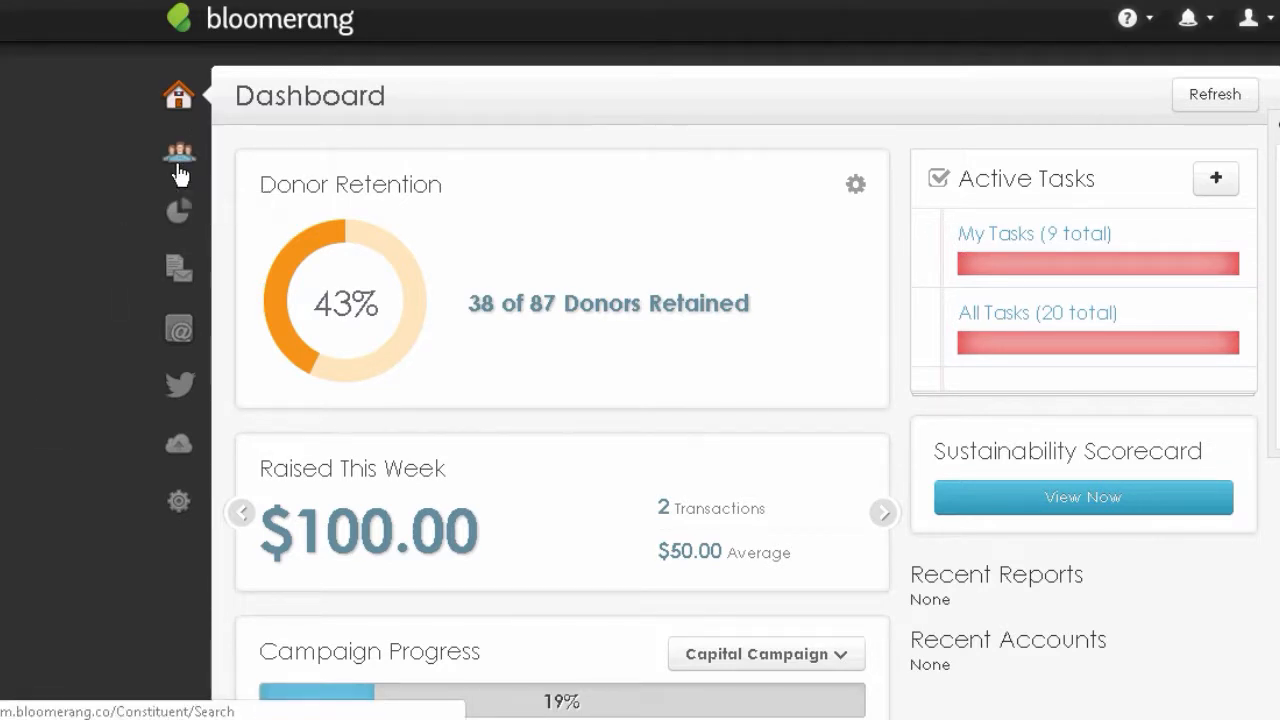
- Search constituents by the person's surname and open their record summary from the results
mouse_move(180, 172)
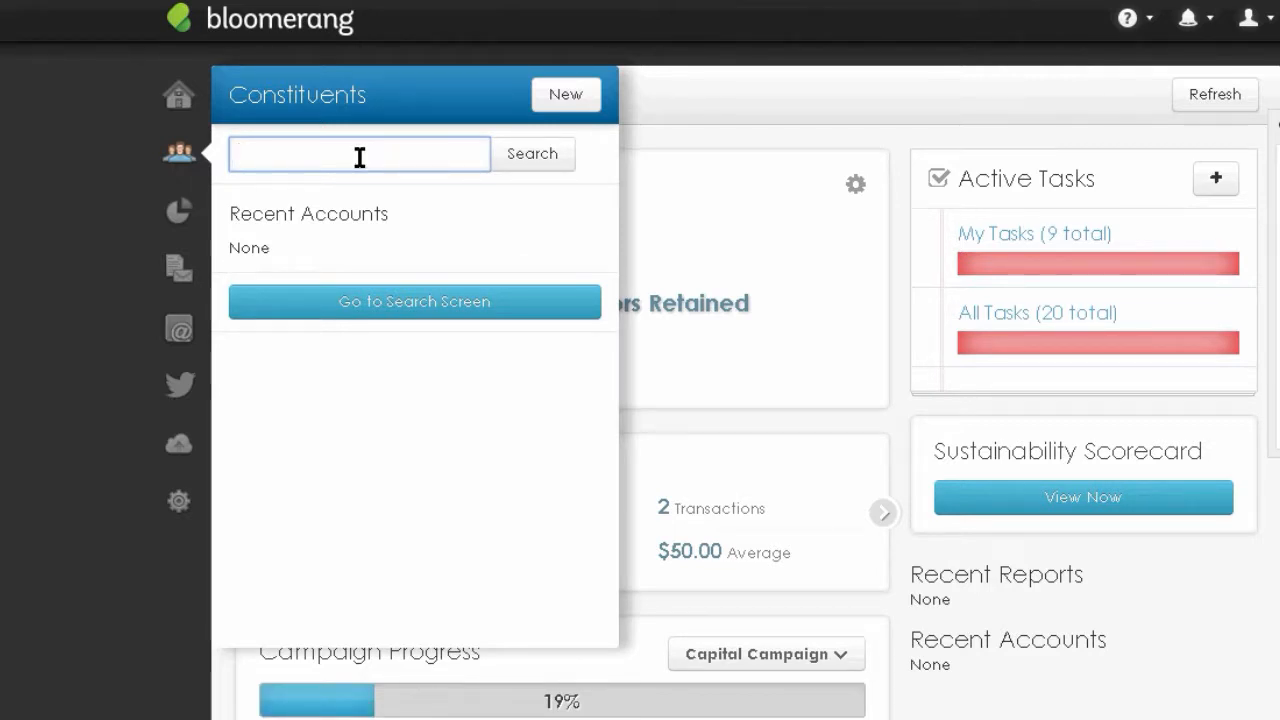
text(newlin)
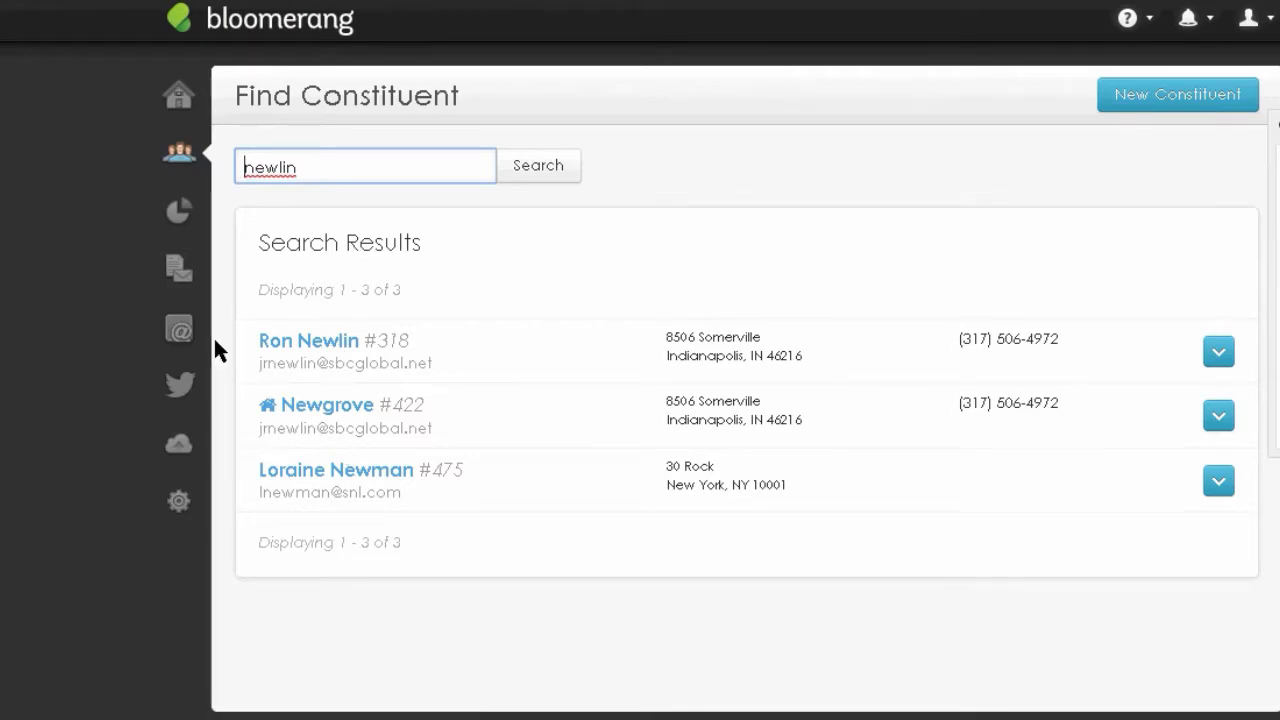
click(320, 346)
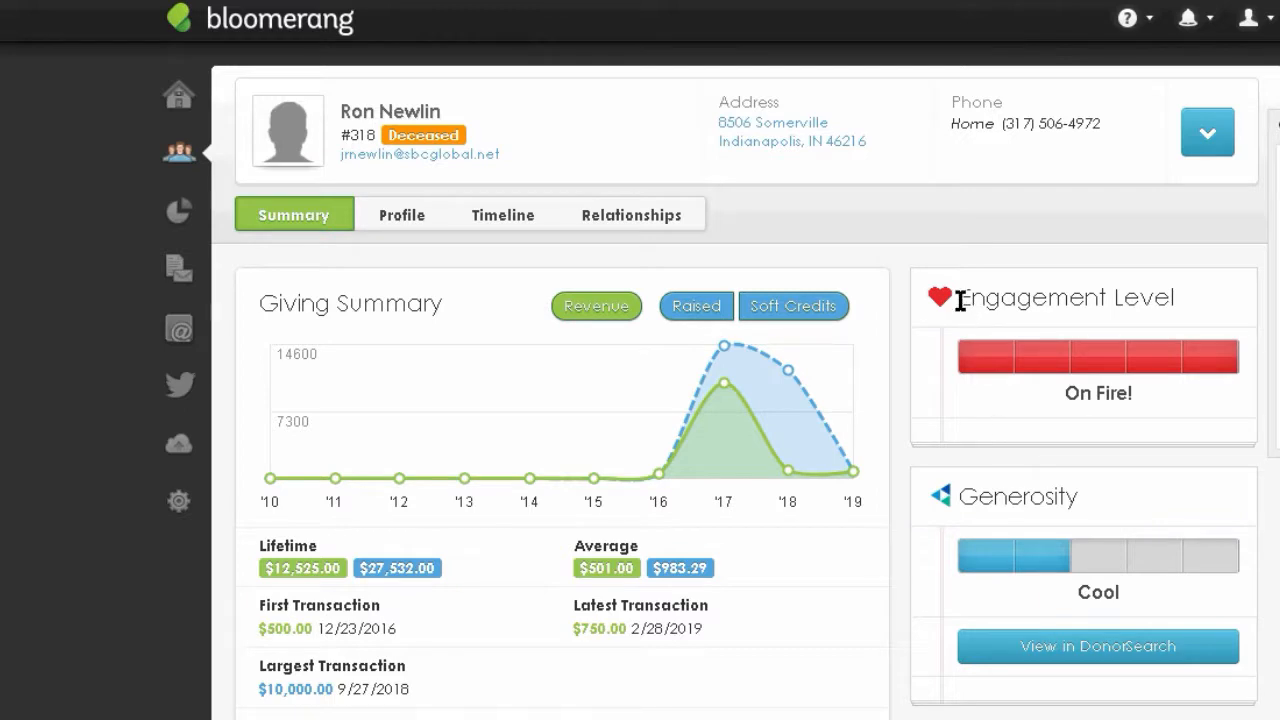
drag(960, 300, 1206, 290)
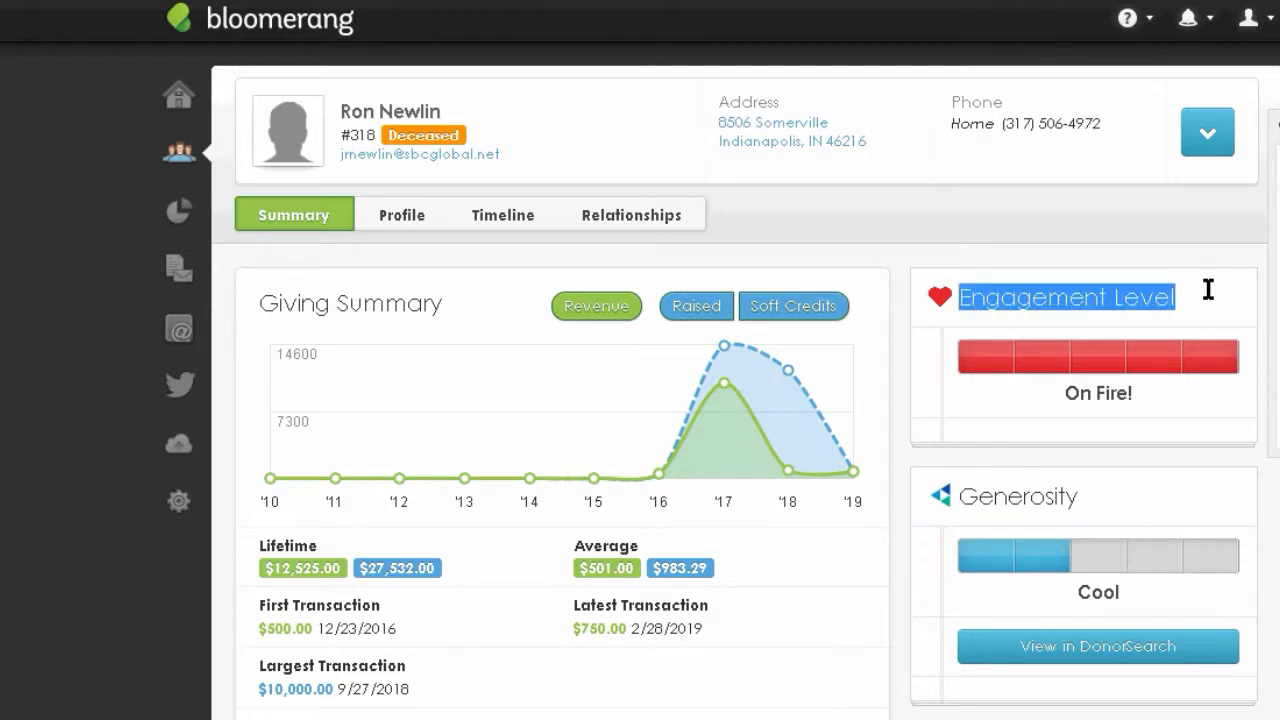
click(1176, 411)
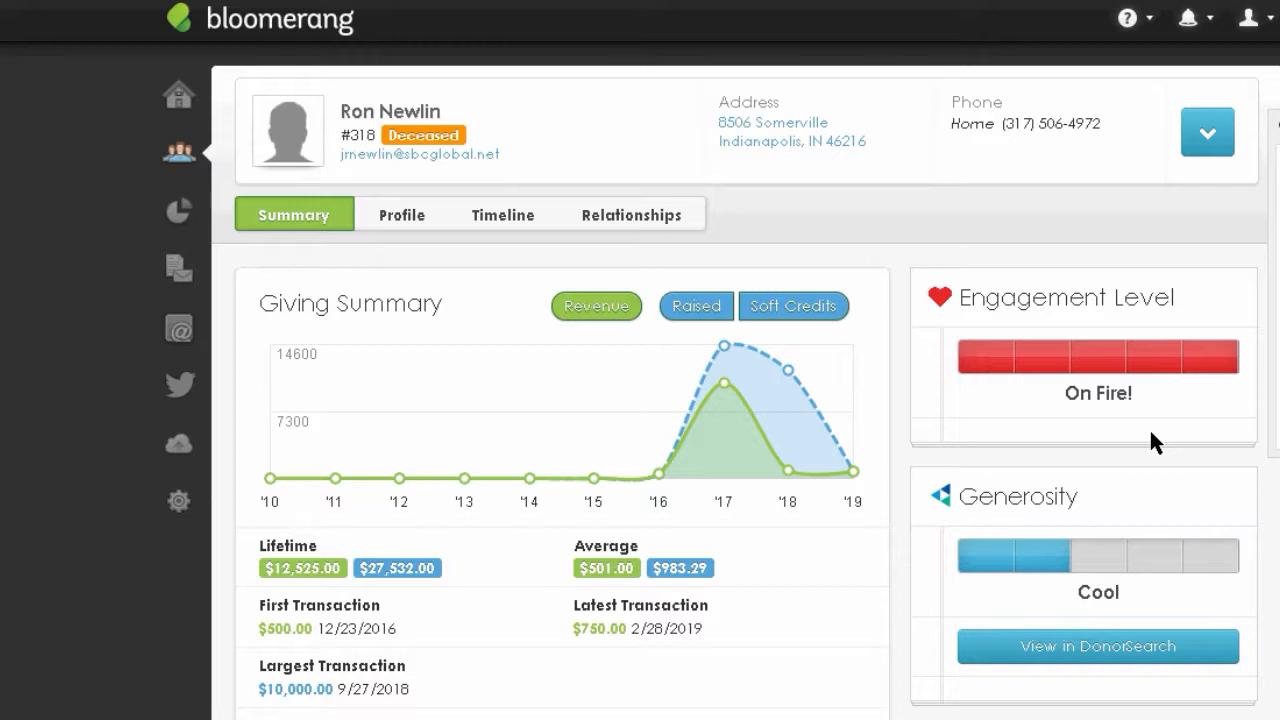
key(super+c)
key(super+c)
mouse_move(990, 370)
key(super+c)
- Open Settings and go to Custom Fields for Interaction
mouse_move(1004, 375)
click(180, 502)
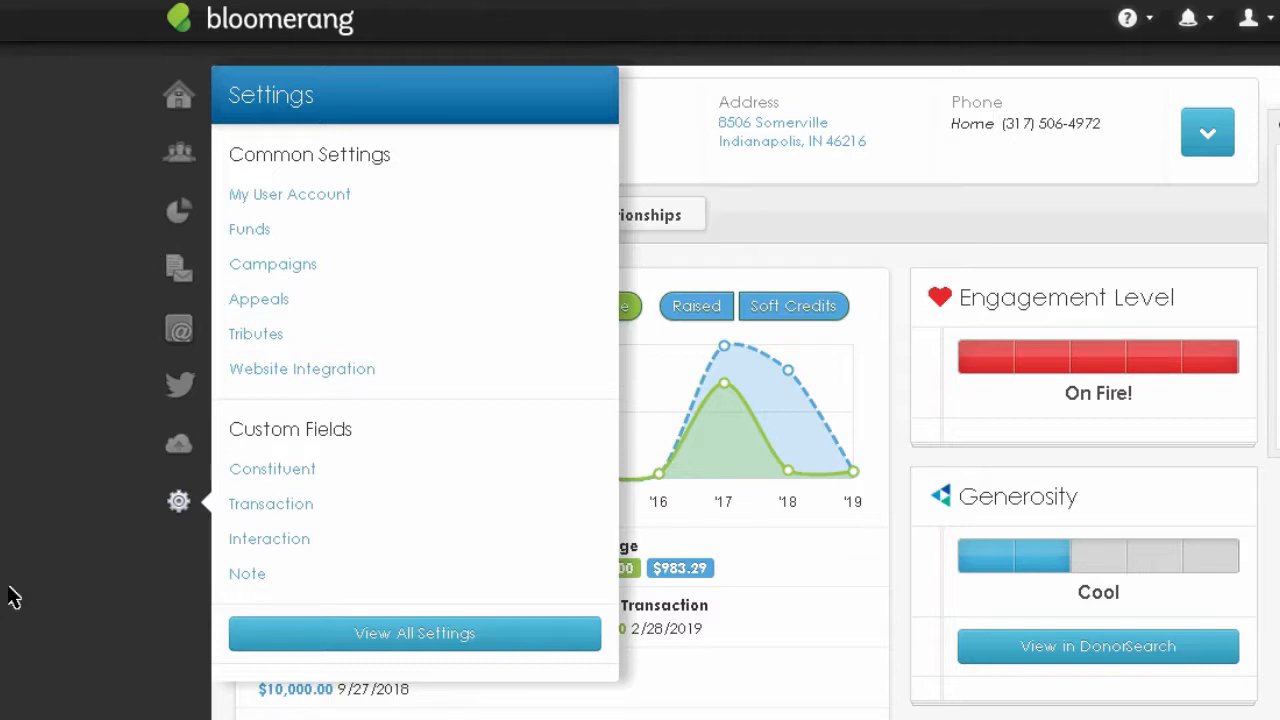
click(4, 650)
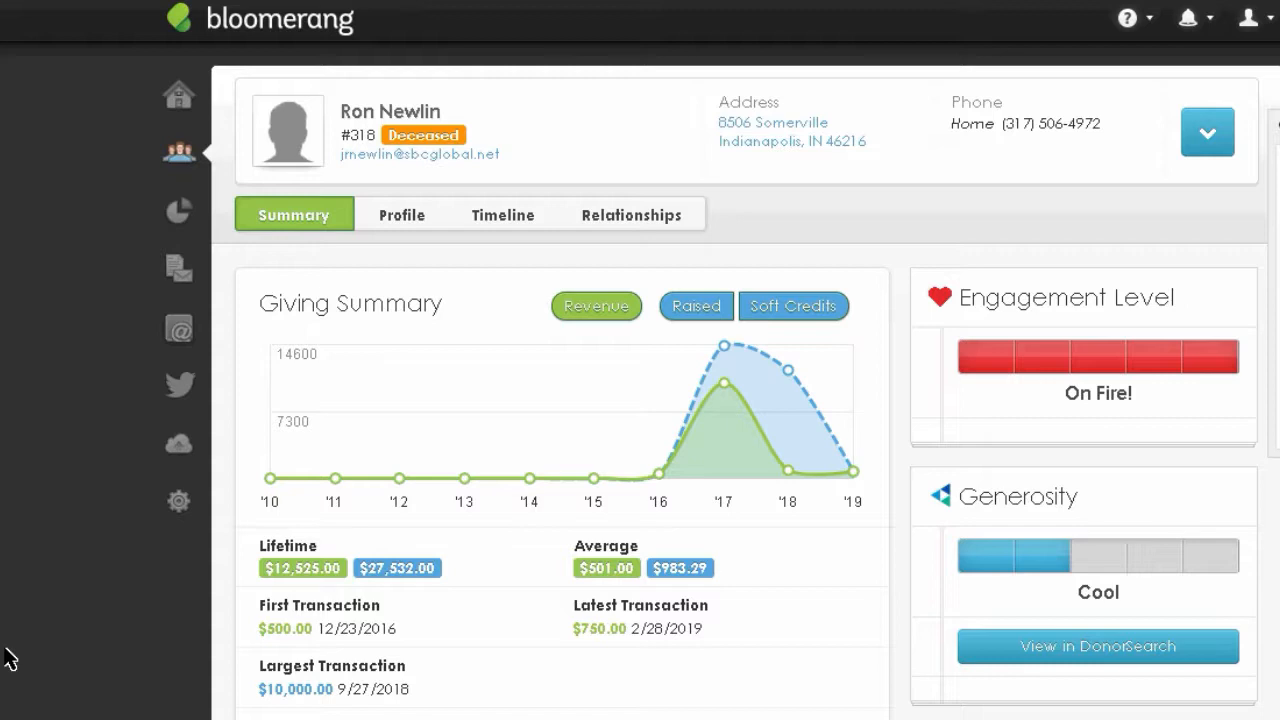
click(177, 513)
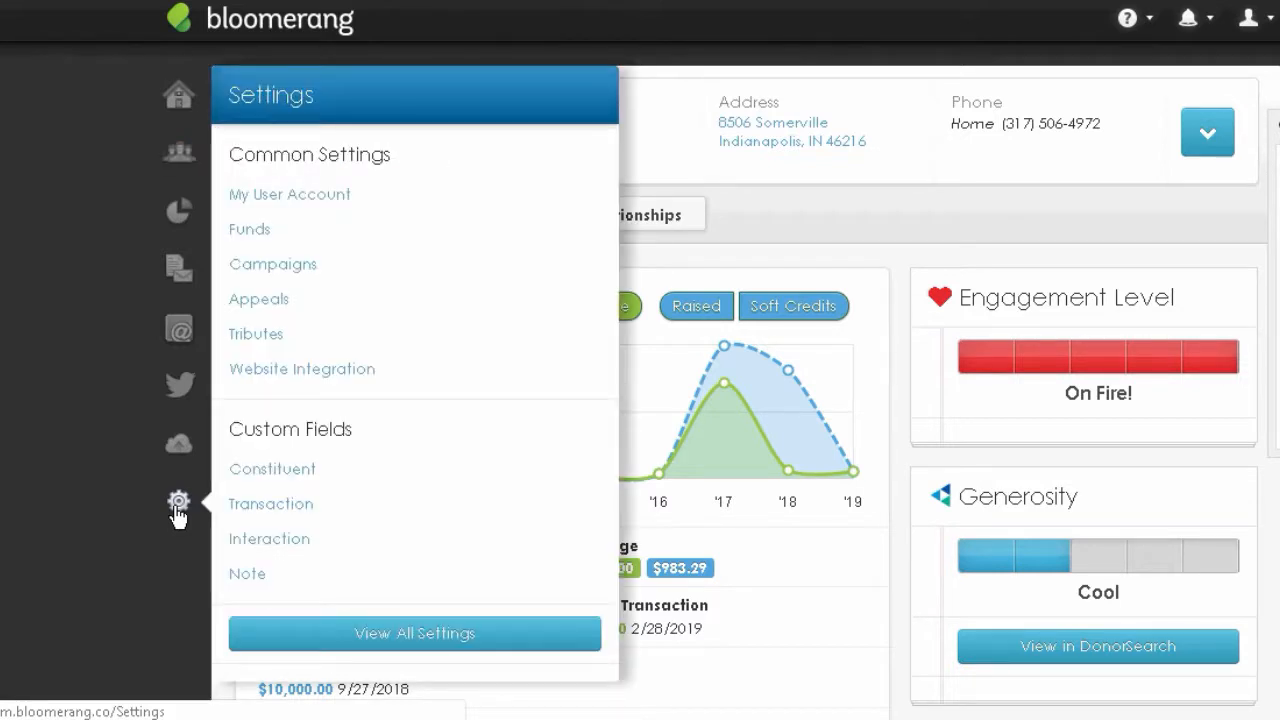
click(290, 545)
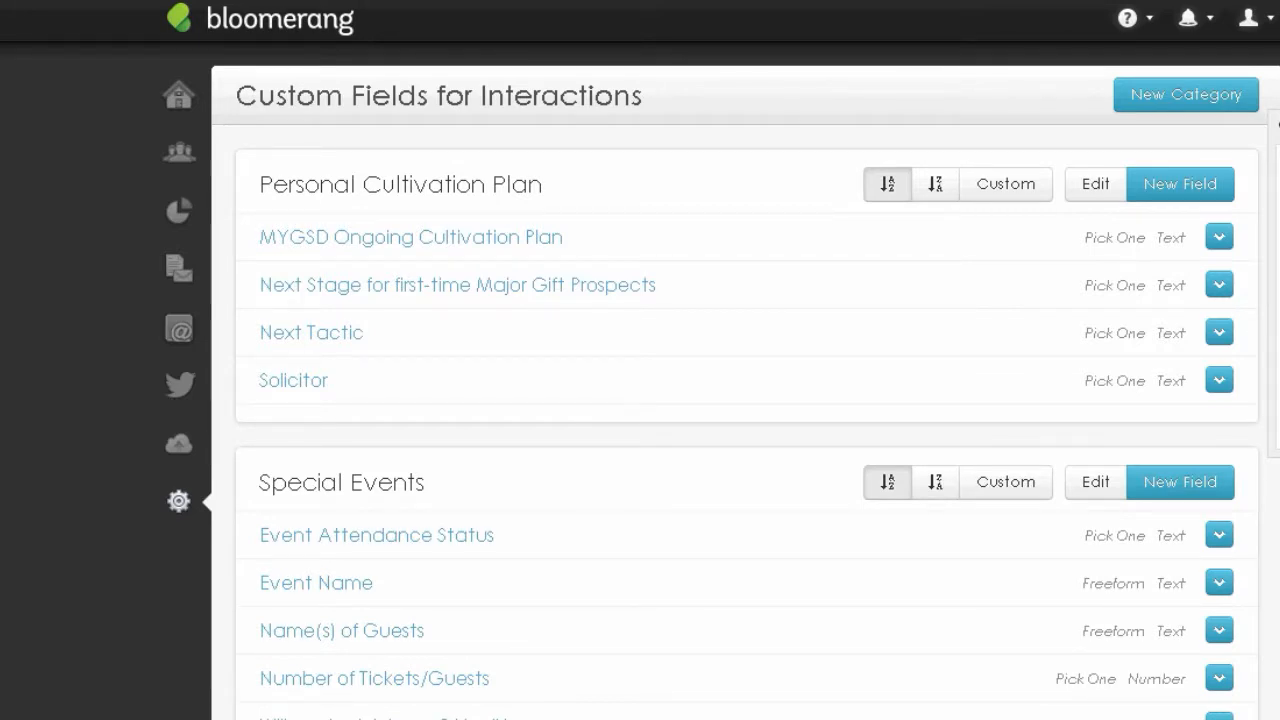
- Drag the Special Events category above Personal Cultivation Plan
scroll(745, 400, down, 1)
scroll(745, 400, up, 1)
drag(347, 479, 440, 160)
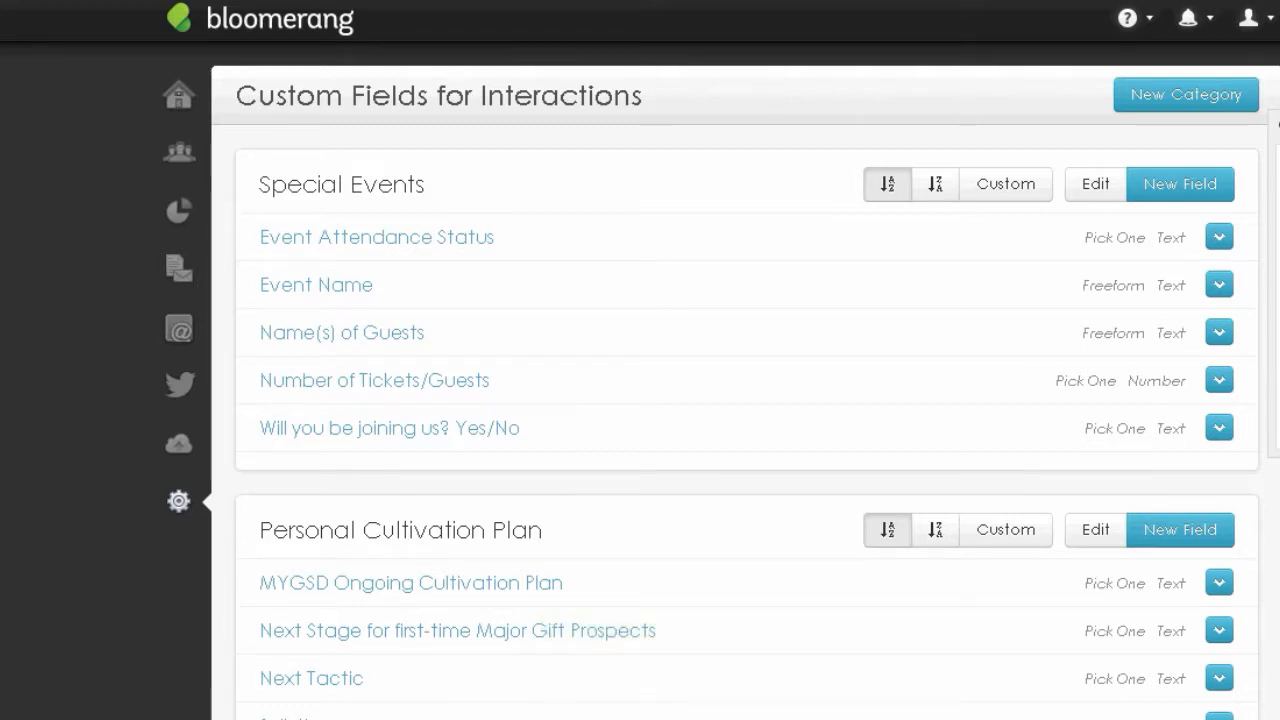
scroll(609, 457, down, 1)
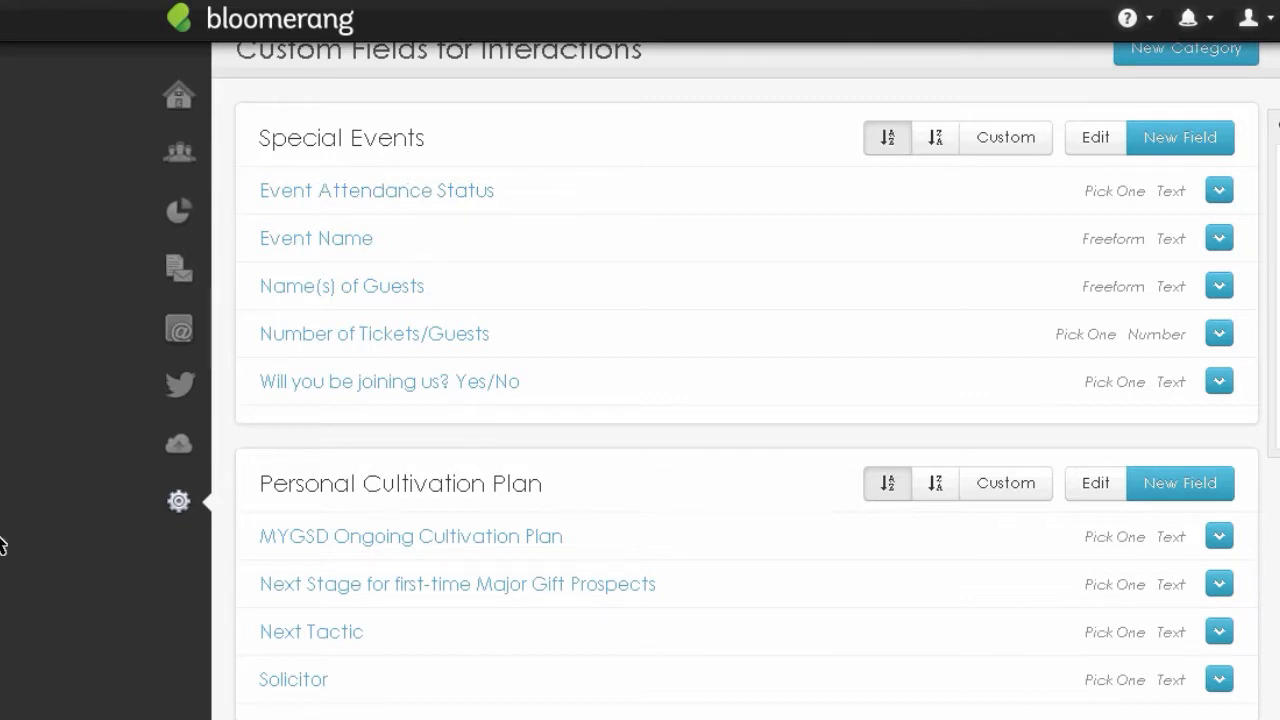
scroll(0, 545, up, 1)
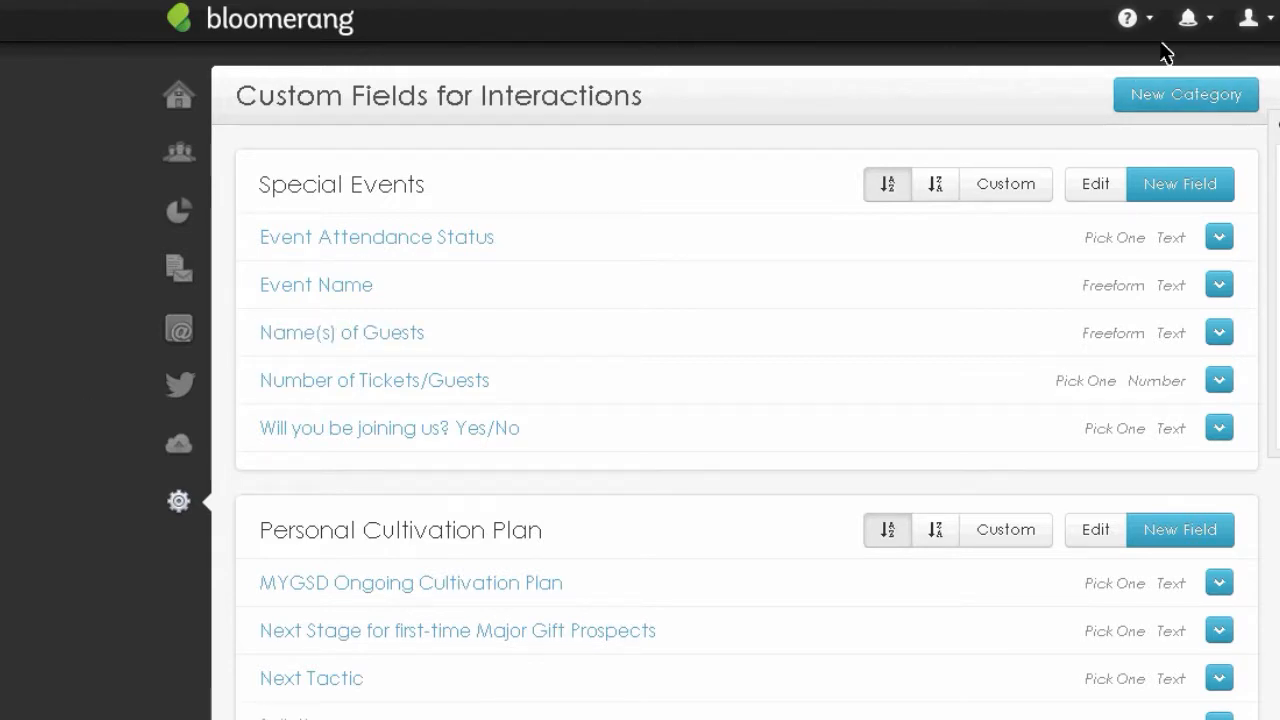
- Create and save a new category named 'My New Special Event Category'
click(1205, 100)
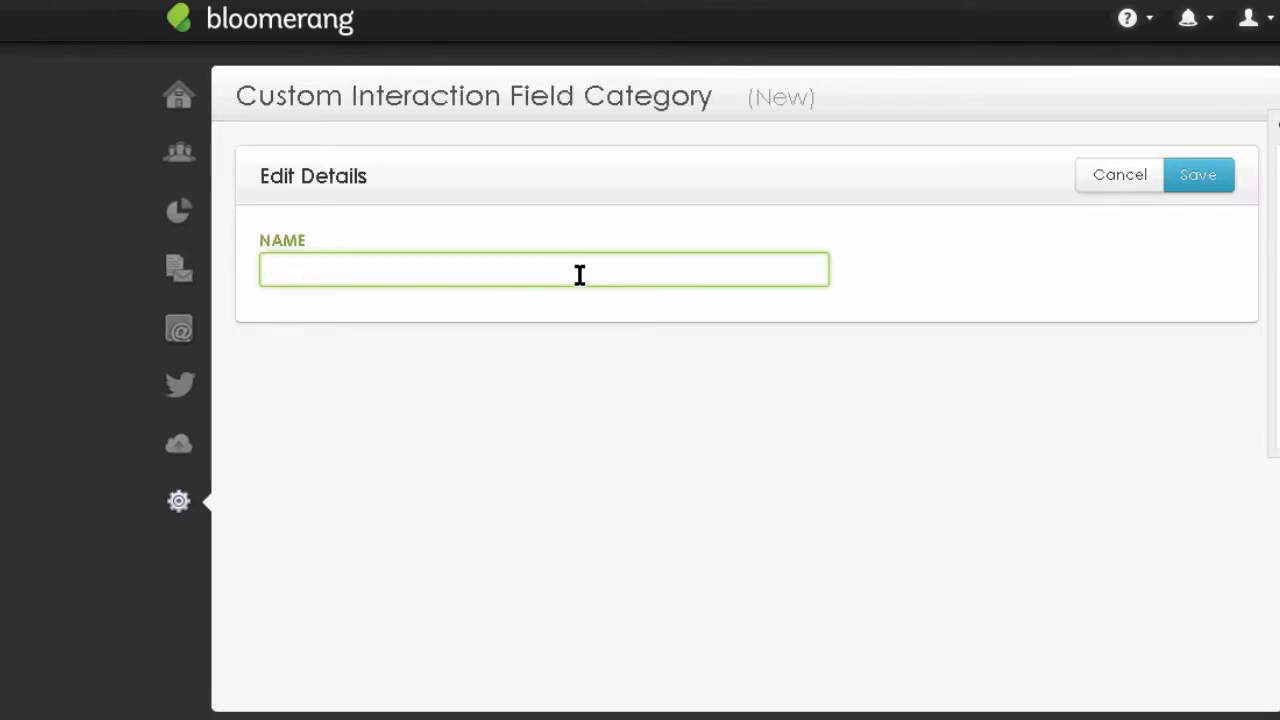
text(H)
key(BackSpace)
text(My )
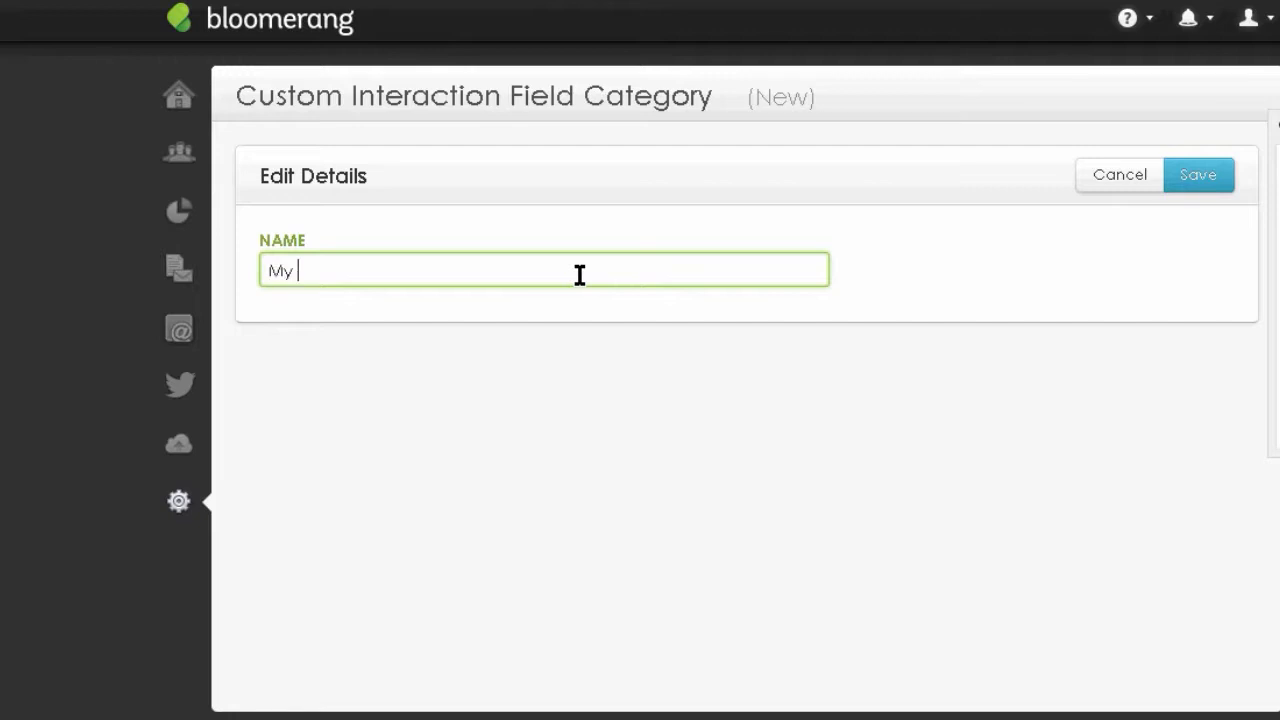
text(New Special Event Category)
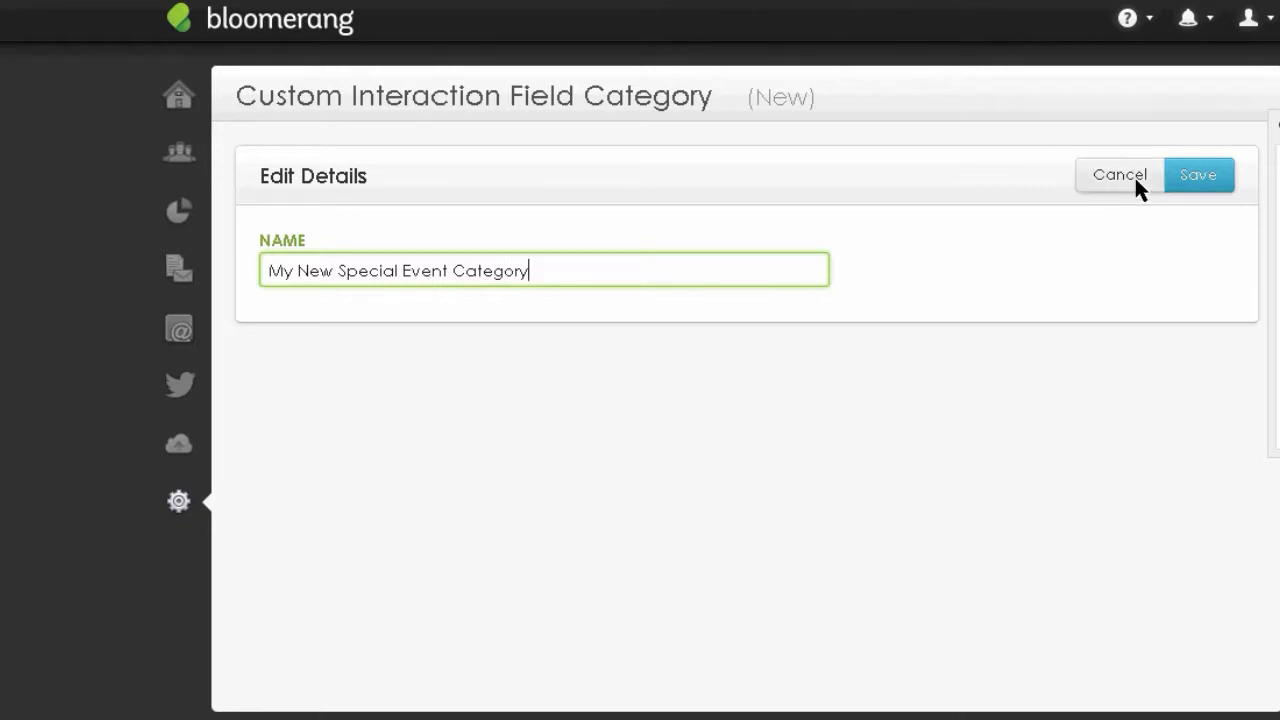
click(1188, 176)
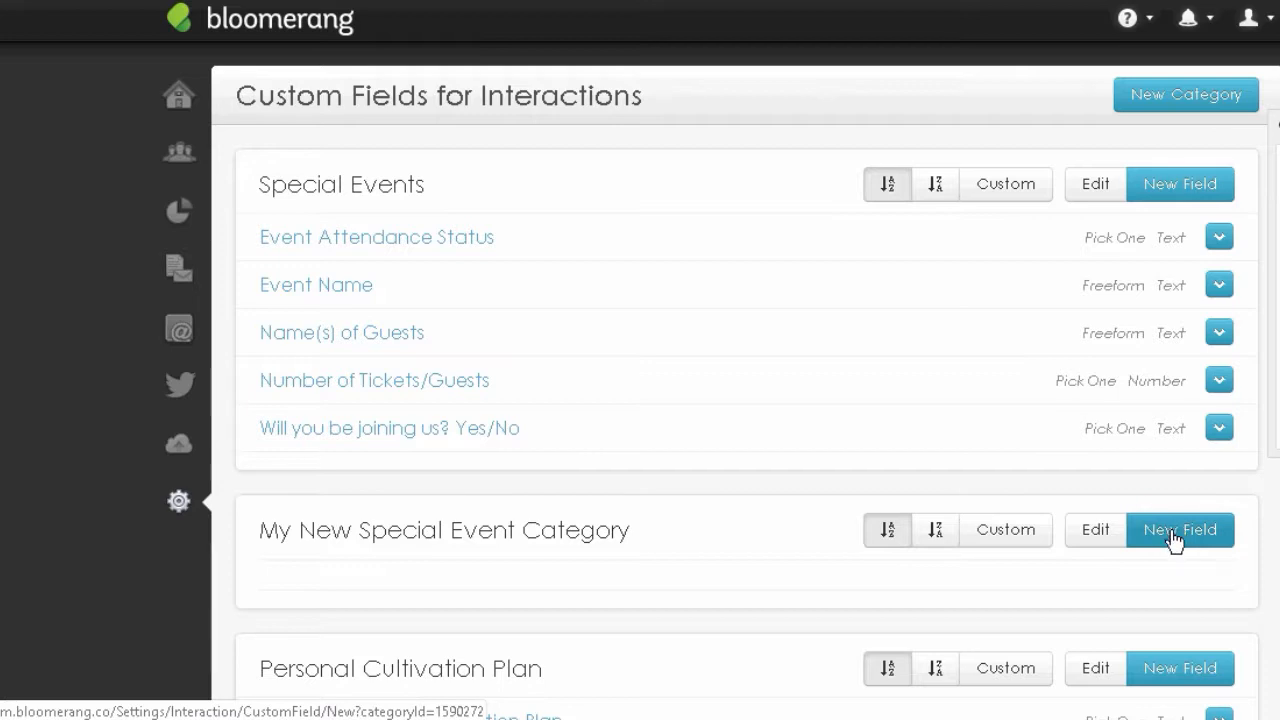
- Add field 'Event Attendance Status 2' as Text with Pick 1 Value From a List entry, and save it
click(1175, 535)
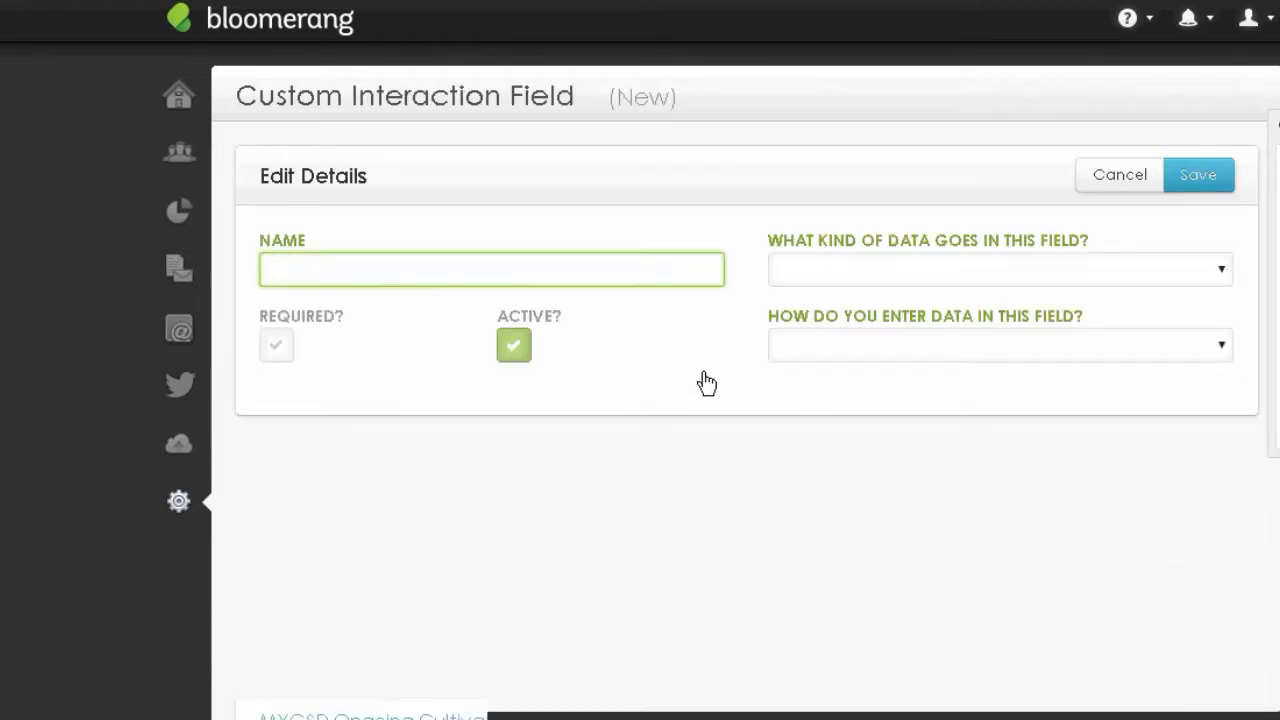
text(E)
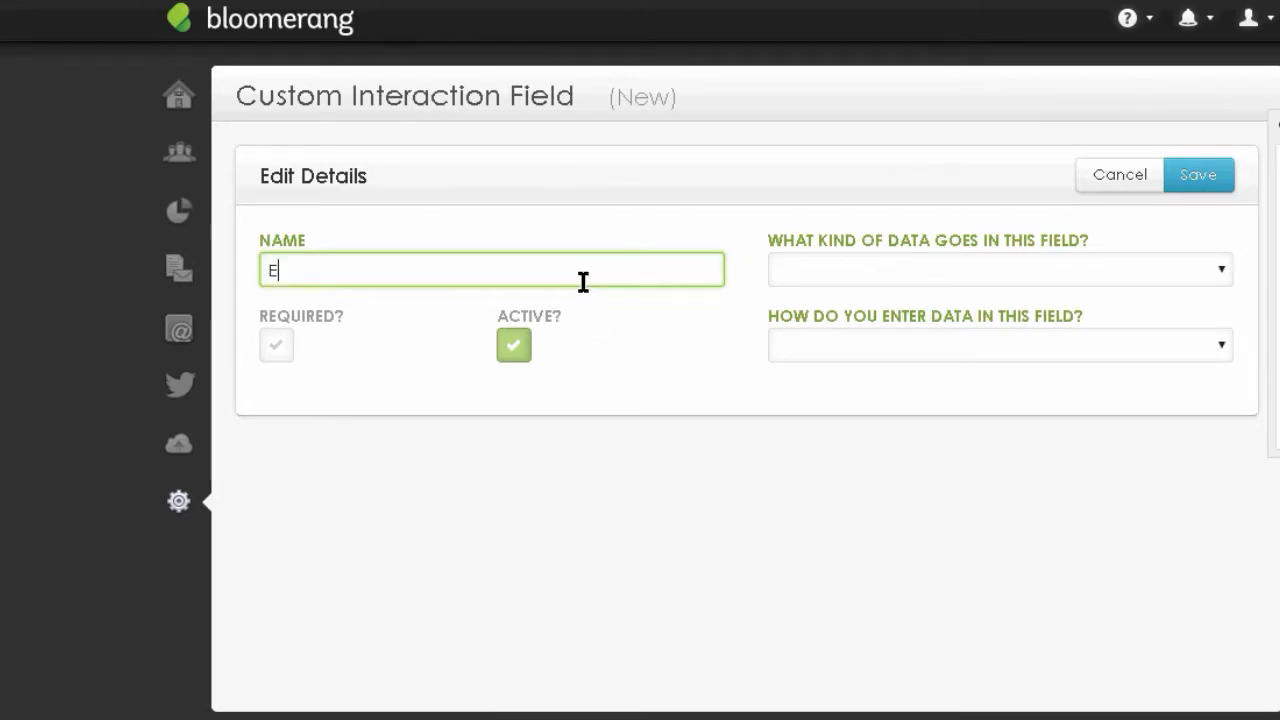
text(vent Attendance)
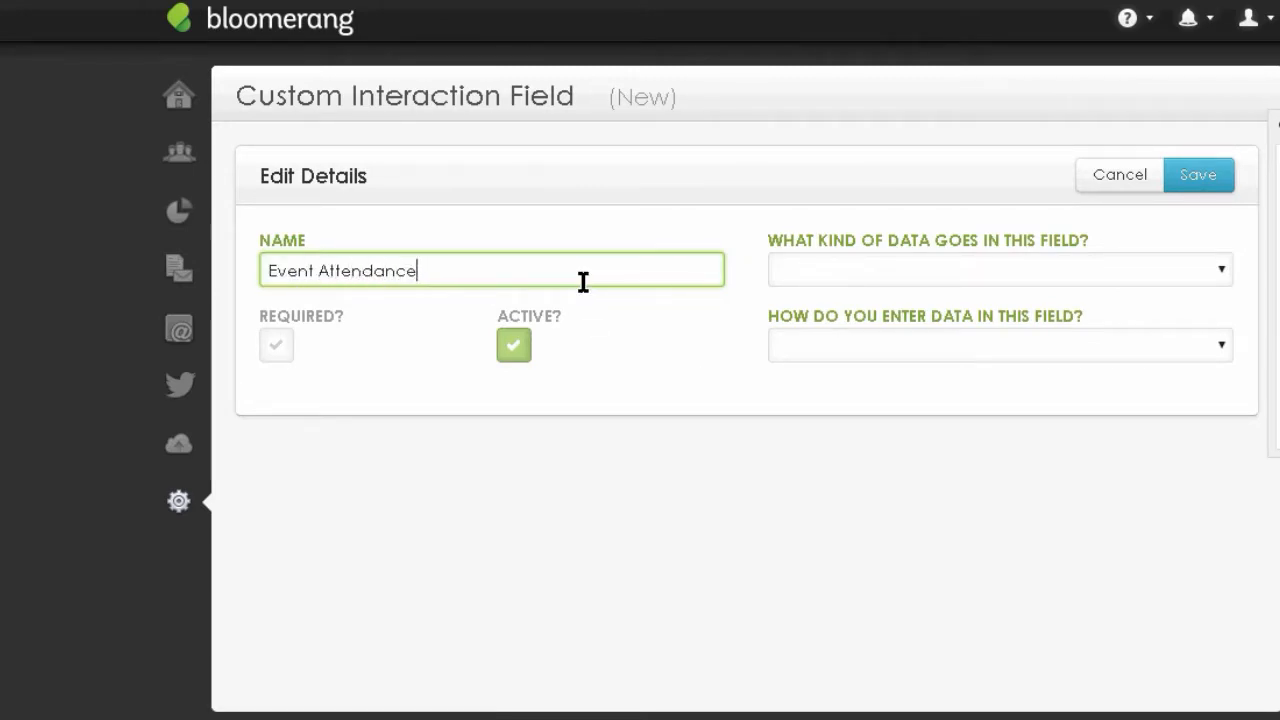
text( Status)
click(1220, 265)
key(super+c)
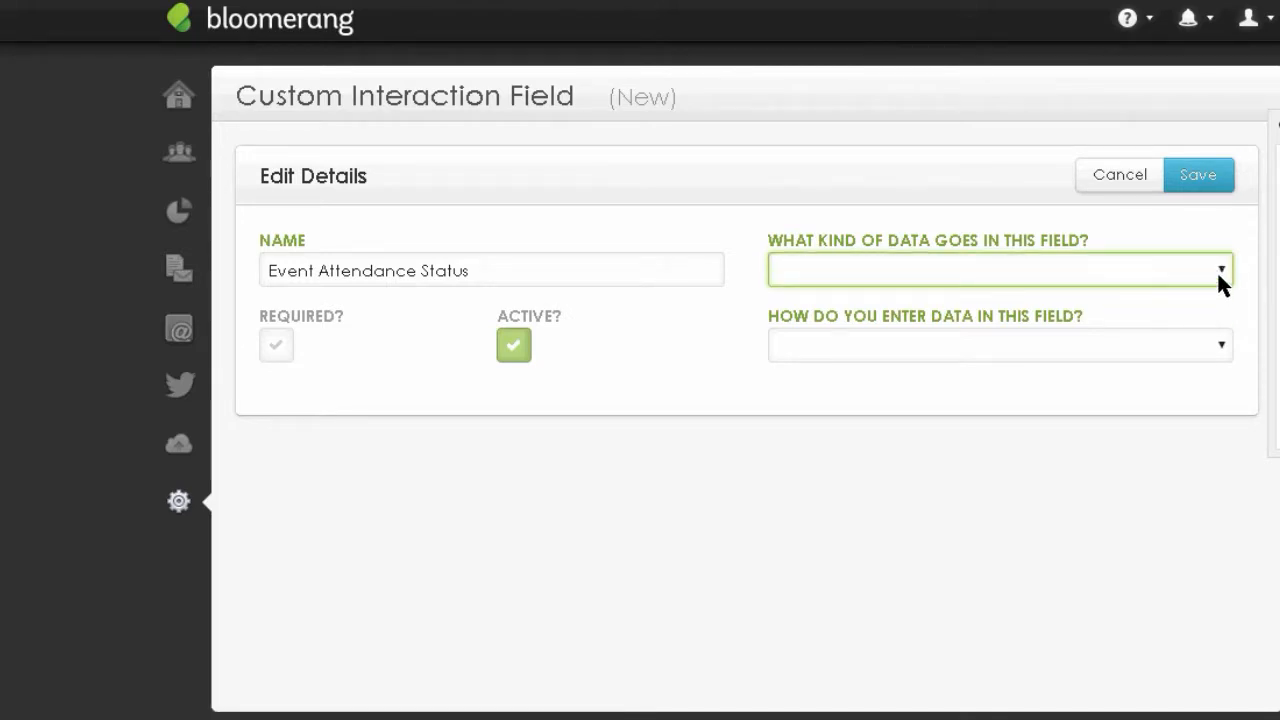
click(1069, 262)
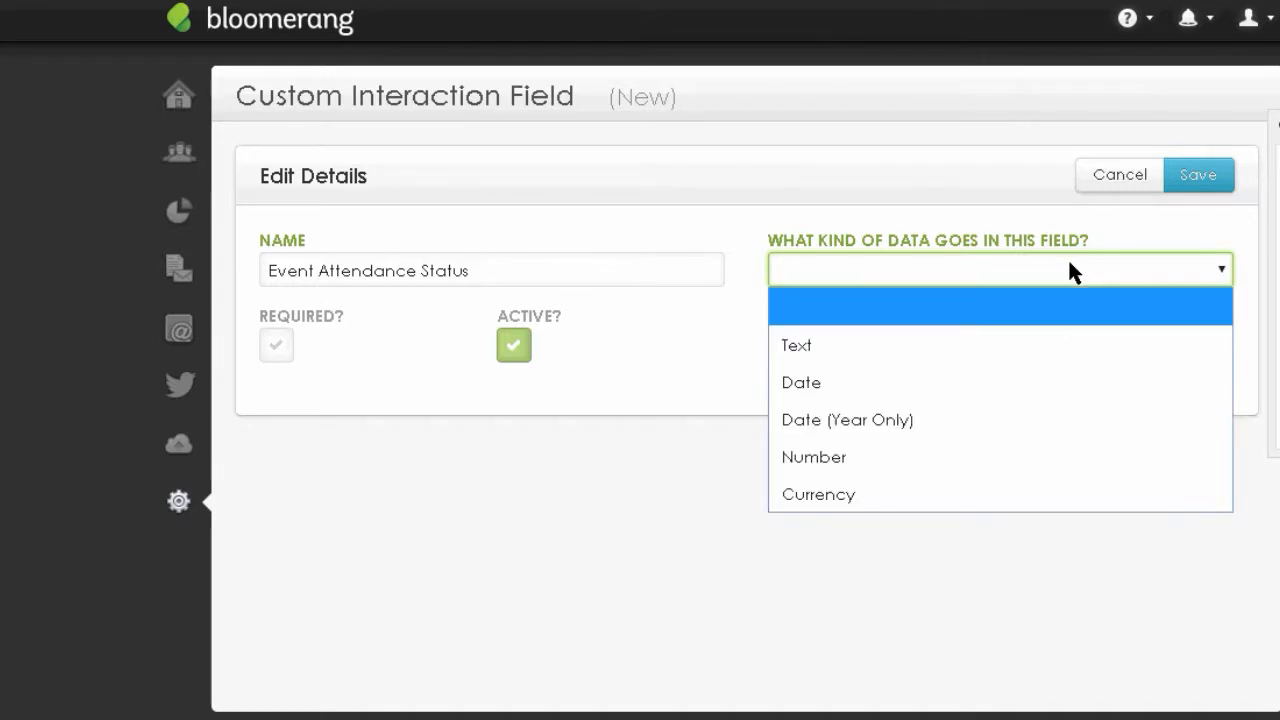
click(798, 346)
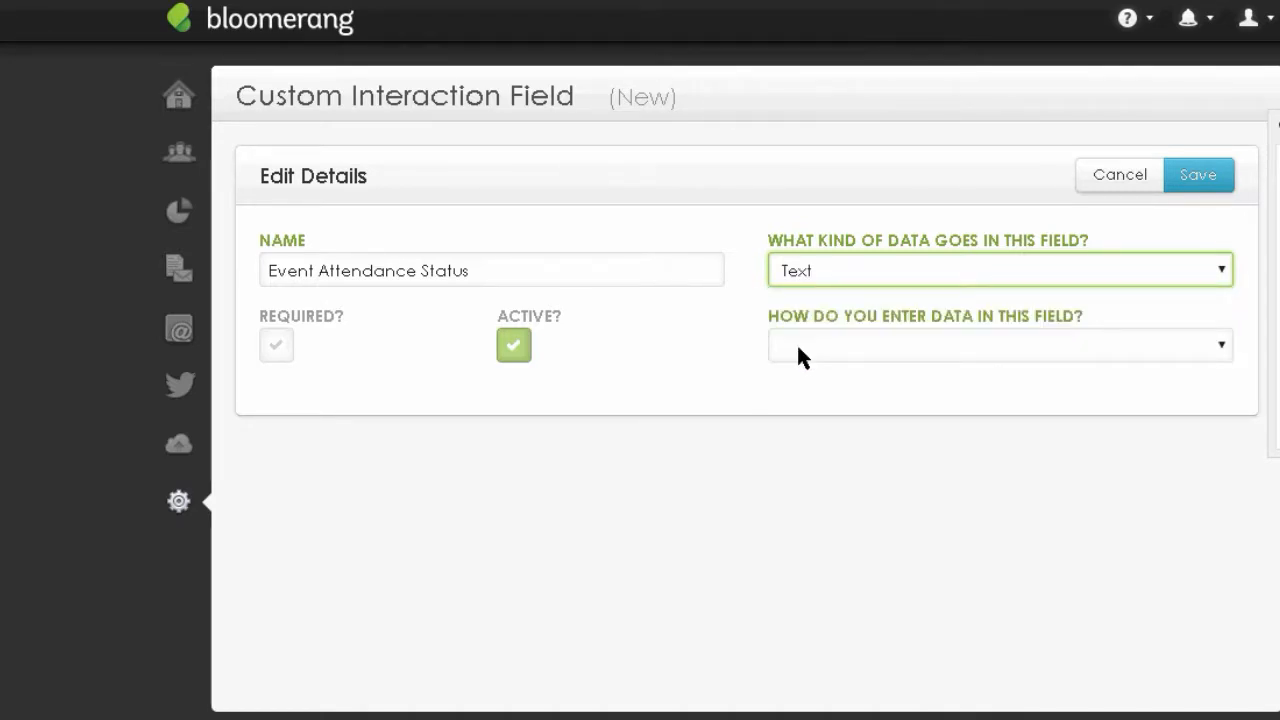
click(878, 345)
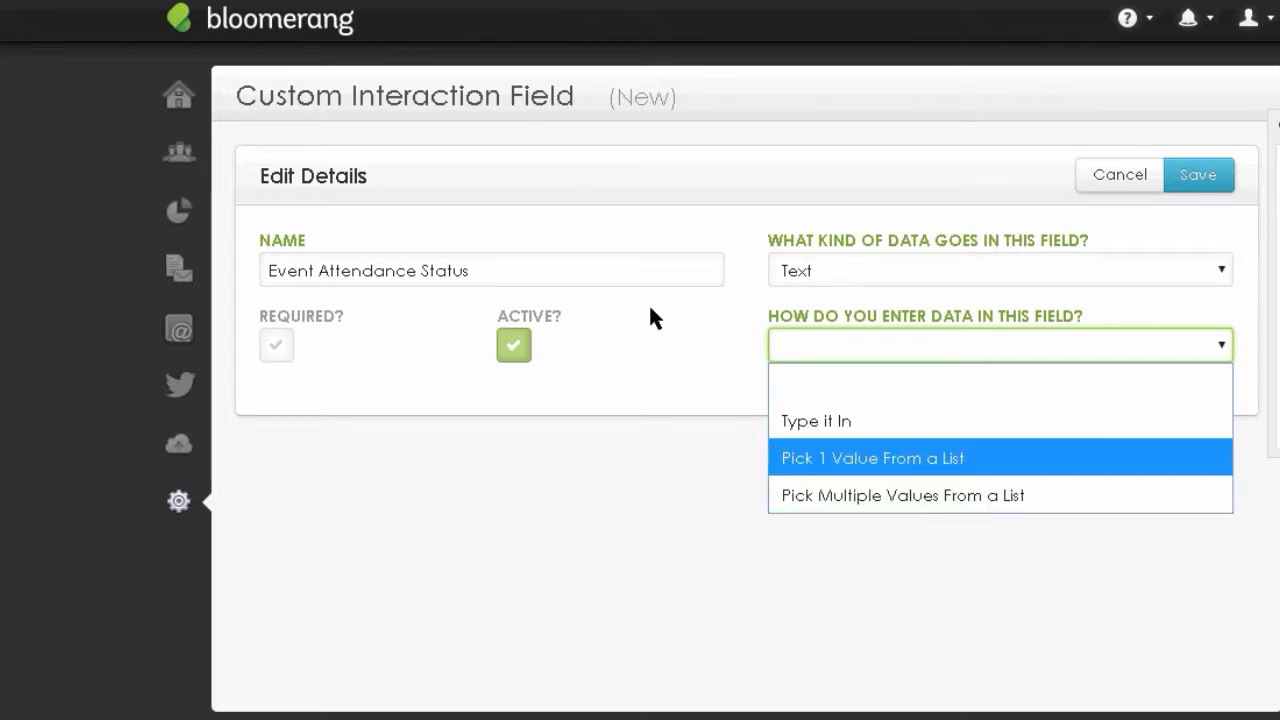
click(838, 458)
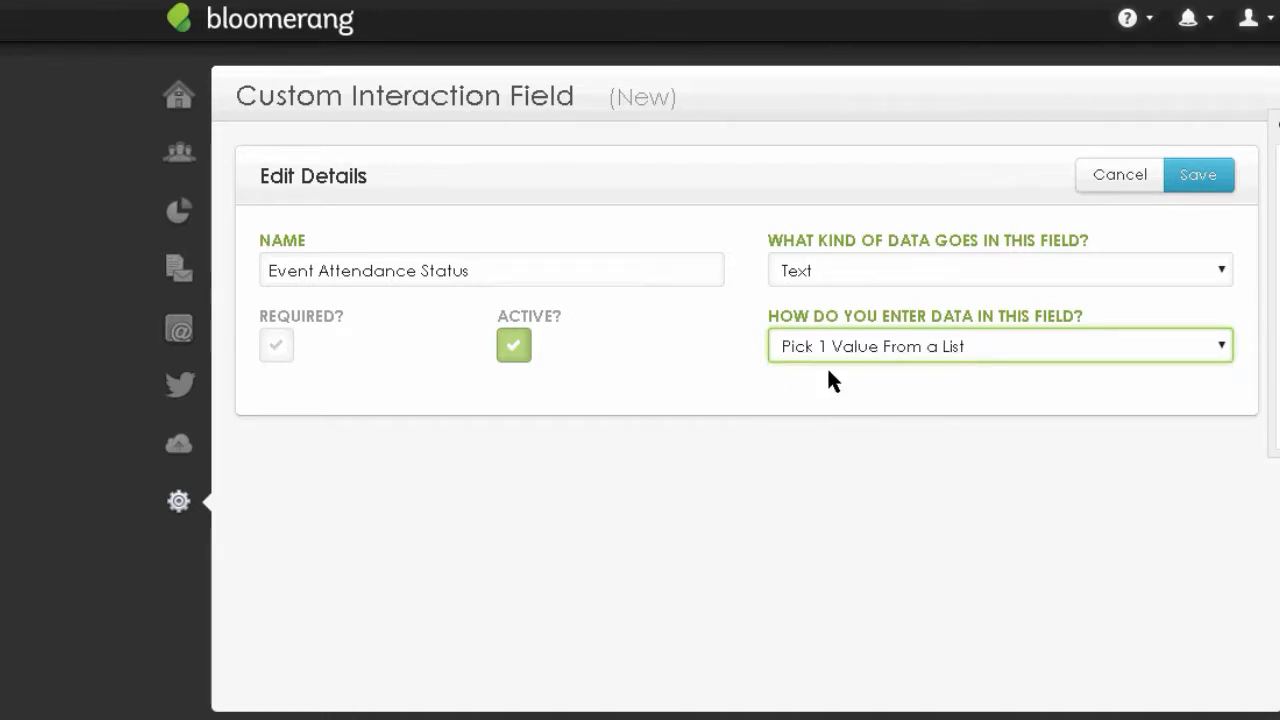
click(1197, 190)
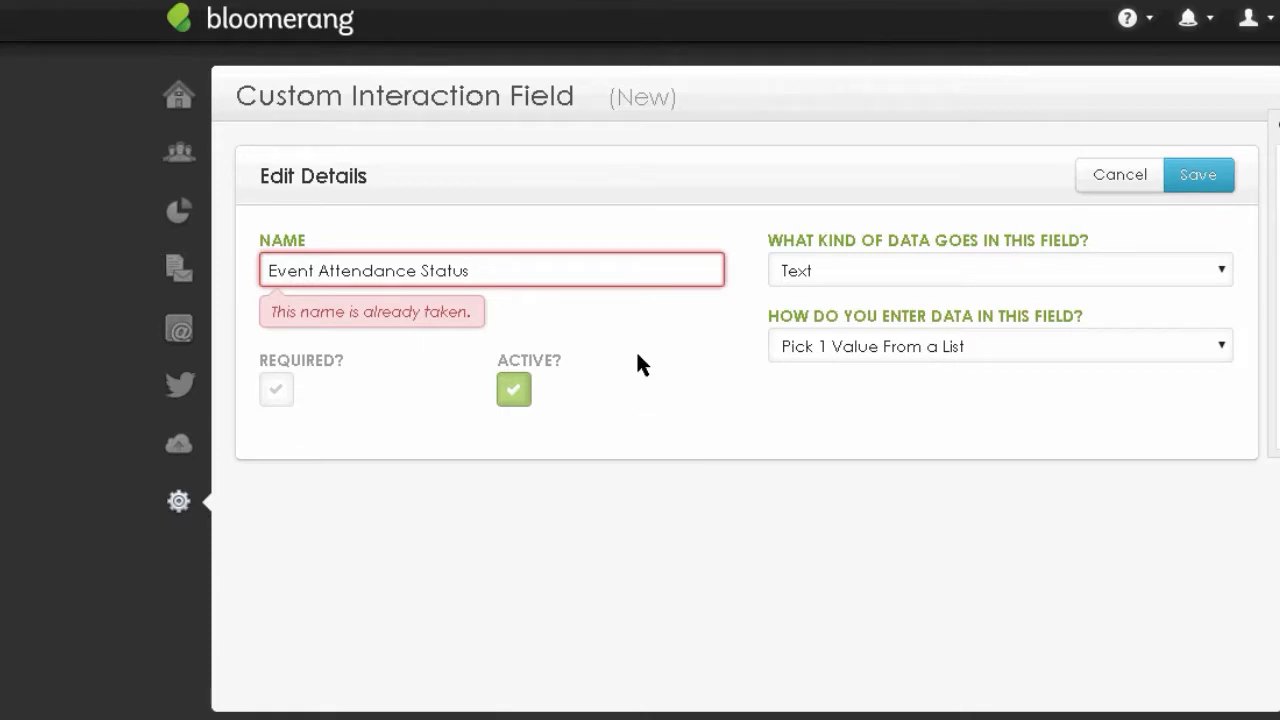
text(2)
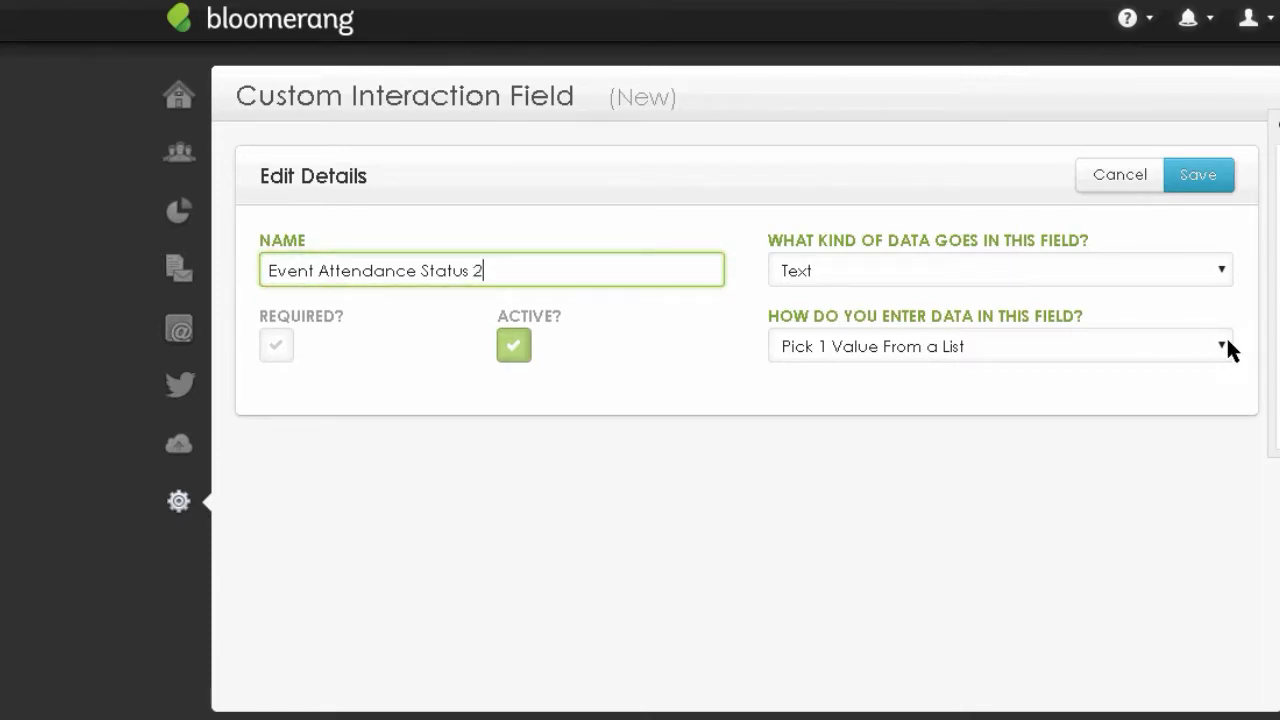
click(1222, 188)
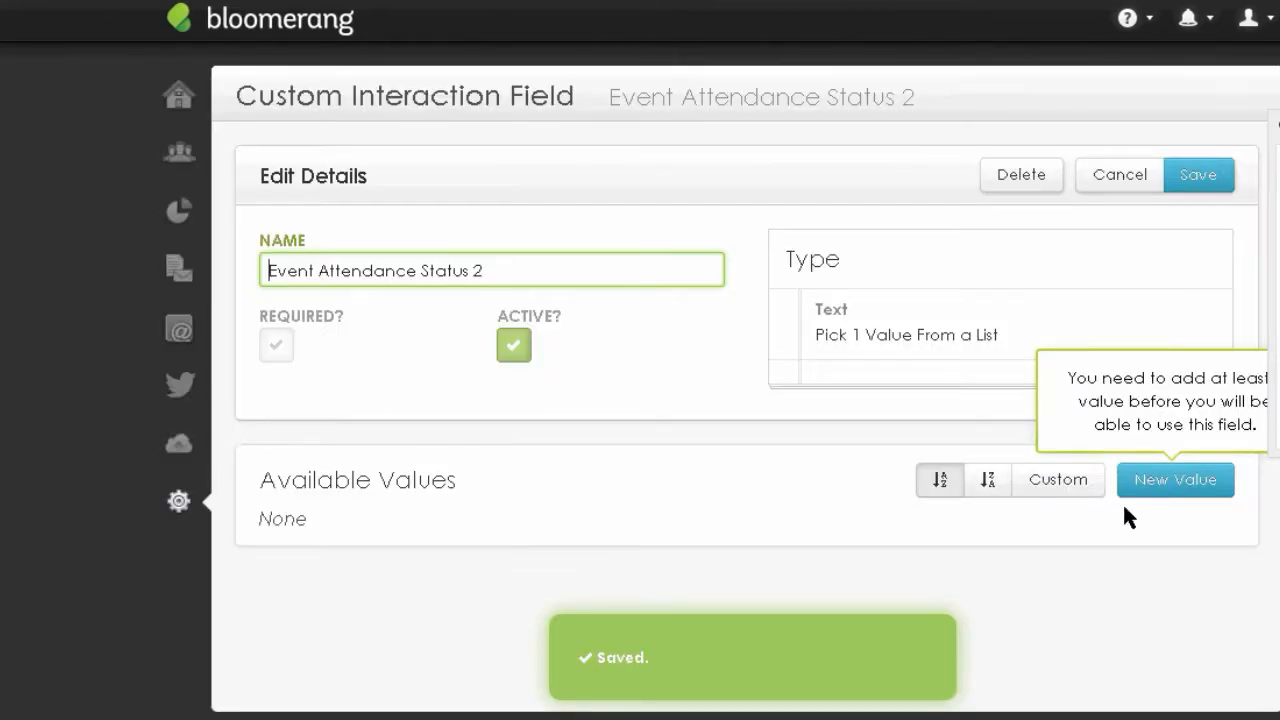
- Add list values 'Attending' and 'Not Attending' to the field
click(1183, 488)
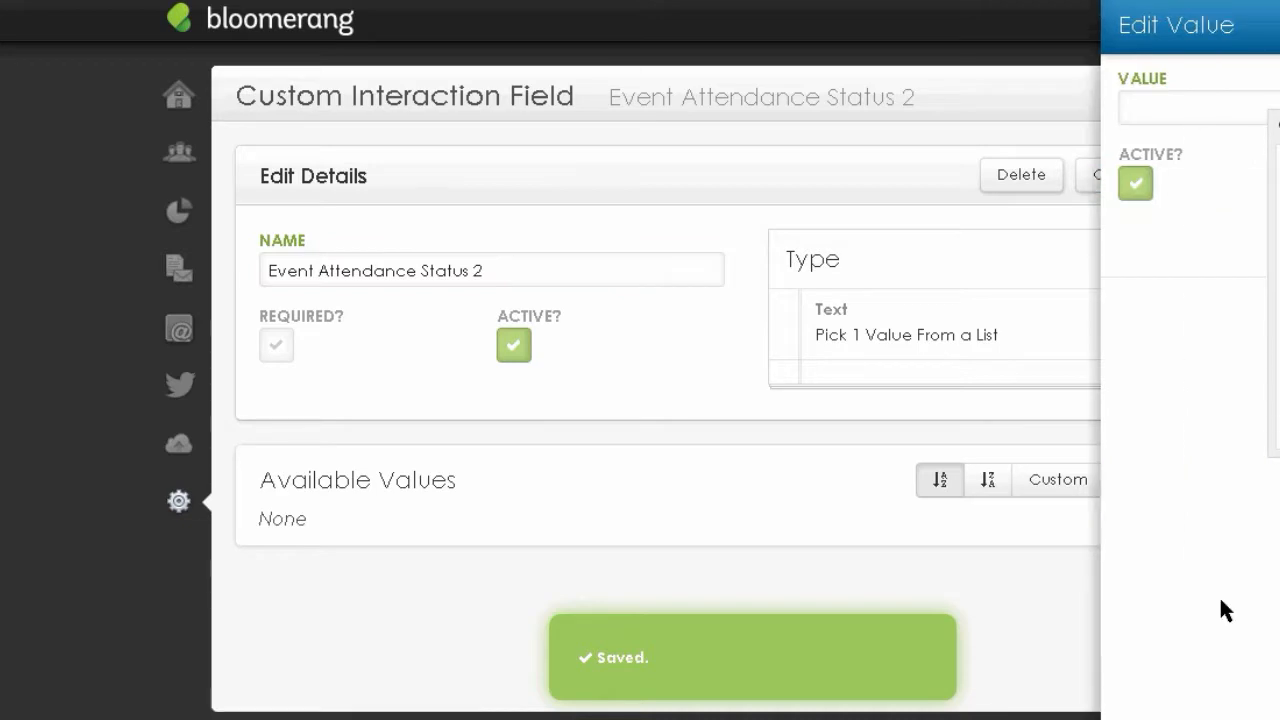
drag(1278, 125, 1222, 320)
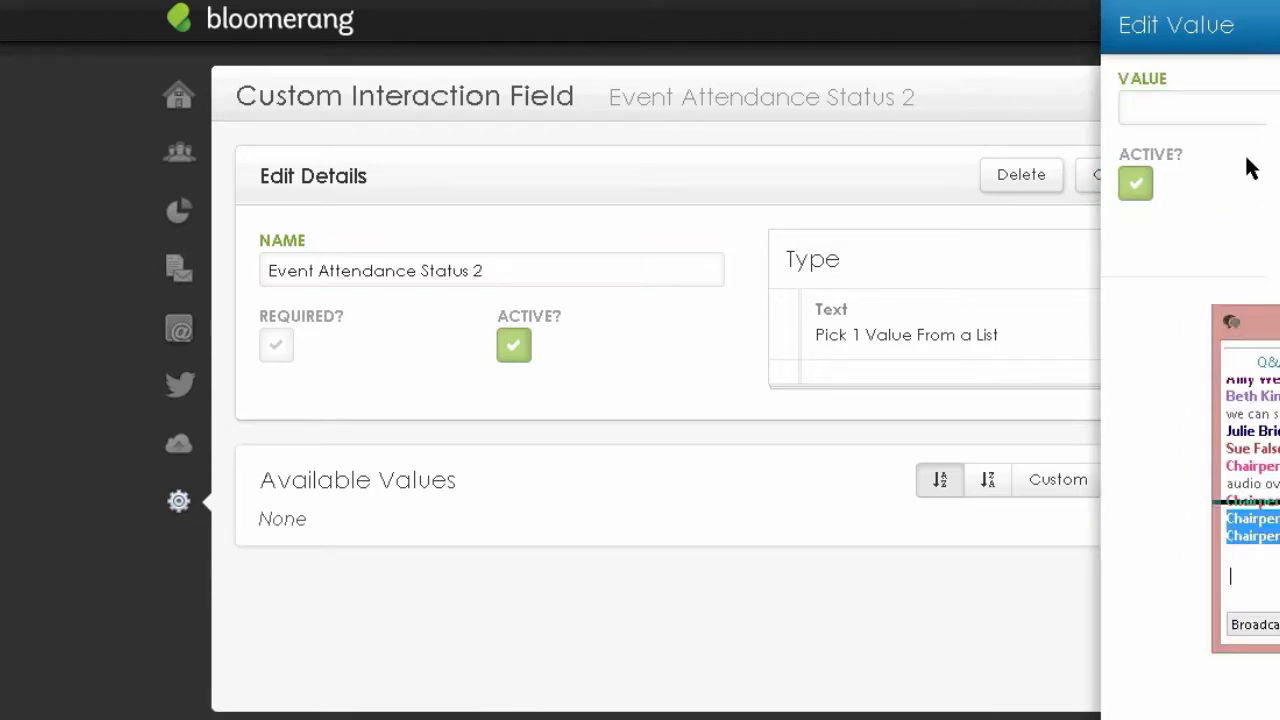
click(1215, 113)
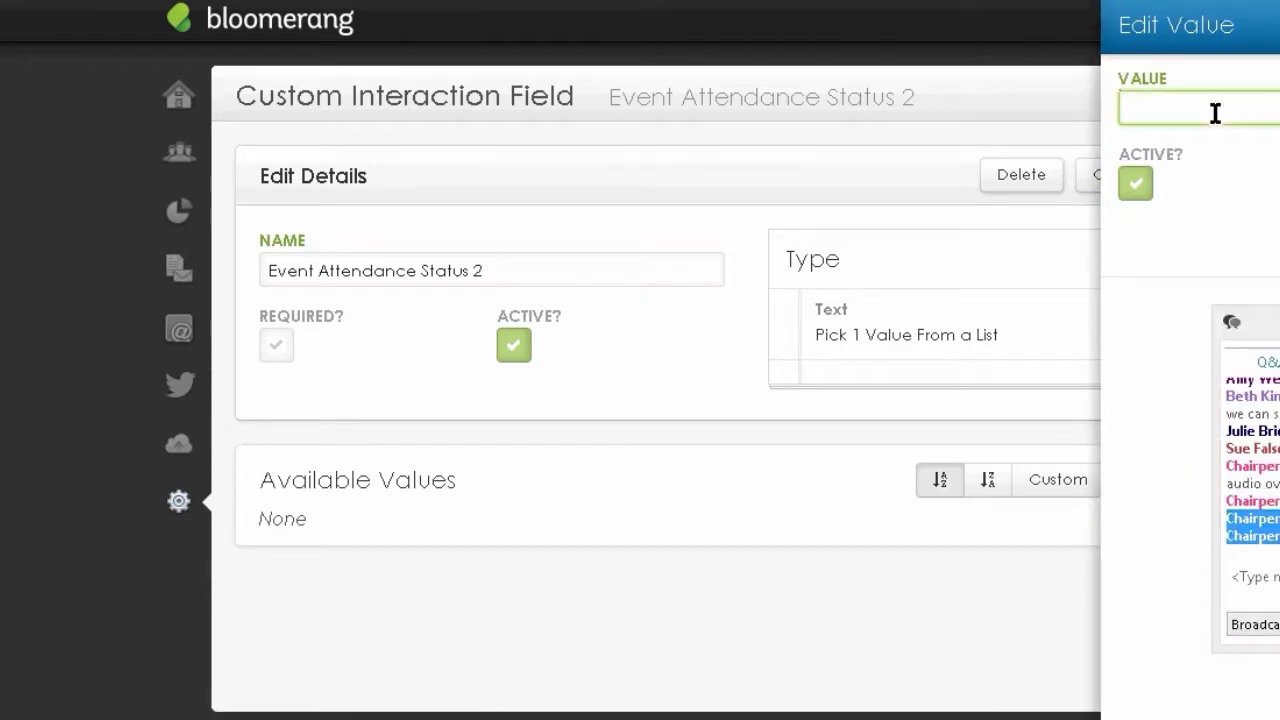
text(Attending)
click(1279, 238)
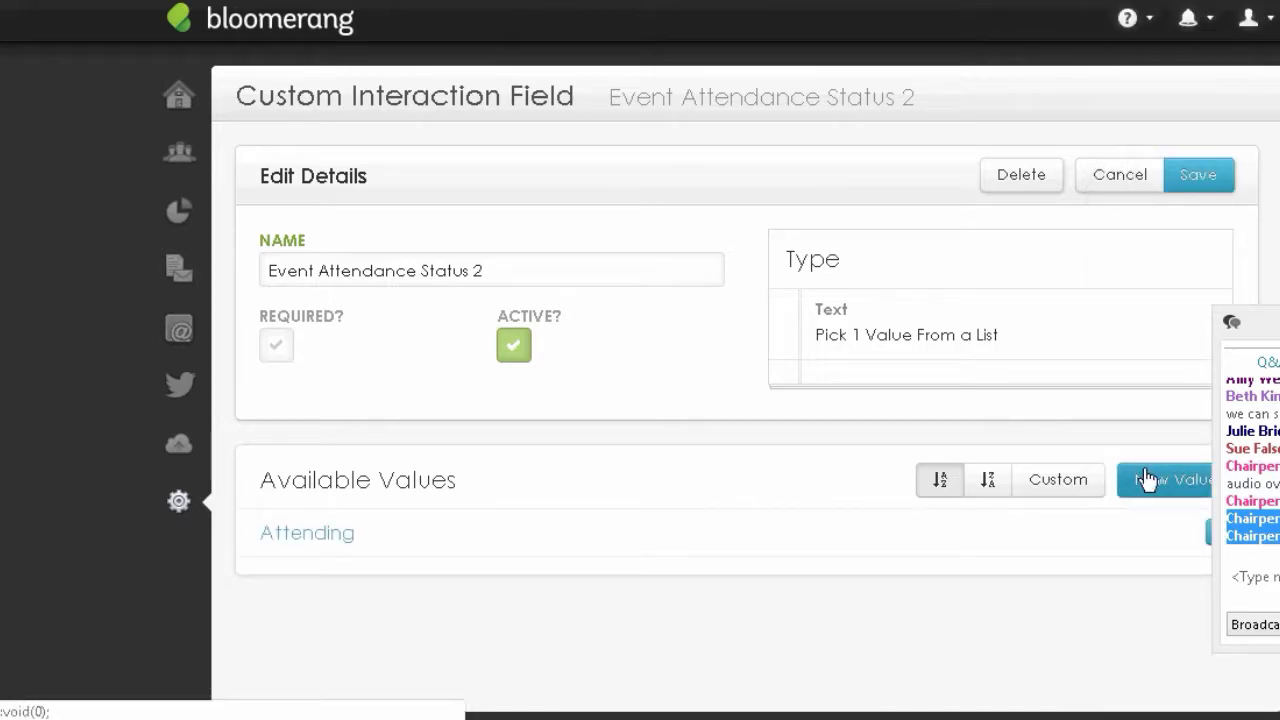
click(1170, 490)
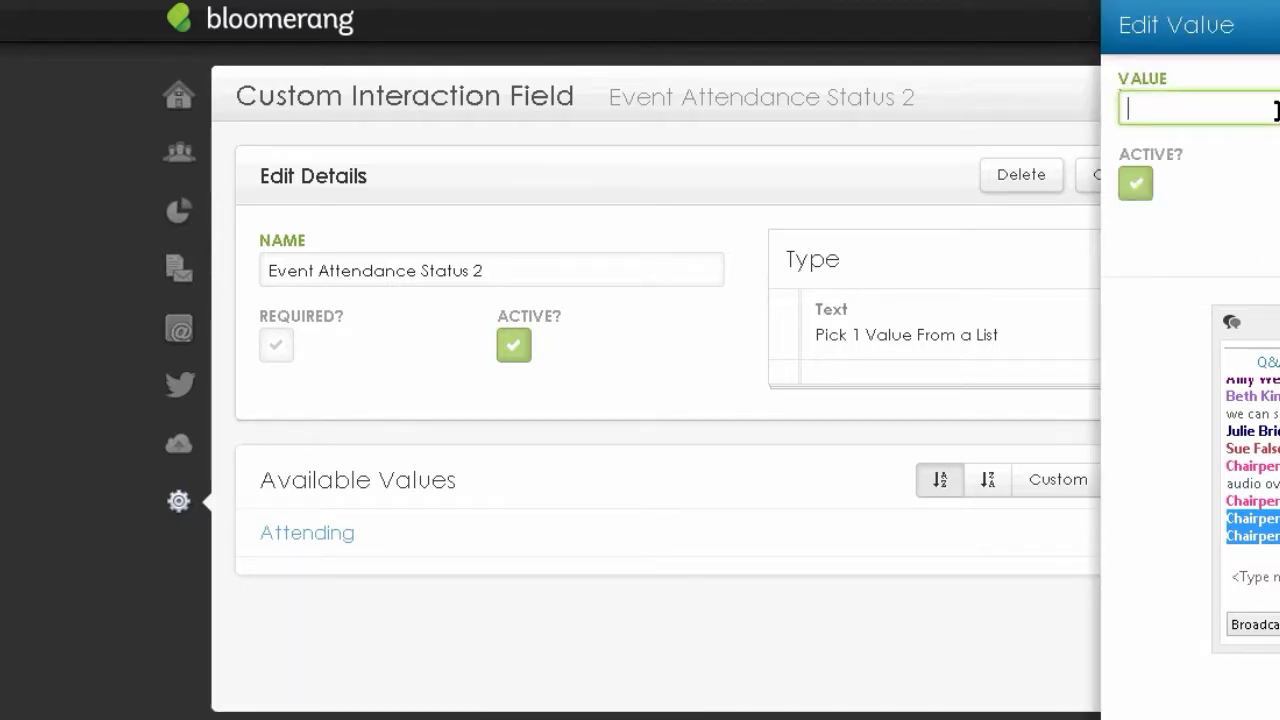
text(Not Attending)
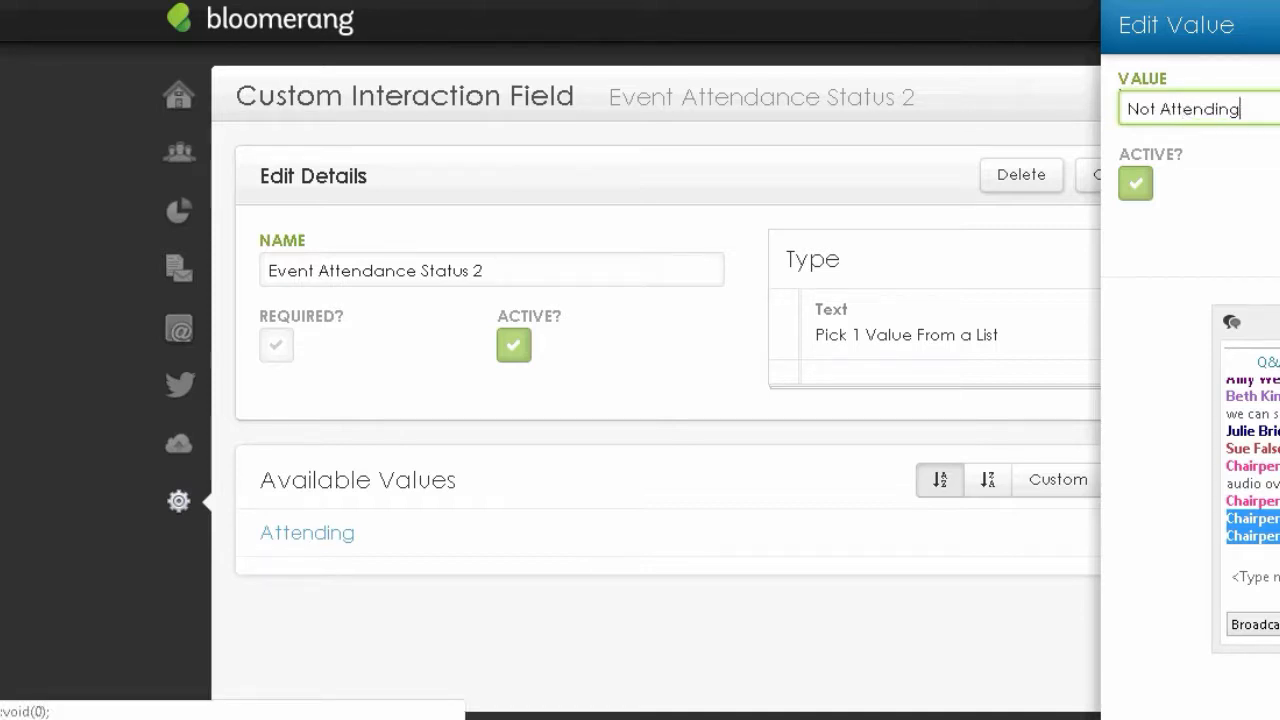
key(Return)
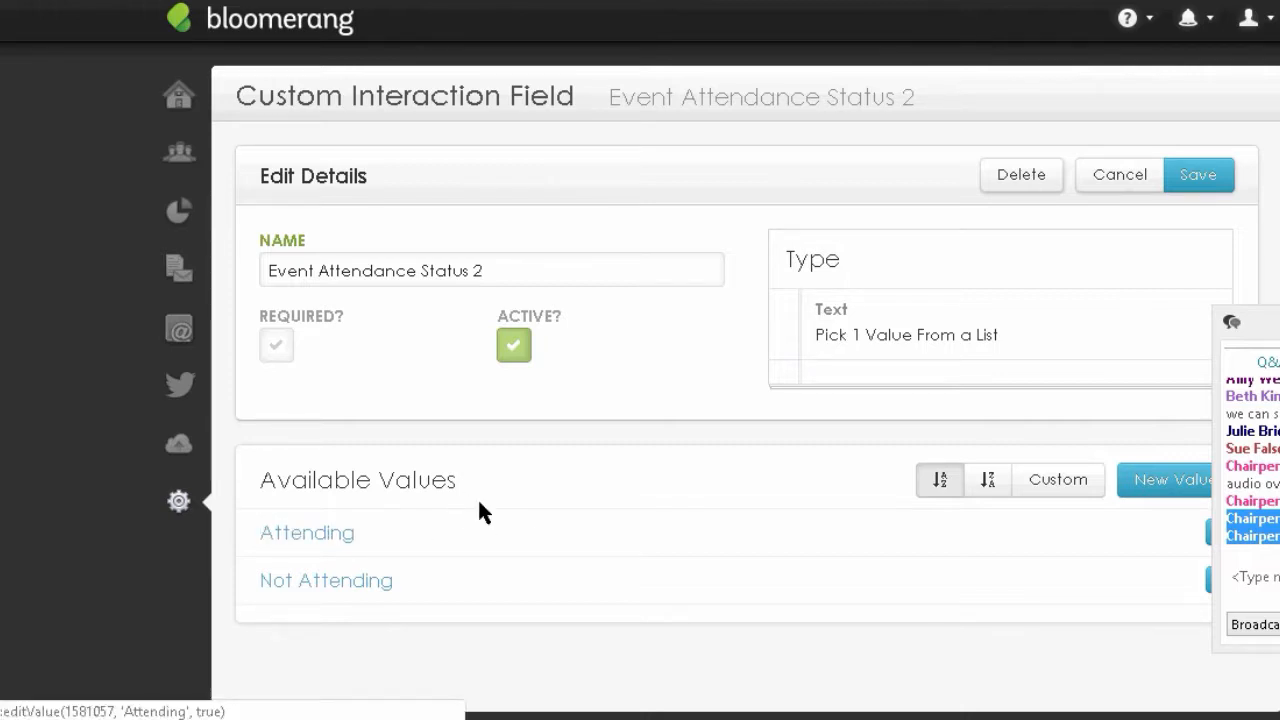
- Rename the 'Attending' value to 'RSVP'd YES'
click(355, 538)
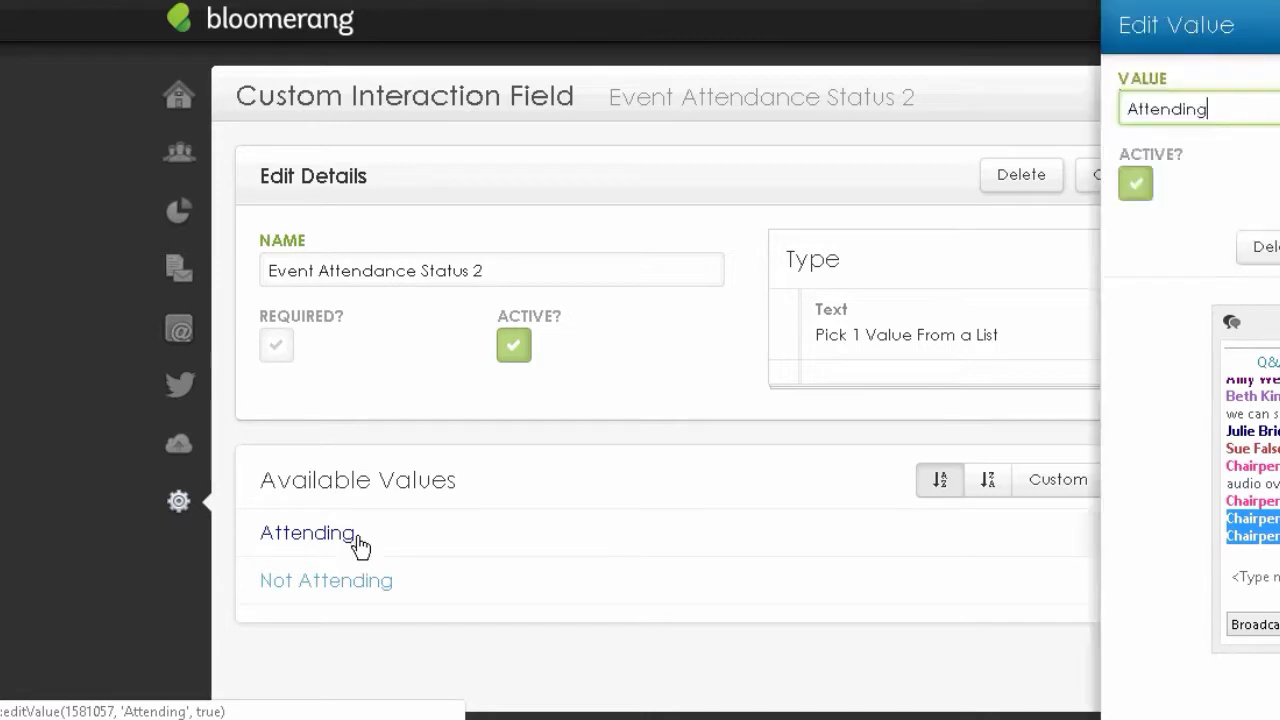
drag(1212, 109, 971, 86)
text(R)
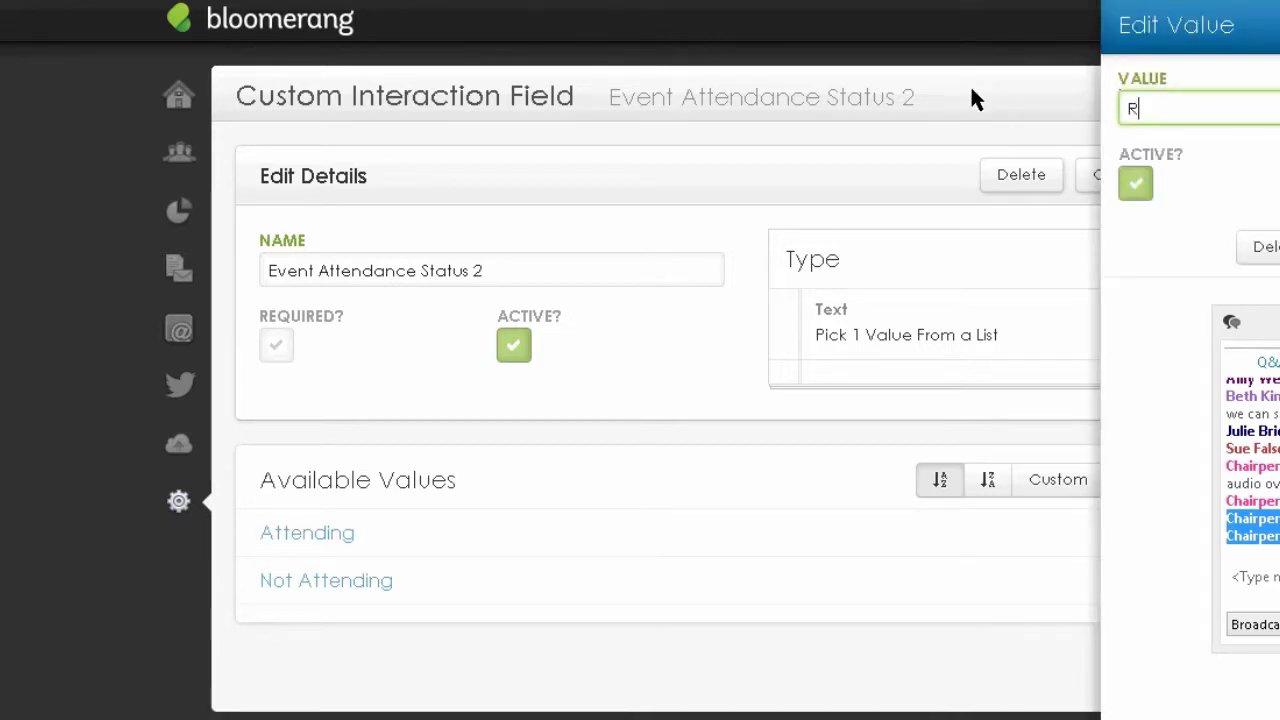
text(SVP'd YES)
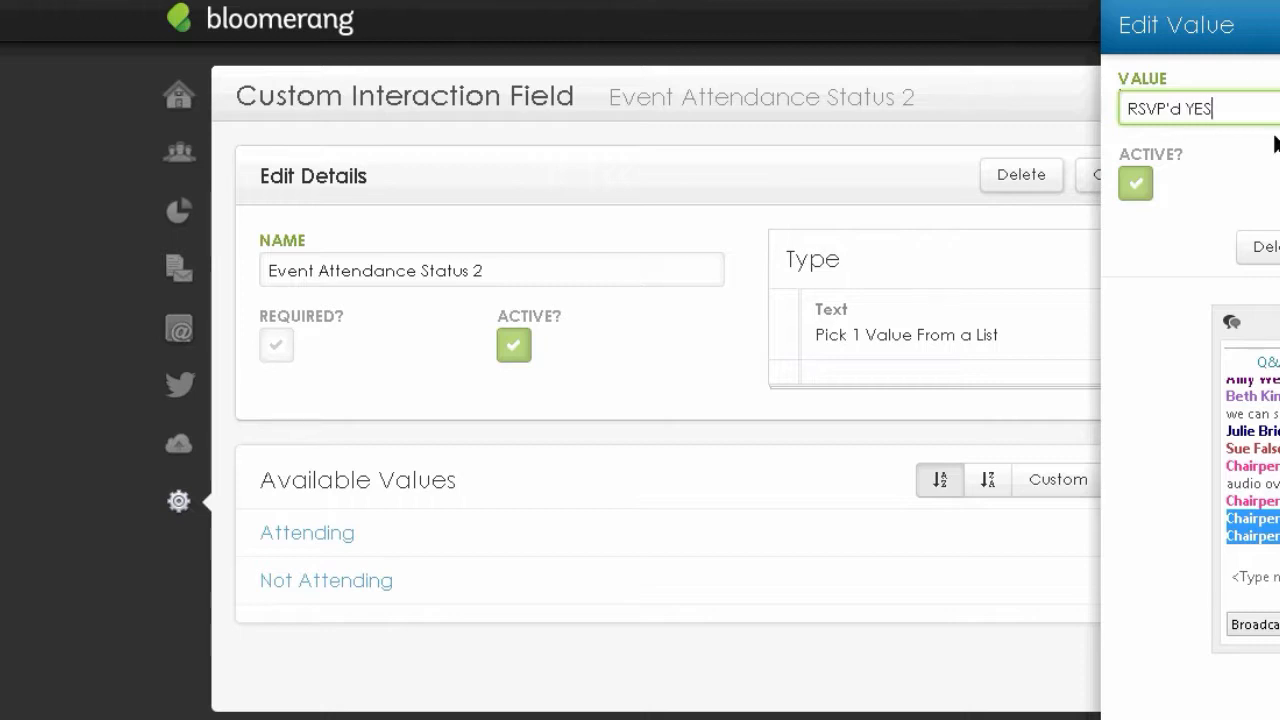
key(Return)
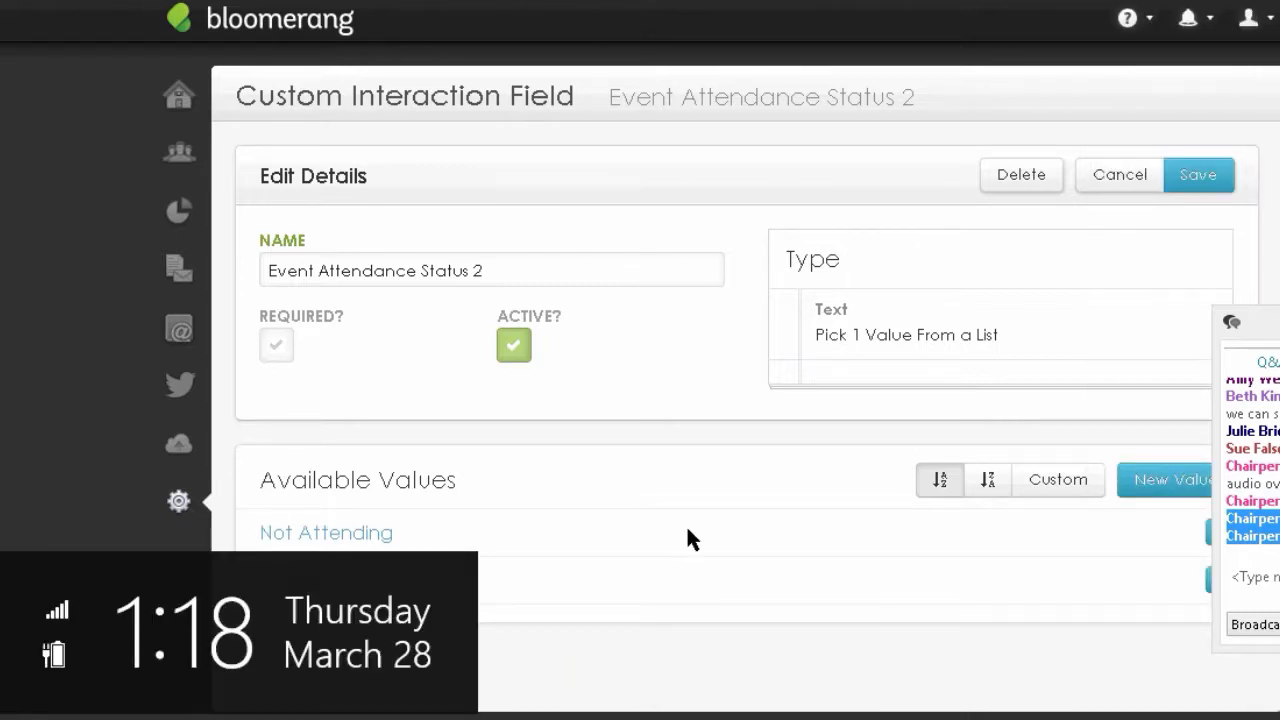
- Rename the 'Not Attending' value to 'RSVP'd NO'
click(390, 548)
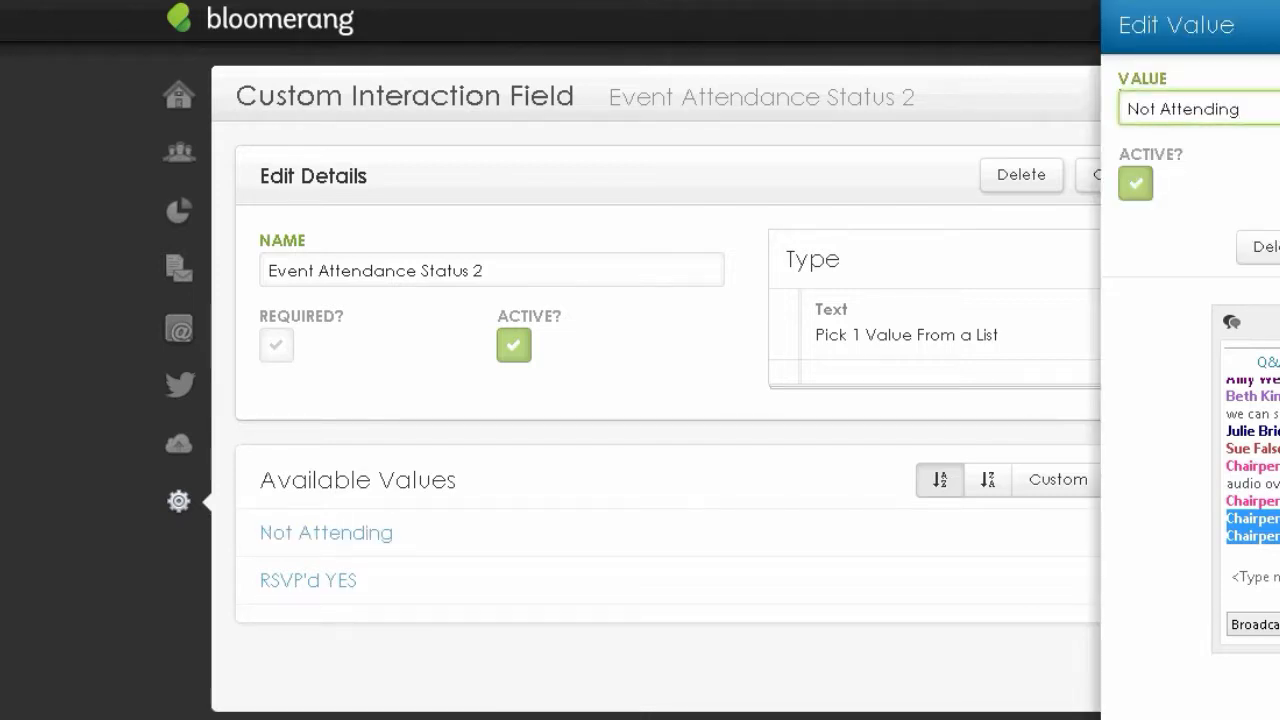
key(ctrl+a)
text(RSVP)
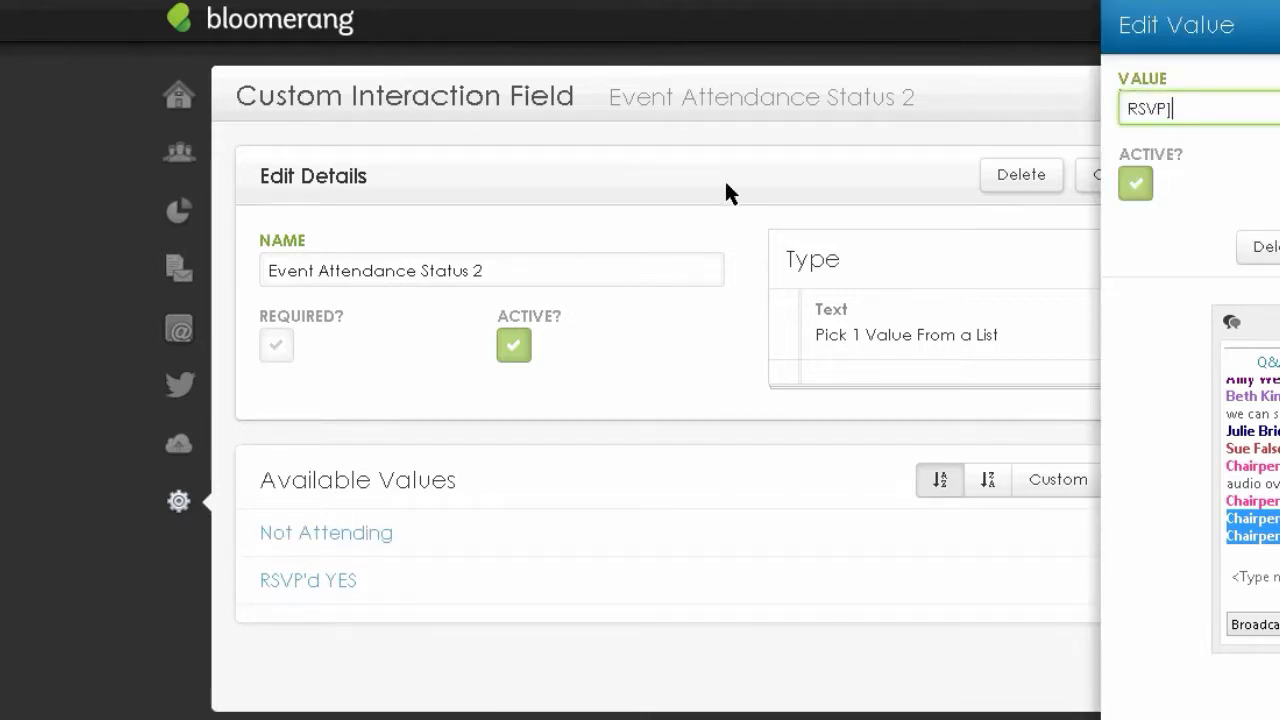
key(Return)
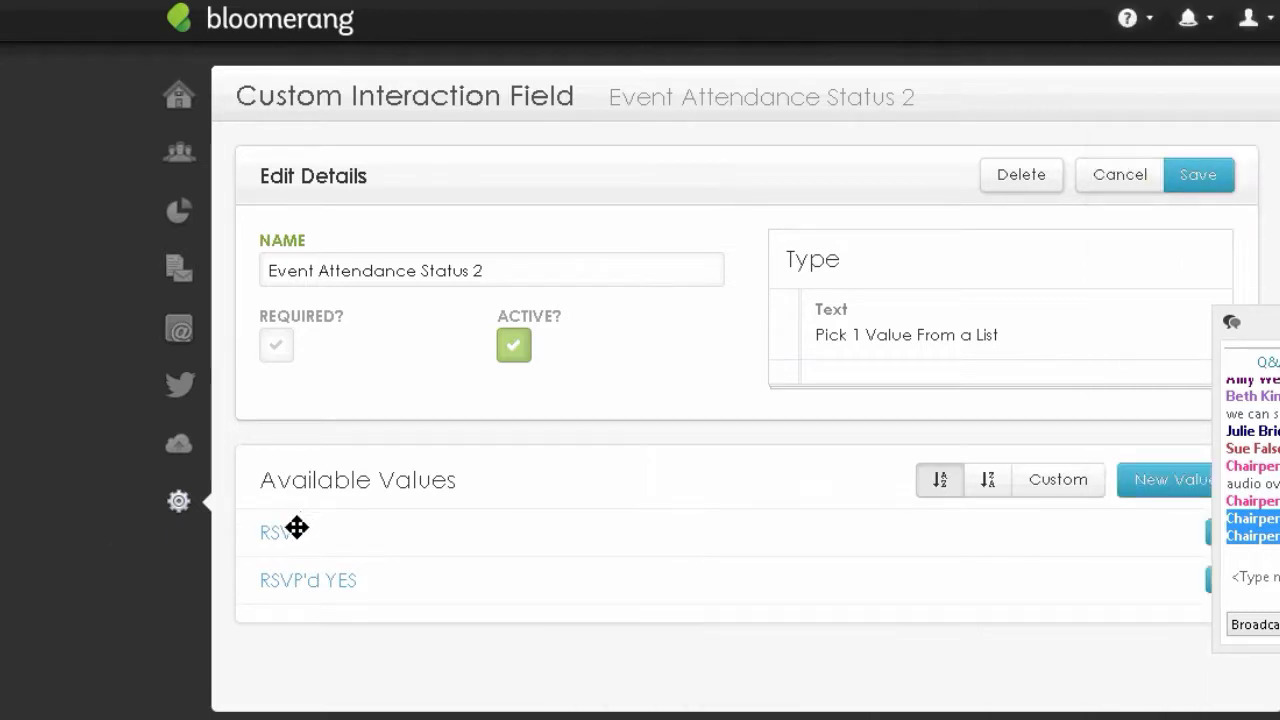
click(290, 531)
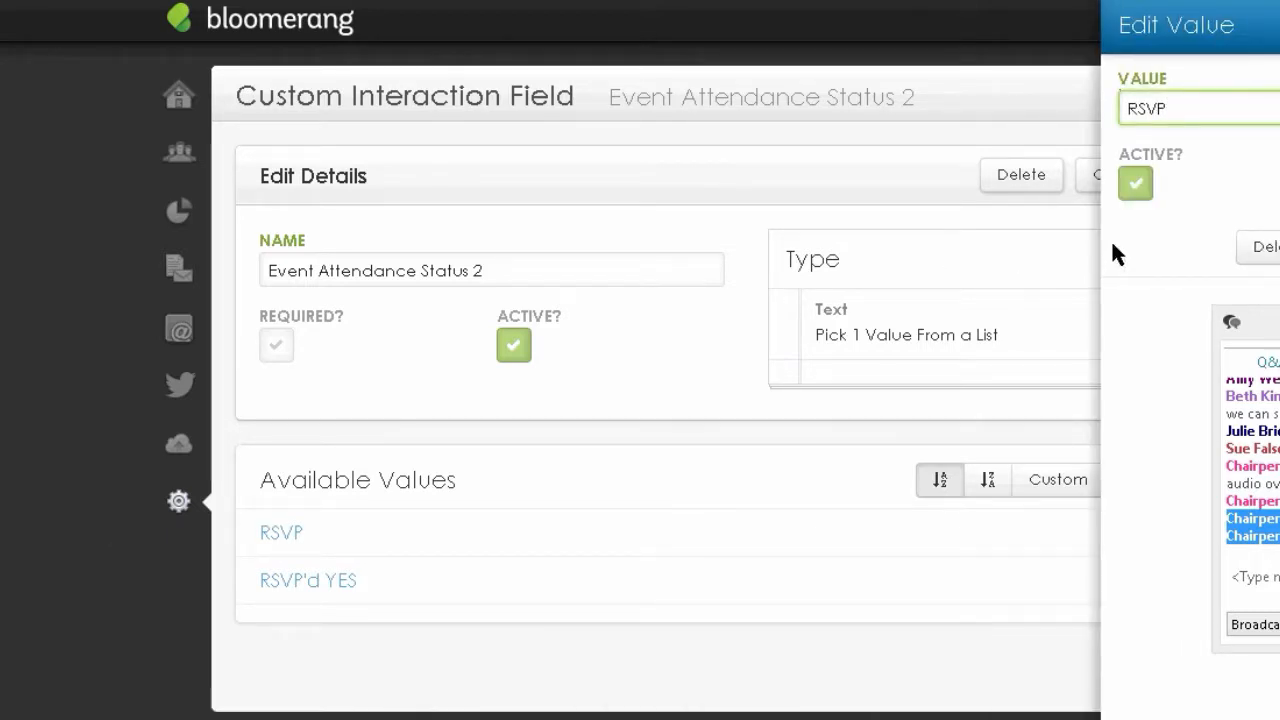
text(')
text(d MP)
key(BackSpace)
key(BackSpace)
text(NO)
click(1279, 247)
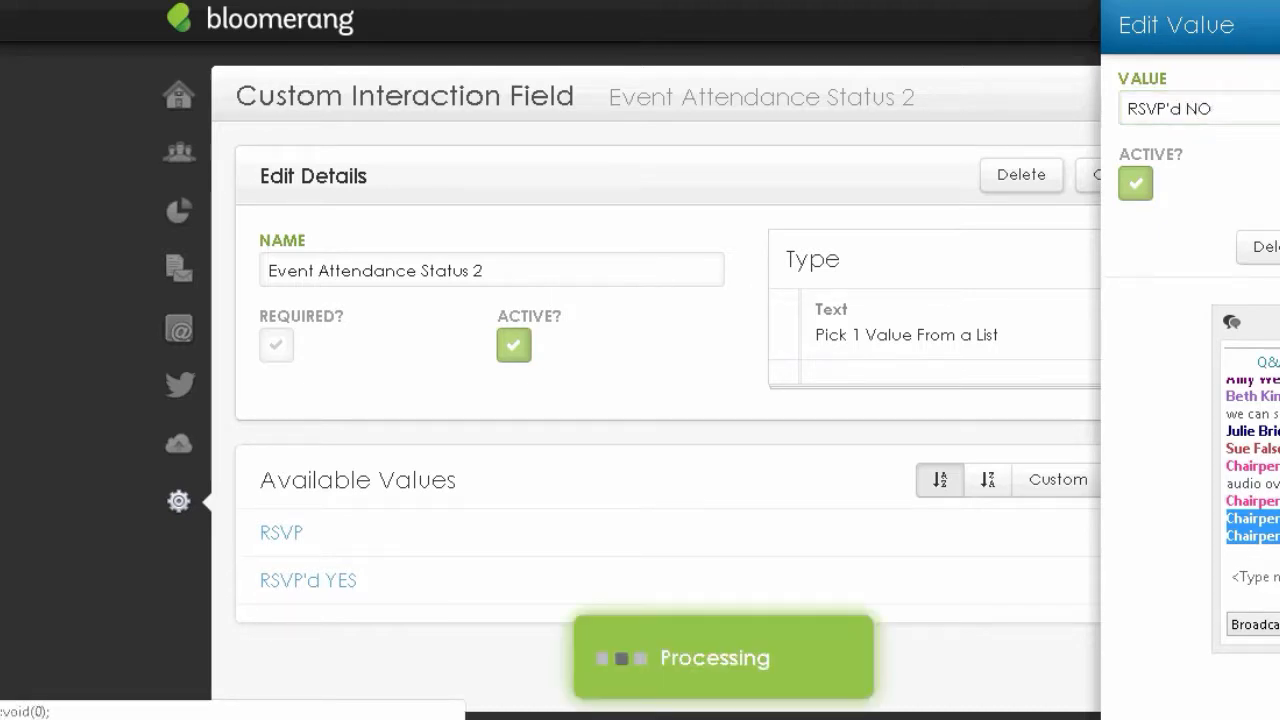
- Add list values 'Attended' and 'No Shows'
click(1150, 490)
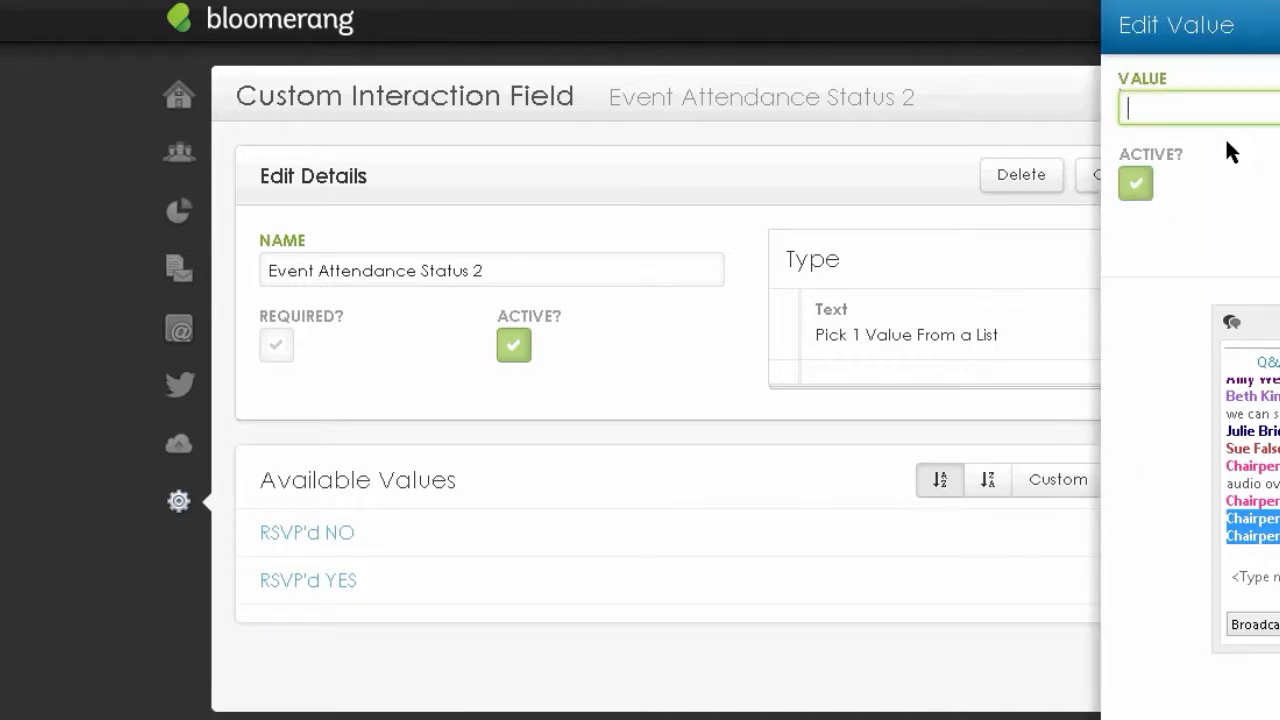
text(Attende)
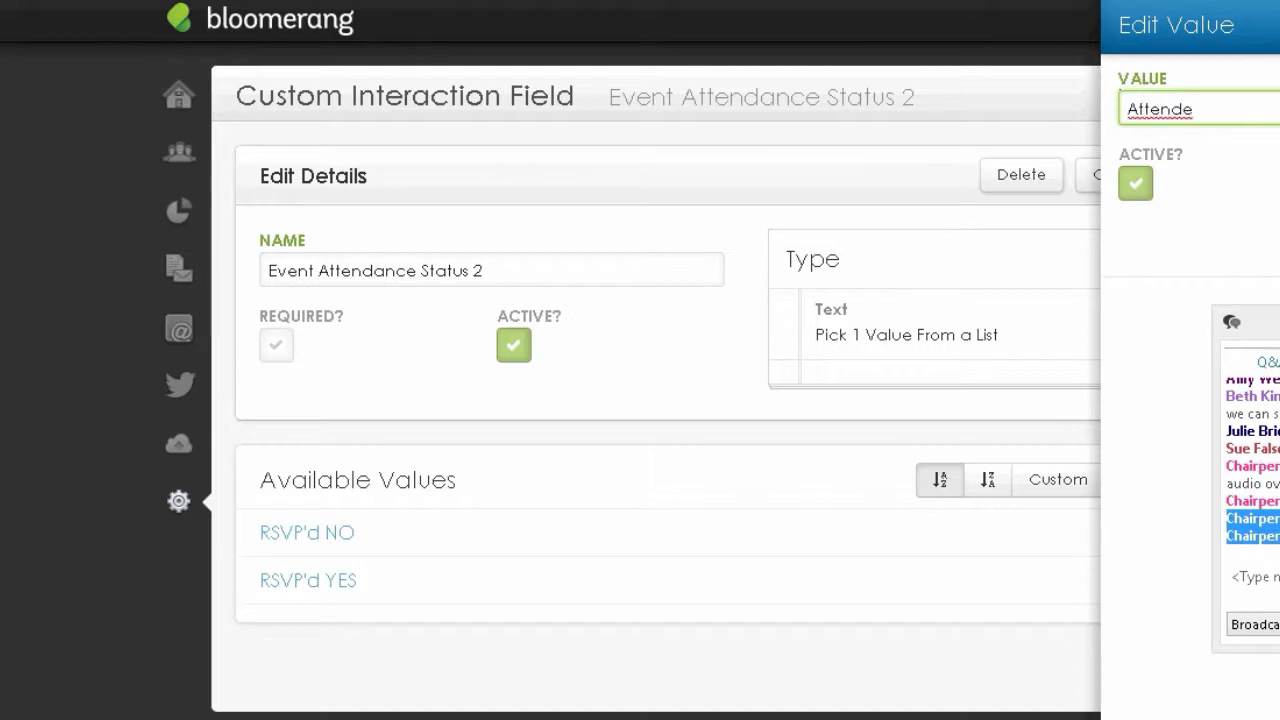
text(d)
click(1279, 240)
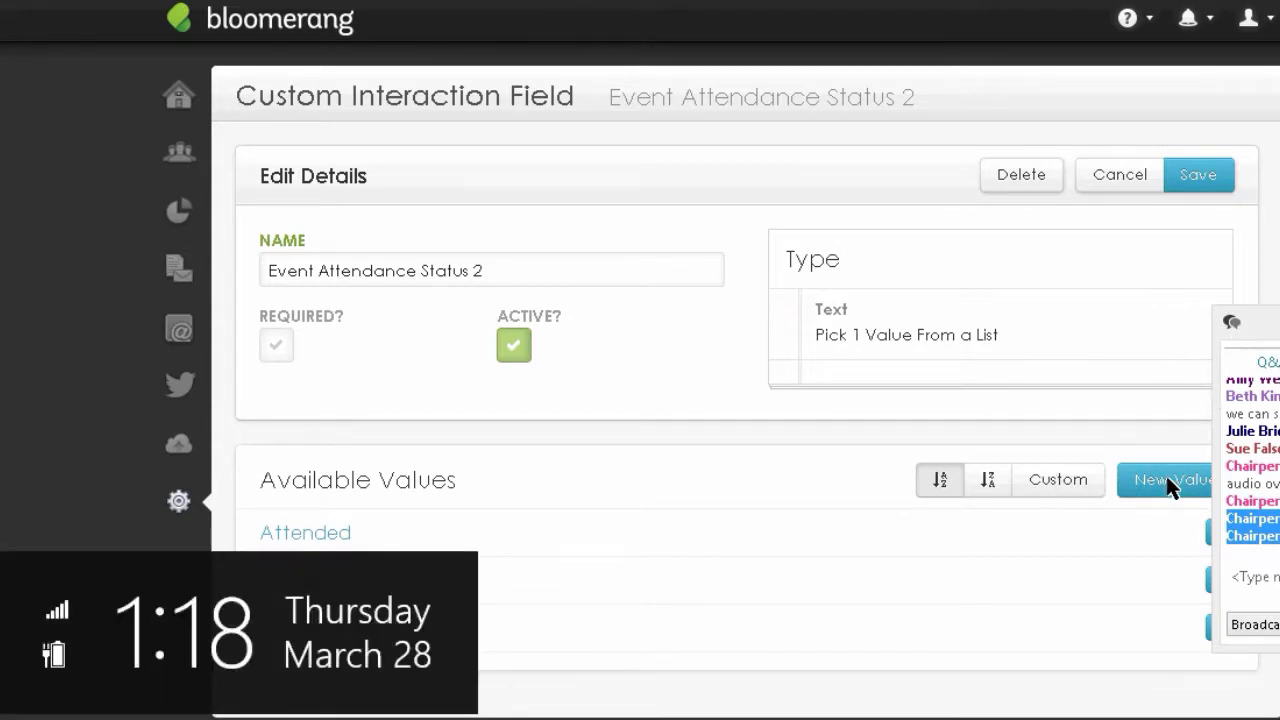
click(1168, 479)
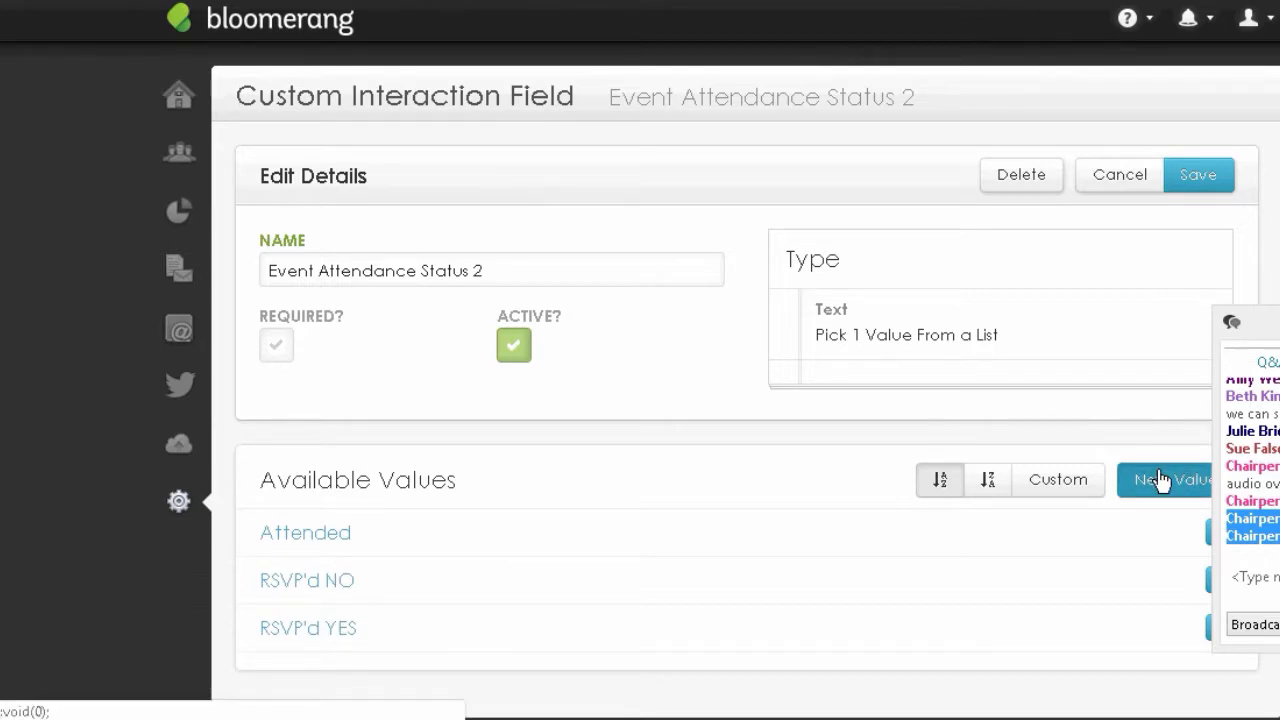
text(No )
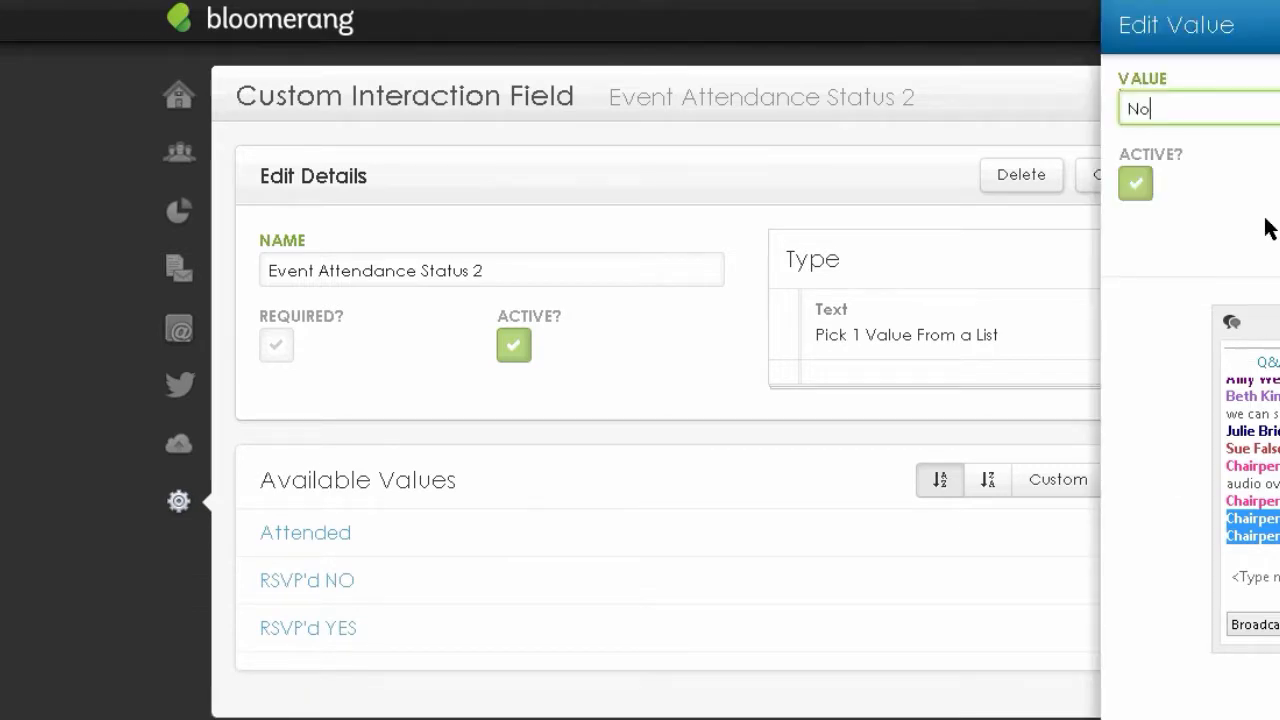
text(Shows)
key(Return)
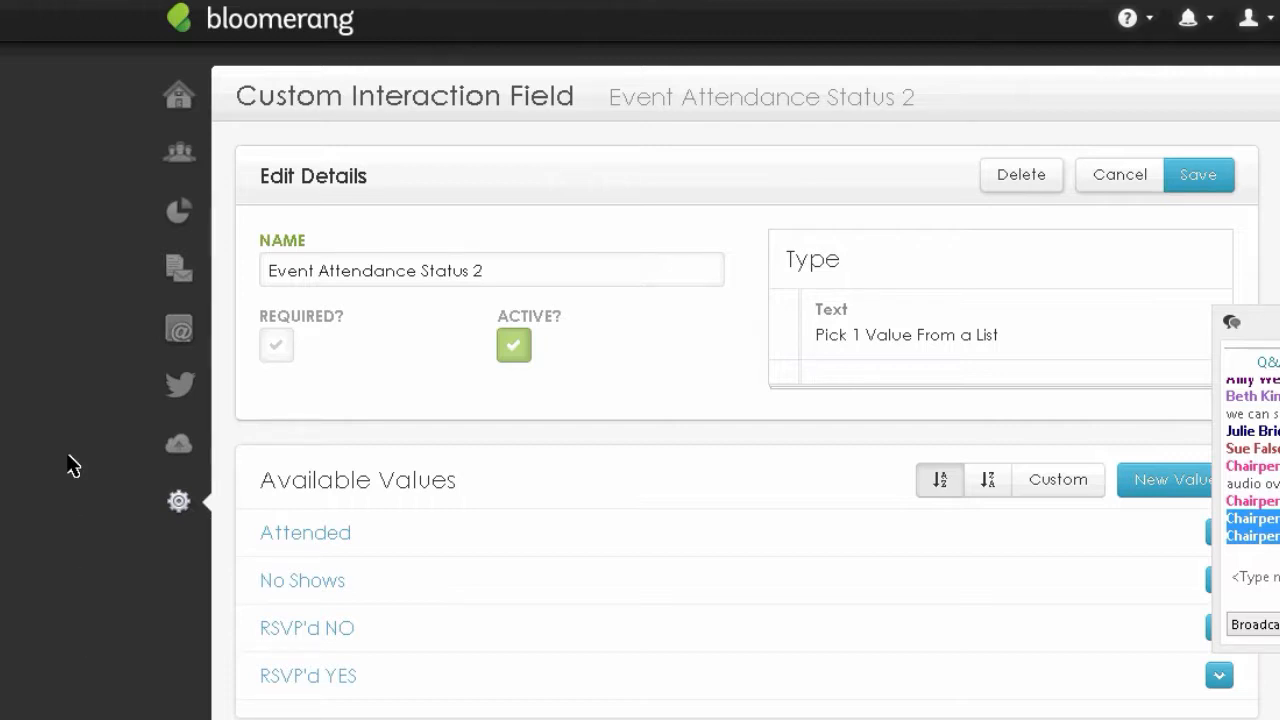
- Go to Settings > Custom Fields for Transactions
scroll(70, 465, down, 2)
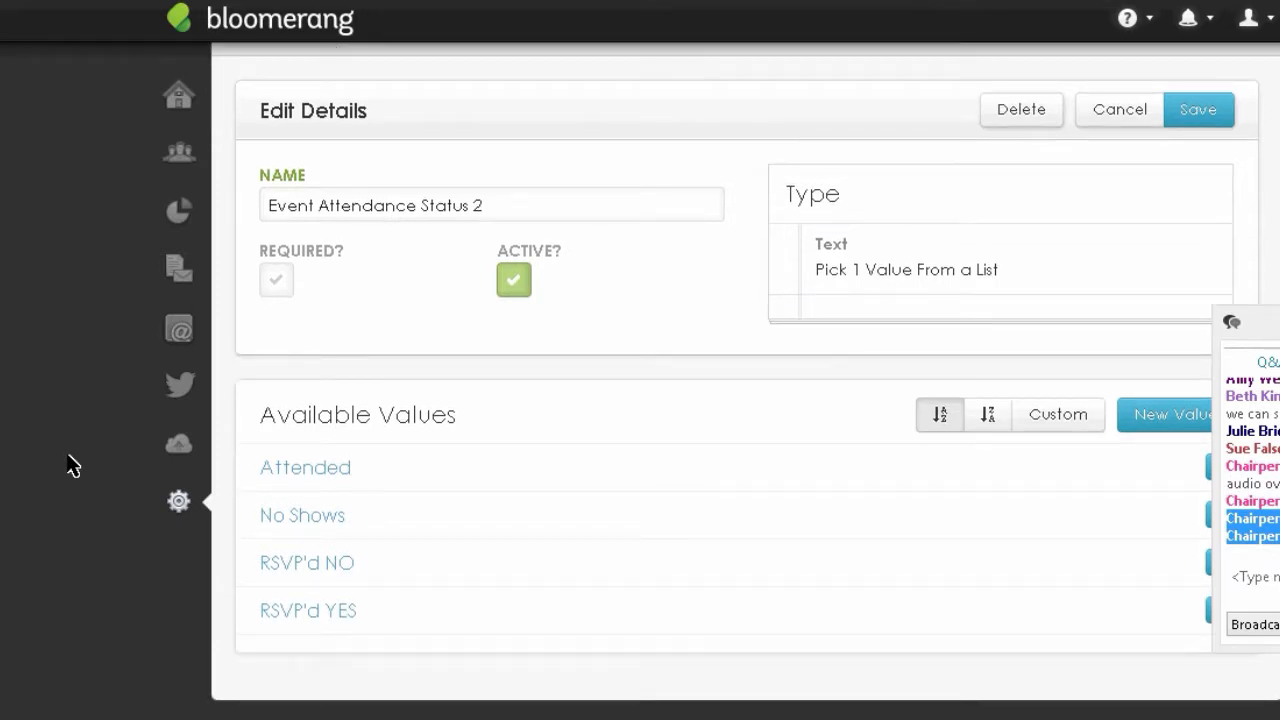
scroll(70, 465, up, 1)
scroll(70, 465, up, 1)
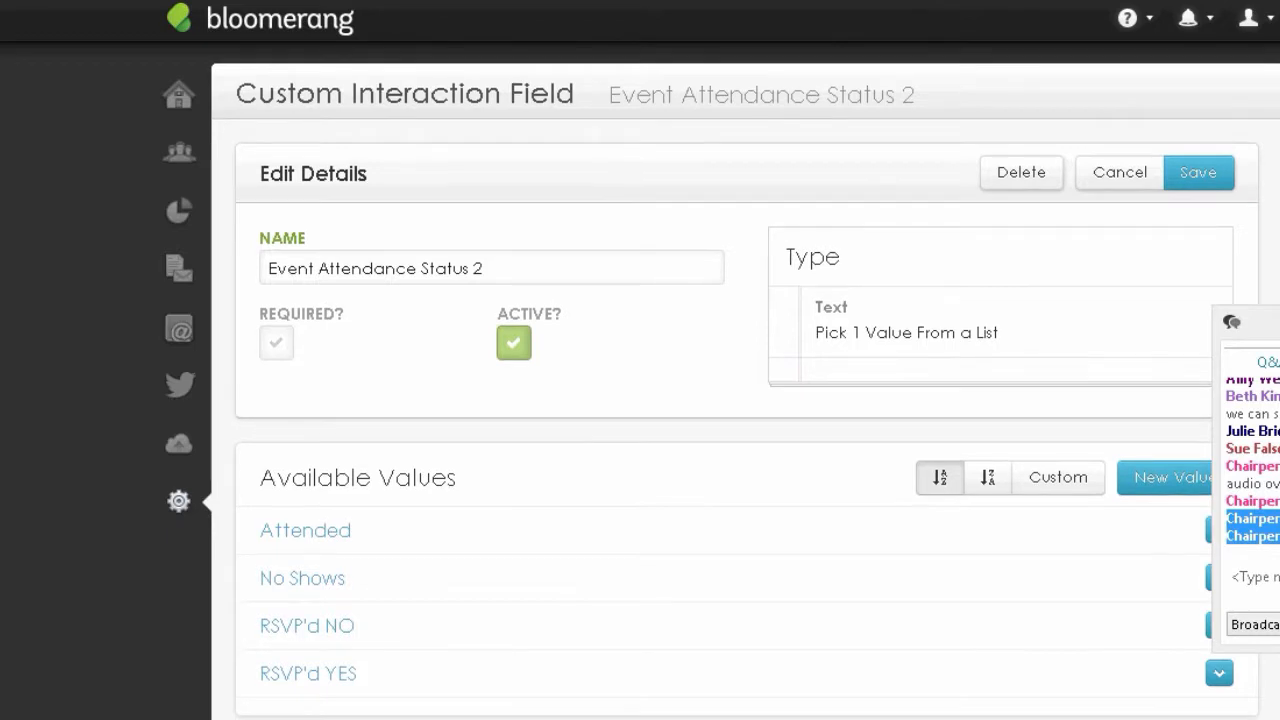
scroll(157, 143, down, 2)
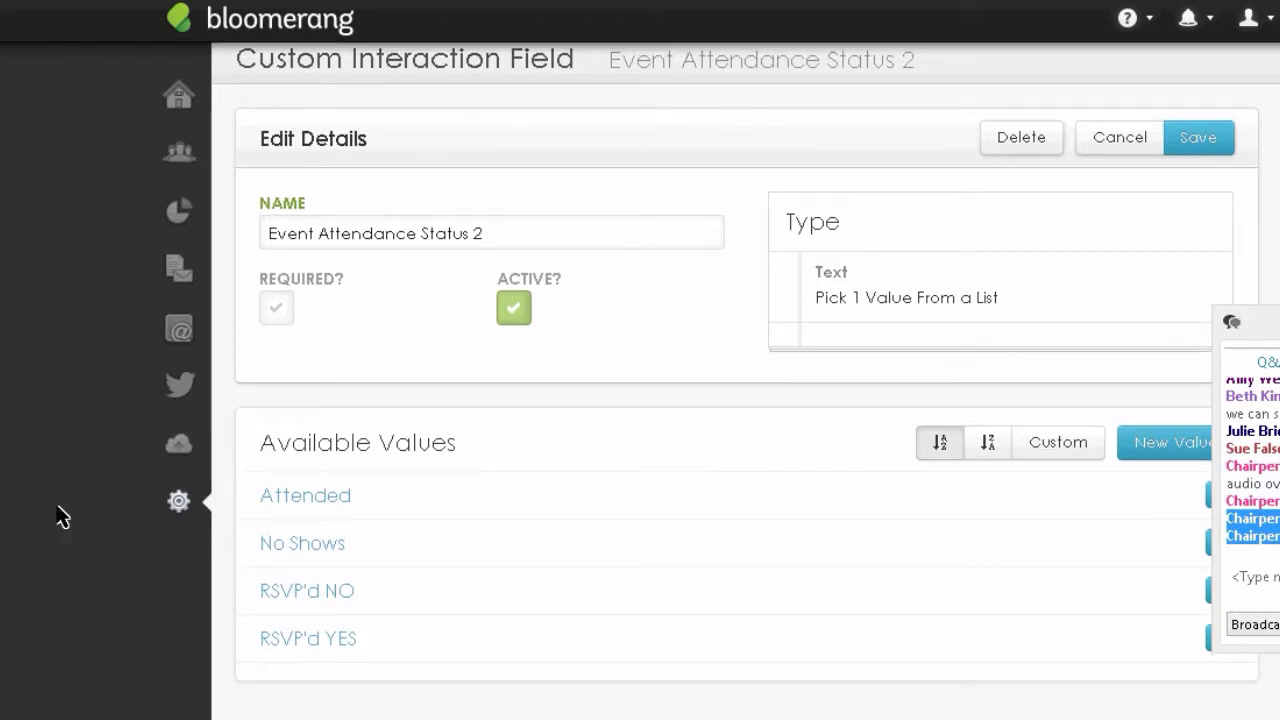
scroll(745, 380, down, 1)
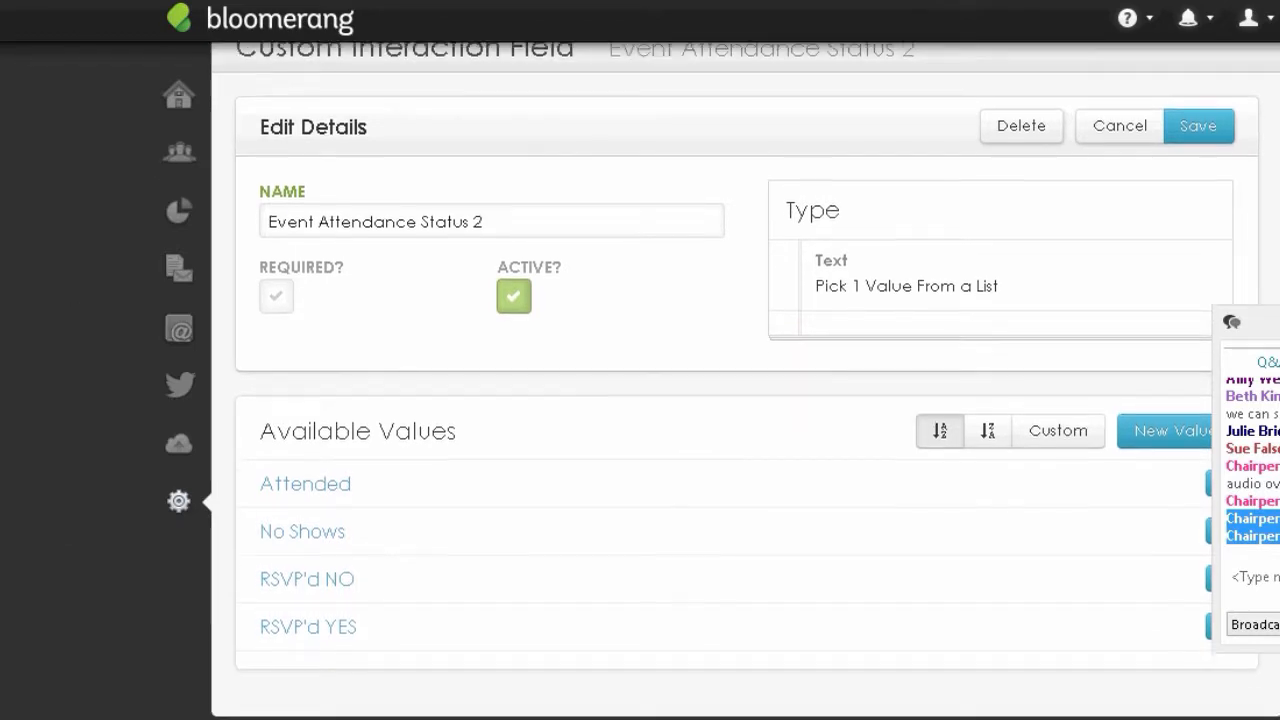
scroll(745, 380, up, 2)
key(super+c)
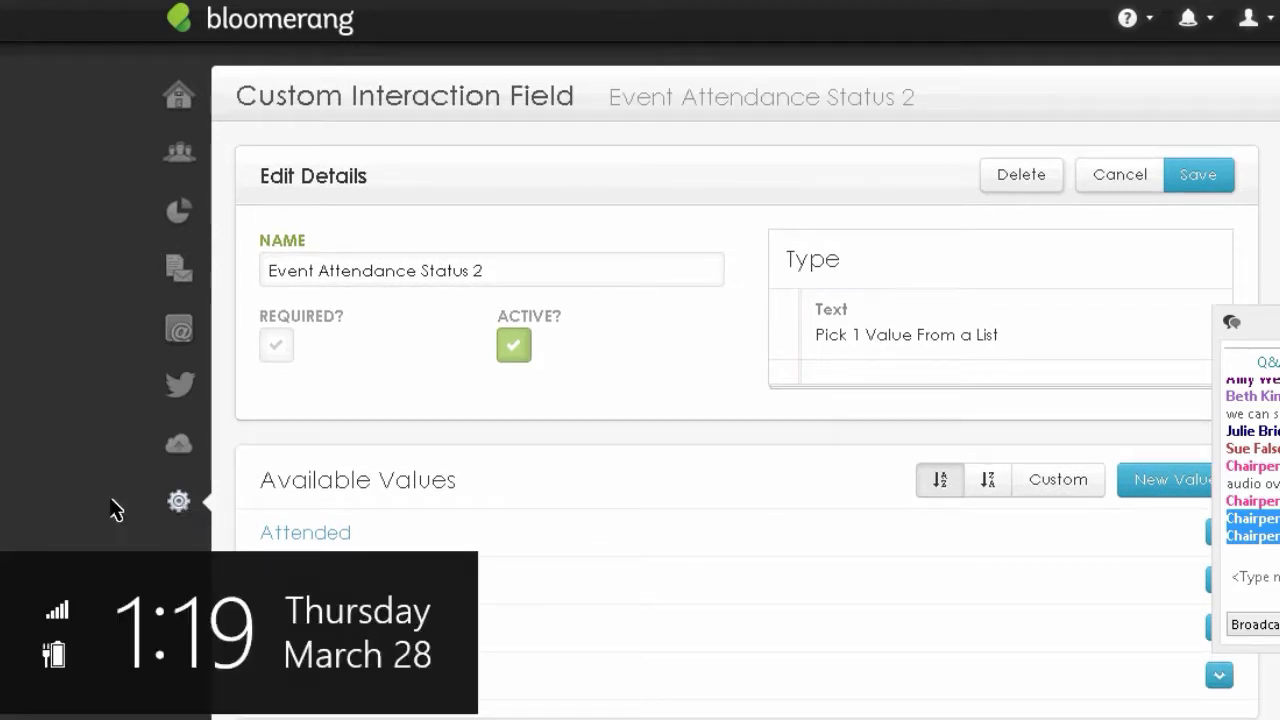
mouse_move(180, 503)
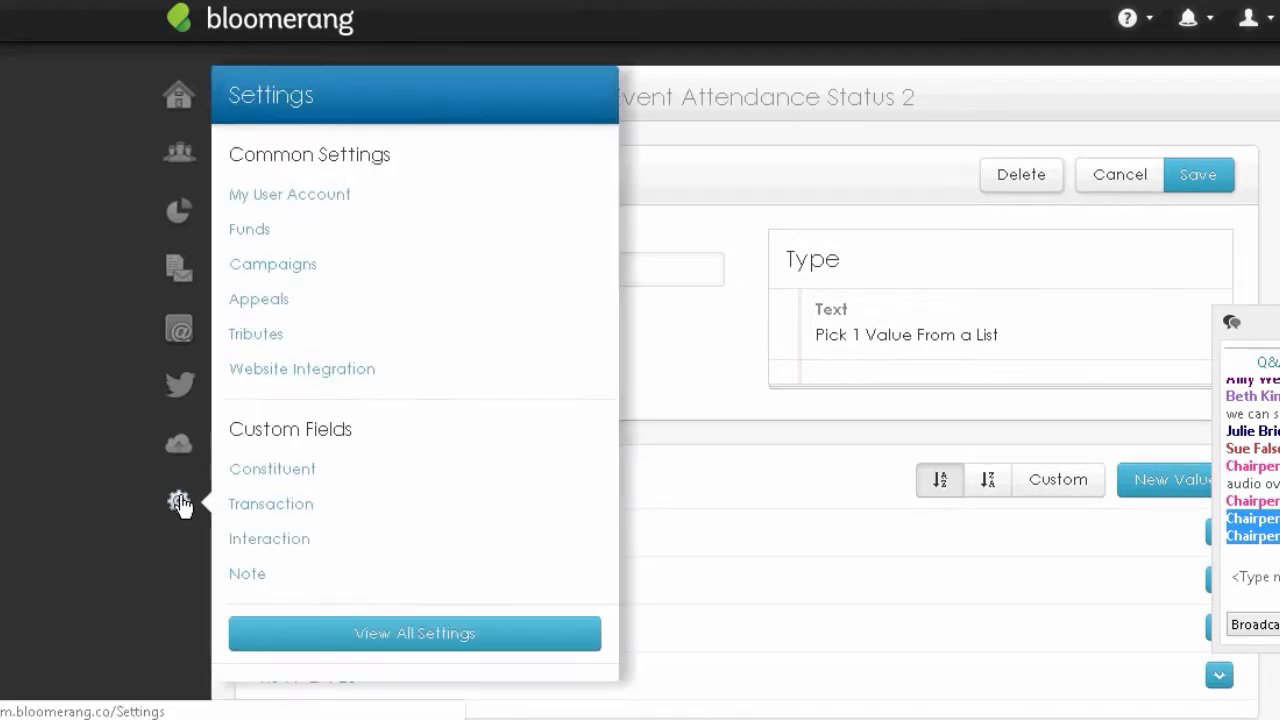
click(257, 508)
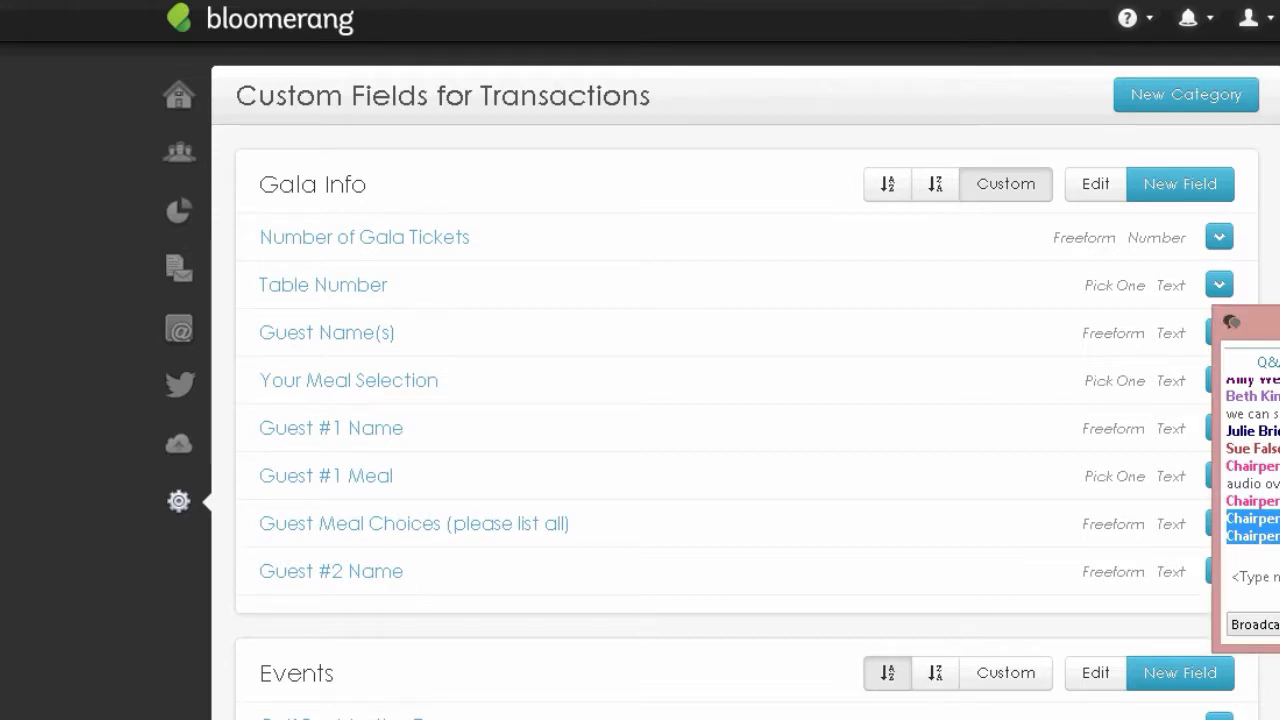
drag(1270, 322, 1249, 200)
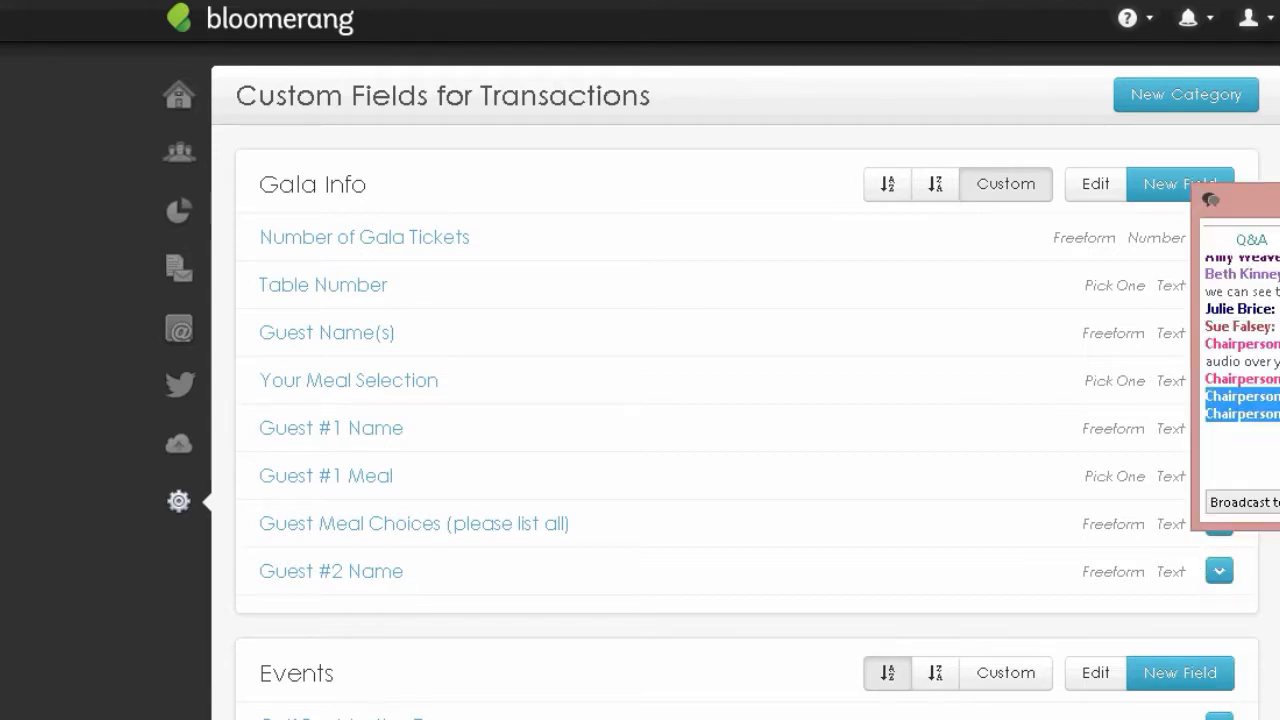
click(1279, 198)
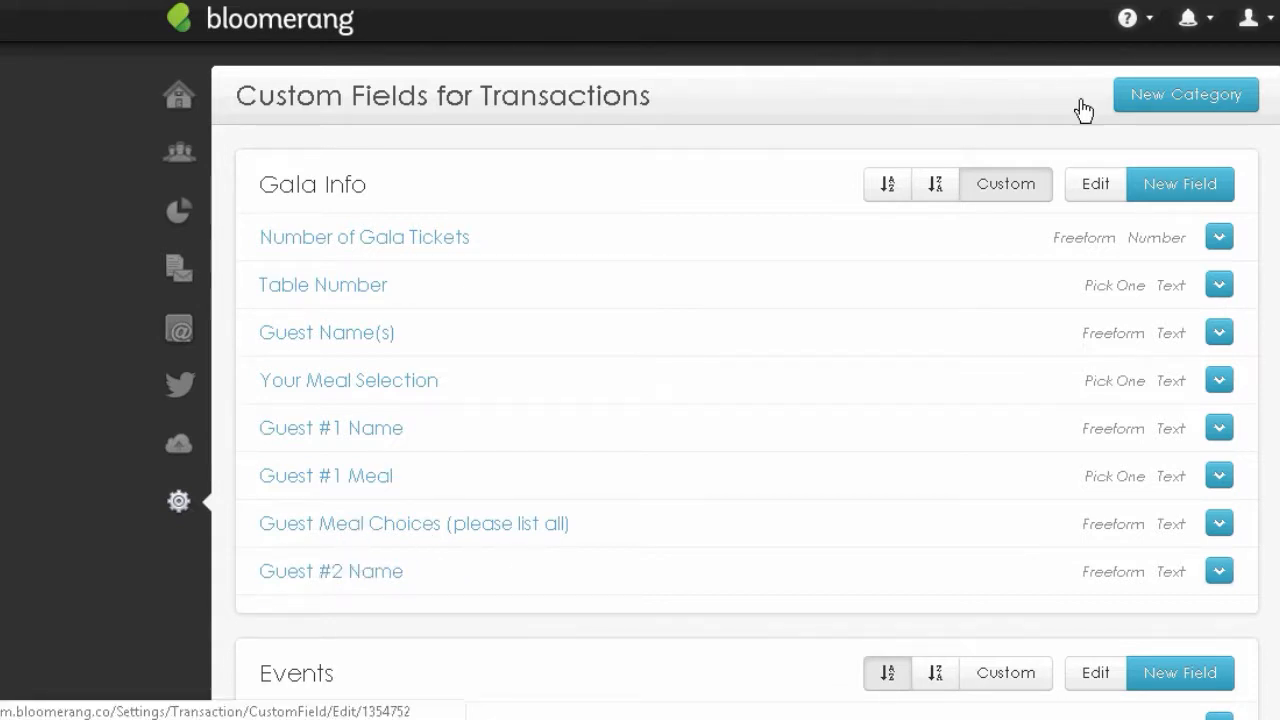
- Create Gala Info field 'Guest #3 Name' as Text with Type it In entry, and save it
click(1160, 198)
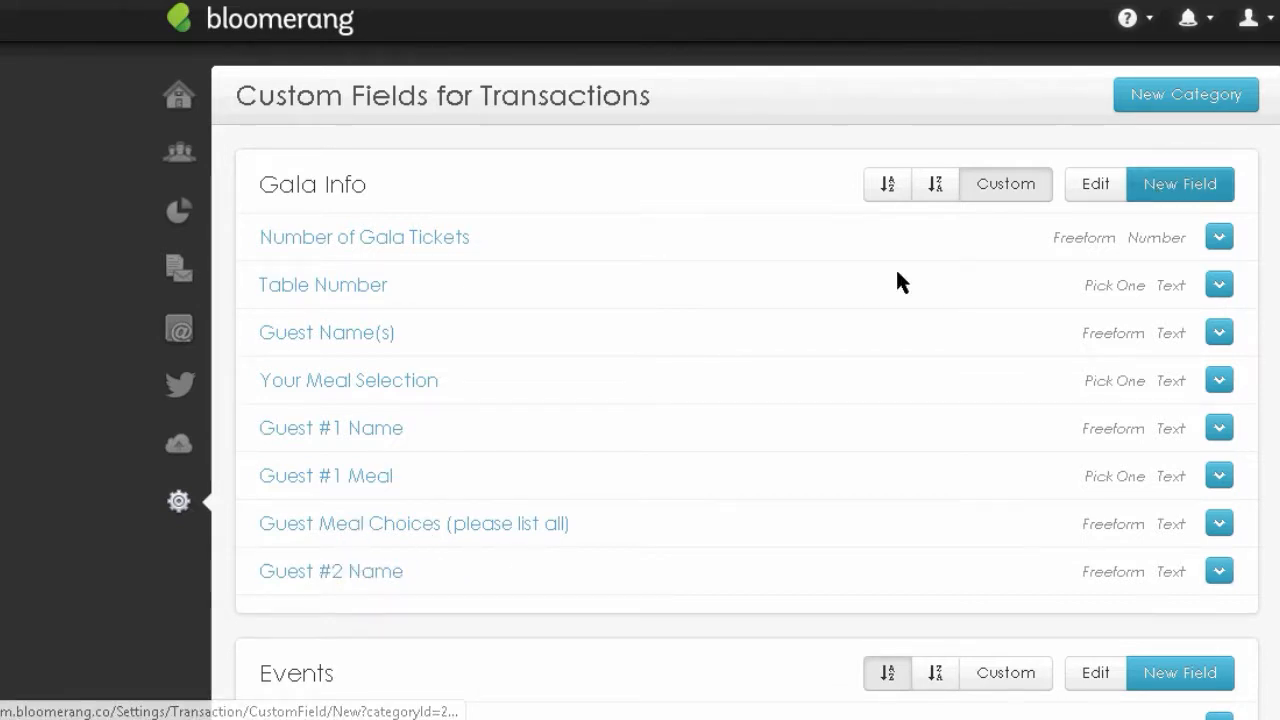
text(a)
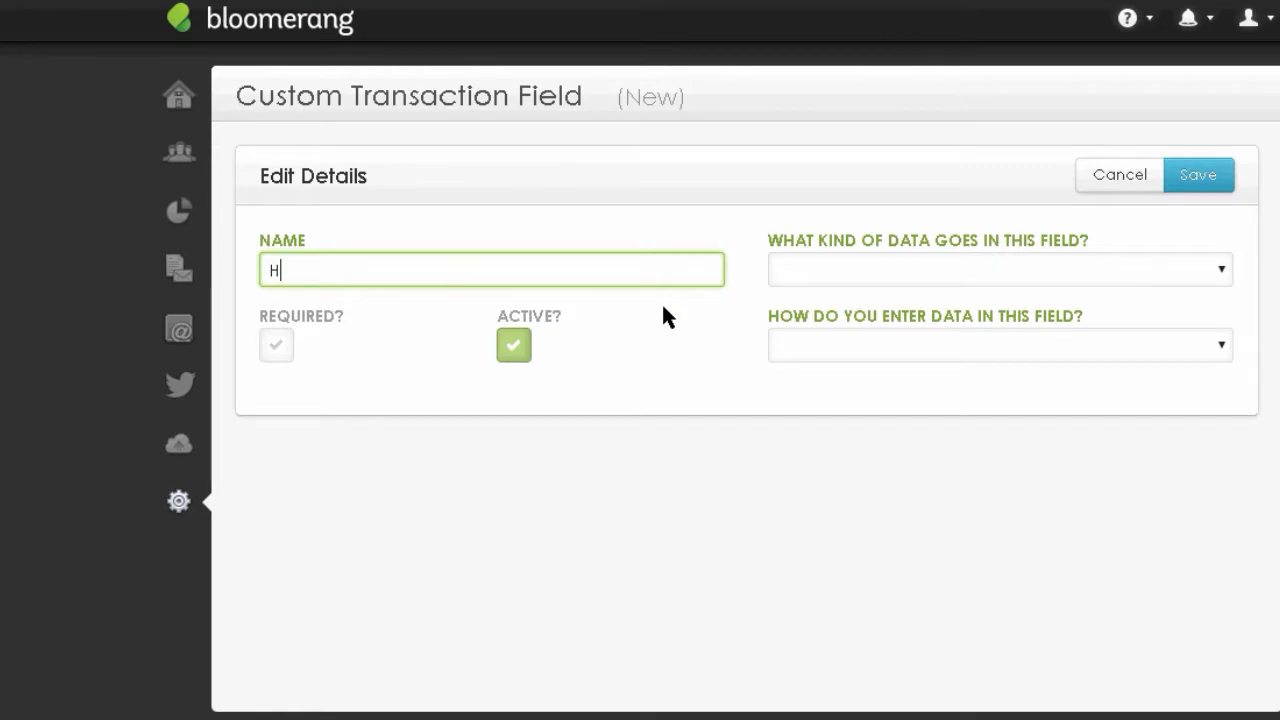
key(BackSpace)
text(Guest)
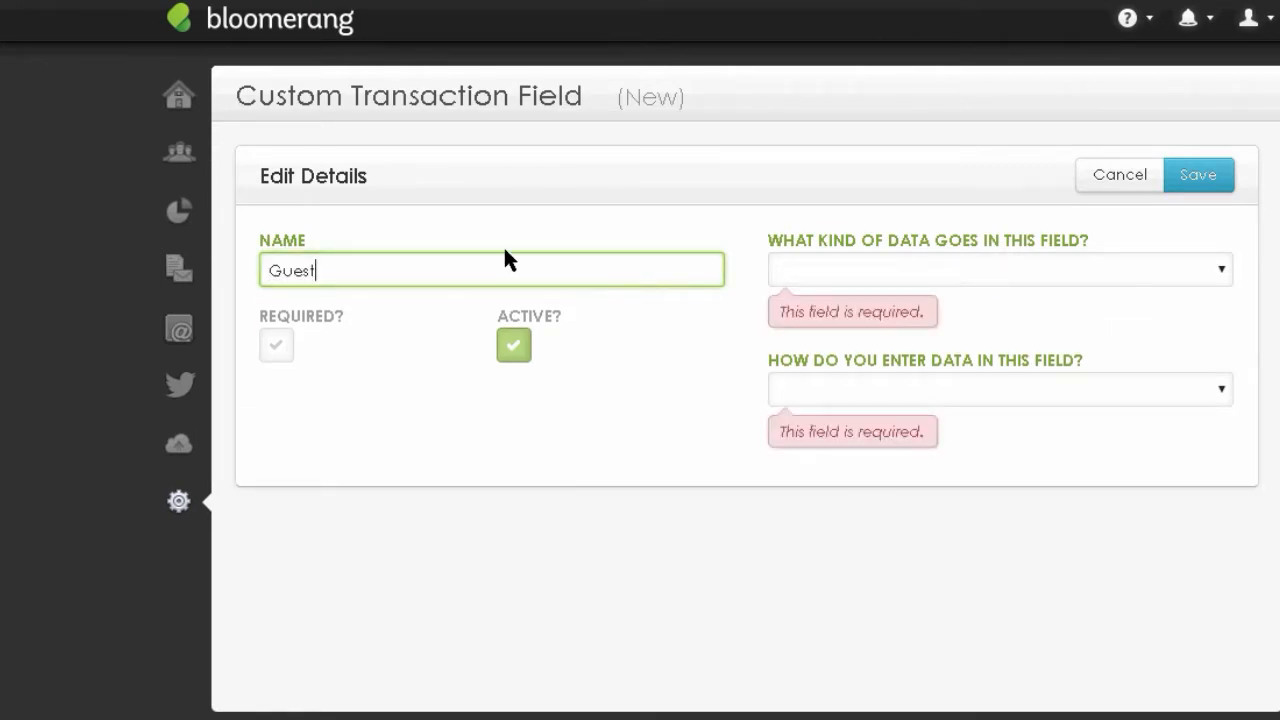
text( #3 Name)
key(Tab)
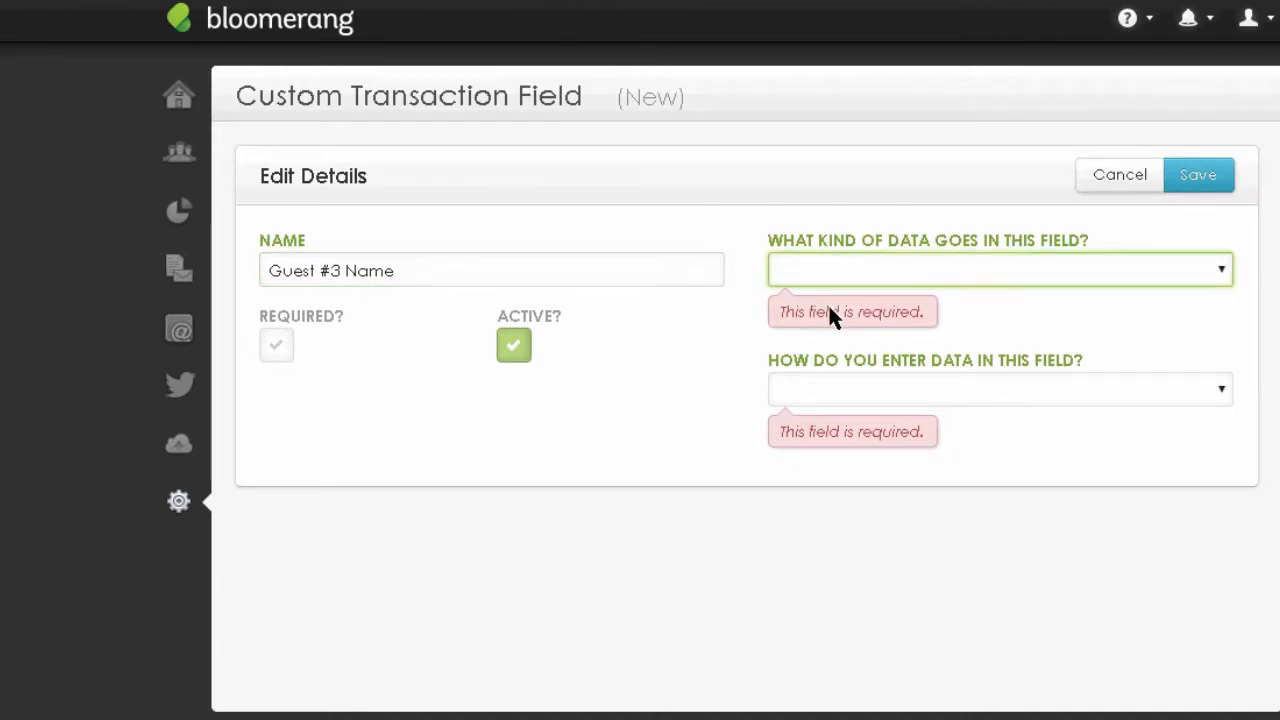
click(859, 268)
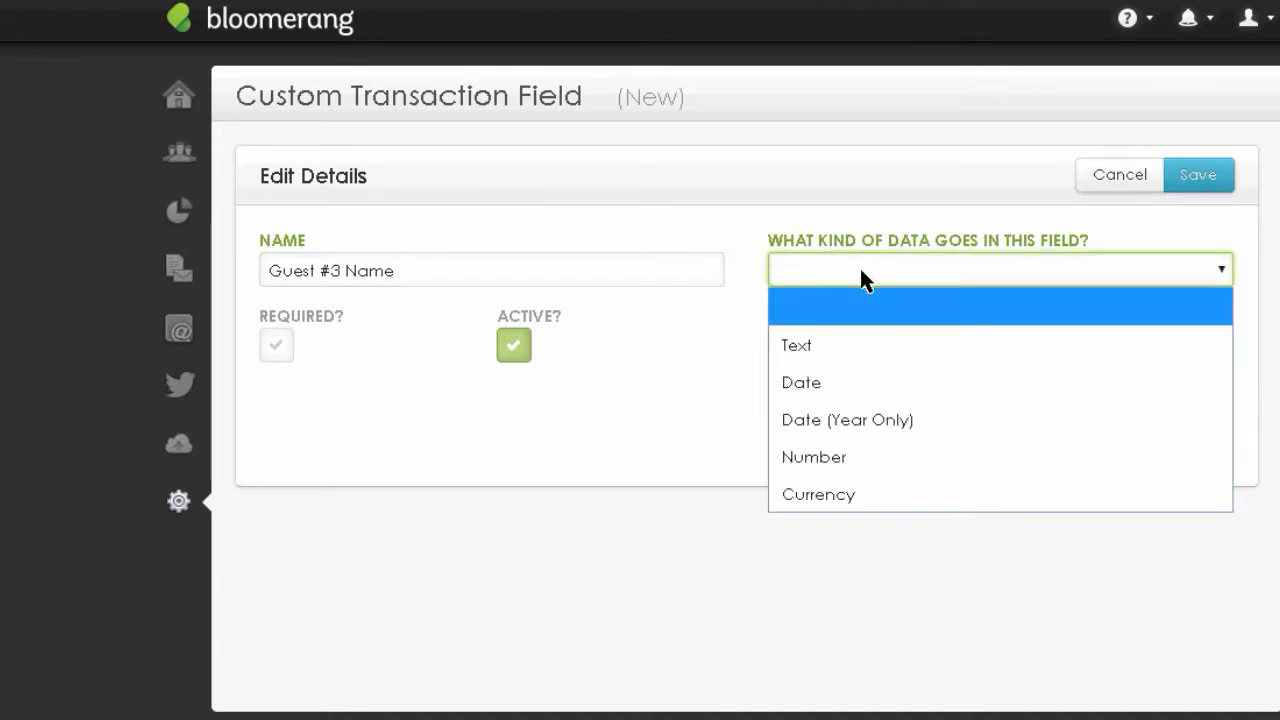
click(800, 345)
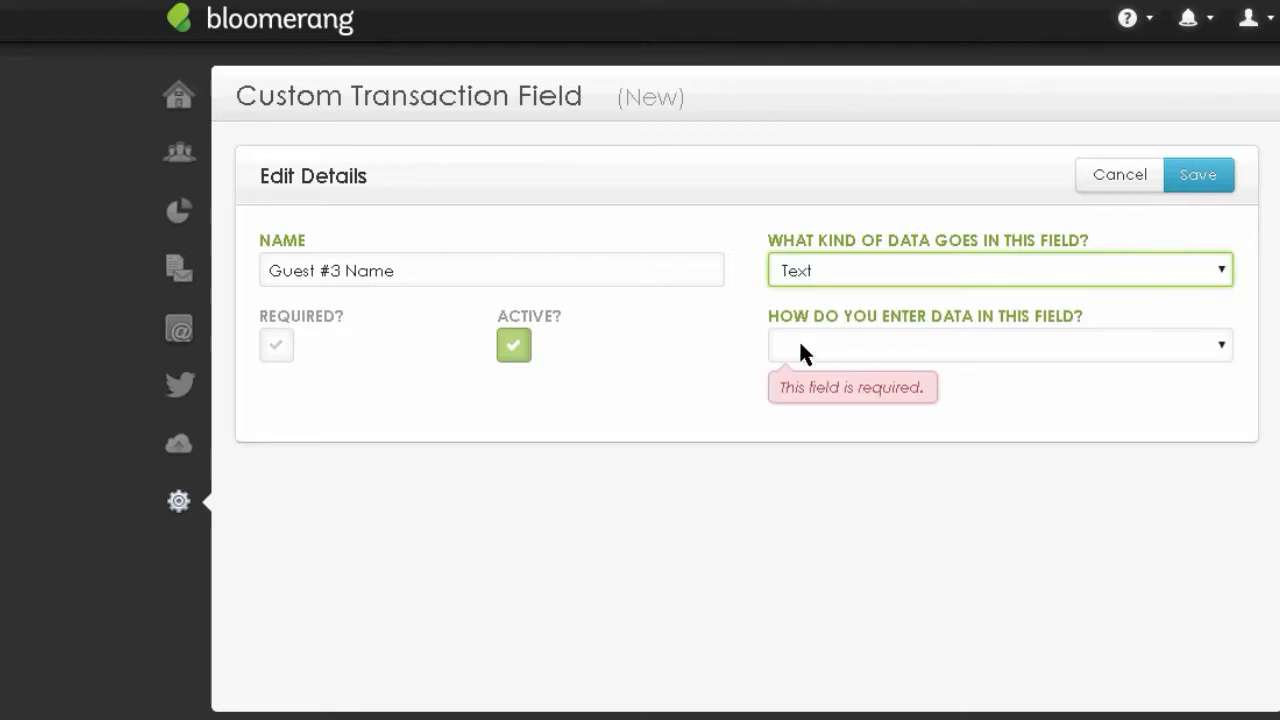
click(903, 345)
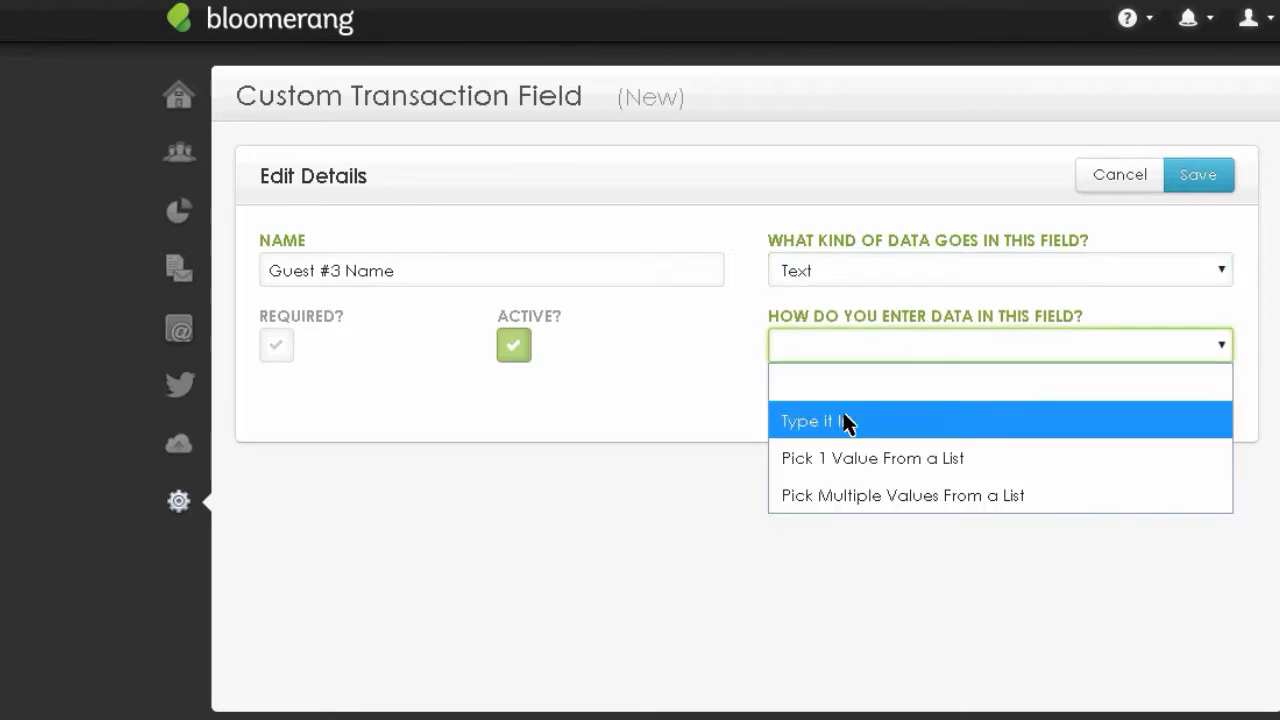
click(838, 428)
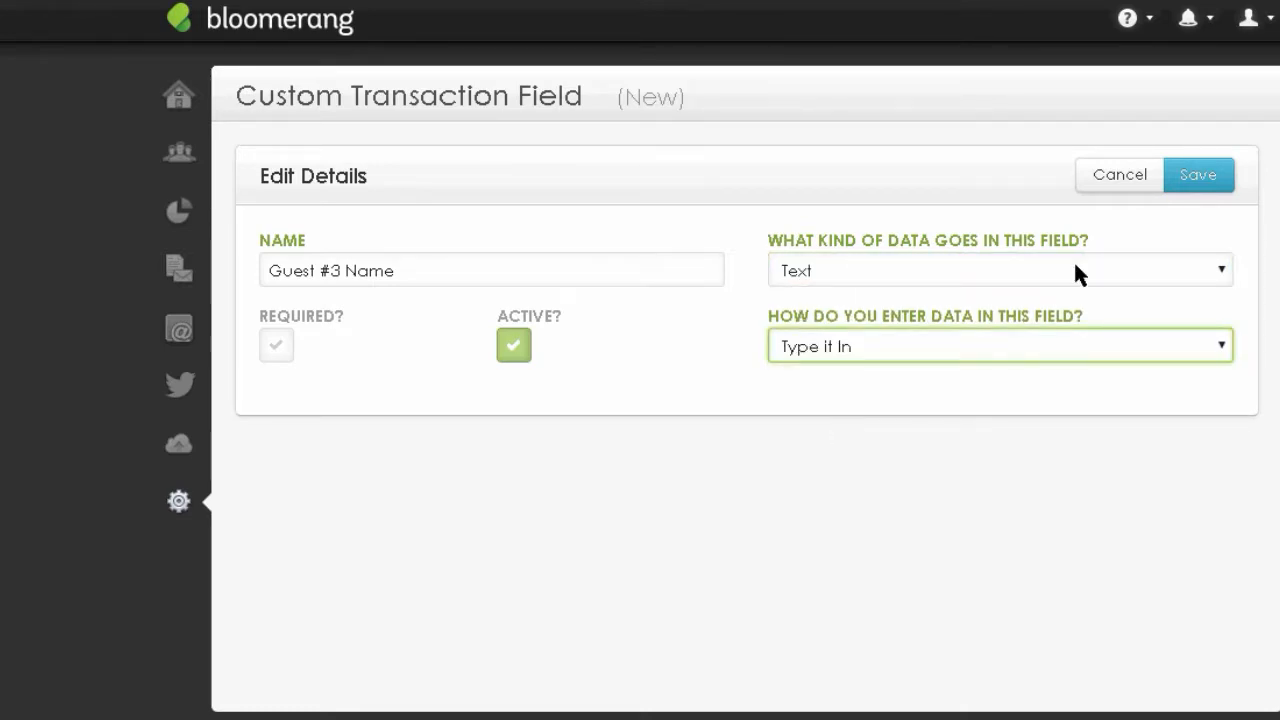
click(1192, 176)
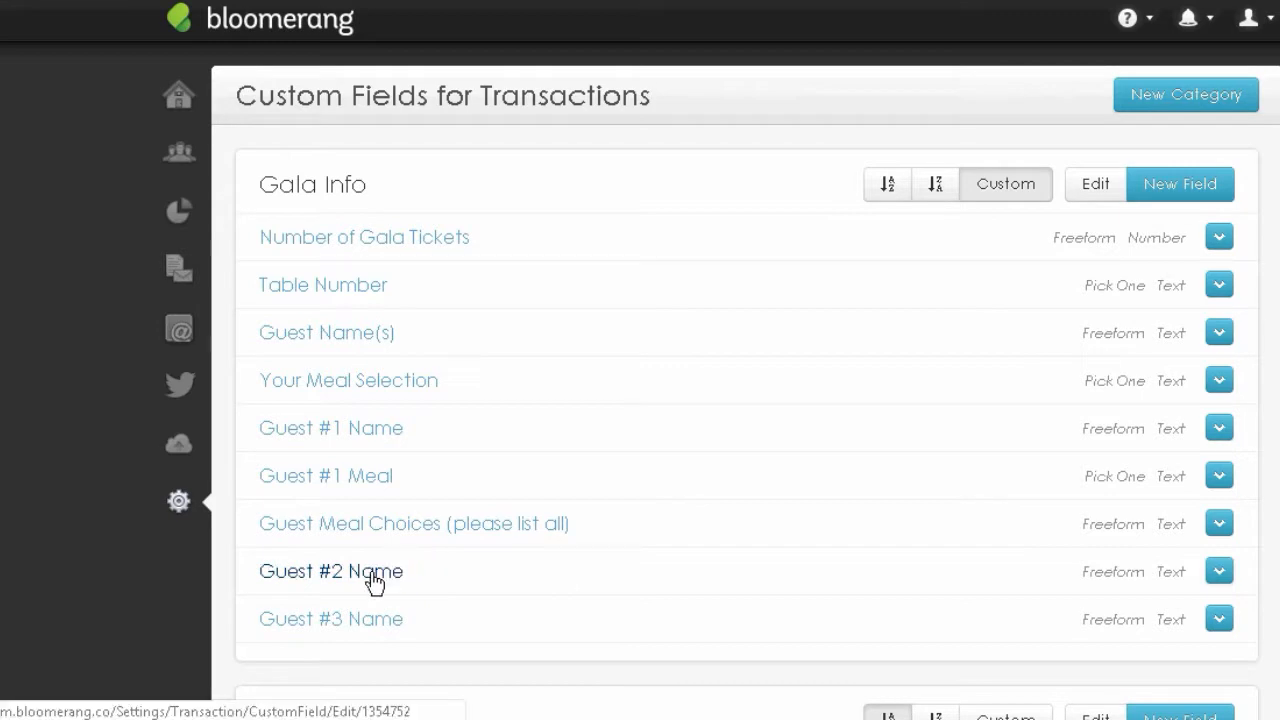
- Start a new Gala Info field named 'Guest #2 Meal' with data type Text
click(1166, 196)
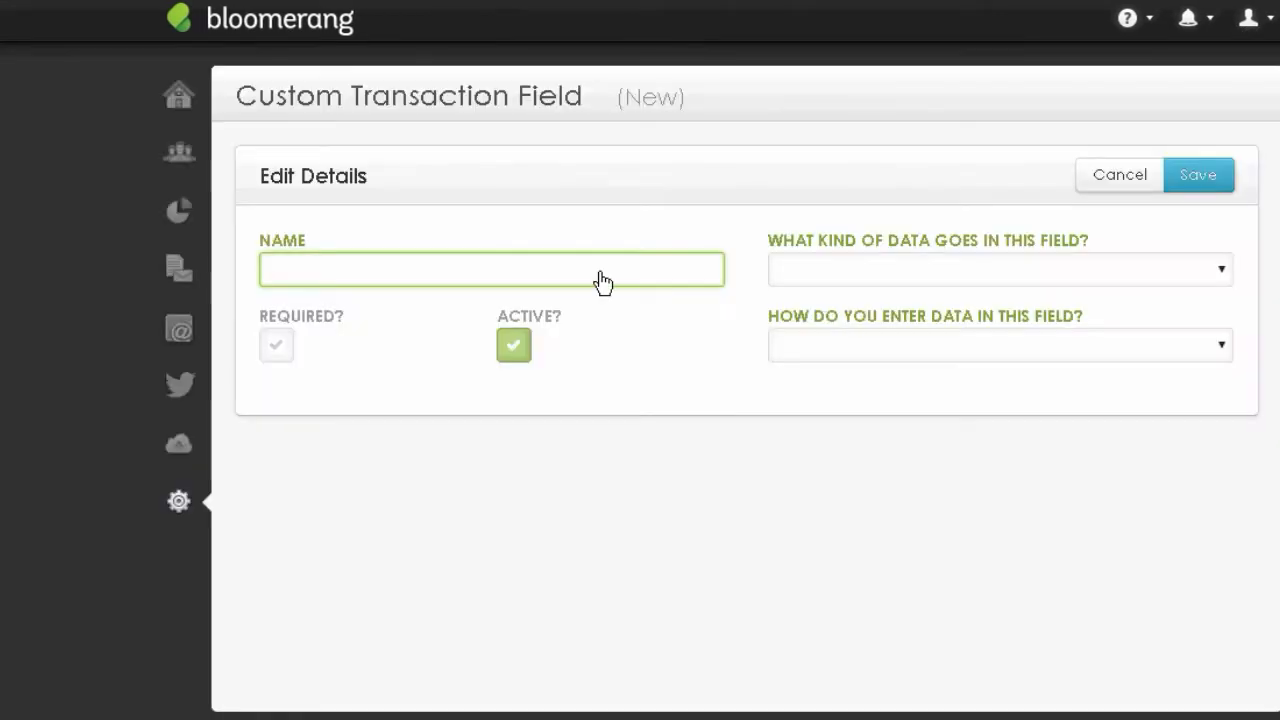
text(Gfuest)
key(BackSpace)
key(BackSpace)
key(BackSpace)
key(BackSpace)
key(BackSpace)
key(BackSpace)
text(Guest #2 )
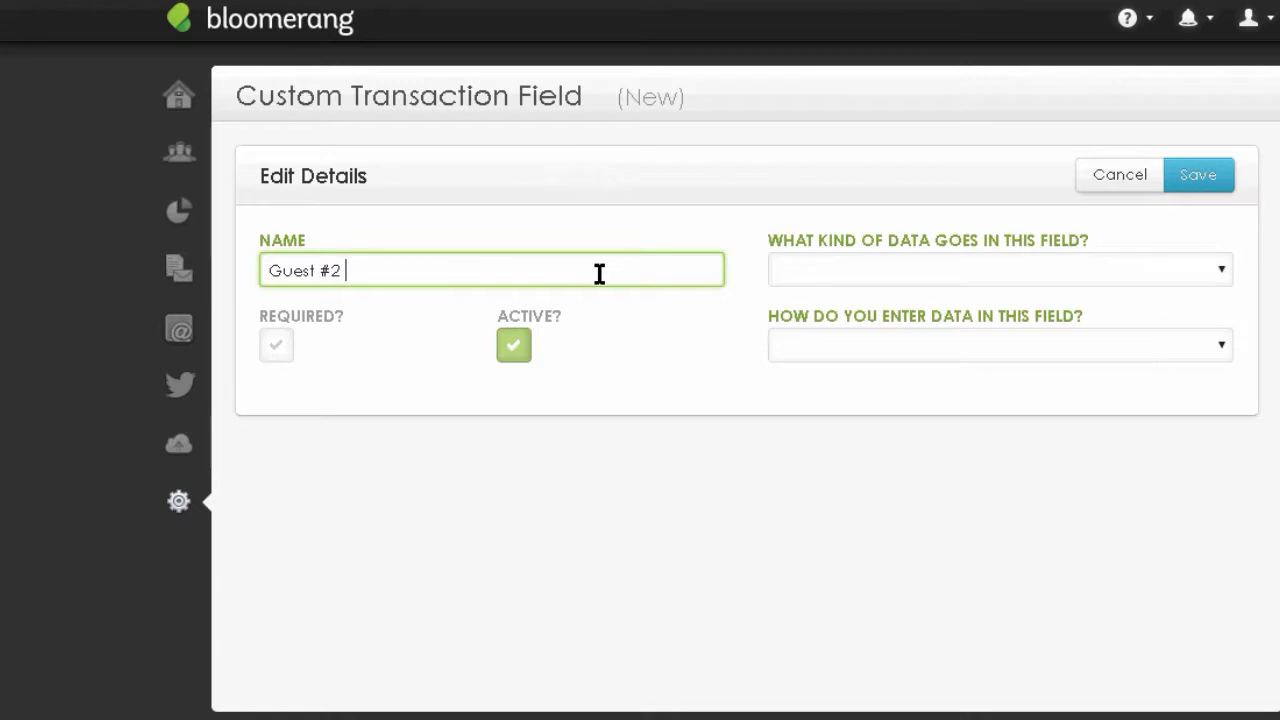
text(Meal)
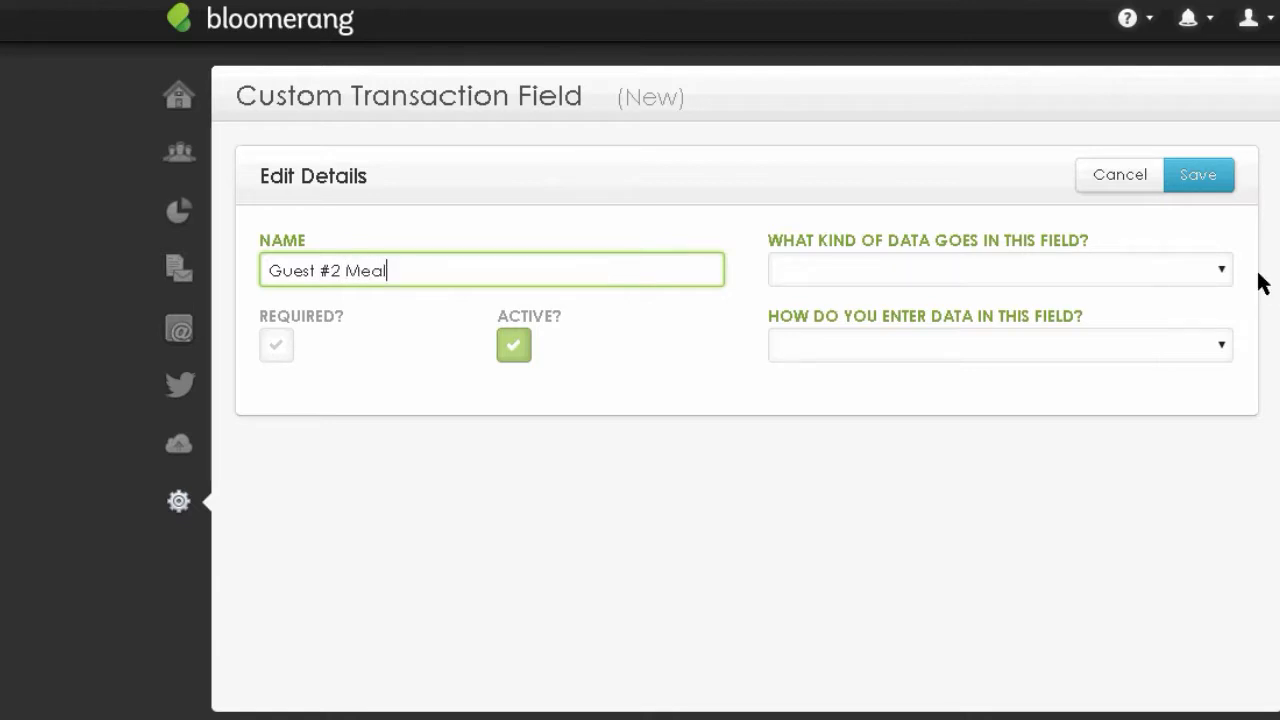
click(1222, 270)
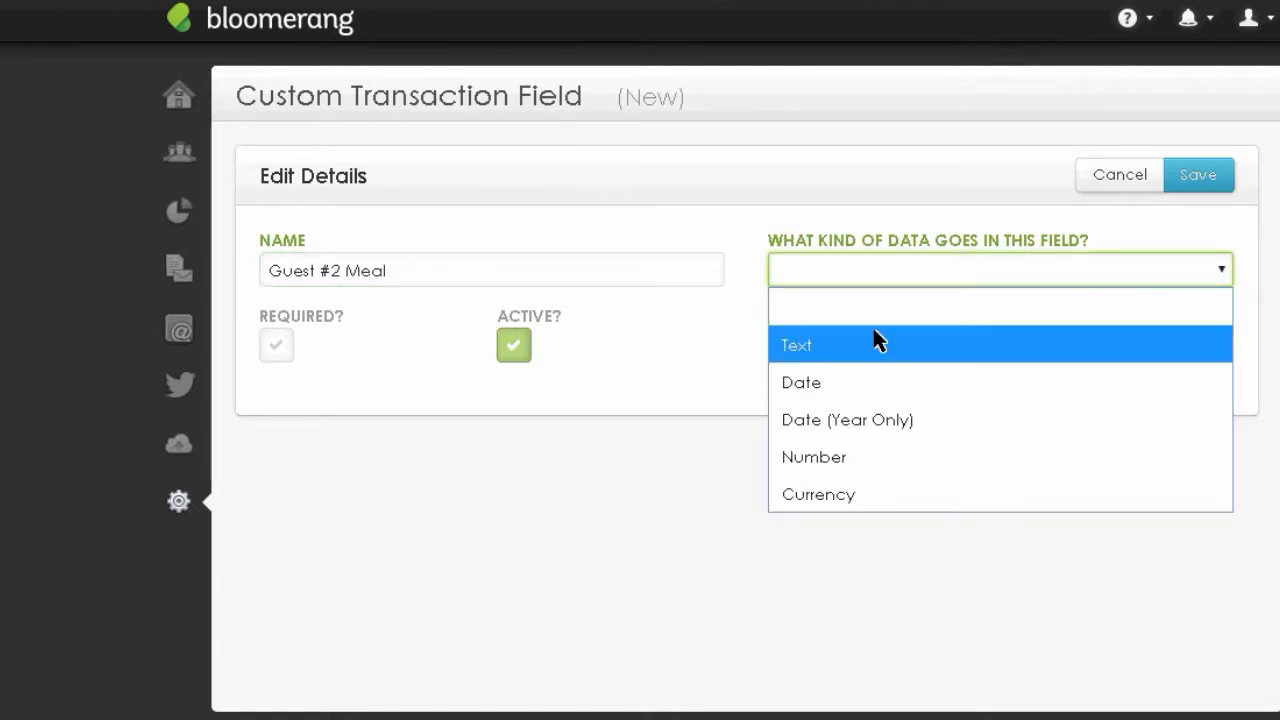
click(806, 346)
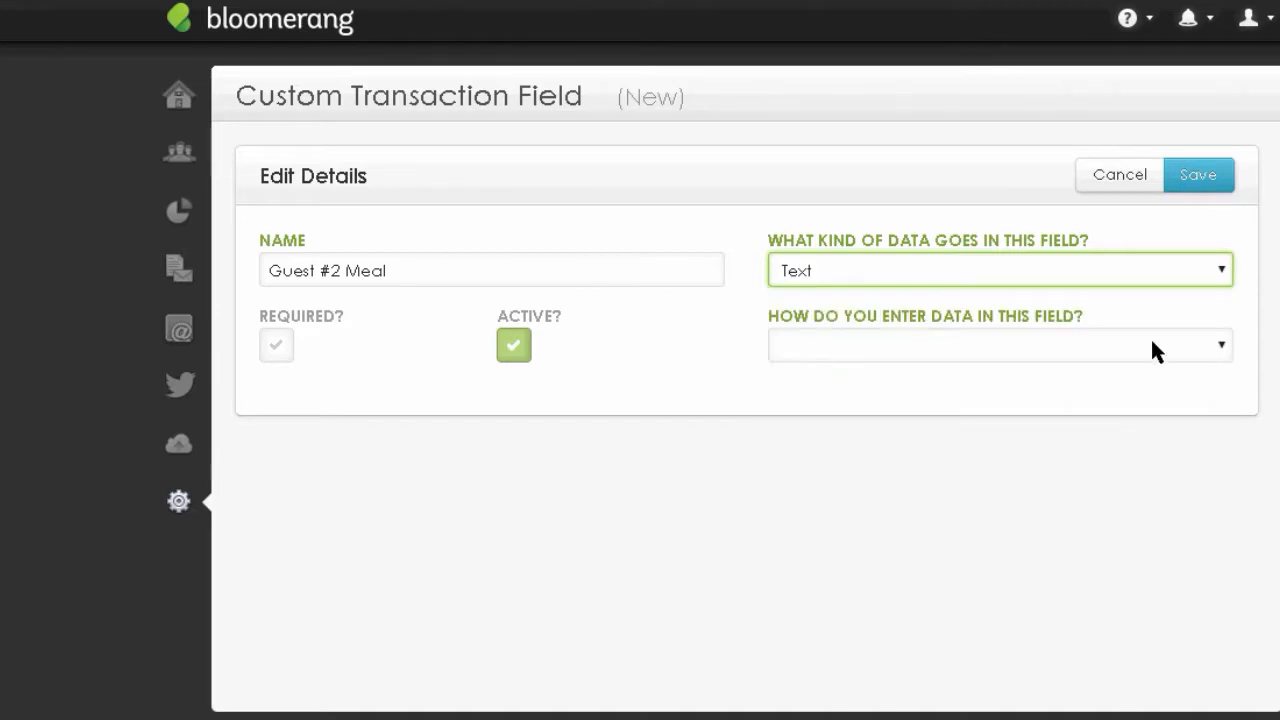
- Set its entry method to Pick 1 Value From a List and save the field
click(1225, 341)
key(super+c)
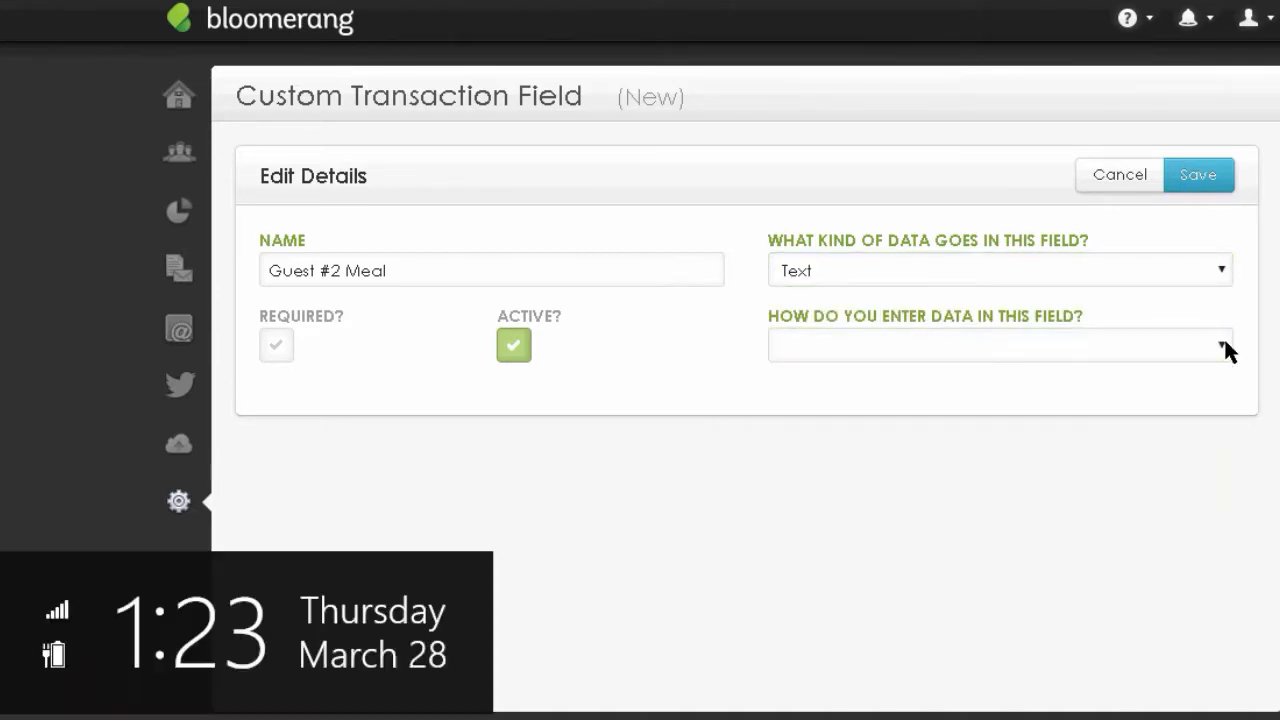
click(1225, 343)
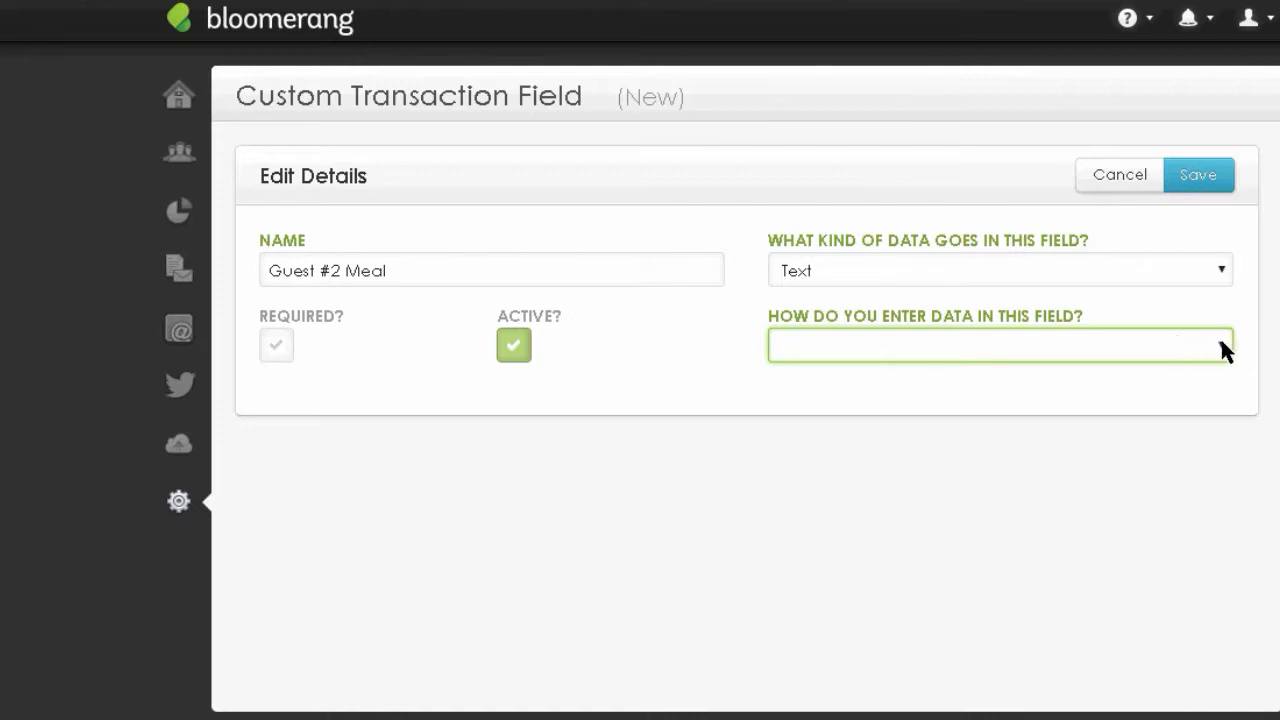
click(1220, 338)
key(super+c)
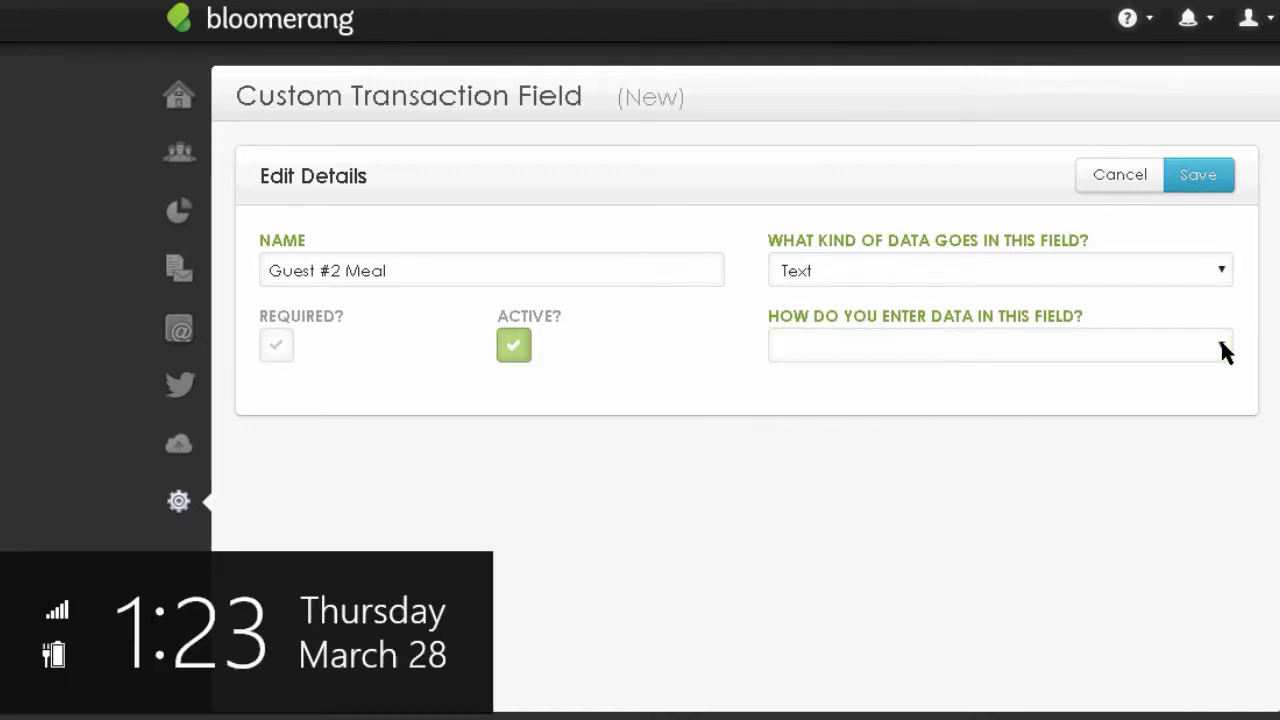
click(1220, 340)
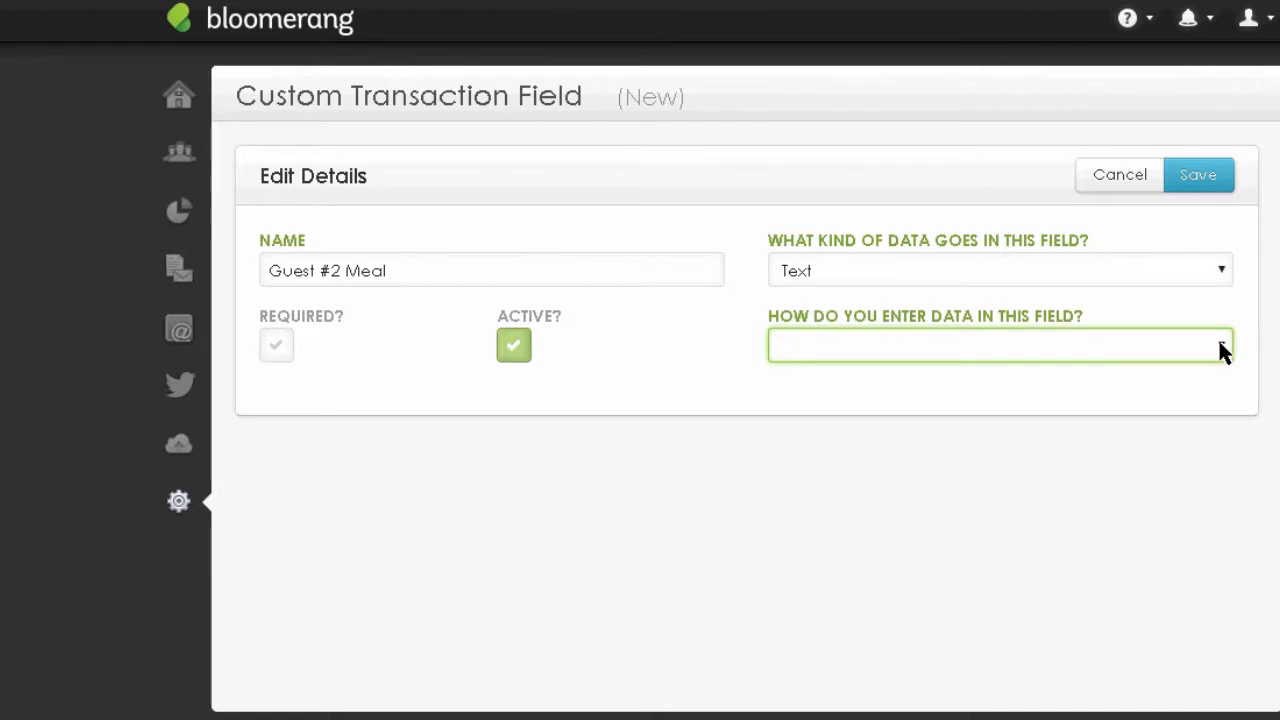
click(1219, 346)
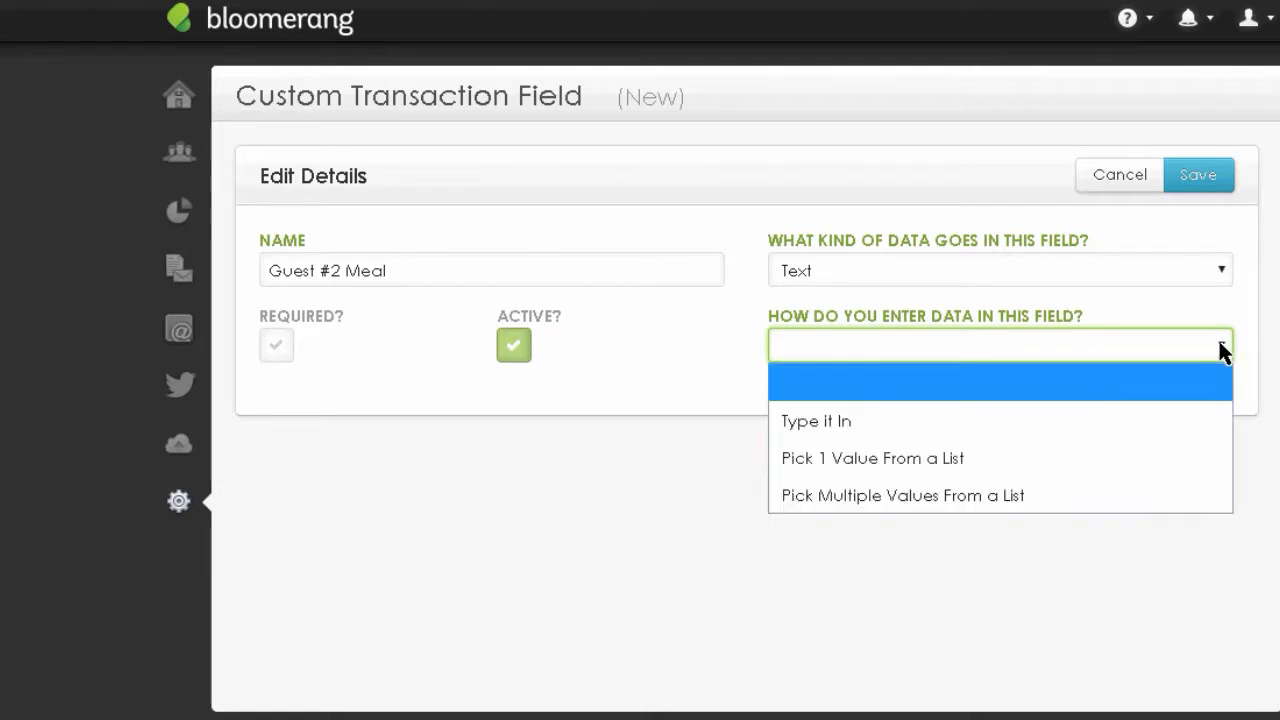
click(873, 465)
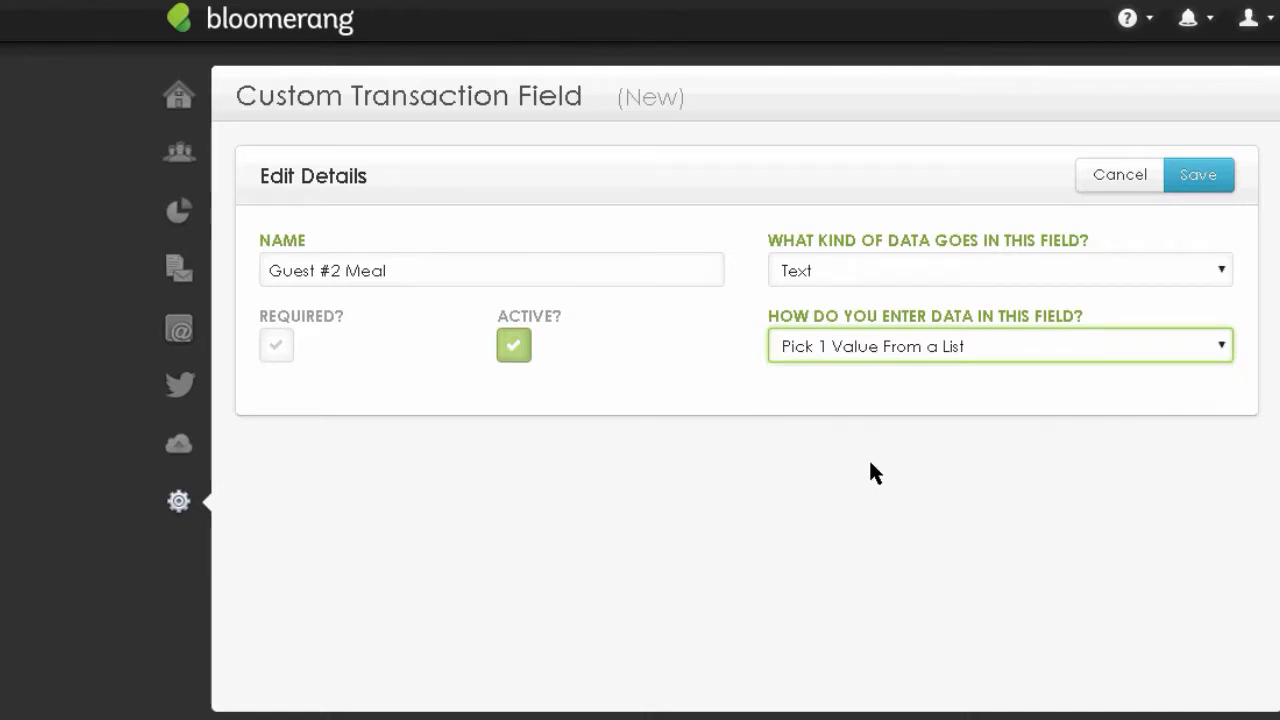
click(1196, 176)
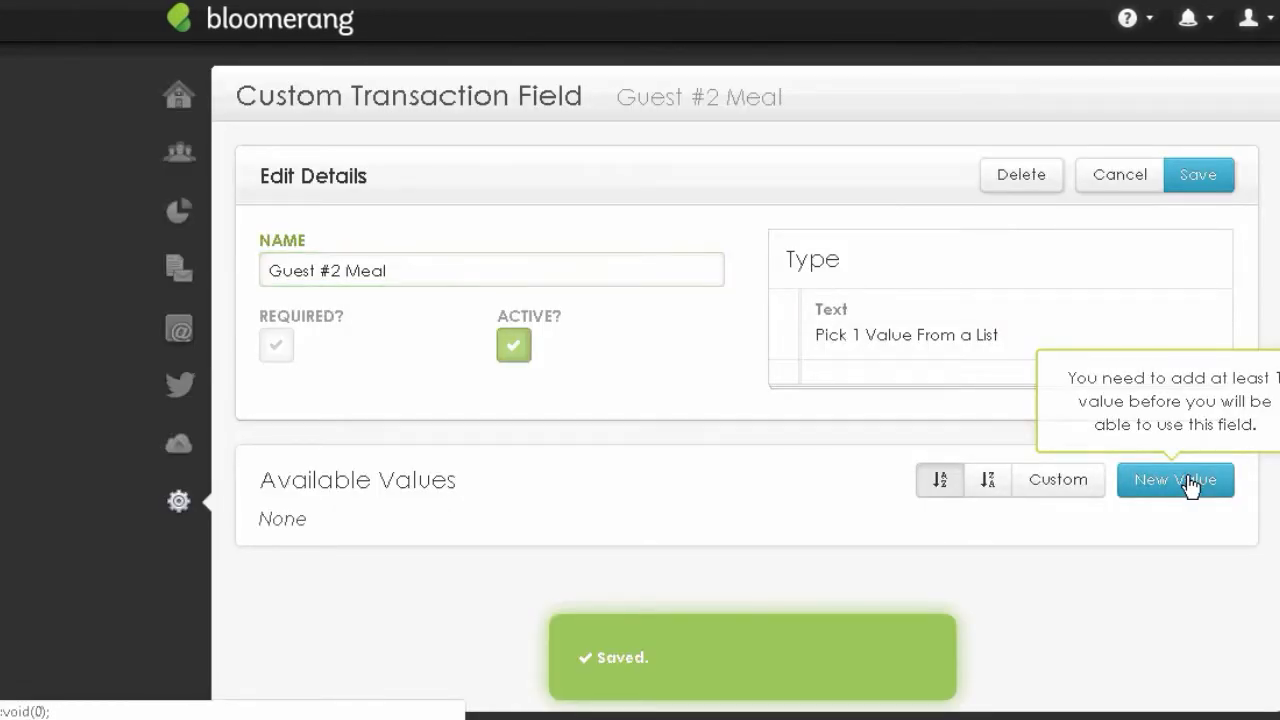
- Add 'Chicken' and 'Vegetarian' as available meal values
click(1187, 481)
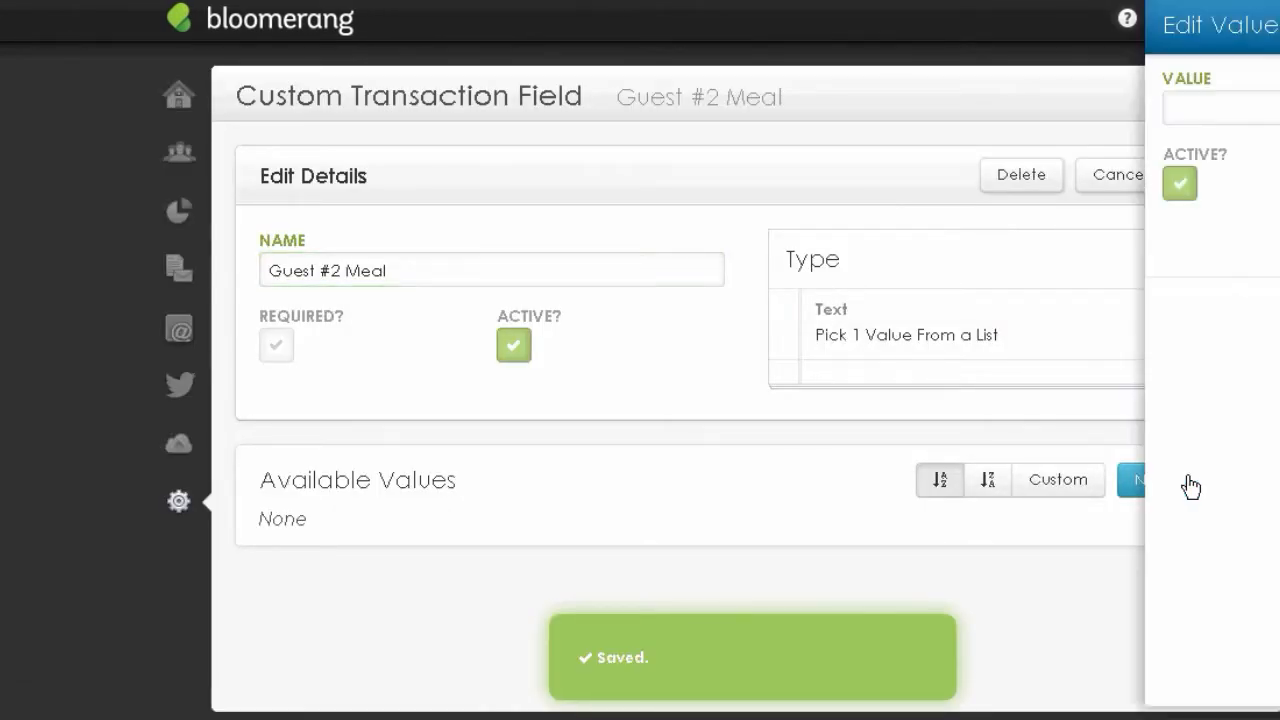
text(Chicen)
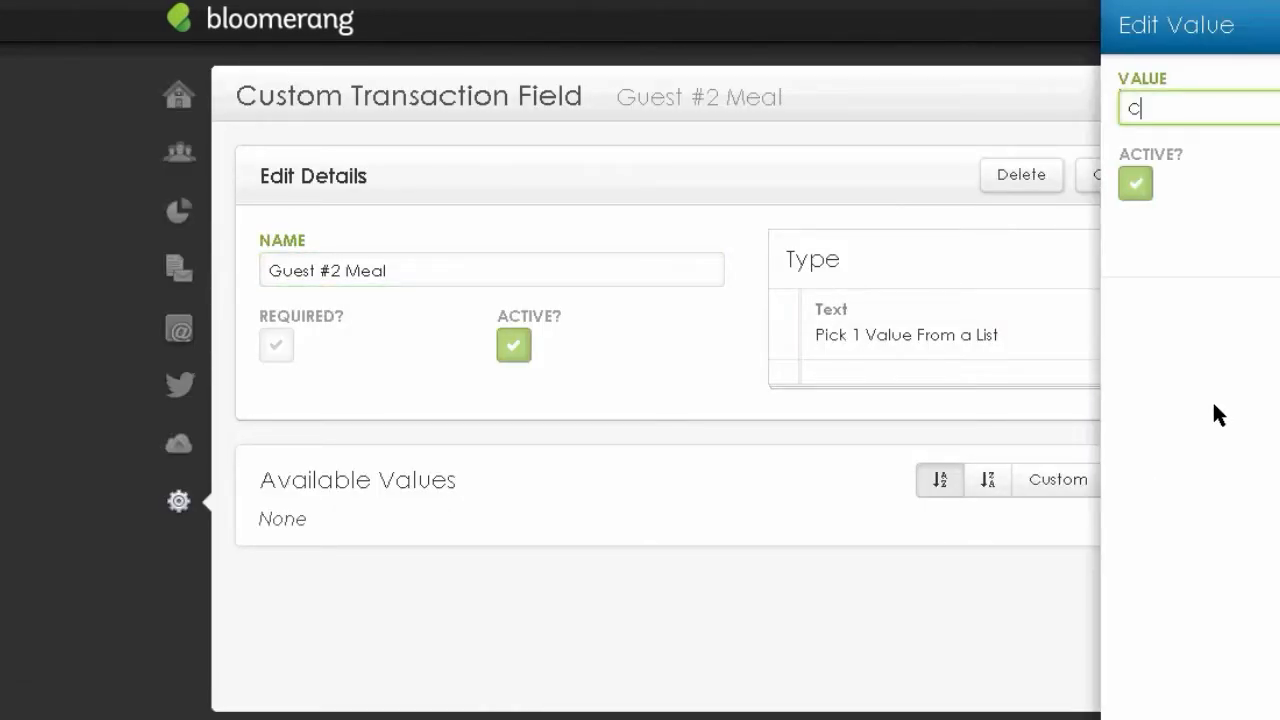
key(BackSpace)
key(BackSpace)
text(ken)
click(1279, 308)
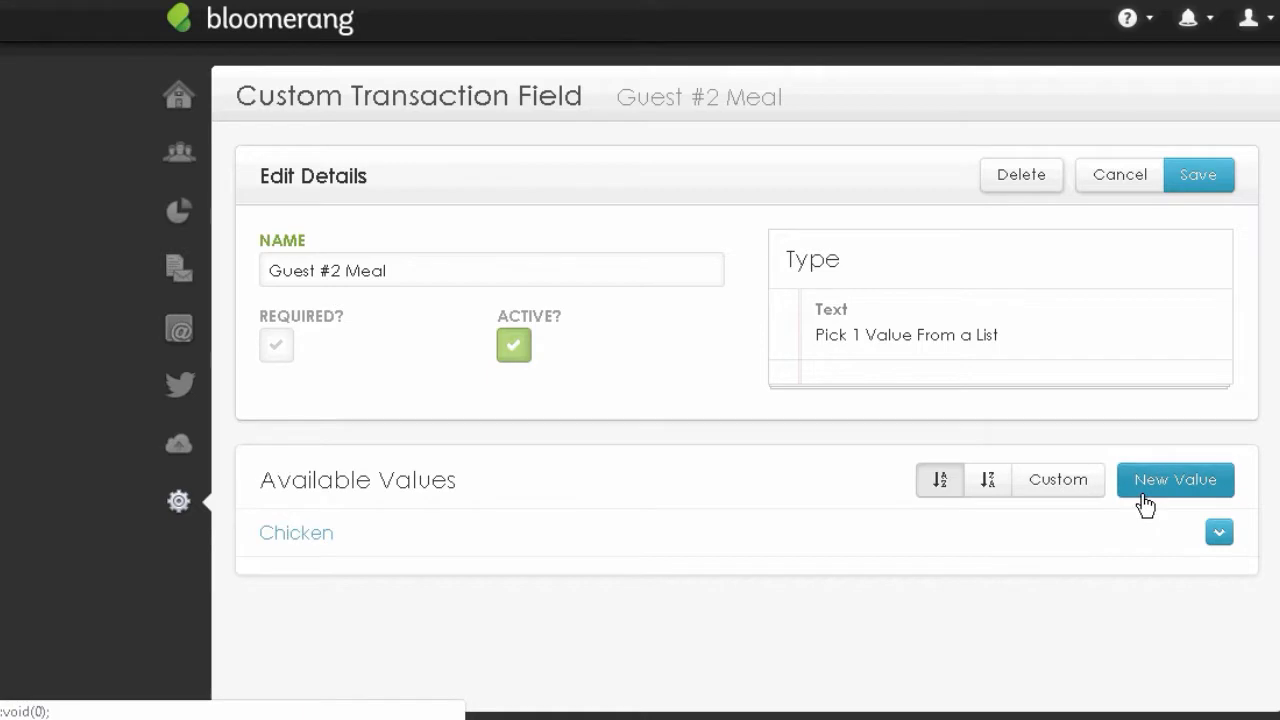
click(1145, 505)
text(Veg)
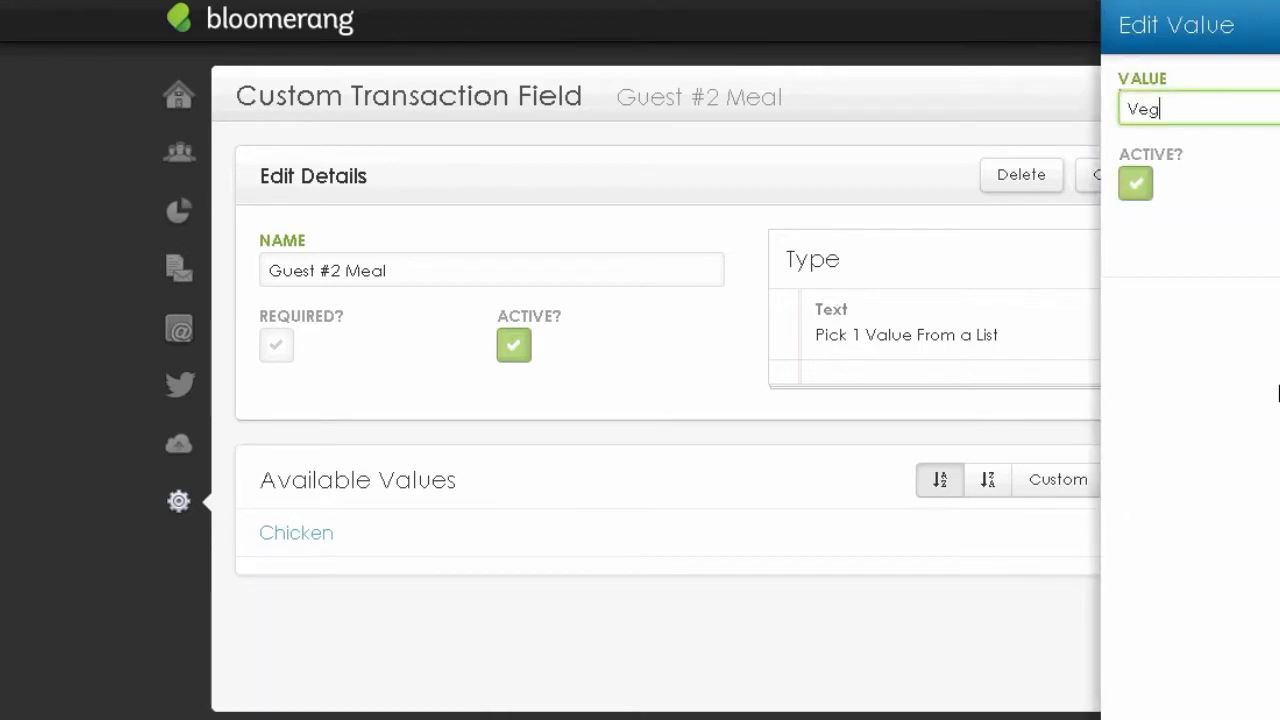
text(etarian)
click(1279, 393)
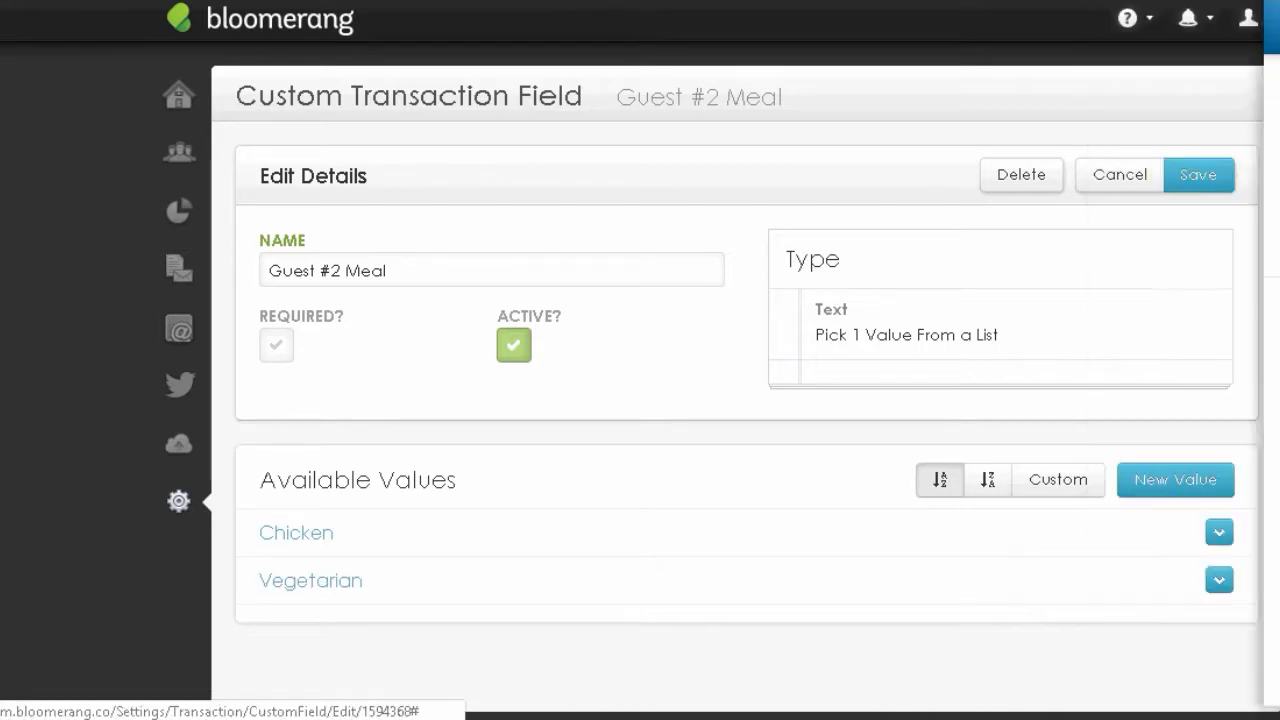
- Add 'Brains' as the third available meal value
click(1152, 477)
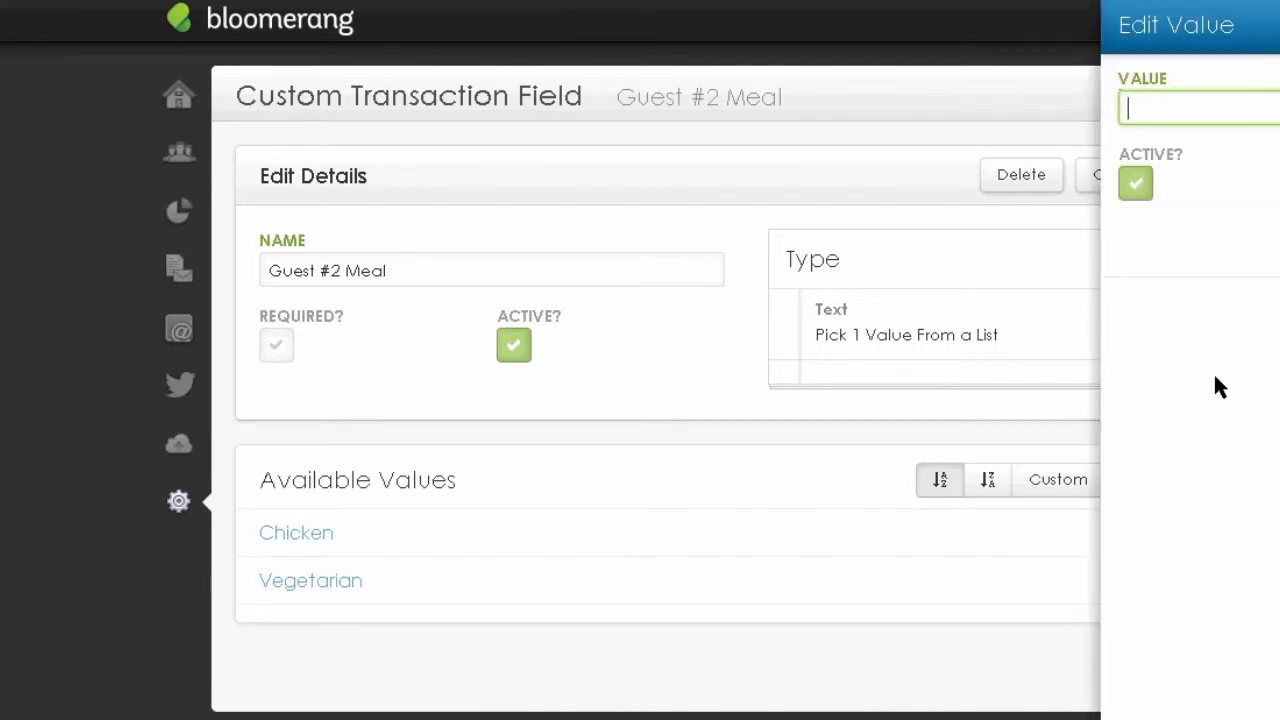
click(55, 453)
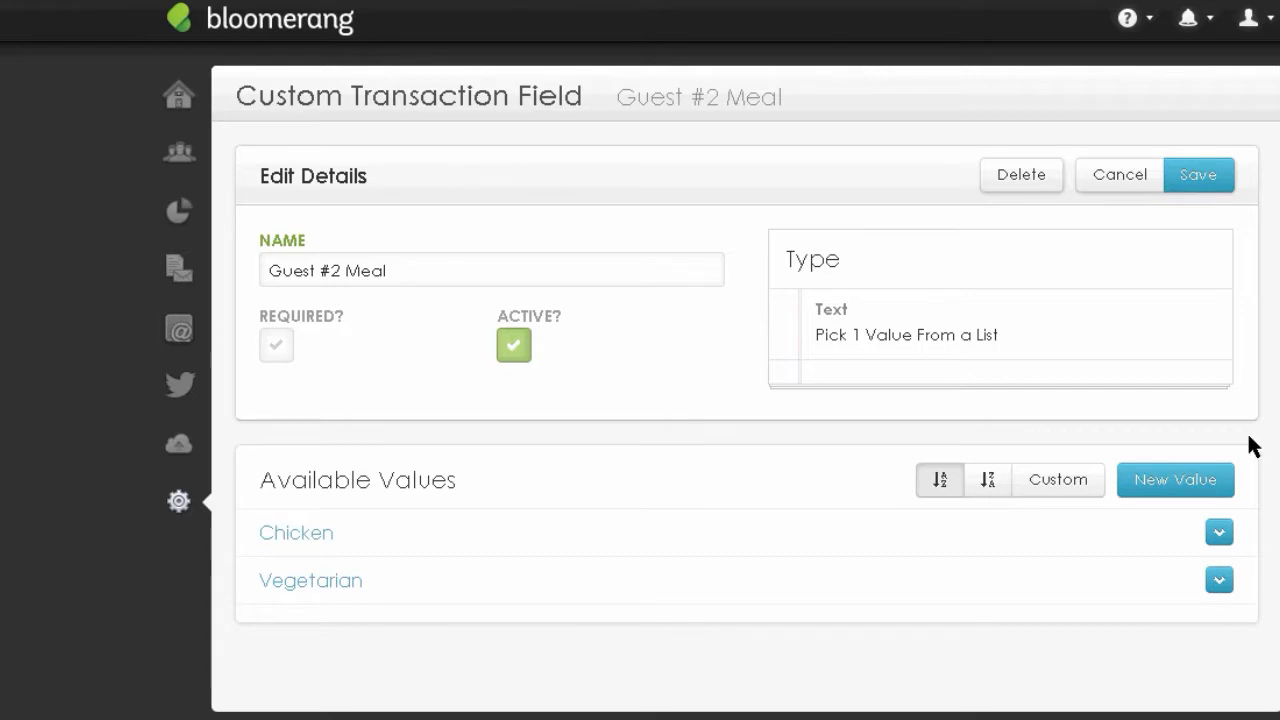
click(1174, 479)
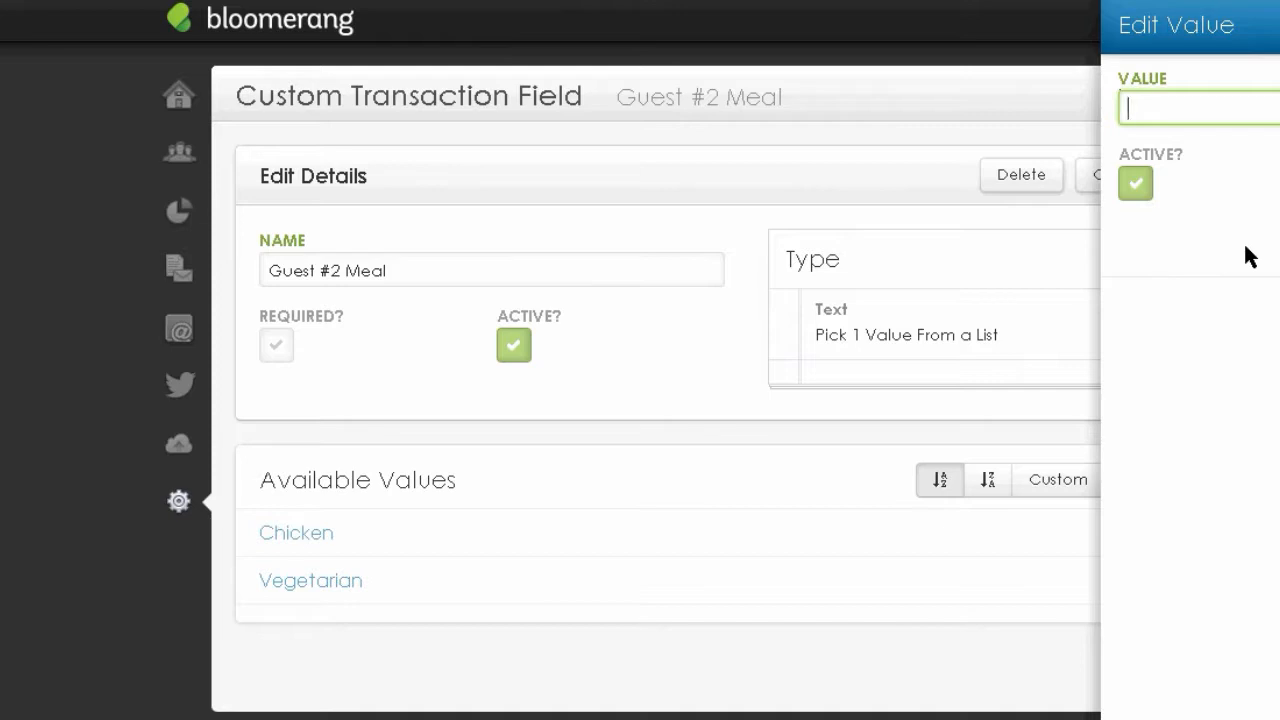
text(Brains)
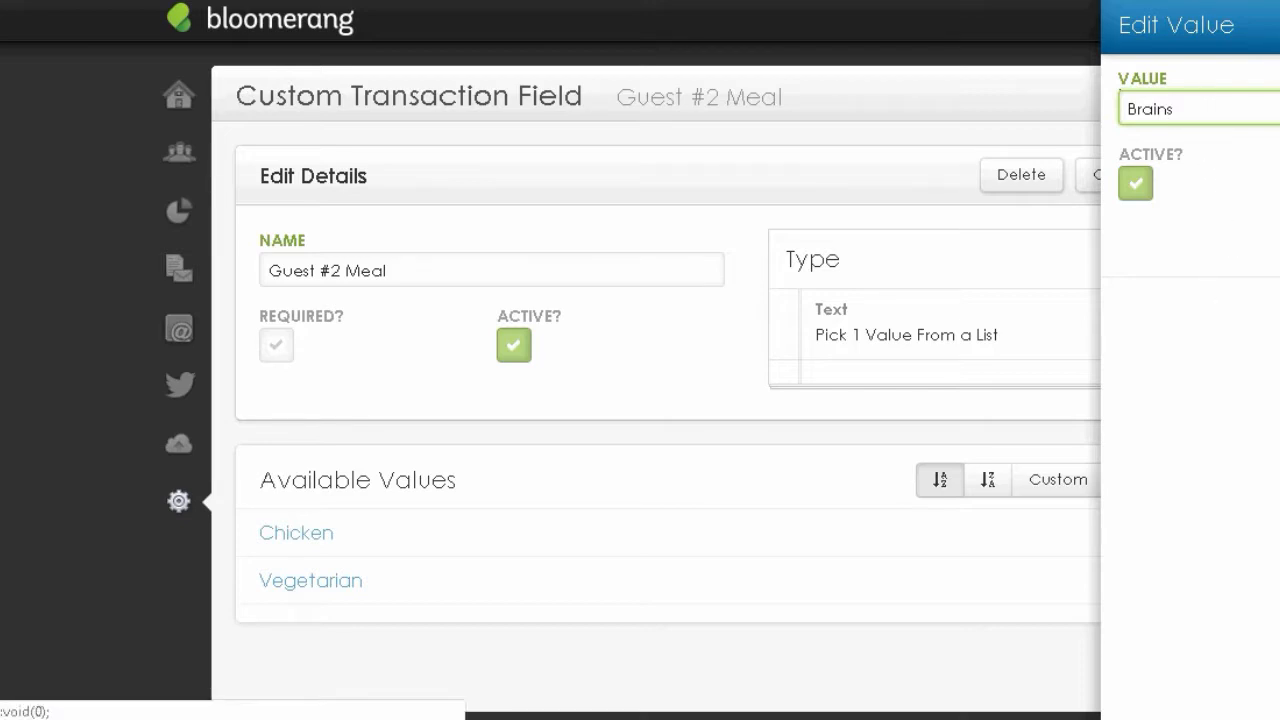
click(1279, 238)
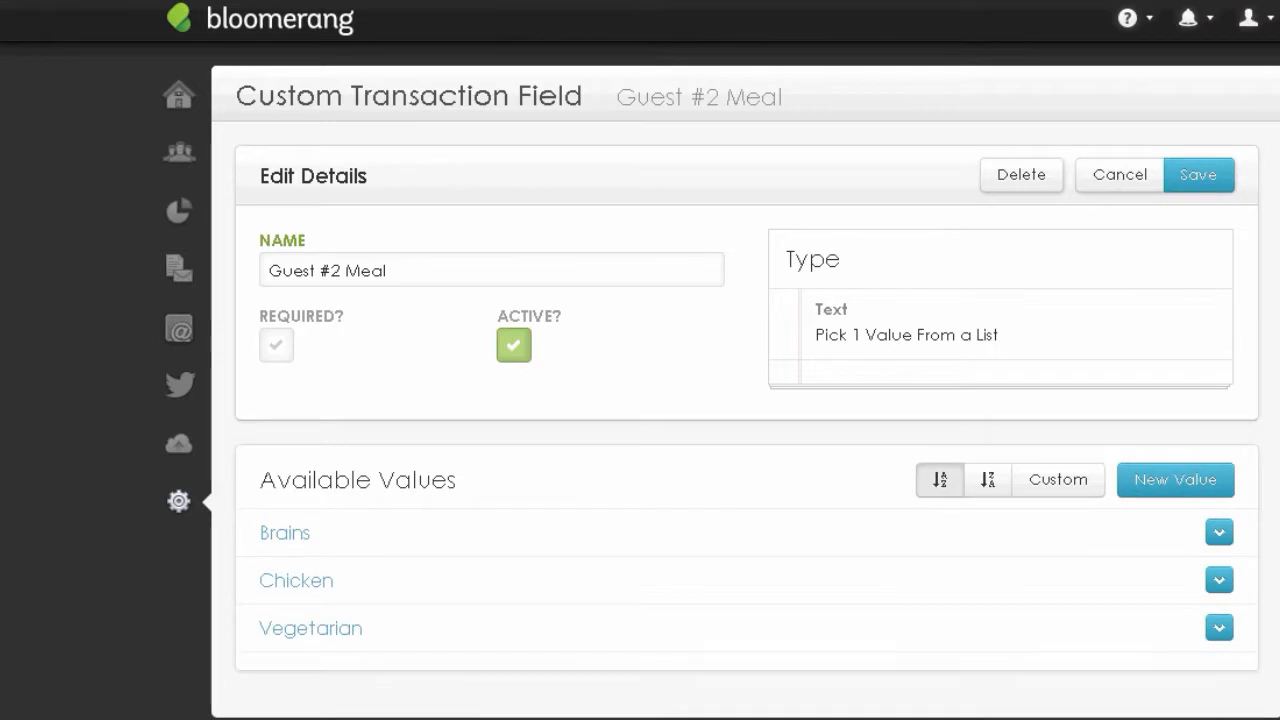
scroll(745, 392, down, 1)
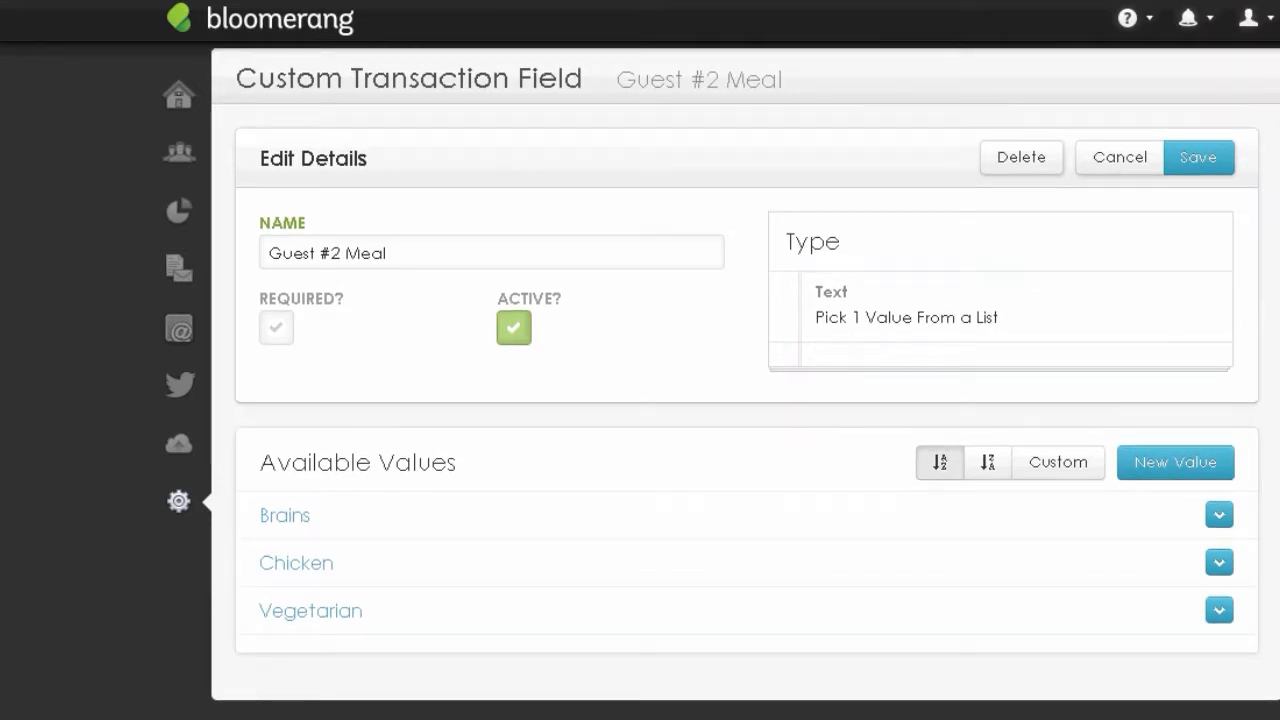
drag(1279, 342, 1206, 311)
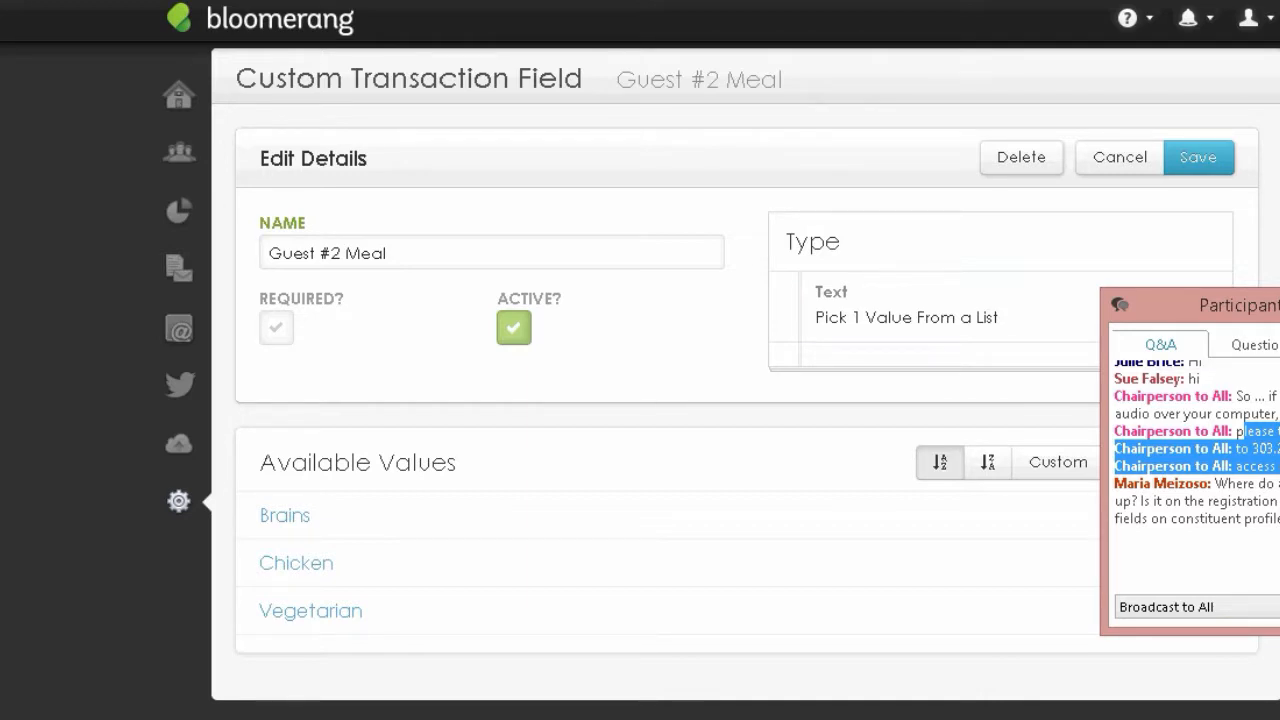
click(65, 452)
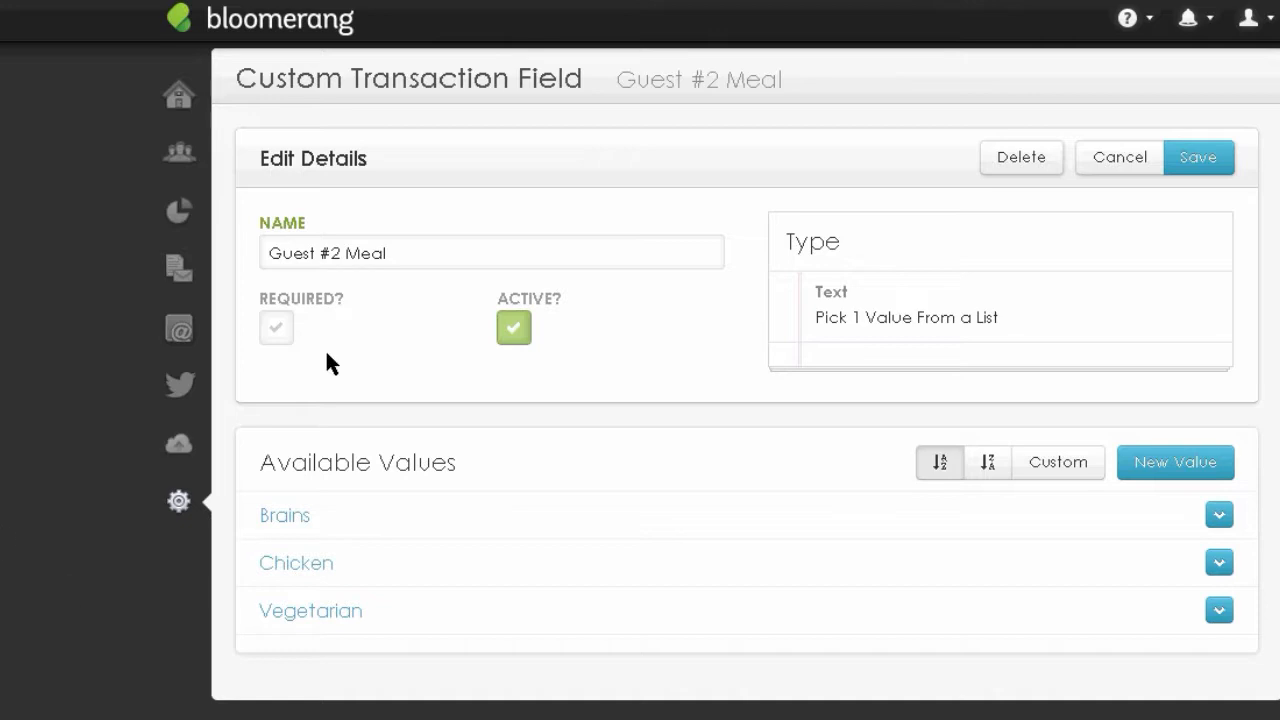
- Save the Guest #2 Meal field so it appears as the tenth Gala Info field, Pick One Text
click(1200, 160)
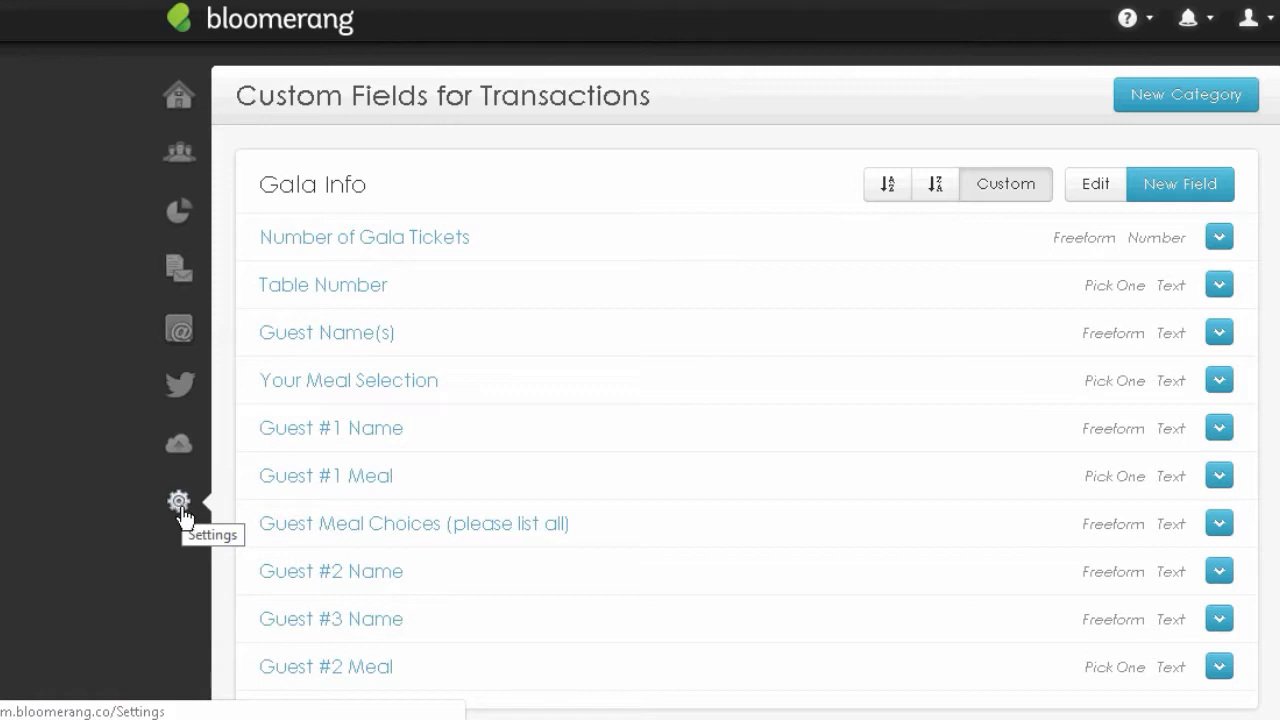
- Open Website Integration from Settings and highlight the Event Registration Forms and Constituent Information descriptions
click(179, 503)
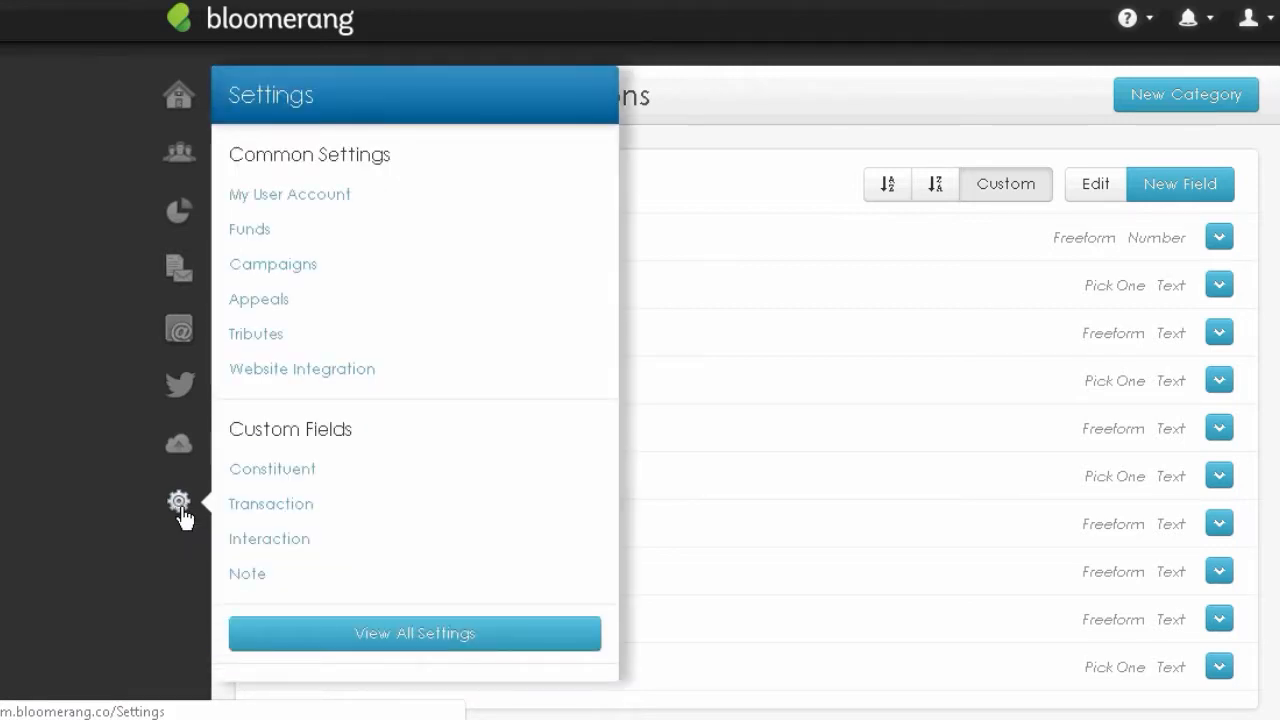
click(341, 370)
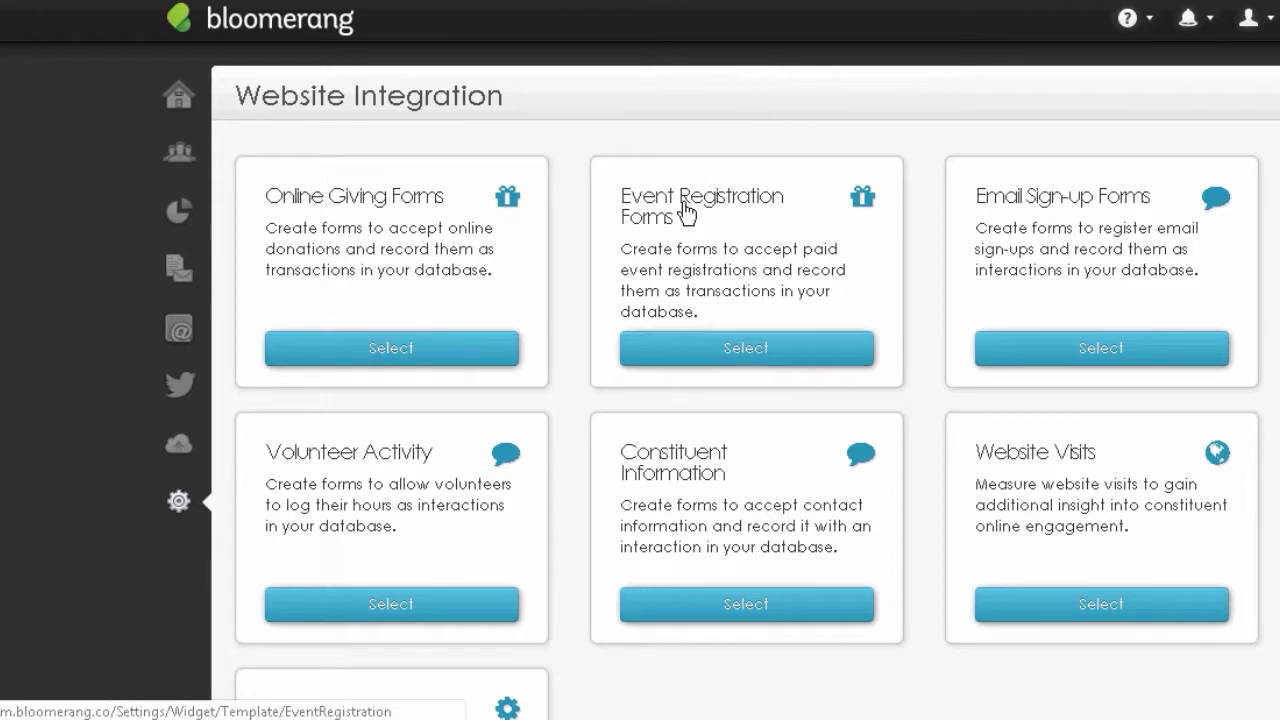
drag(628, 204, 742, 258)
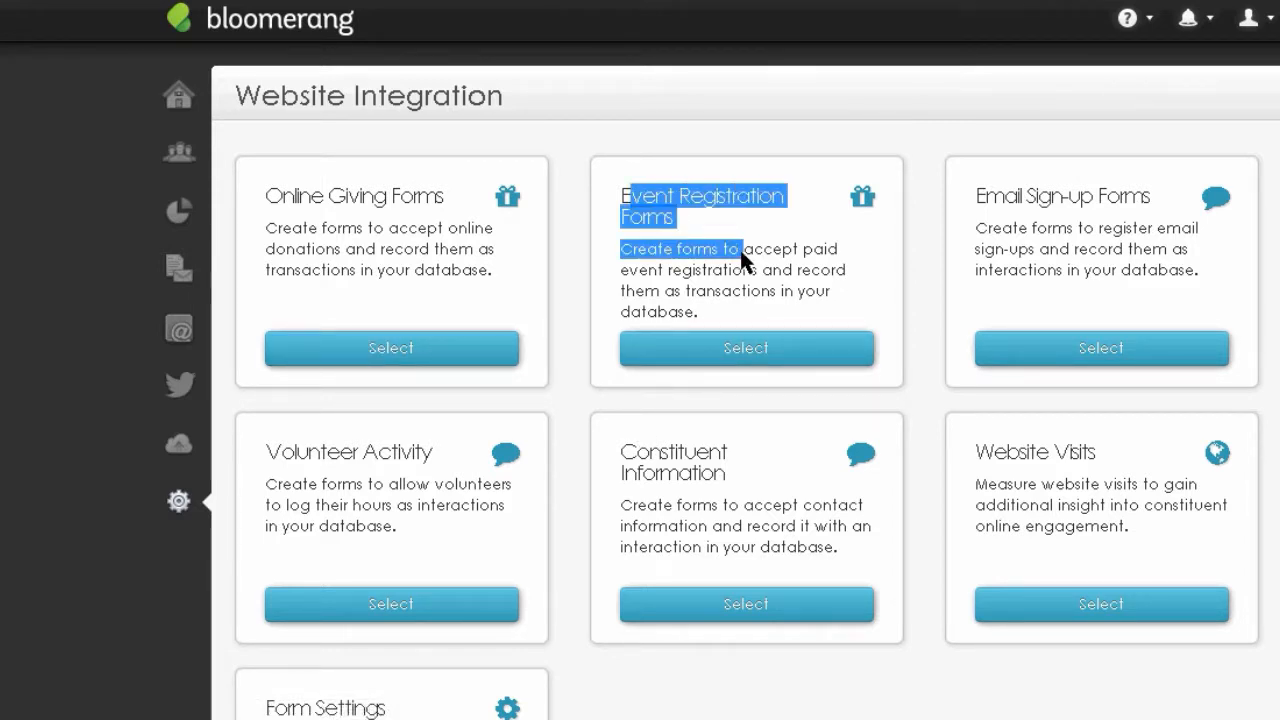
double_click(752, 252)
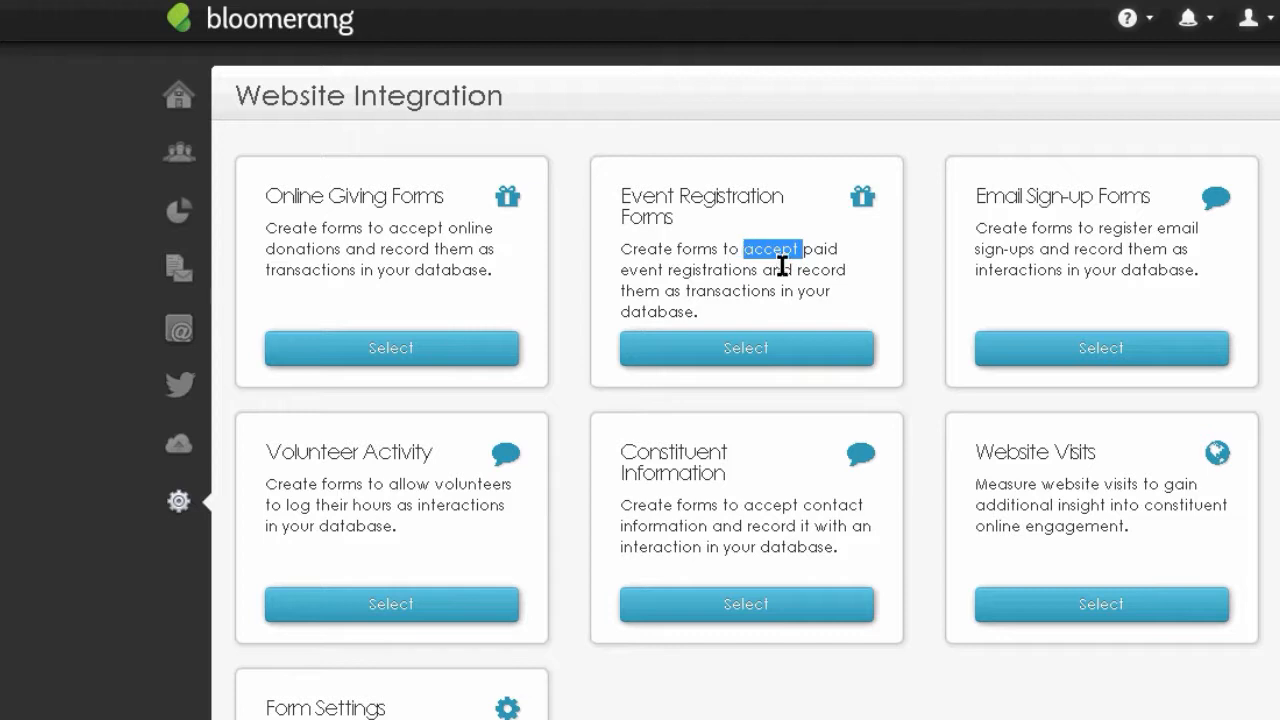
drag(633, 452, 741, 568)
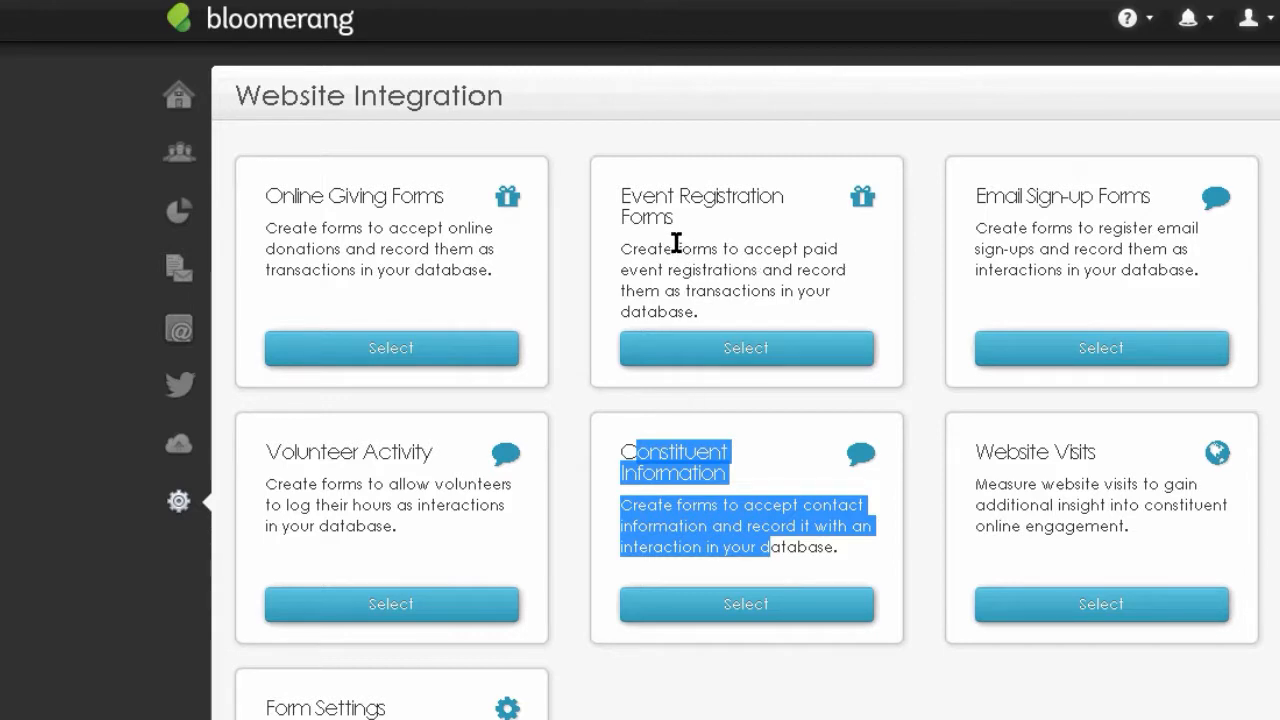
click(750, 246)
drag(802, 248, 757, 271)
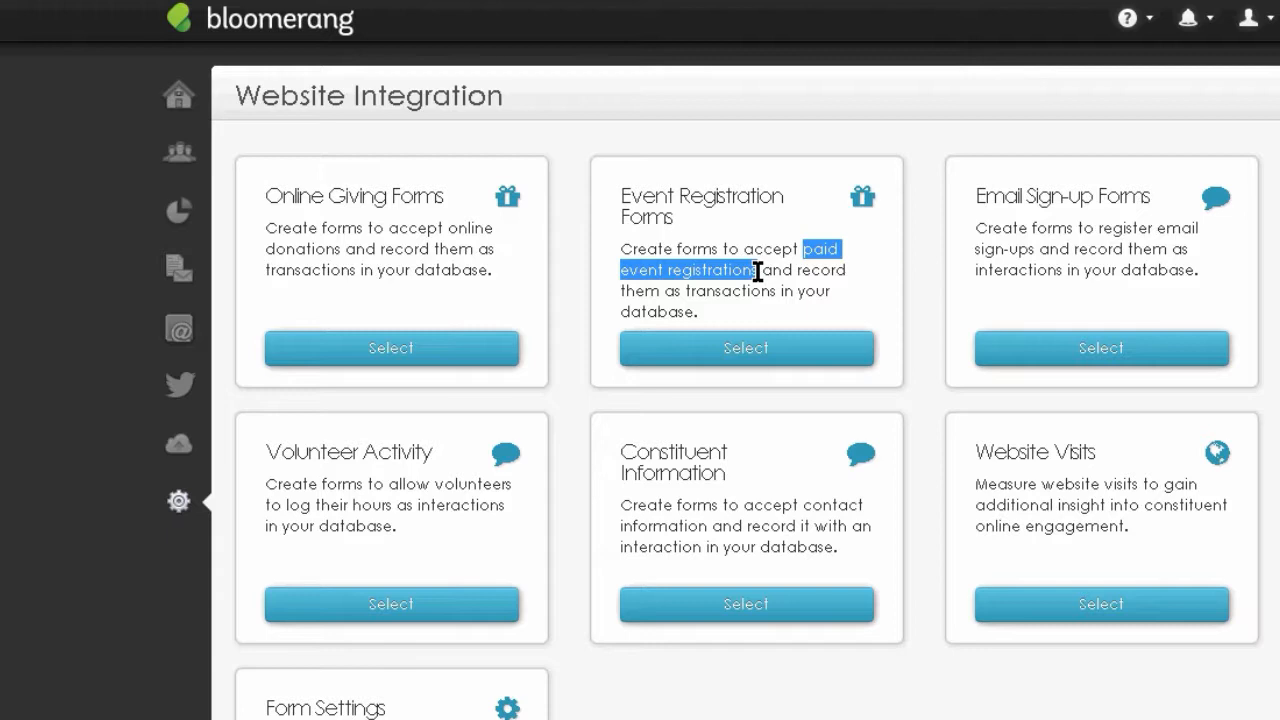
- Start a new form from the Event Registration Forms list, defaulting to Stripe (Test)
click(736, 349)
key(super+c)
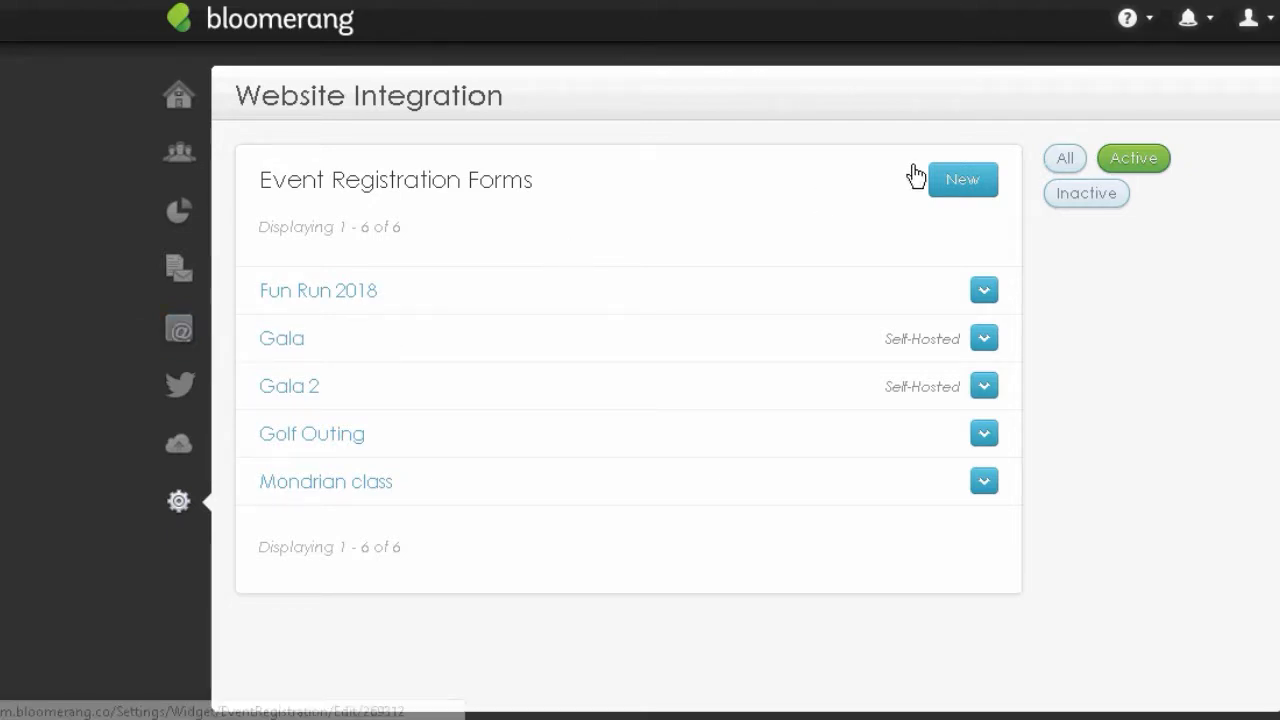
click(966, 185)
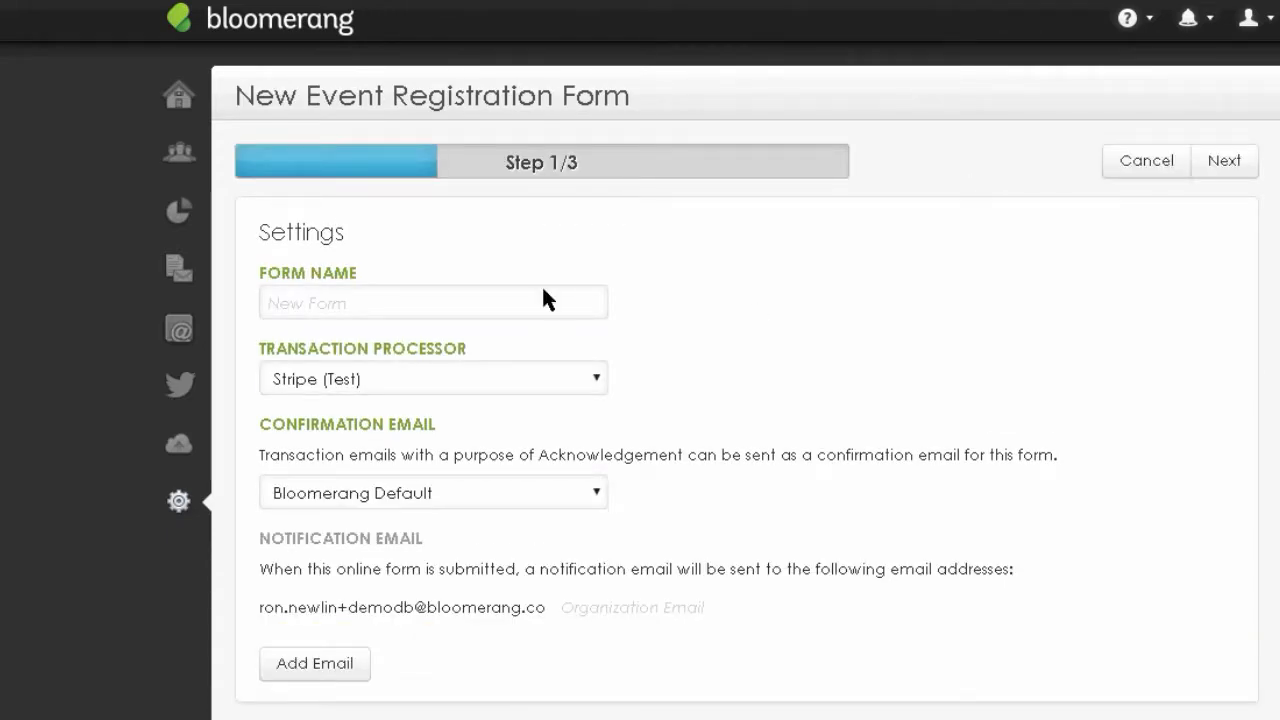
- Enter 'Gala 3' as the new registration form's name
click(493, 302)
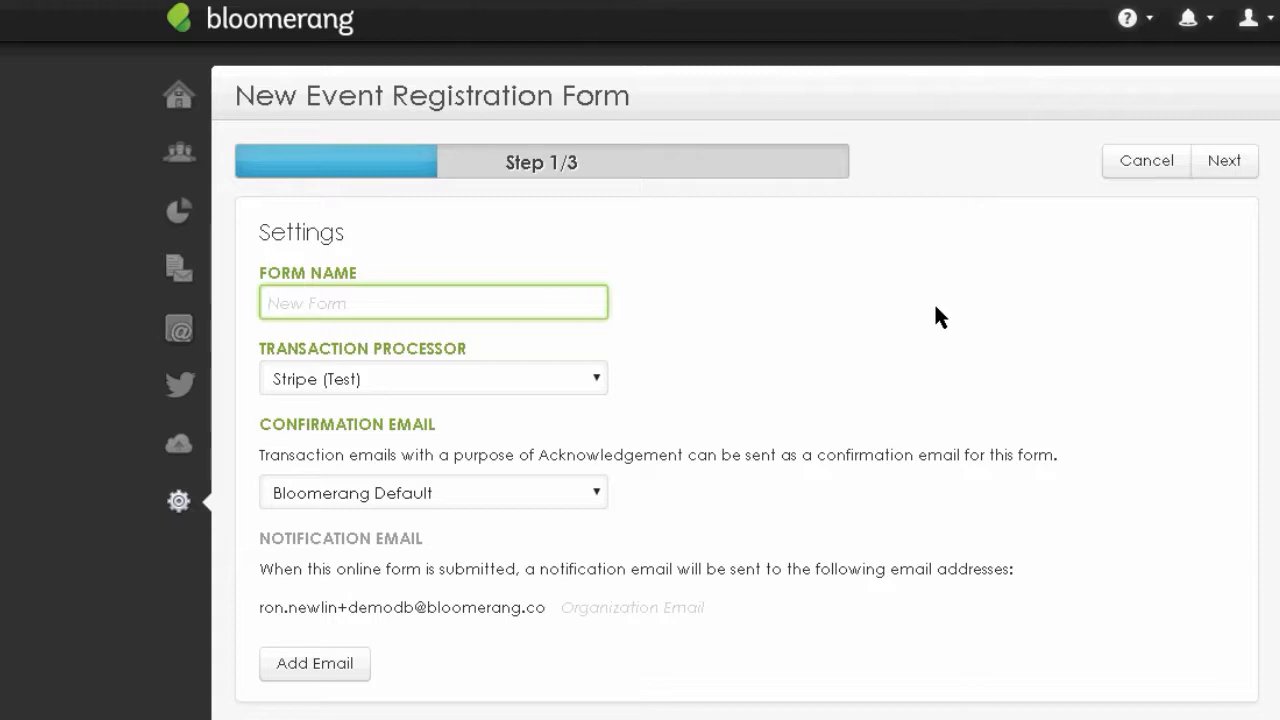
text(Gala 3)
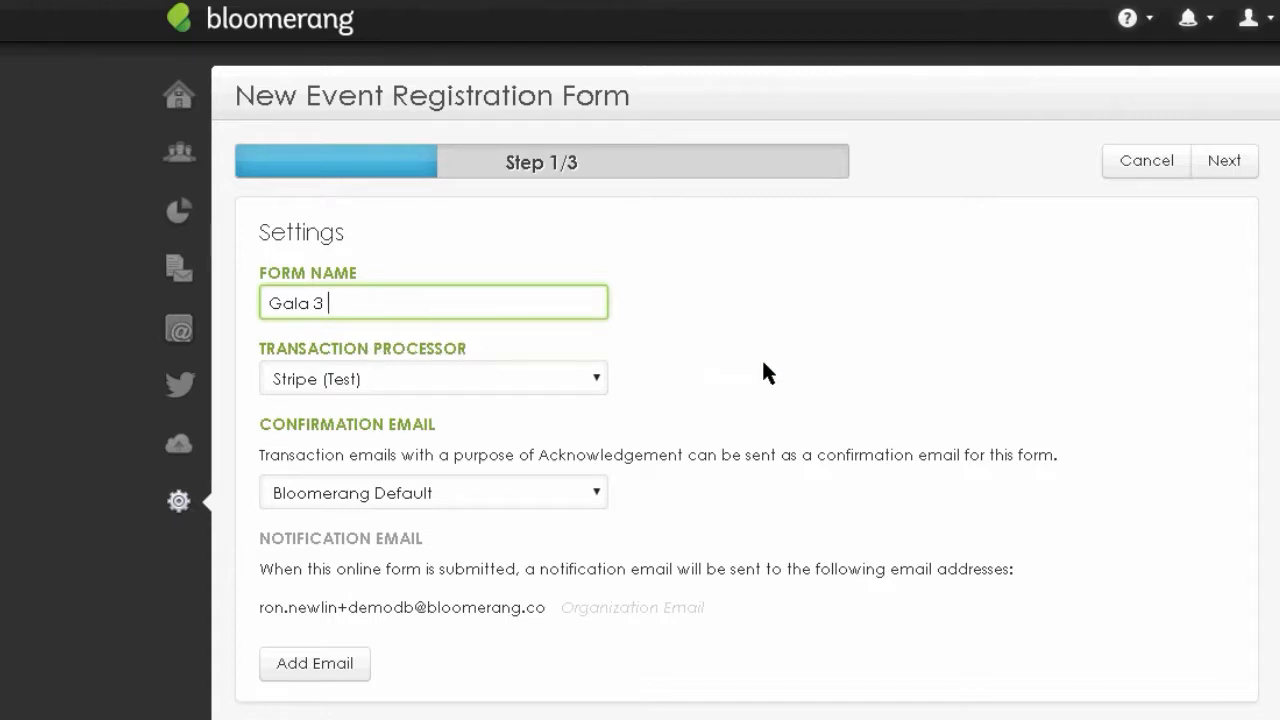
scroll(1198, 196, down, 1)
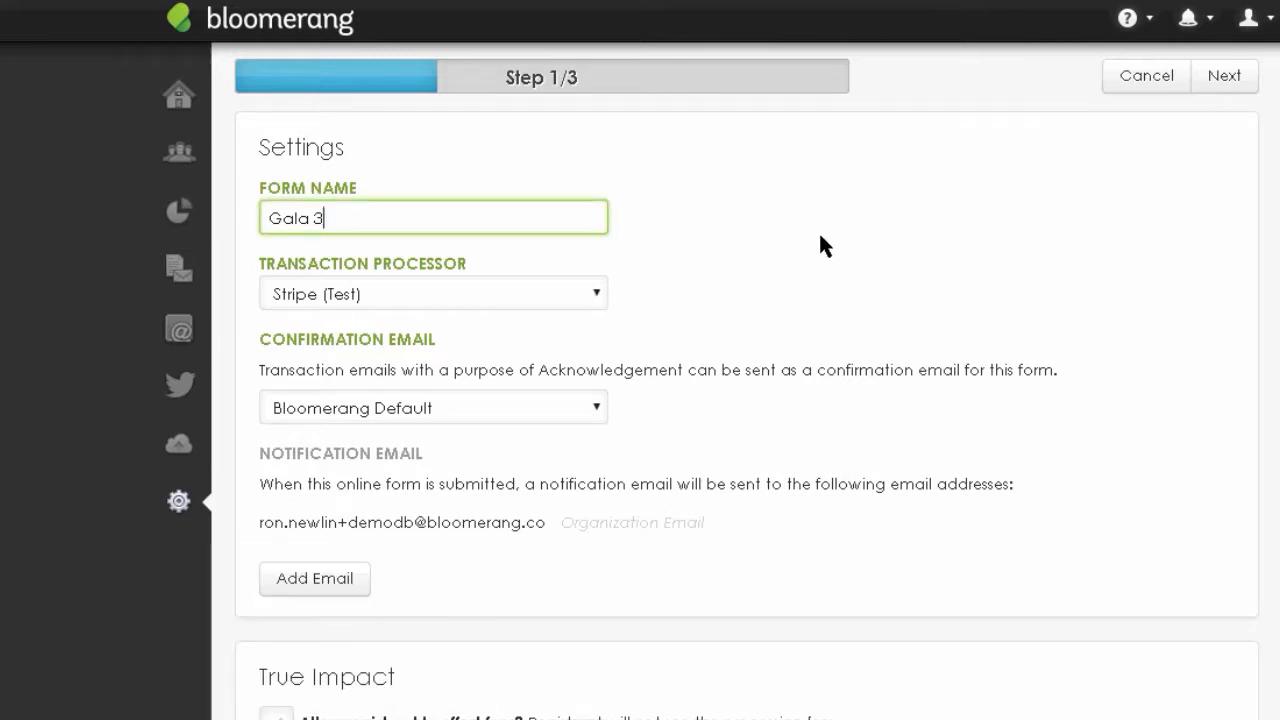
click(820, 237)
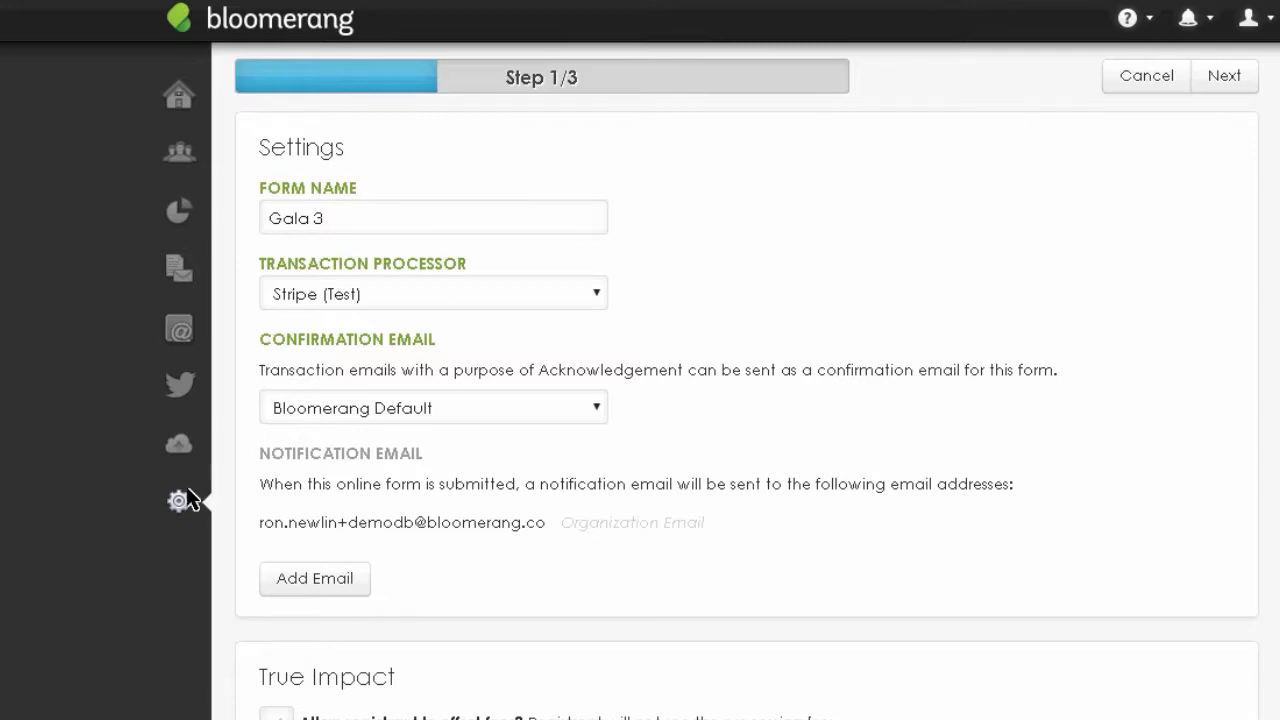
- Open Transaction Settings from the View All Settings overview
mouse_move(180, 503)
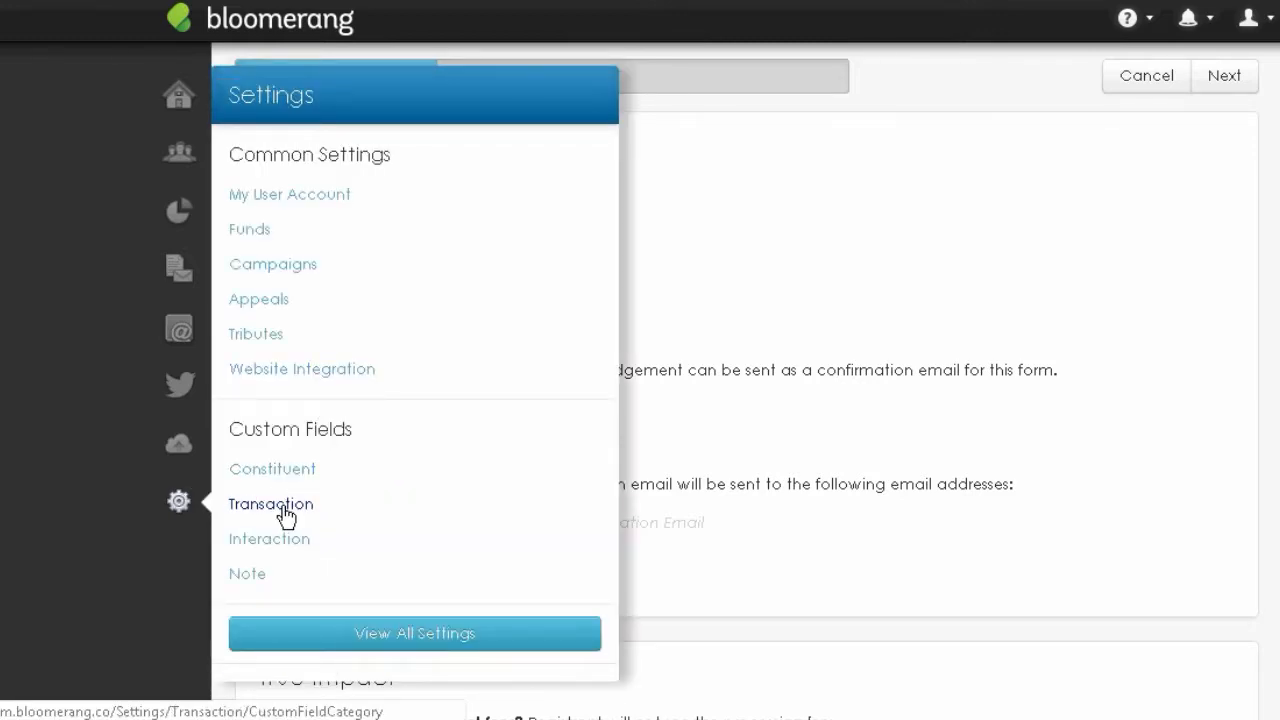
click(443, 634)
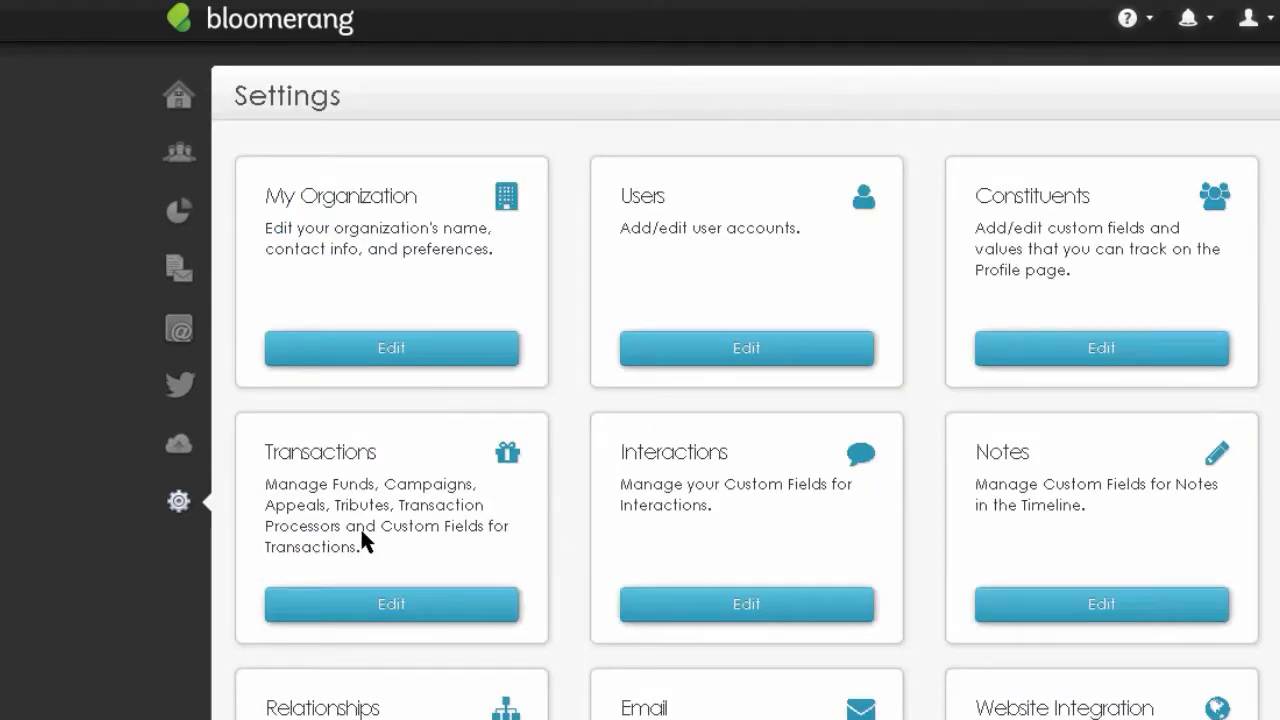
click(323, 607)
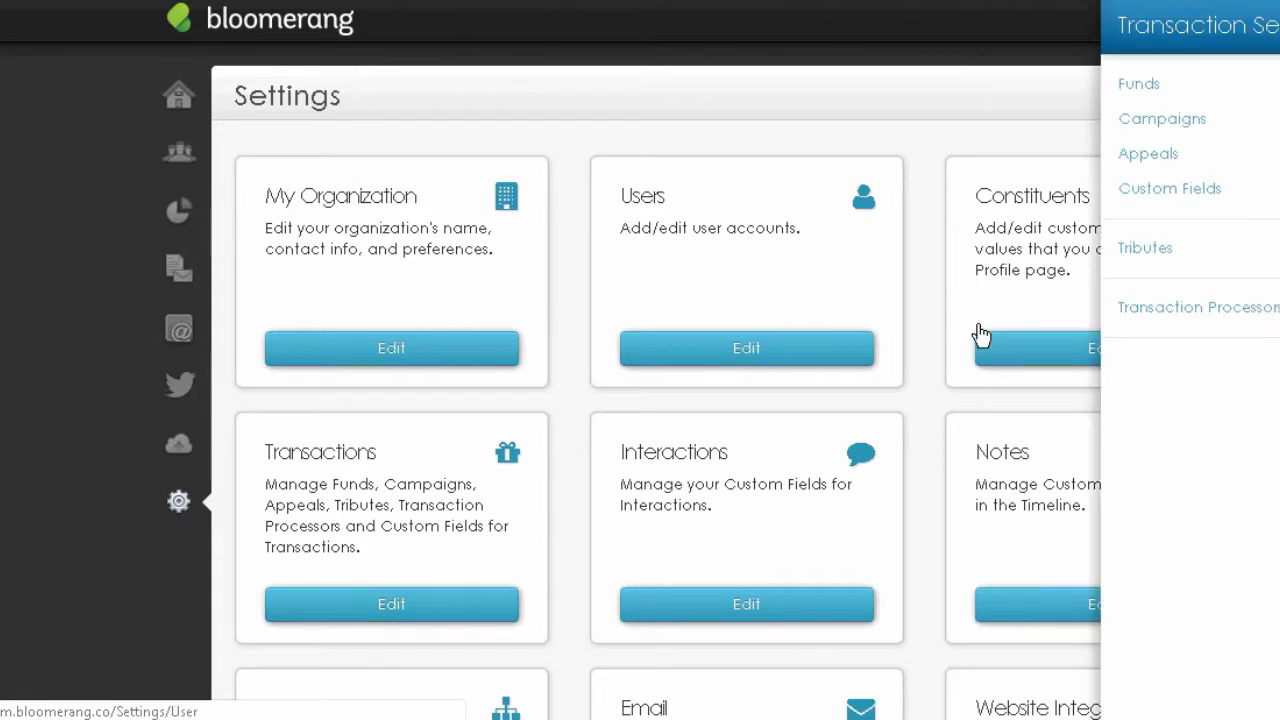
- Review the Transaction Processors list and the processor types that can be added, then go back to Settings
click(1162, 313)
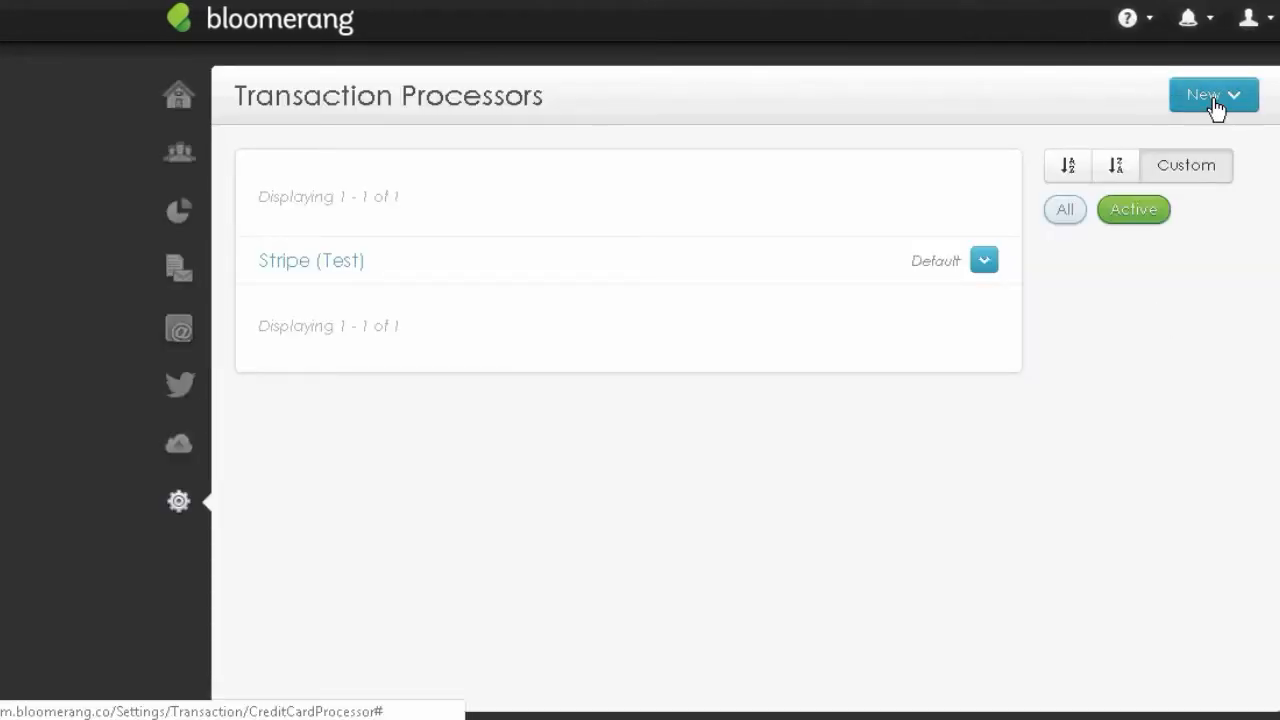
click(1212, 100)
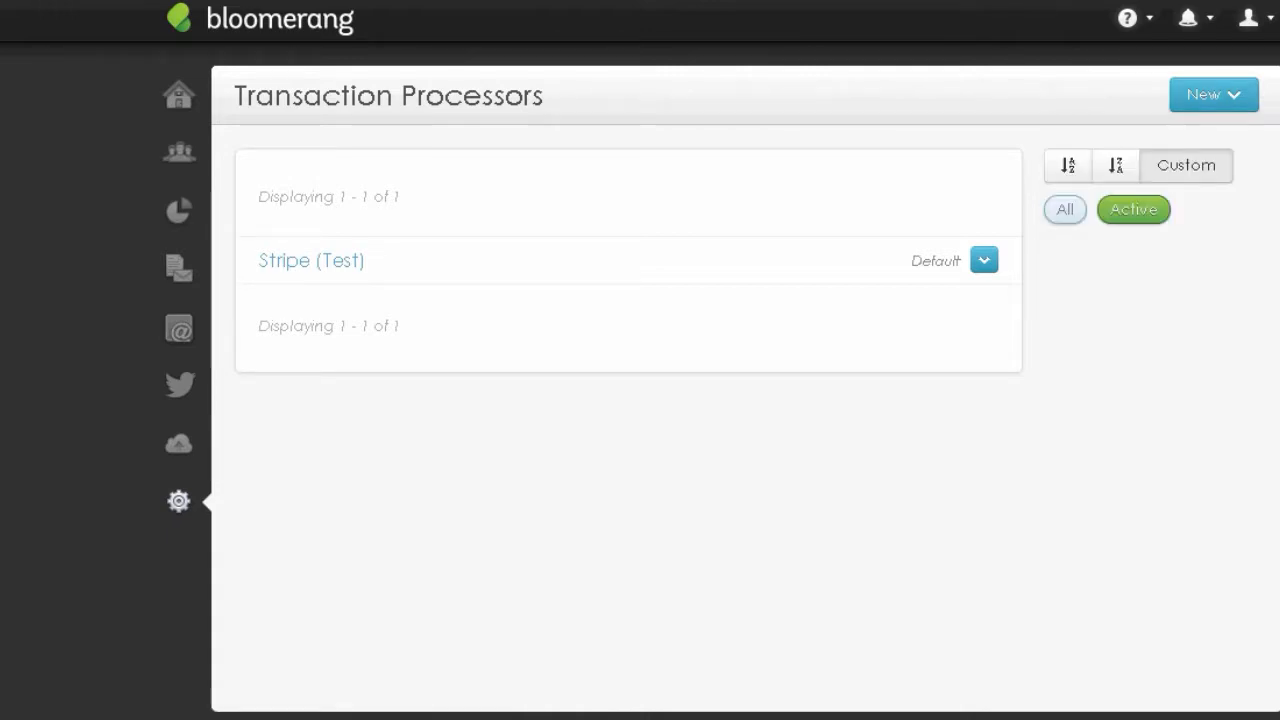
key(super+c)
click(1214, 100)
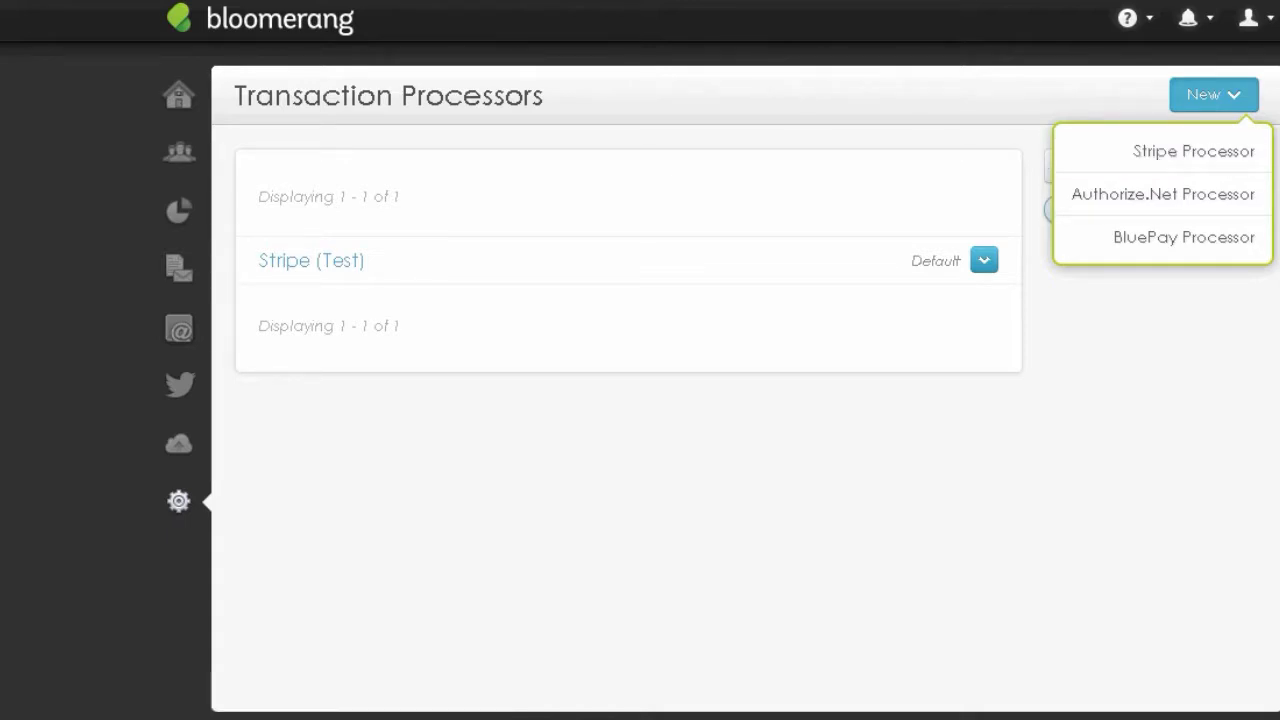
click(209, 263)
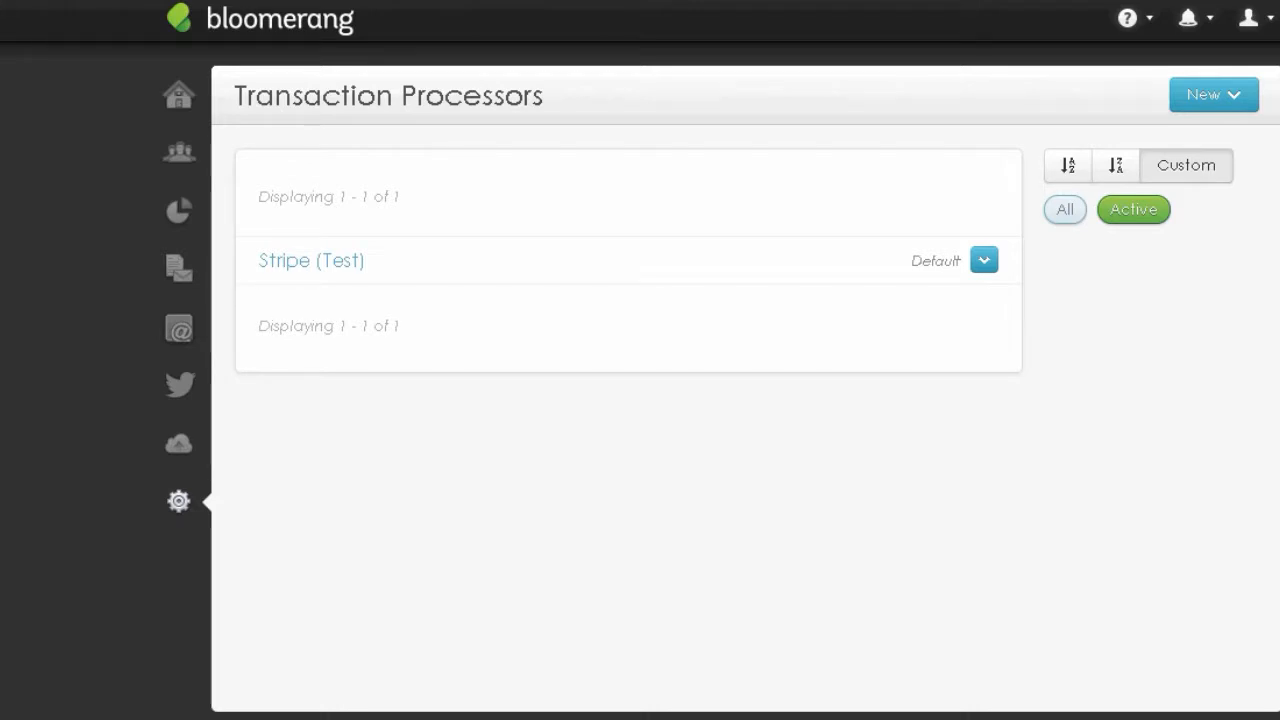
key(alt+Left)
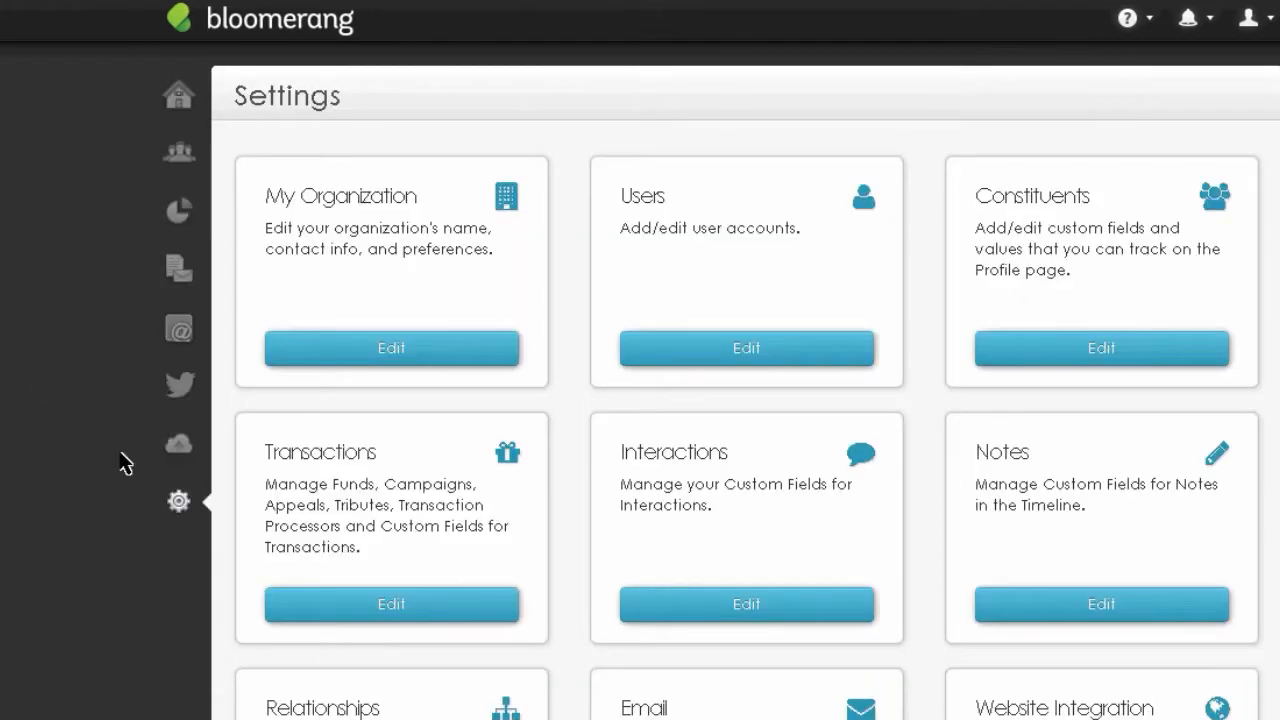
- Go from Website Integration to the Event Registration Forms list and start another new form
scroll(745, 381, down, 3)
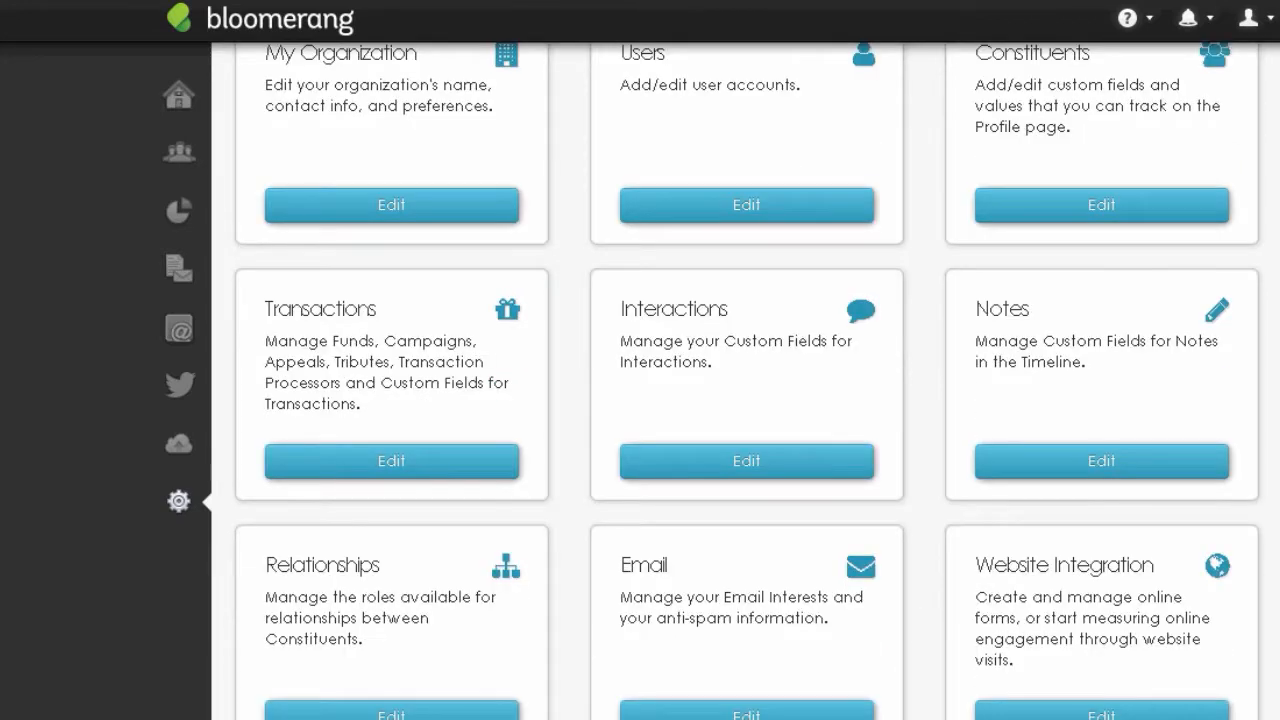
scroll(747, 380, down, 2)
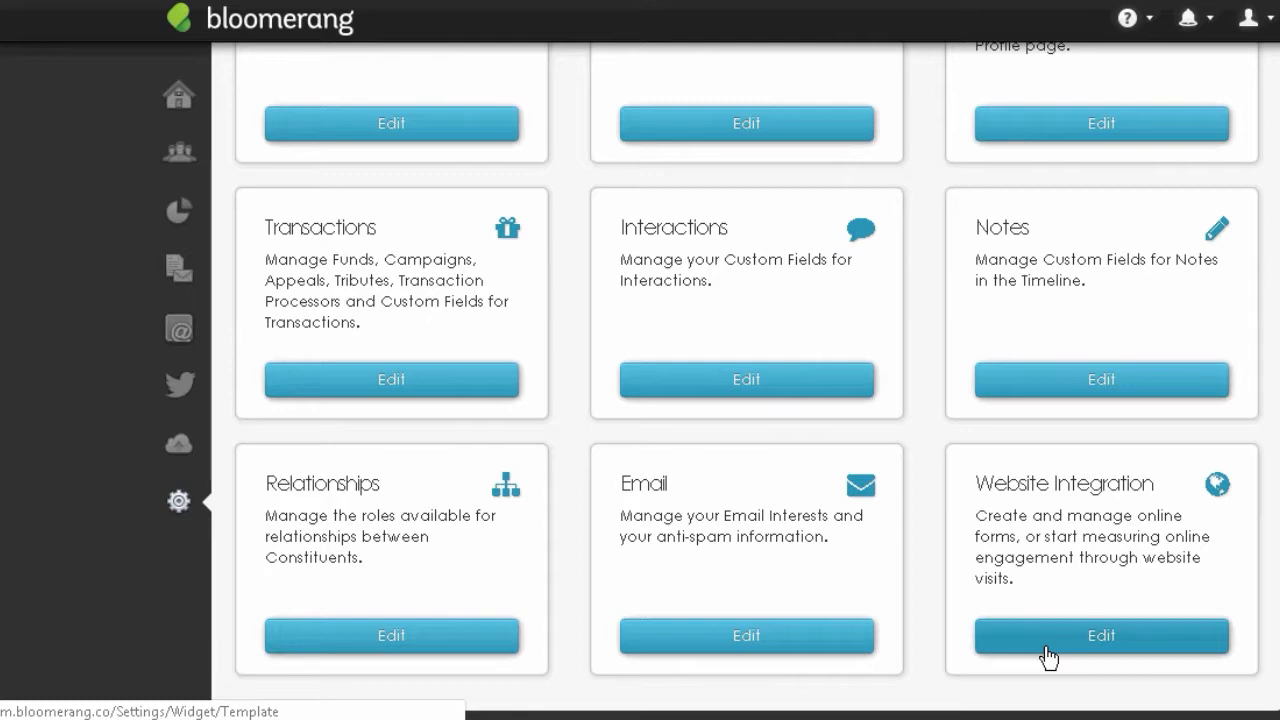
click(1047, 645)
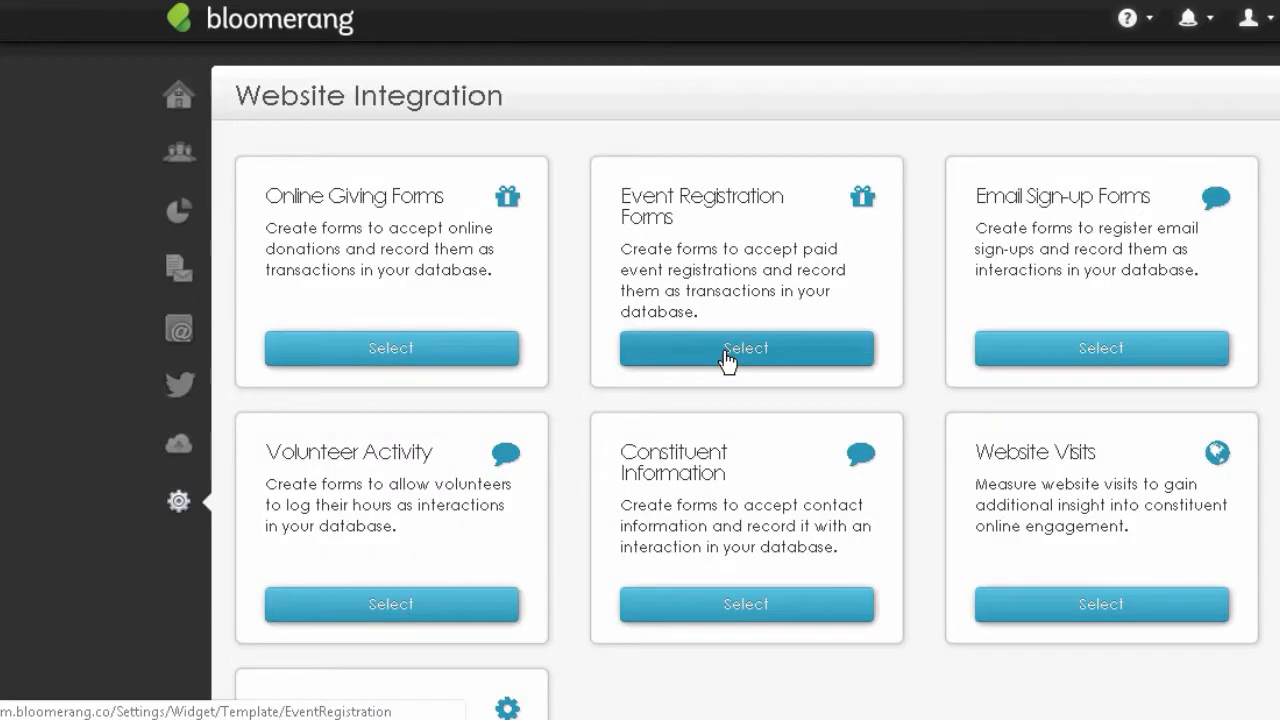
click(726, 354)
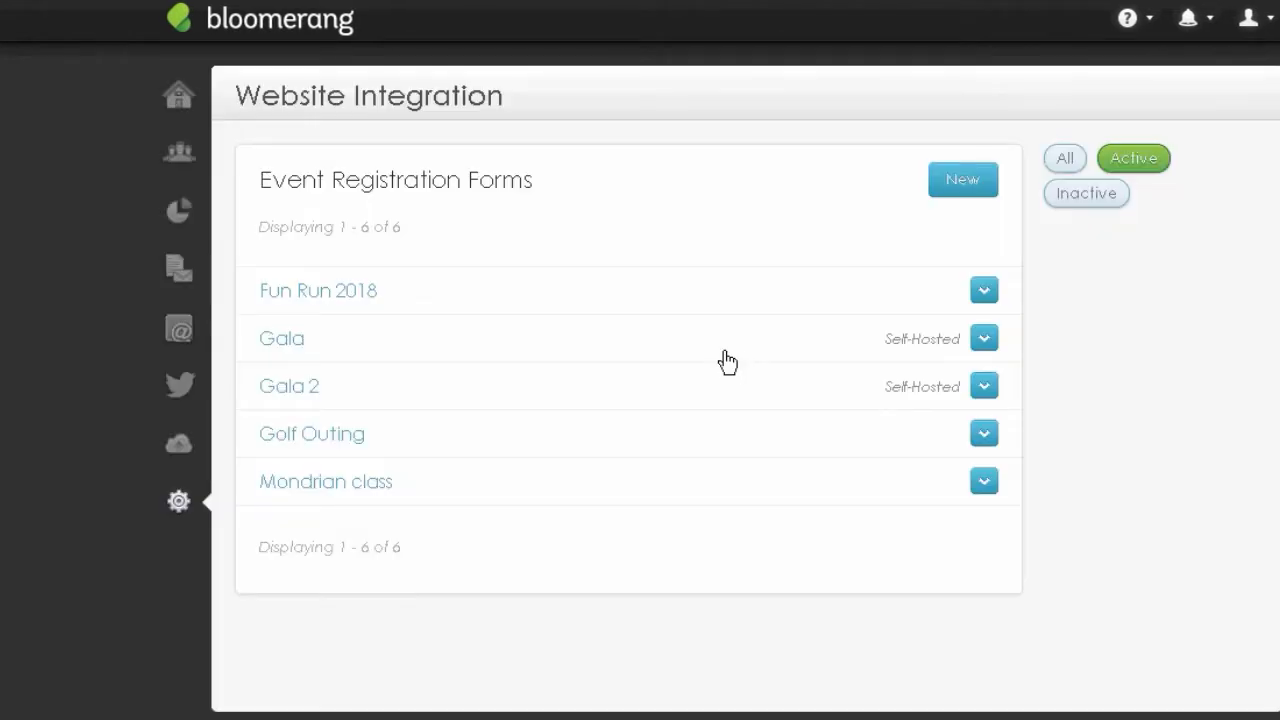
click(959, 180)
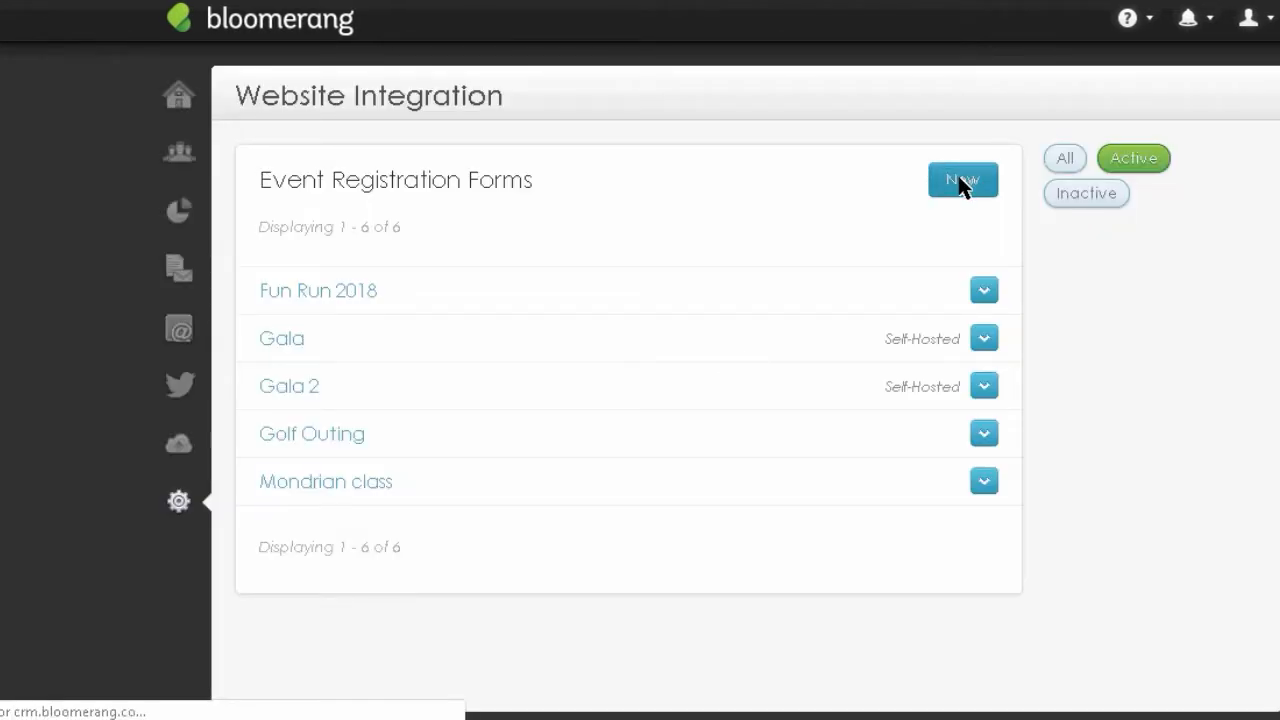
- Name the new registration form 'Gala 3'
click(384, 305)
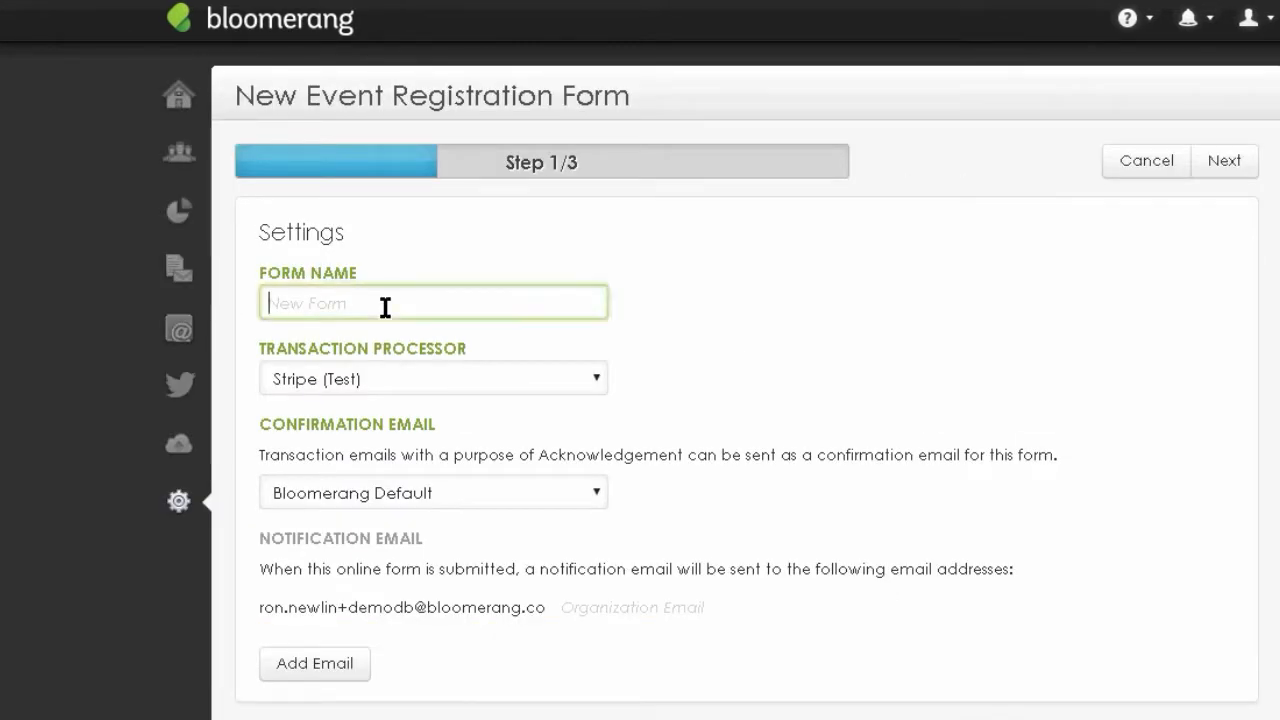
text(Gala )
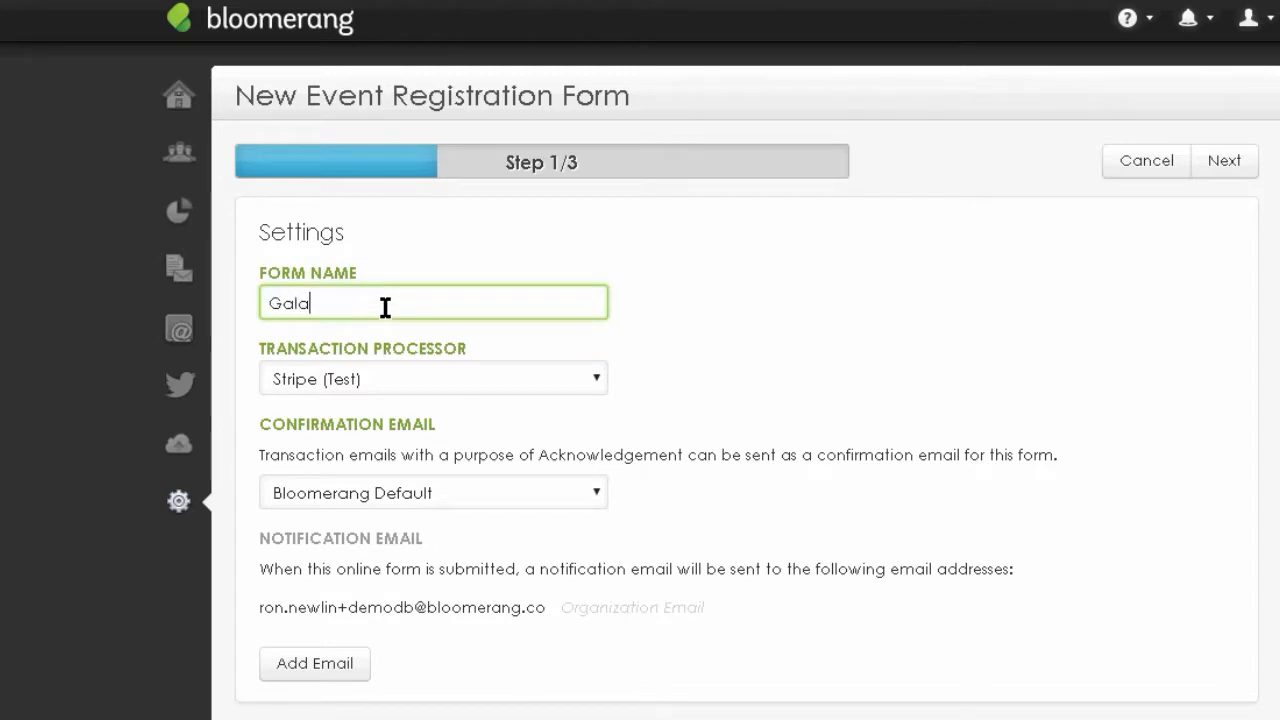
text(3)
scroll(315, 241, down, 2)
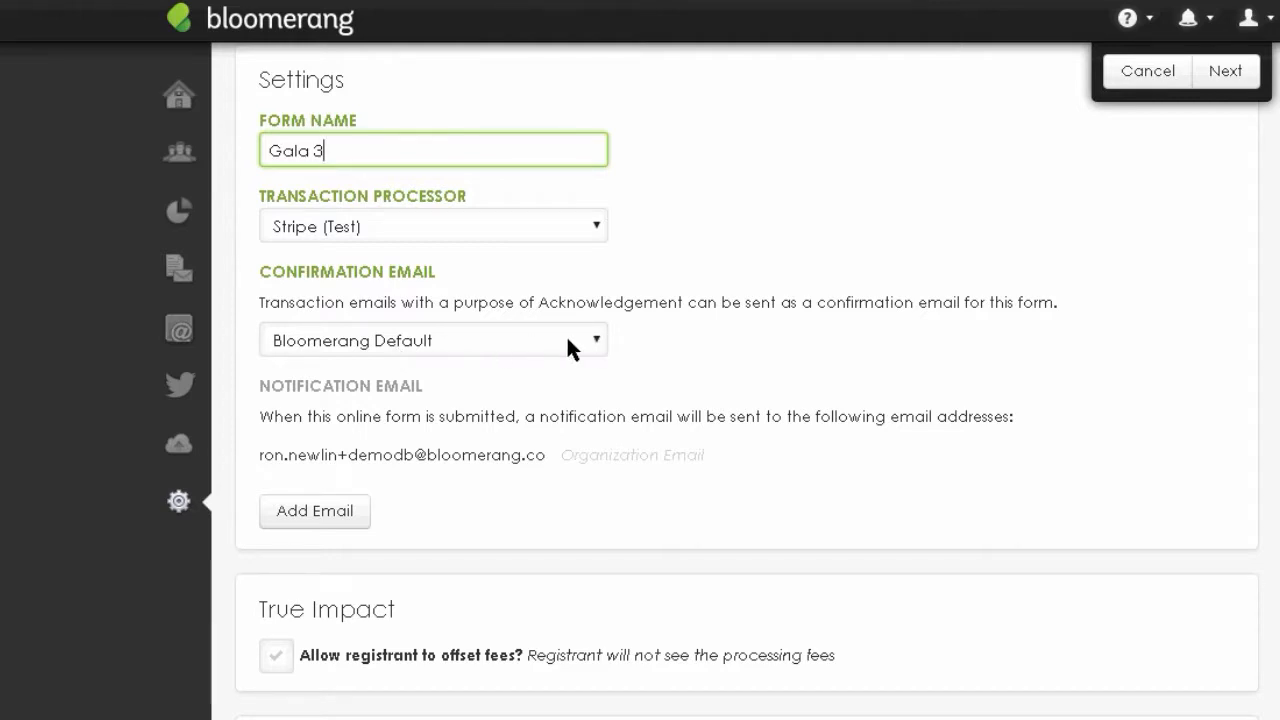
- Choose Monster's Ball as the form's confirmation email
click(600, 342)
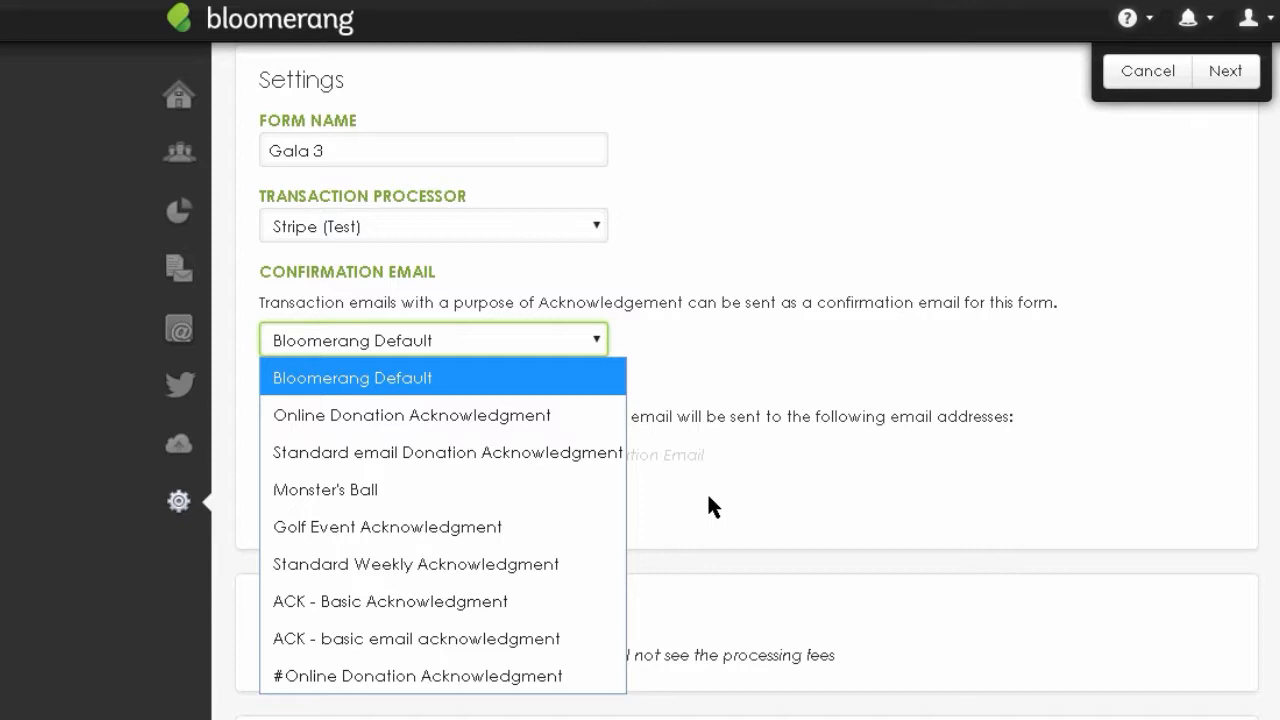
click(343, 490)
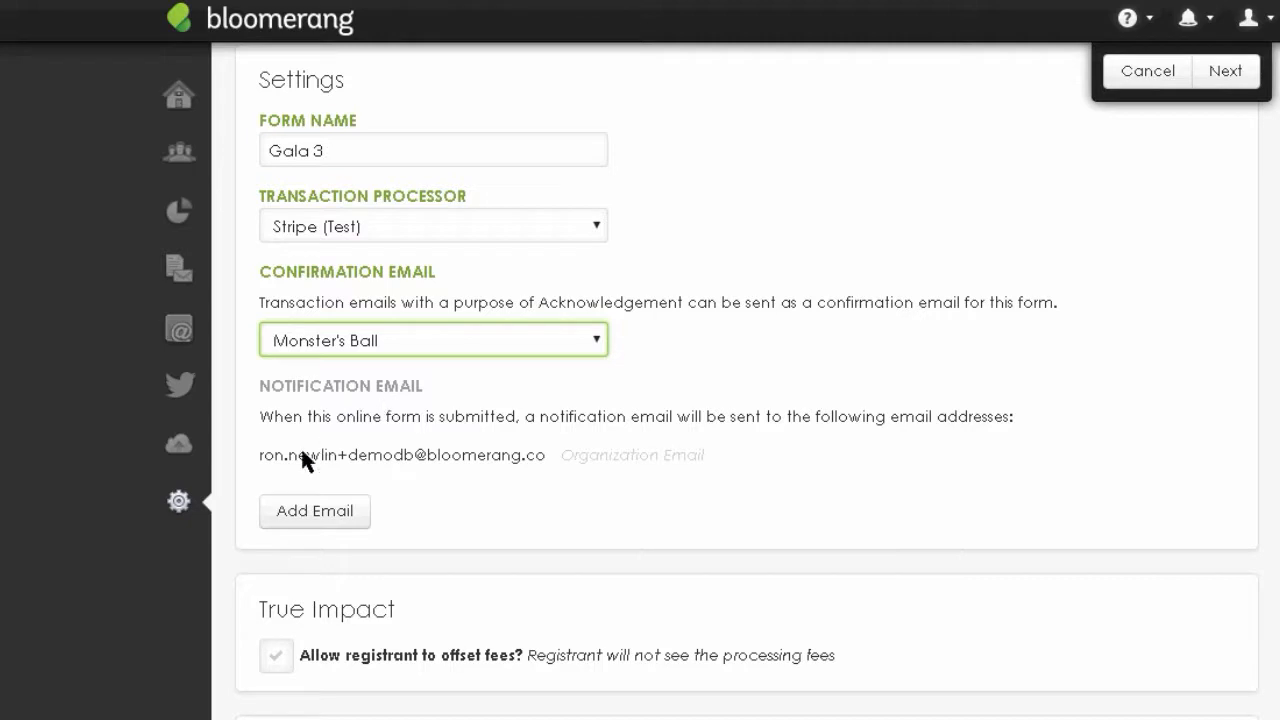
drag(262, 456, 516, 460)
click(515, 485)
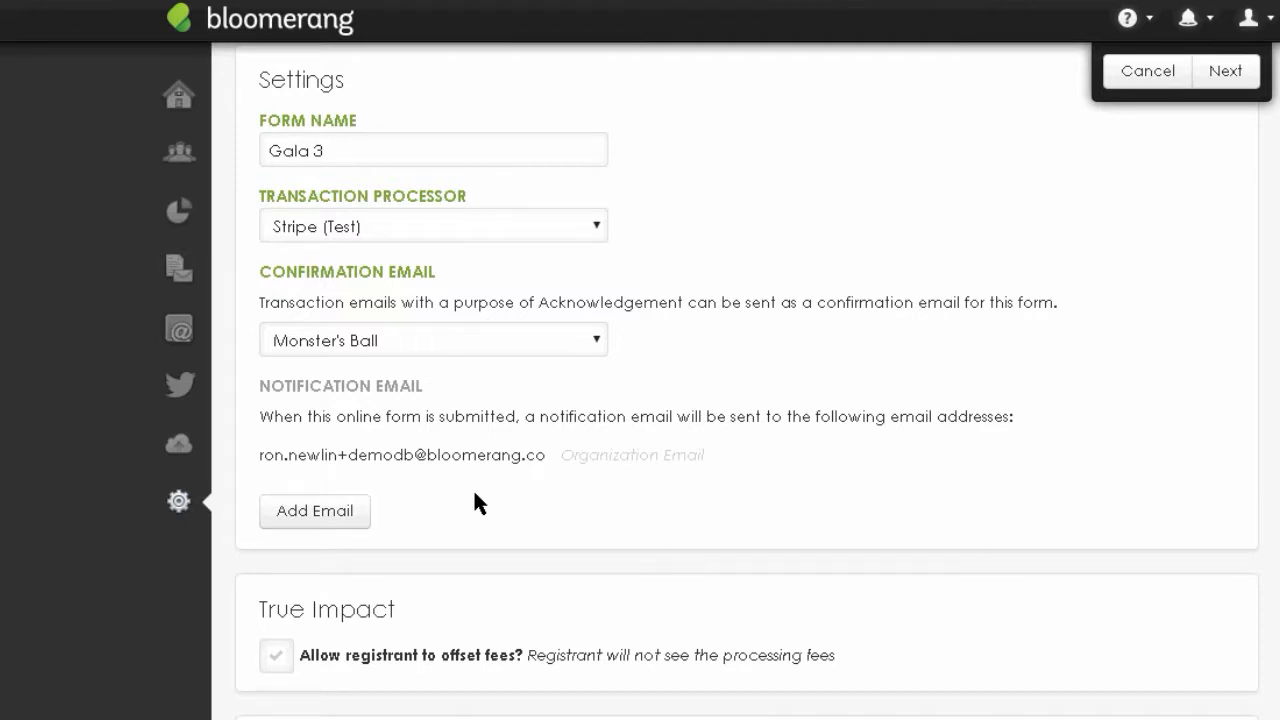
- Add a staff member's address as a second notification email and remove the extra empty row
click(327, 514)
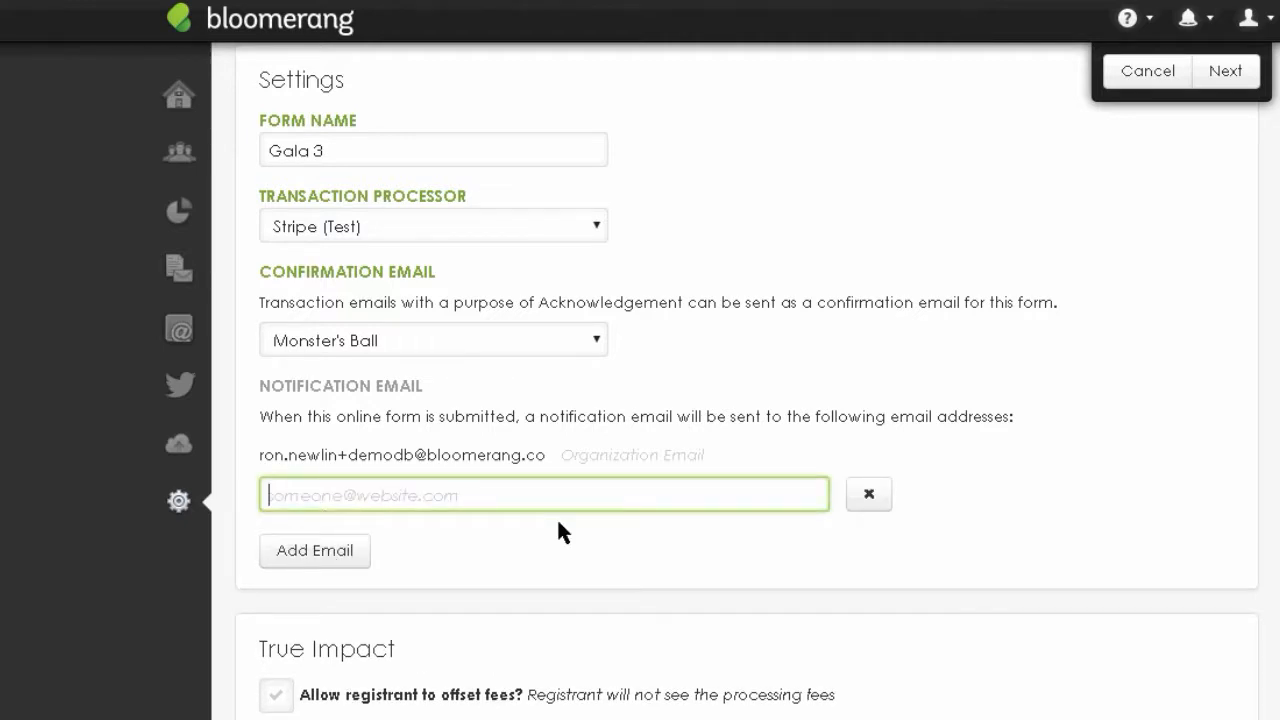
text(i)
key(BackSpace)
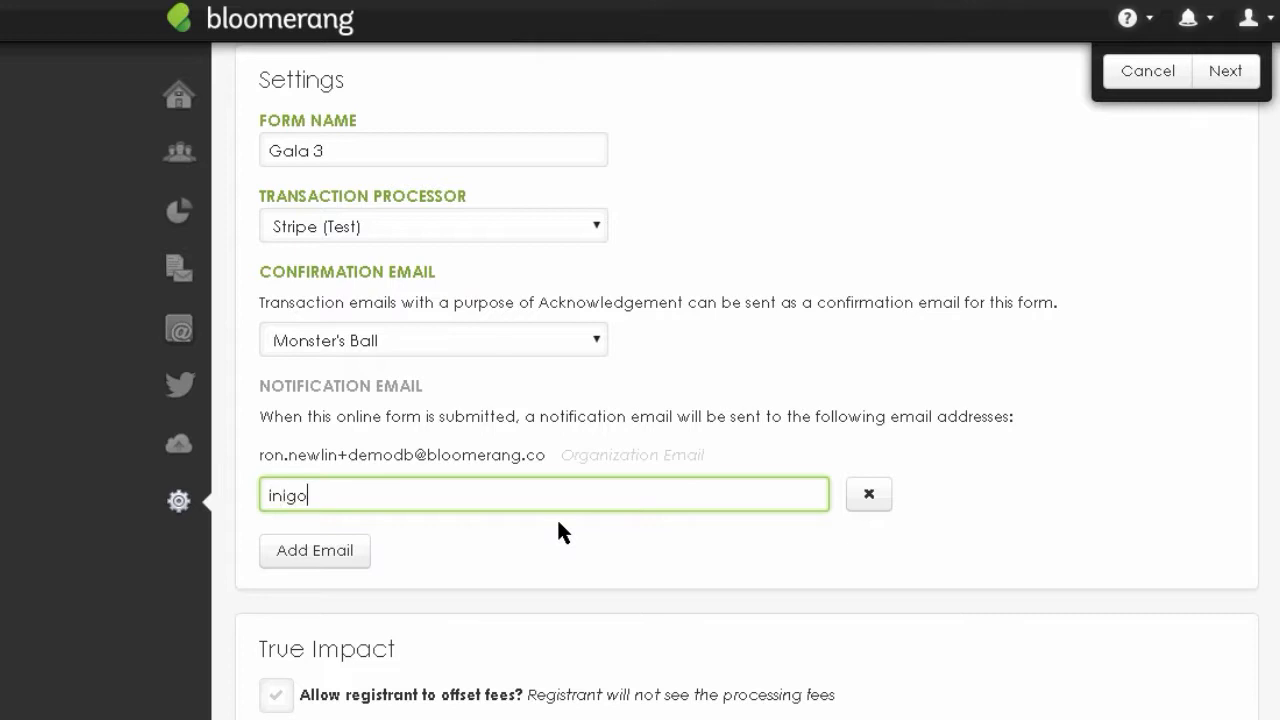
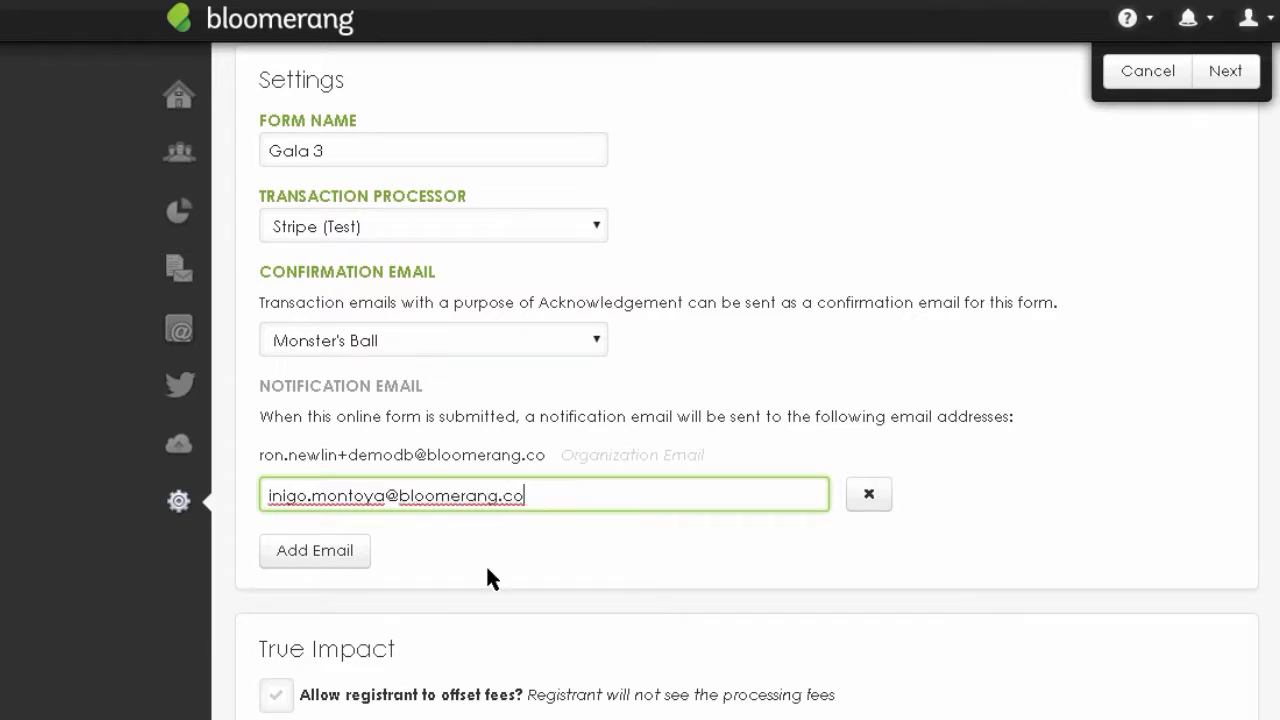
click(291, 552)
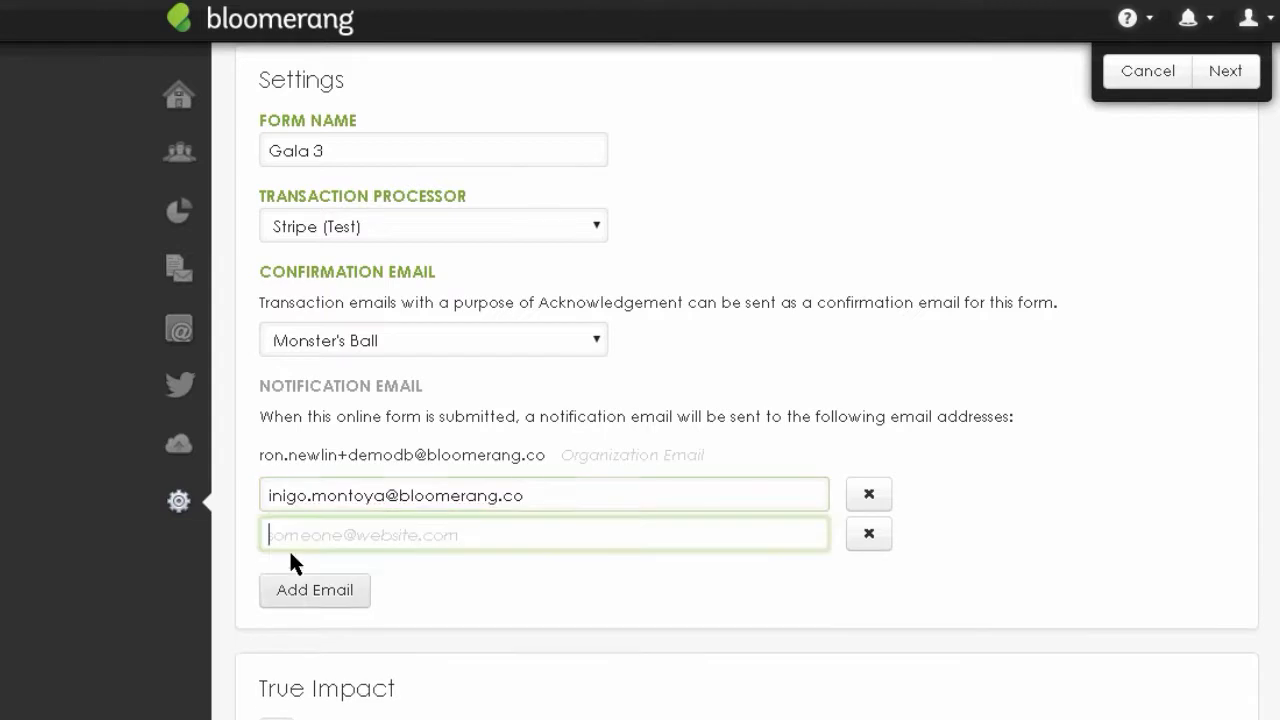
click(869, 536)
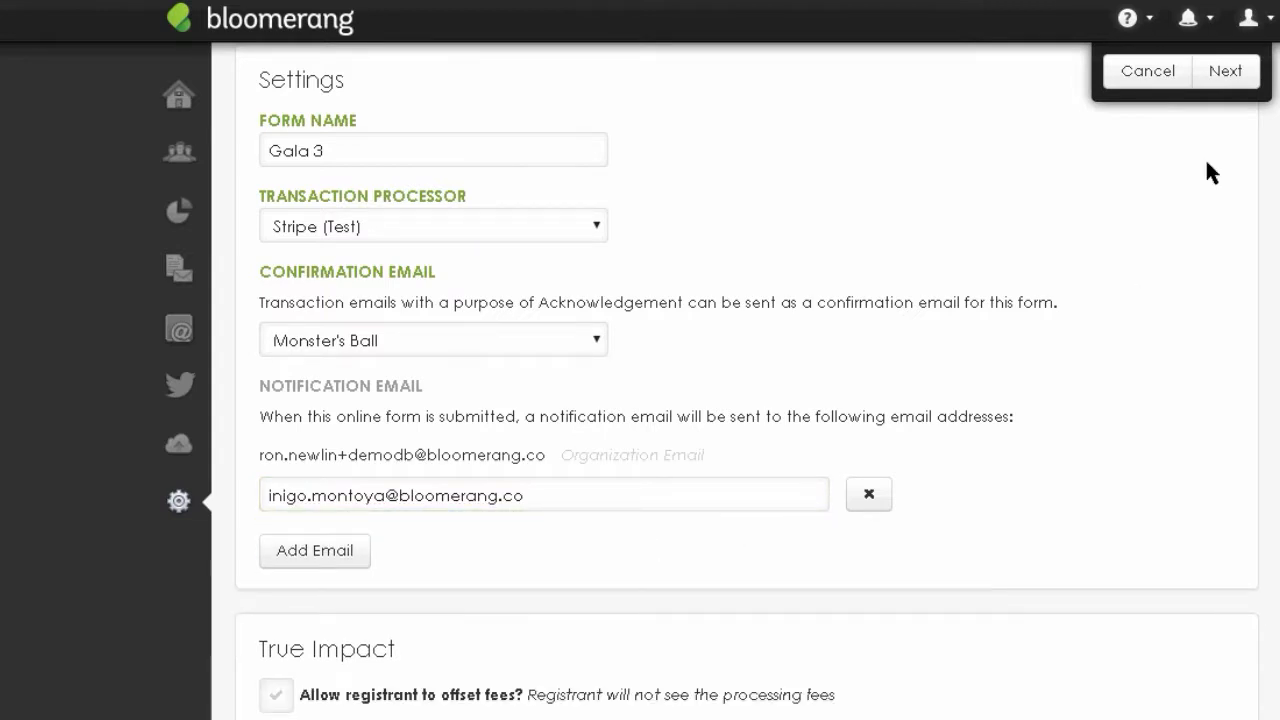
- Tick 'Allow registrant to offset fees?' in the True Impact section of the Gala 3 form
scroll(747, 381, down, 5)
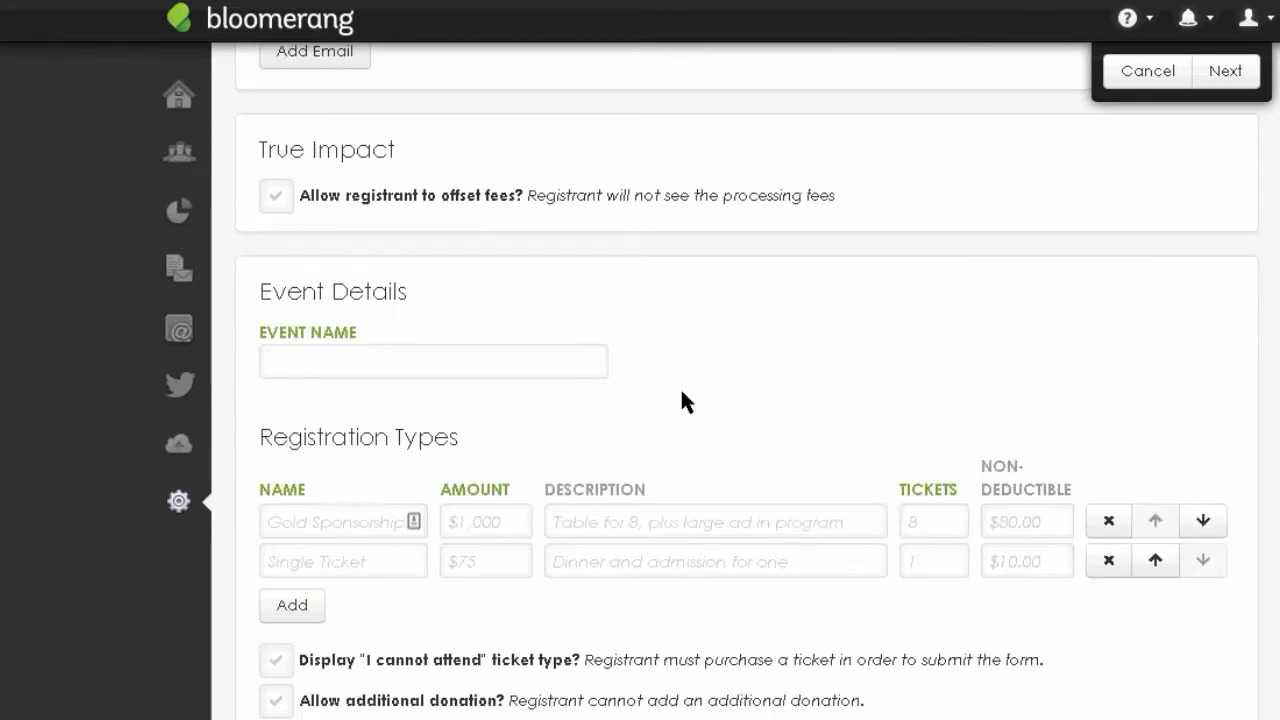
click(417, 361)
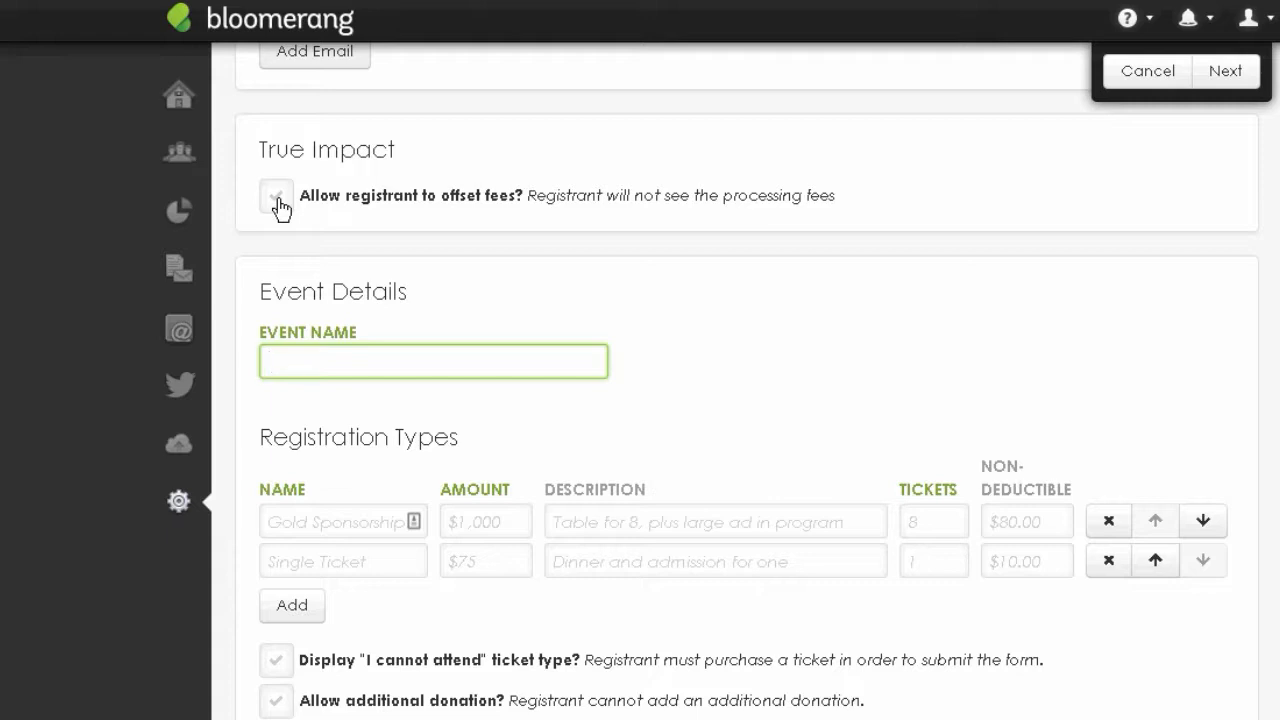
click(282, 199)
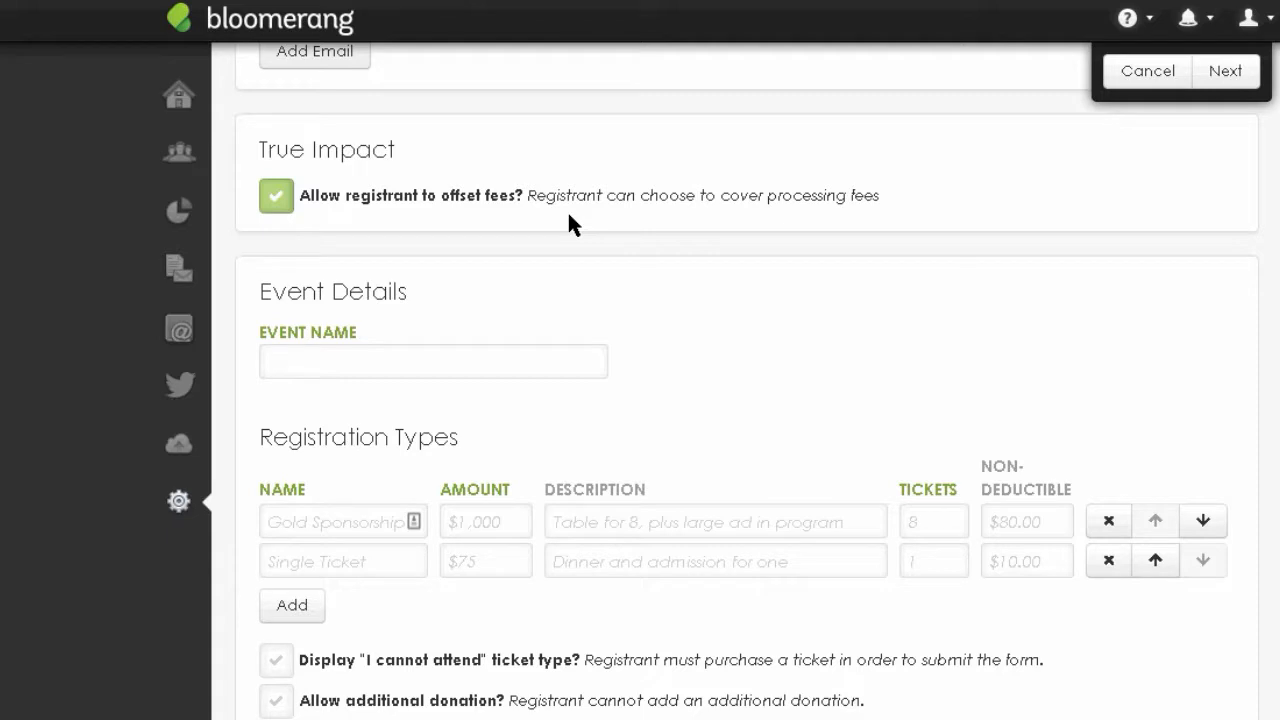
- Turn off registrant fee offsetting and name the event Monster's Ball 2019
click(275, 208)
click(456, 370)
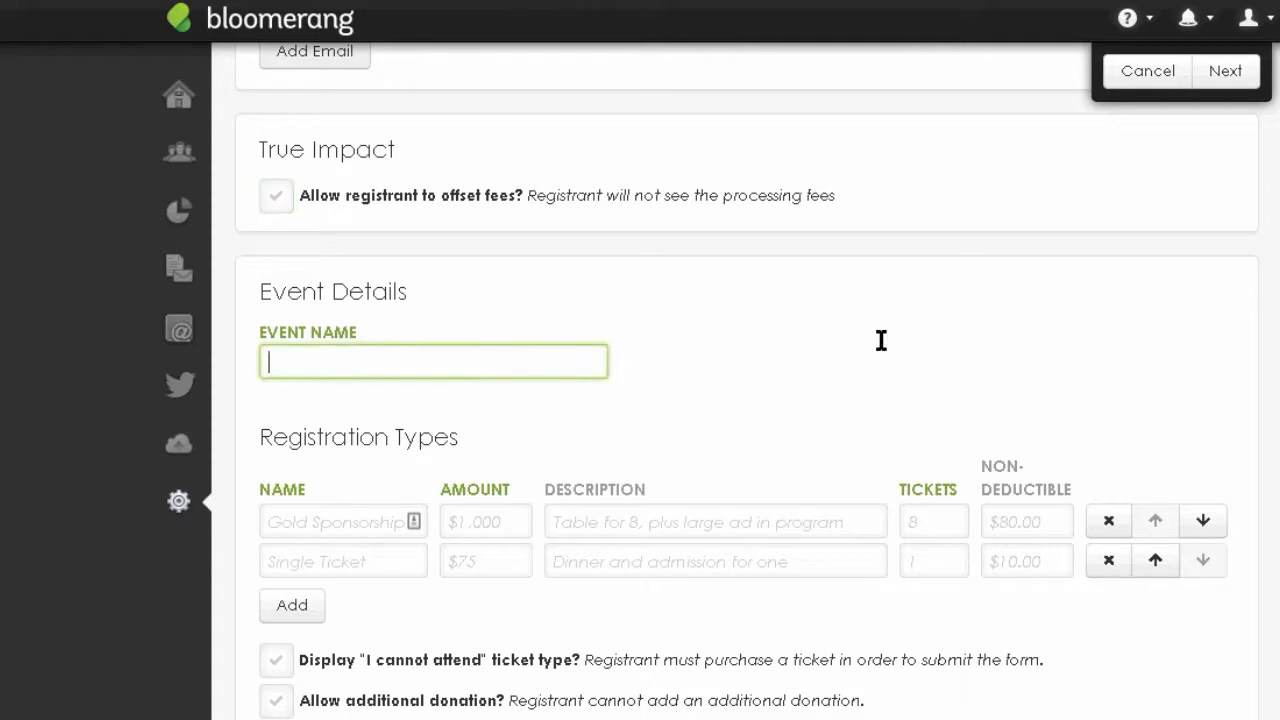
text(Monster's BAll)
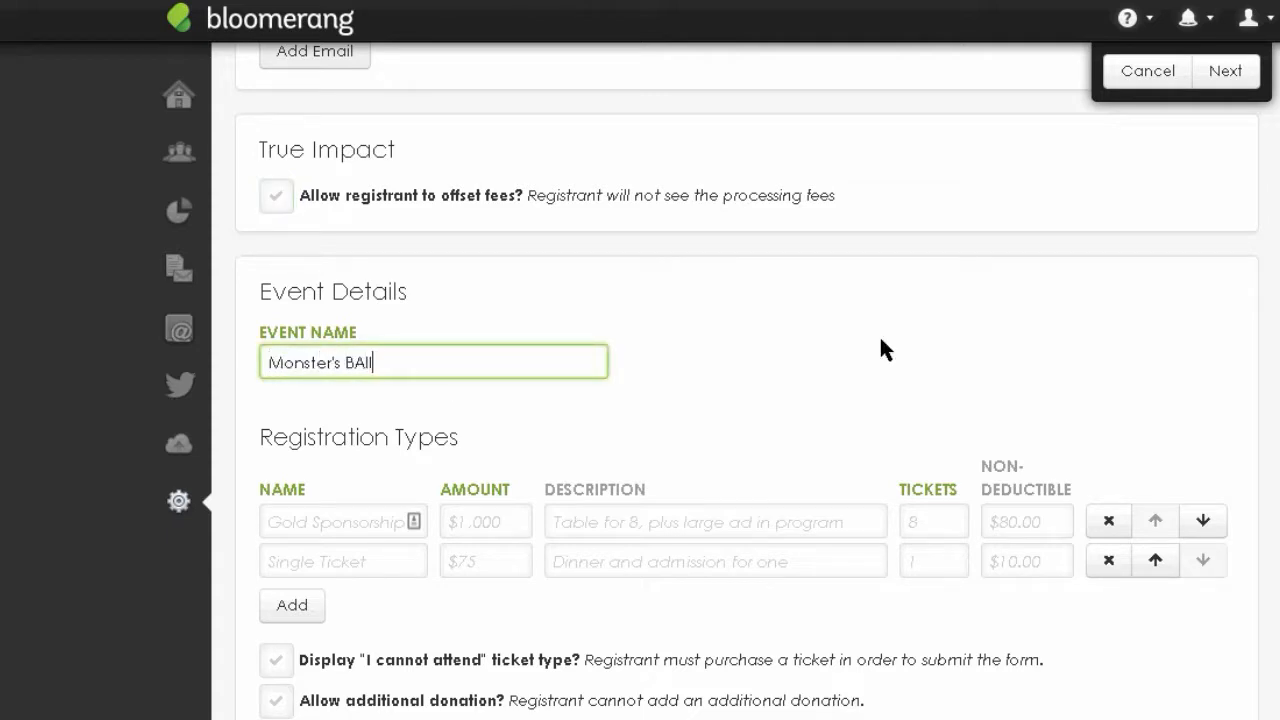
key(BackSpace)
key(BackSpace)
key(BackSpace)
text(all 2019)
- Add a first registration type, Table Sponsorship, priced at $1,000.00
scroll(325, 494, down, 1)
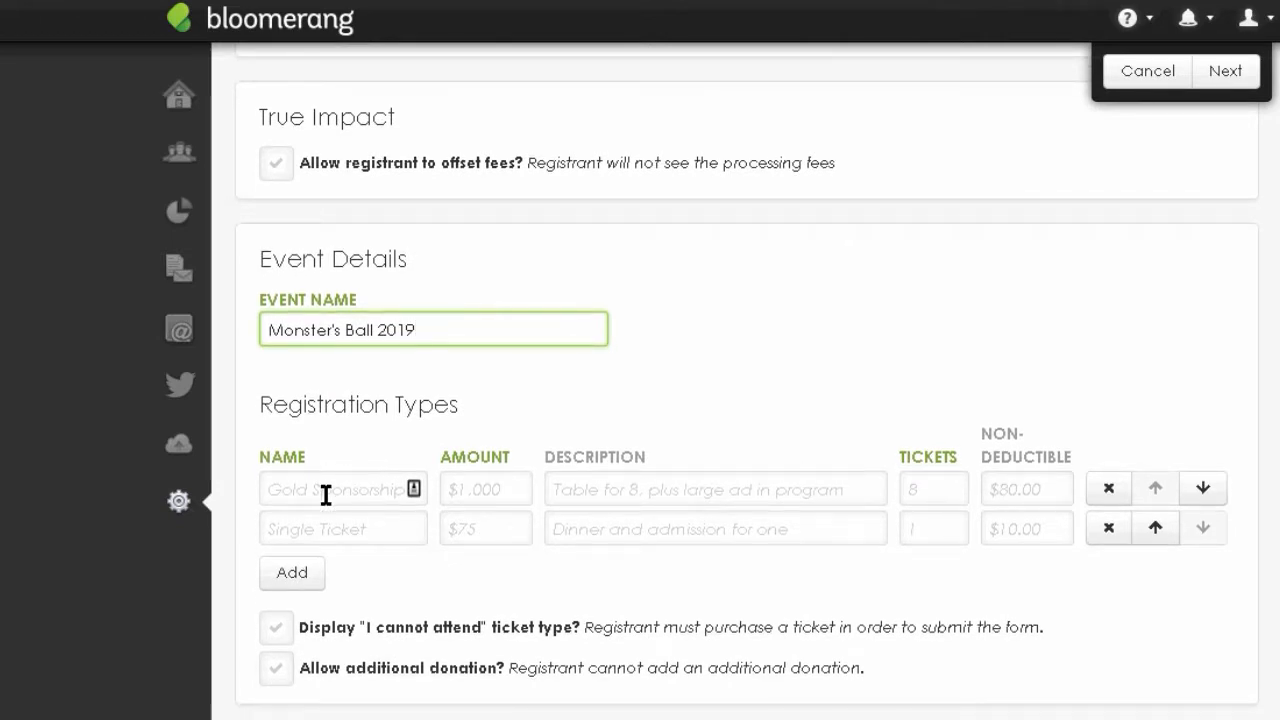
click(325, 494)
text(Table 8)
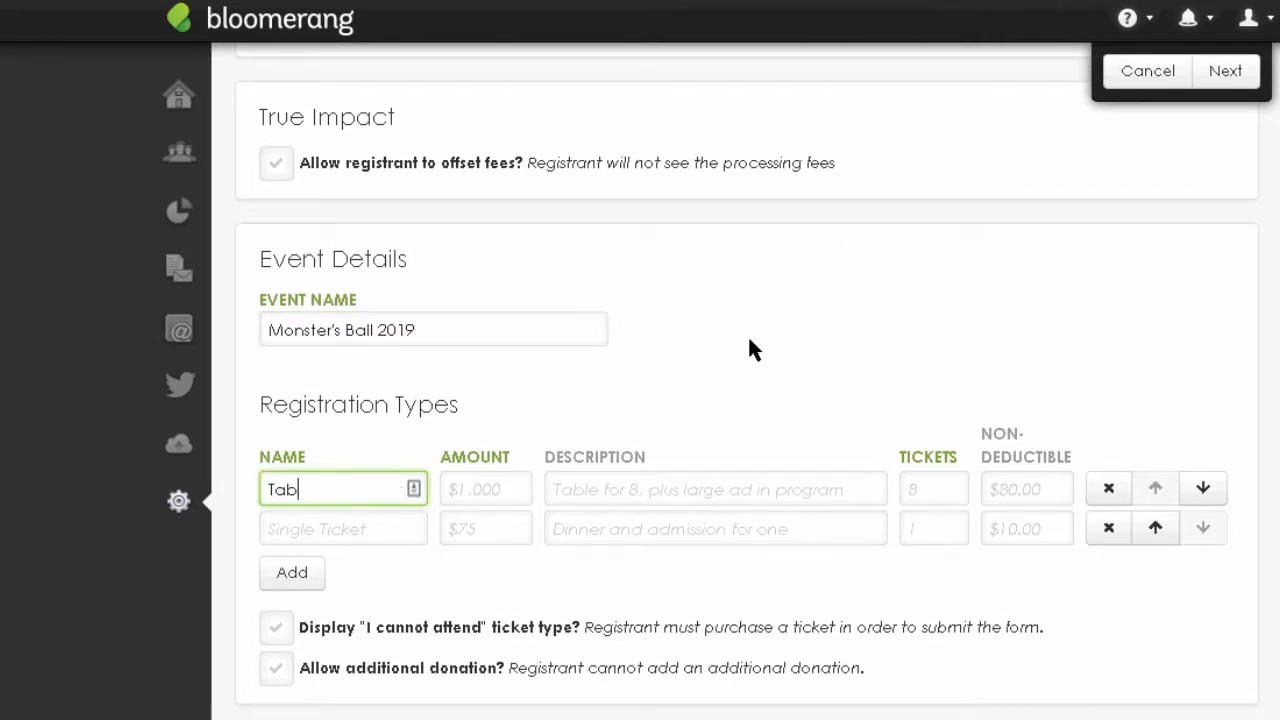
key(BackSpace)
text(Sponsorship)
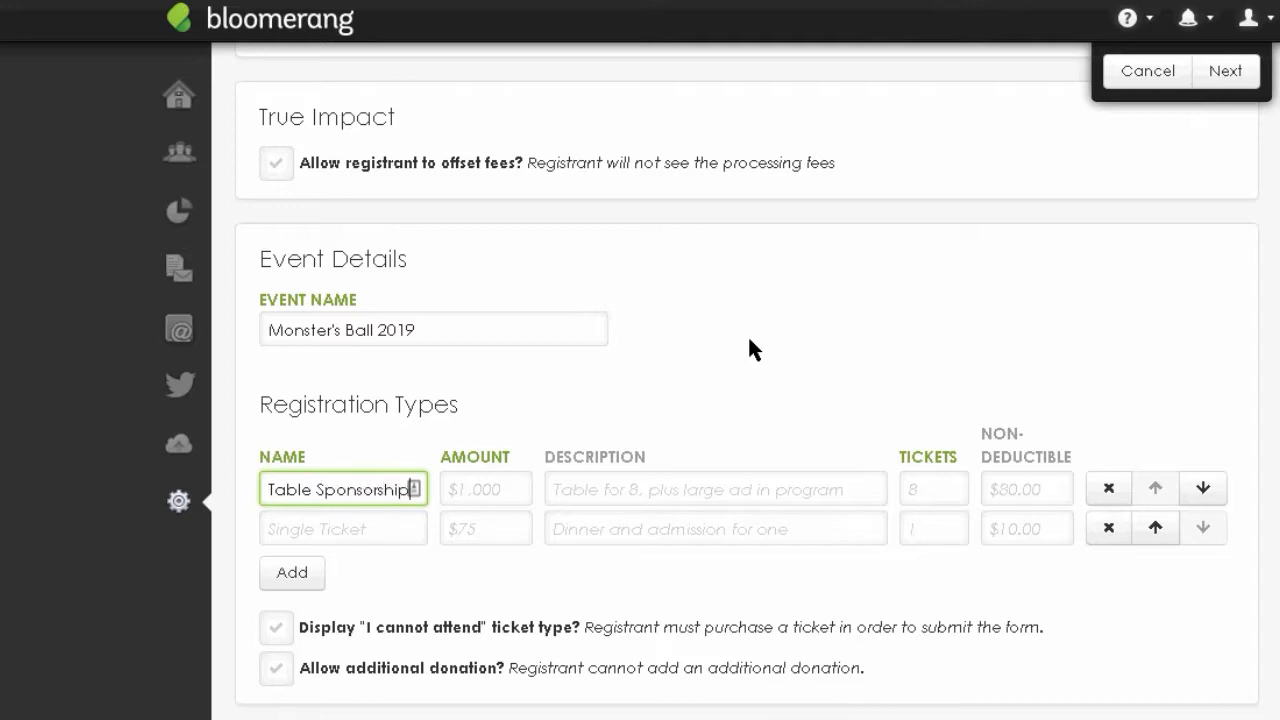
click(480, 489)
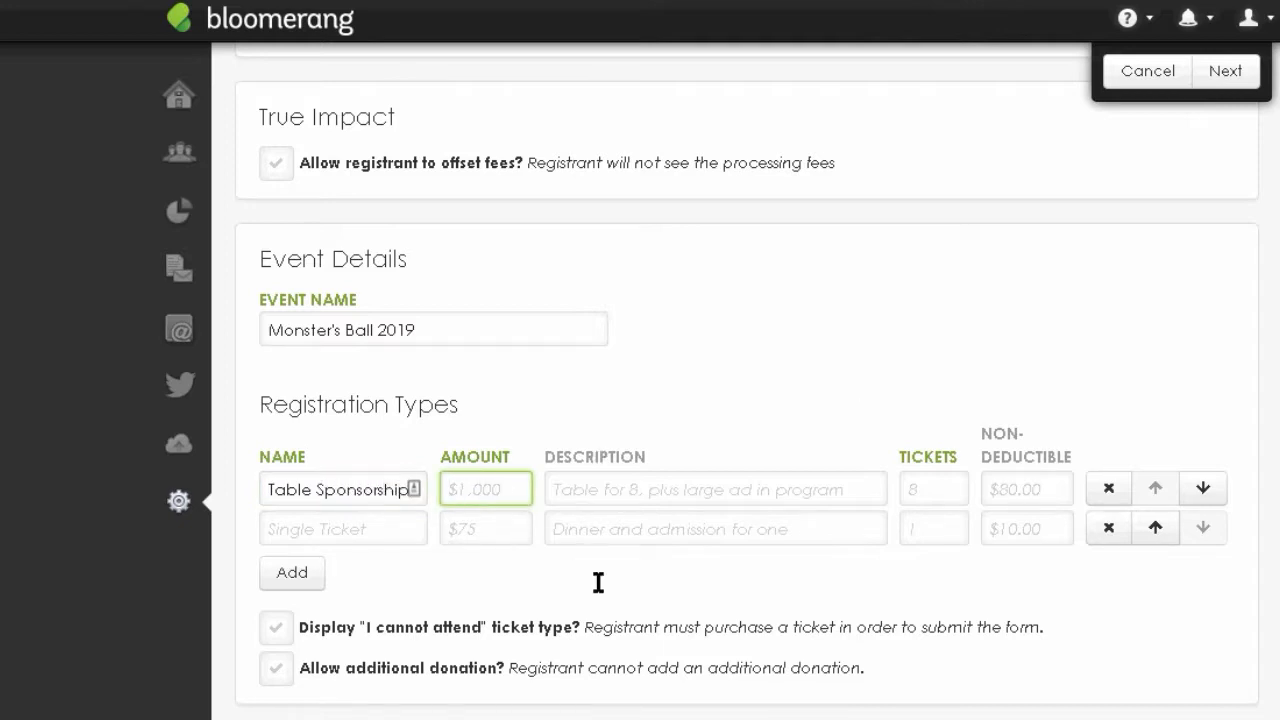
text(1000)
- Give Table Sponsorship a table-for-8 with program ad description, 8 tickets and $320.00 non-deductible
click(633, 481)
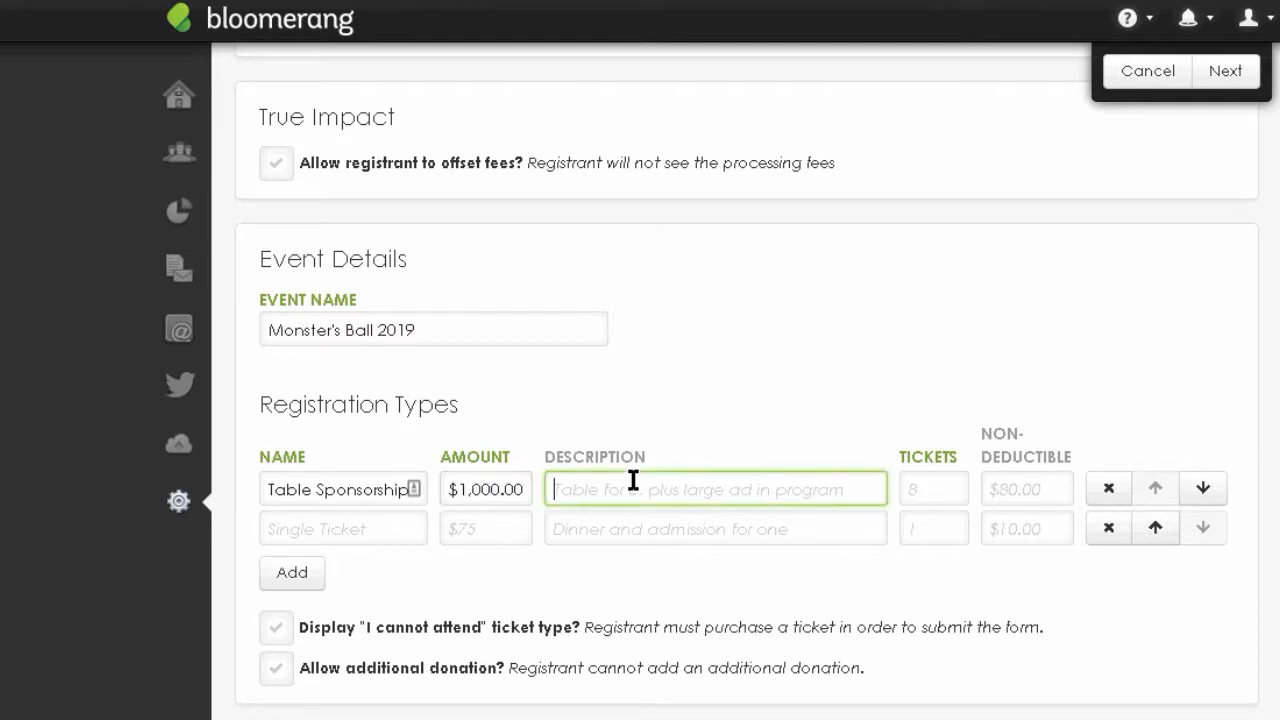
text(Table for 8)
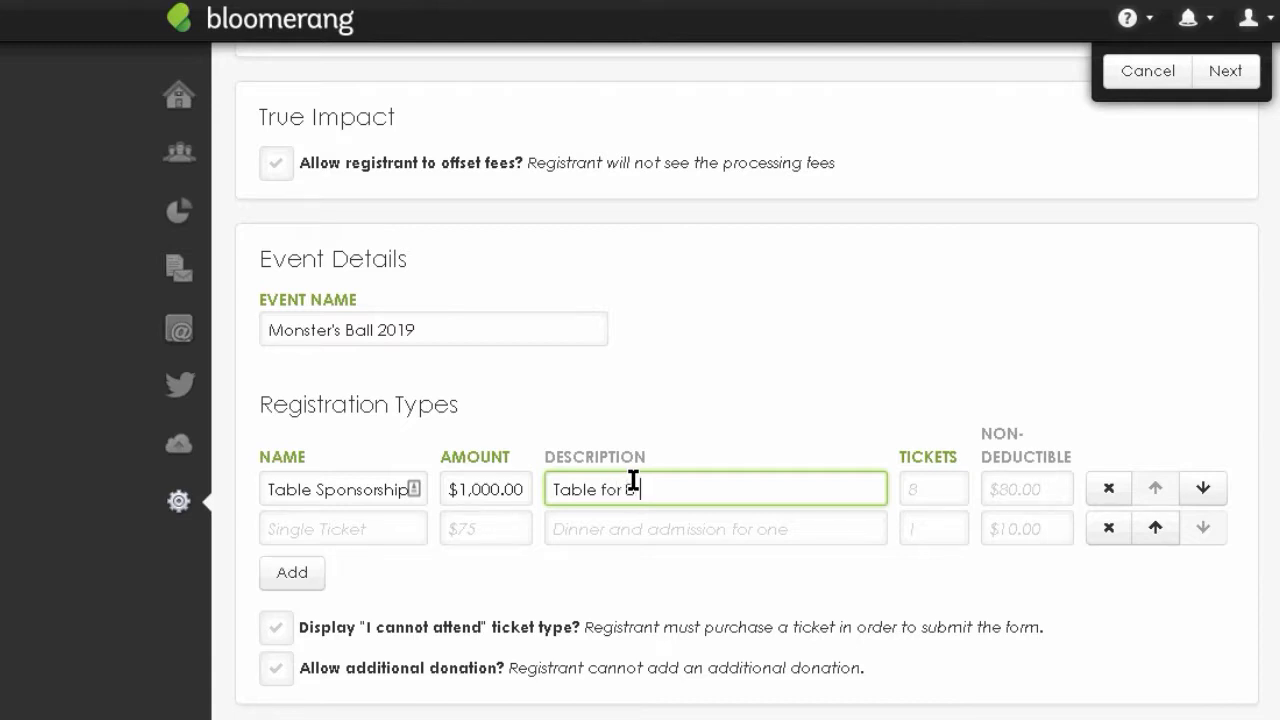
text( plus an ad)
key(BackSpace)
key(BackSpace)
key(BackSpace)
key(BackSpace)
text(program ad)
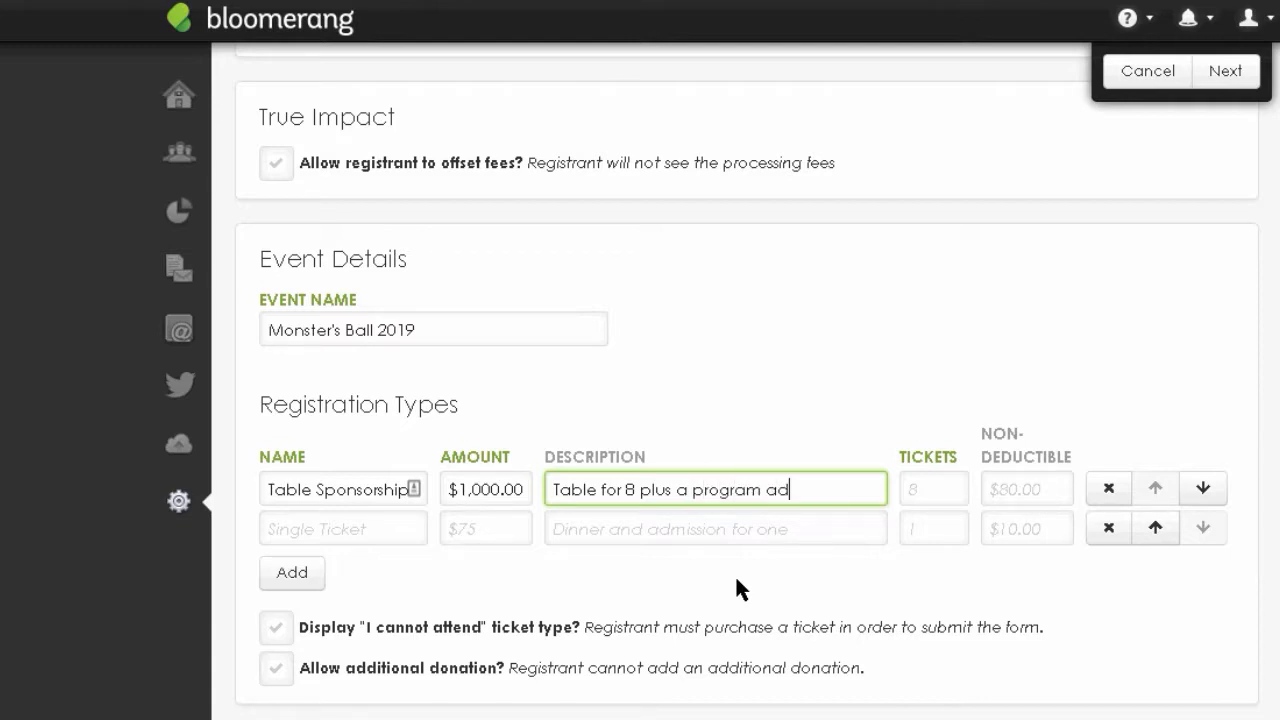
click(938, 487)
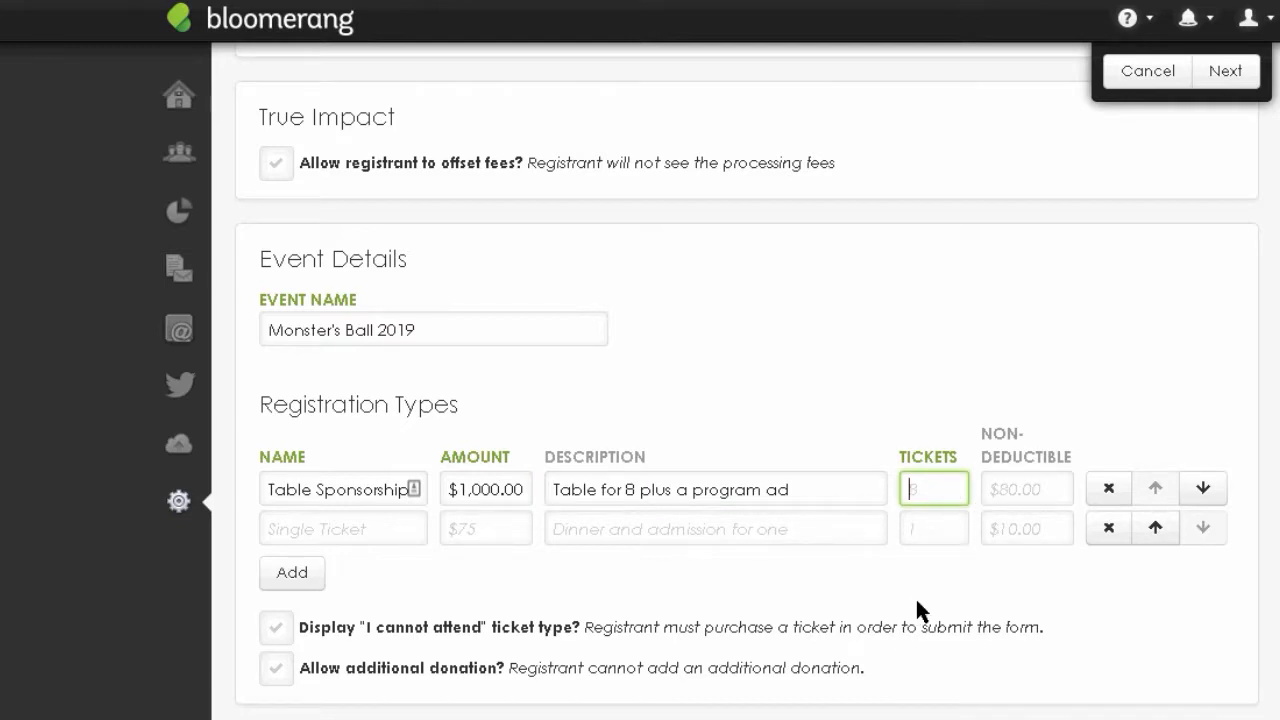
text(8)
click(1004, 480)
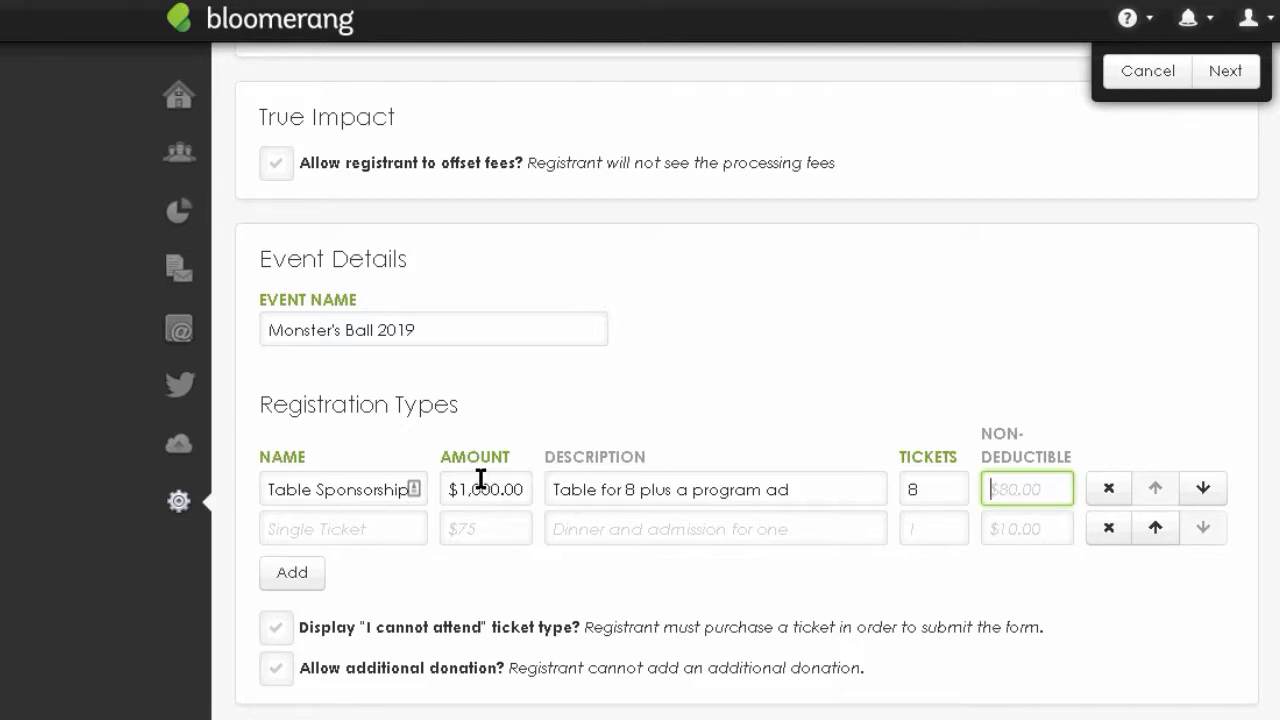
click(757, 620)
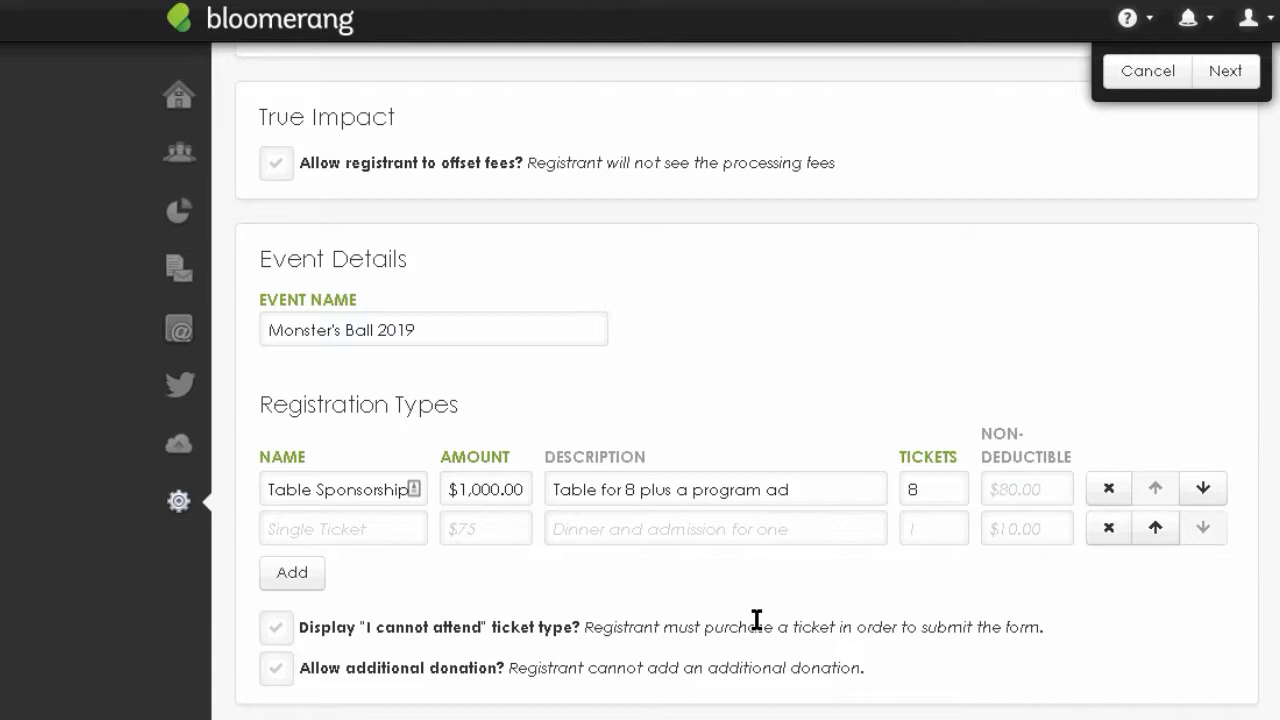
click(1018, 493)
text(320)
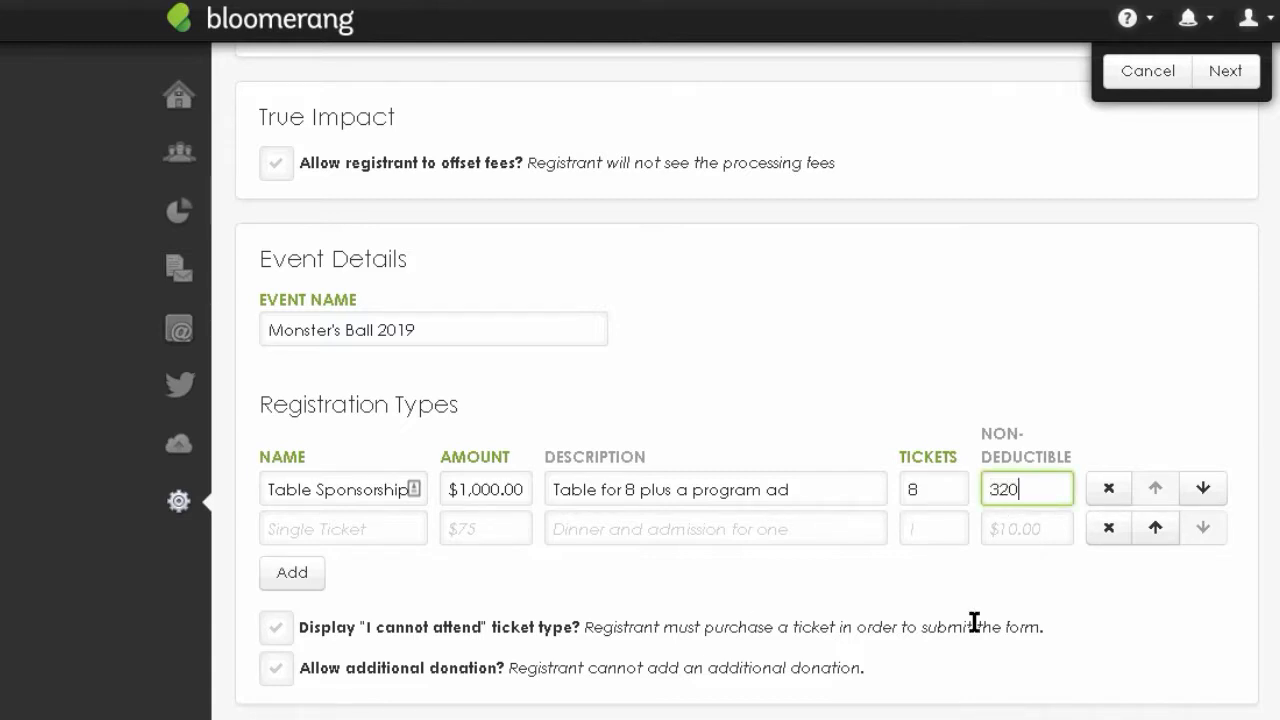
click(951, 624)
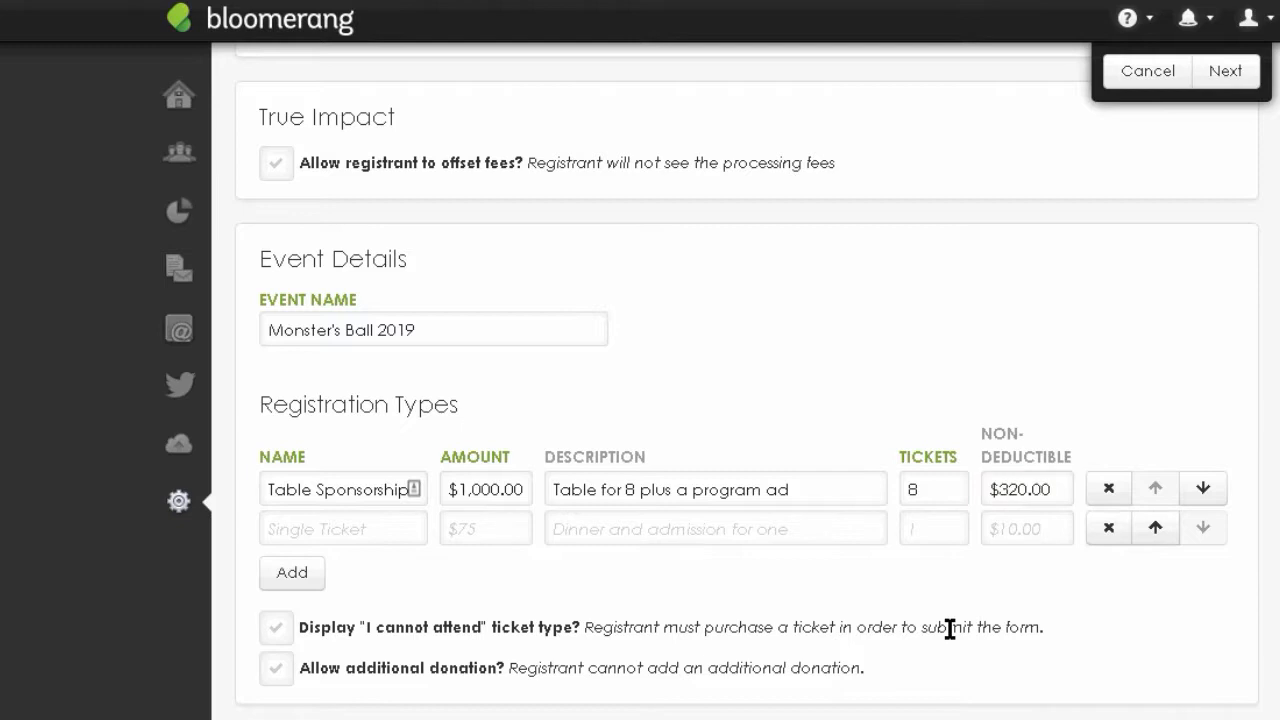
- Add a second registration type, Single ticket, at $150.00 described as 'Dinner for one'
click(369, 530)
text(Single )
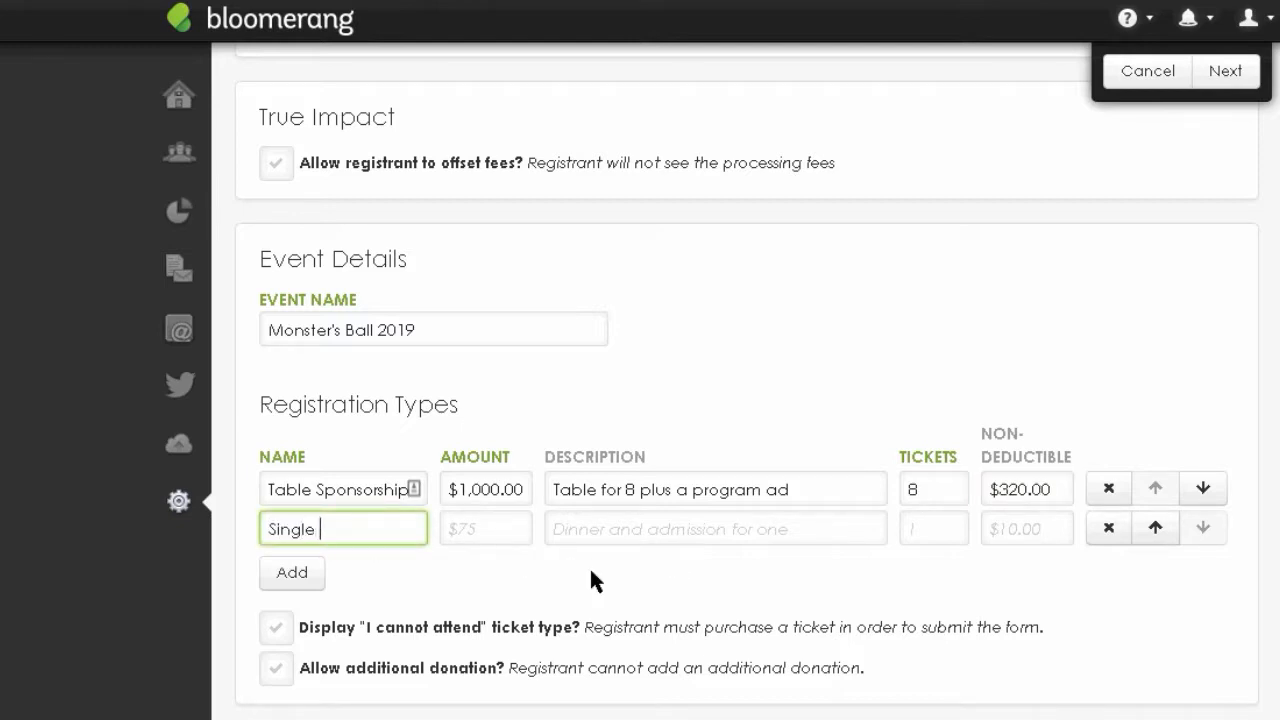
text(ticket)
click(465, 530)
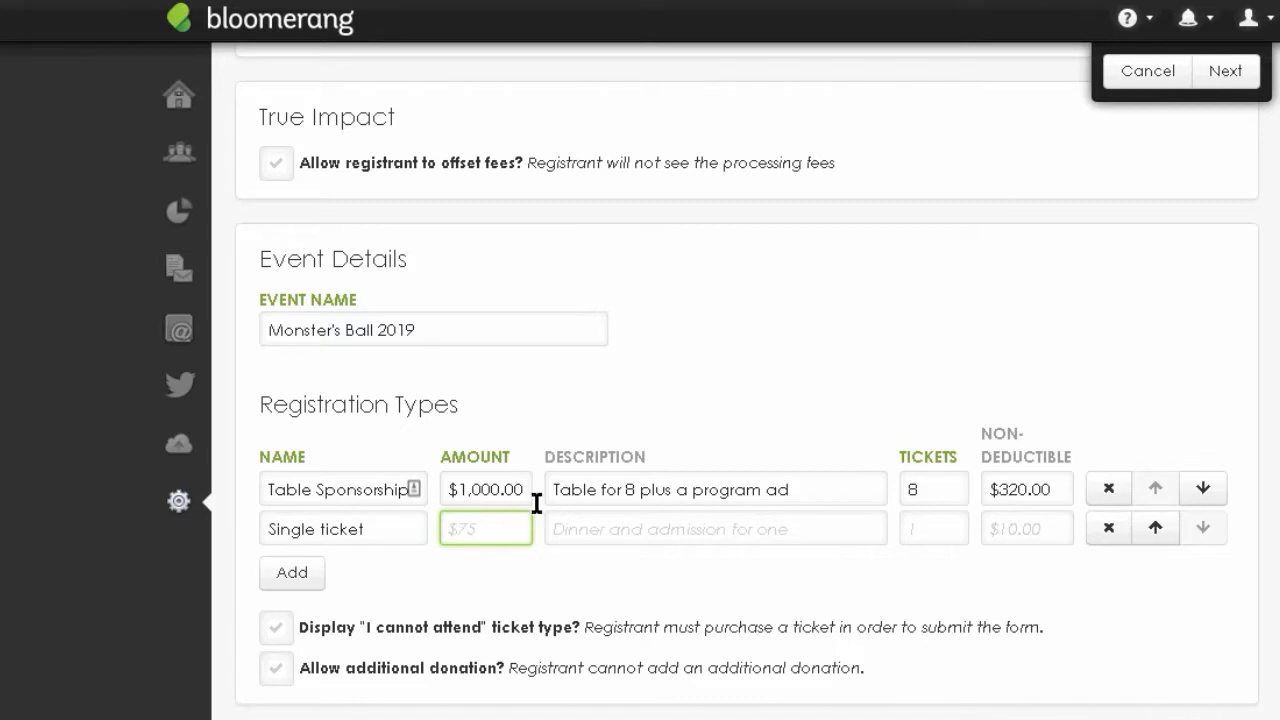
text(150)
click(676, 526)
text(Dinner an)
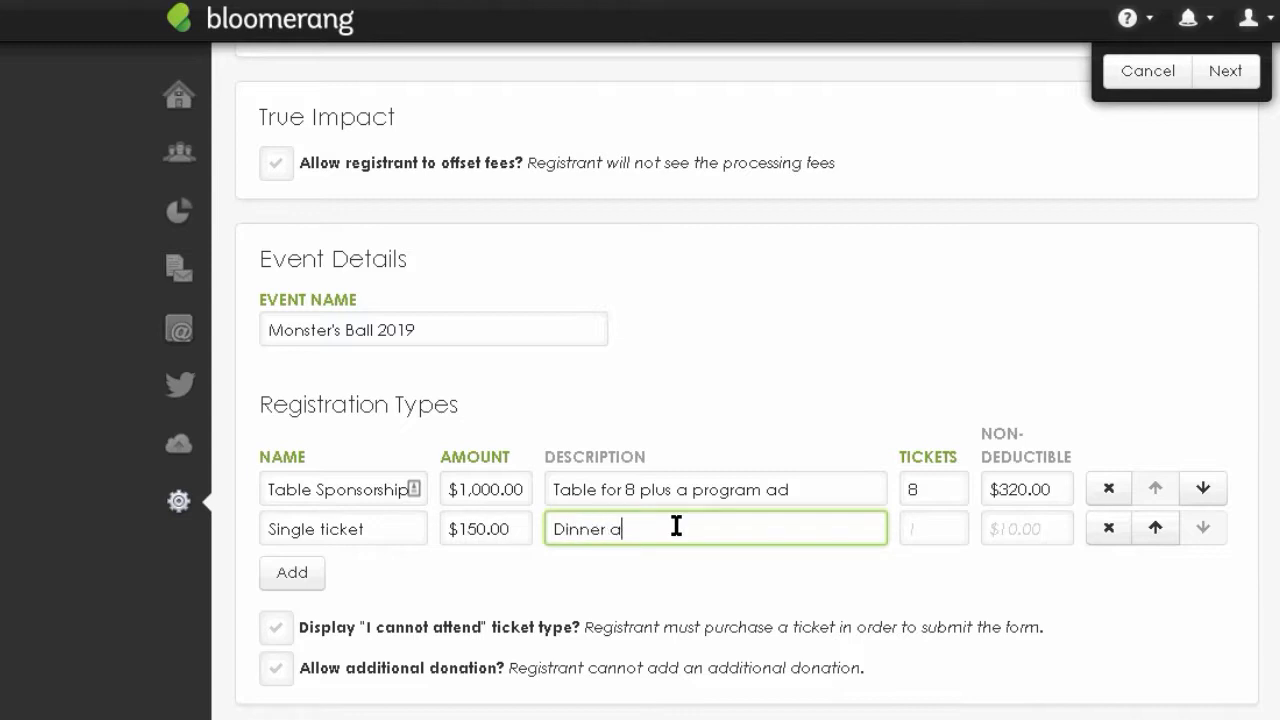
key(BackSpace)
key(BackSpace)
text(for one)
- Set Single ticket to 1 ticket and $40.00 non-deductible, then add a third row
click(920, 530)
text(1)
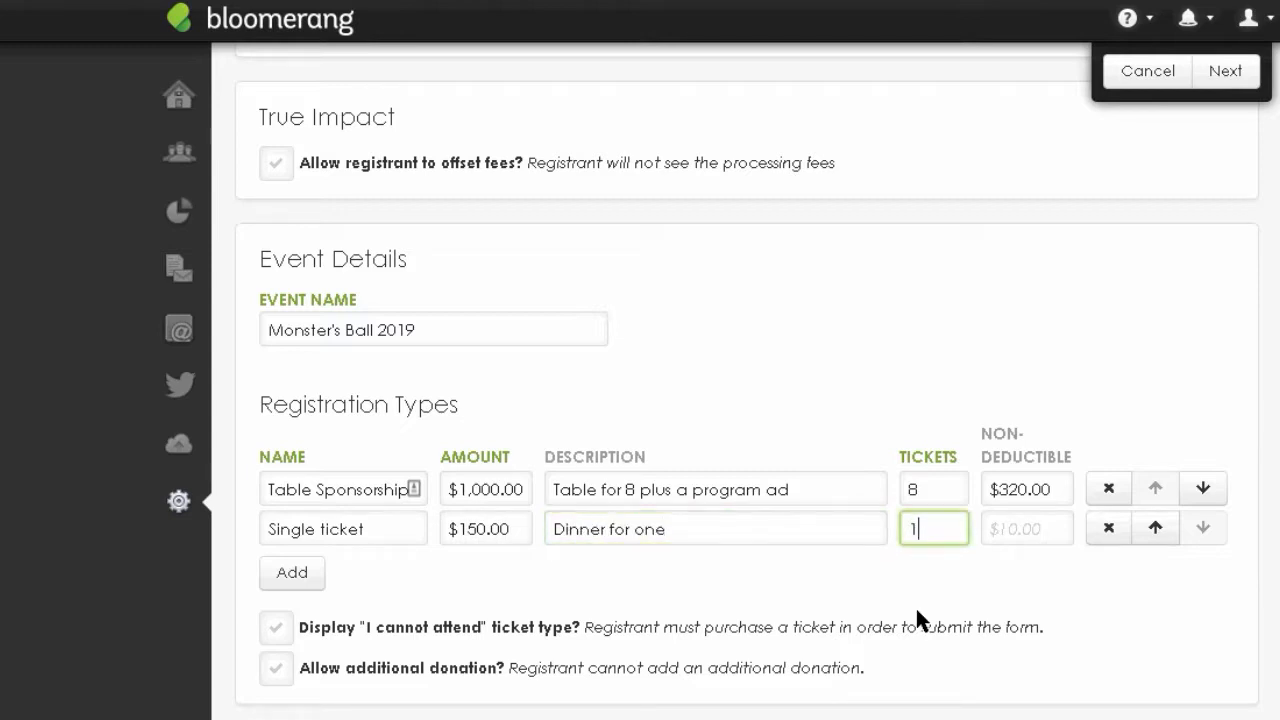
click(1017, 526)
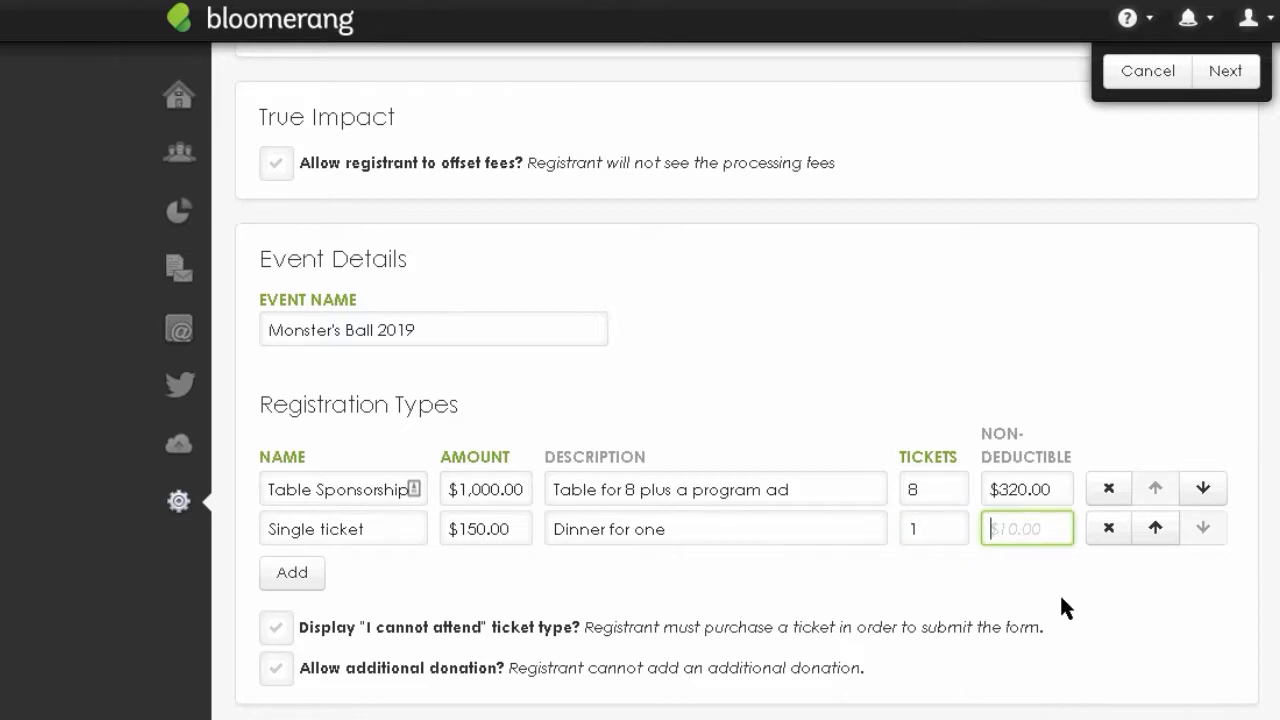
text(40)
click(1062, 598)
click(293, 580)
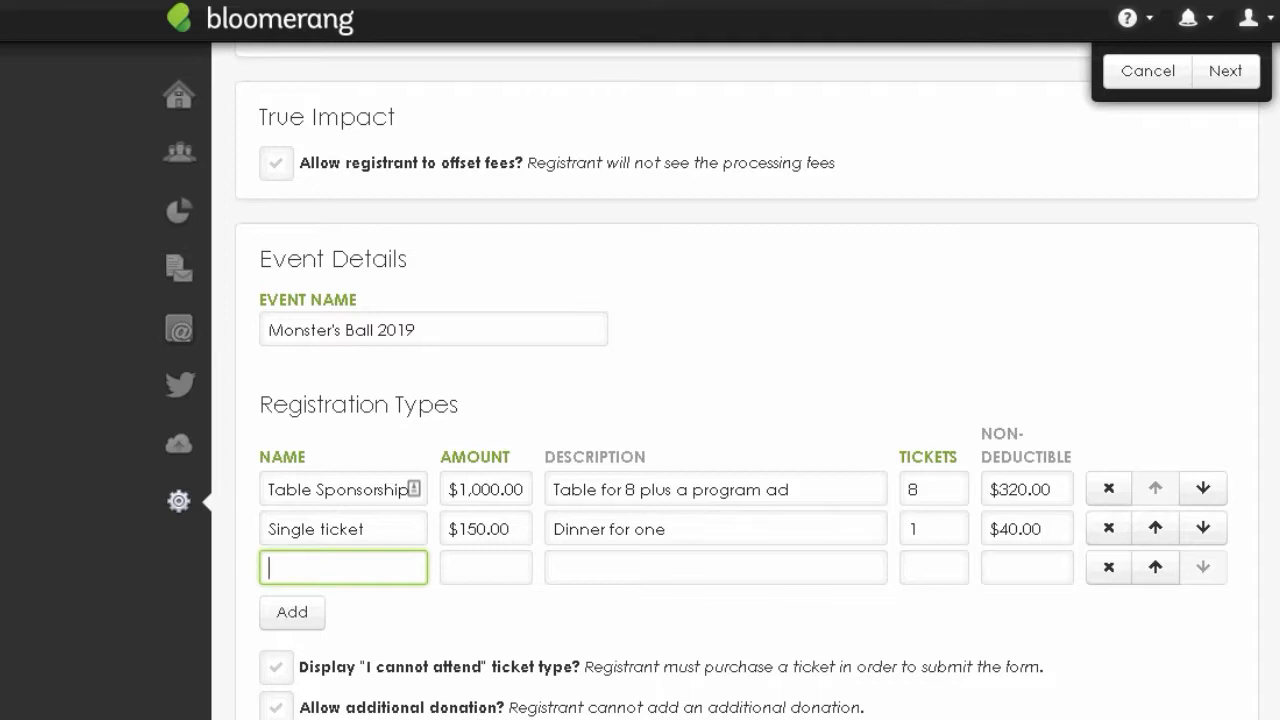
- Enter Program Ad at $250.00, 'full page ad in commemorative program', 0 tickets, 0 non-deductible
text(Program Ad)
click(470, 576)
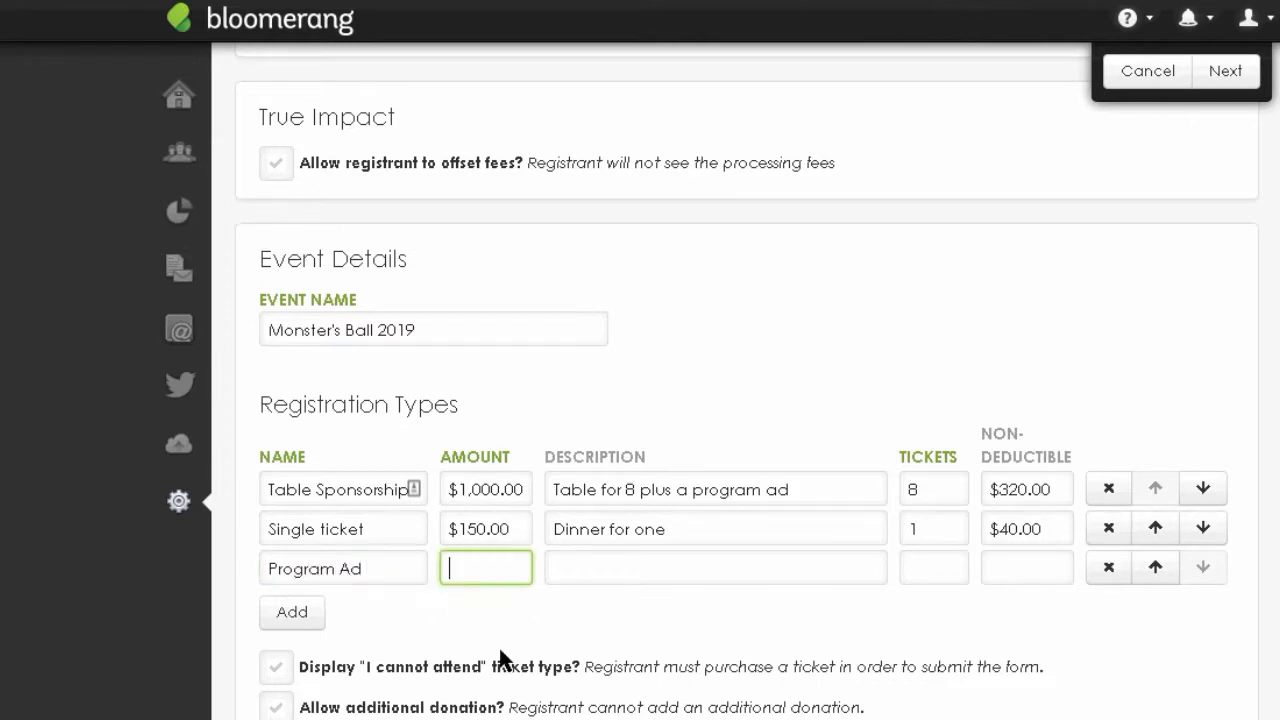
text(250)
click(600, 569)
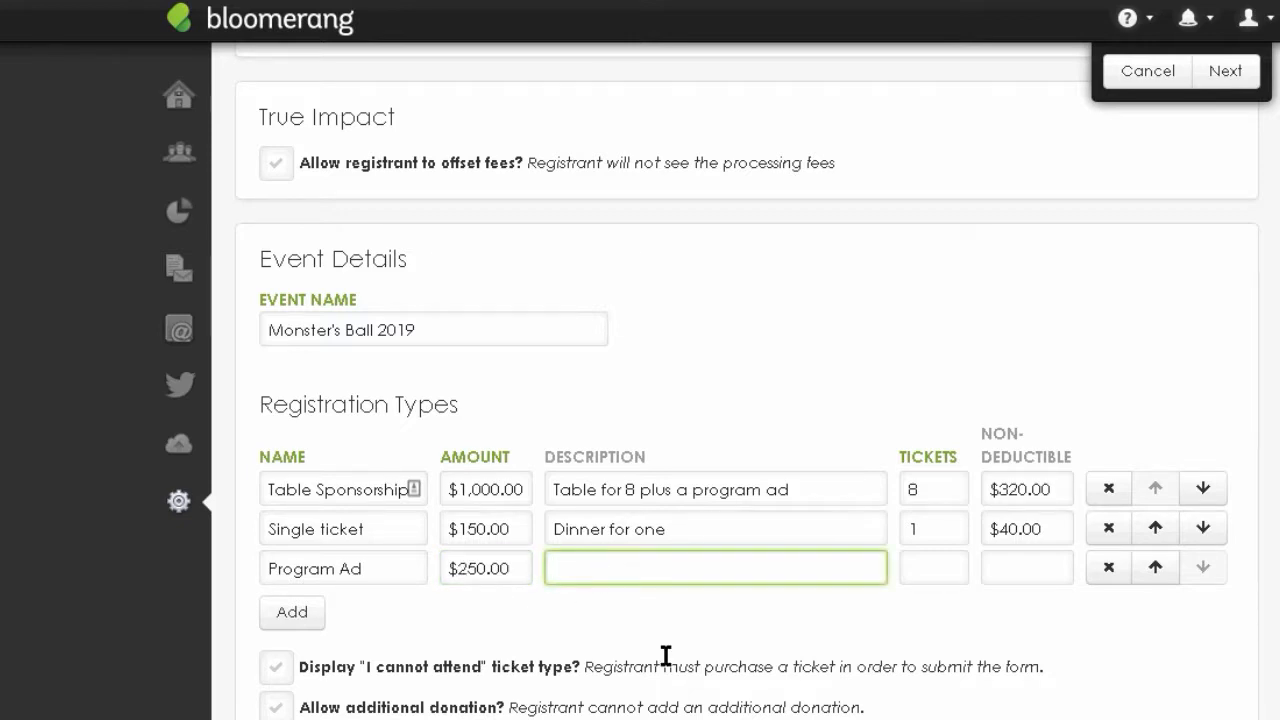
text(full page ad in commem)
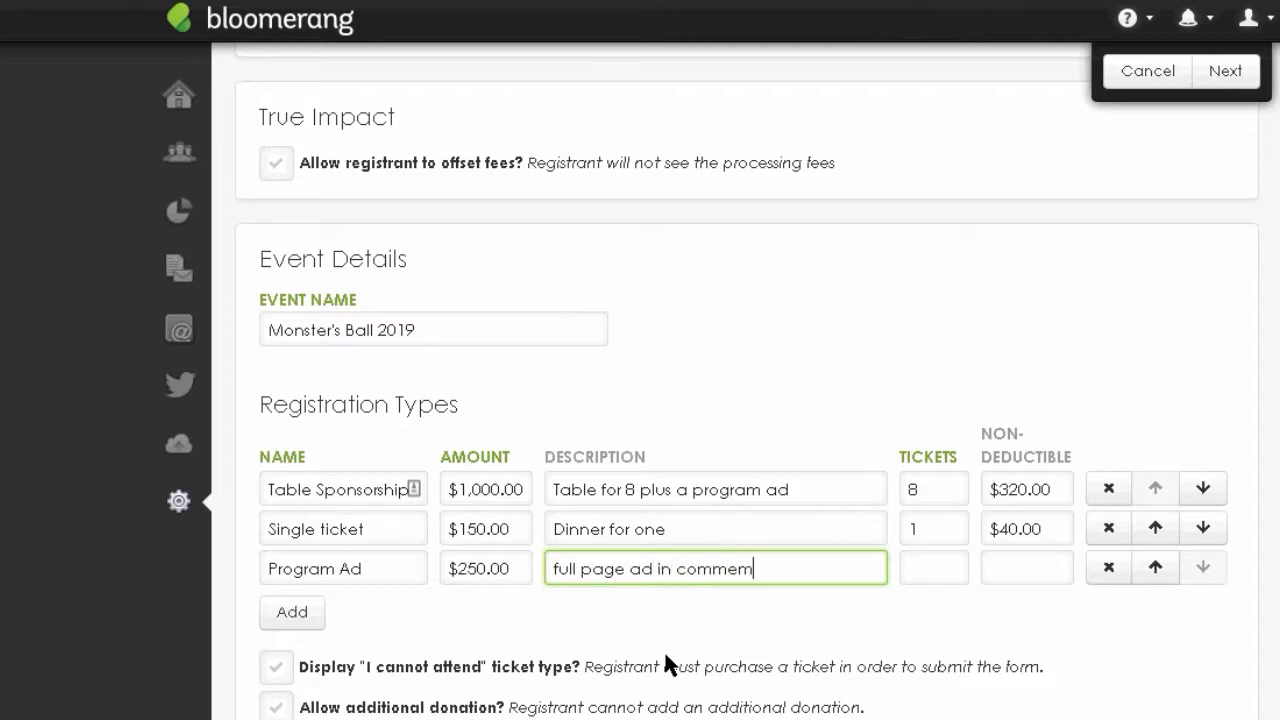
text(orative program)
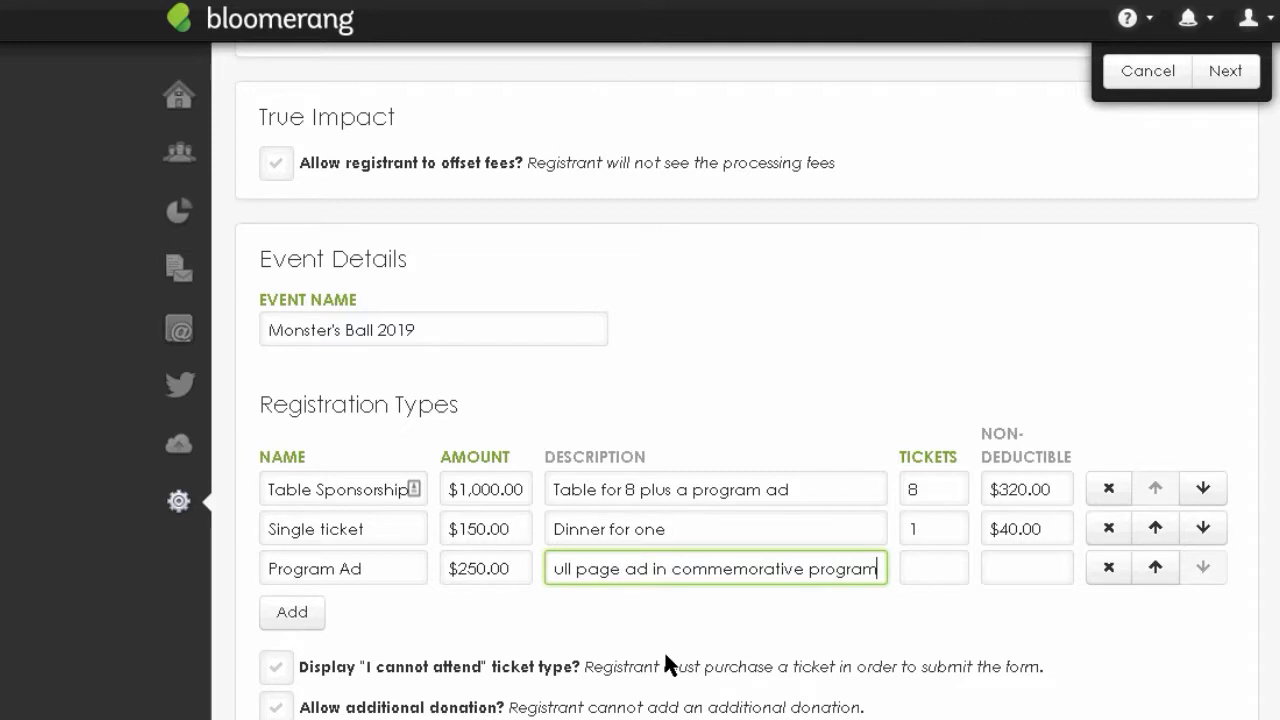
click(921, 565)
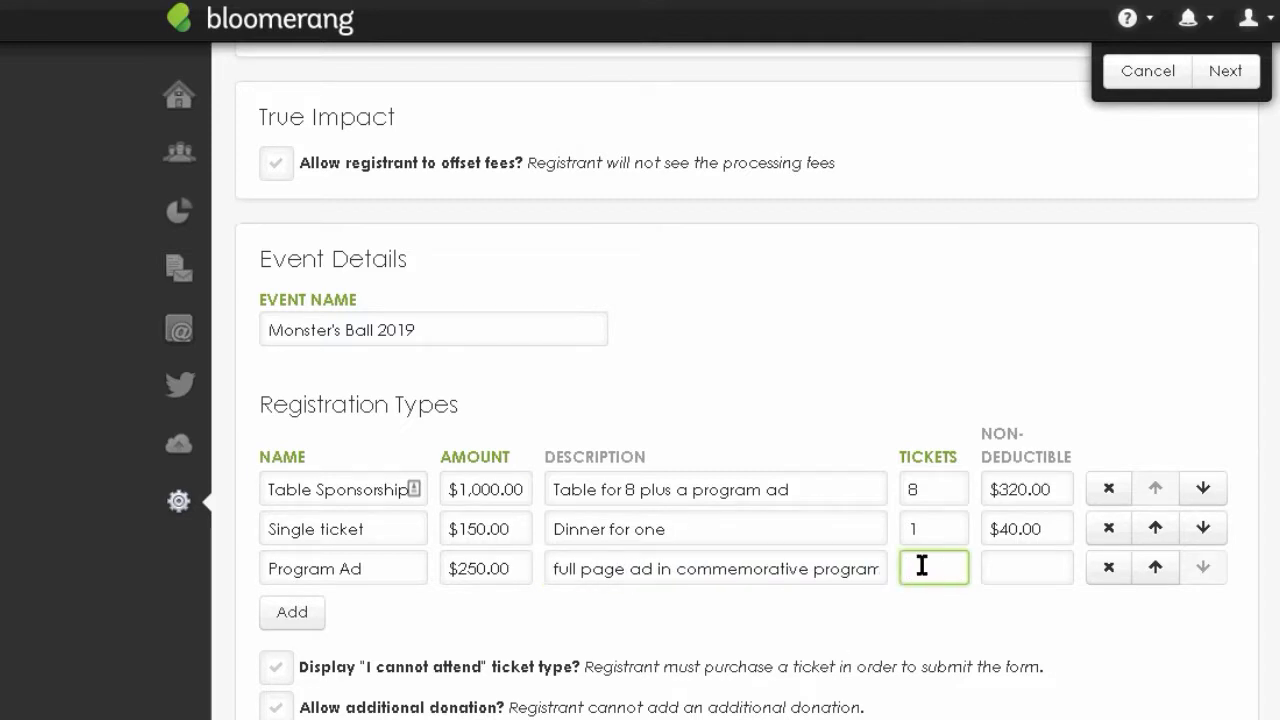
text(0)
click(1038, 578)
text(0)
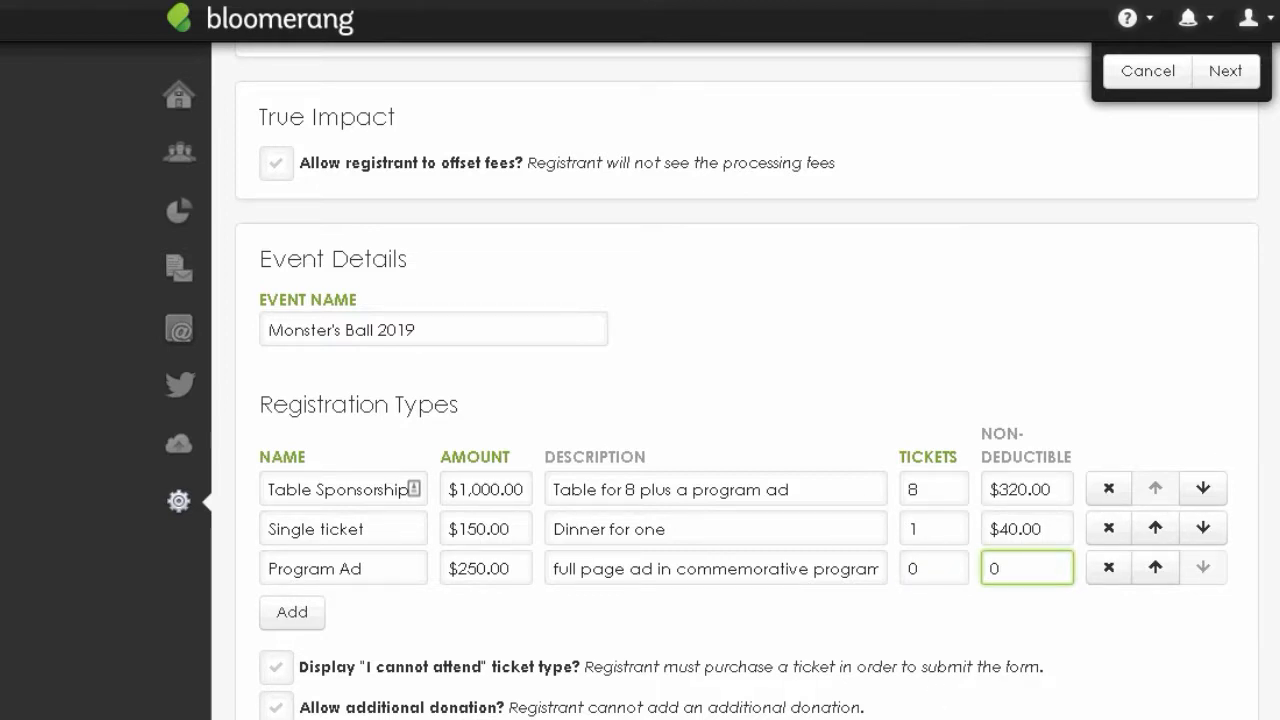
scroll(589, 487, down, 1)
scroll(320, 500, down, 3)
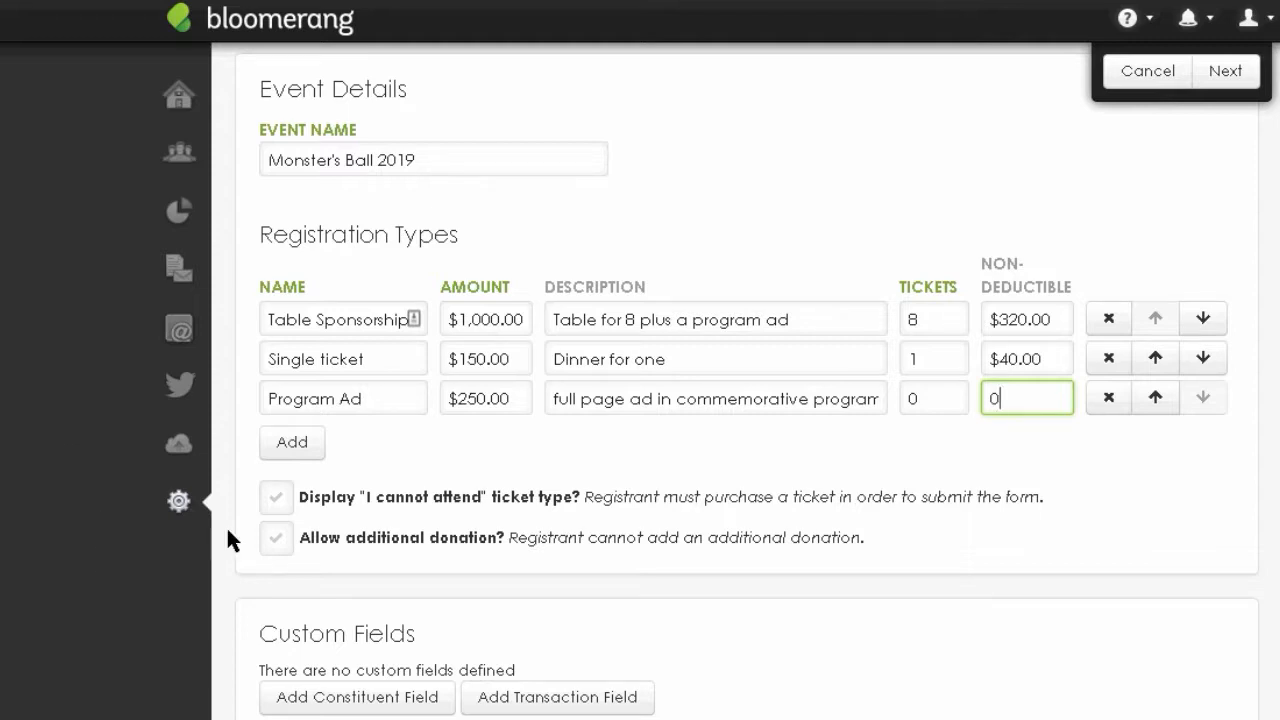
- Enable the 'I cannot attend' ticket type and the 'Allow additional donation' option
click(442, 481)
click(278, 494)
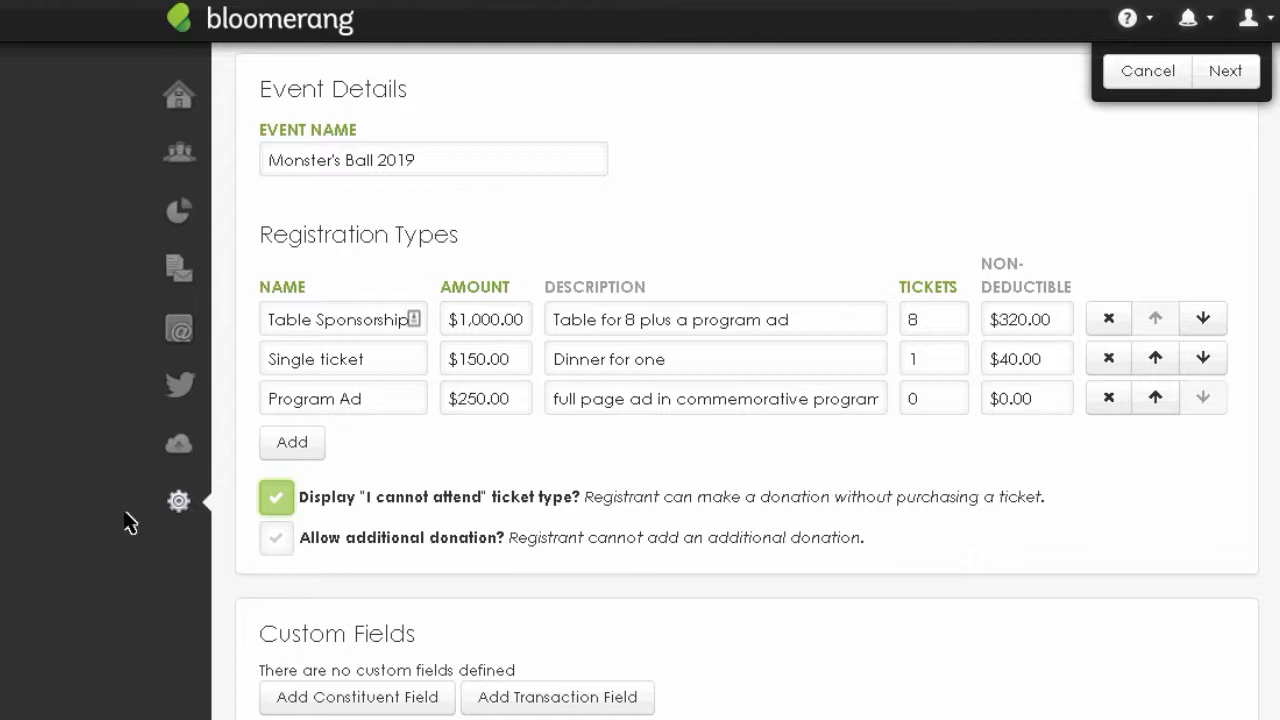
click(278, 540)
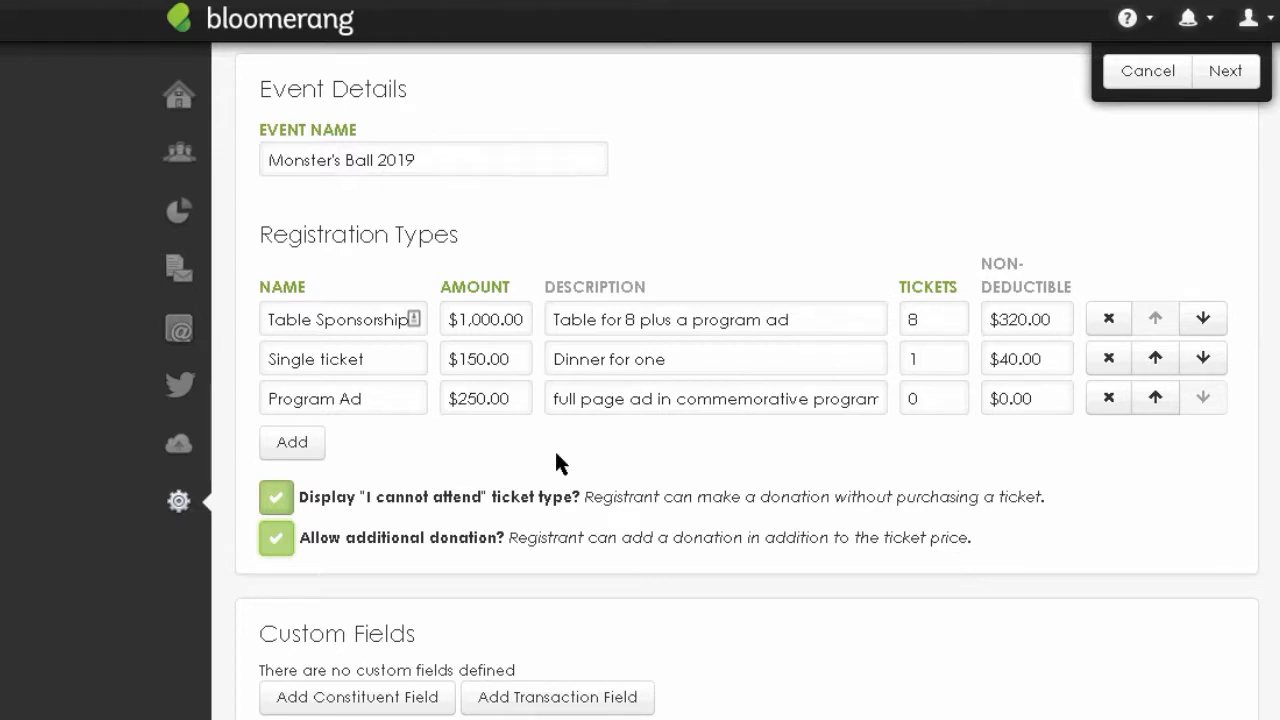
click(270, 538)
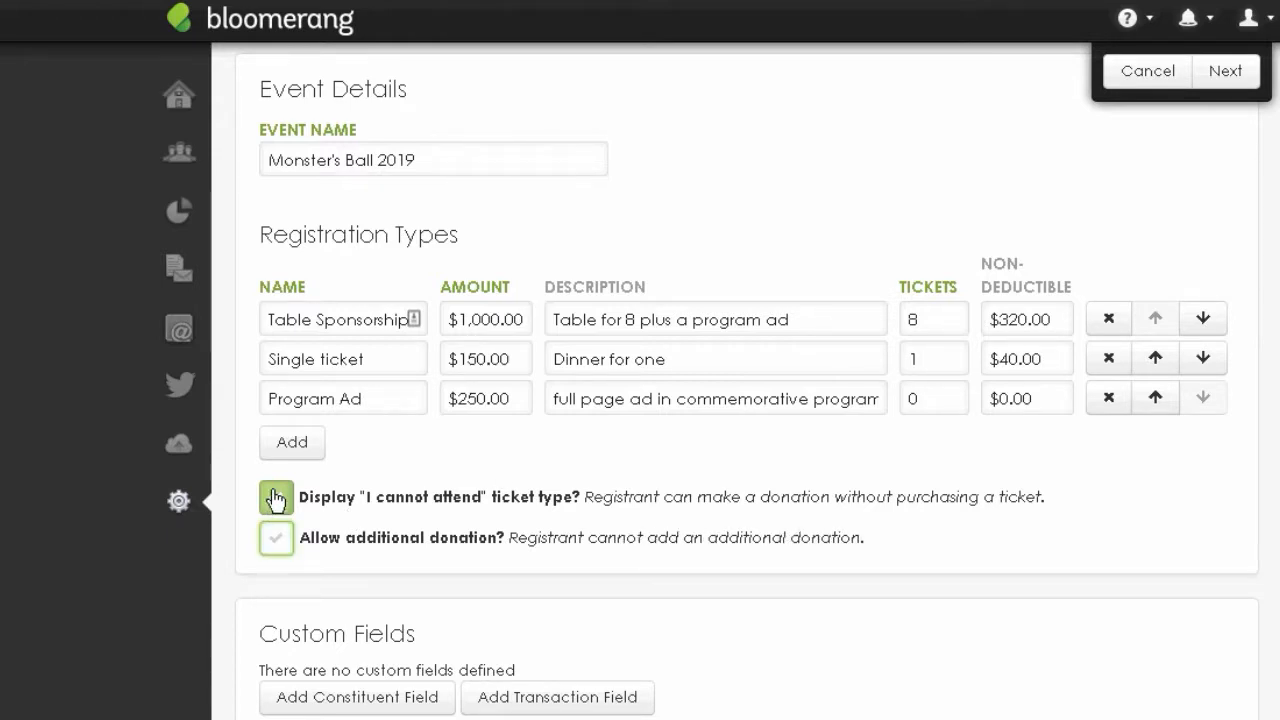
click(272, 541)
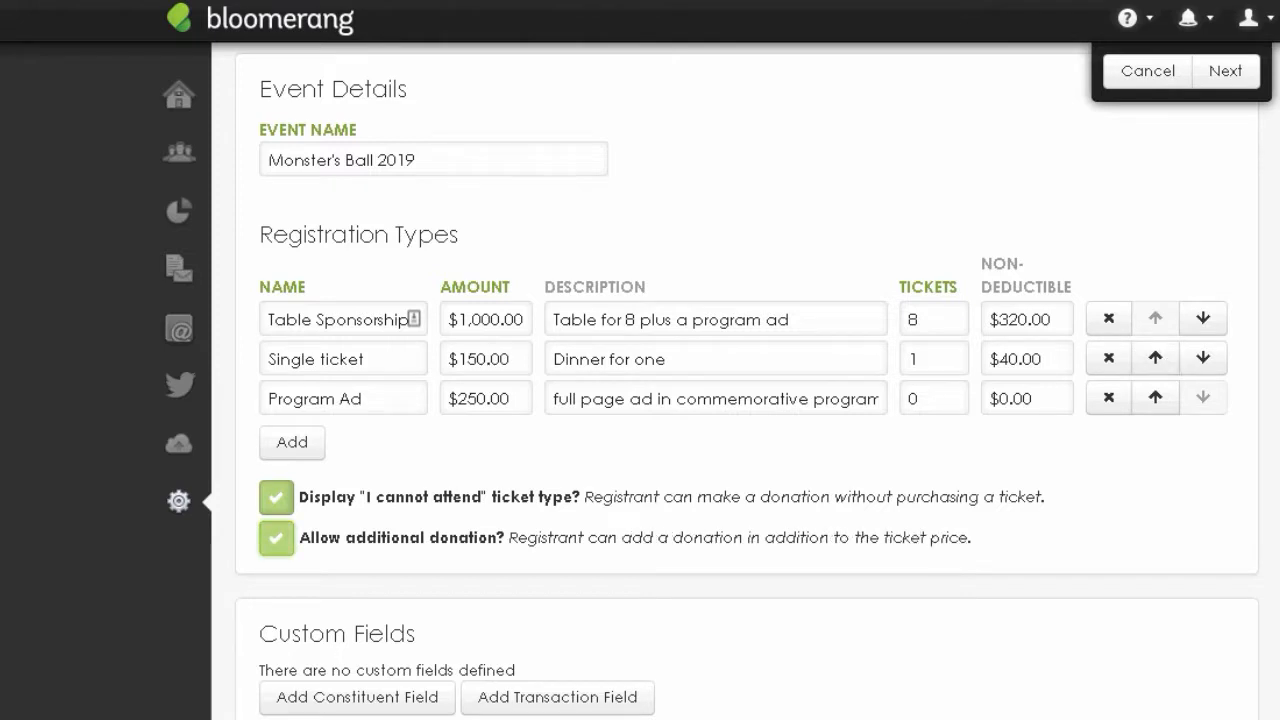
scroll(972, 621, down, 2)
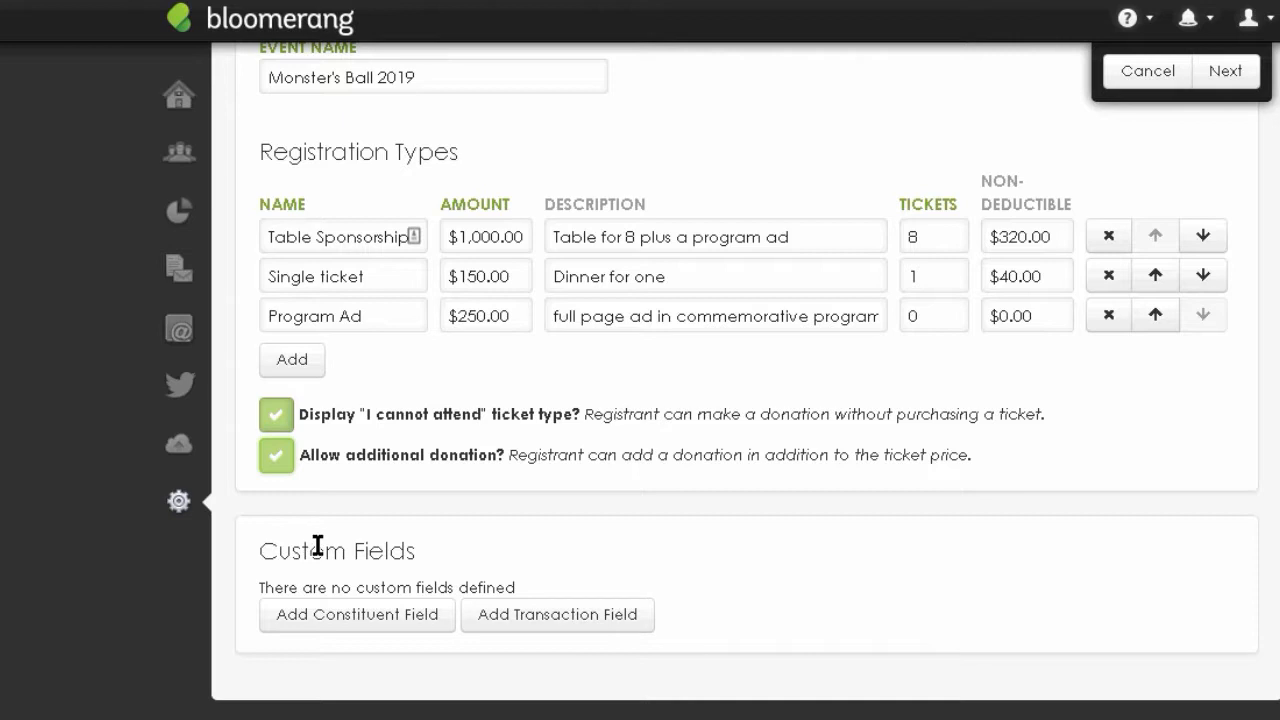
- Add Number of Gala Tickets and a second transaction field set to Guest Name(s)
click(580, 625)
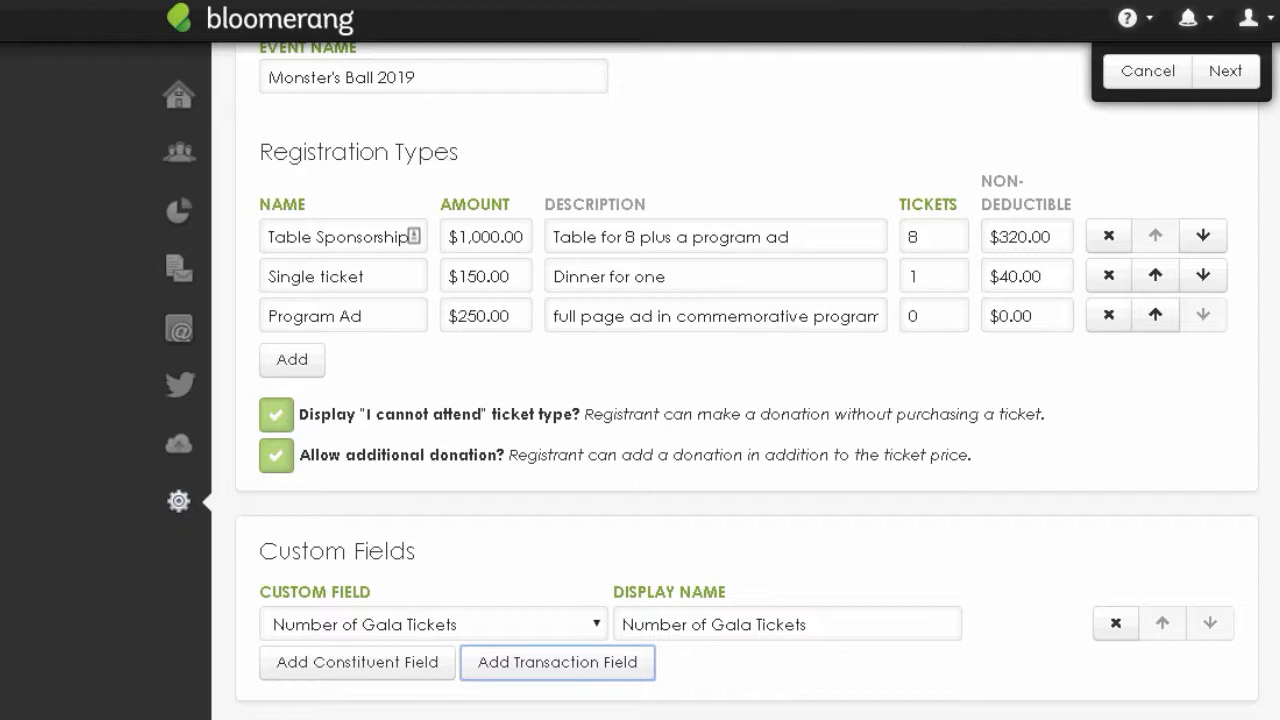
scroll(745, 380, down, 1)
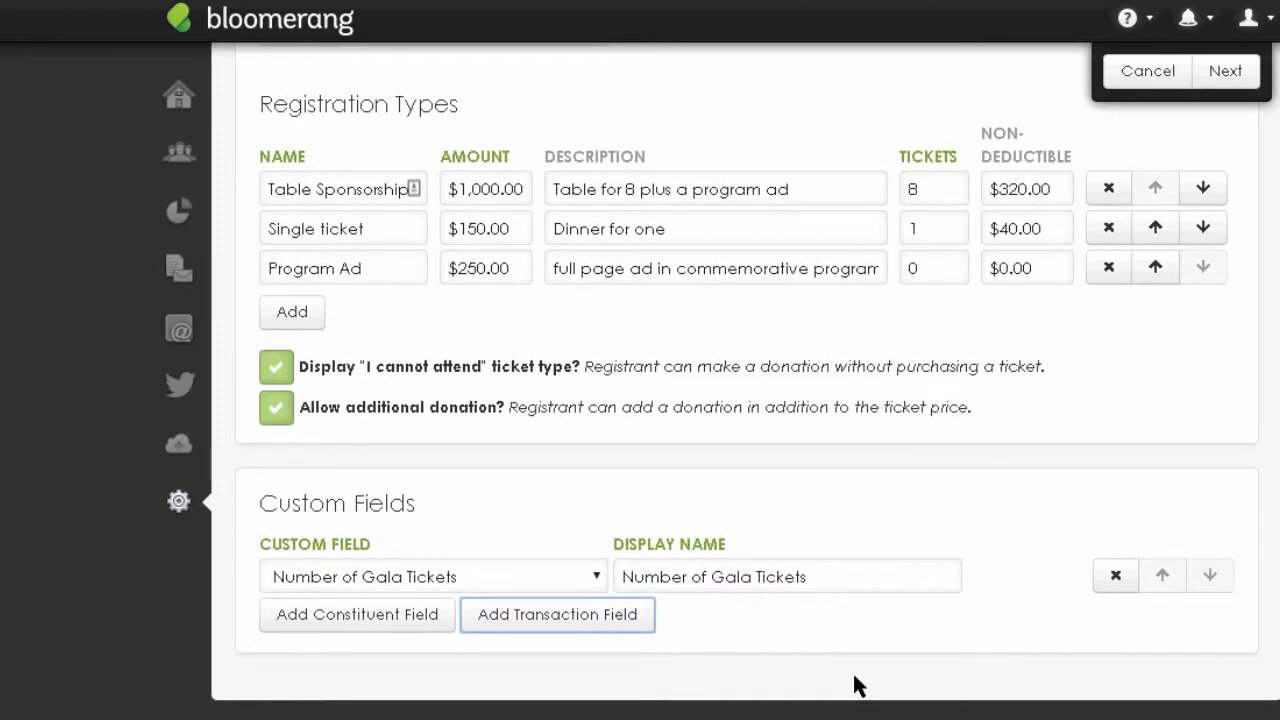
click(515, 617)
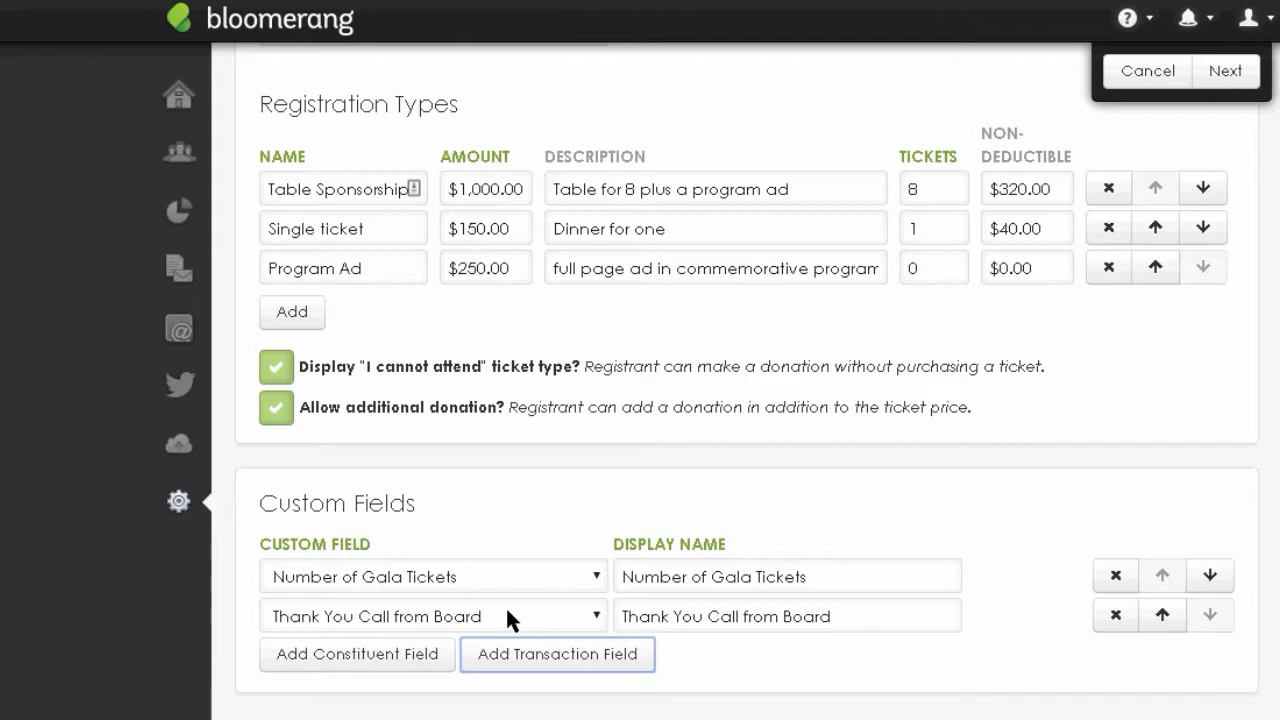
click(596, 617)
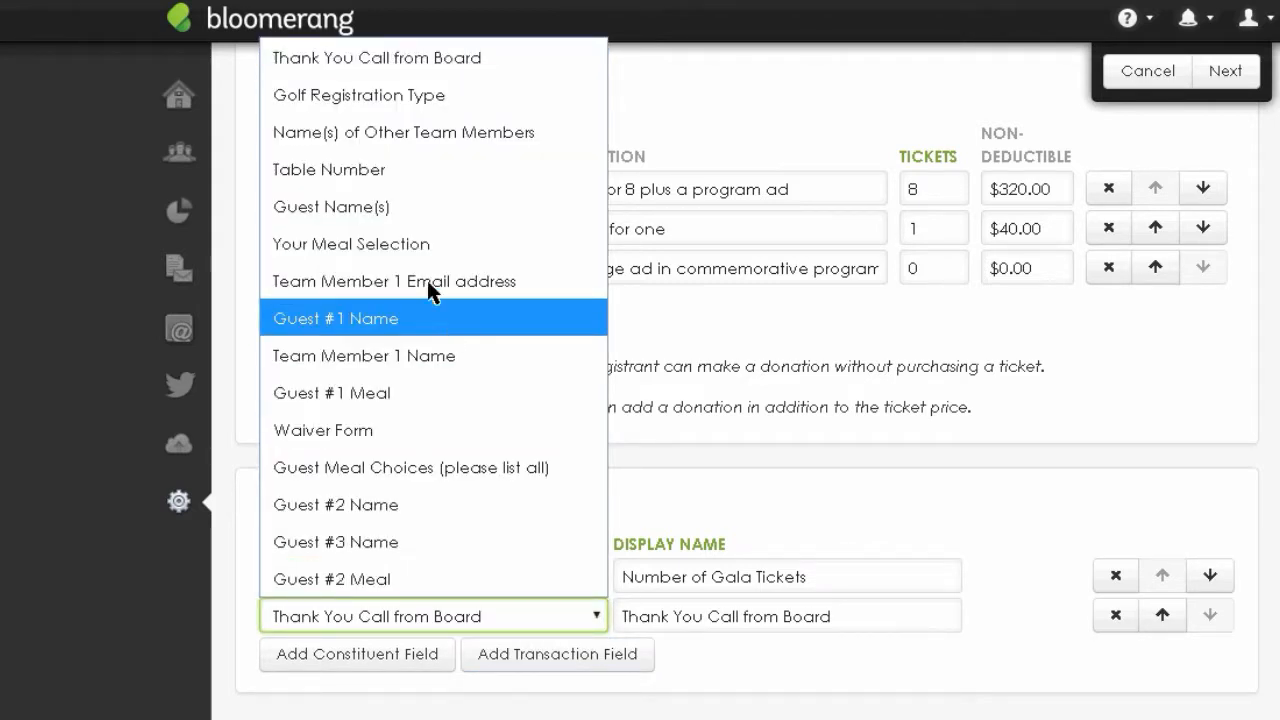
click(347, 207)
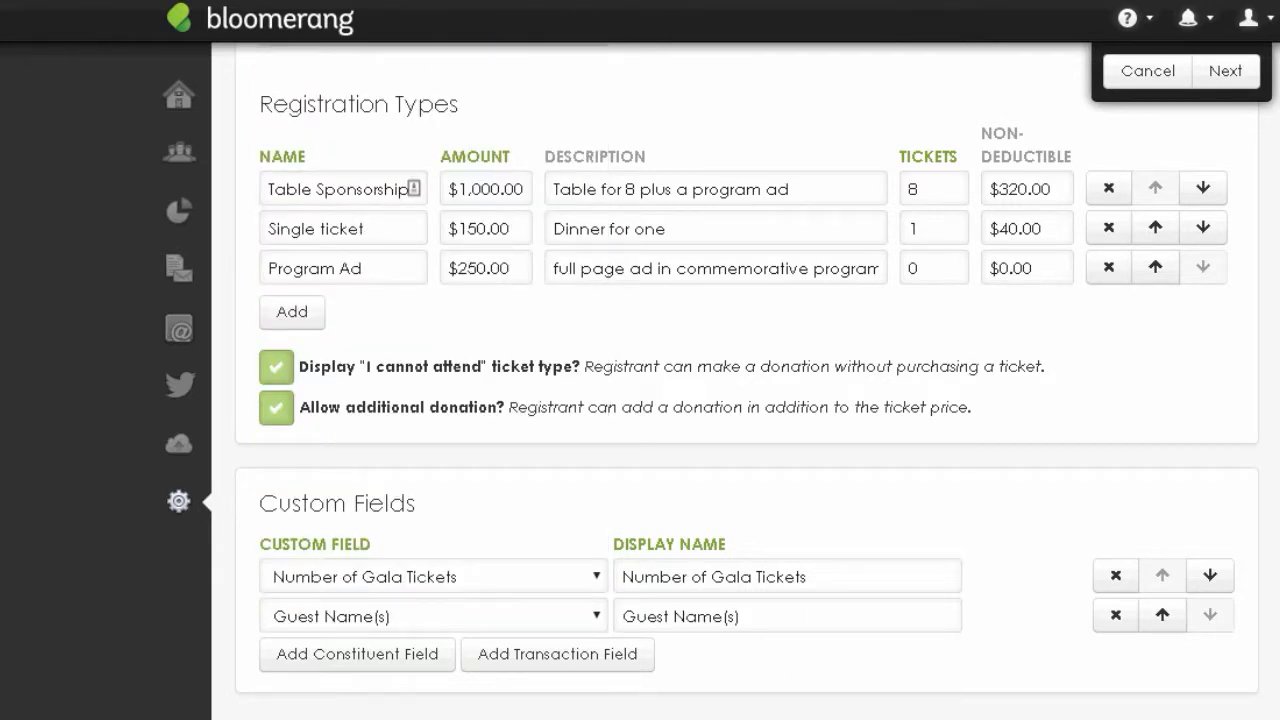
scroll(1109, 708, down, 1)
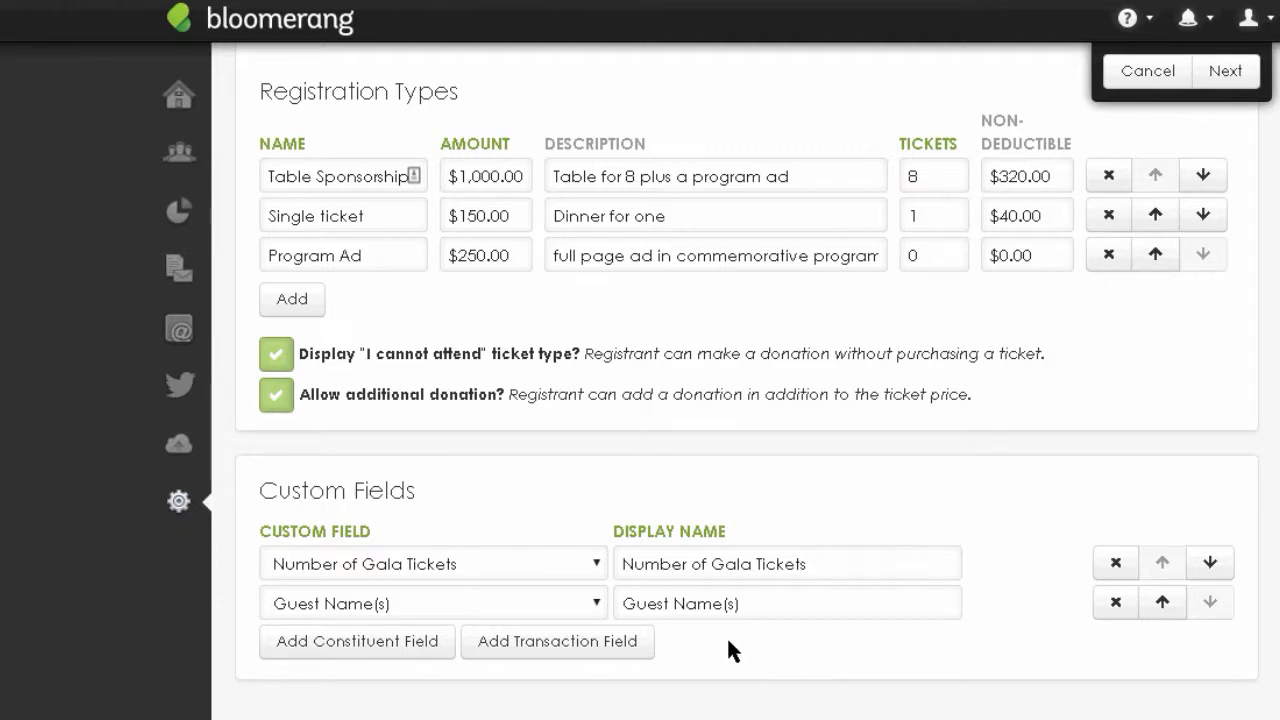
- Add a third constituent custom field set to Guest #1 Name
click(415, 650)
click(592, 646)
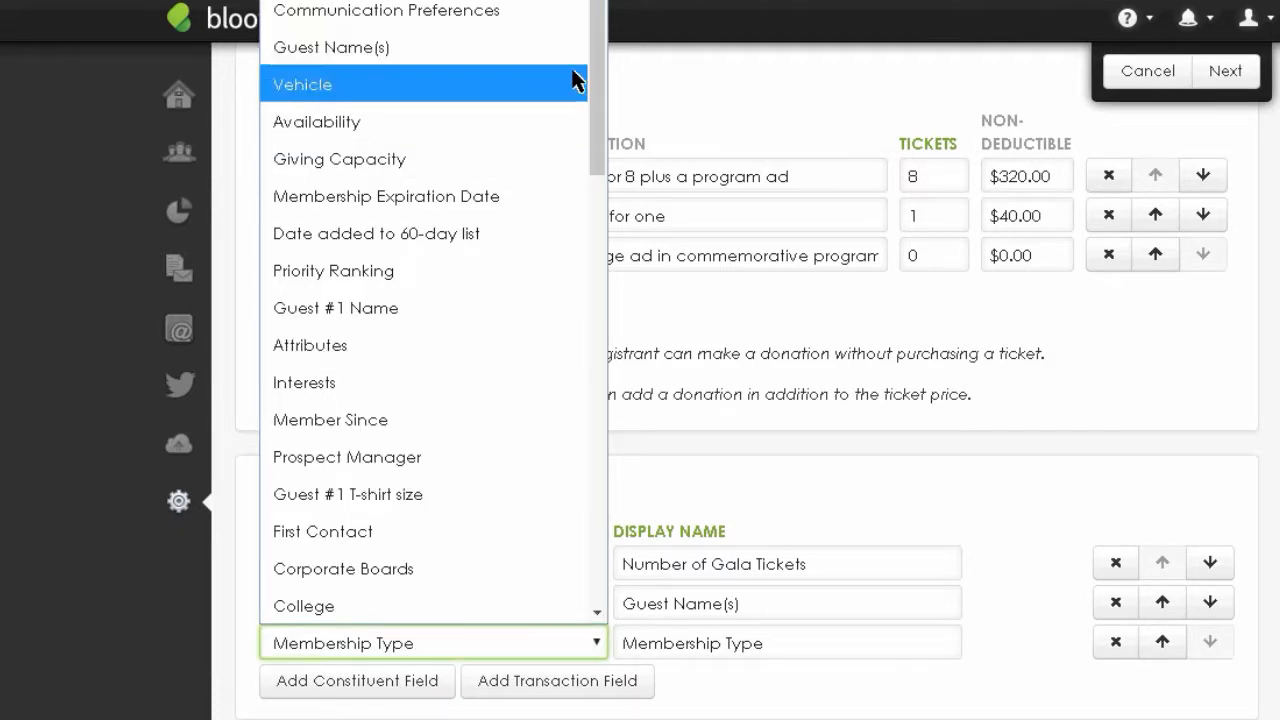
drag(600, 80, 562, 541)
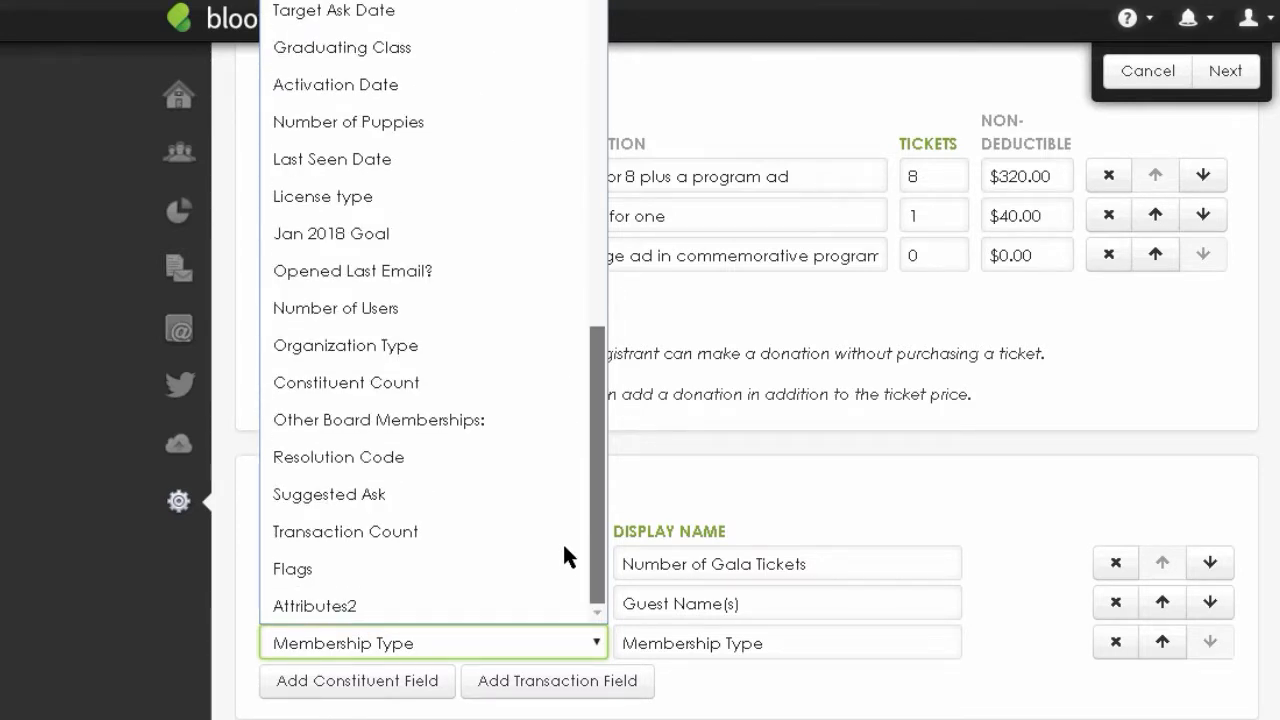
drag(600, 434, 609, 161)
click(384, 132)
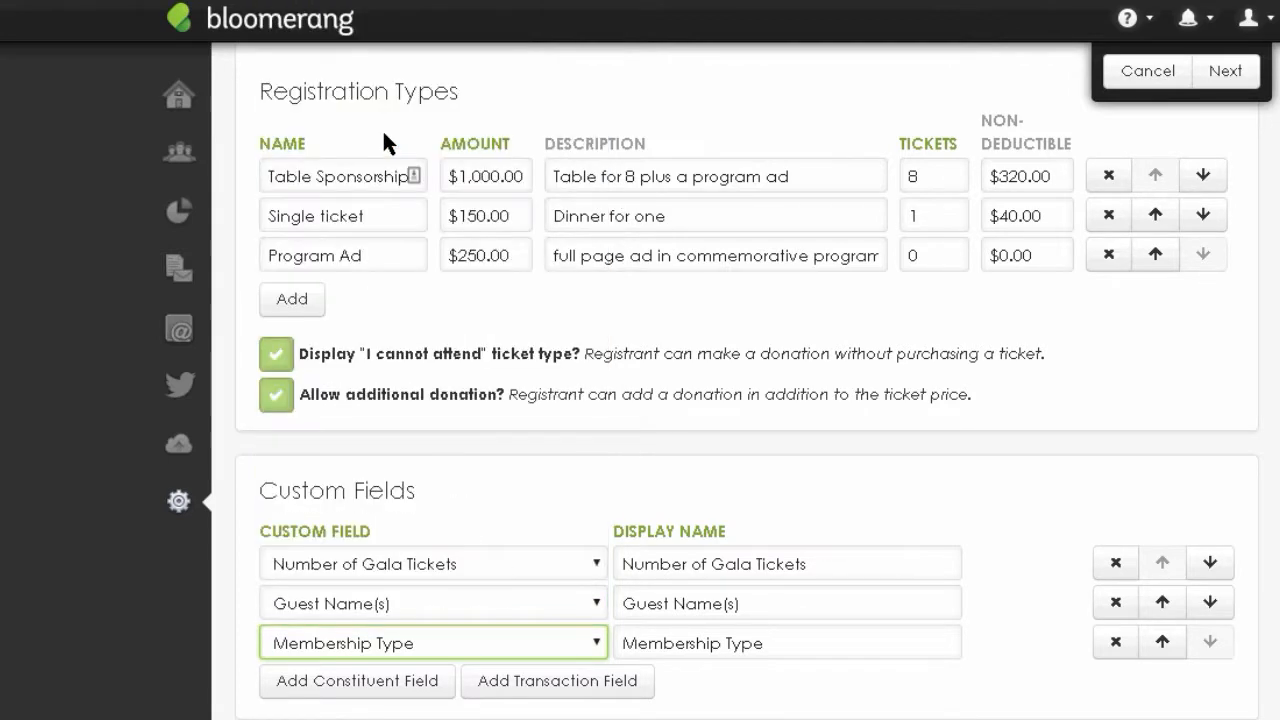
- Add a fourth constituent custom field set to Membership Type
click(382, 682)
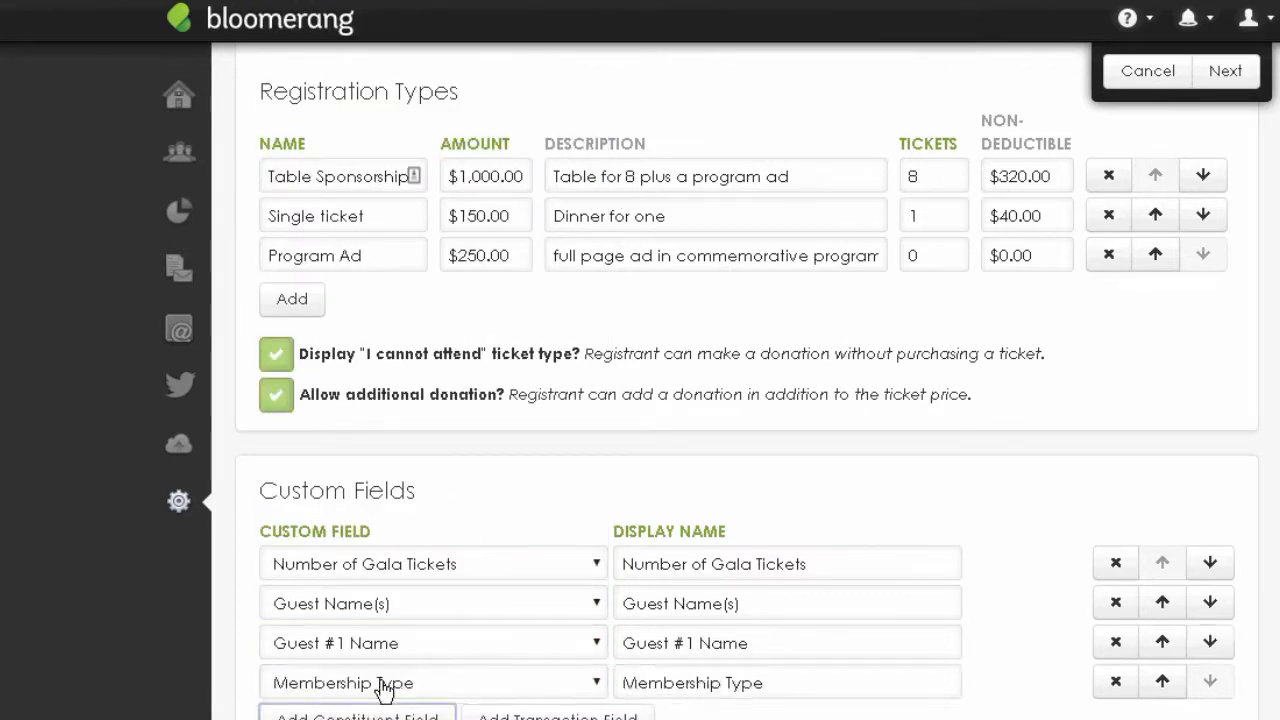
click(410, 682)
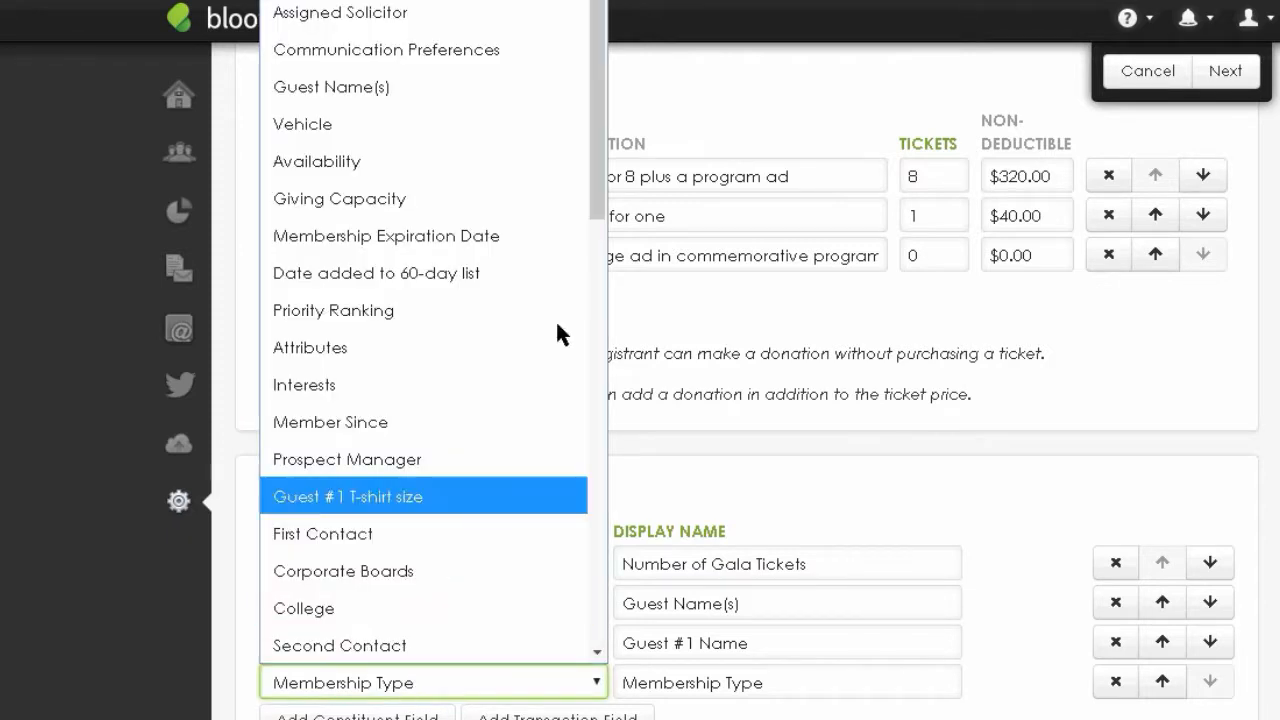
drag(589, 175, 564, 626)
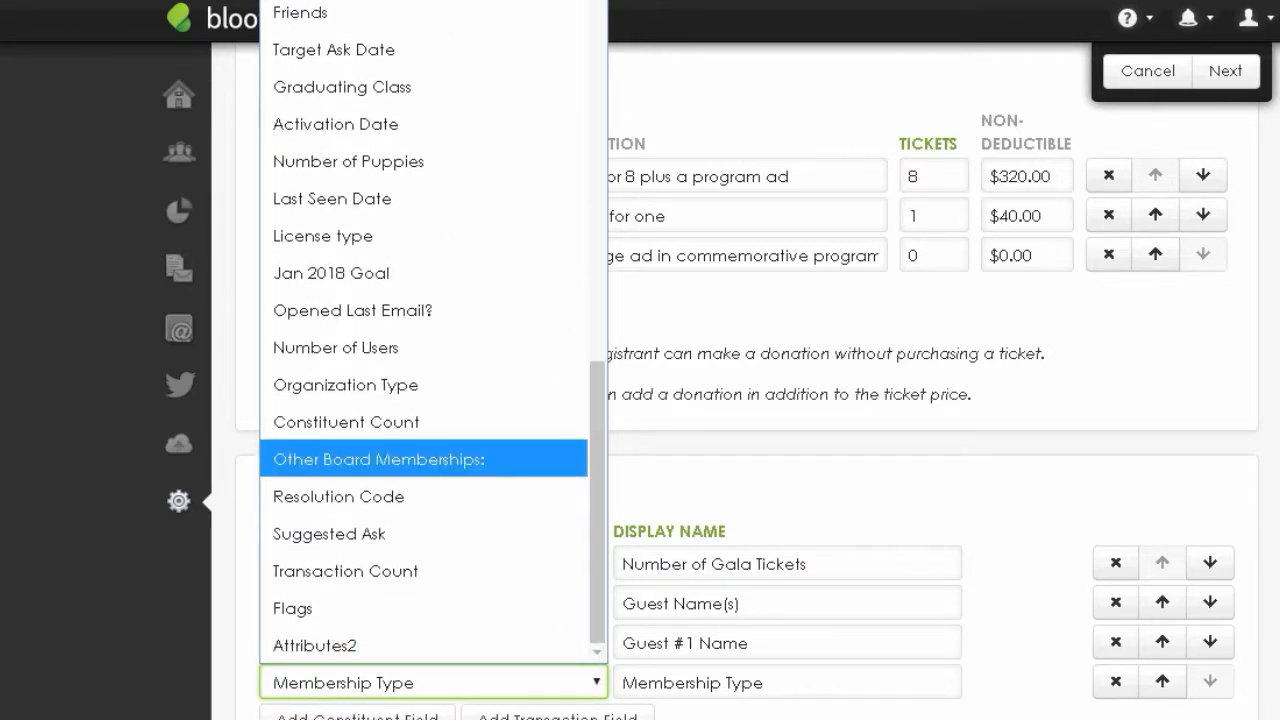
click(62, 346)
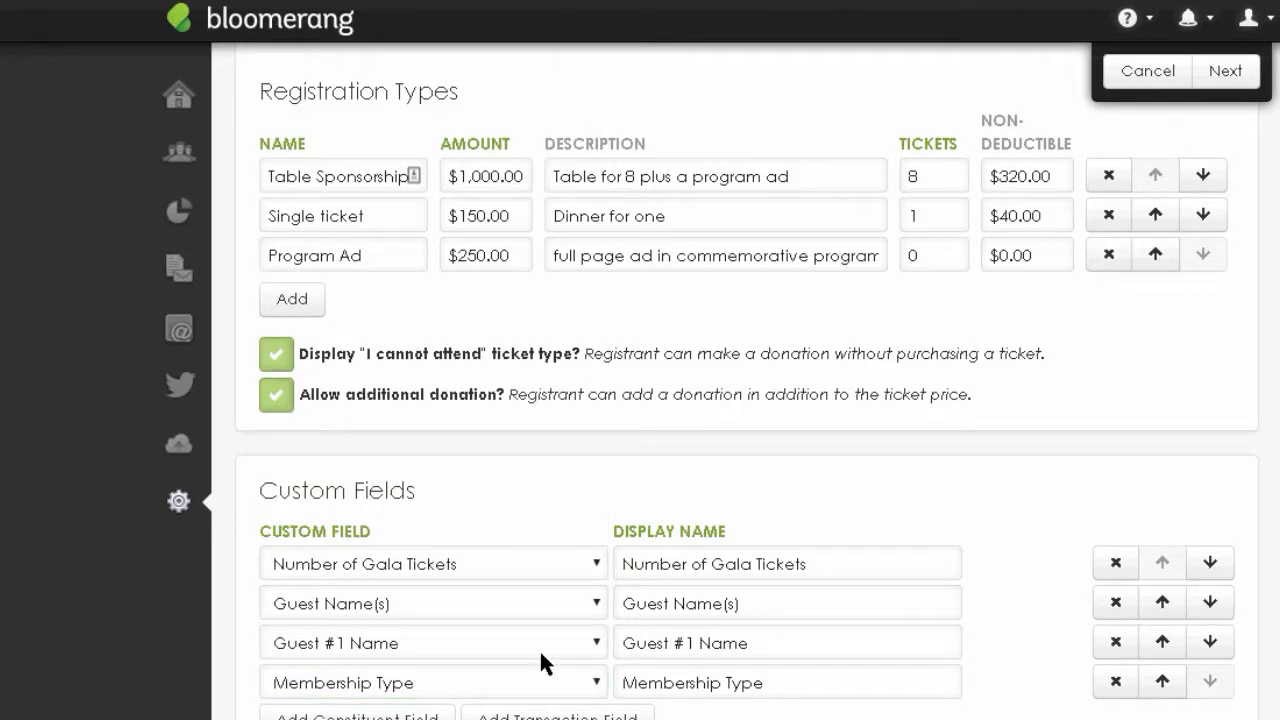
- Advance to Step 2 of 3 and review the Appeal (Monster's Ball 2019) and Fund lists
click(1222, 72)
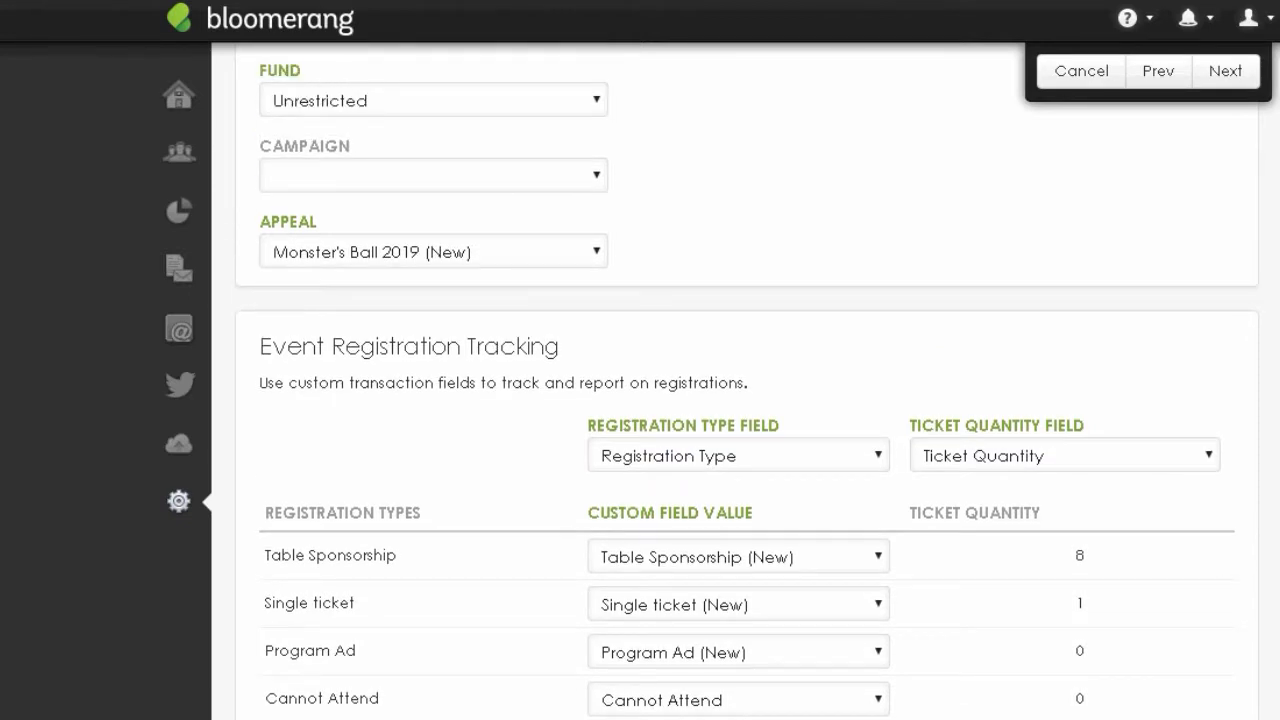
scroll(745, 380, down, 1)
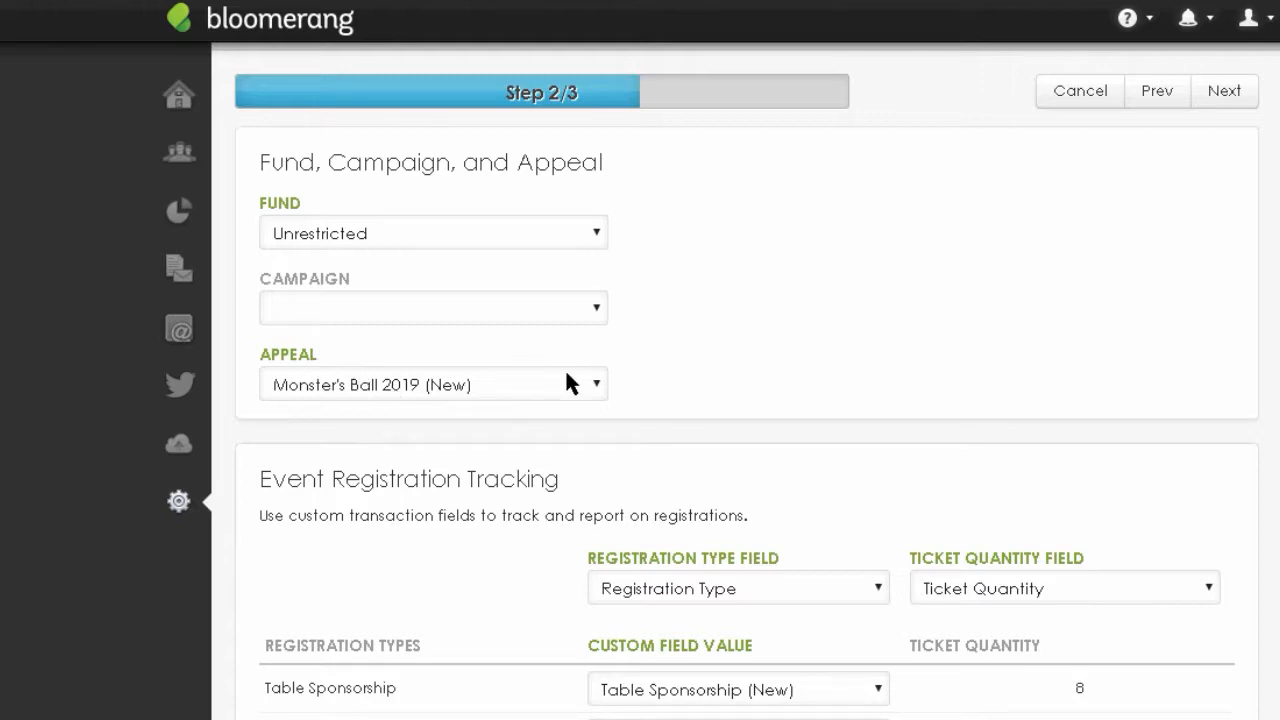
click(598, 390)
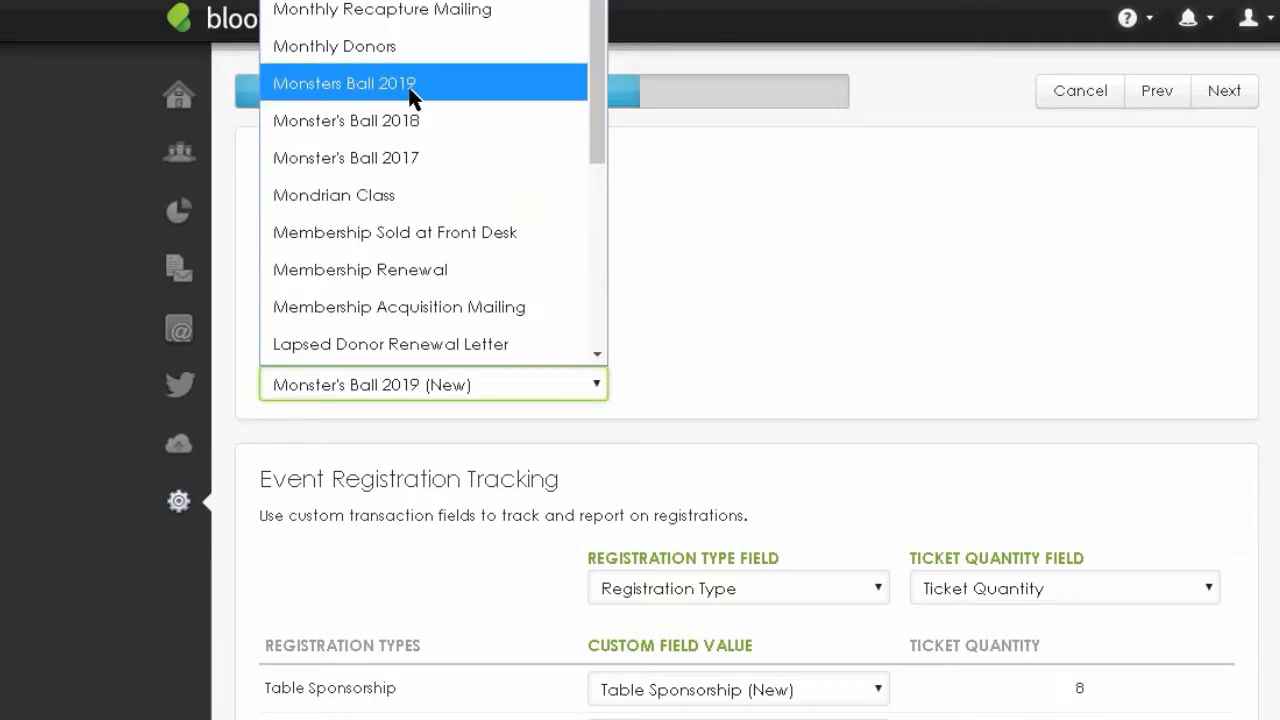
drag(600, 103, 582, 213)
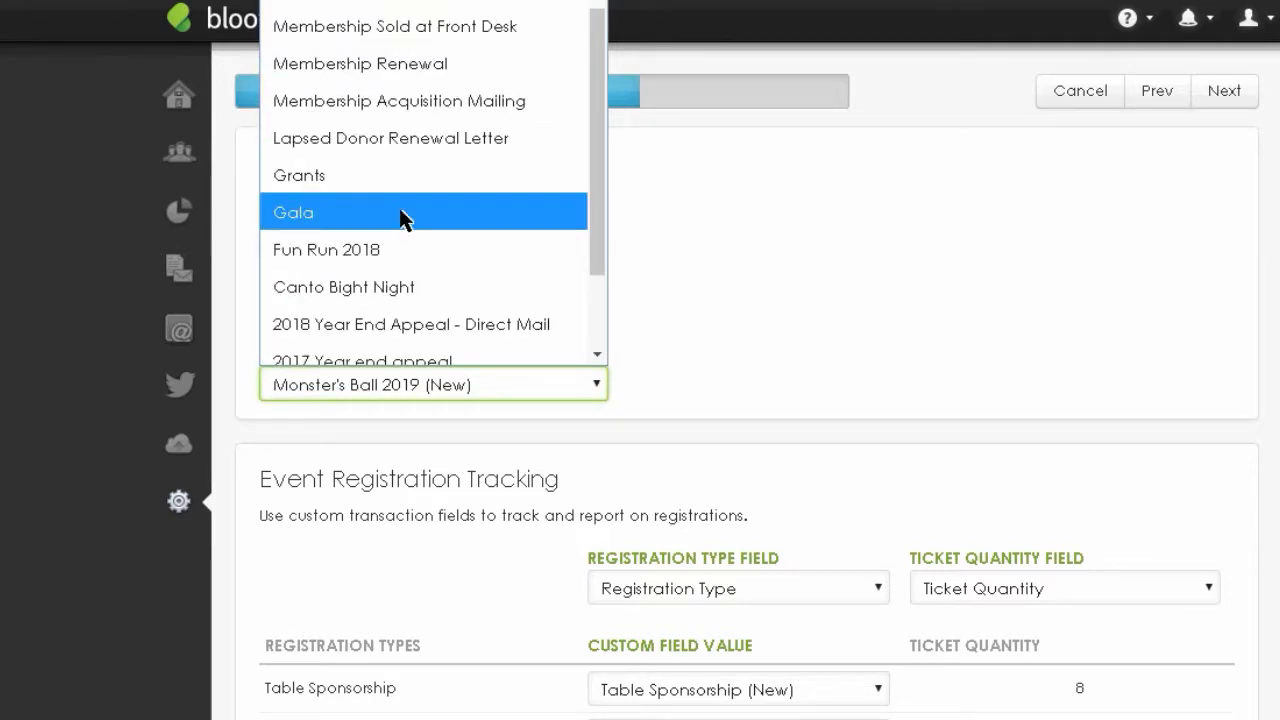
key(Escape)
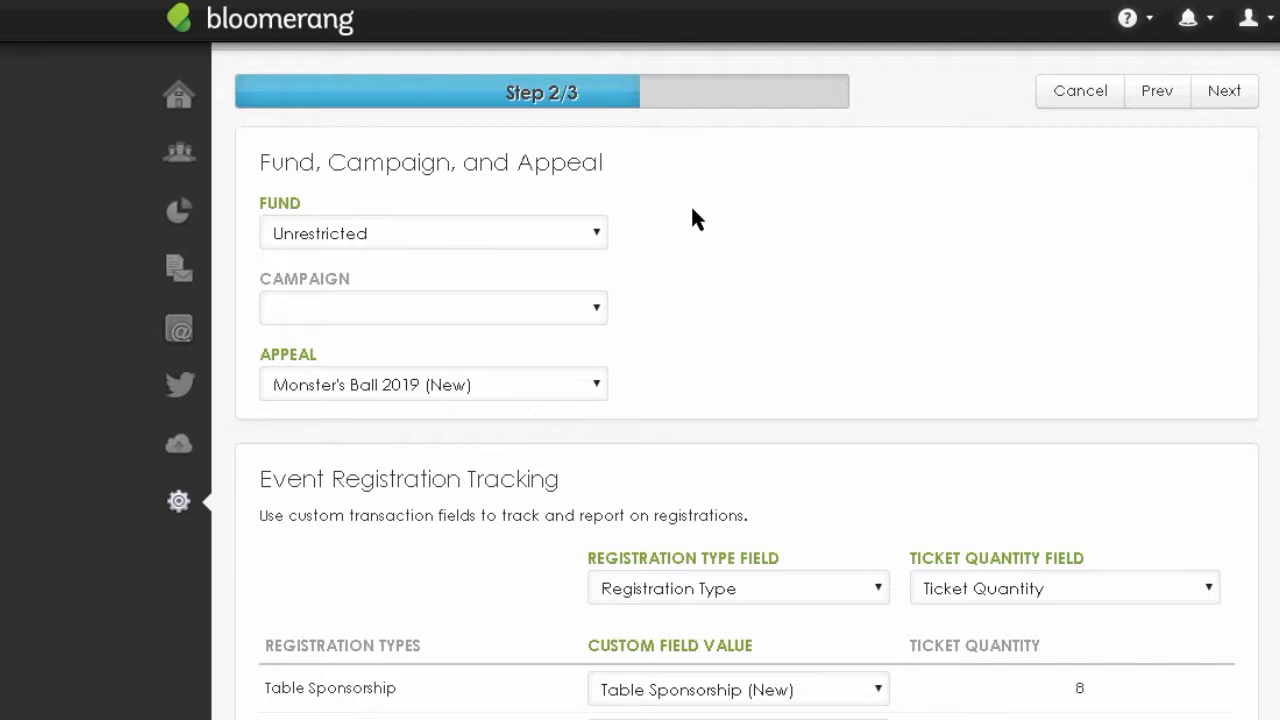
click(451, 236)
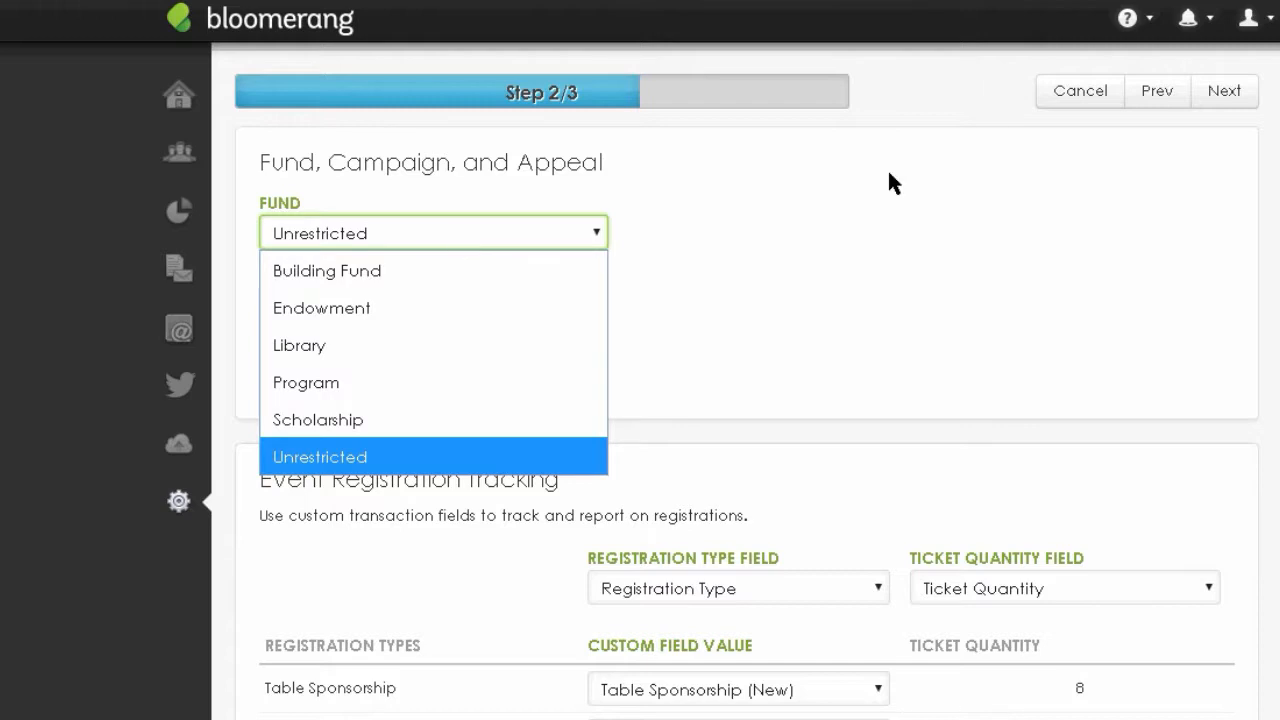
- Keep the fund as Unrestricted after briefly trying Scholarship
click(892, 183)
click(445, 245)
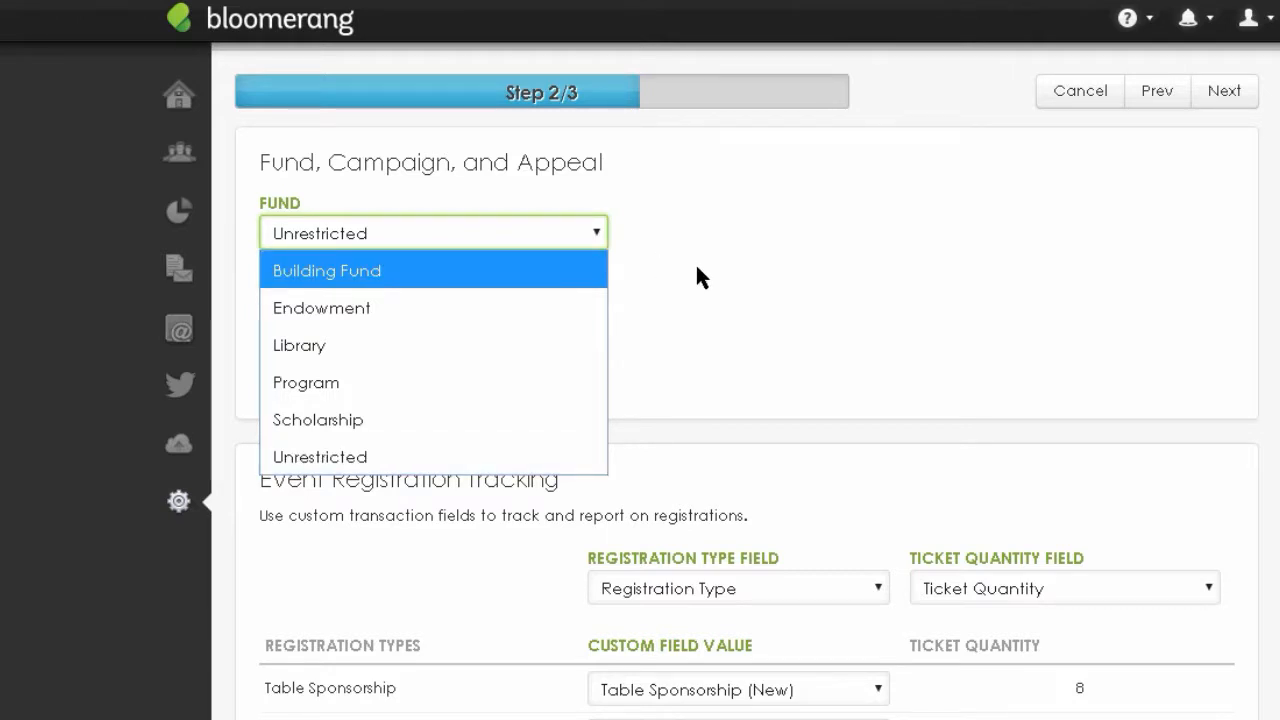
click(311, 420)
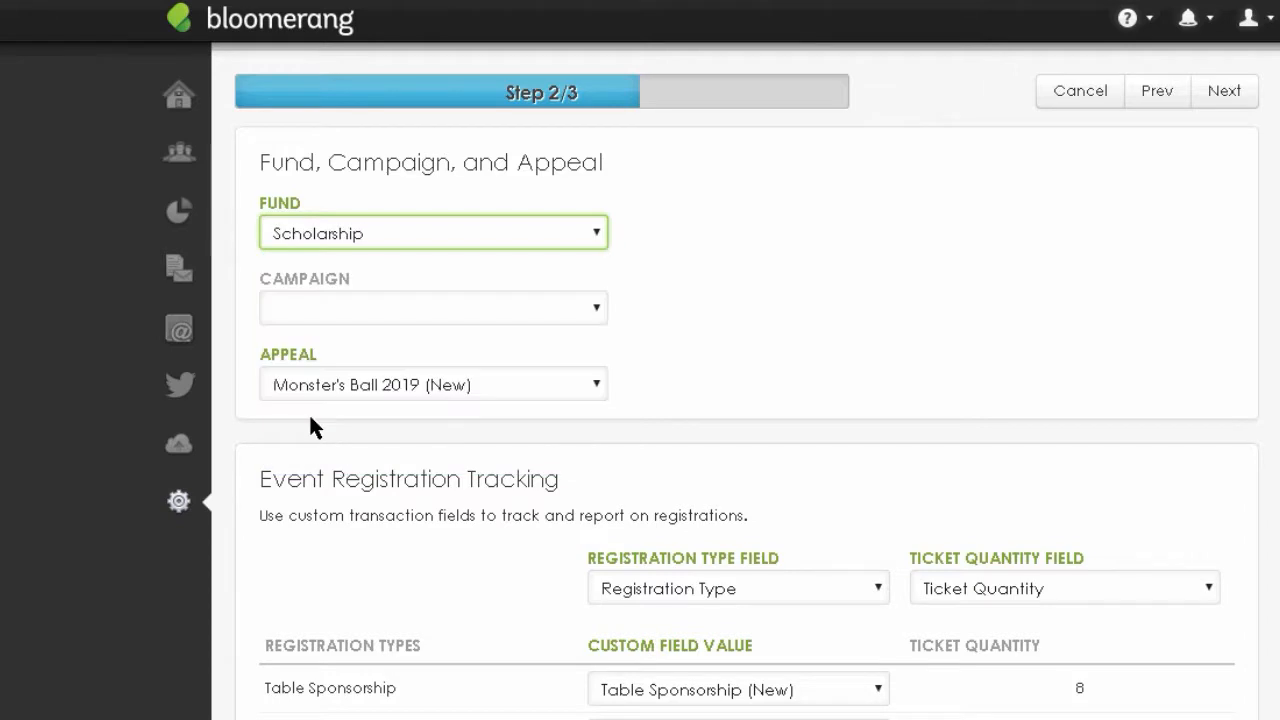
click(598, 234)
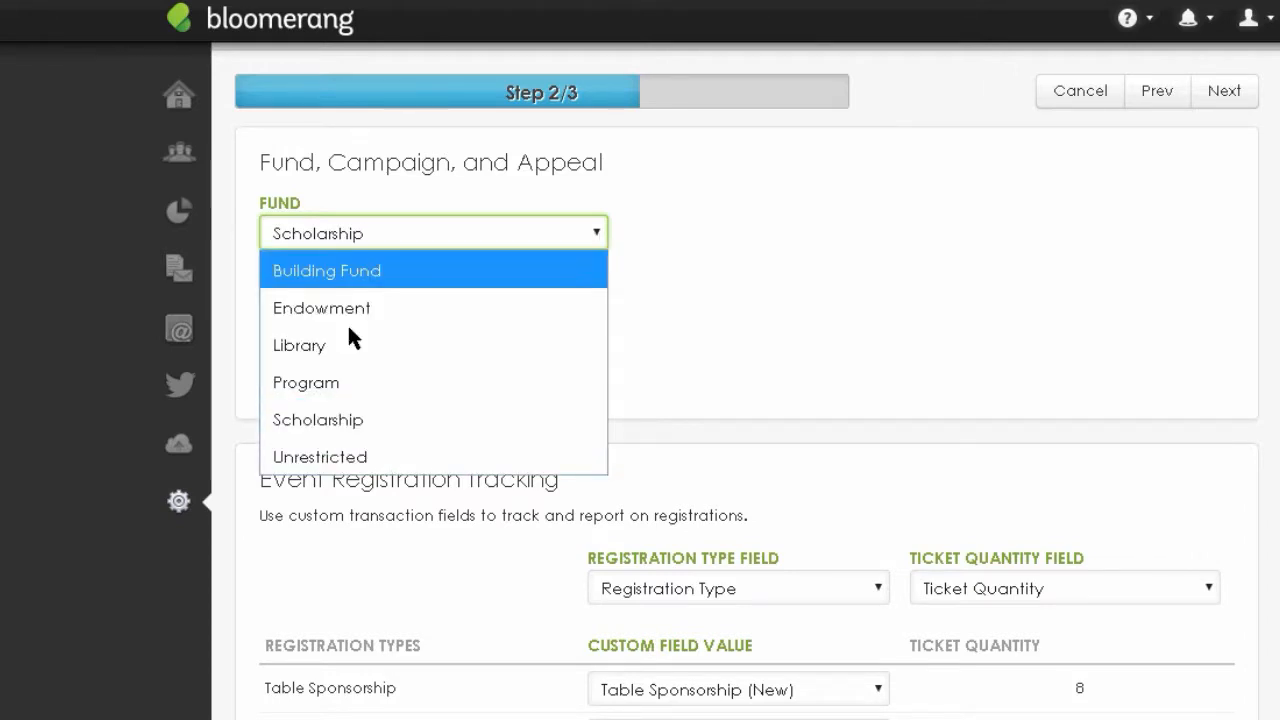
click(322, 456)
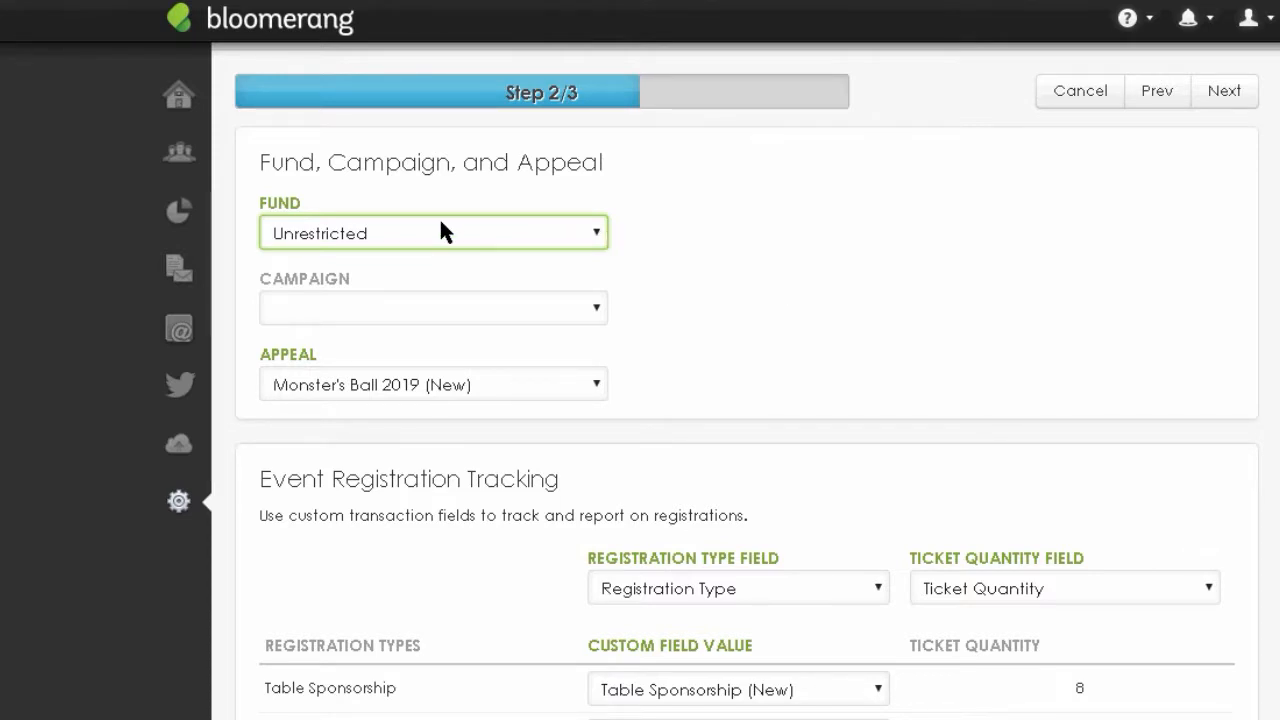
click(599, 232)
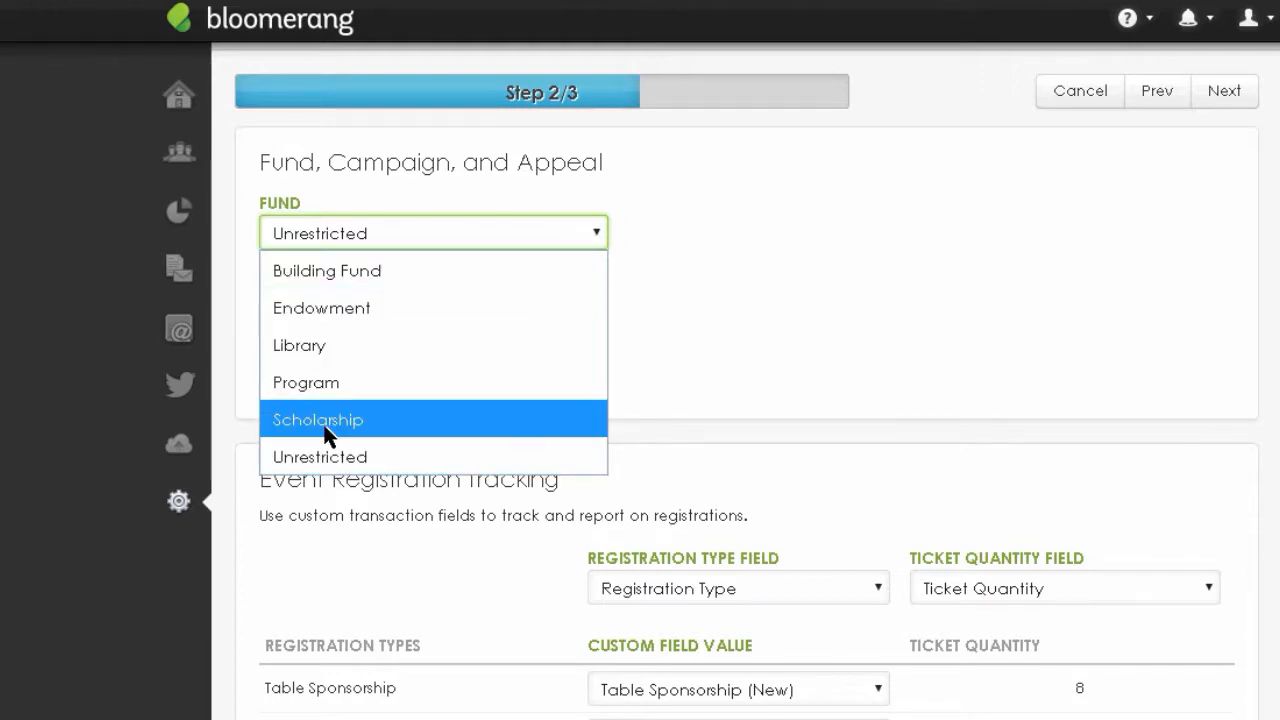
click(874, 257)
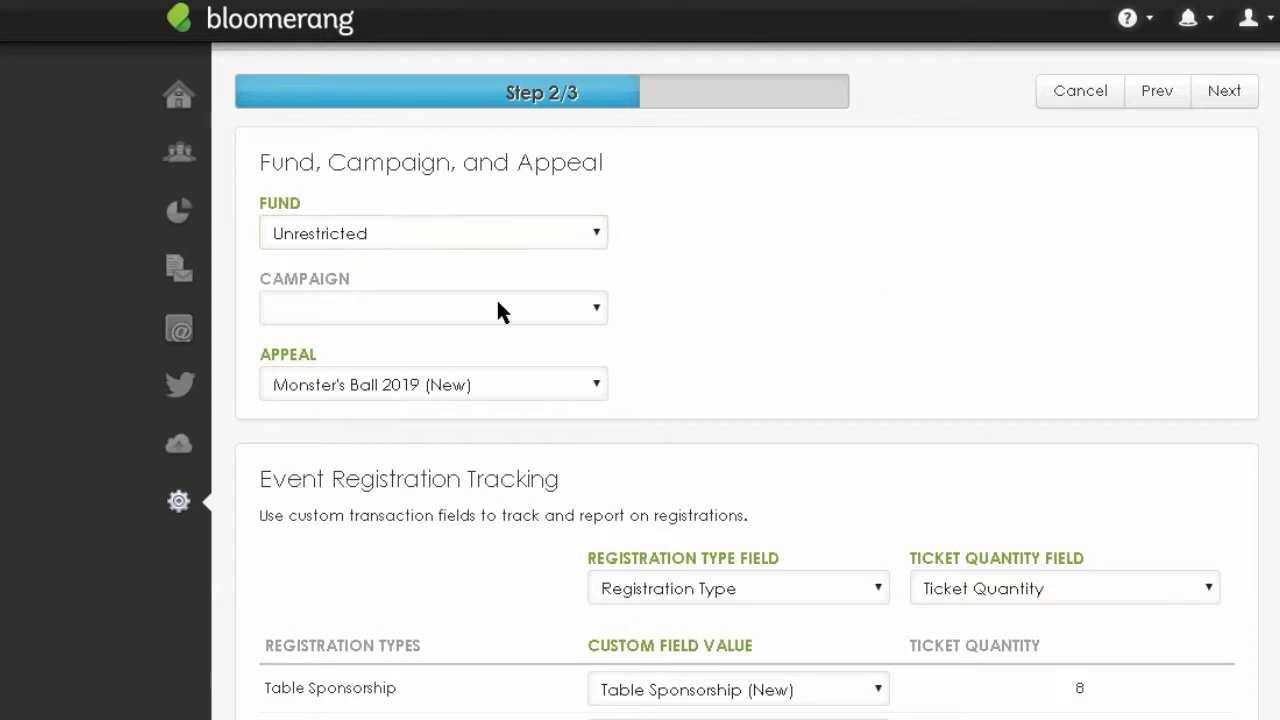
- Assign Annual Campaign as the campaign and advance to step 3 of 3
click(595, 307)
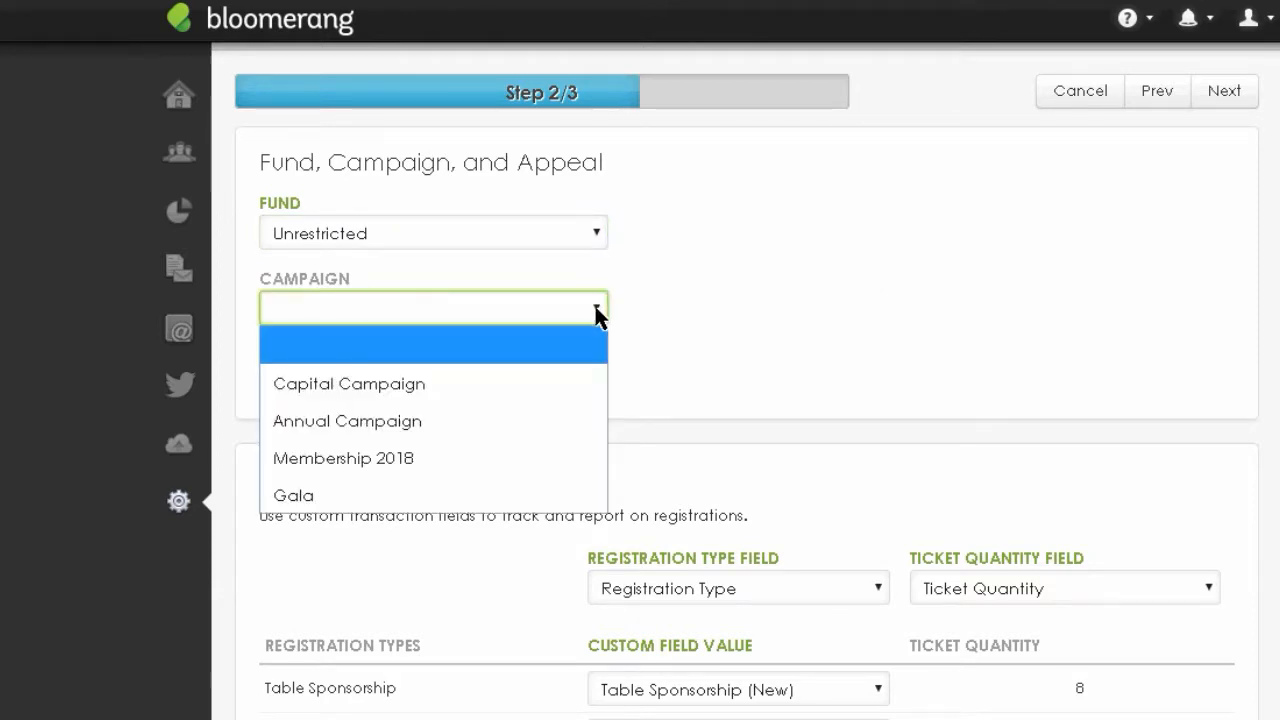
click(384, 431)
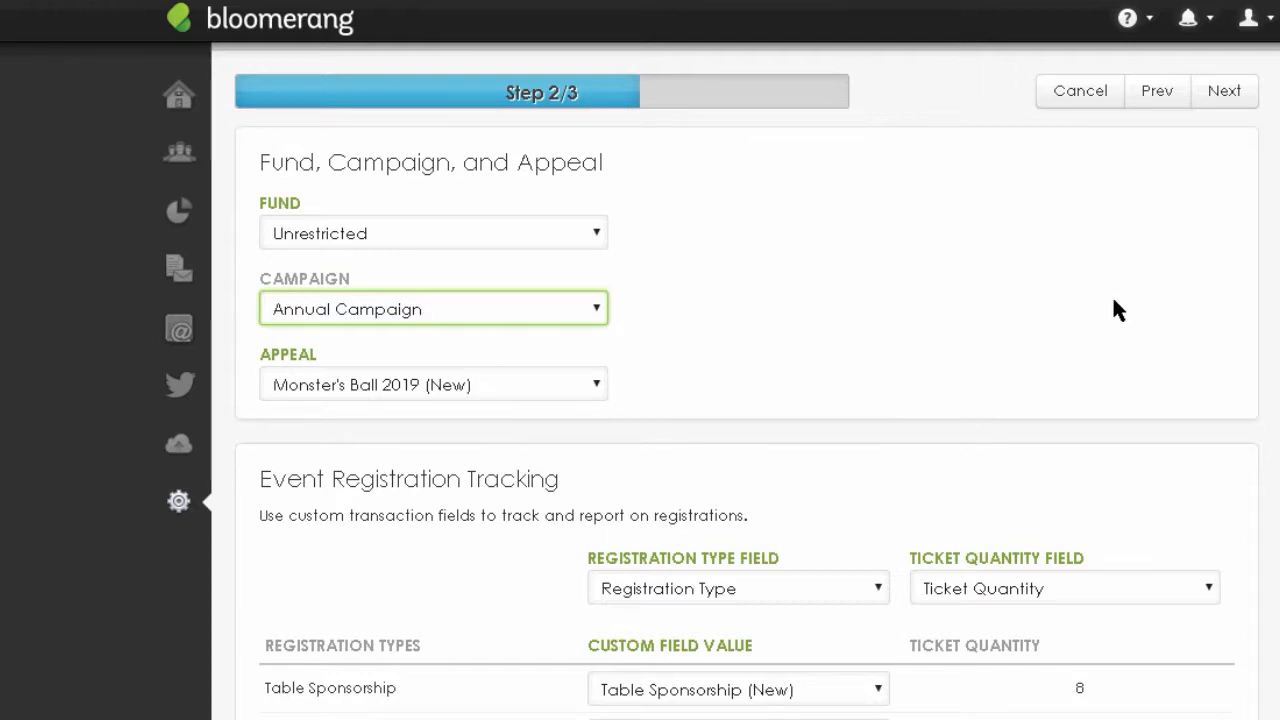
click(1226, 98)
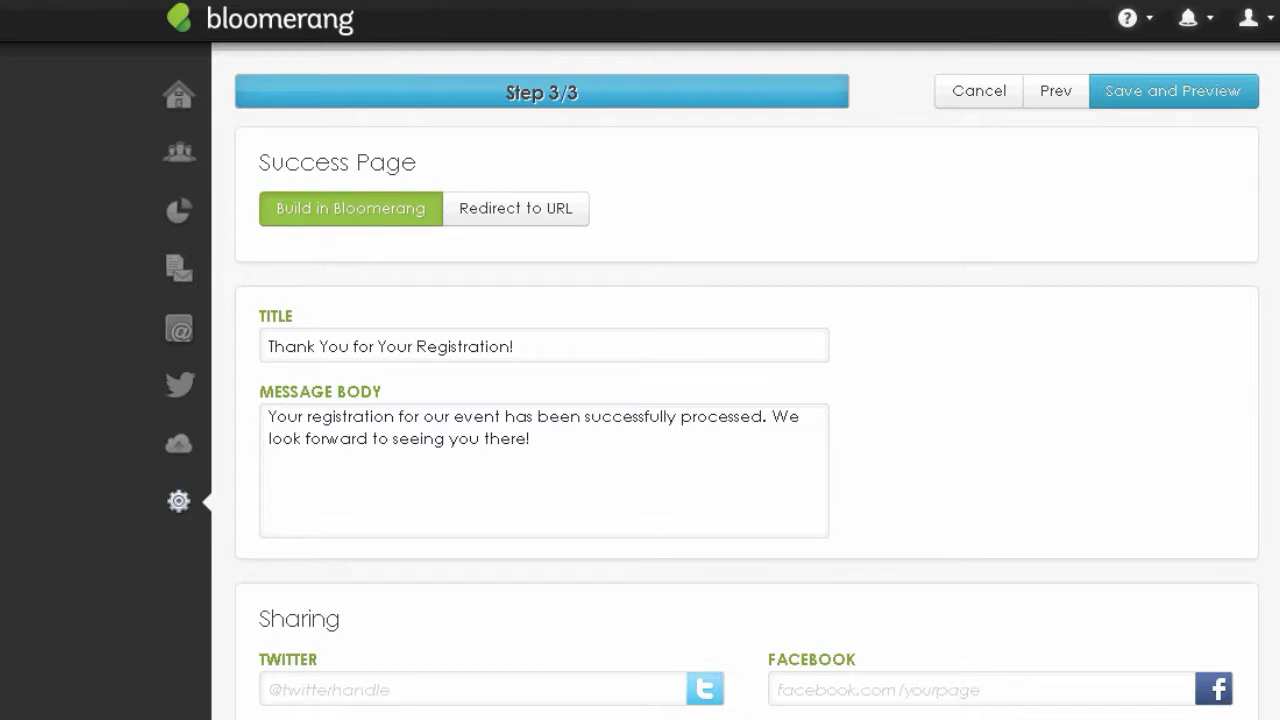
- In the success message, replace 'our event' with 'the 2019 Monster's Ball'
scroll(747, 380, down, 1)
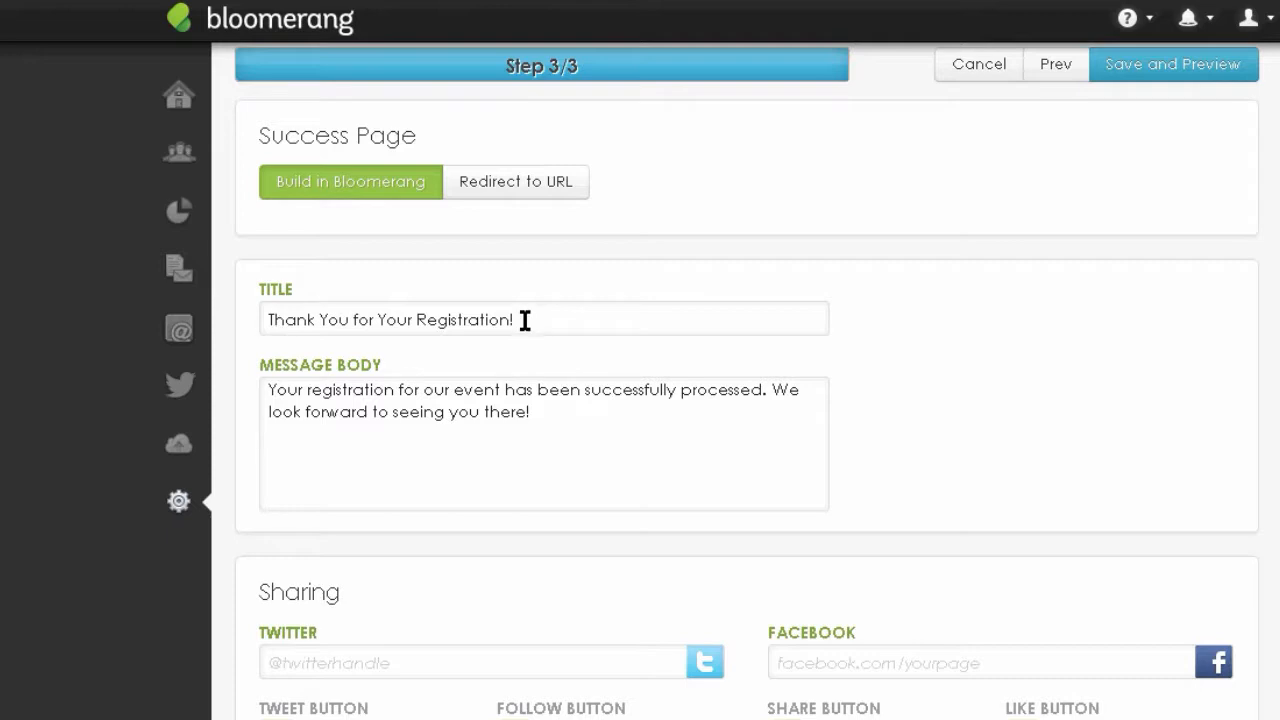
click(559, 421)
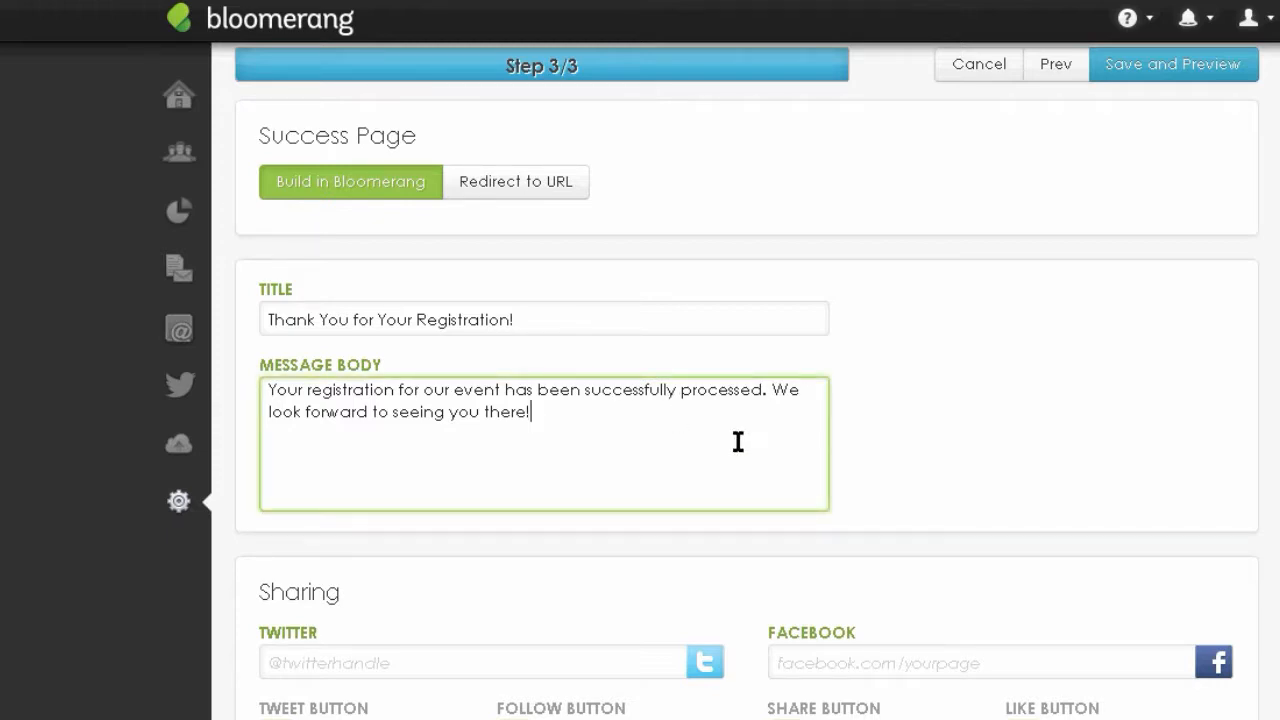
drag(425, 391, 501, 390)
text(tghe)
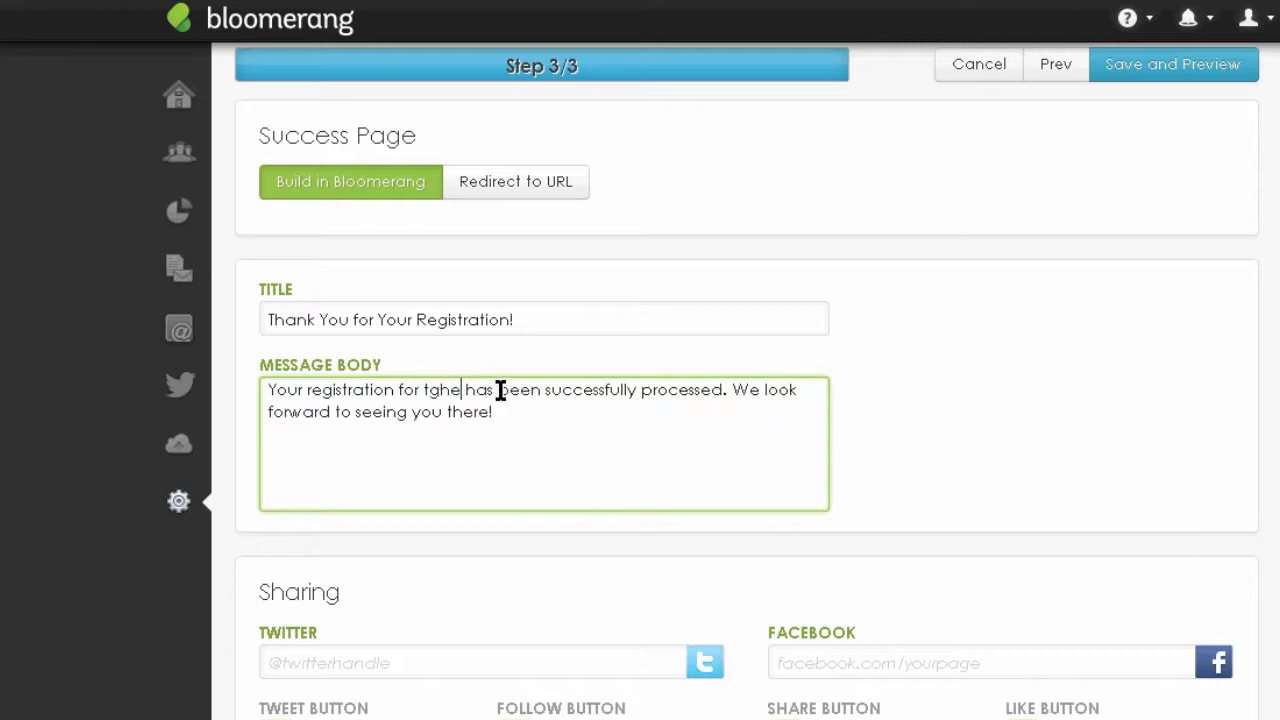
key(BackSpace)
key(BackSpace)
key(BackSpace)
text(he 2010)
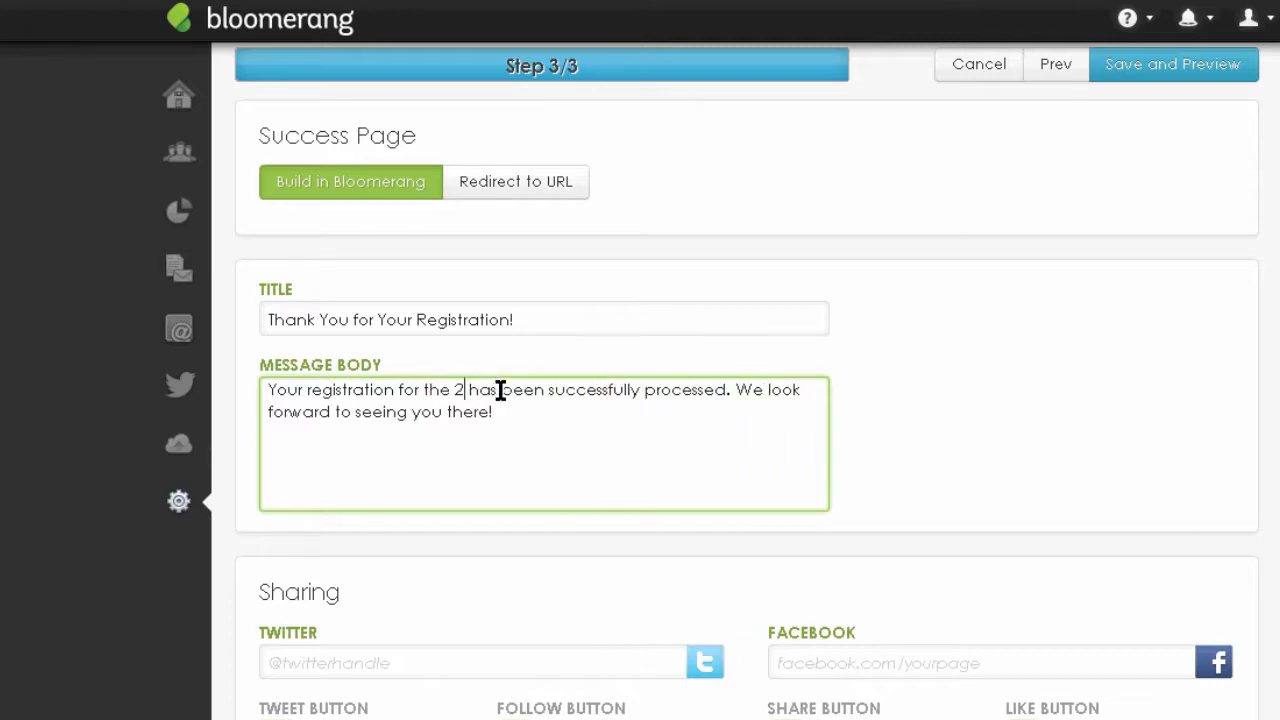
key(BackSpace)
text(9 Mons)
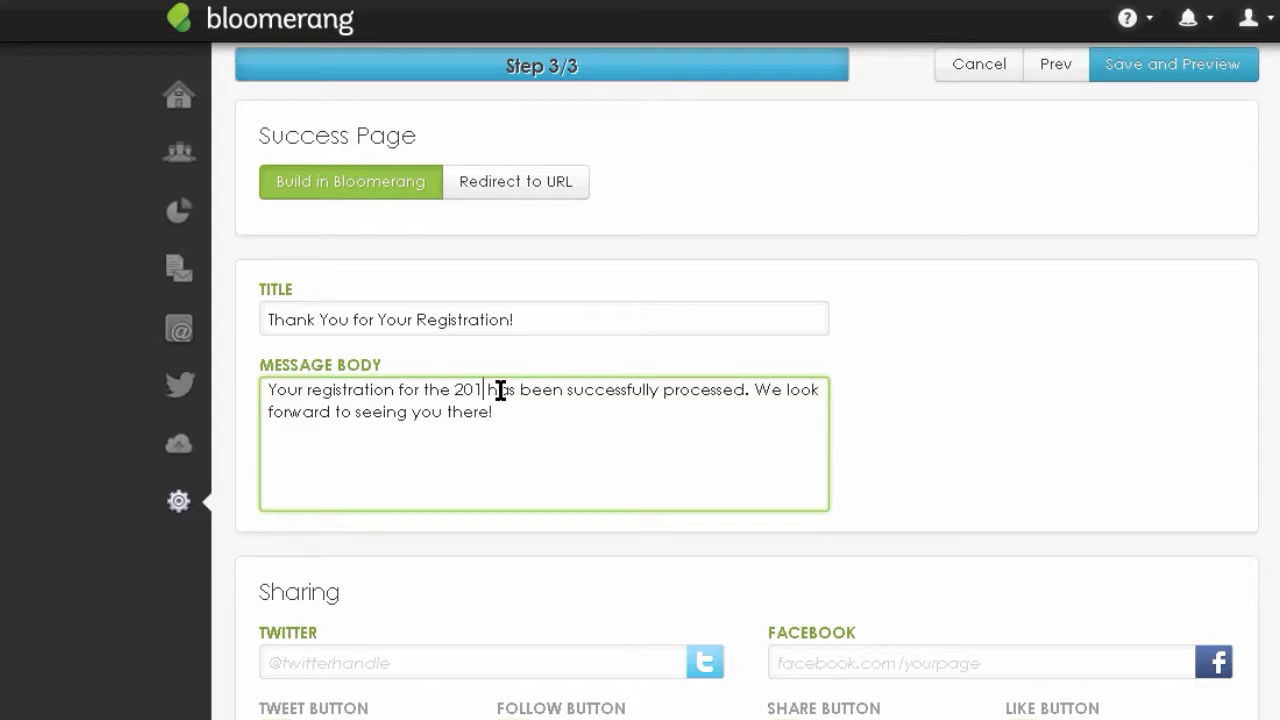
text(ter's Ball)
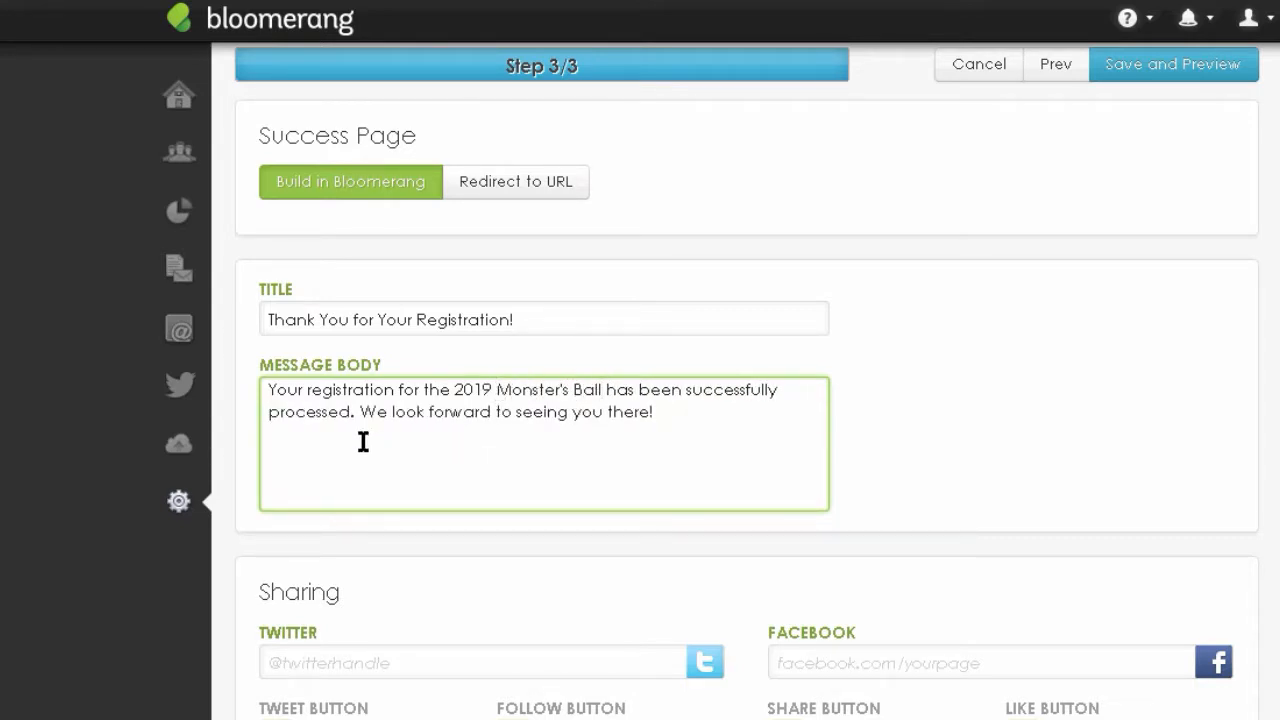
- Add a new line 'don't forget to wear your cape!' at the end of the message
click(689, 419)
text(don't)
key(BackSpace)
key(BackSpace)
key(BackSpace)
key(BackSpace)
key(BackSpace)
text(don')
key(BackSpace)
key(BackSpace)
key(BackSpace)
key(BackSpace)
key(BackSpace)
key(BackSpace)
key(BackSpace)
key(Return)
text(don't forget to wear your cap!)
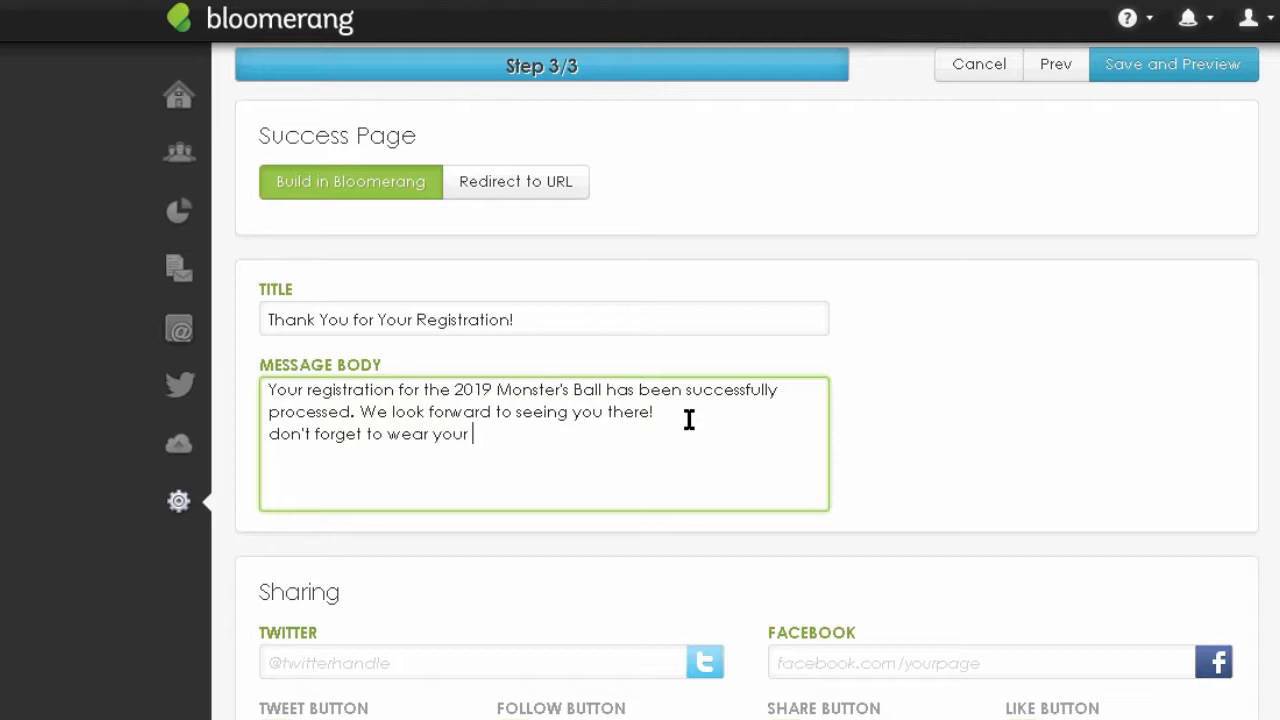
key(BackSpace)
text(e!)
key(Return)
- Uncheck the Tweet, Follow, Share and Like buttons in the Sharing section
scroll(83, 535, down, 2)
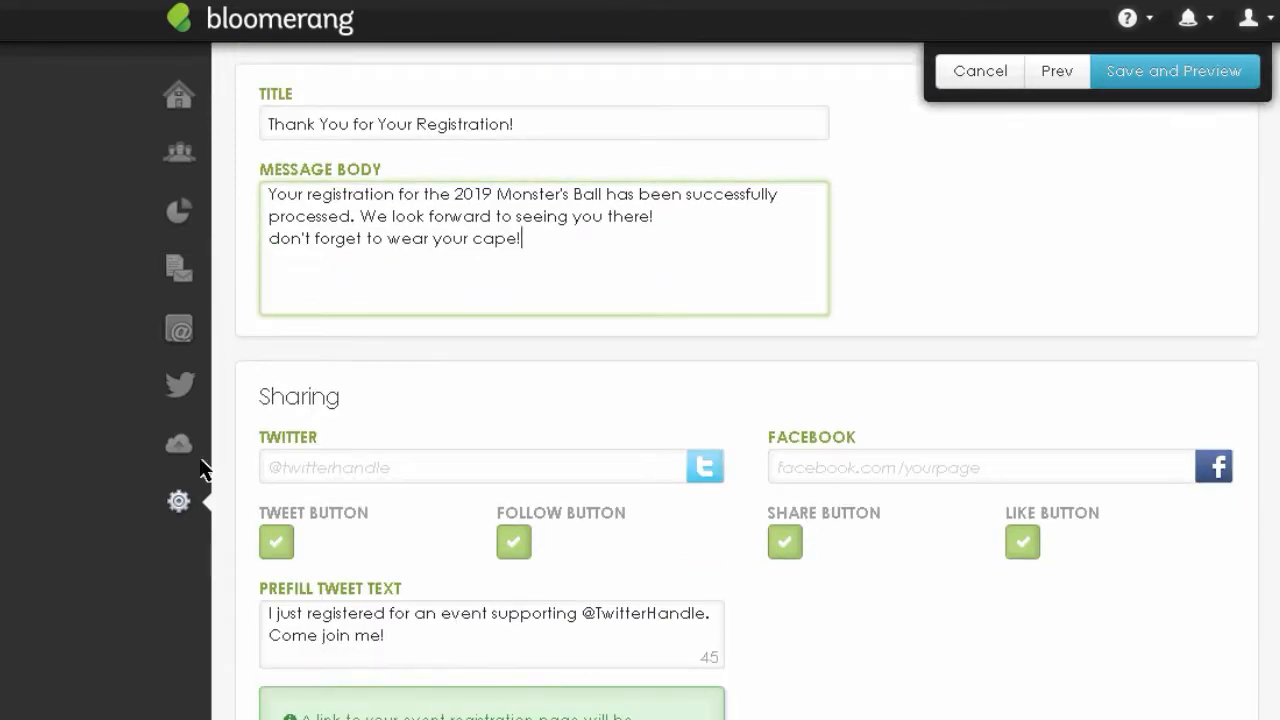
click(277, 546)
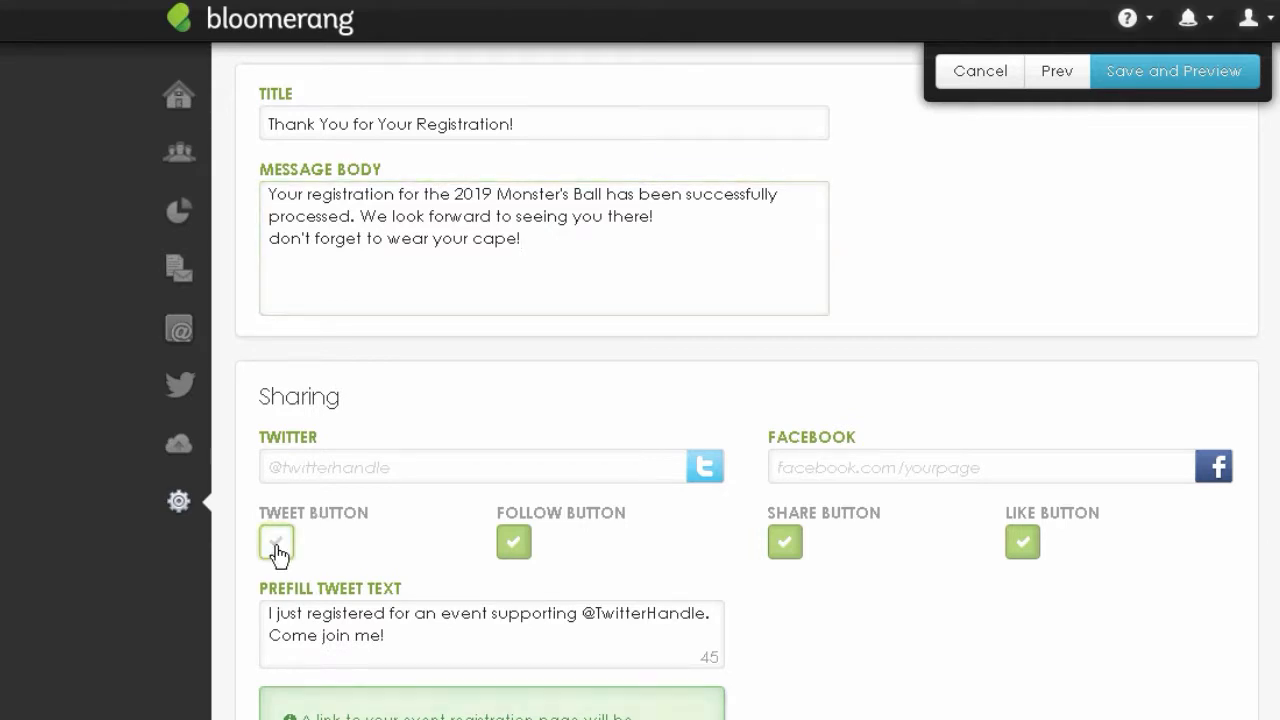
click(516, 600)
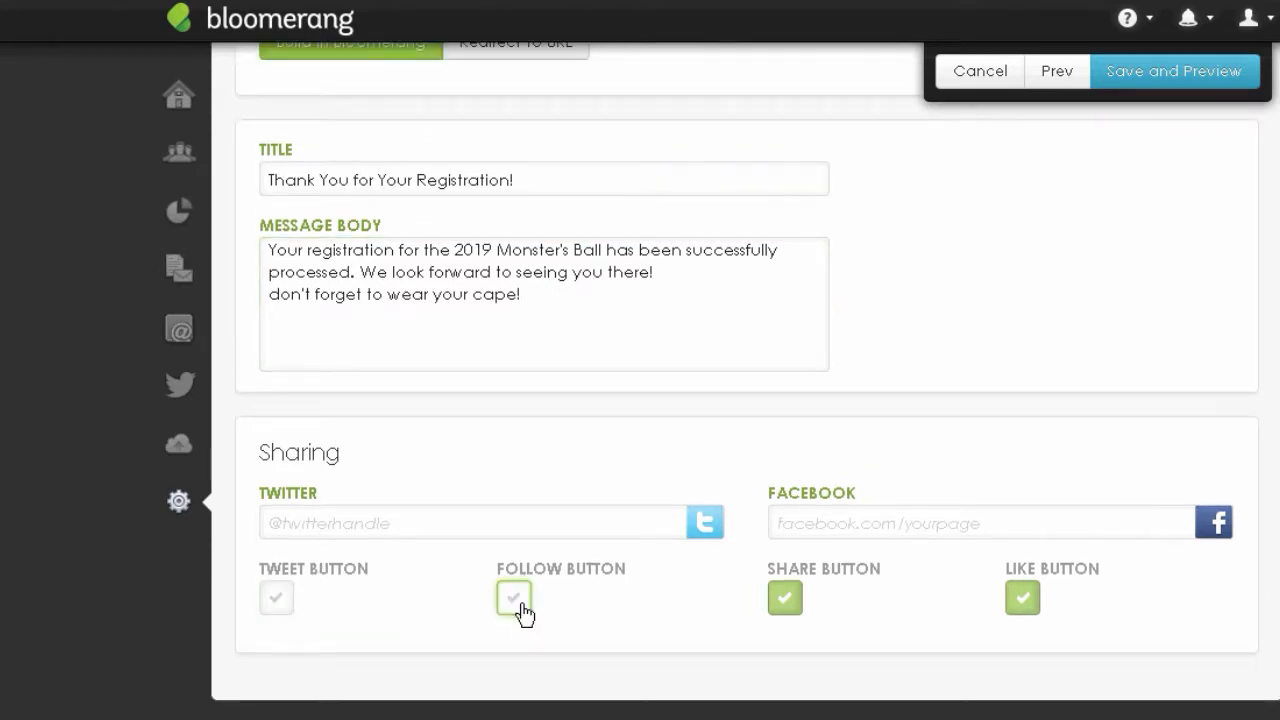
click(786, 604)
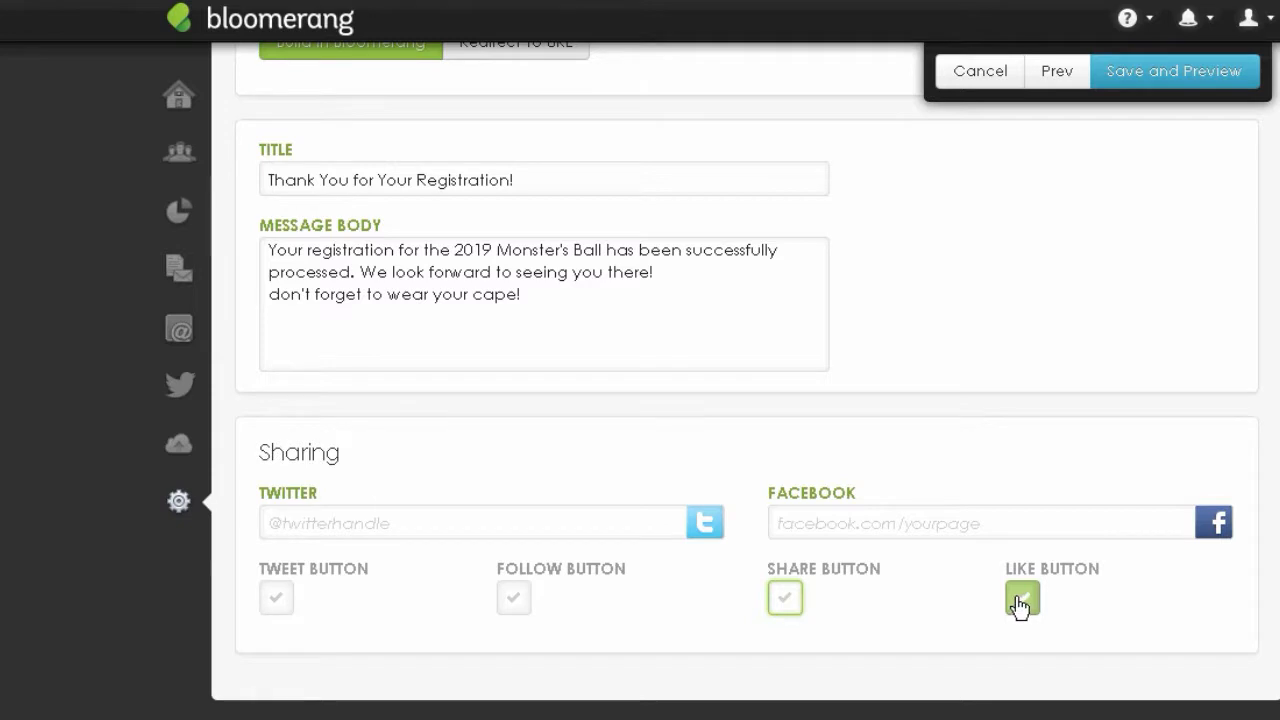
click(1018, 602)
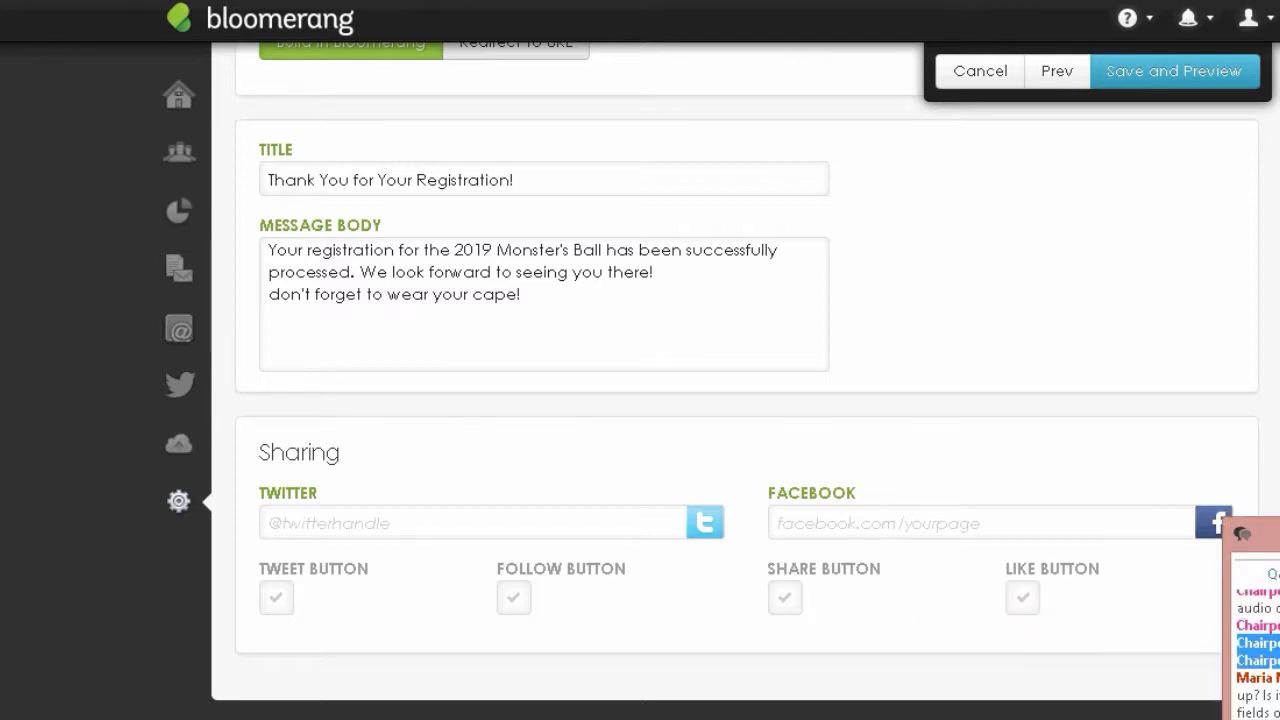
scroll(1022, 620, up, 2)
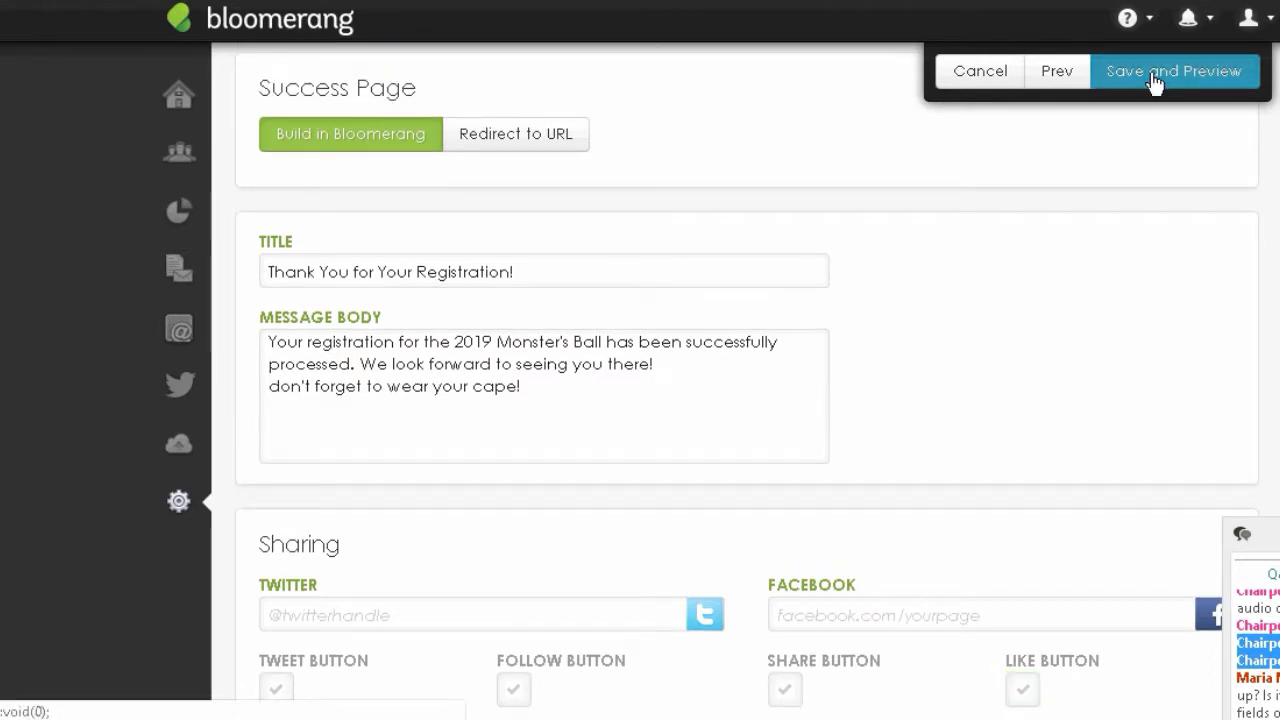
- Save the form, then browse its preview and select the $150.00 Single ticket option
click(1155, 84)
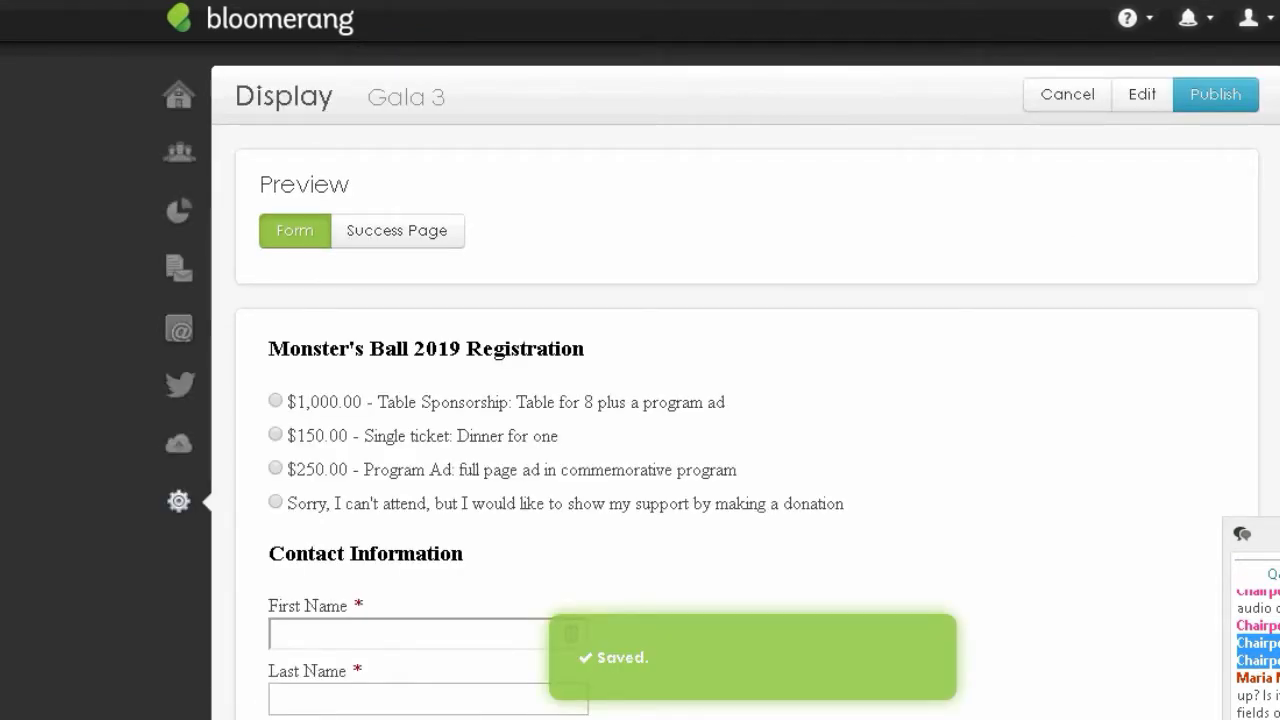
scroll(746, 450, down, 4)
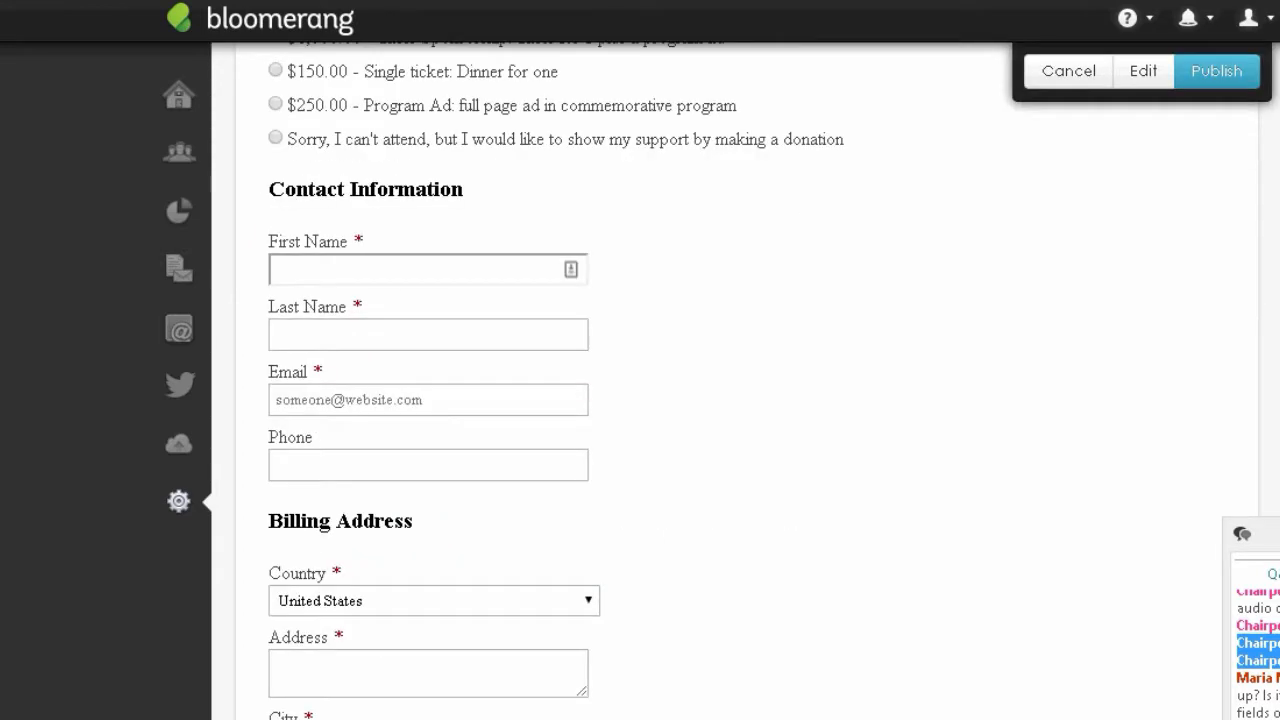
scroll(343, 339, up, 3)
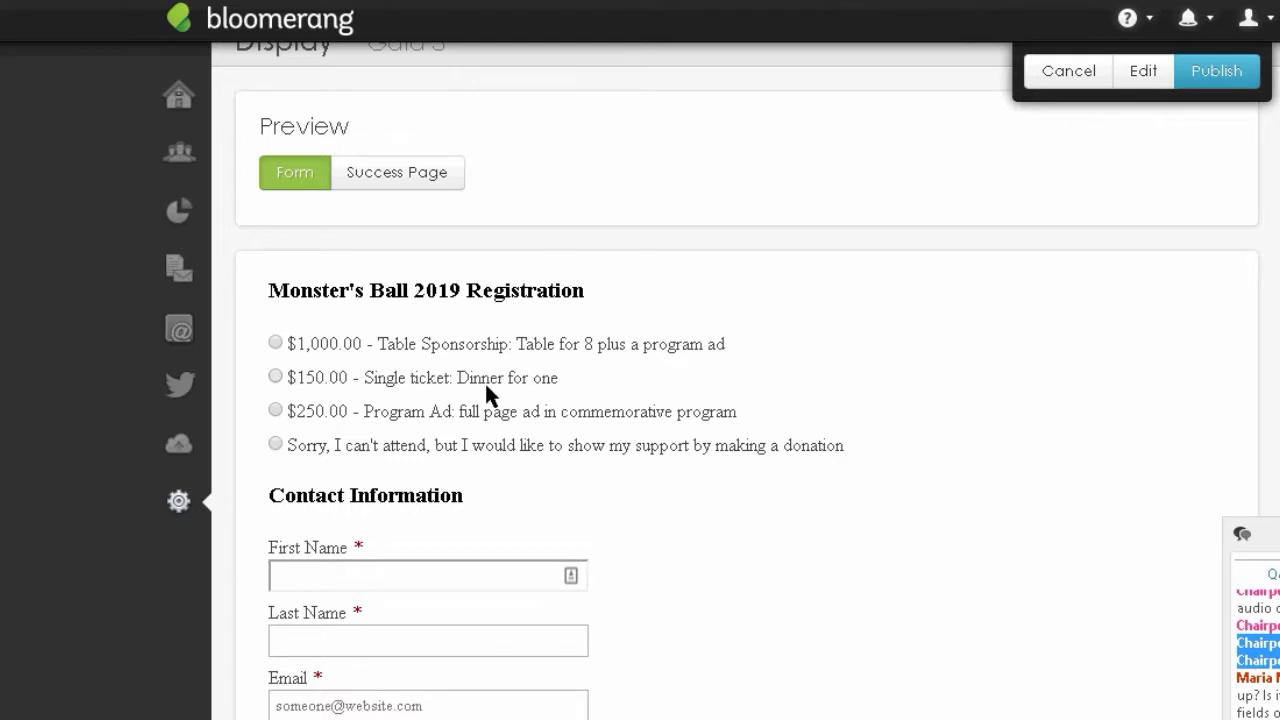
click(275, 376)
scroll(745, 380, down, 12)
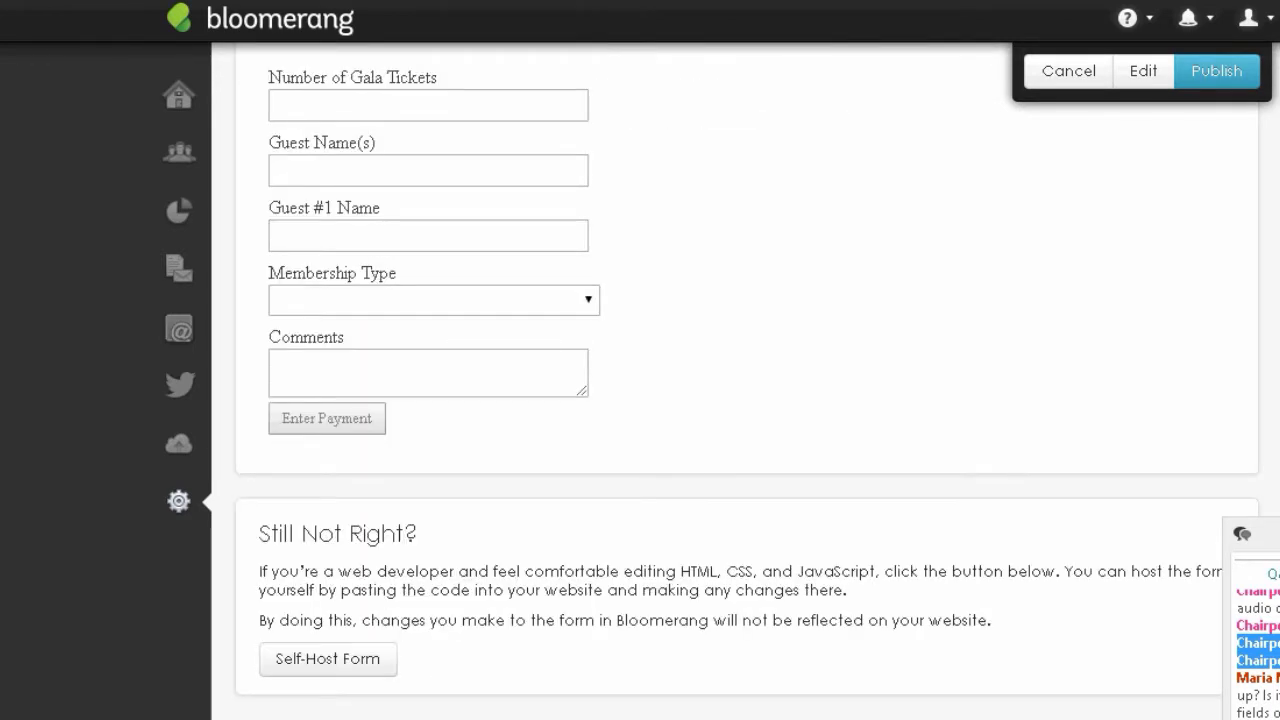
scroll(745, 380, up, 6)
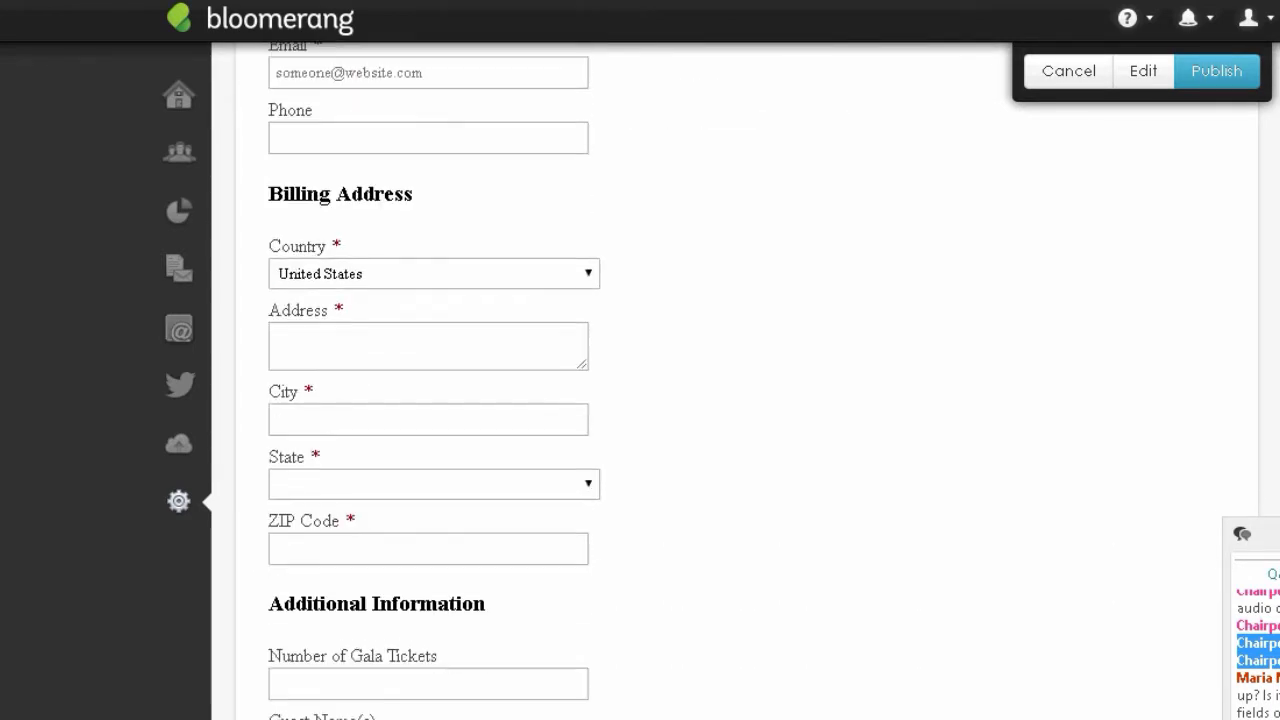
scroll(428, 562, down, 2)
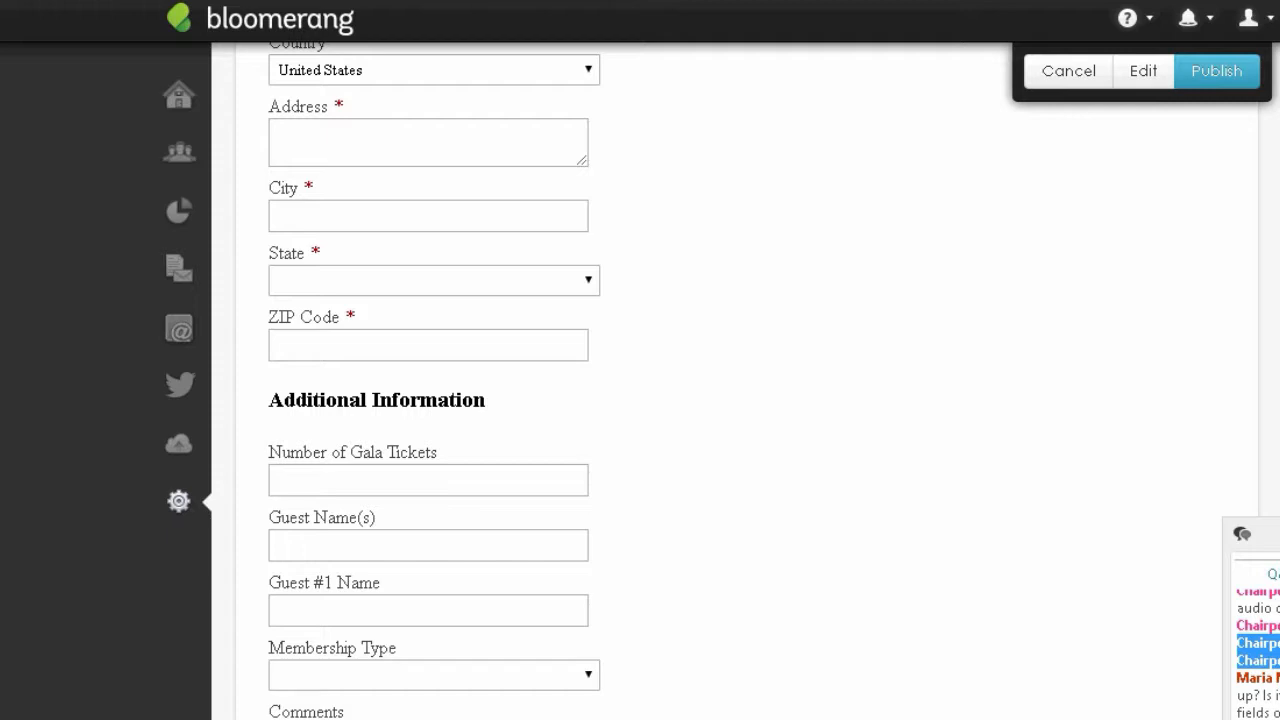
scroll(746, 380, up, 7)
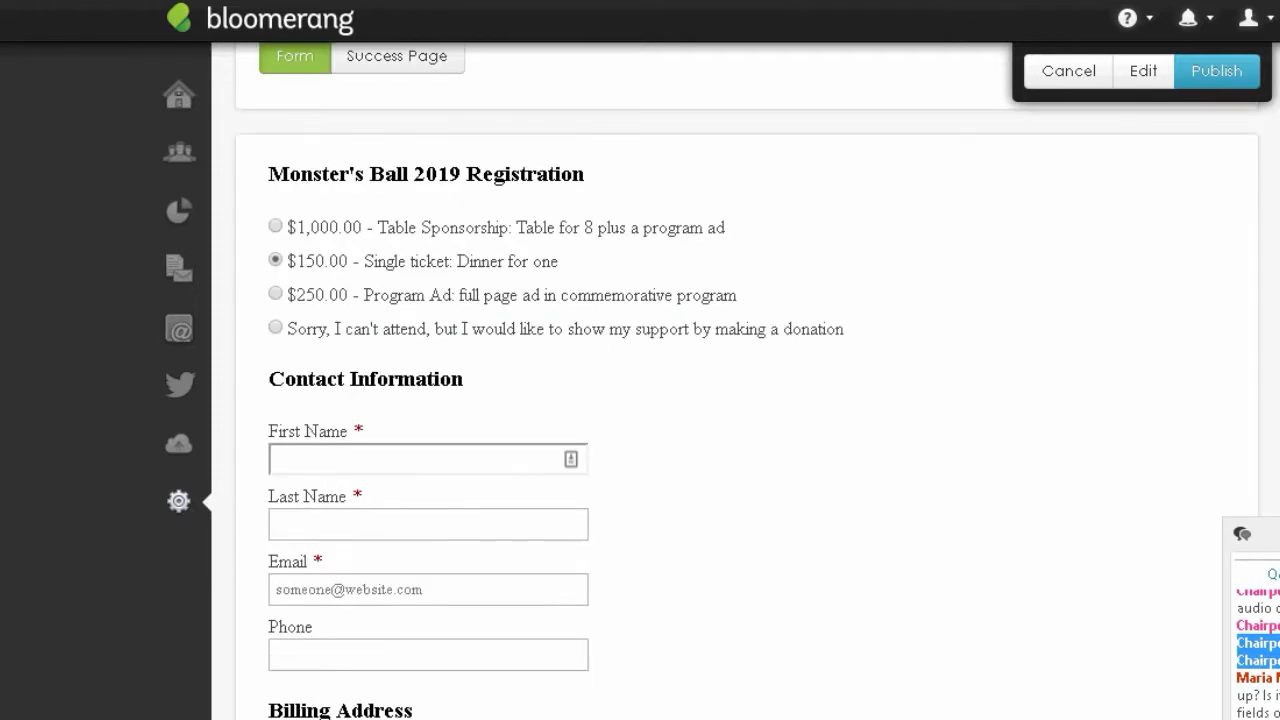
- Publish the Gala 3 form, copy its website embed script, and start a new tab
click(1220, 80)
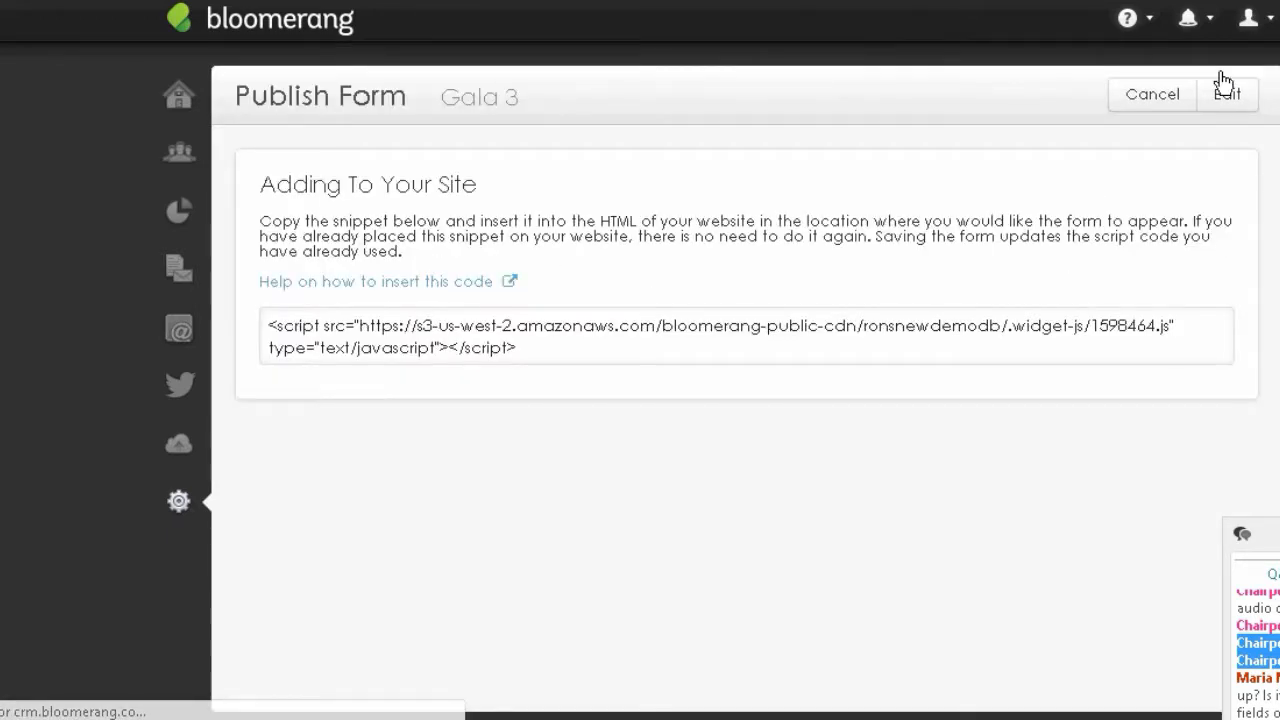
drag(265, 325, 561, 361)
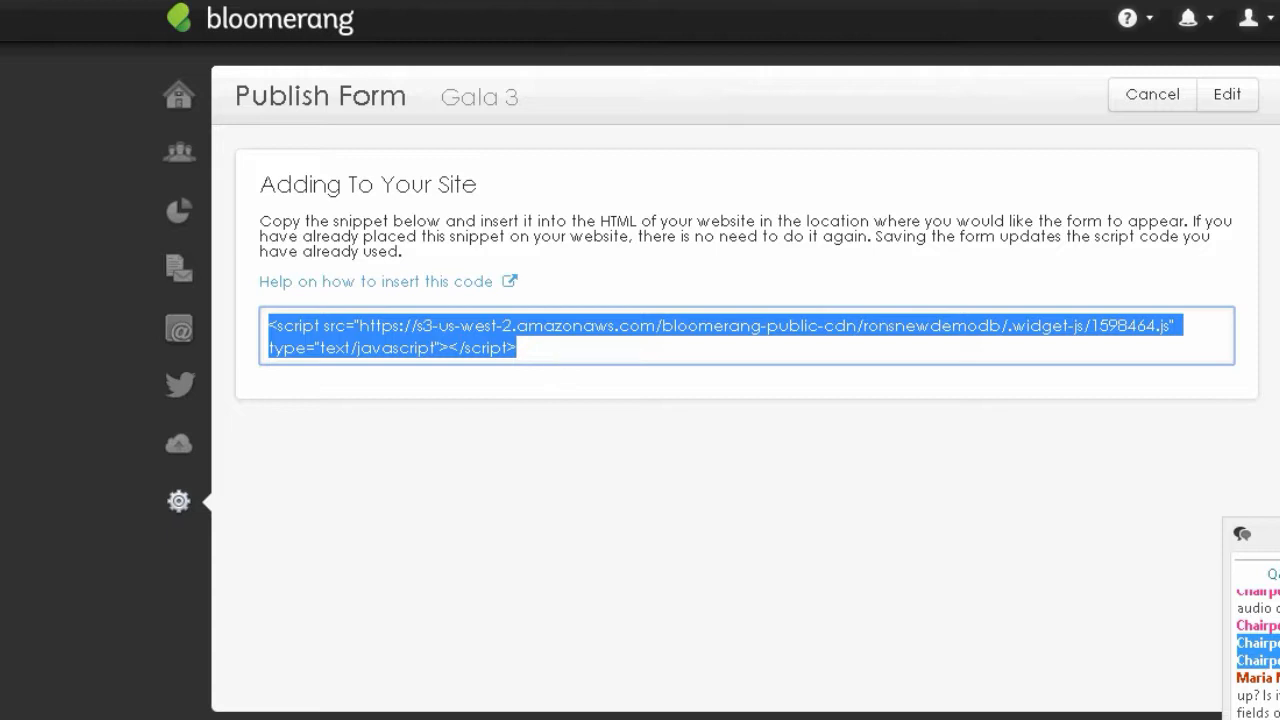
key(ctrl+t)
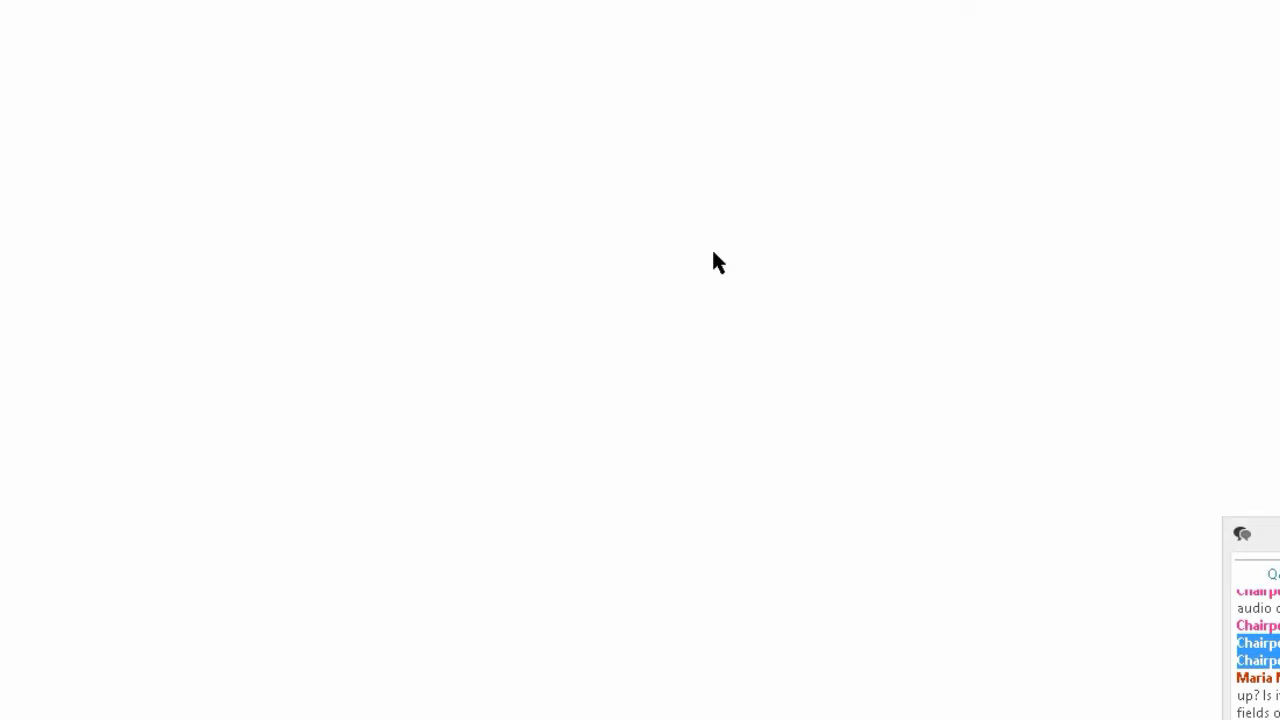
- Go to the Yola sitebuilder via the bookmarks overflow menu
click(1279, 1)
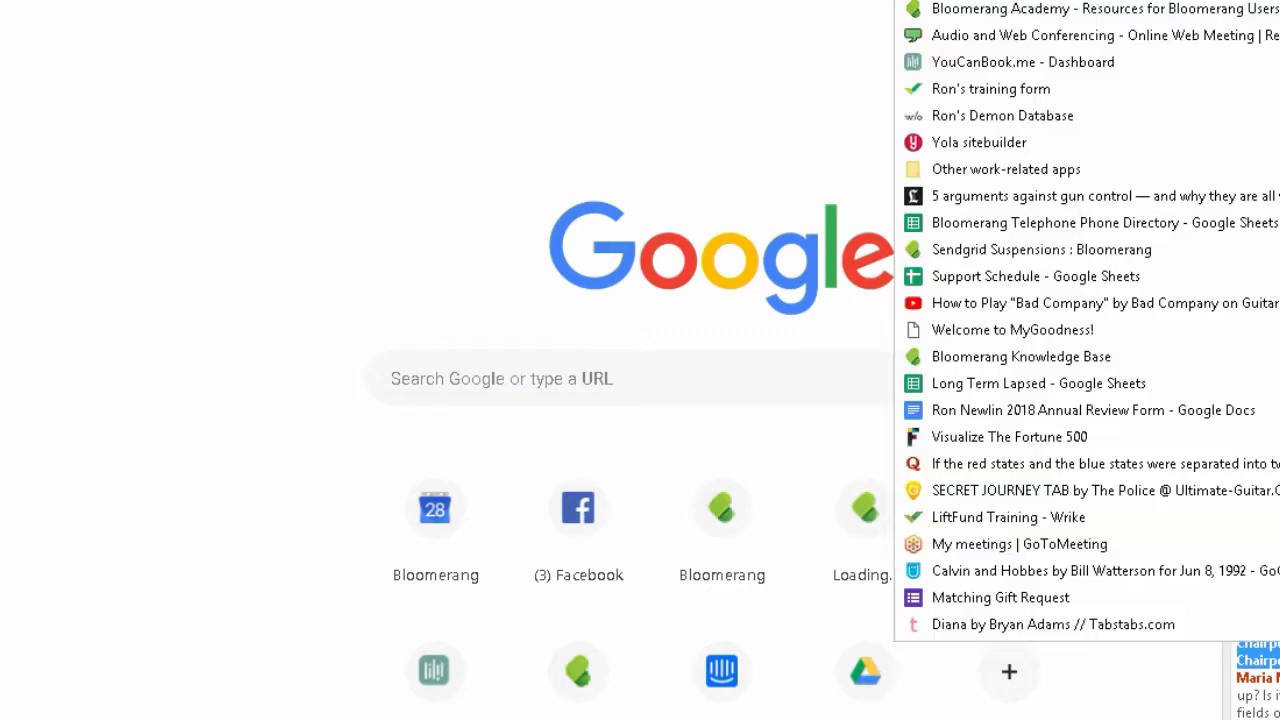
click(1279, 1)
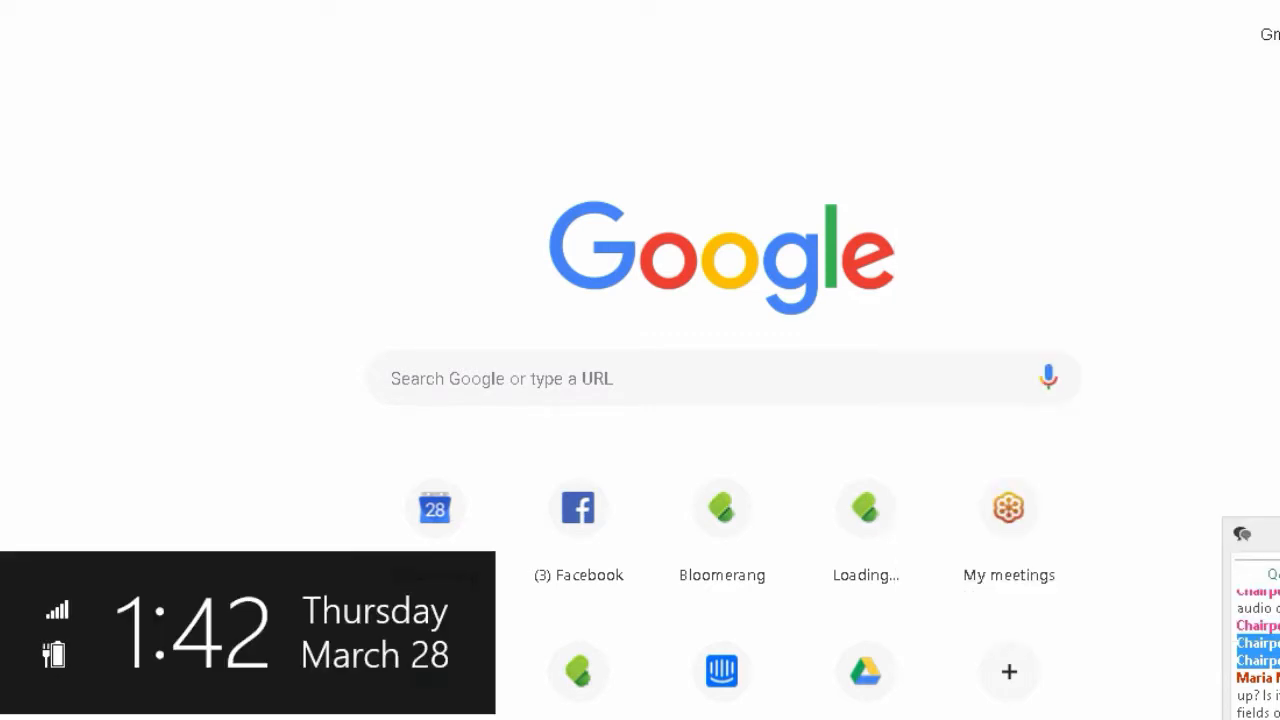
click(1279, 1)
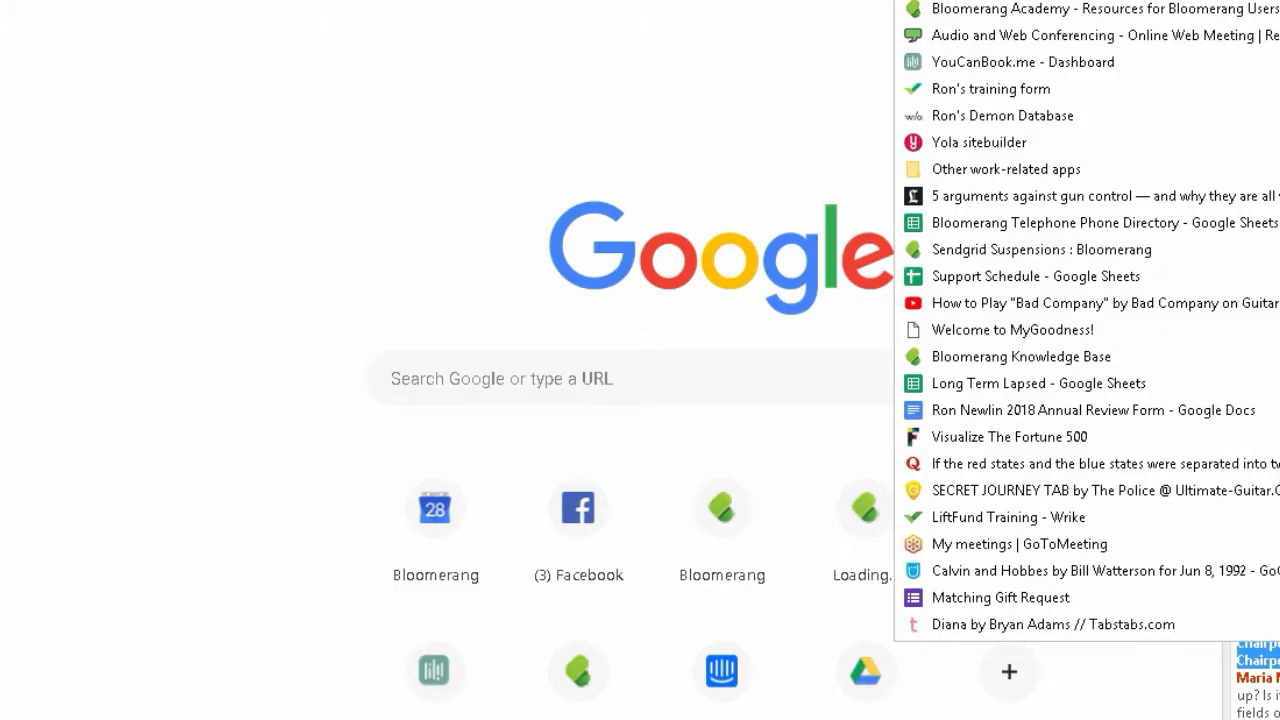
click(1279, 1)
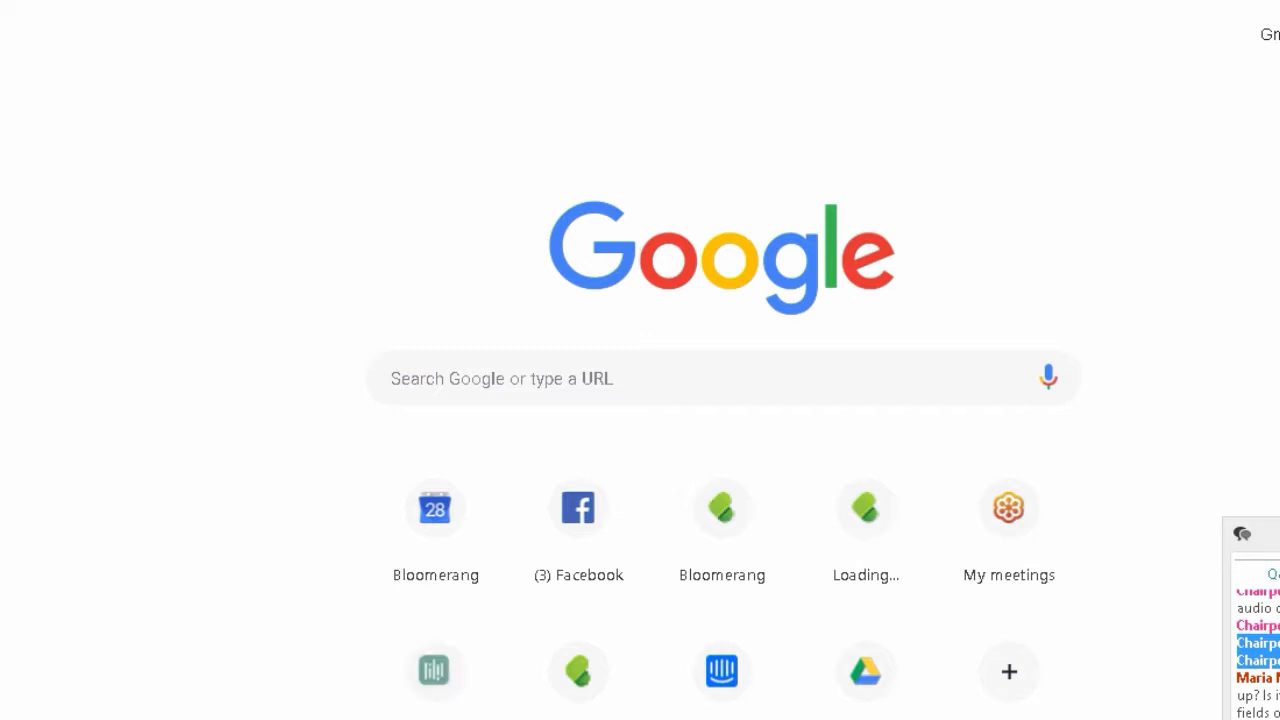
click(1279, 1)
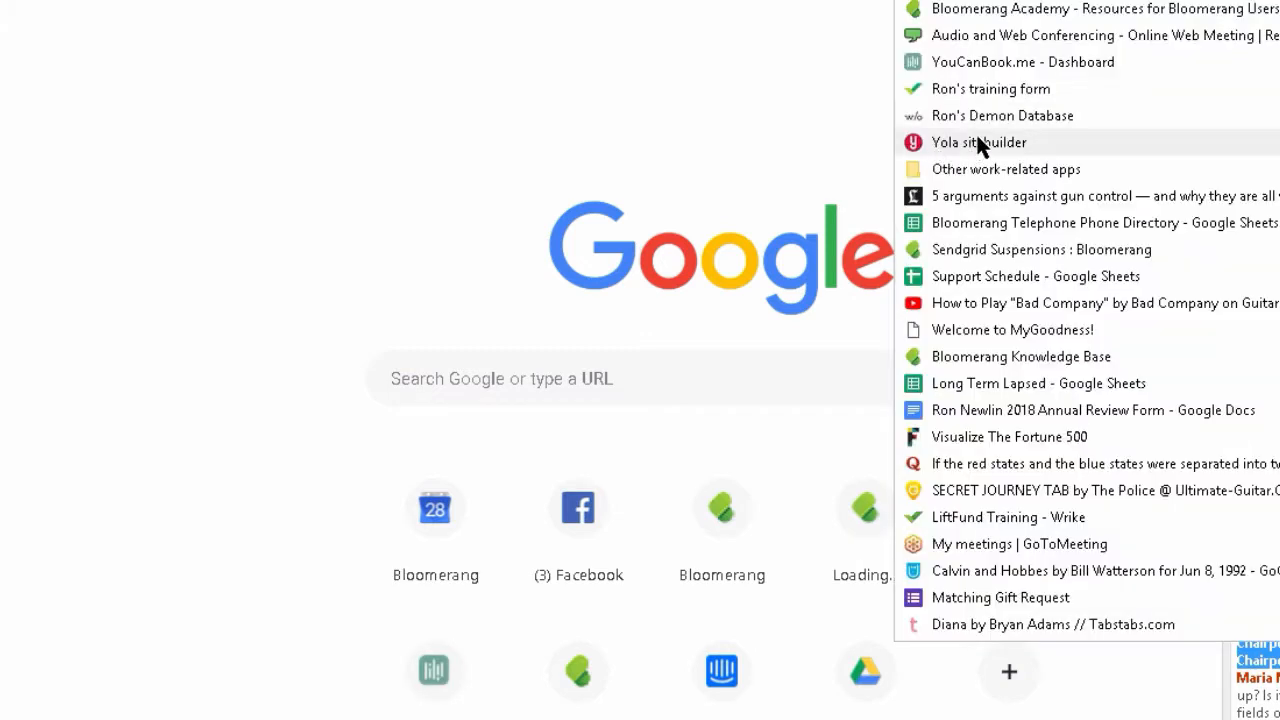
click(977, 139)
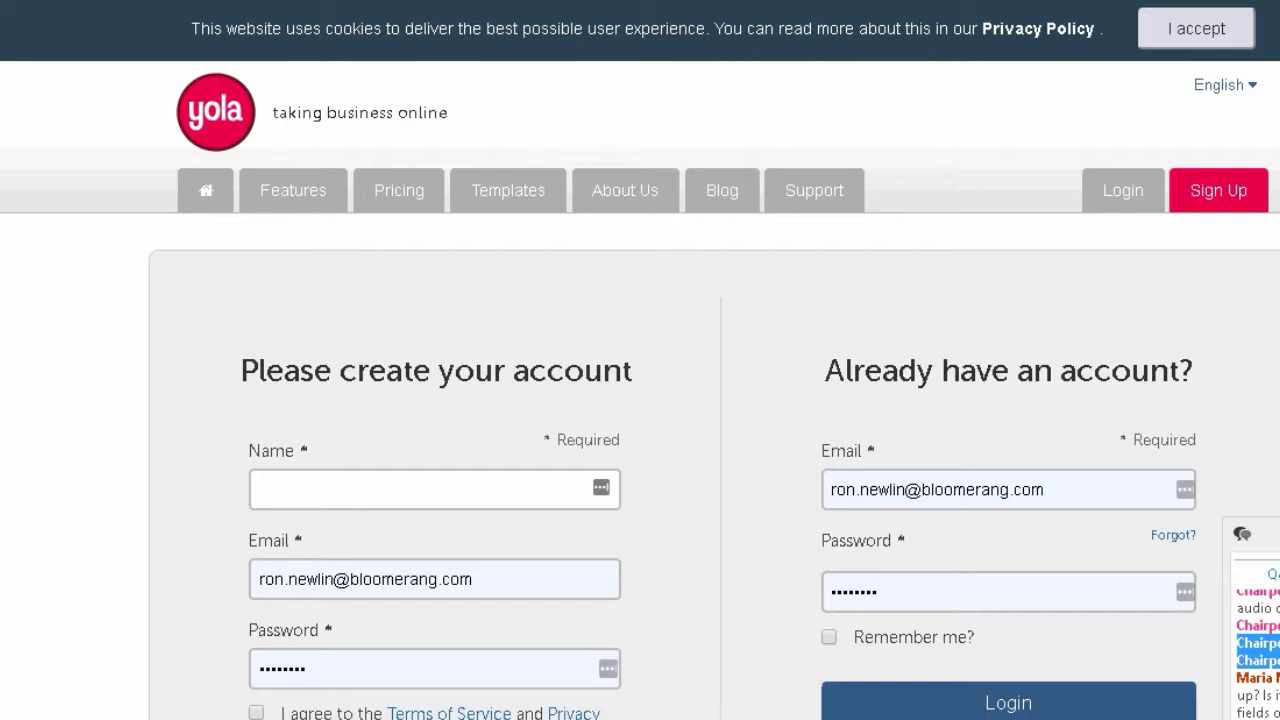
- Log in to Yola and scroll the site editor down to the 2017 Golf Outing Registration form
click(953, 704)
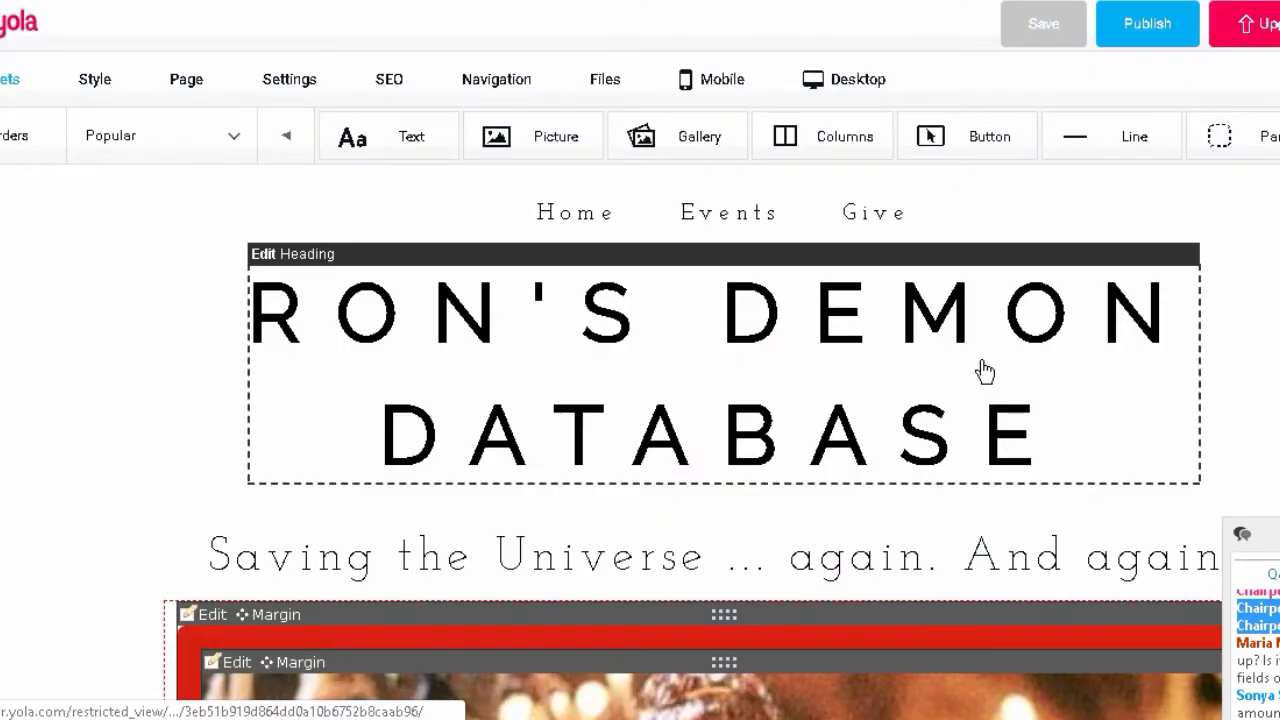
scroll(692, 457, down, 1)
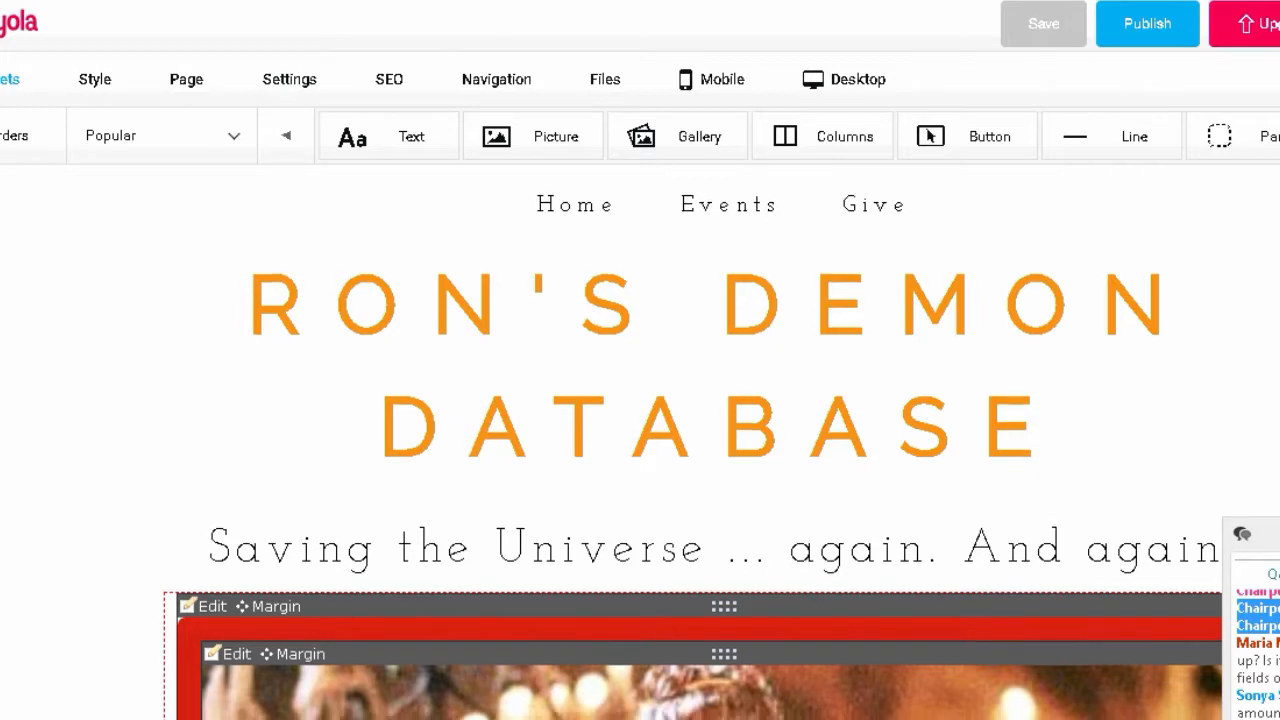
scroll(692, 457, down, 1)
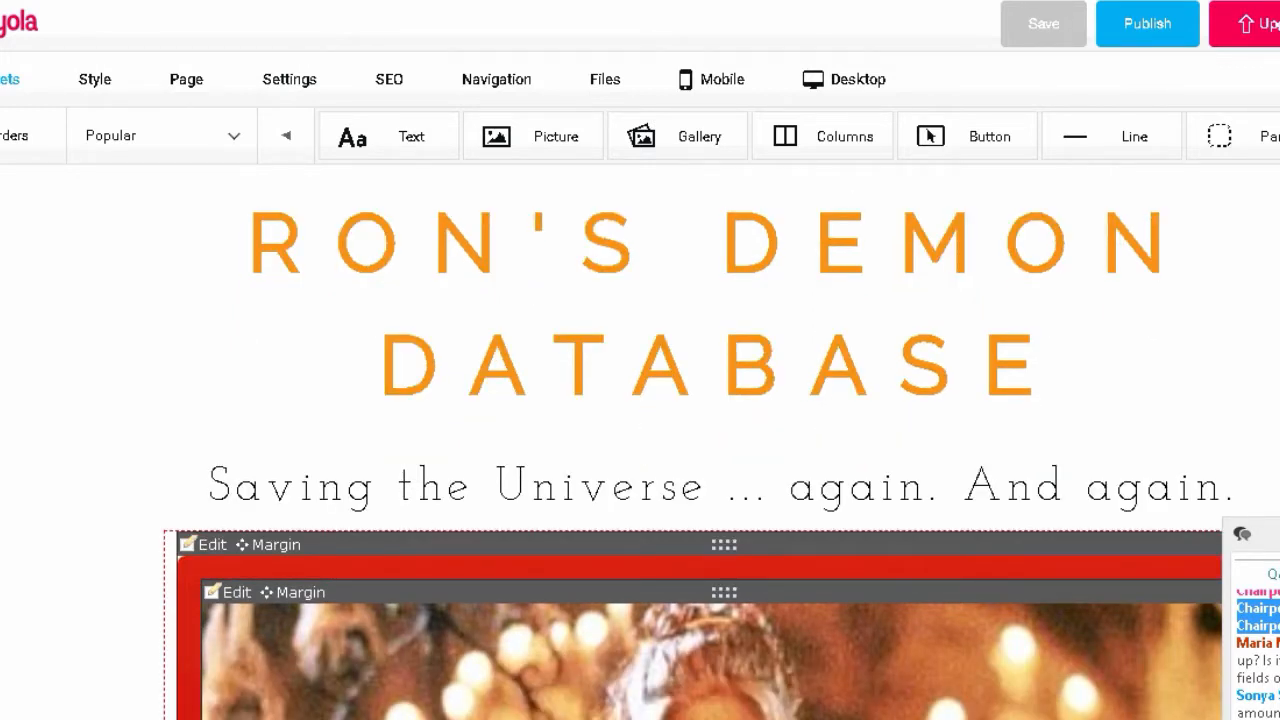
scroll(692, 457, down, 1)
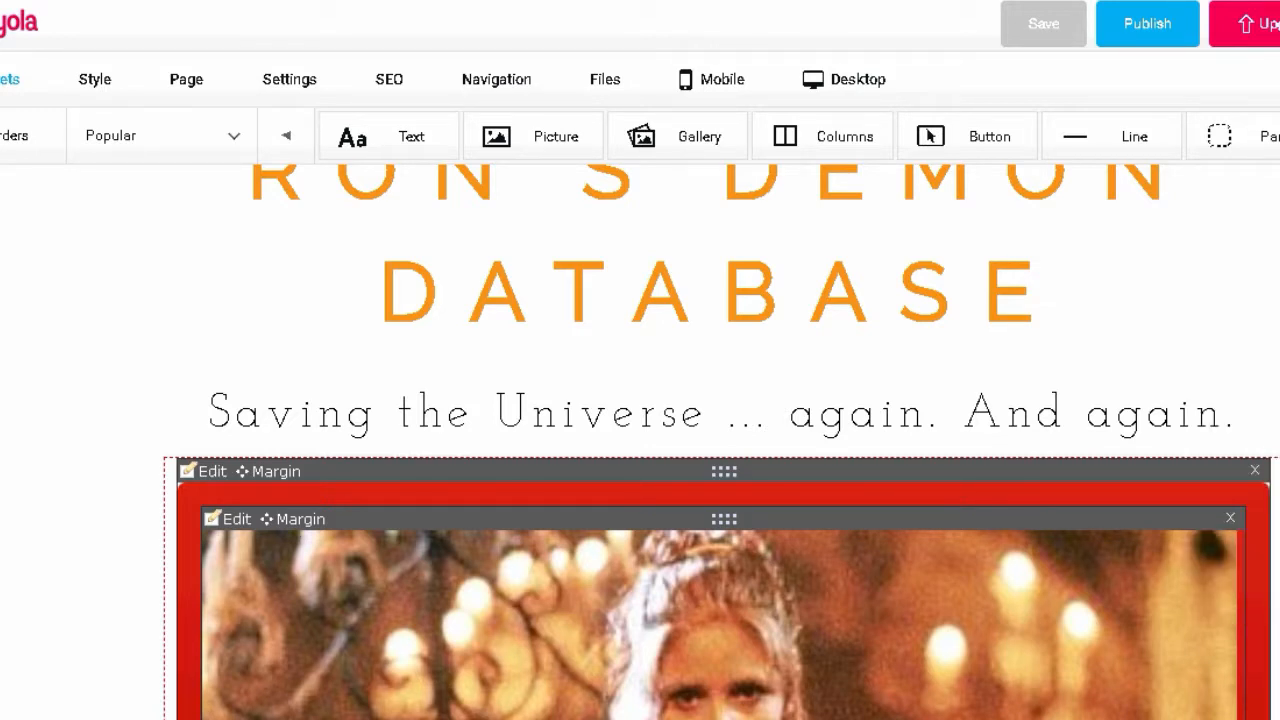
scroll(720, 426, down, 1)
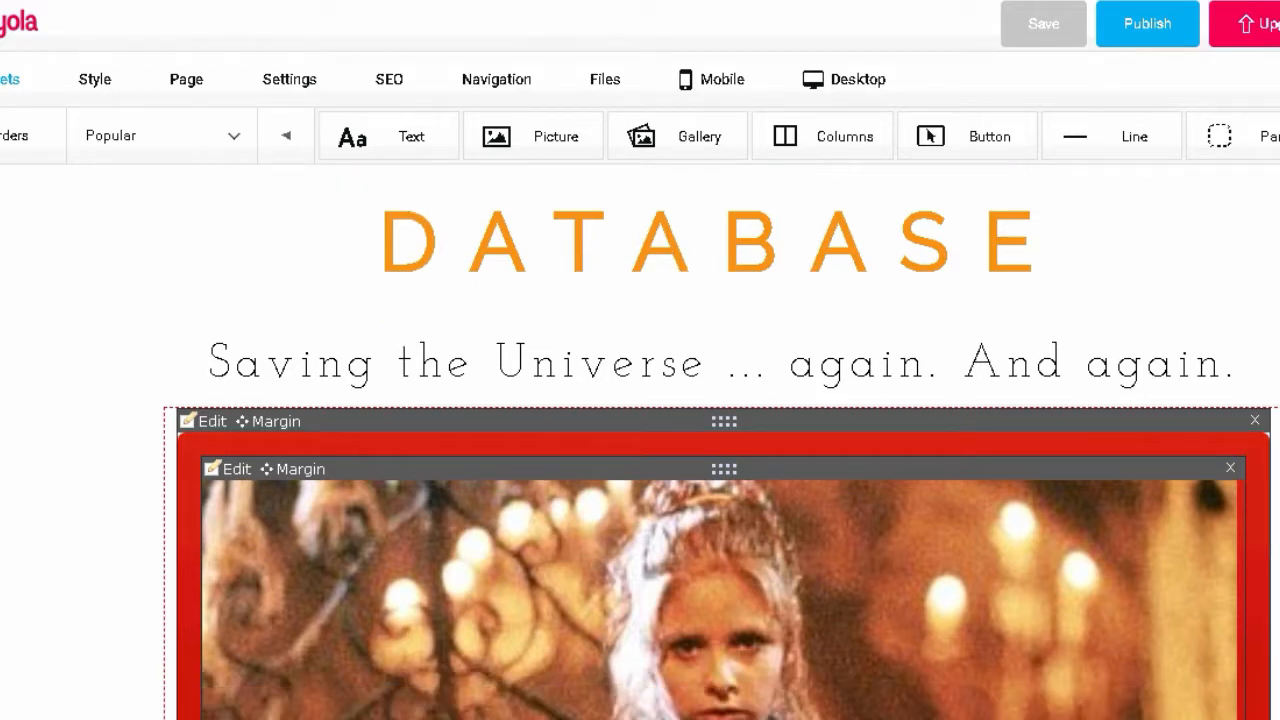
scroll(720, 440, down, 1)
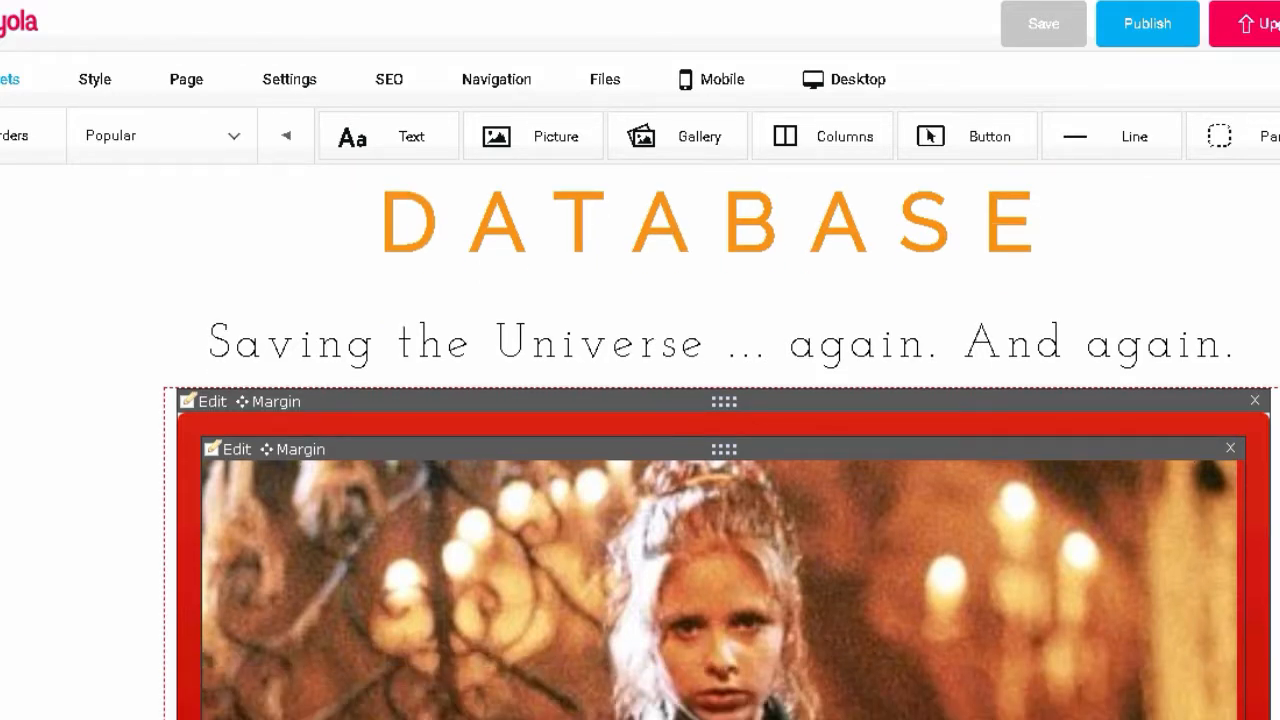
scroll(720, 440, up, 3)
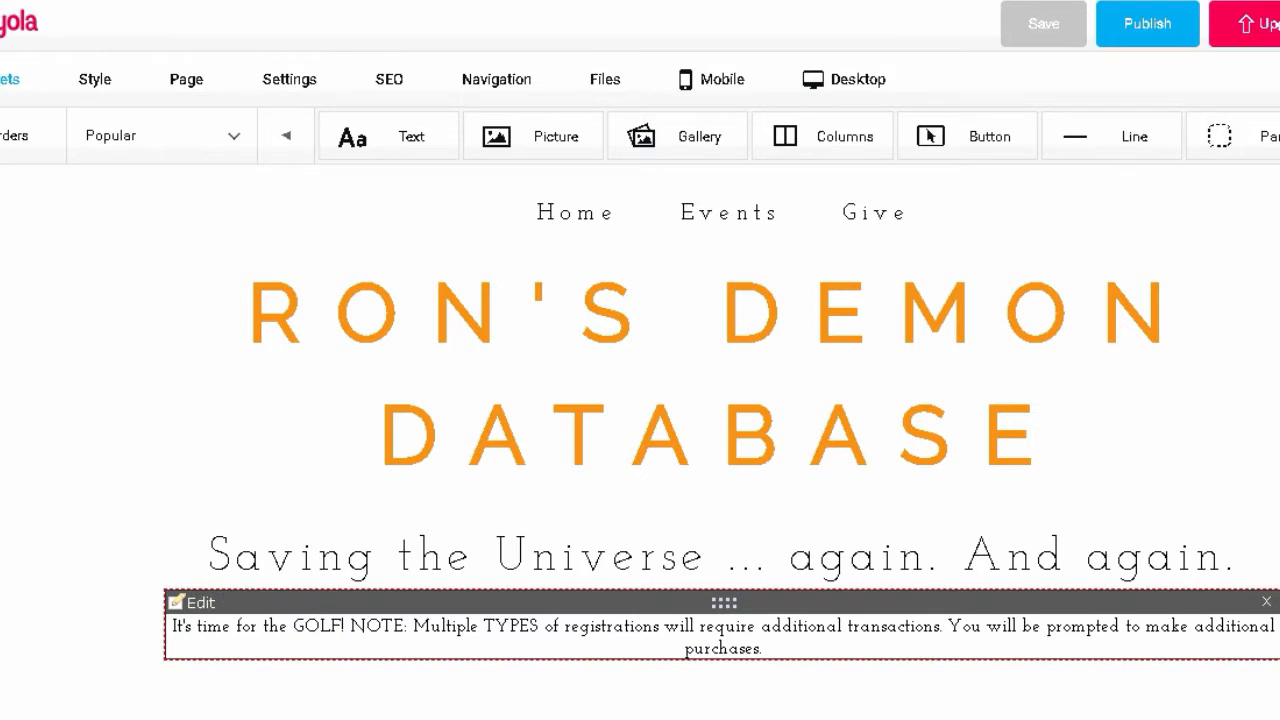
scroll(720, 440, down, 4)
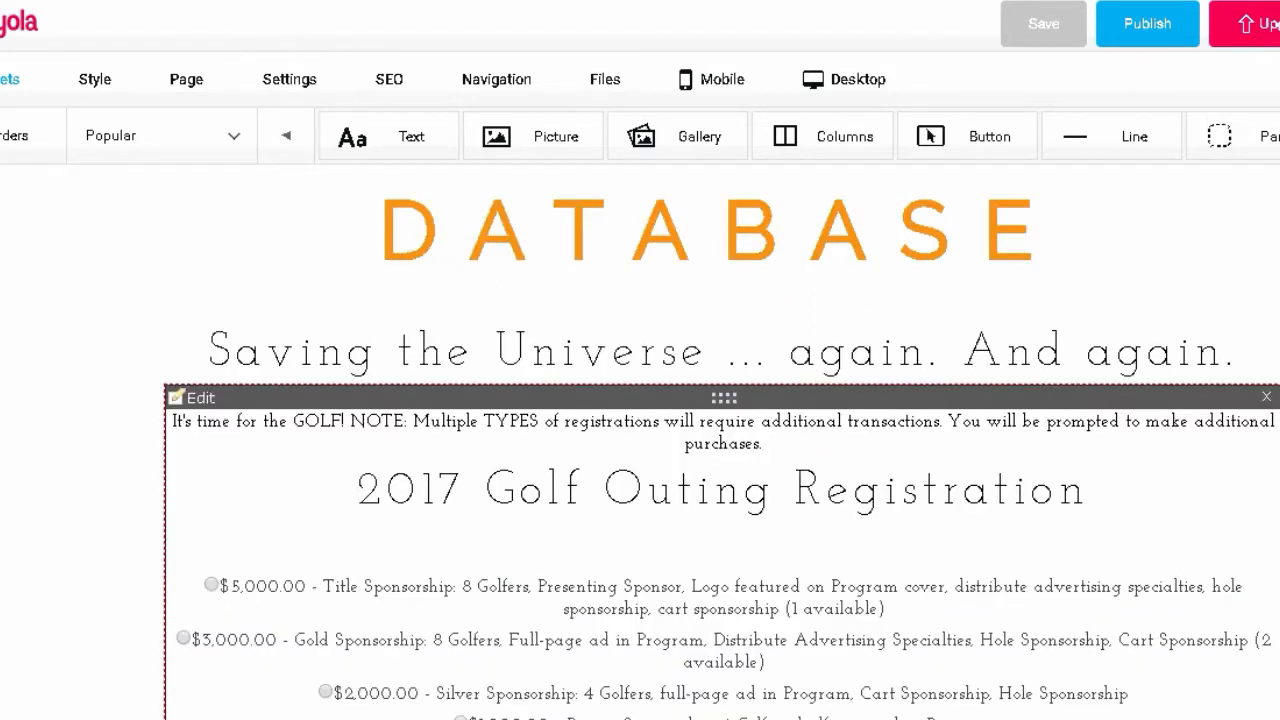
scroll(530, 680, up, 2)
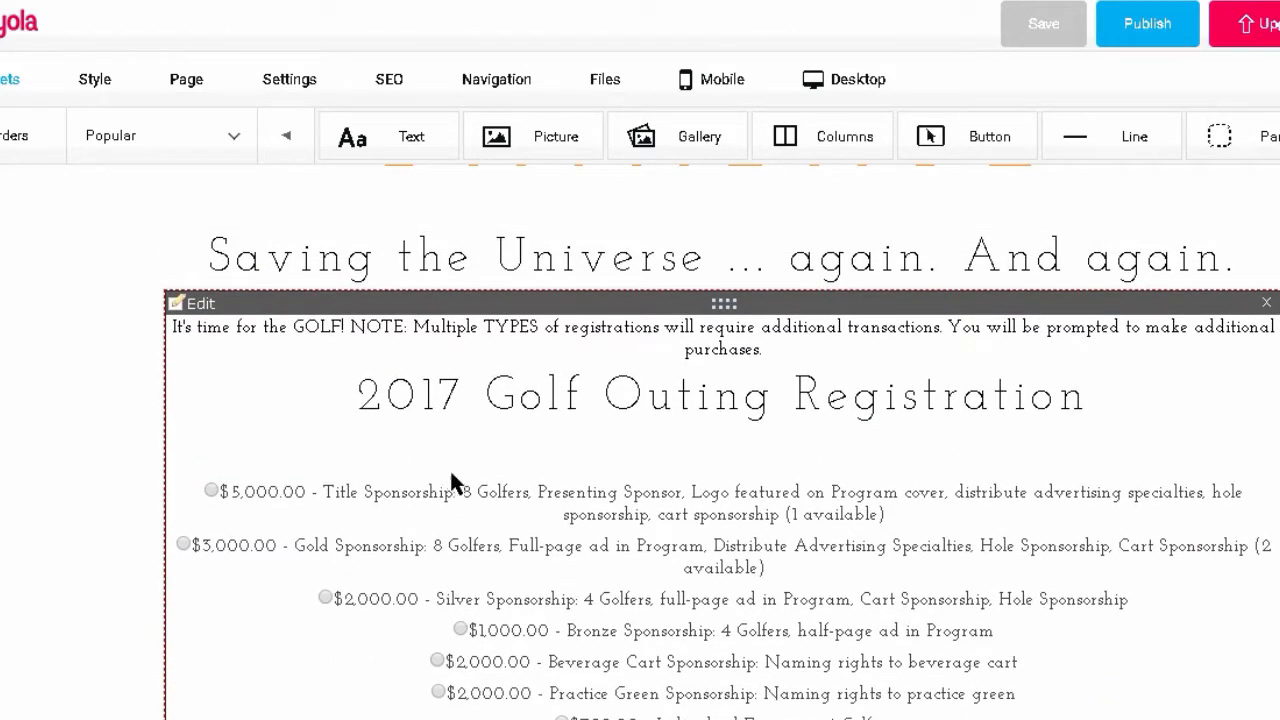
- Swap the golf HTML block's 237568.js widget script for the pasted 1598464.js script
click(200, 304)
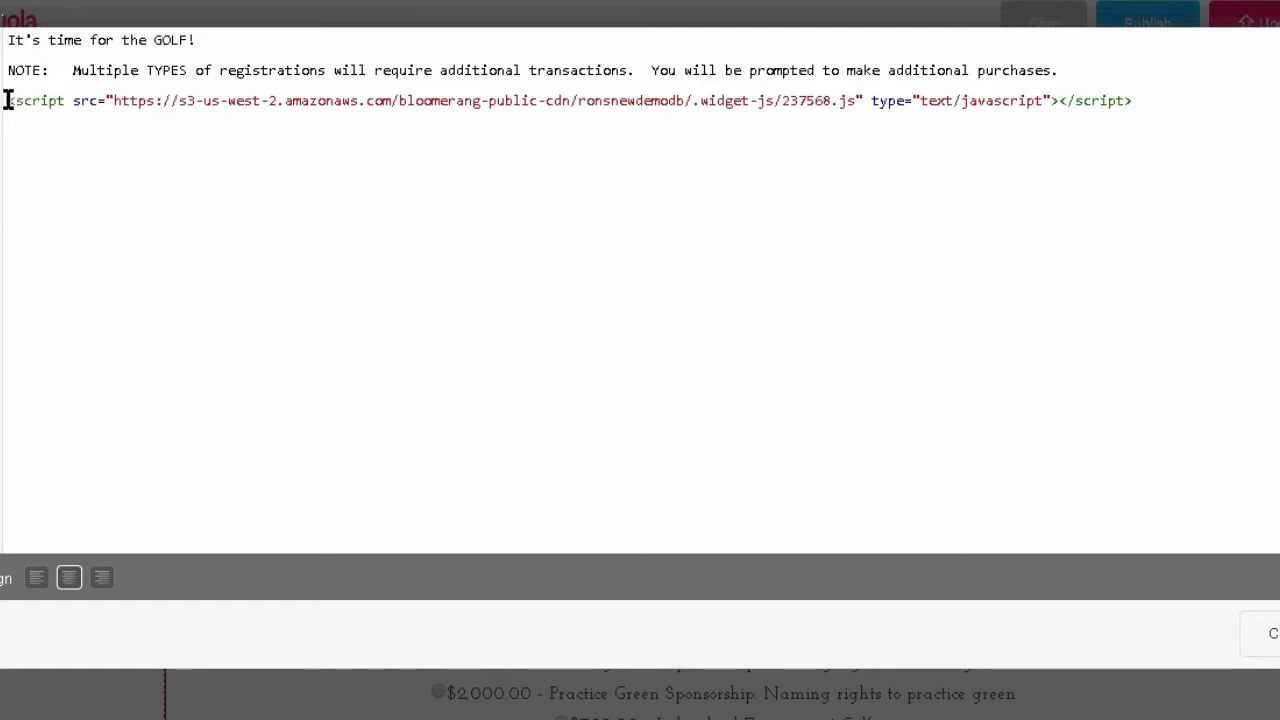
drag(7, 100, 1018, 117)
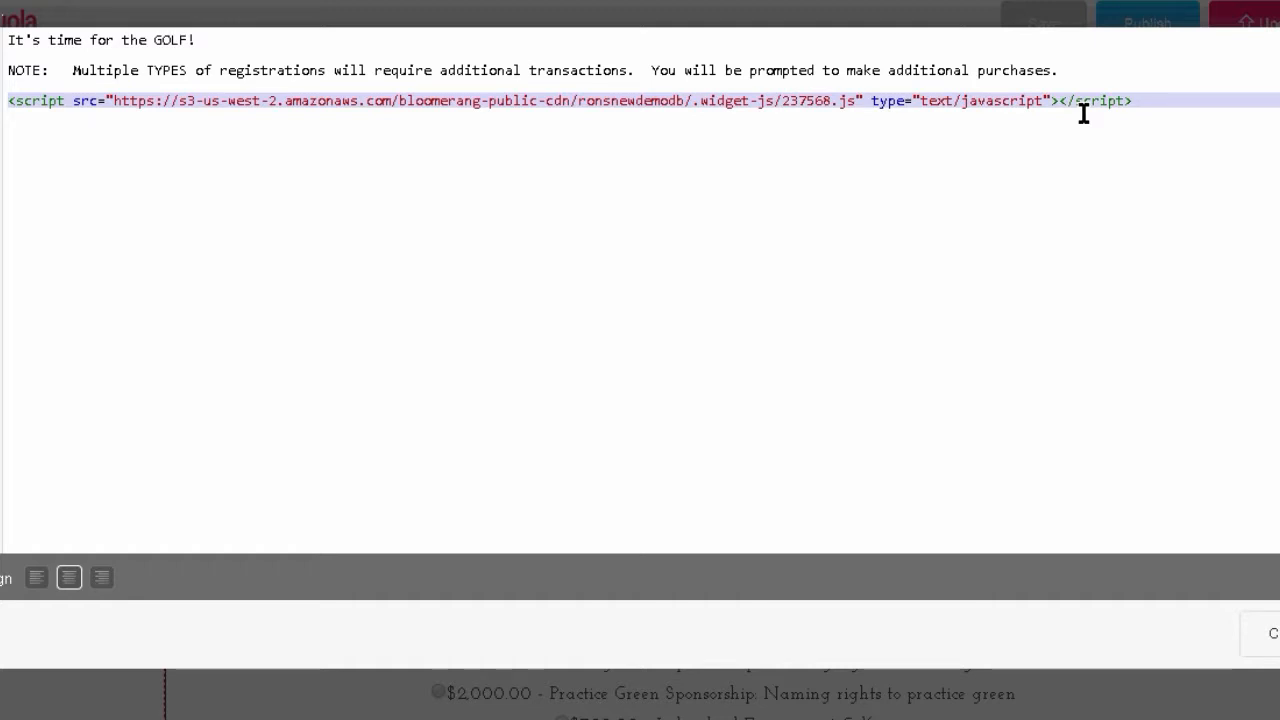
key(Delete)
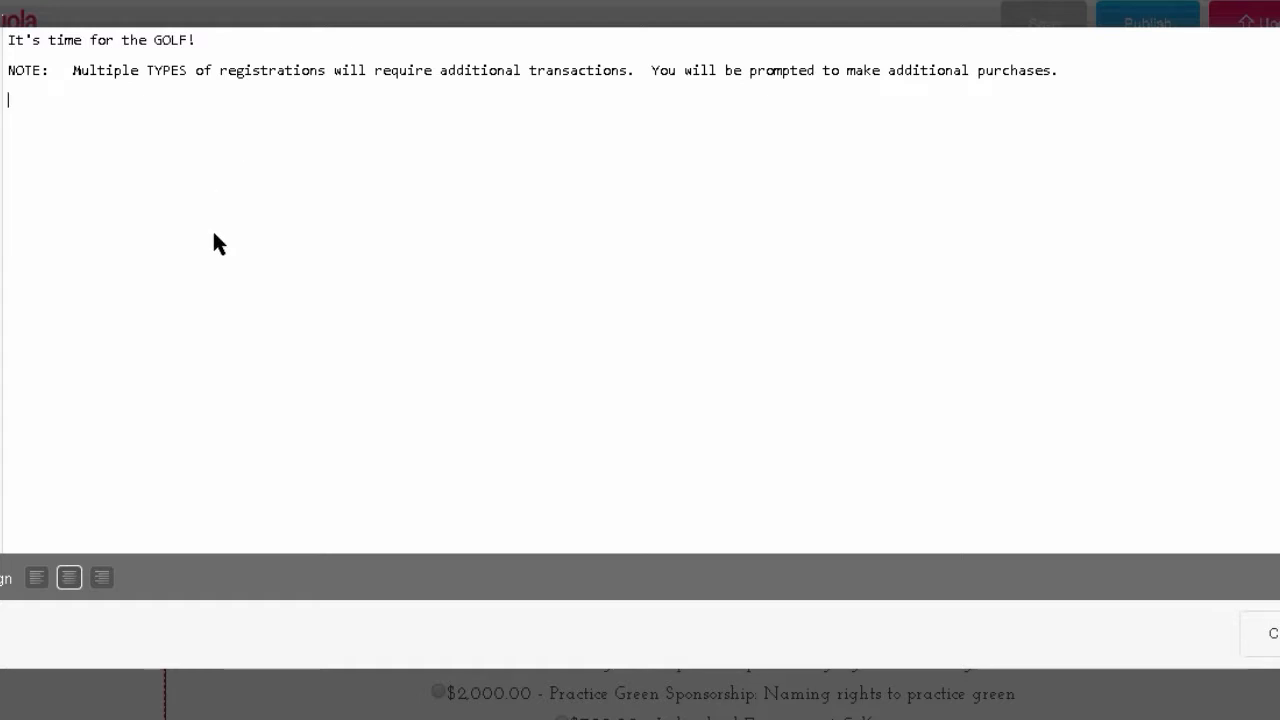
text(<script src="https://s3-us-west-2.amazonaws.com/bloomerang-public-cdn/ronsnewdemodb/.widget-js/1598464.js" type="text/javascript"></script>)
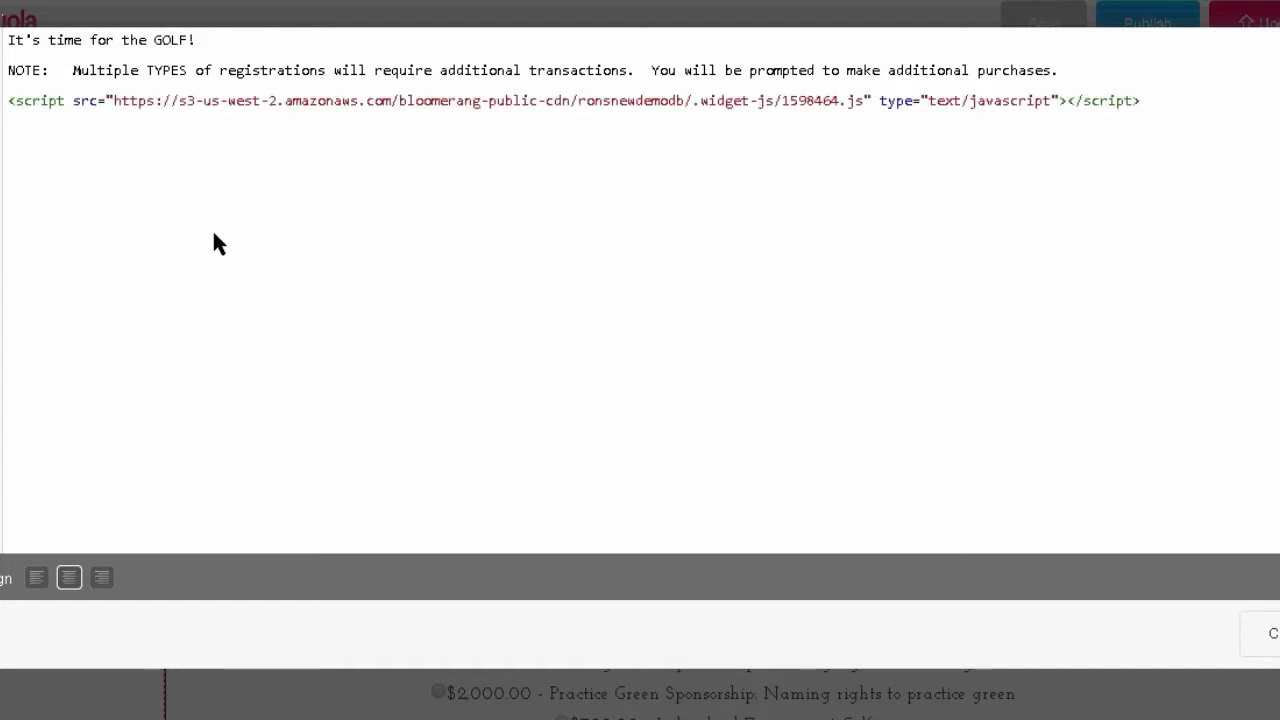
key(Return)
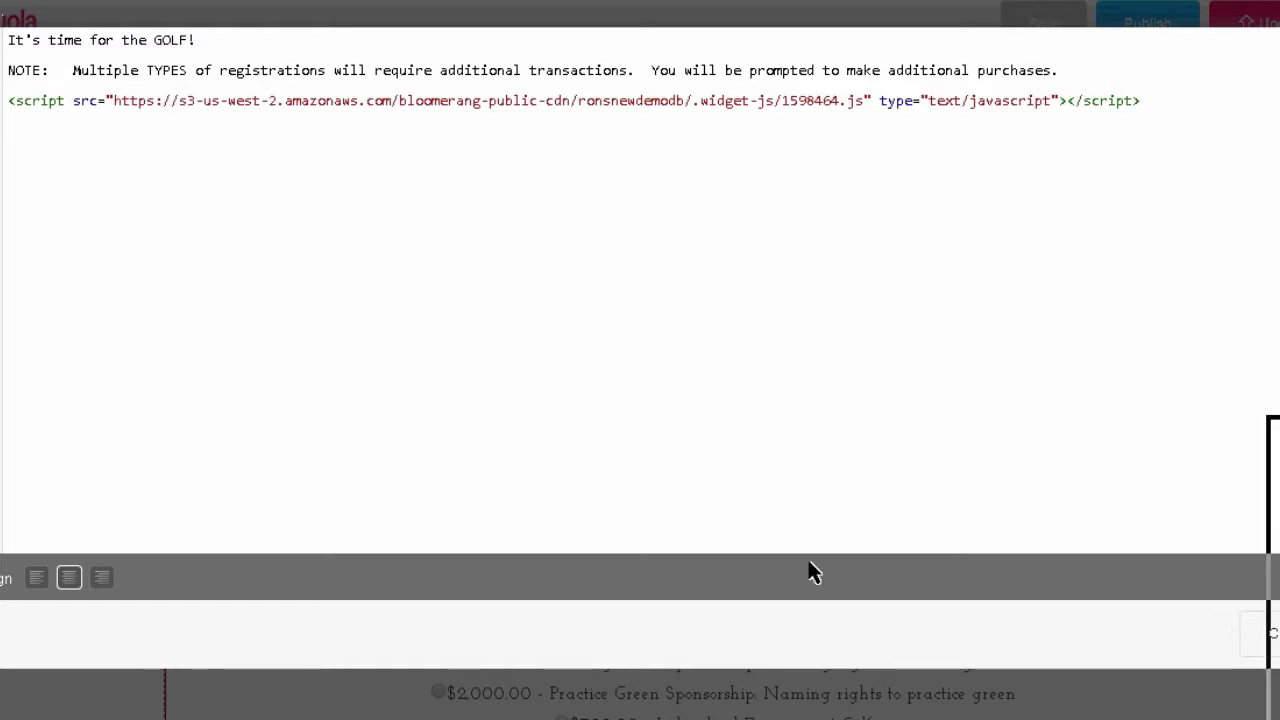
drag(808, 562, 806, 565)
- Close the HTML editor, keeping the Gala widget change, and publish the Yola site
click(1272, 634)
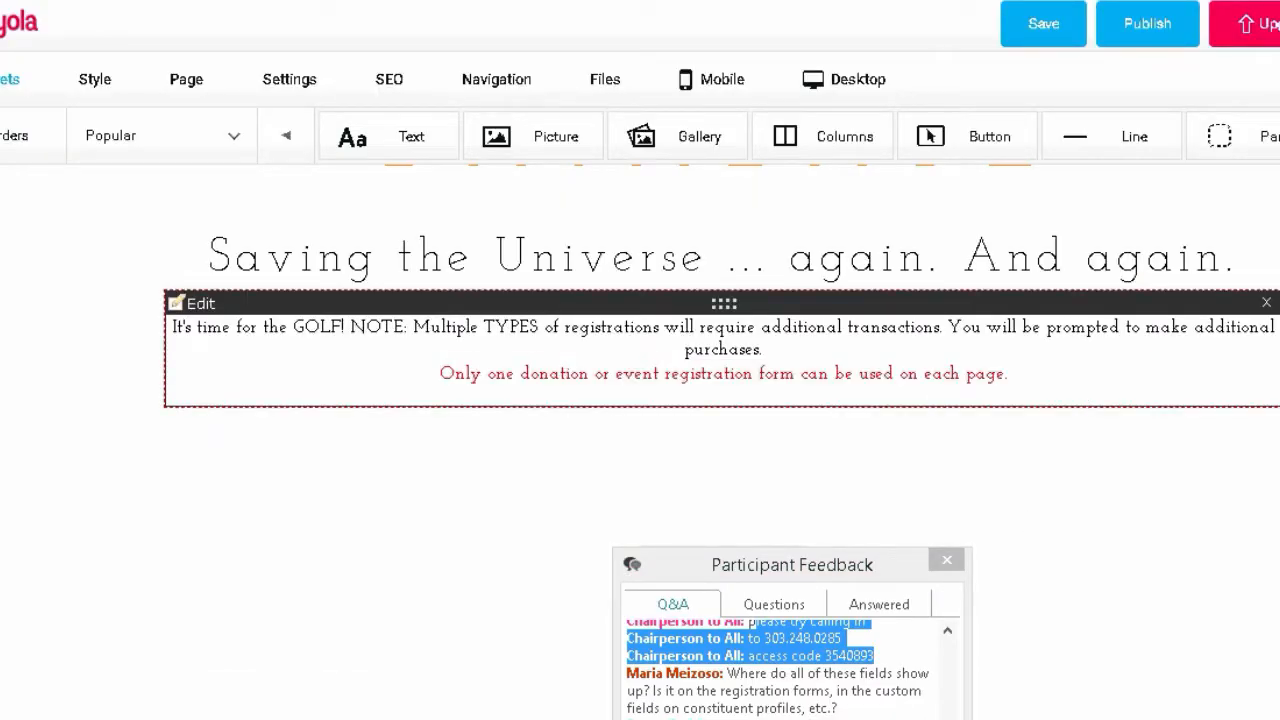
scroll(720, 350, down, 2)
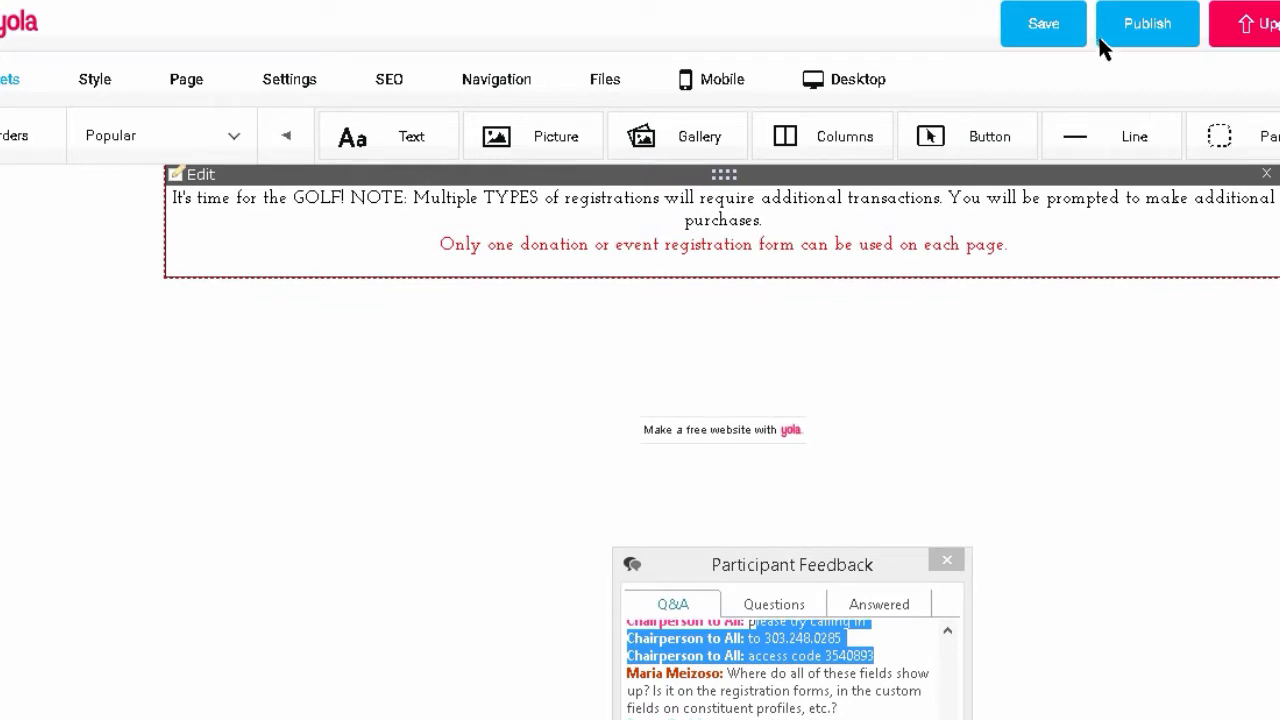
click(1140, 26)
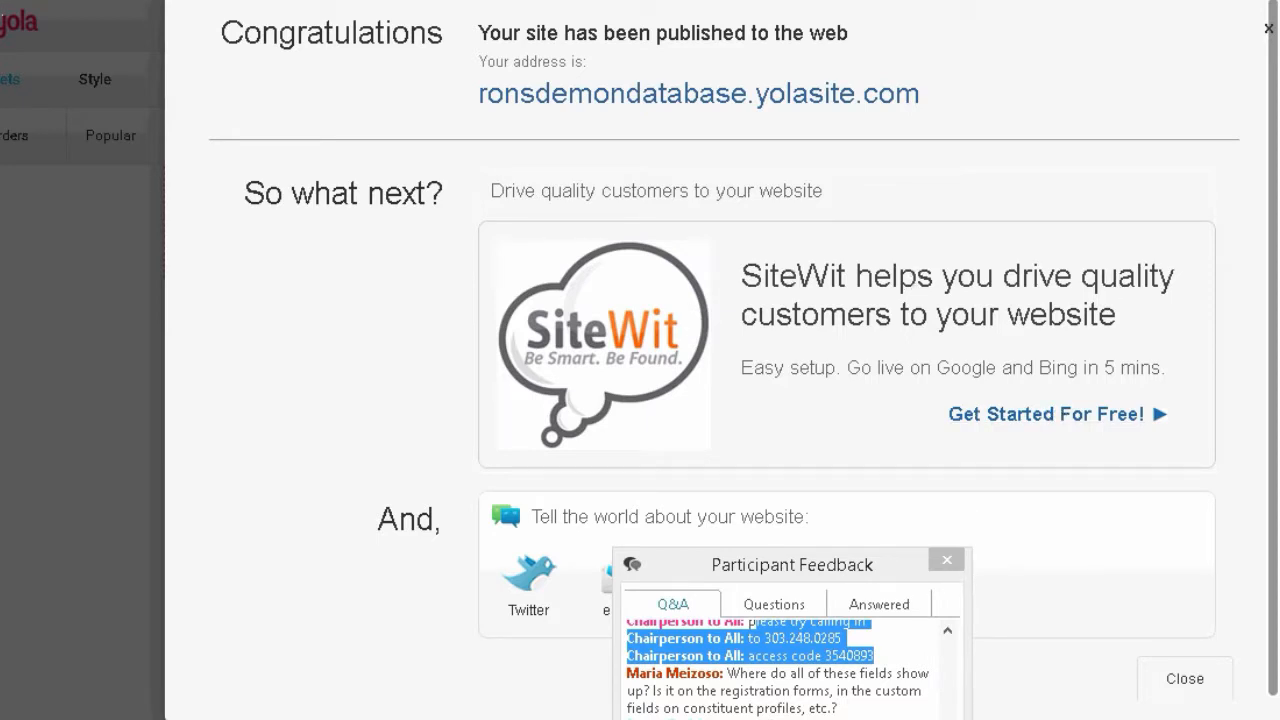
- From the live site's Events page, follow the REGISTER link to Bloomerang's Secure Registration page
click(671, 94)
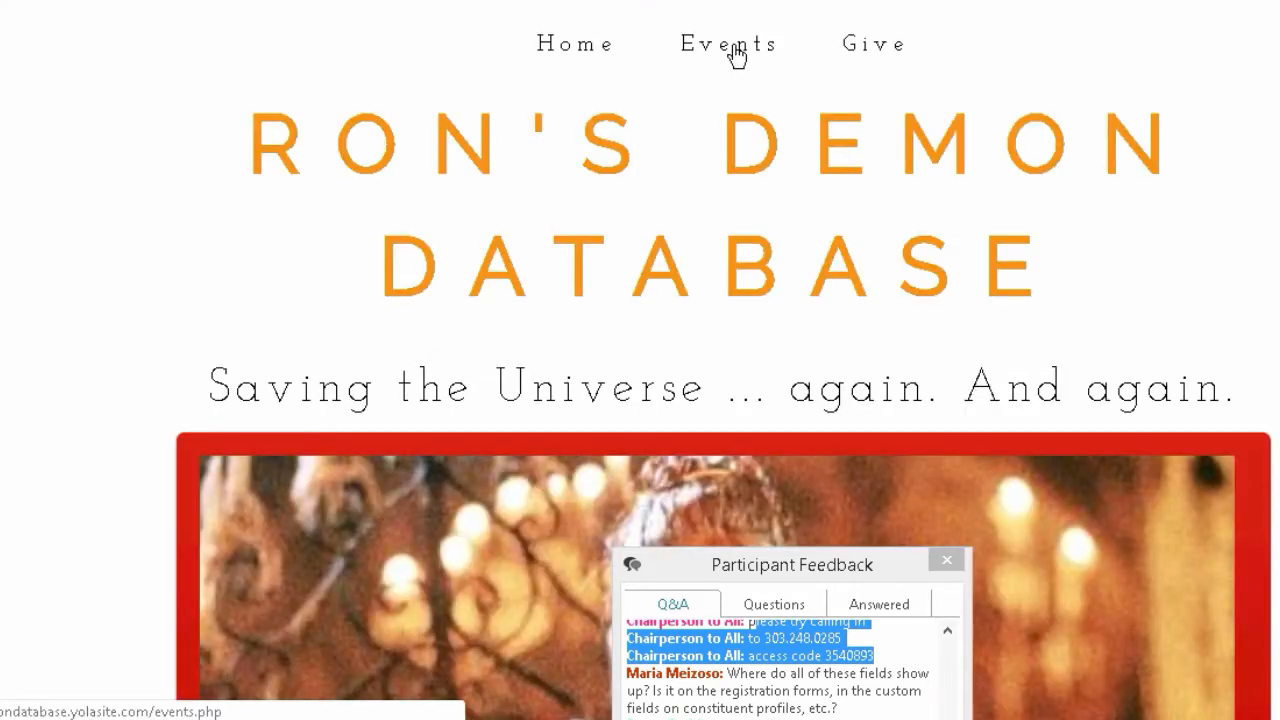
click(734, 50)
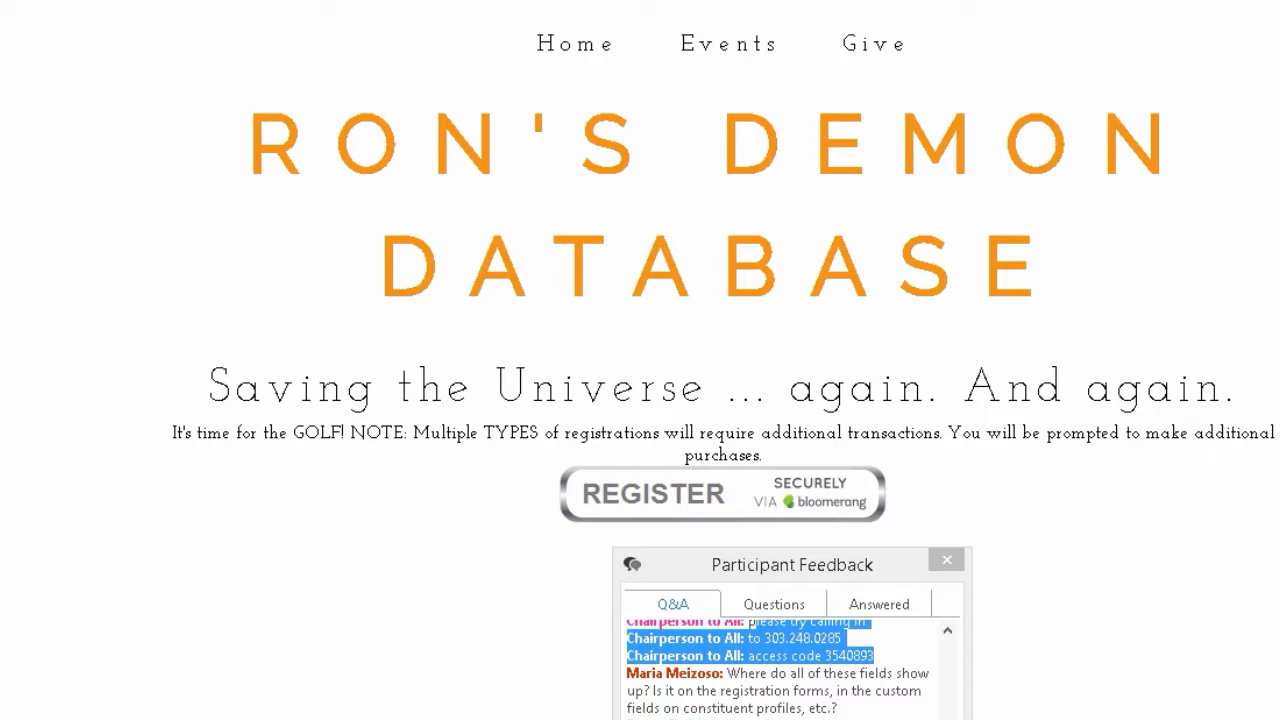
click(946, 560)
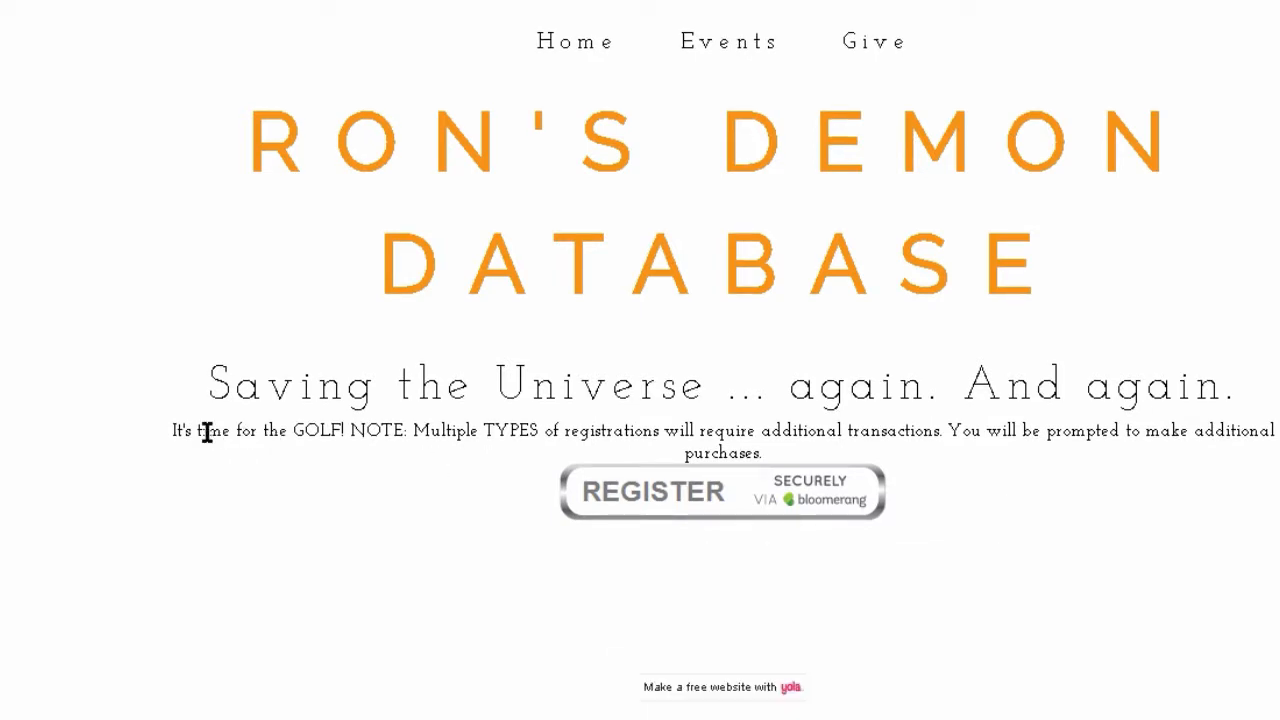
drag(171, 430, 689, 429)
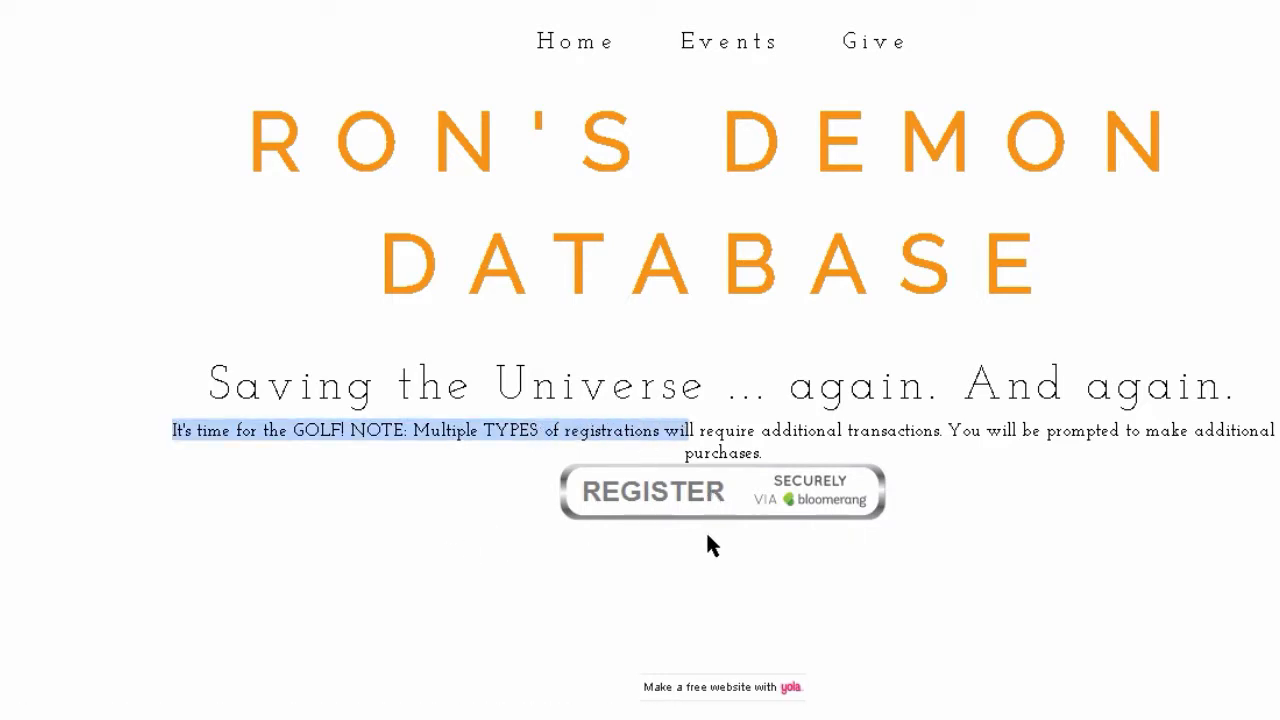
click(714, 505)
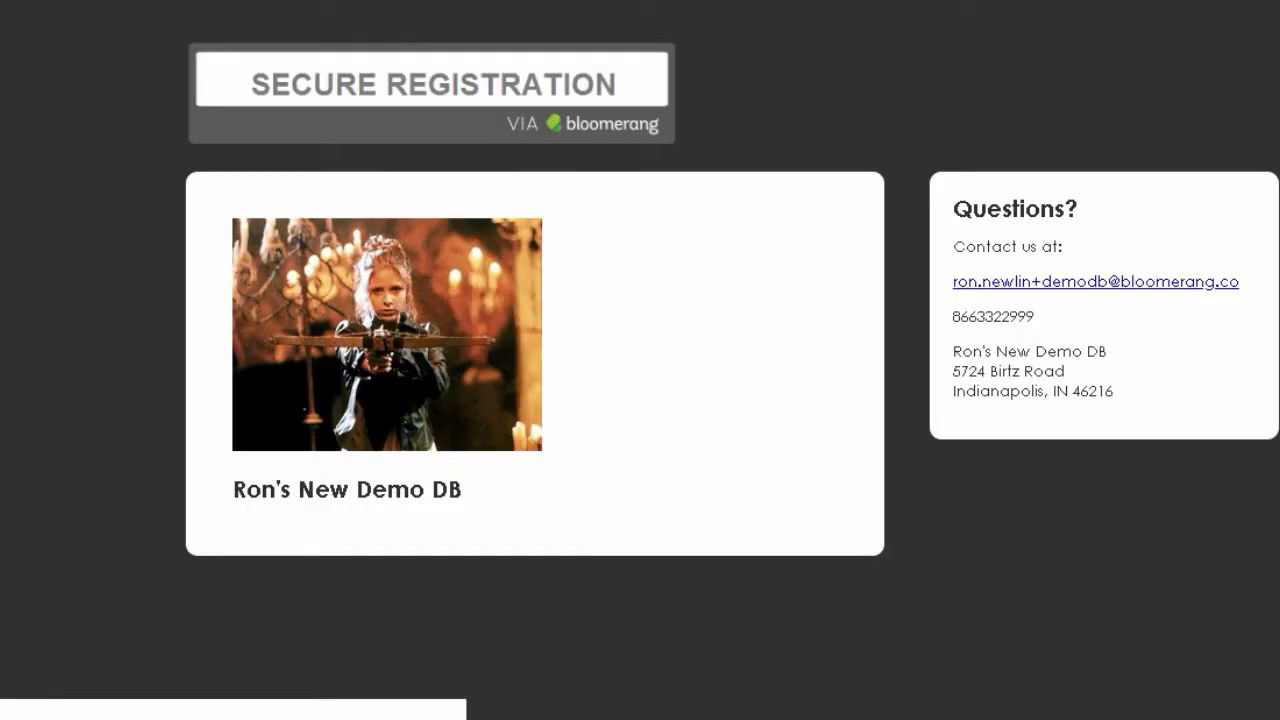
- Choose the $150.00 Single ticket with quantity 3, bringing the total to $450.00
scroll(524, 360, down, 2)
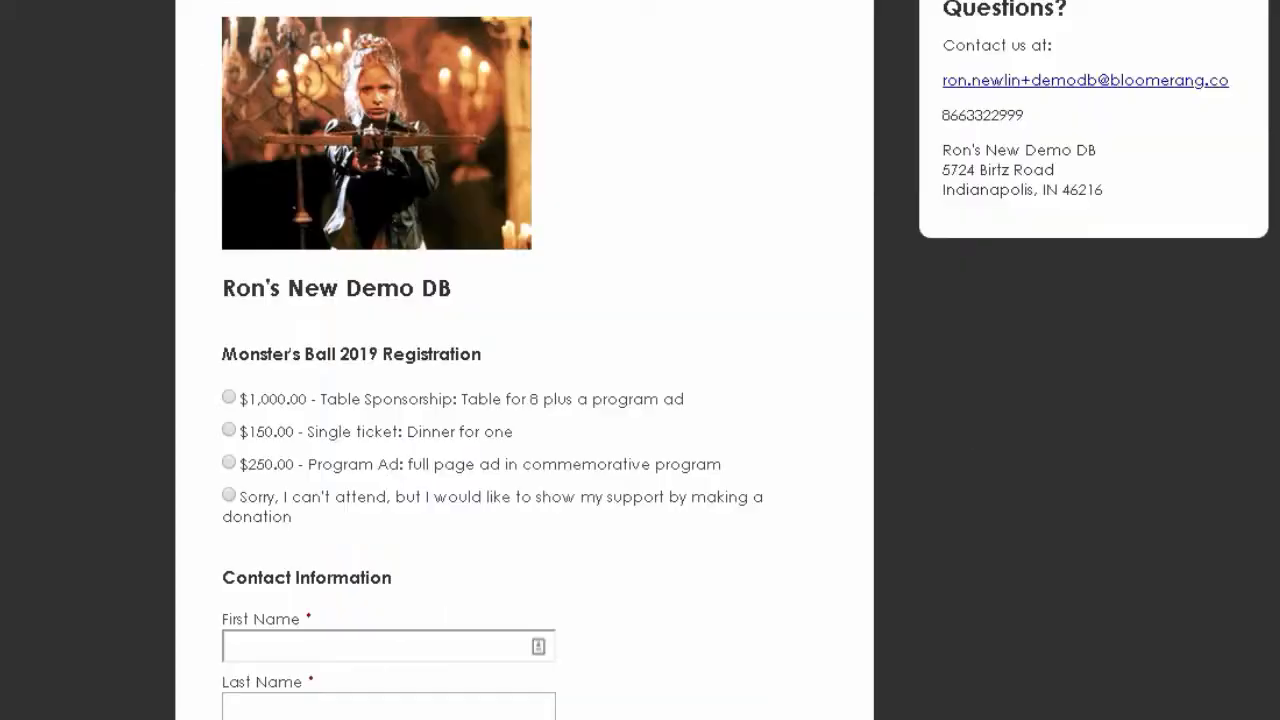
scroll(524, 360, up, 1)
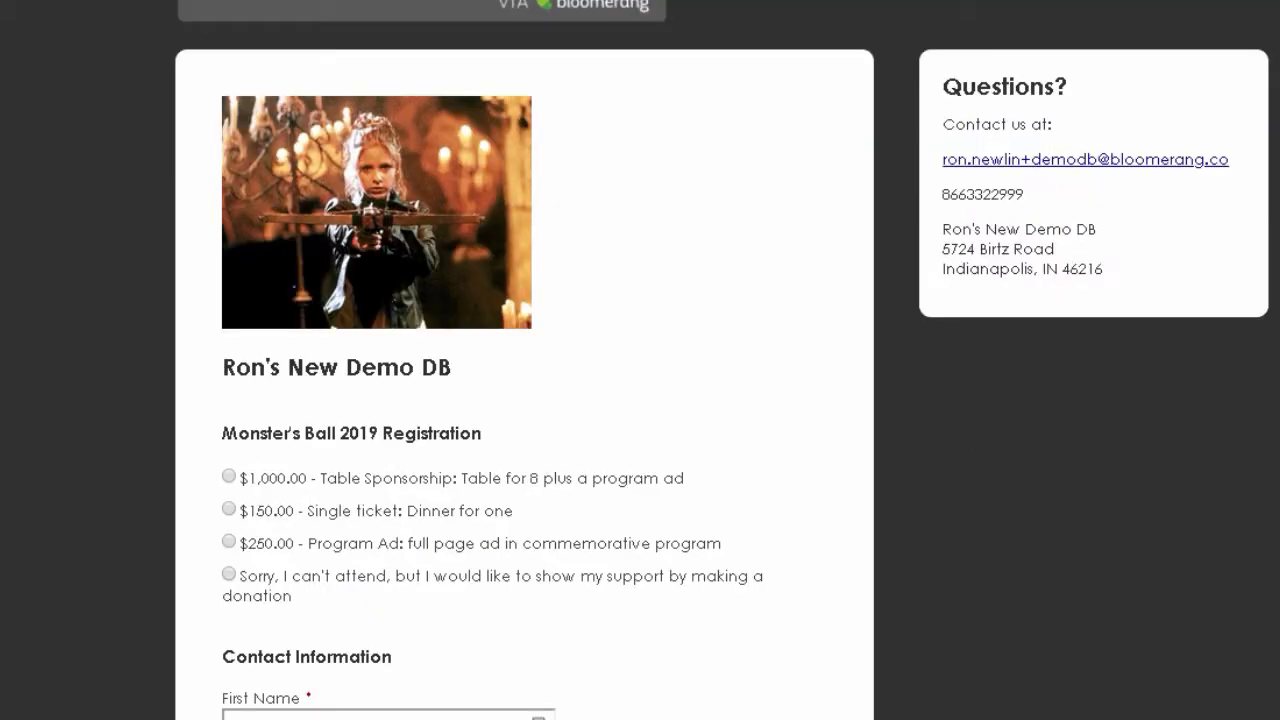
key(super+c)
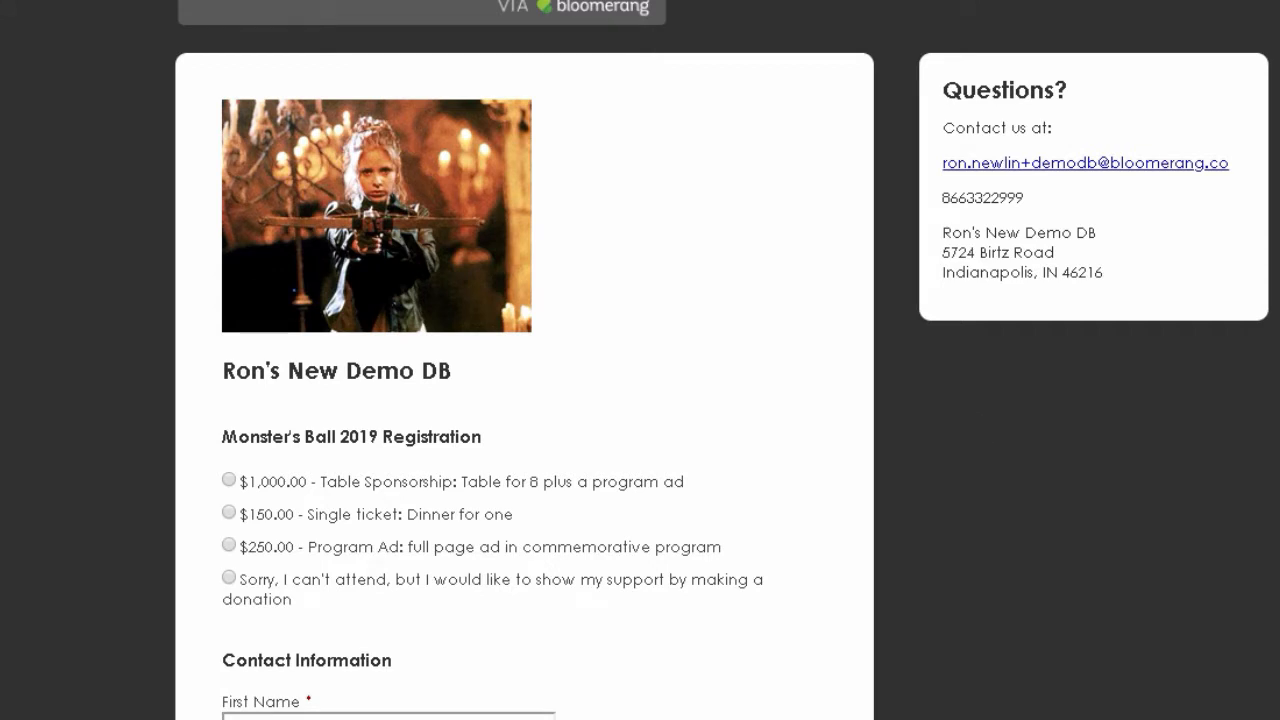
scroll(524, 360, down, 1)
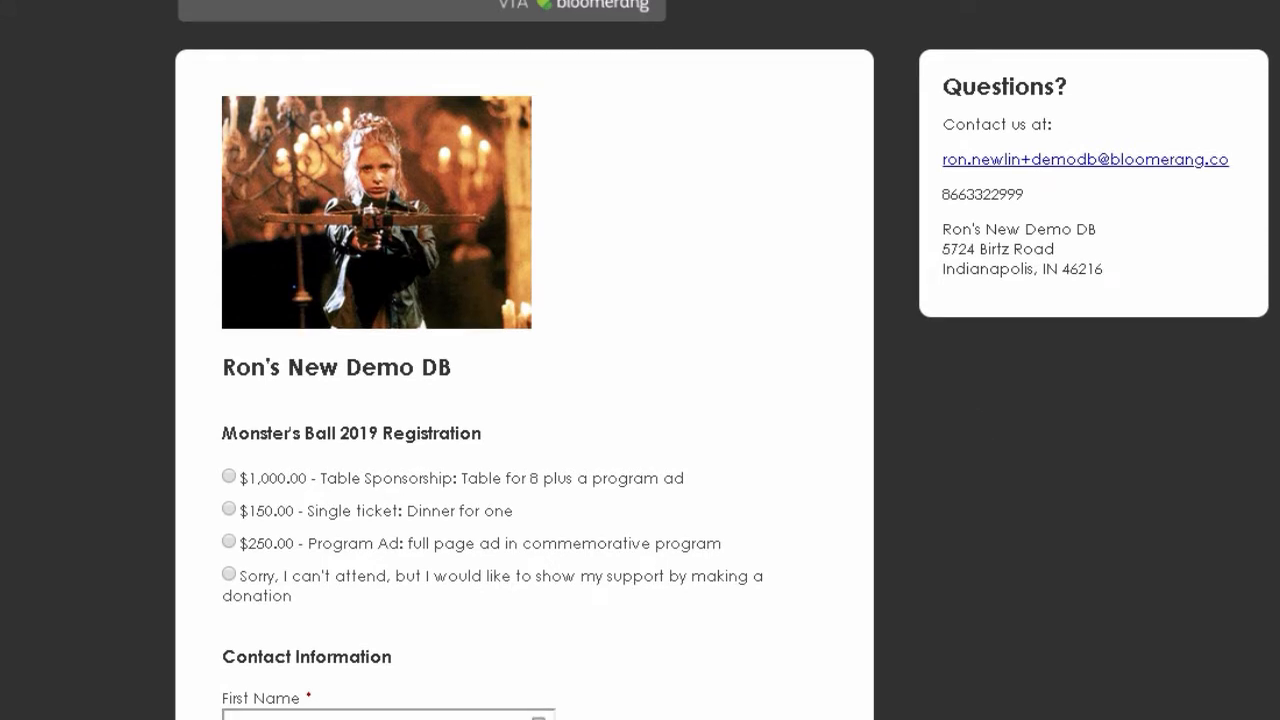
scroll(524, 360, down, 1)
drag(222, 325, 489, 330)
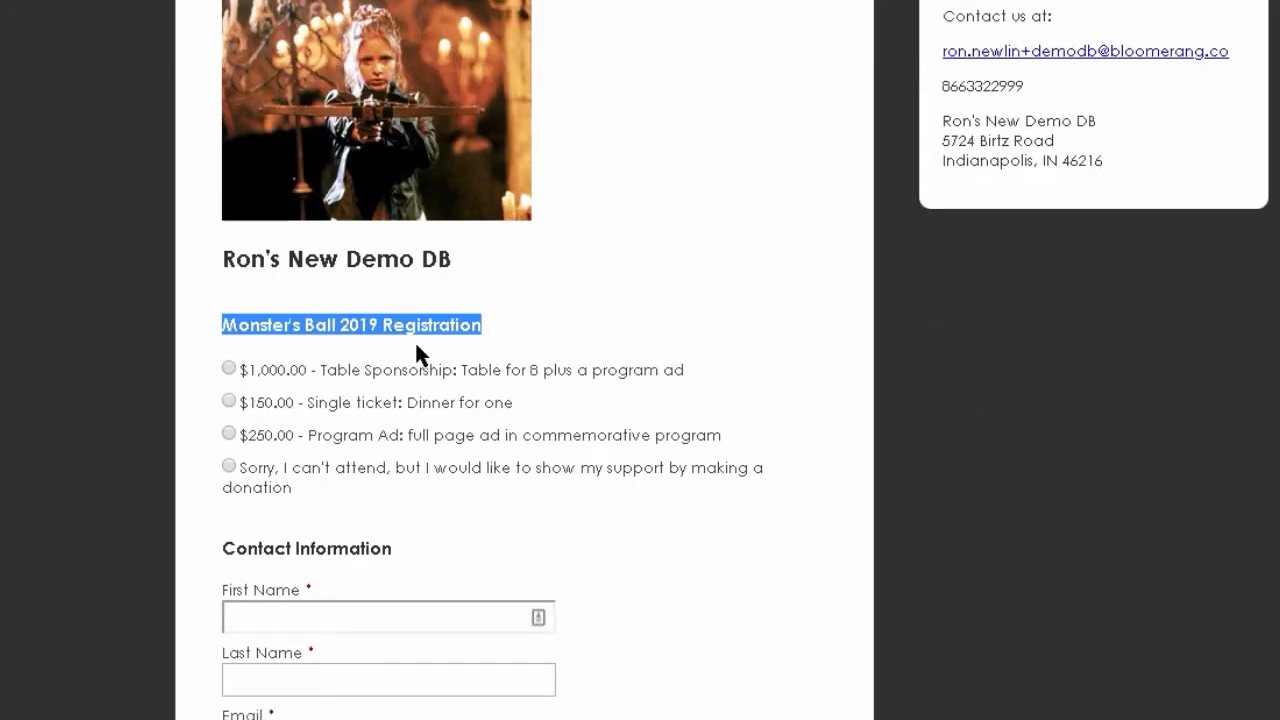
click(229, 400)
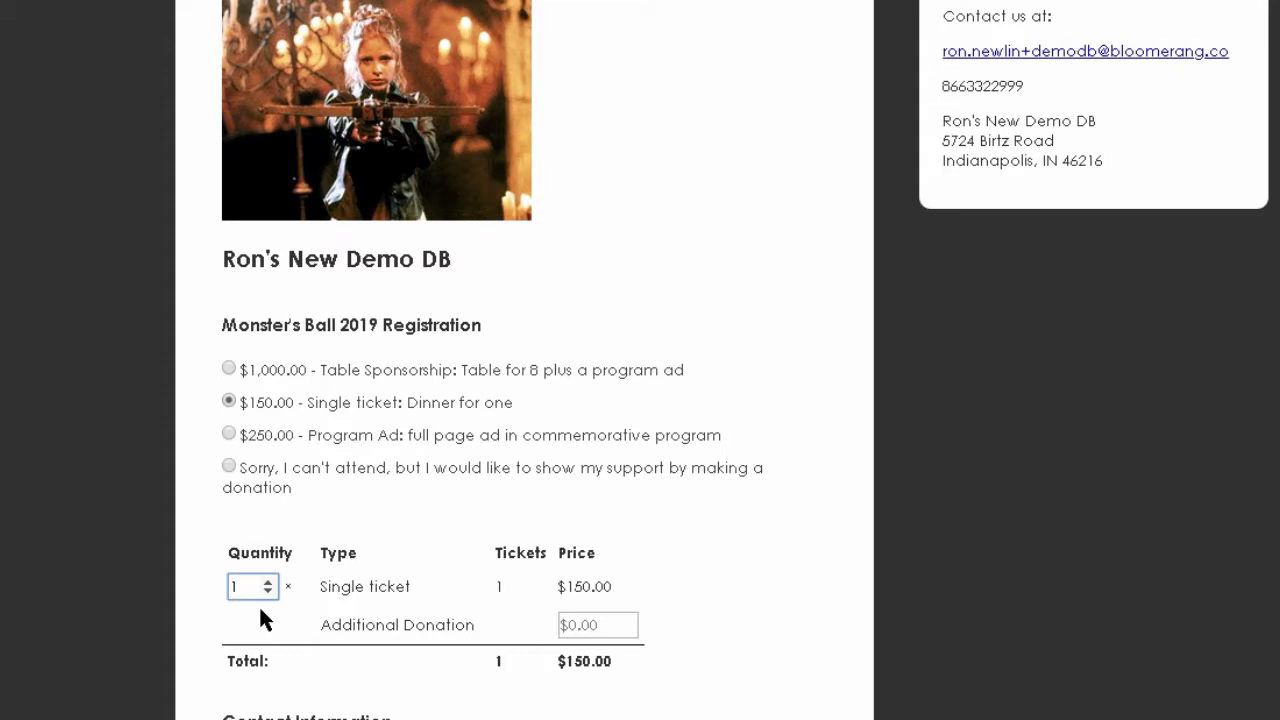
click(268, 581)
click(268, 581)
click(397, 659)
- Scroll down to review the Additional Information fields and reCAPTCHA
scroll(492, 360, down, 4)
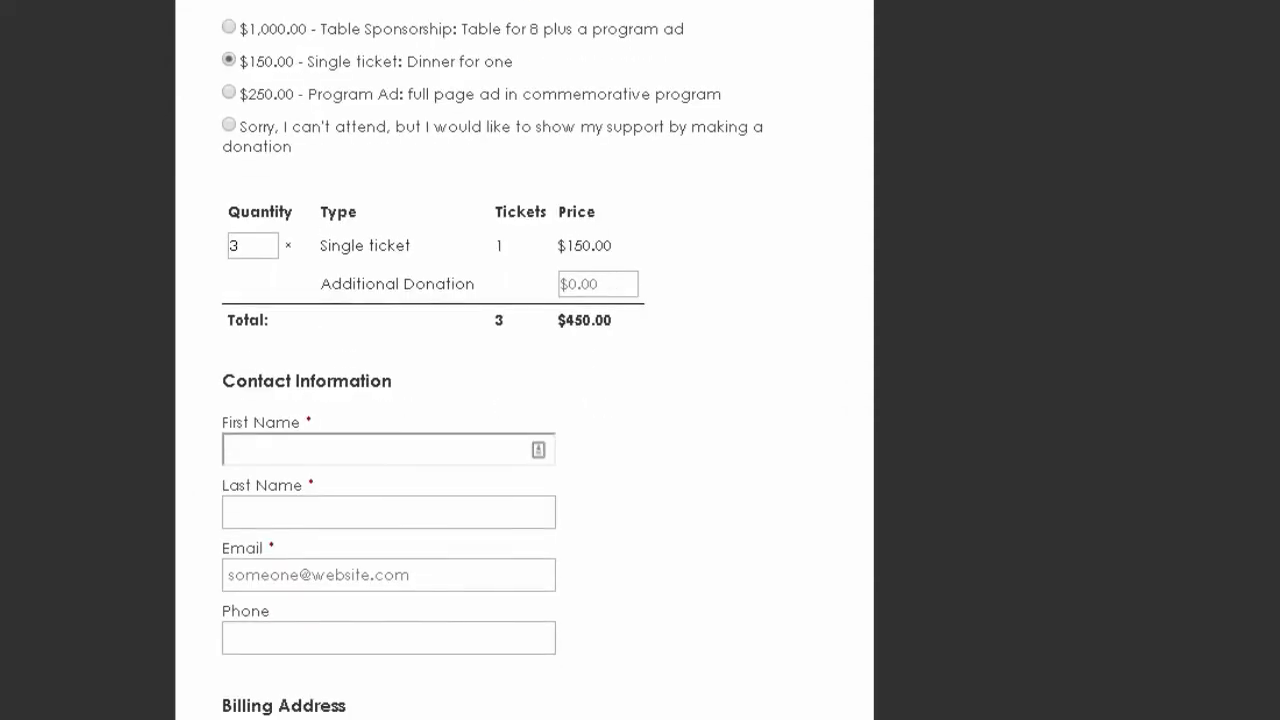
scroll(897, 251, up, 2)
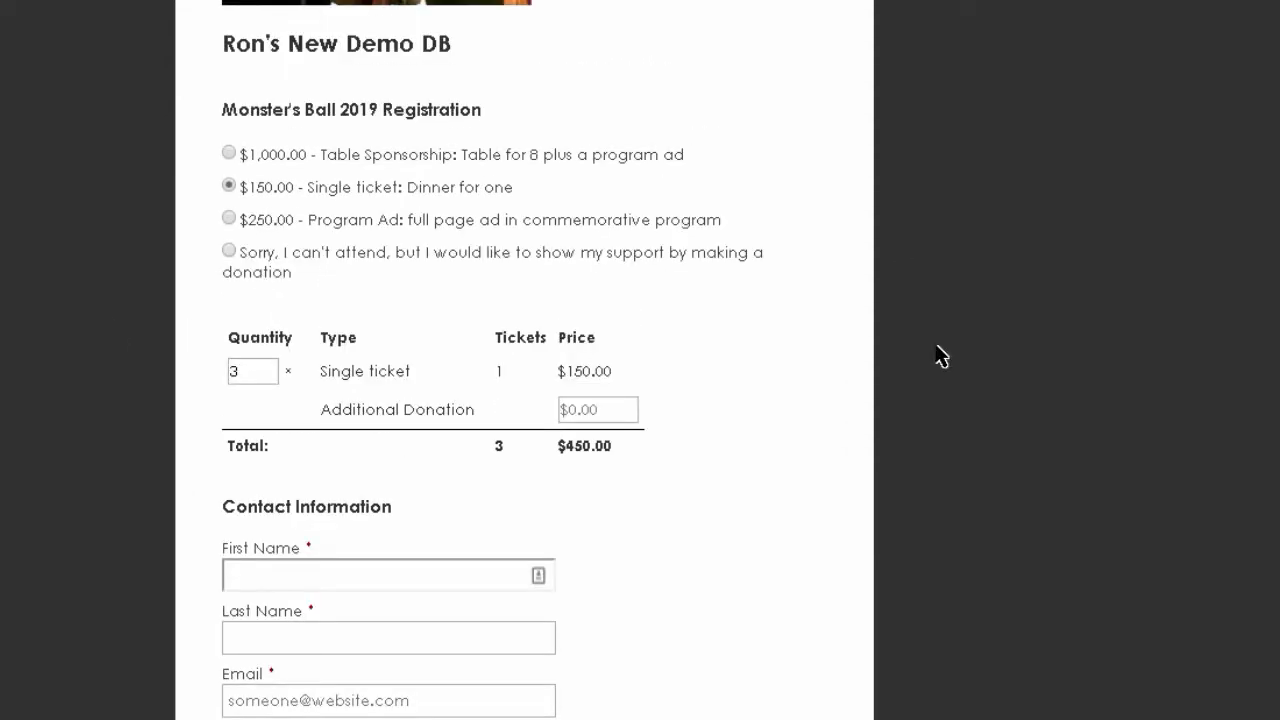
scroll(533, 290, down, 5)
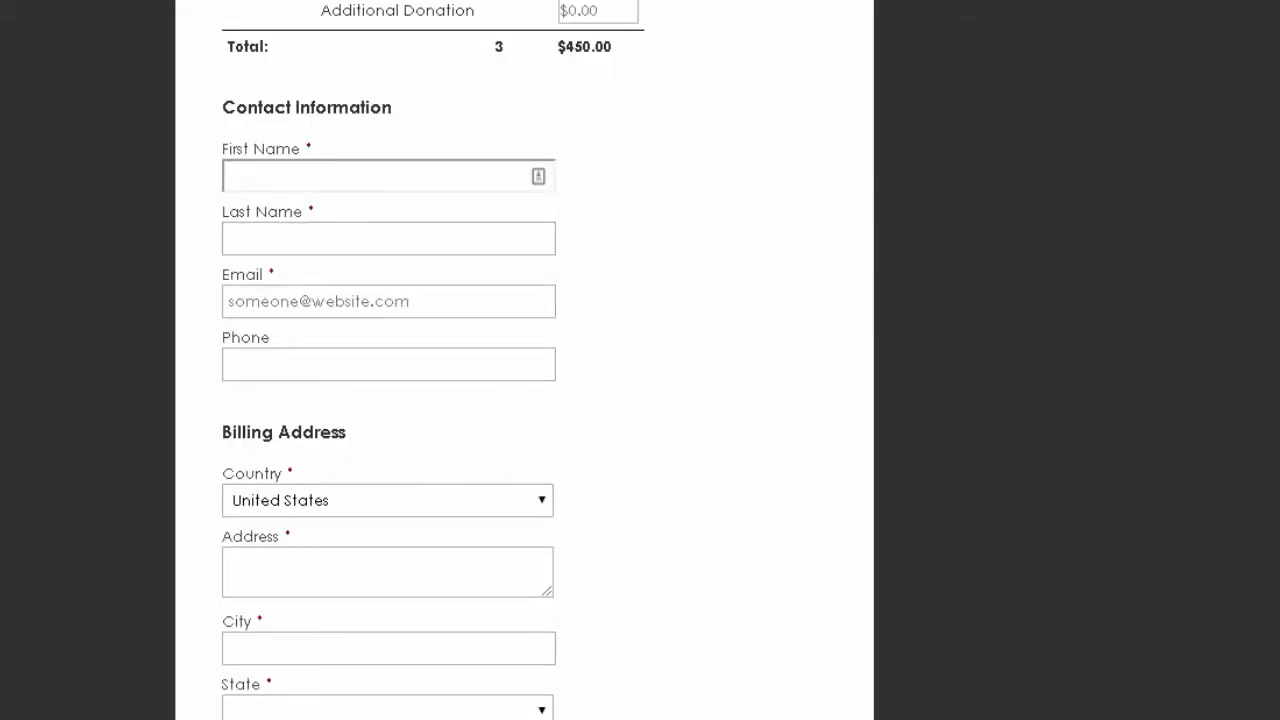
scroll(520, 360, down, 8)
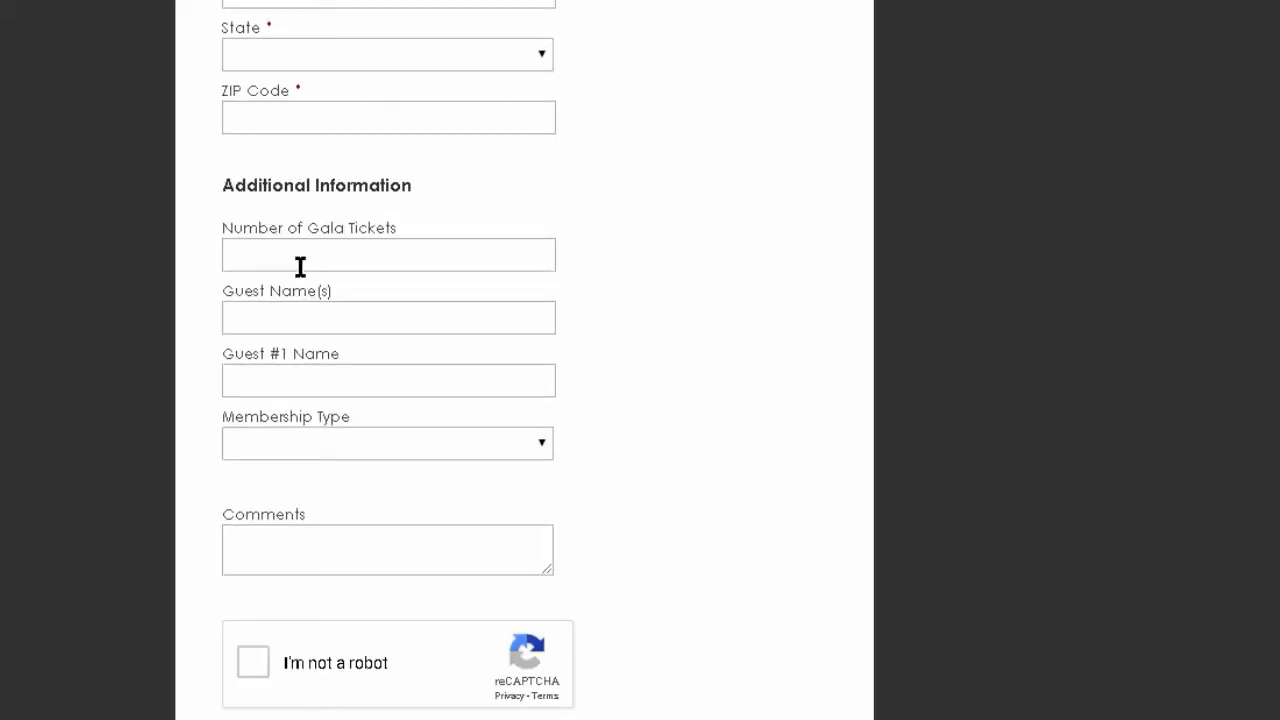
- Enter 3 for Number of Gala Tickets and two guest names in Guest Name(s)
click(300, 262)
text(3)
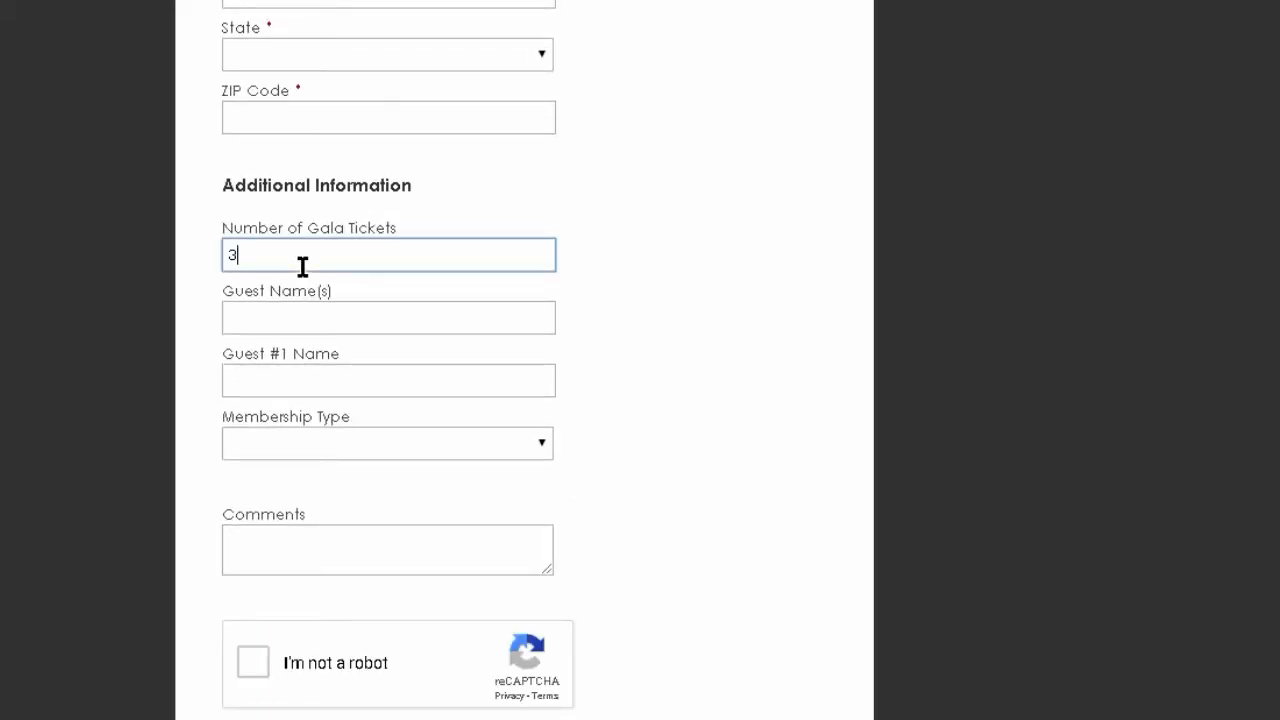
click(280, 322)
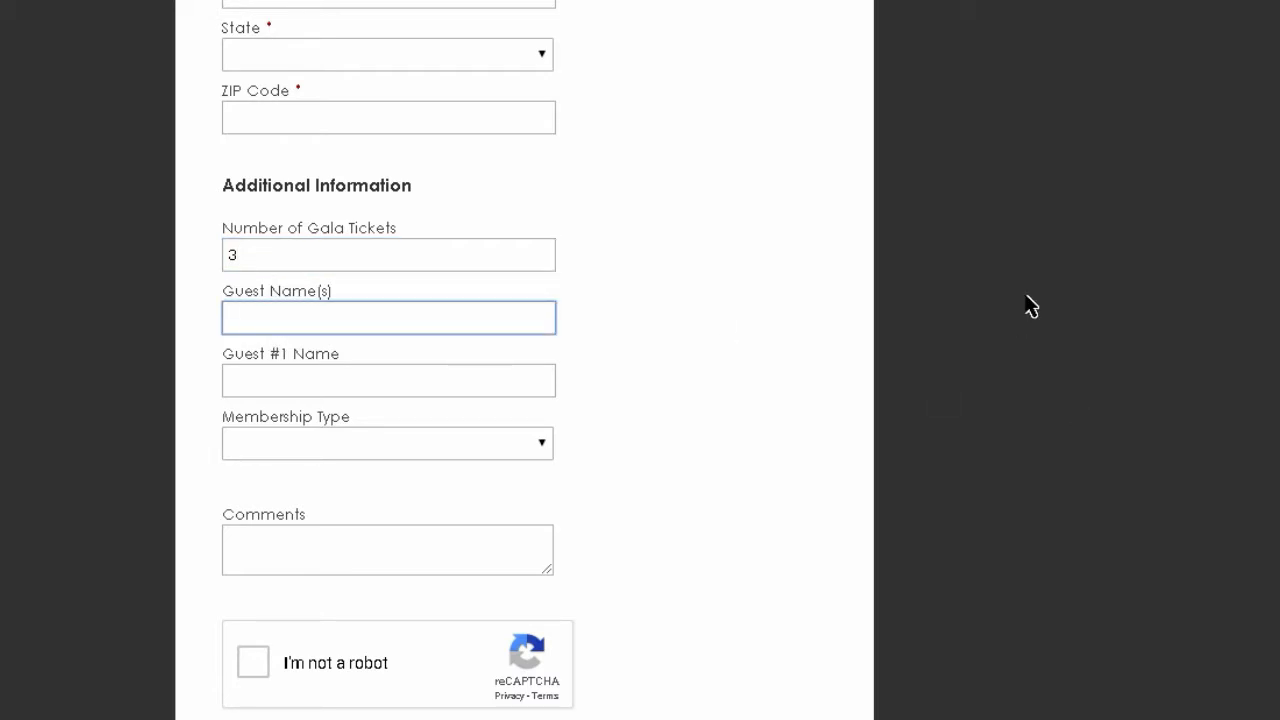
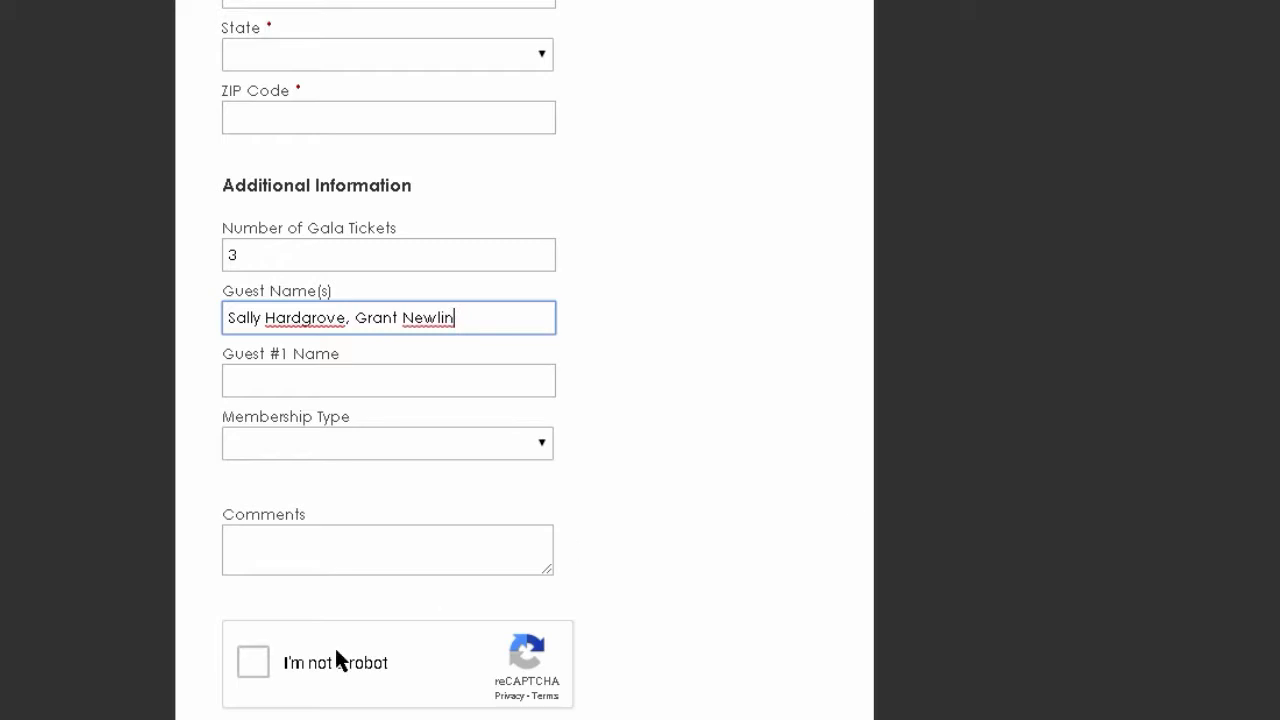
- Complete the reCAPTCHA and submit with empty contact details to reveal the required-field errors
click(256, 662)
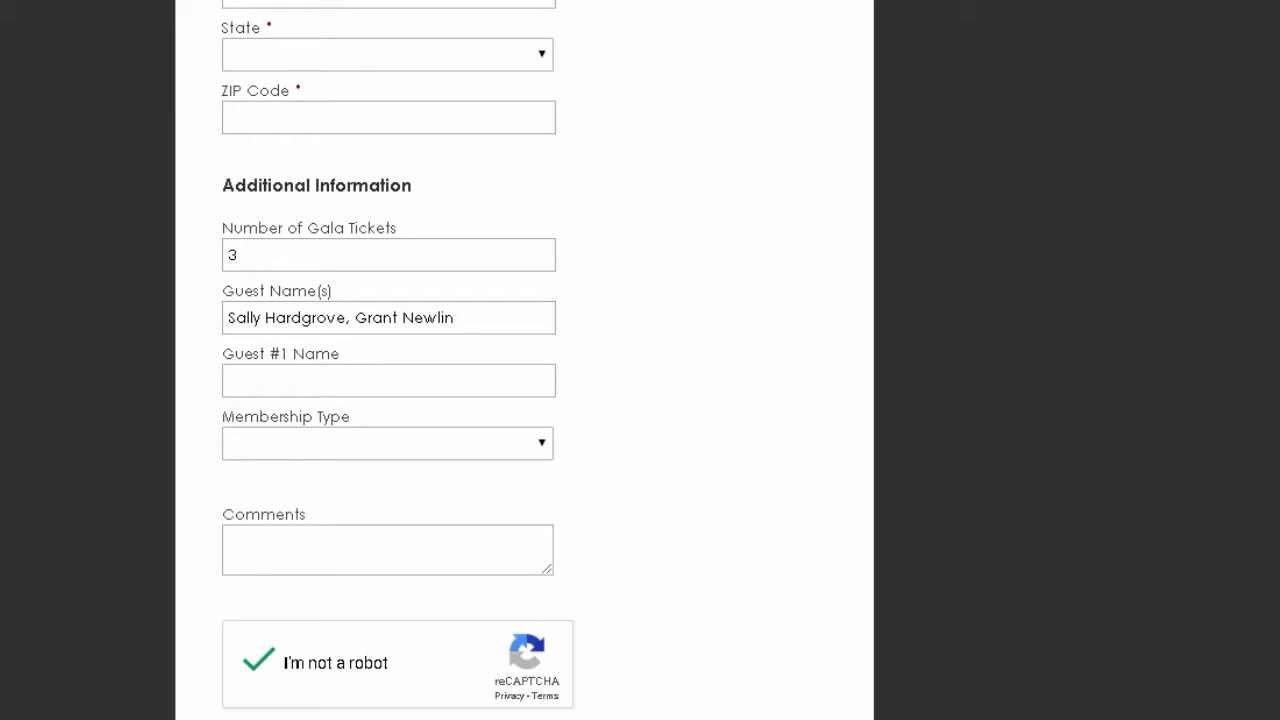
scroll(343, 700, down, 1)
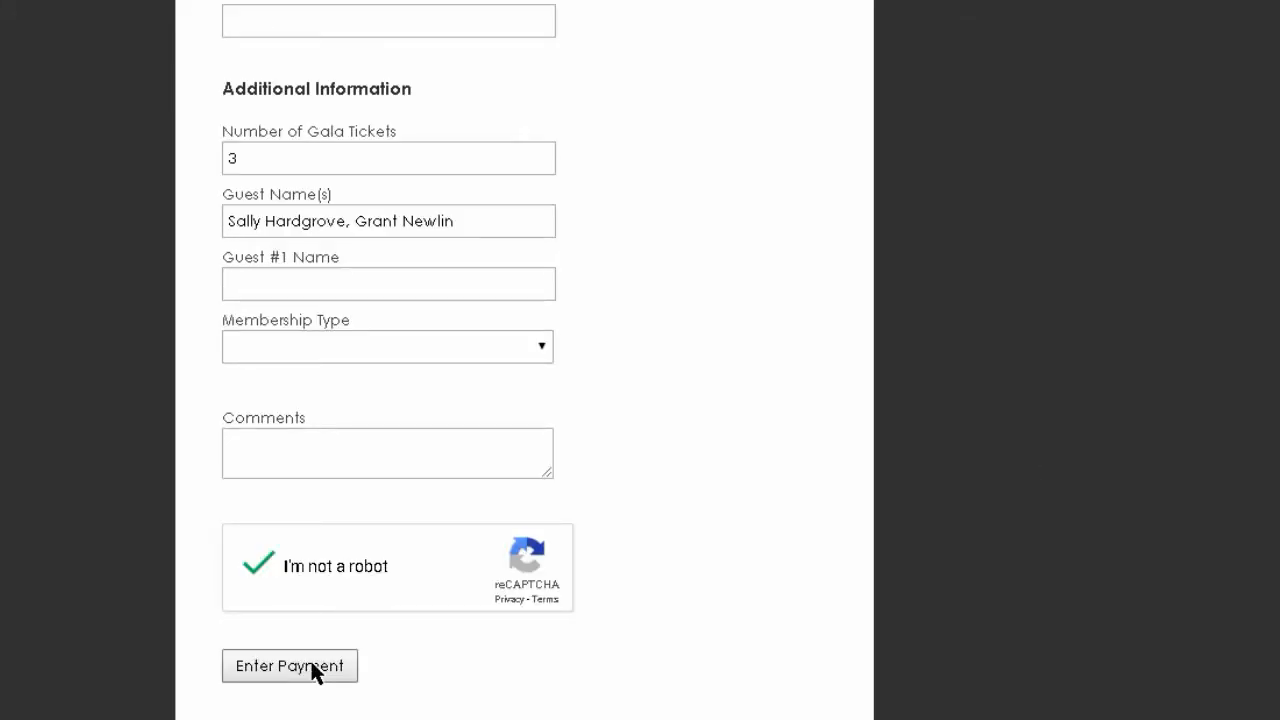
click(311, 662)
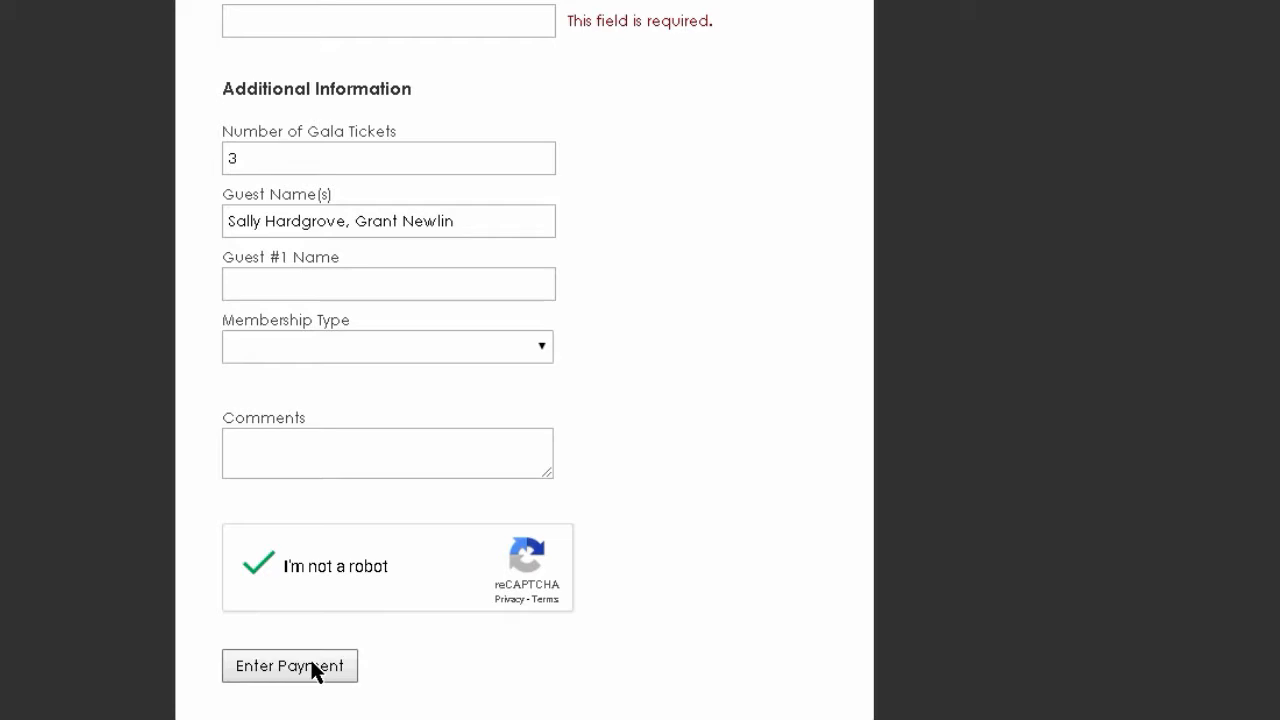
click(312, 666)
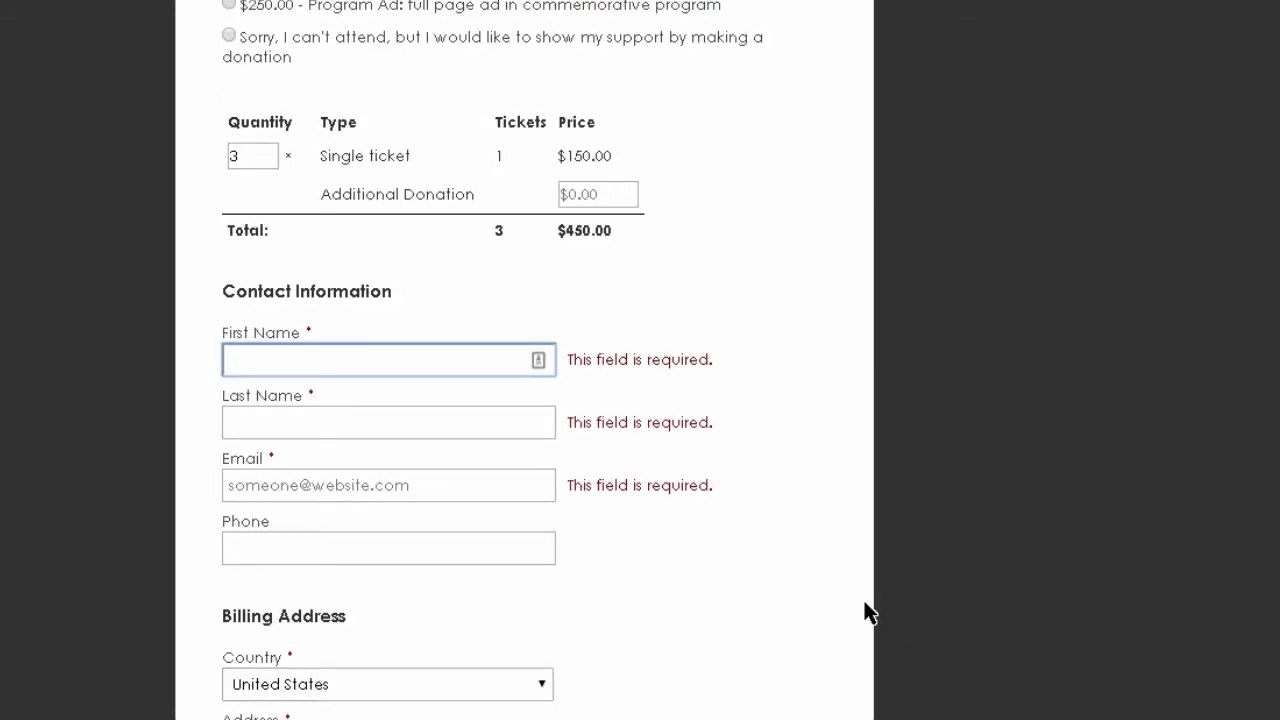
scroll(524, 400, down, 4)
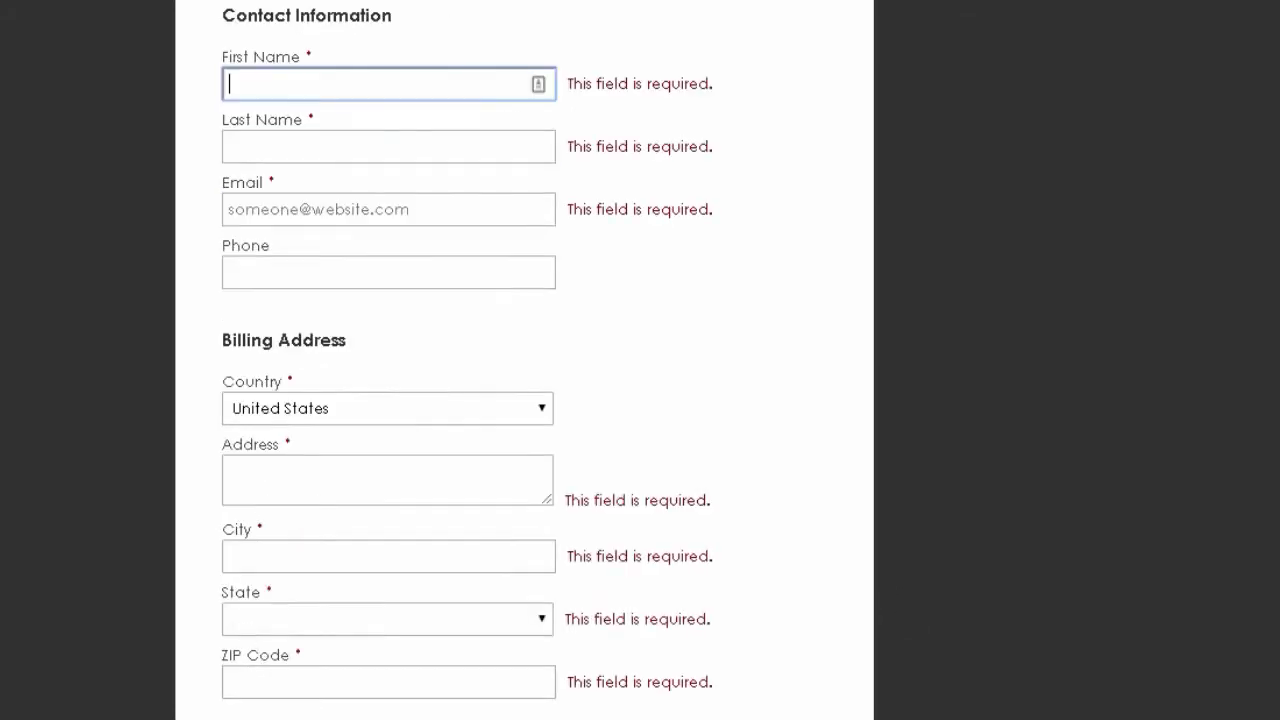
scroll(320, 187, up, 2)
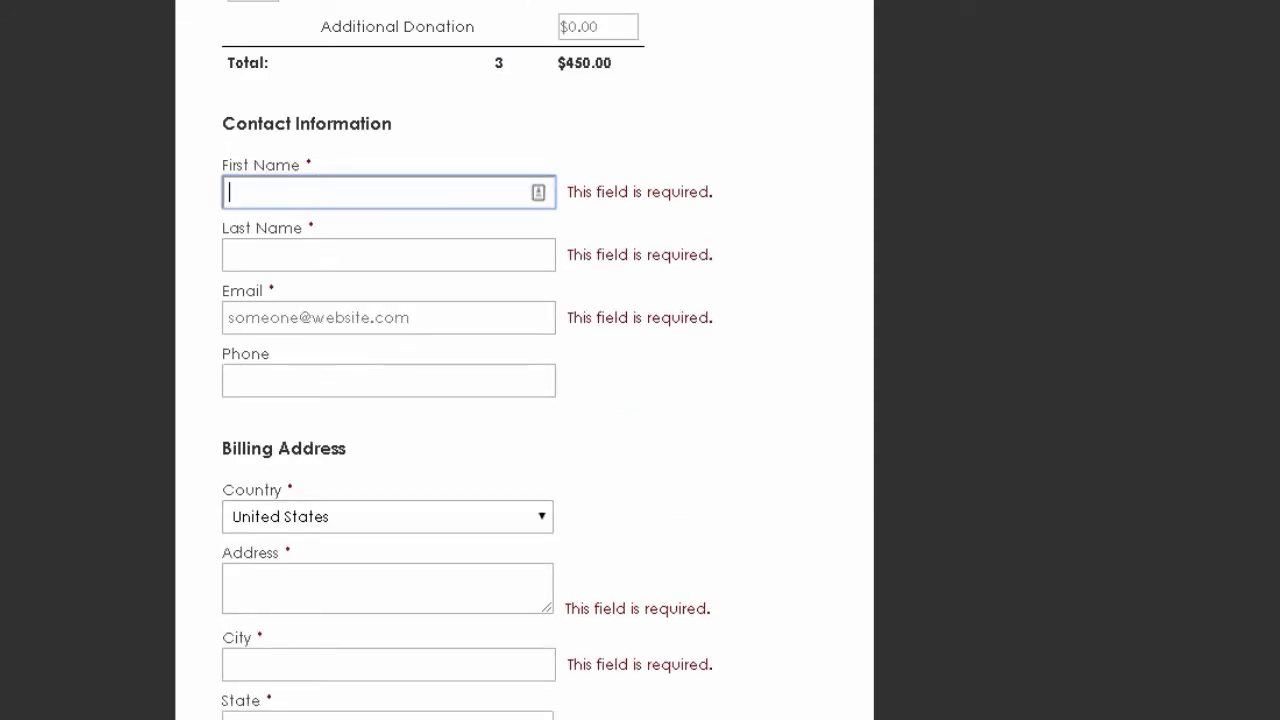
scroll(524, 400, down, 8)
scroll(524, 360, up, 13)
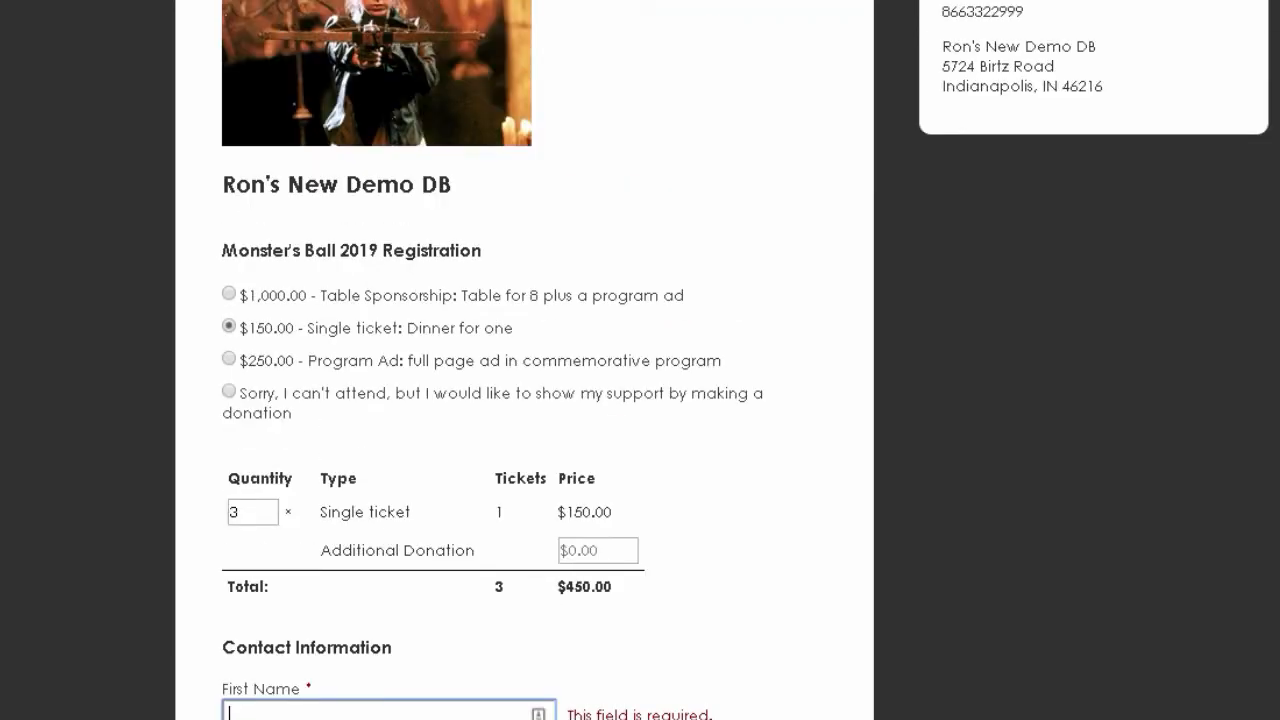
scroll(524, 360, up, 3)
- Return to the Gala 3 Publish Form page and deselect the embed script snippet
scroll(80, 233, down, 1)
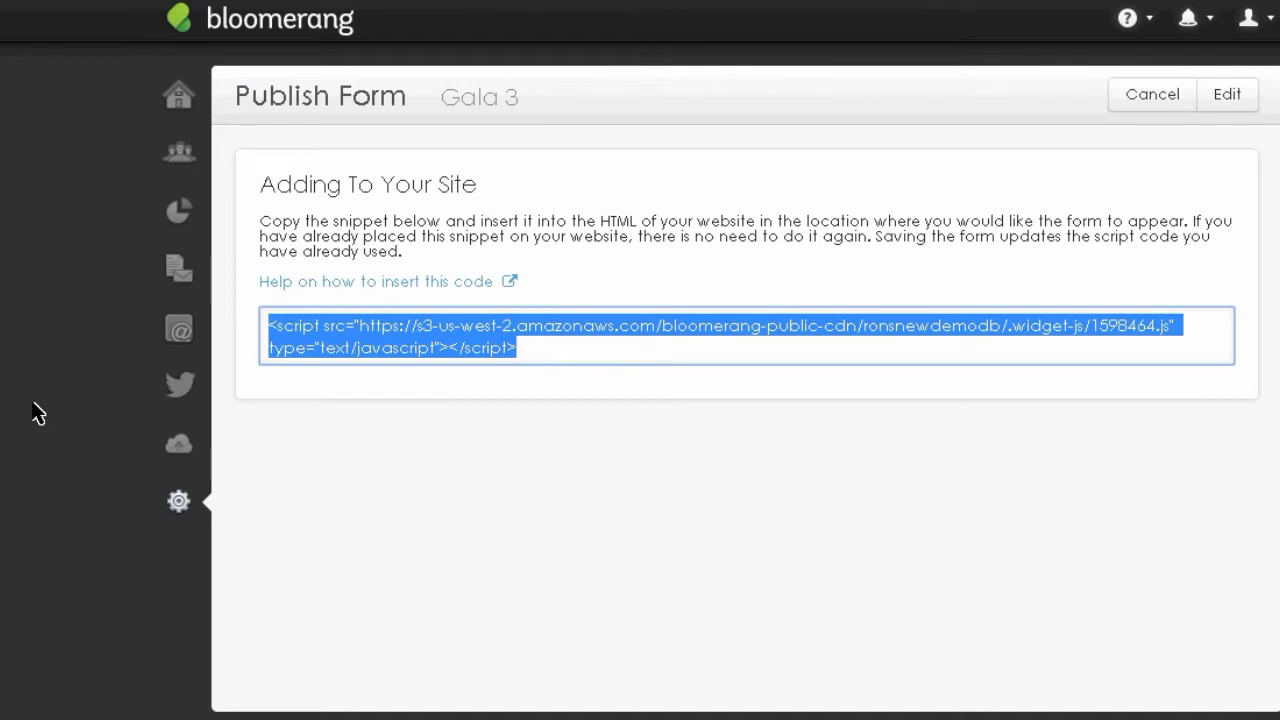
click(12, 436)
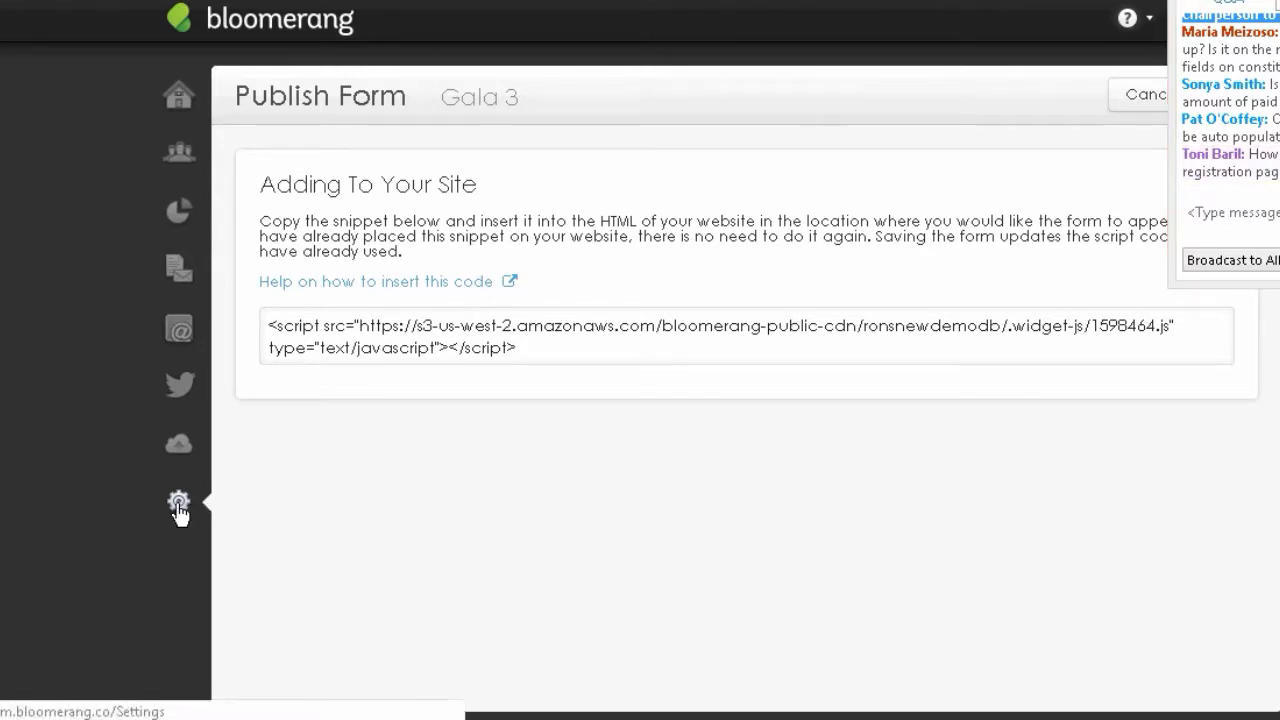
mouse_move(179, 510)
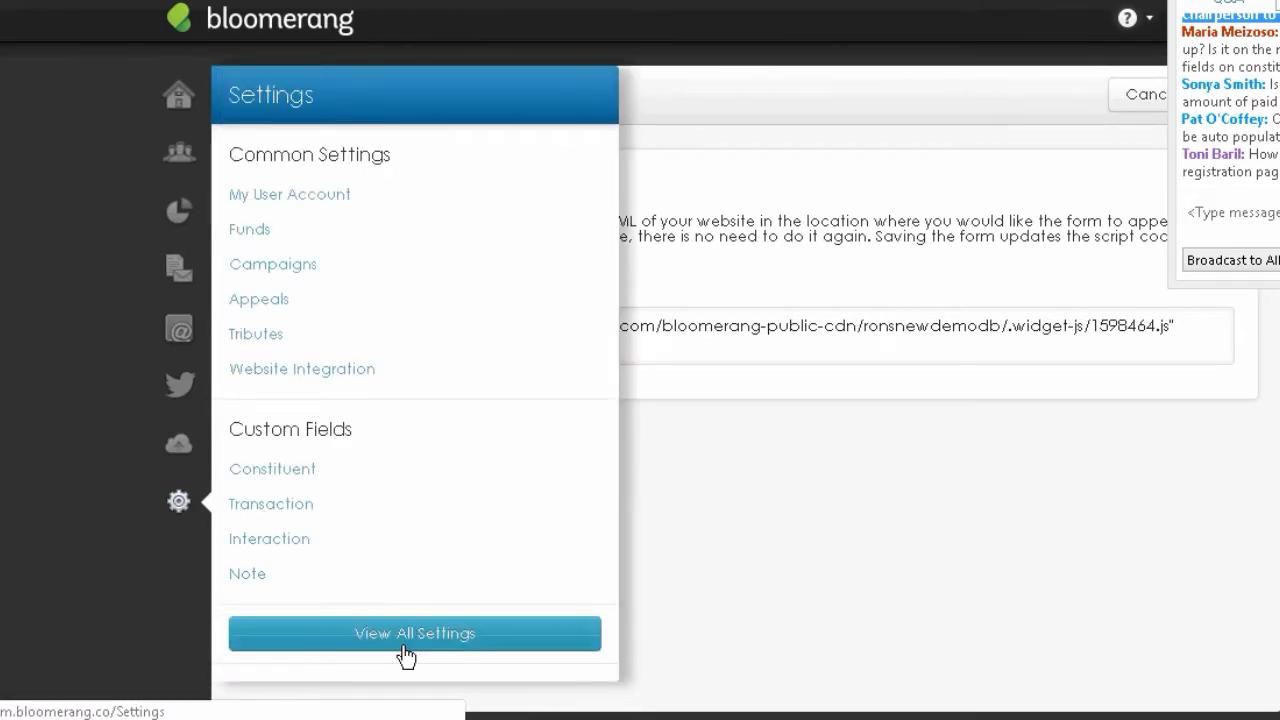
- Open Website Integration from View All Settings and view the shared Form Settings
click(409, 634)
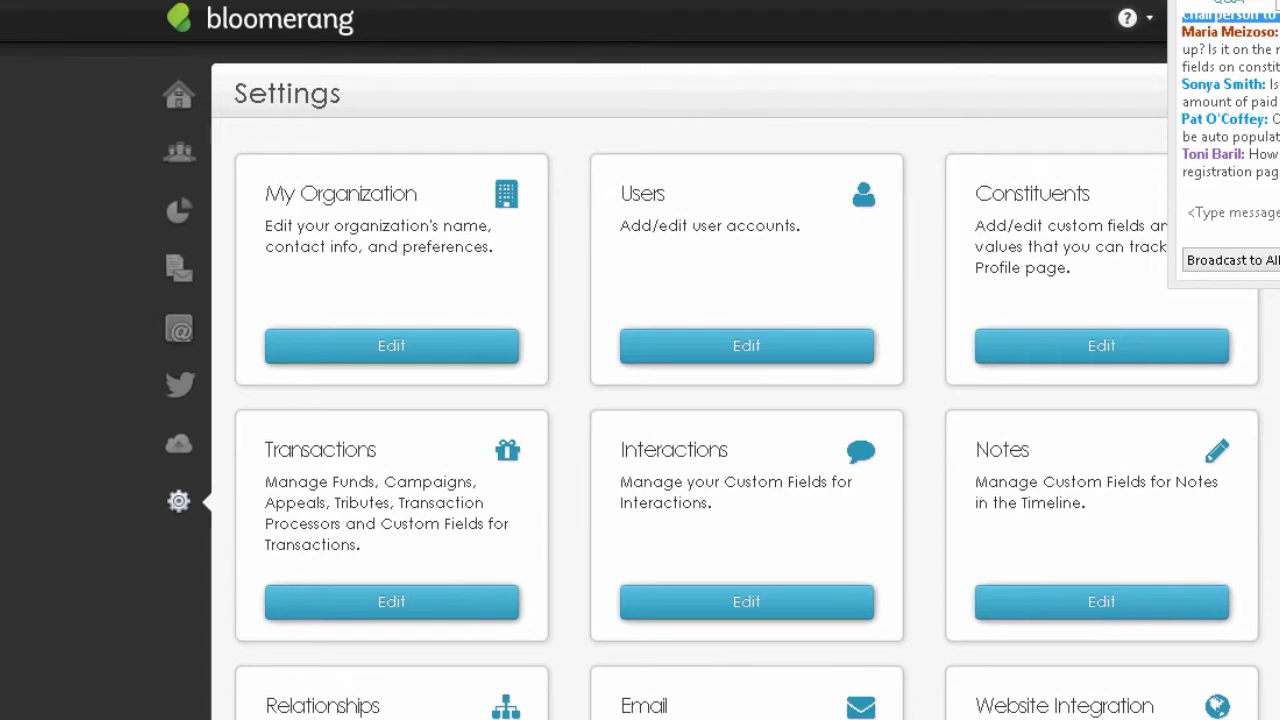
scroll(745, 380, down, 2)
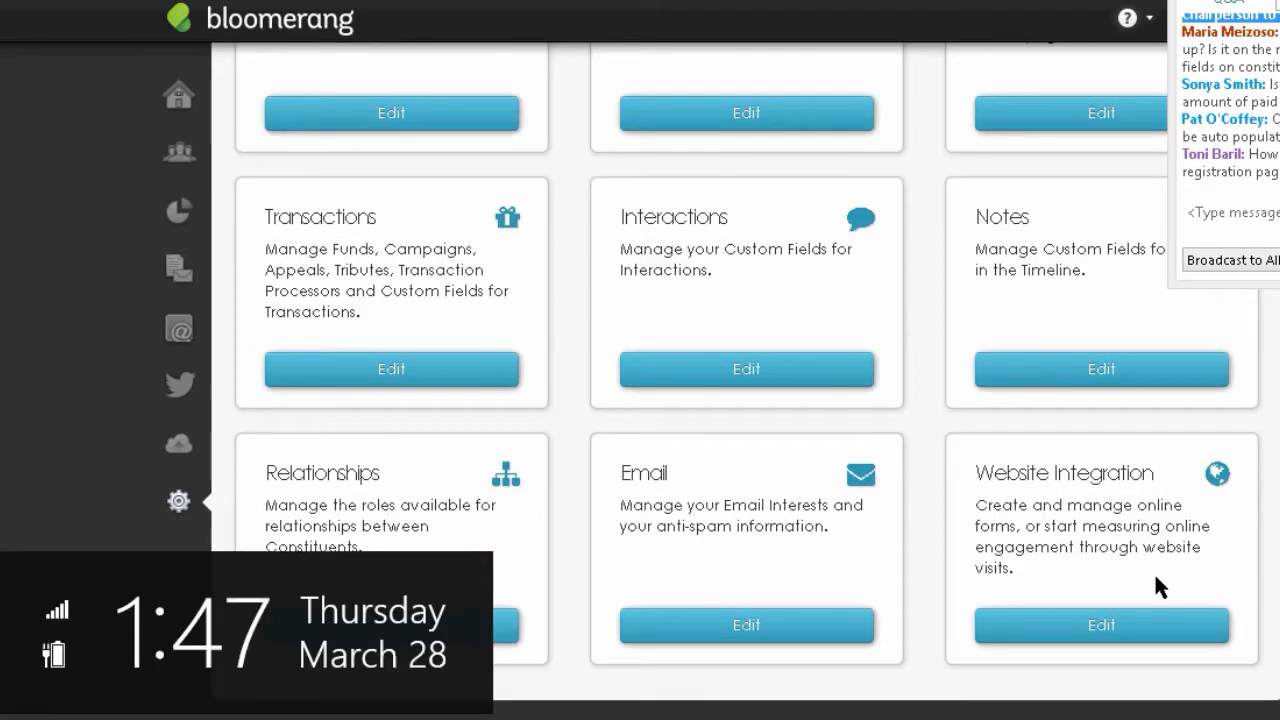
click(1099, 625)
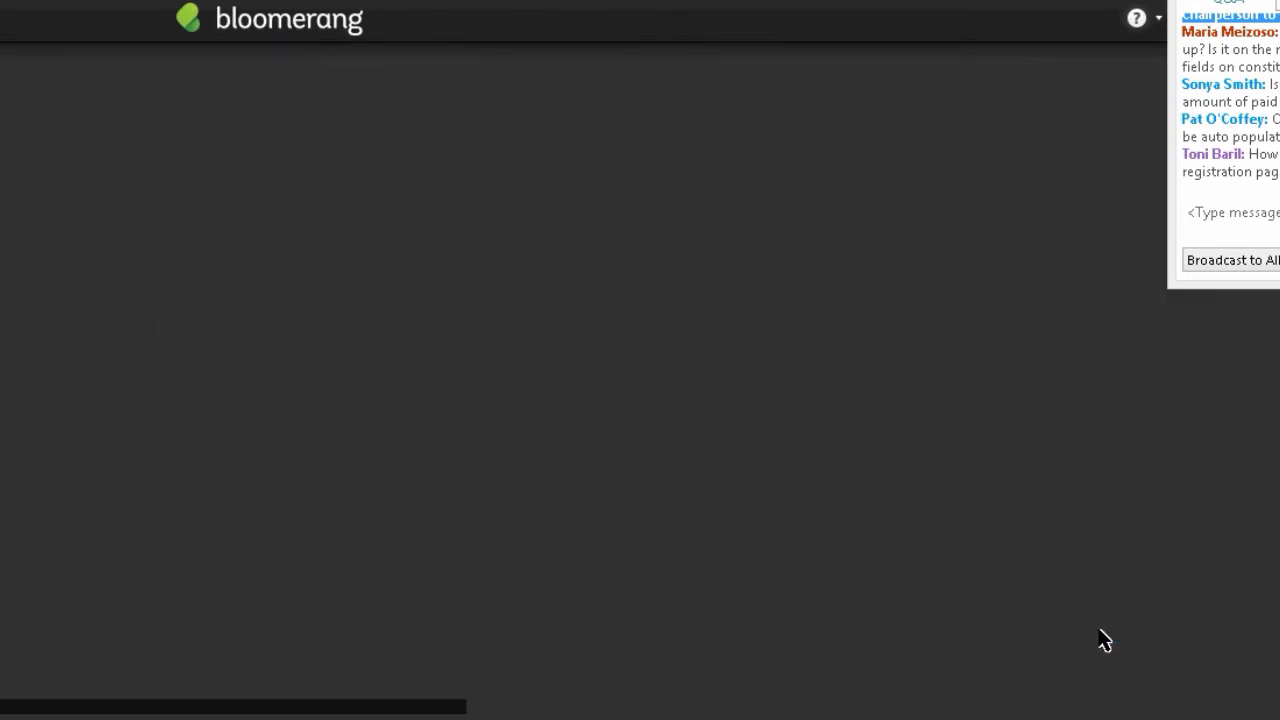
scroll(395, 630, down, 3)
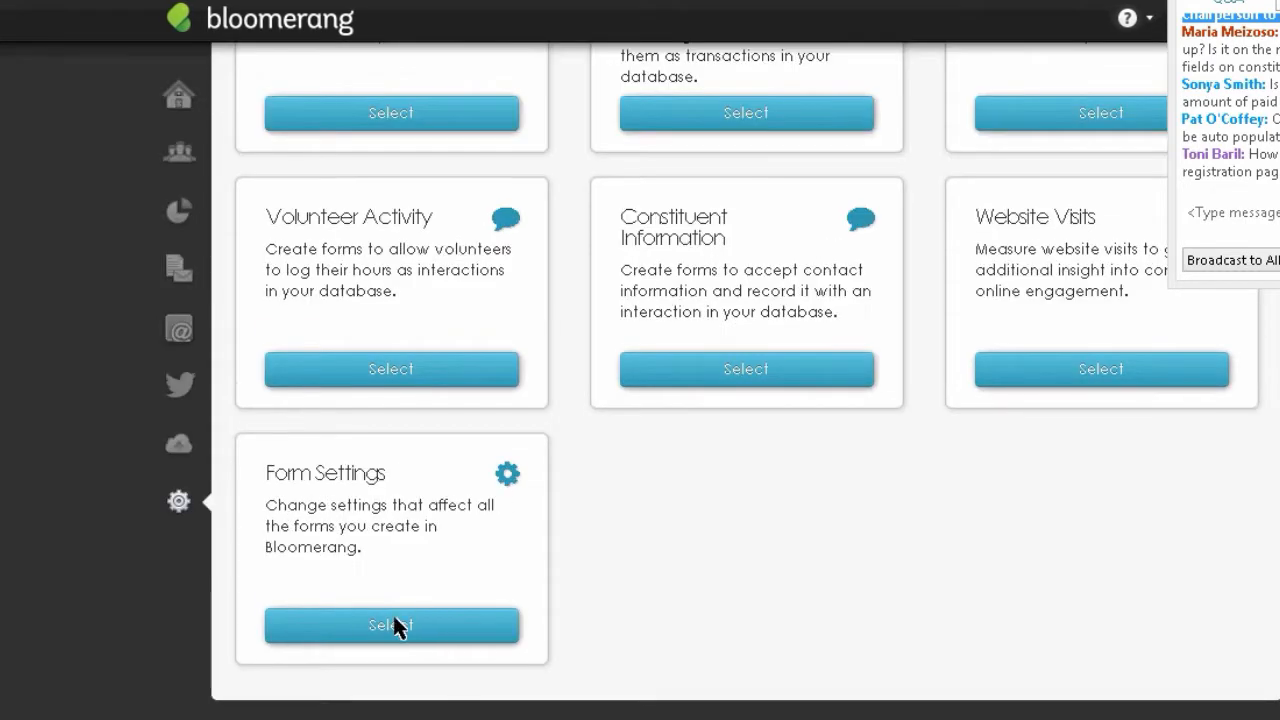
click(393, 626)
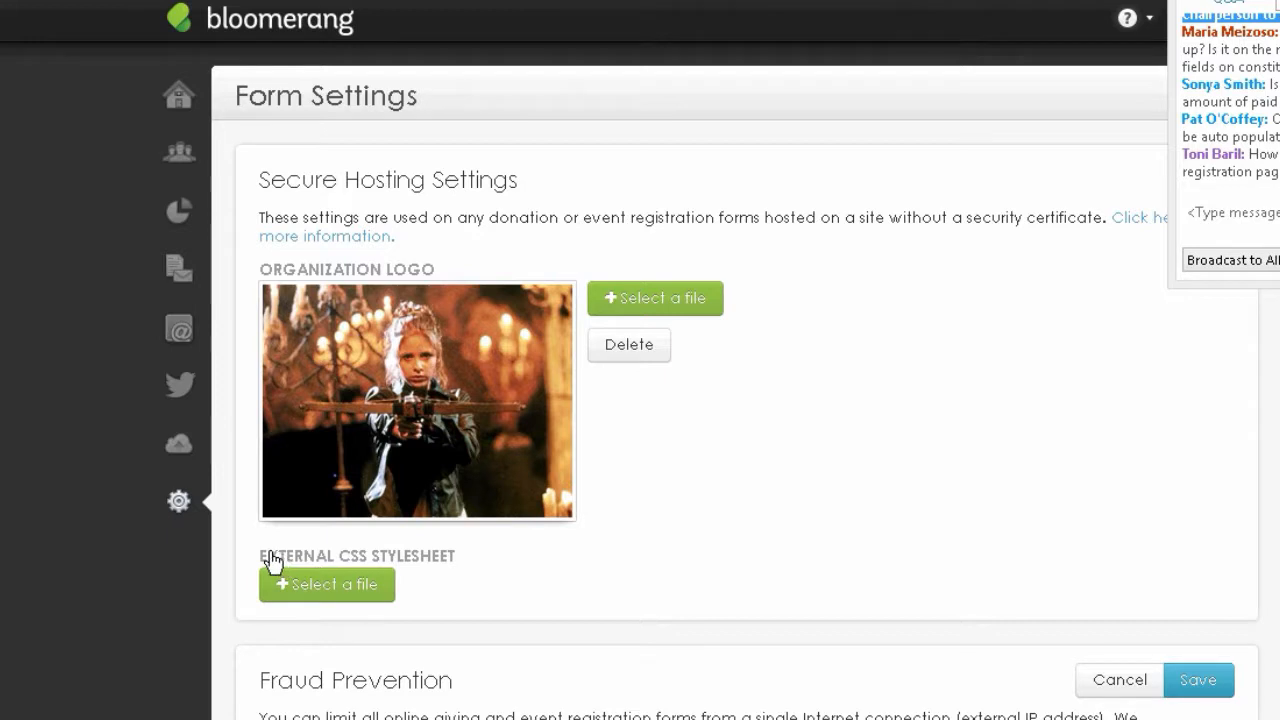
- Highlight the External CSS Stylesheet heading, then go back to the list of form types
drag(286, 555, 387, 559)
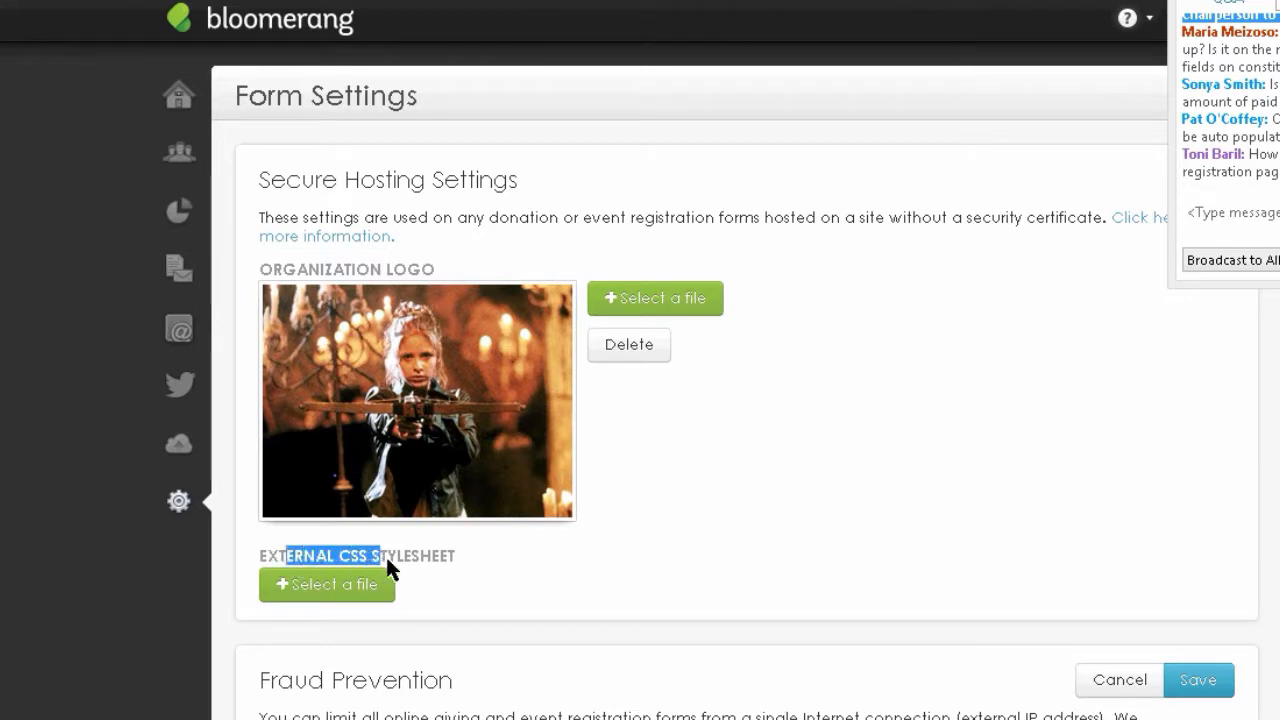
click(476, 558)
drag(261, 547, 497, 558)
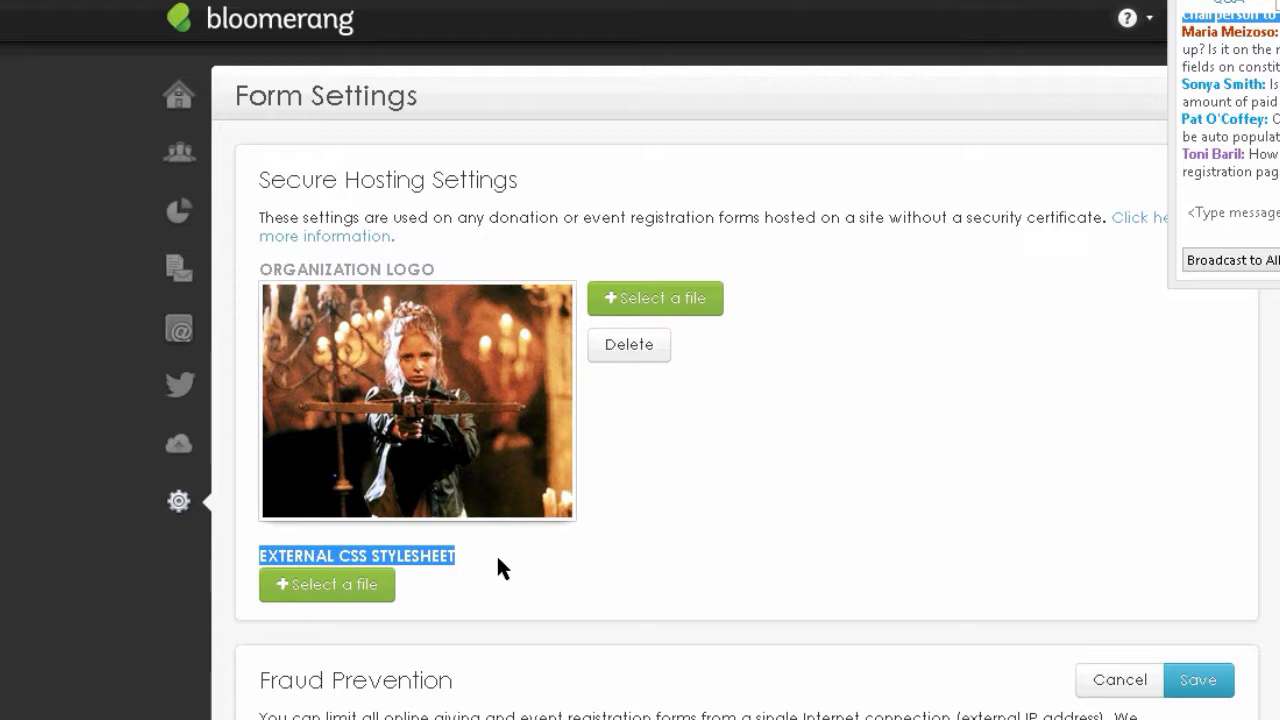
click(496, 556)
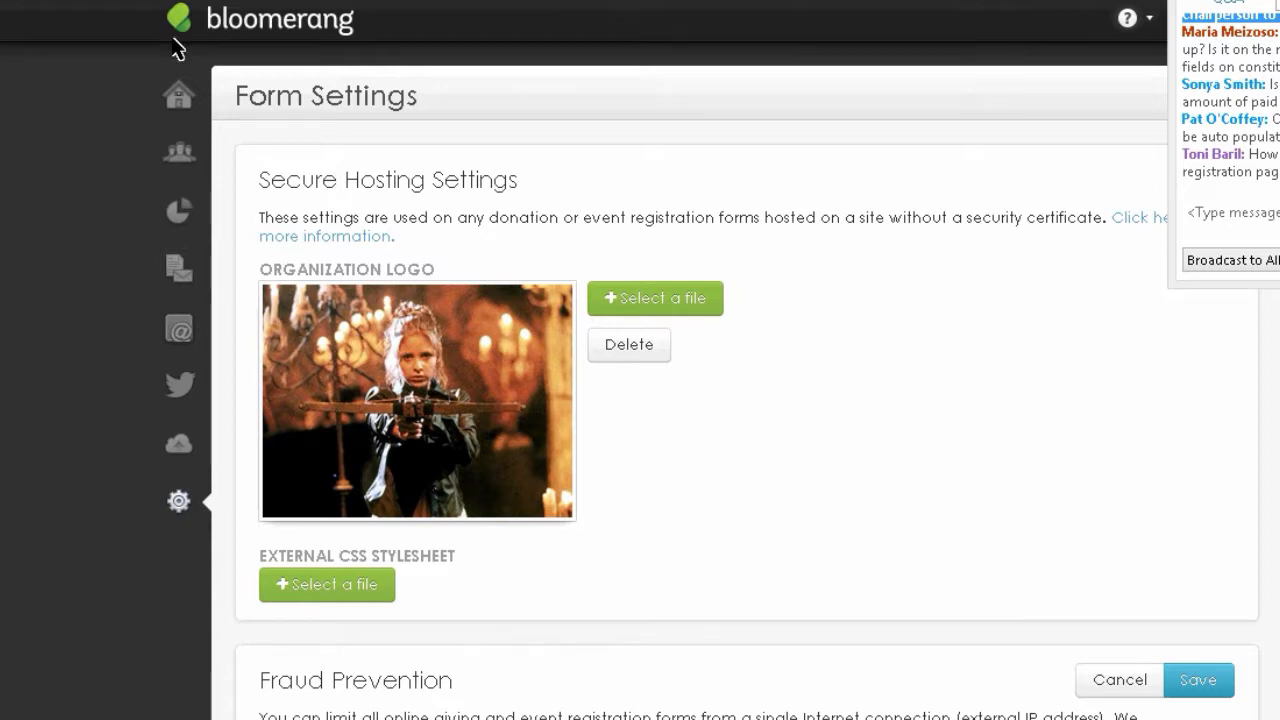
click(240, 0)
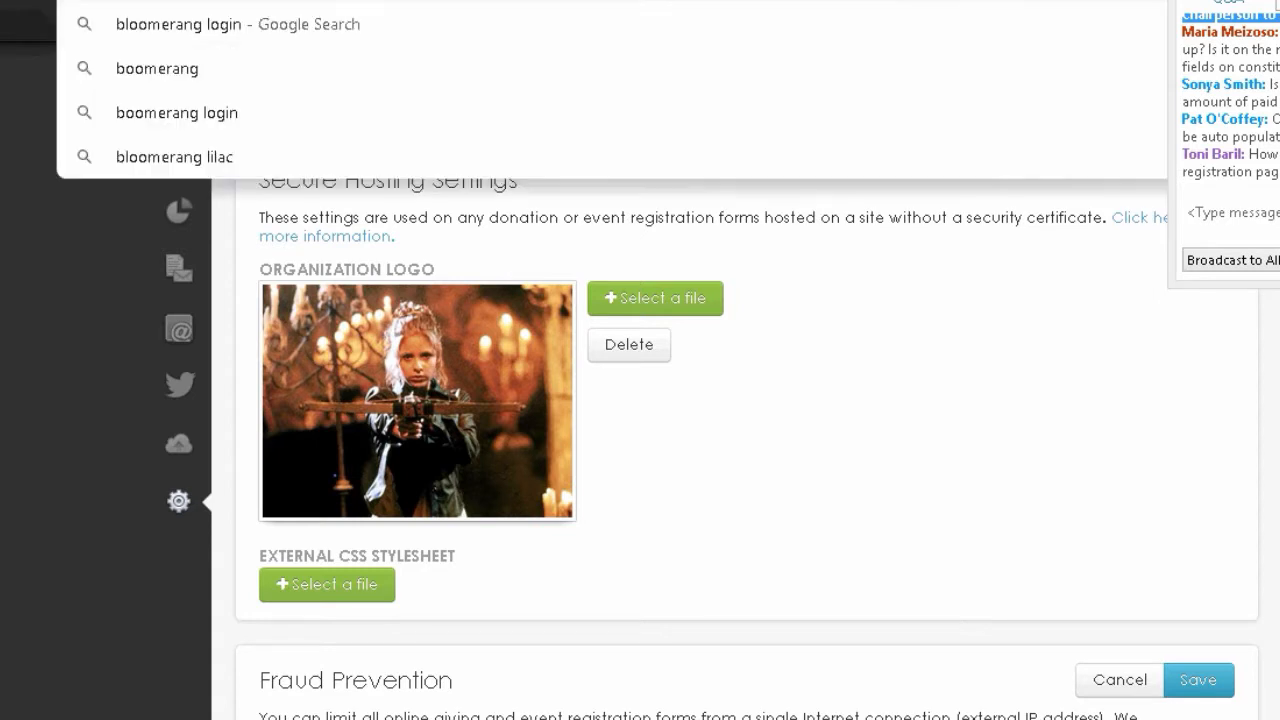
click(176, 72)
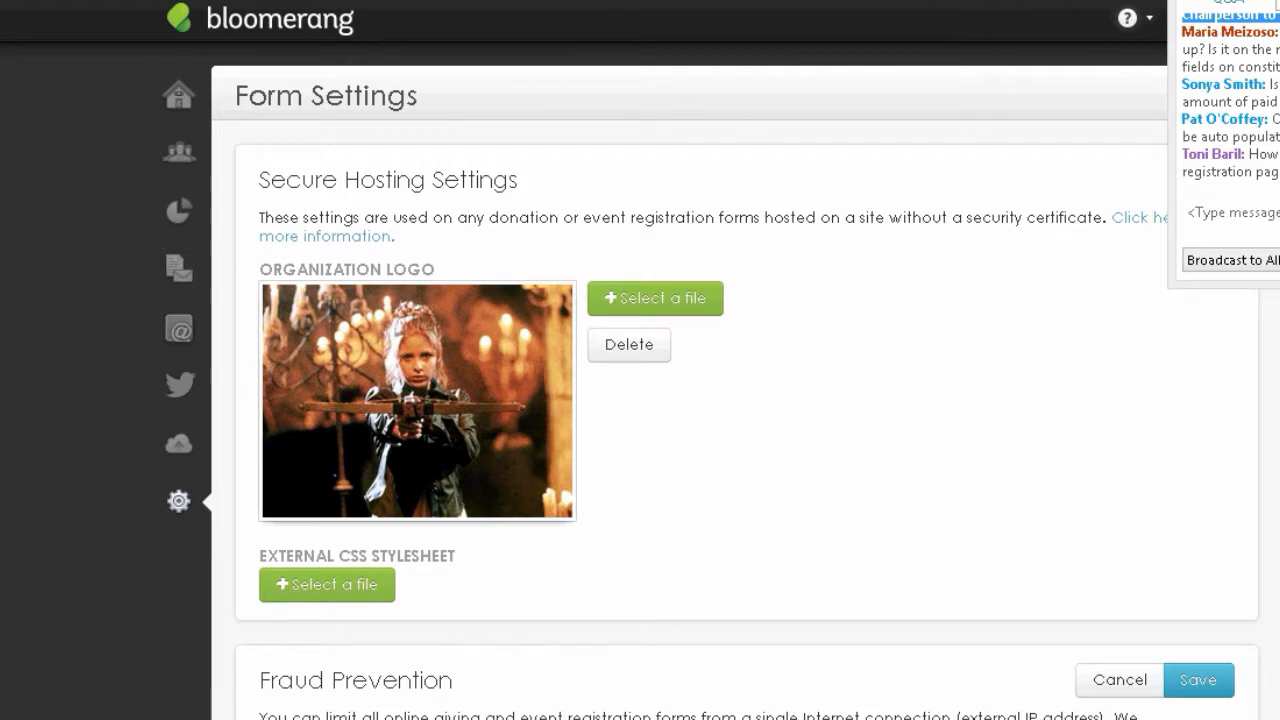
key(alt+Left)
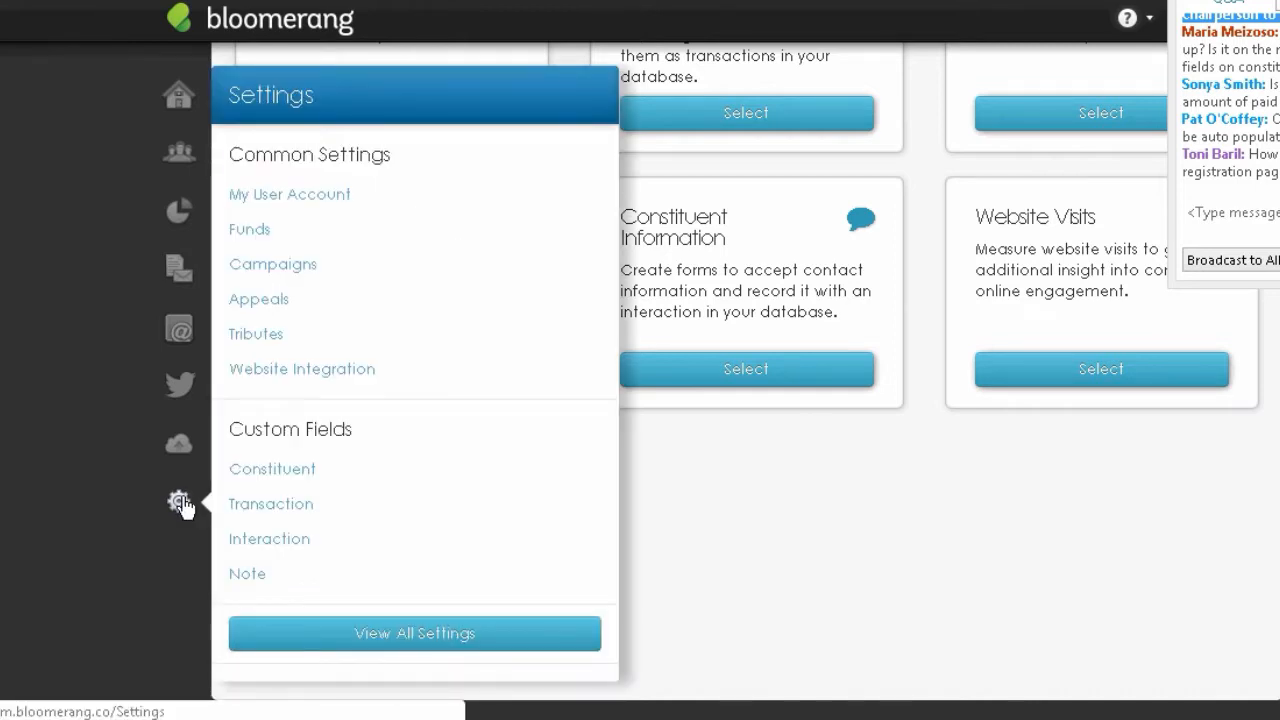
- Create a new form from the Constituent Information card
click(183, 503)
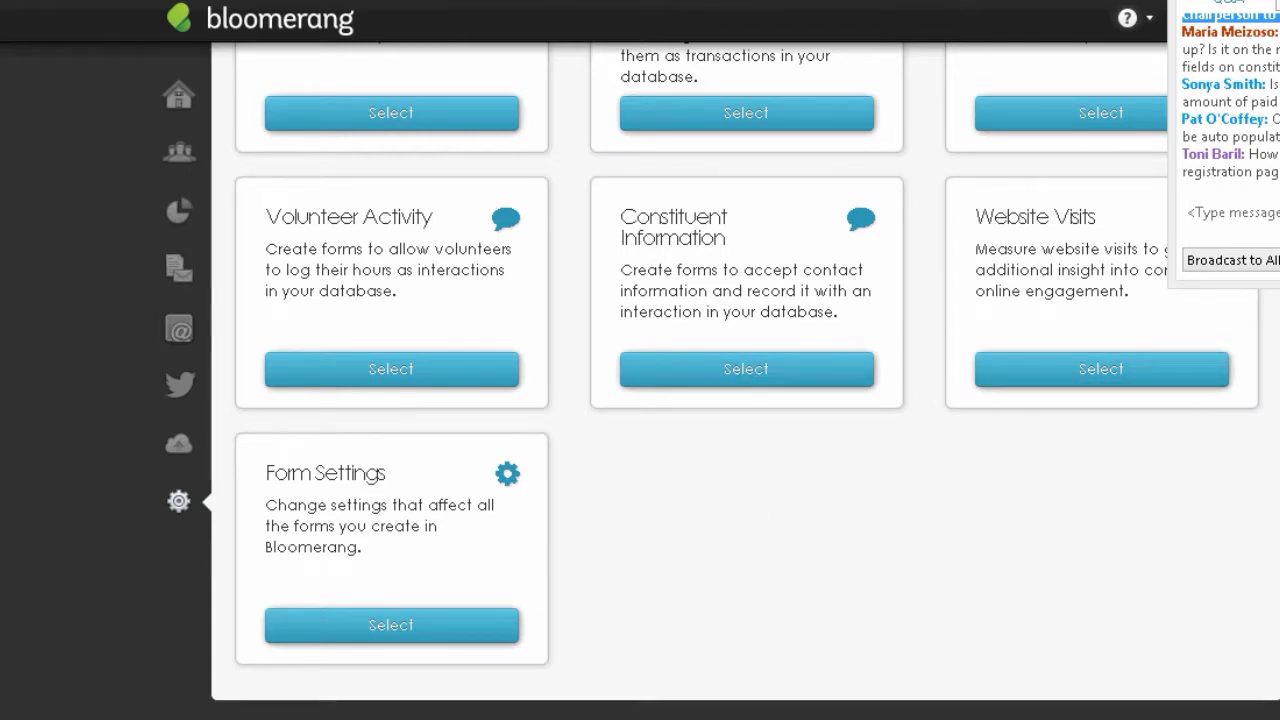
scroll(792, 276, up, 2)
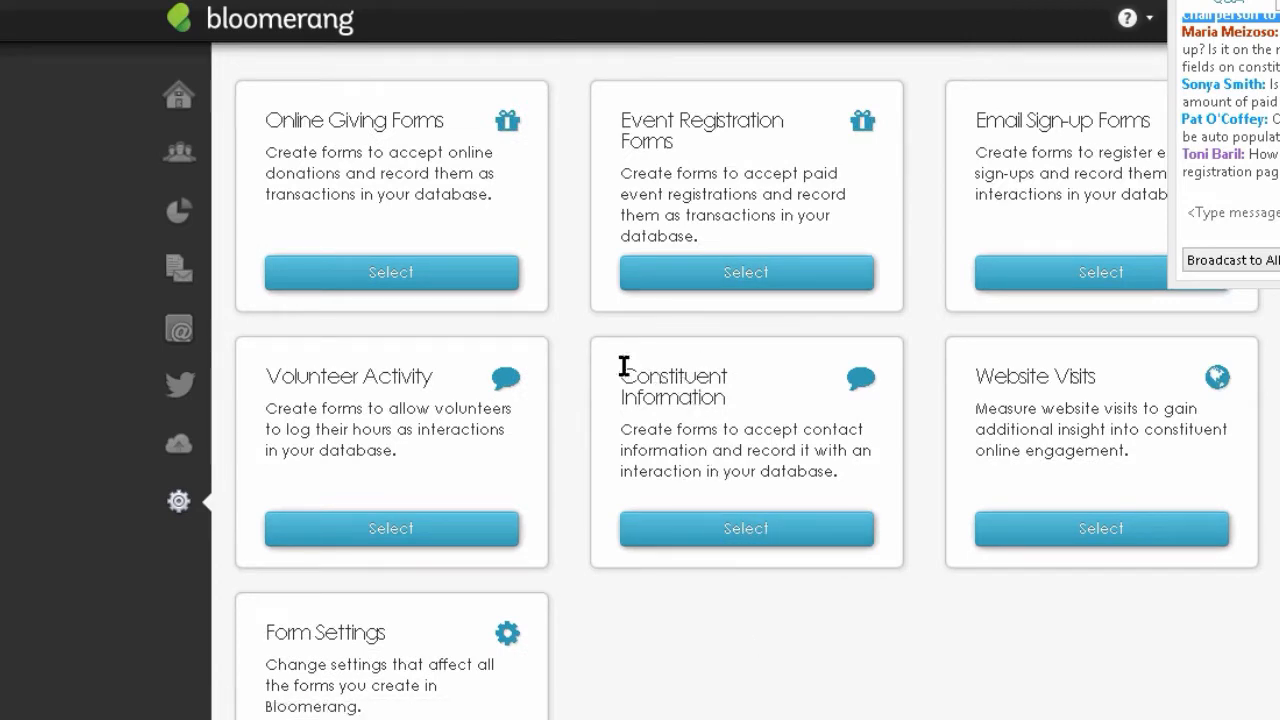
click(740, 532)
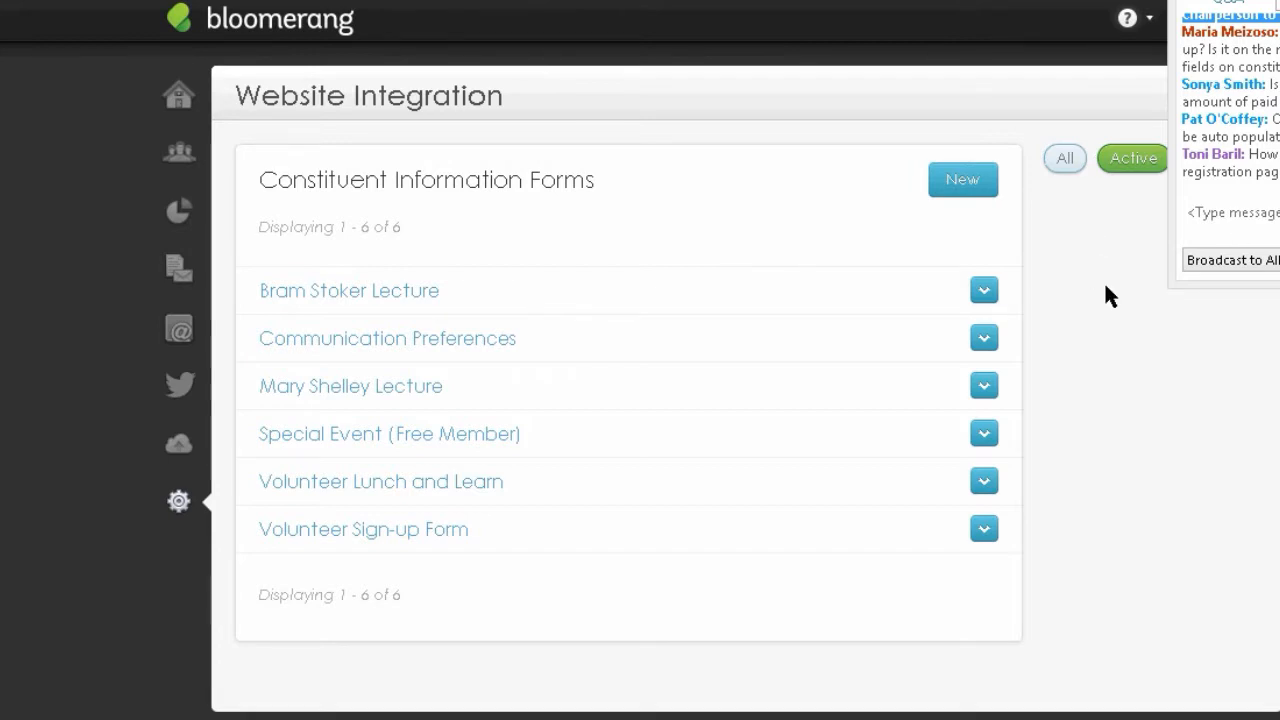
click(966, 190)
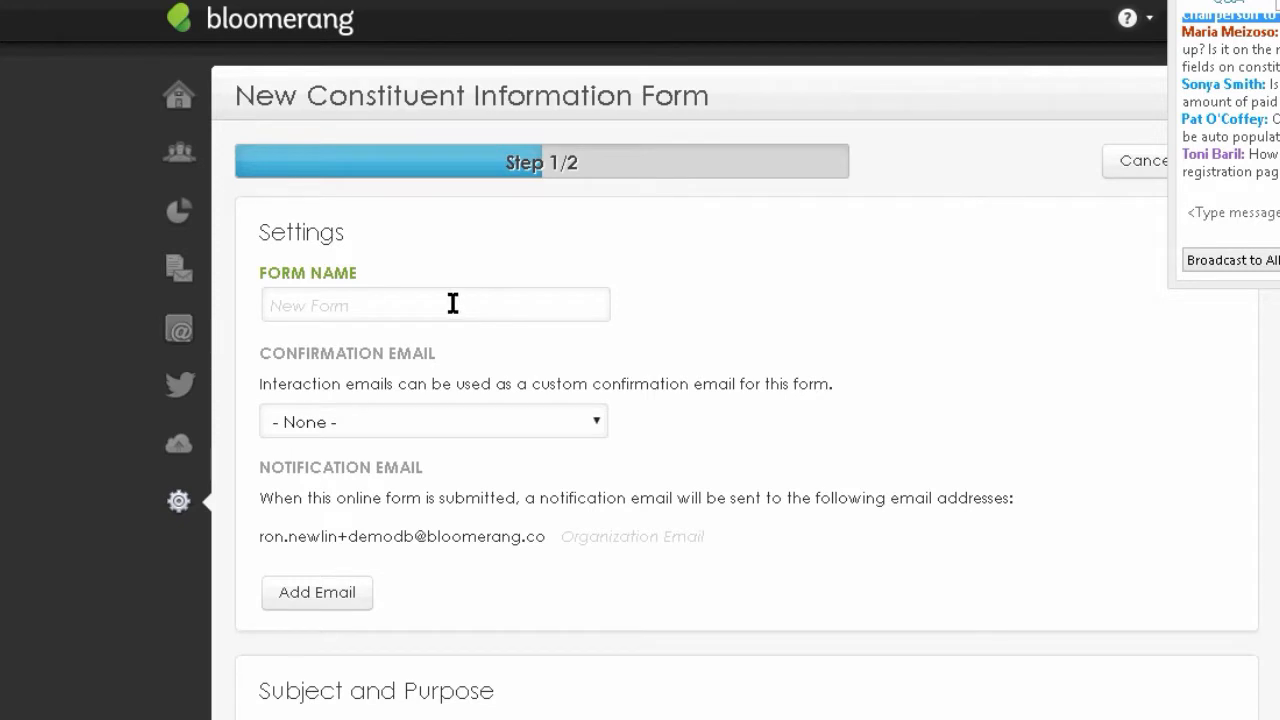
- Name the form 'Stephen King Lecture' with confirmation email 'Welcome to My Nightmare'
click(452, 305)
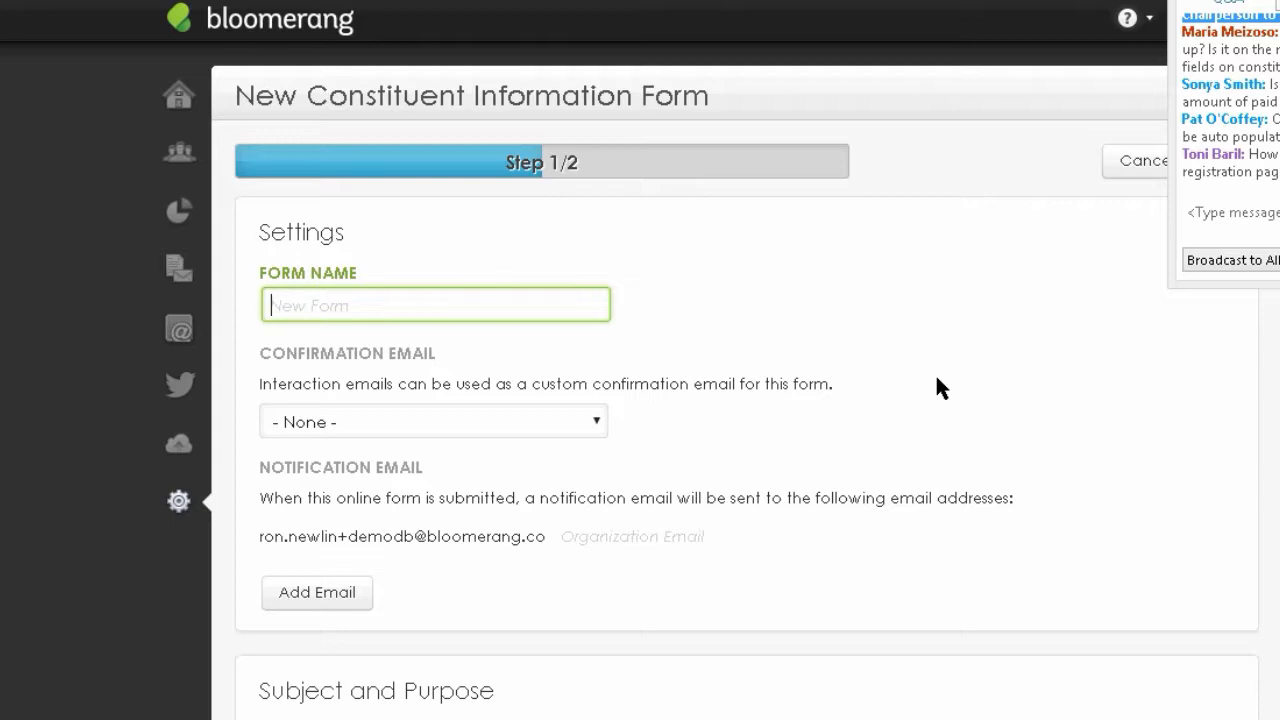
text(Stephen Kin)
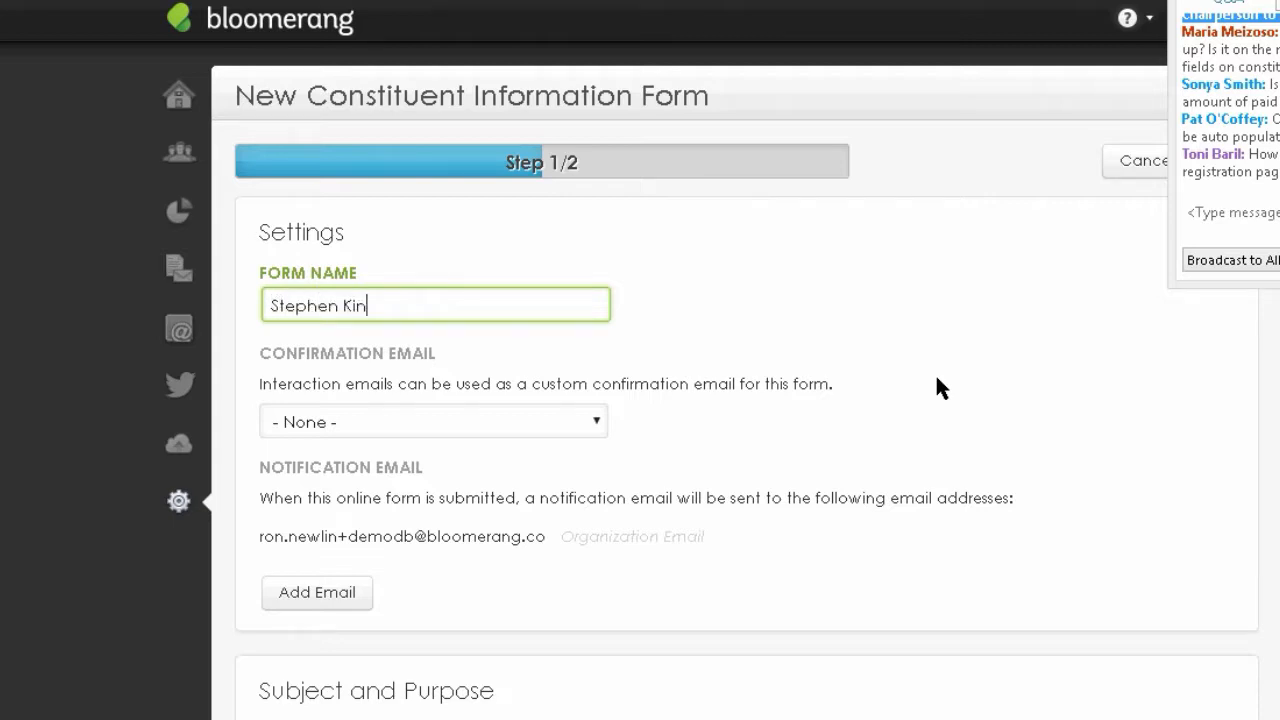
text(g Lecture)
click(595, 420)
click(781, 389)
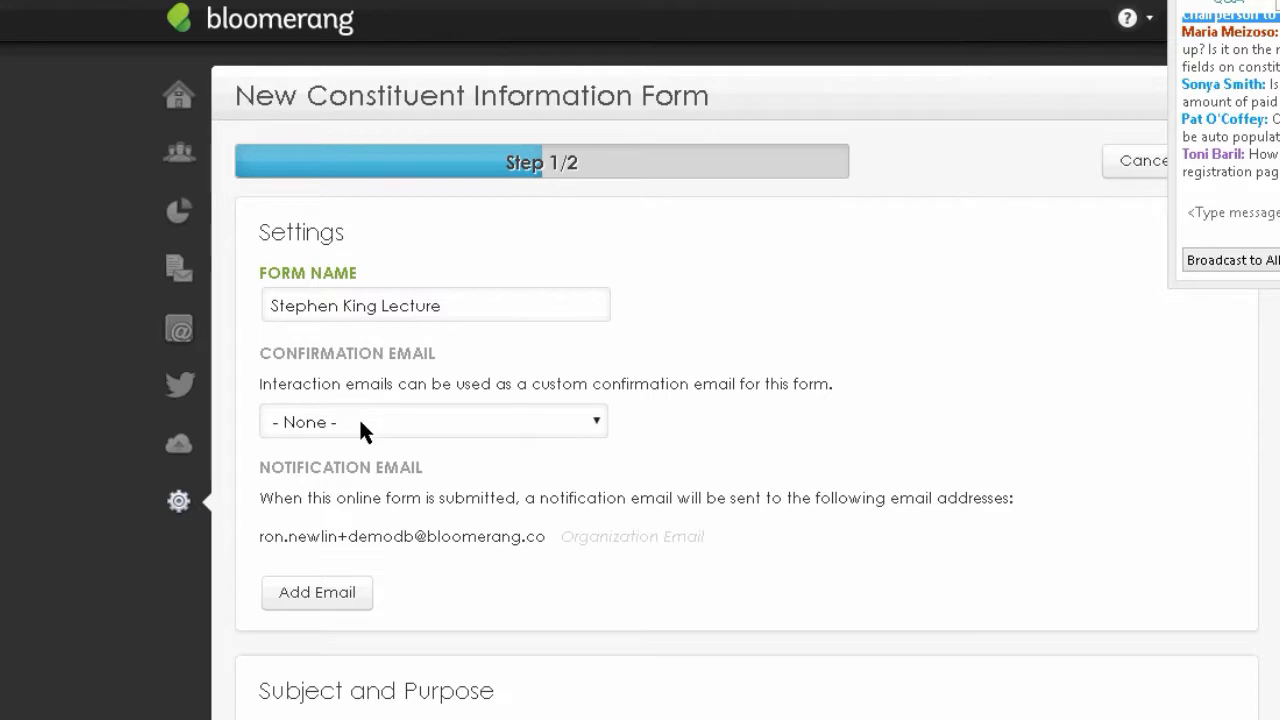
click(595, 422)
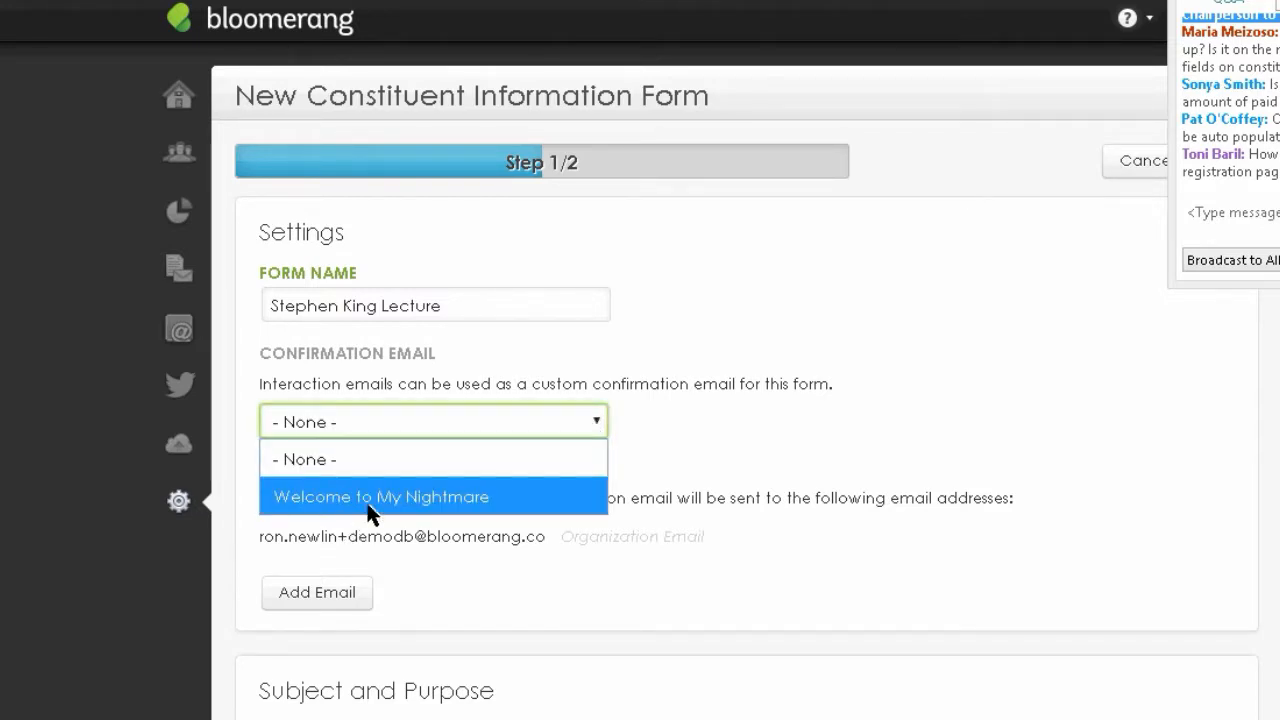
click(372, 506)
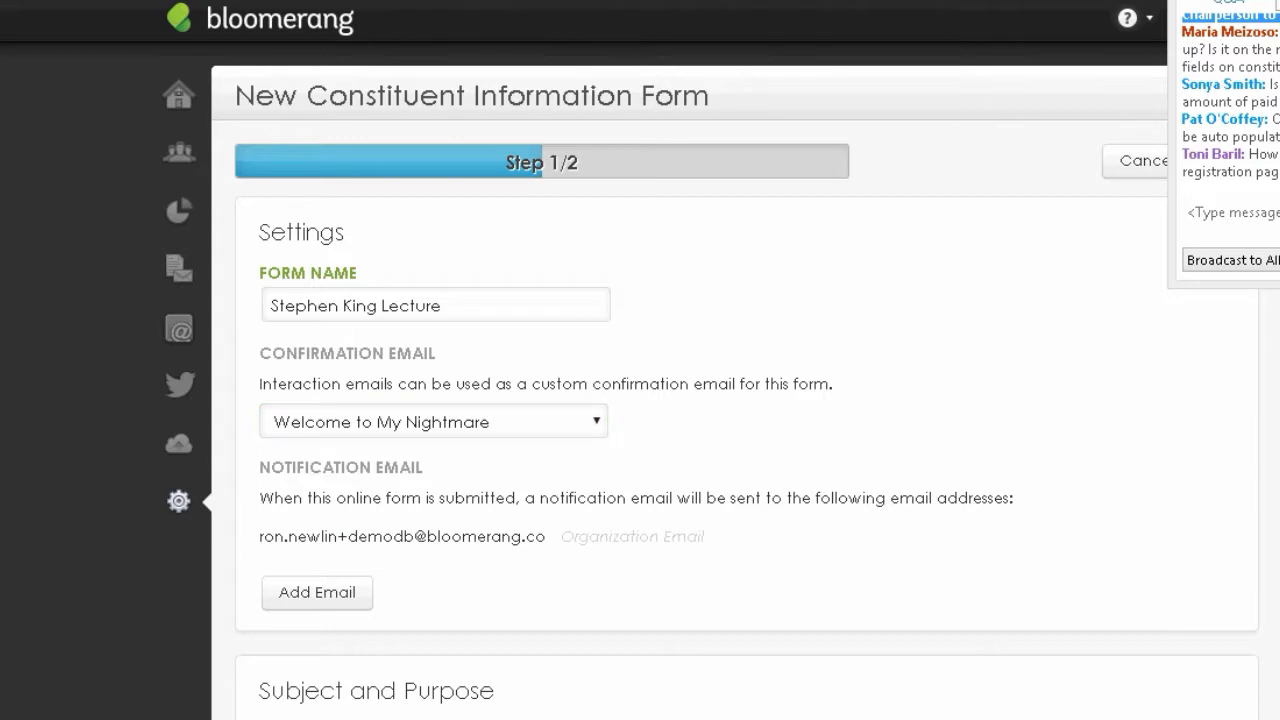
scroll(736, 380, down, 3)
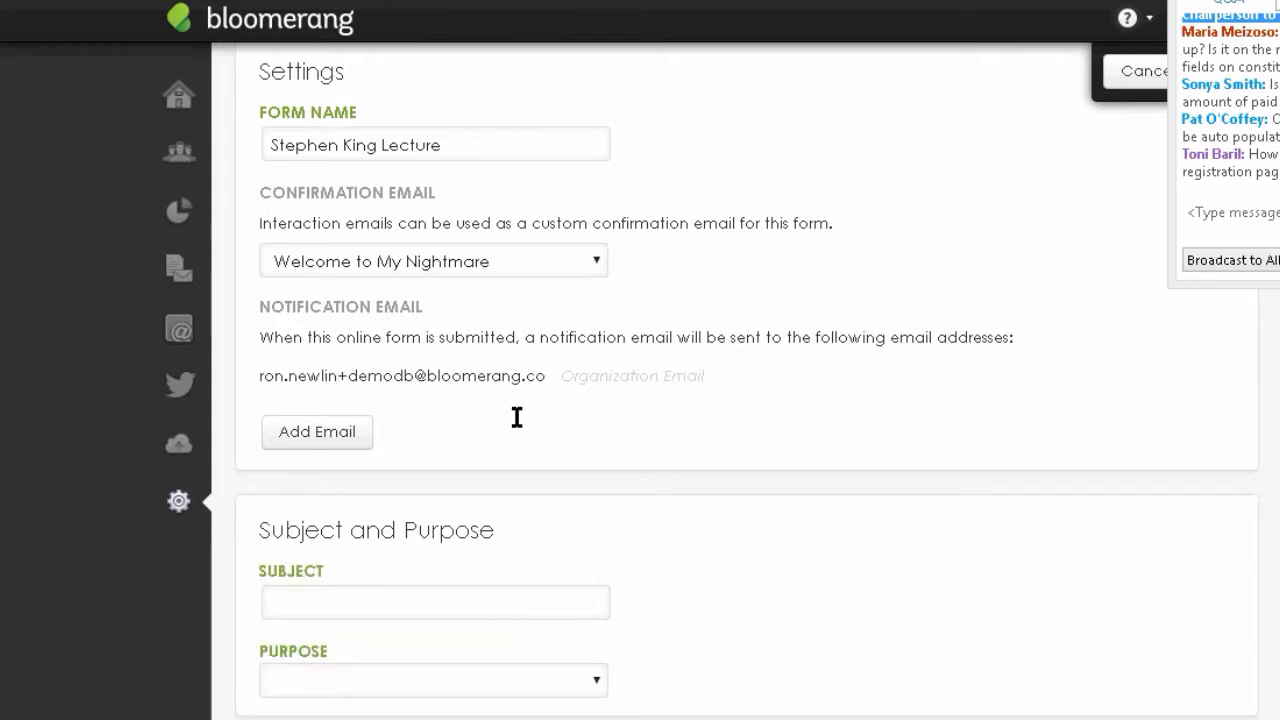
click(331, 433)
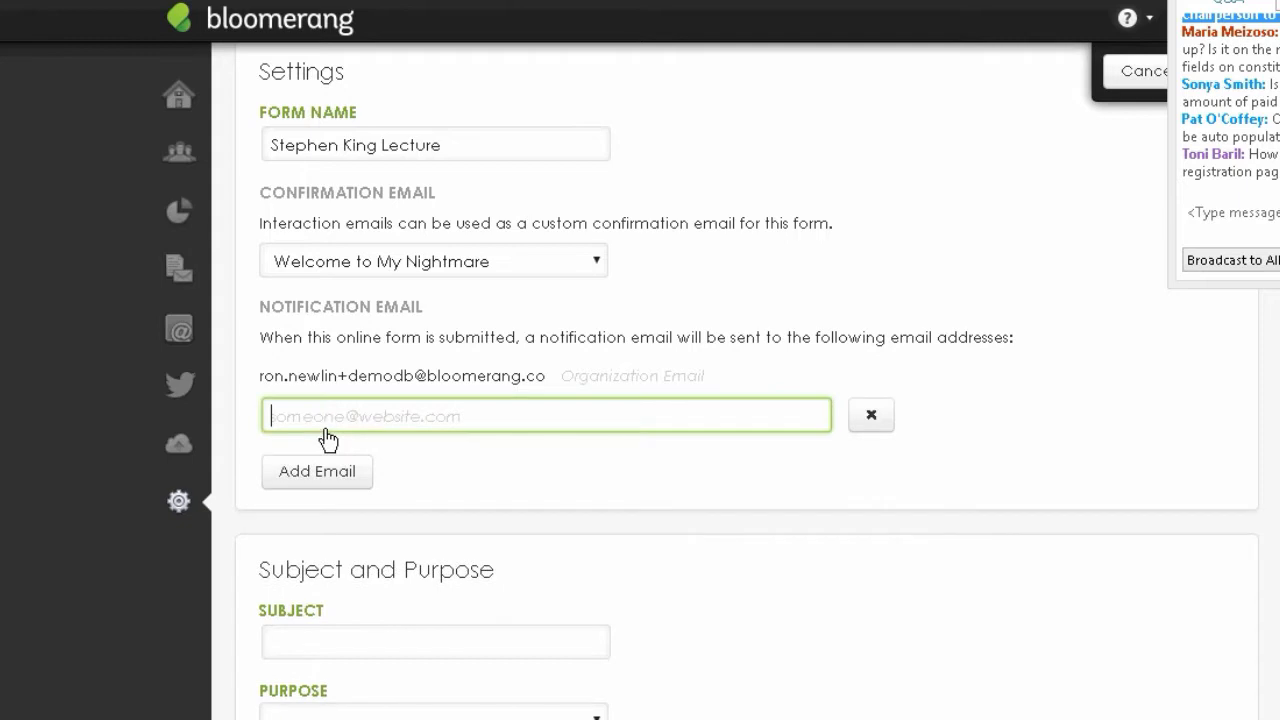
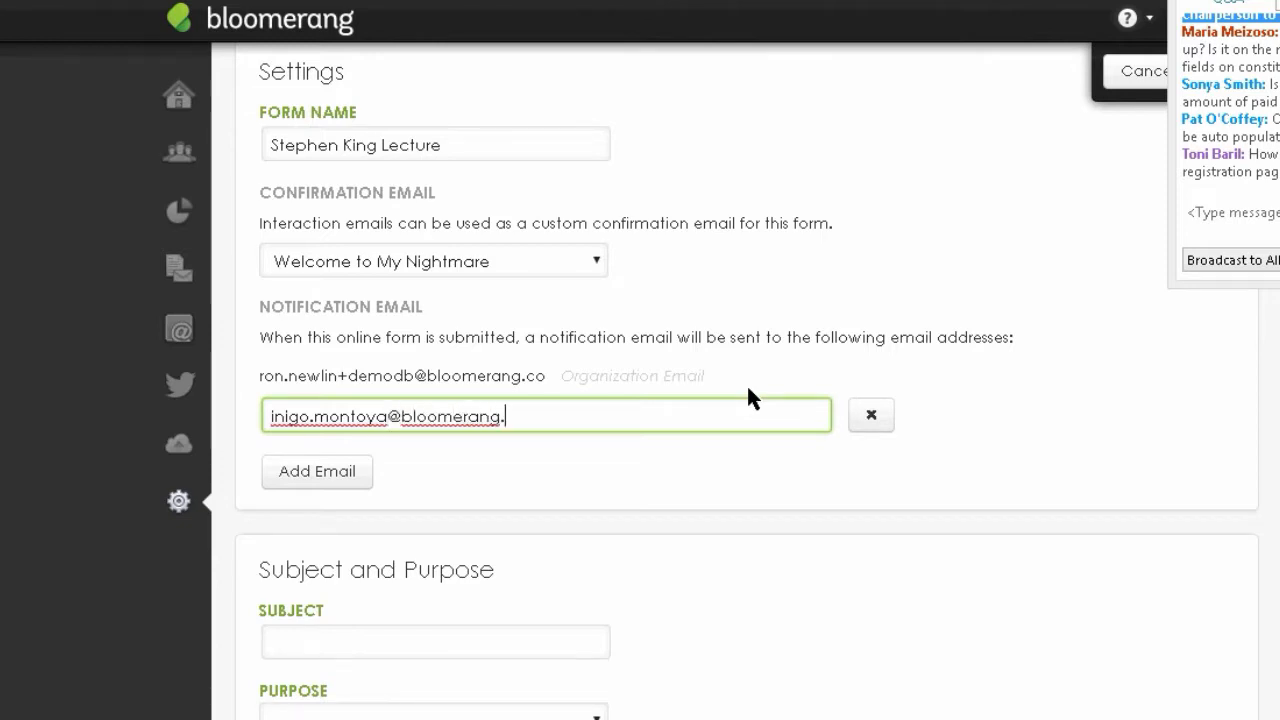
scroll(503, 565, down, 3)
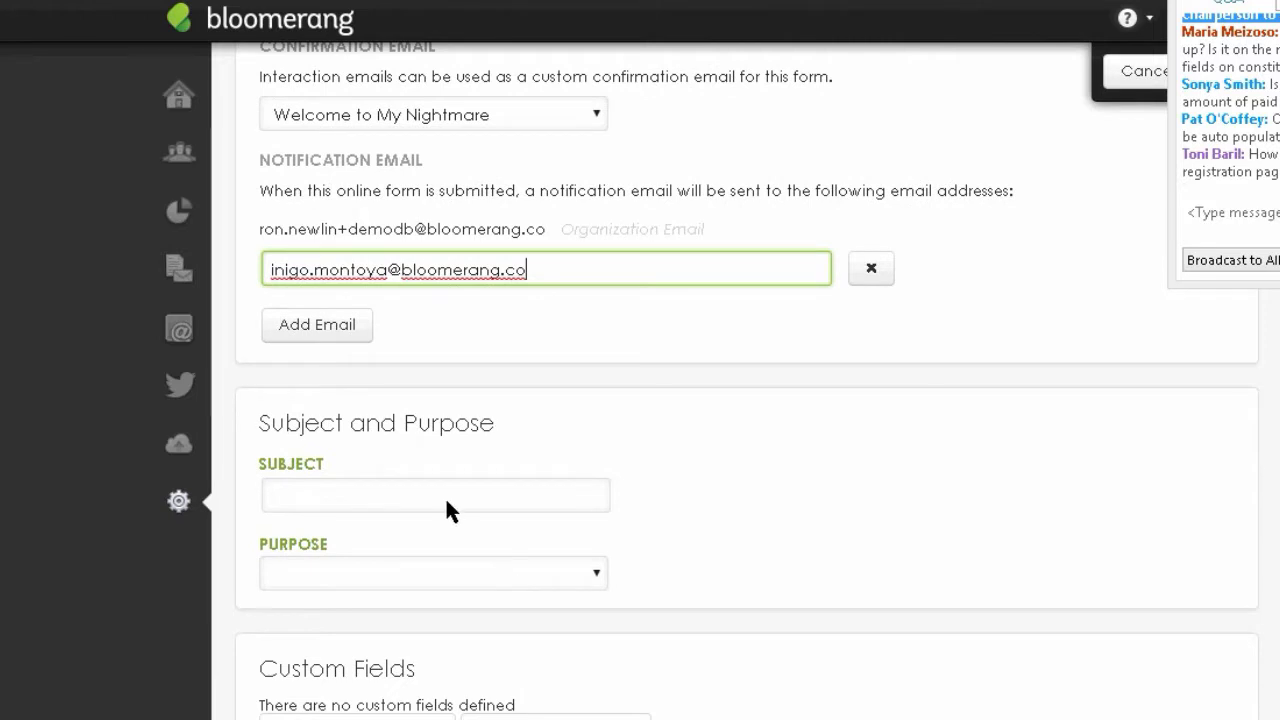
- Set the subject to 'Stephen King Lecture' and the purpose to Special Event
click(445, 496)
text(Steph)
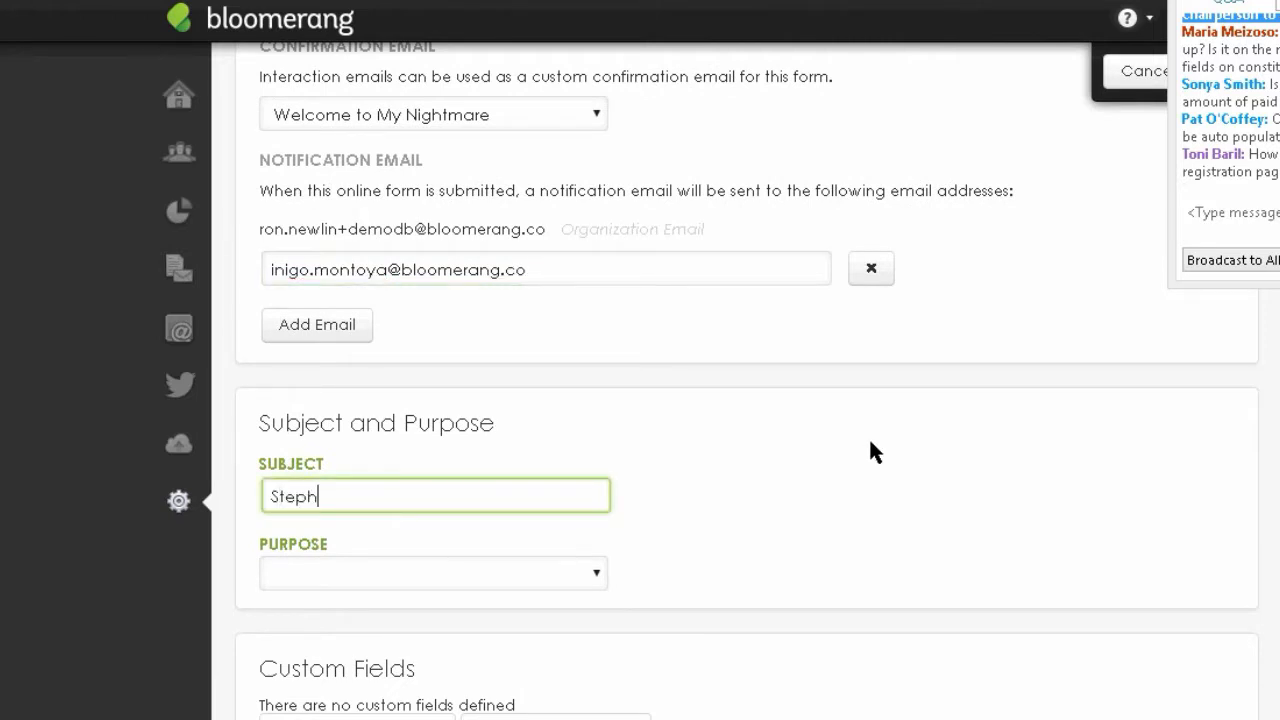
text(en King Lecture)
click(598, 572)
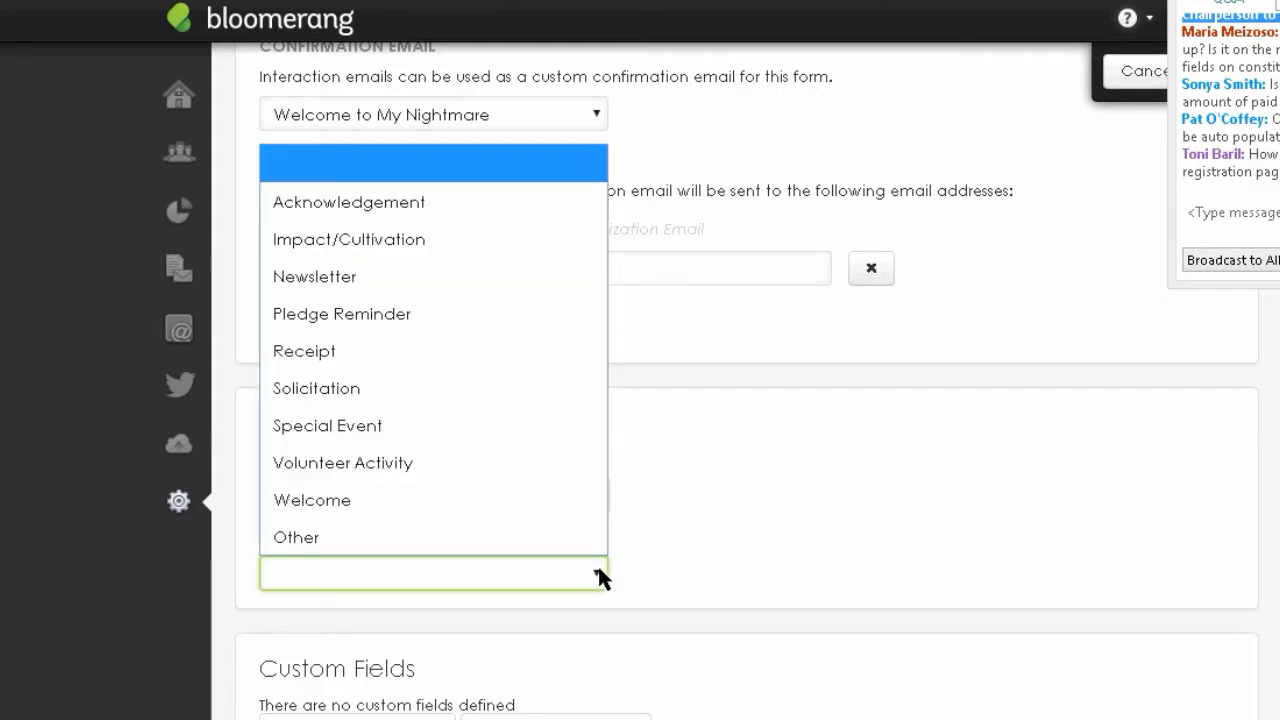
click(345, 430)
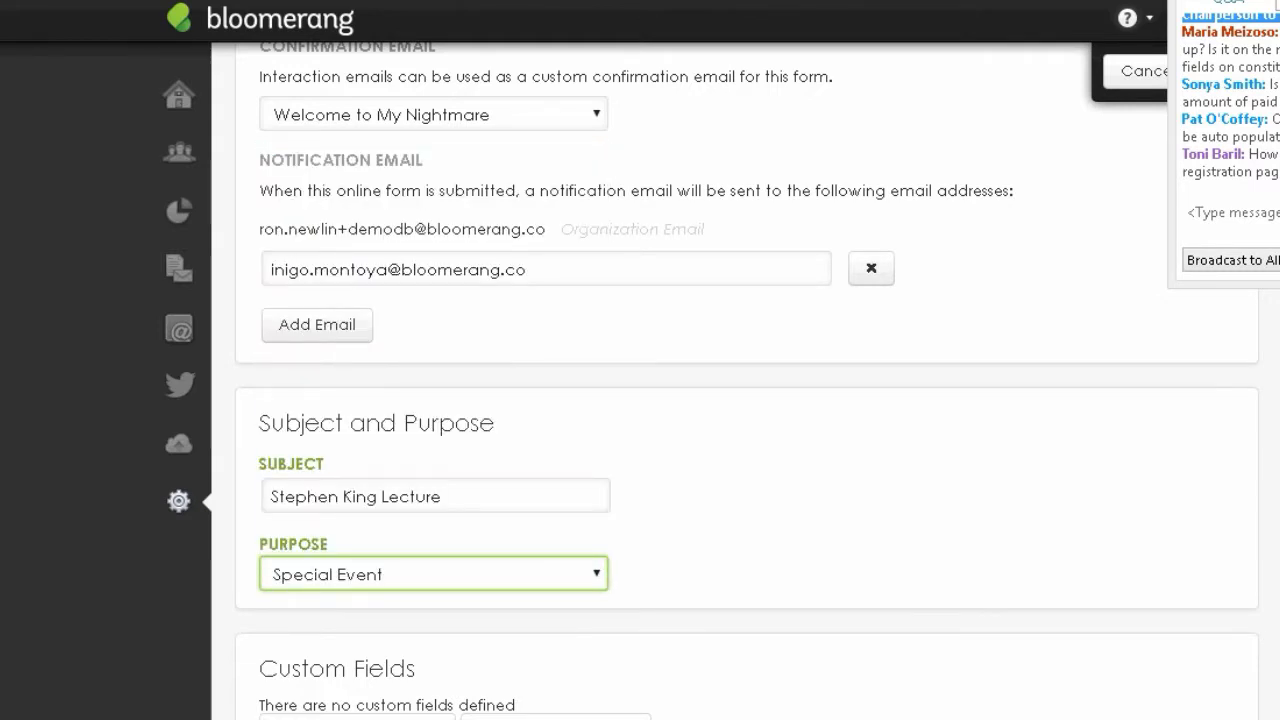
scroll(893, 520, down, 2)
key(super+c)
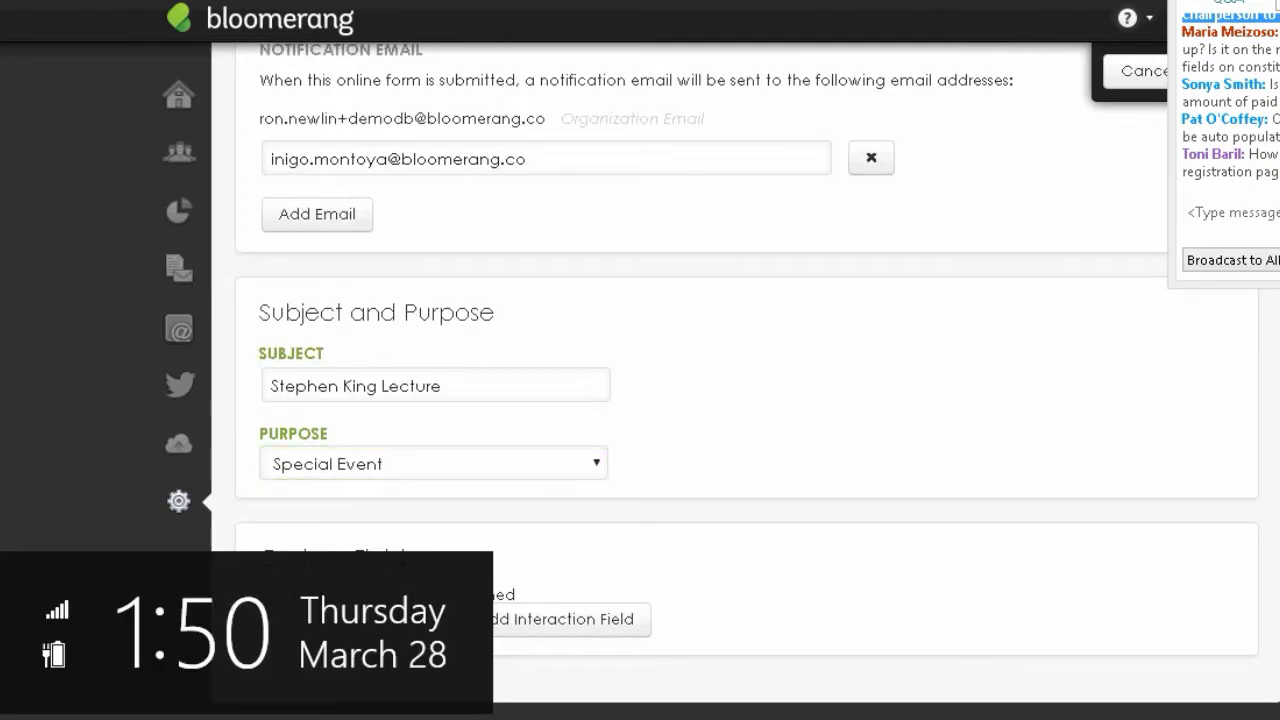
click(22, 471)
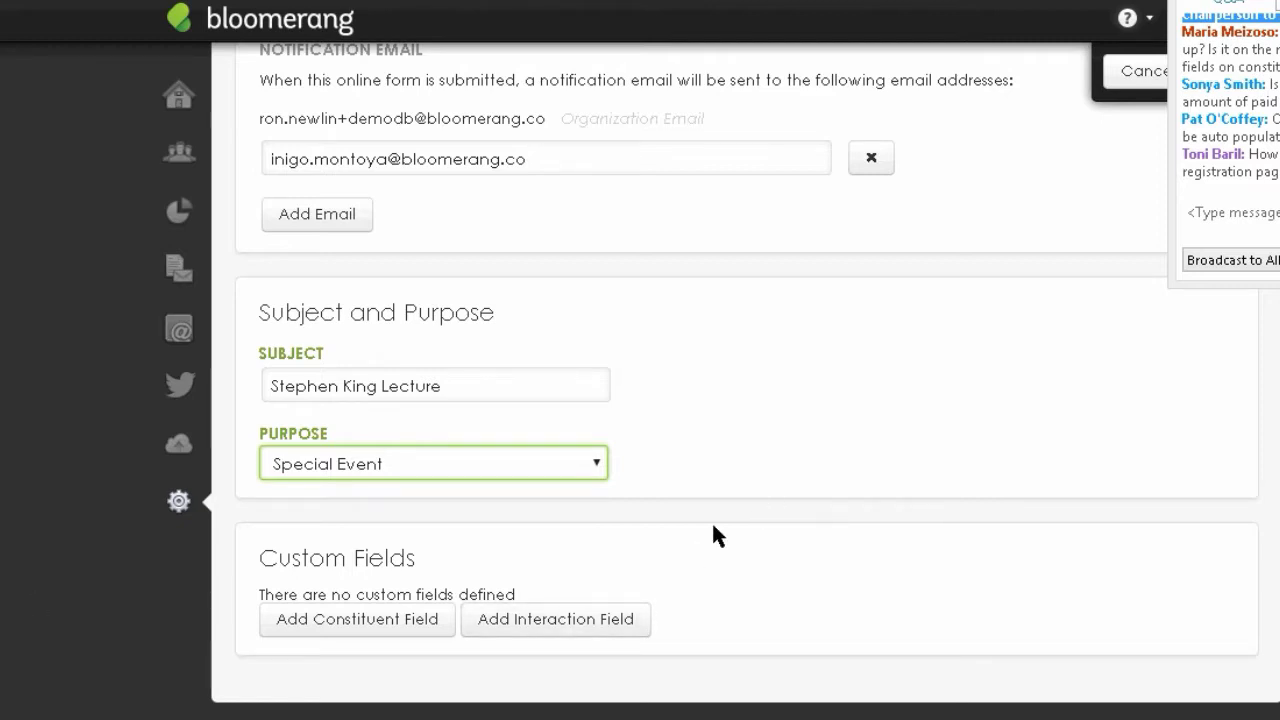
- Add Number of Tickets/Guests and Name(s) of Guests as custom interaction fields
click(538, 620)
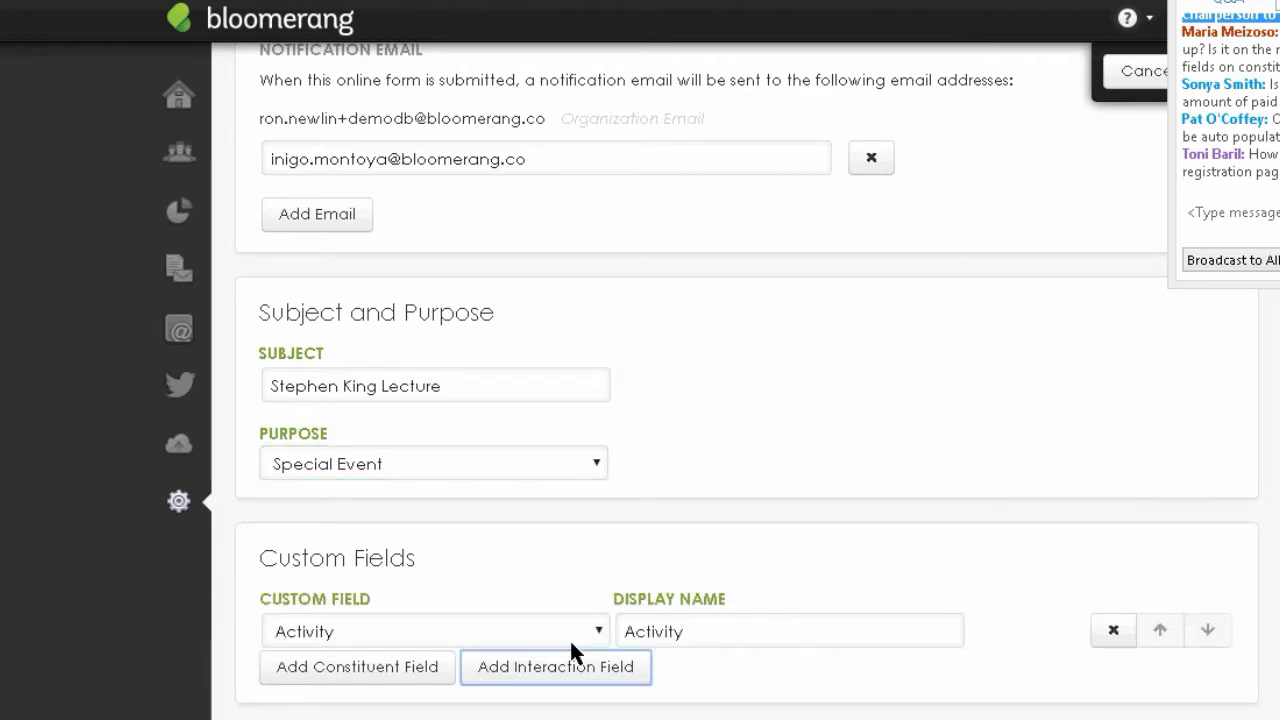
click(602, 636)
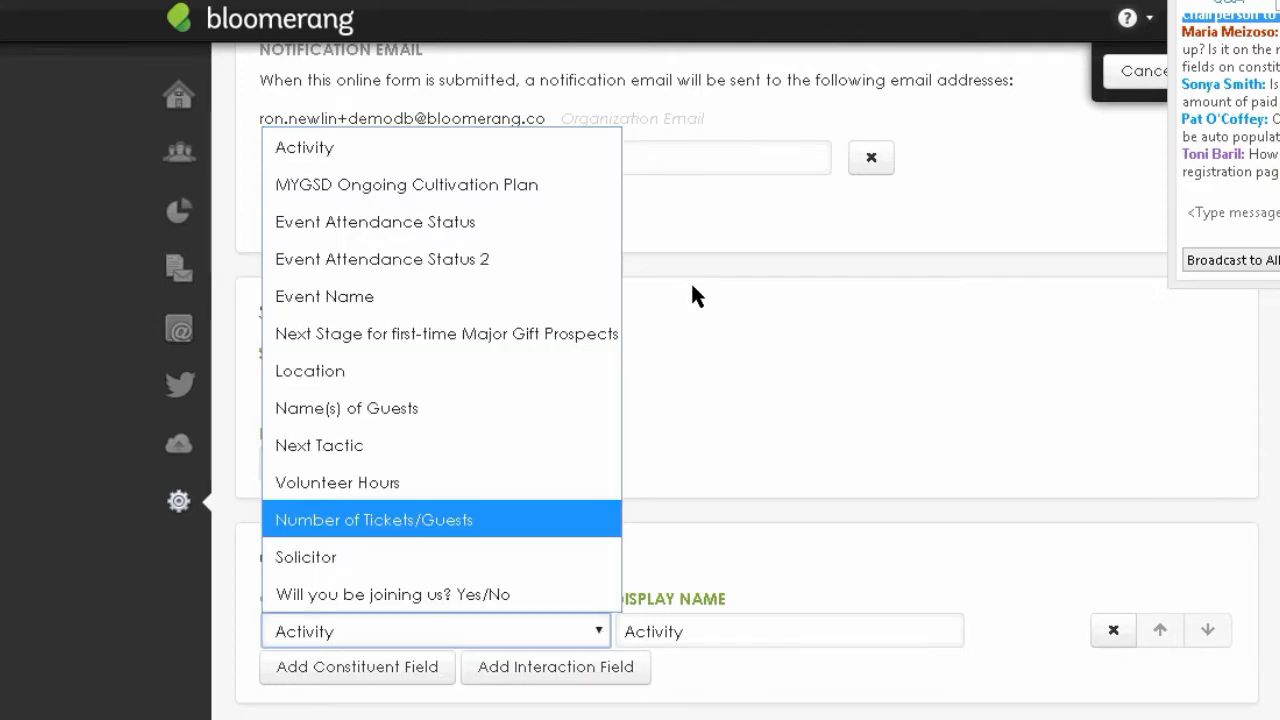
click(398, 522)
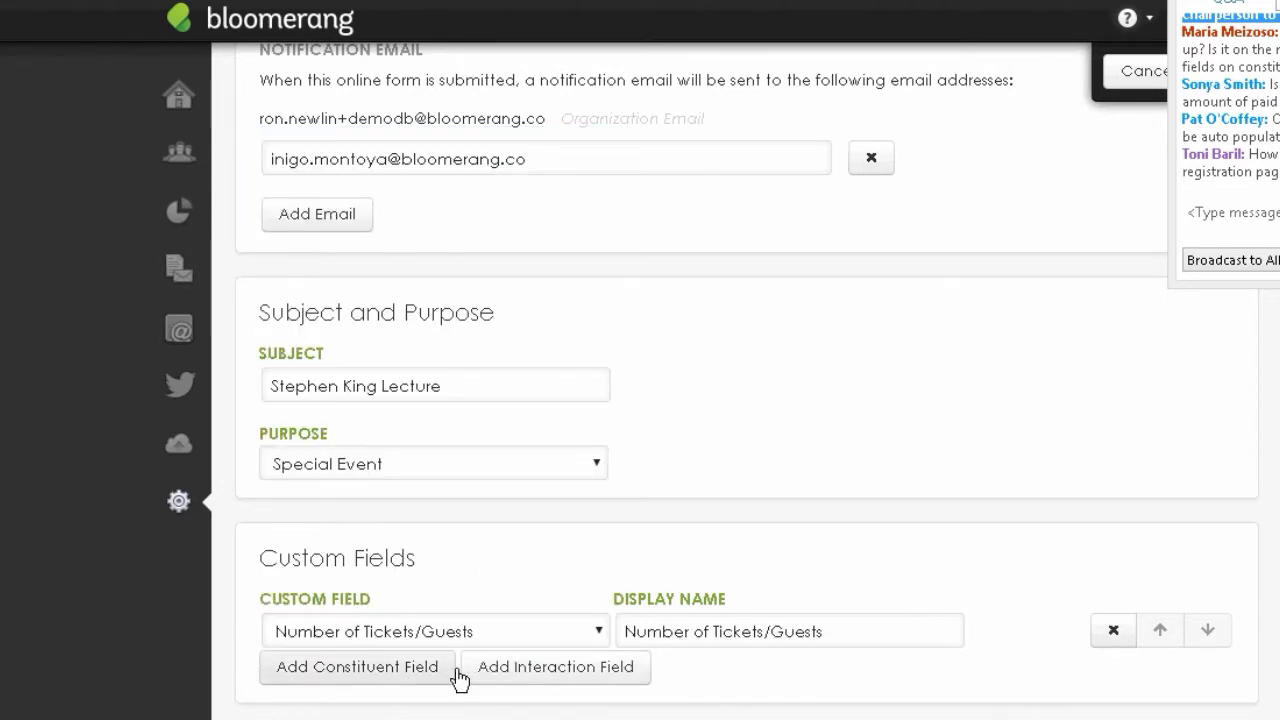
click(530, 670)
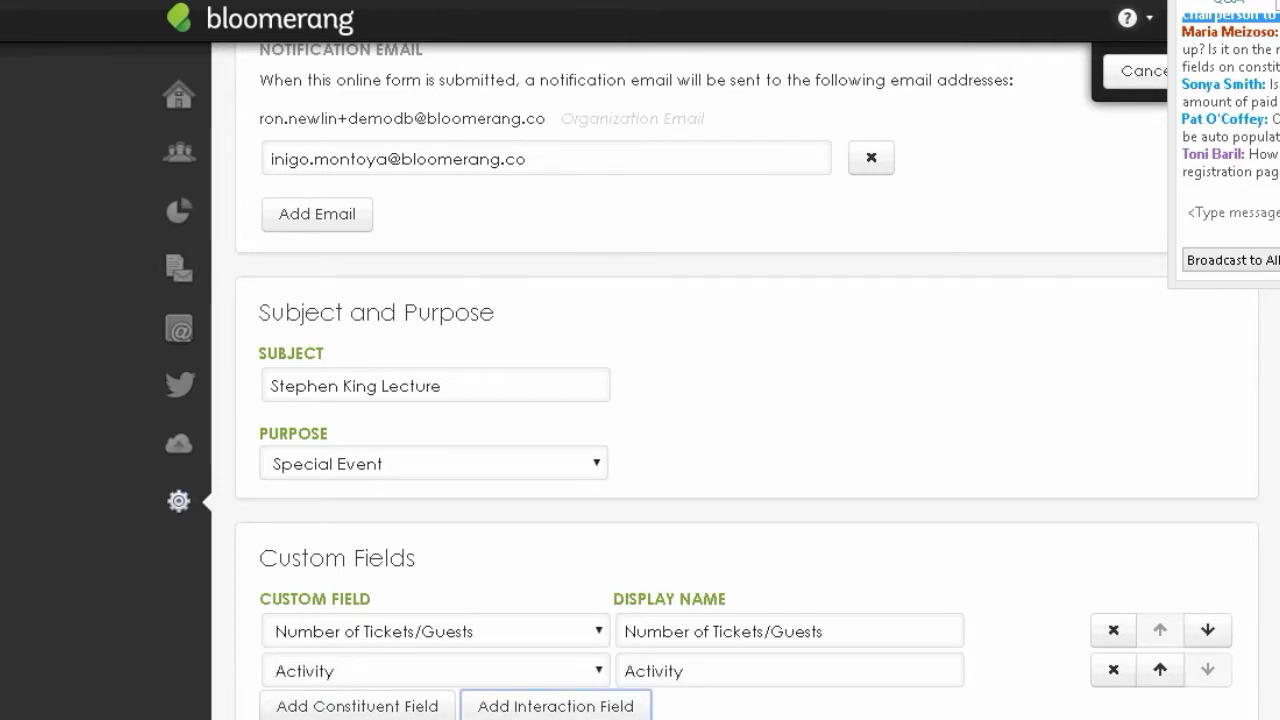
scroll(600, 583, down, 2)
click(596, 580)
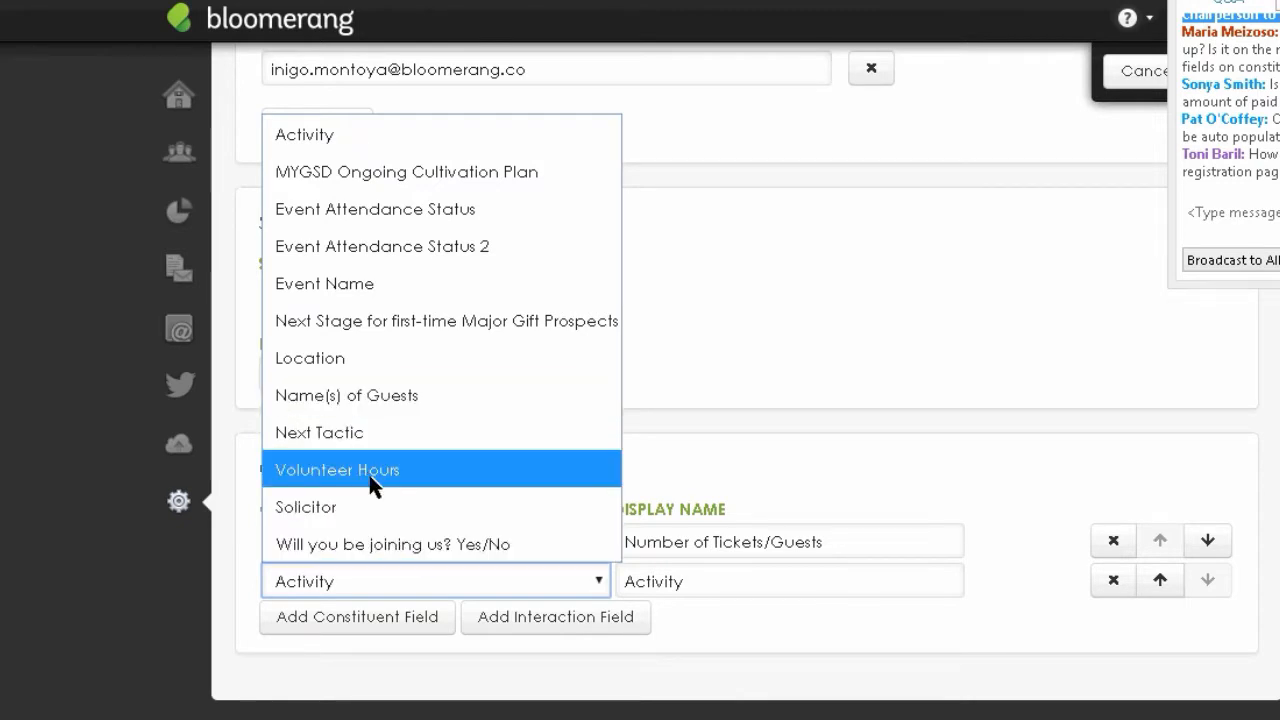
click(367, 395)
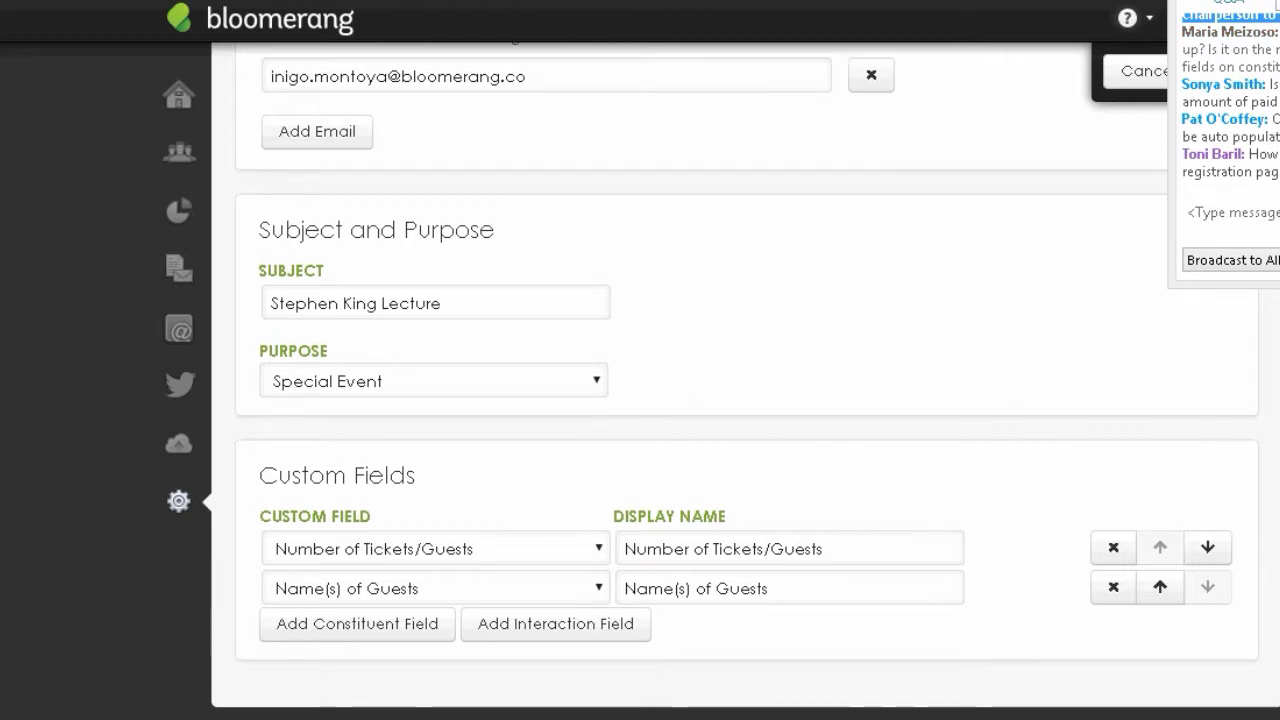
scroll(700, 380, up, 4)
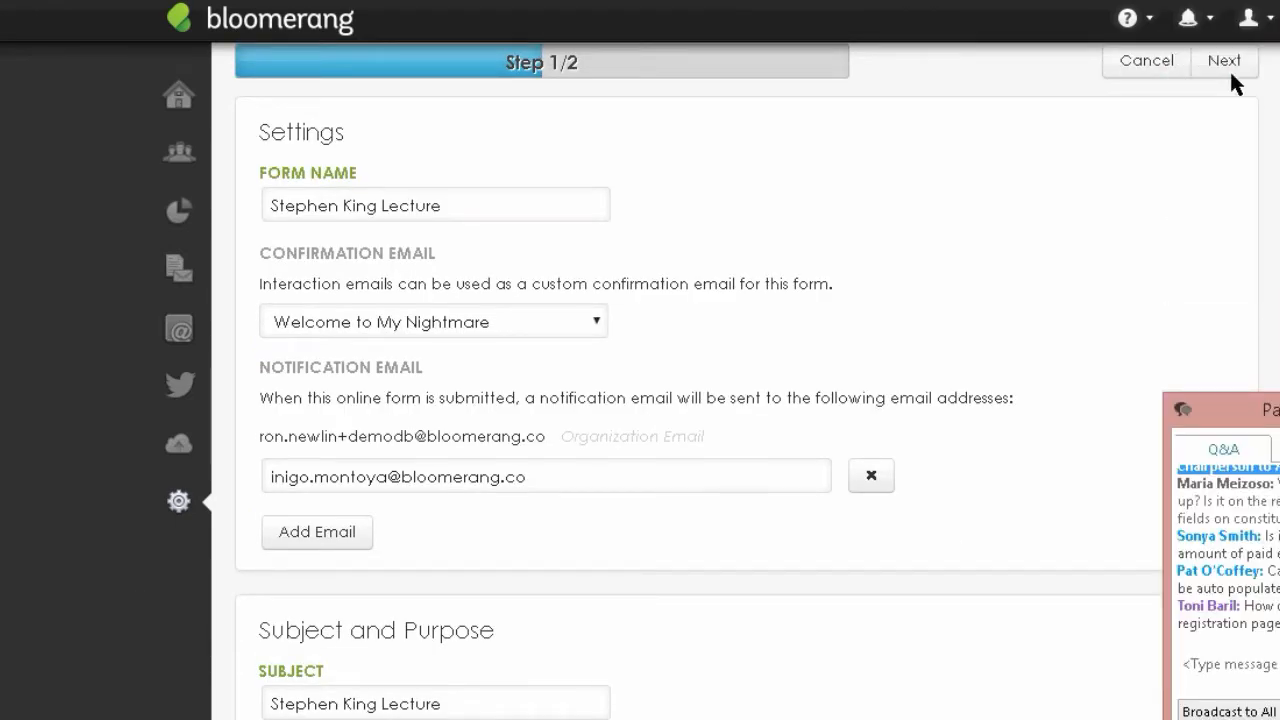
- Title the success page 'Thank you for registering for the Stephen King Lecture'
click(1226, 62)
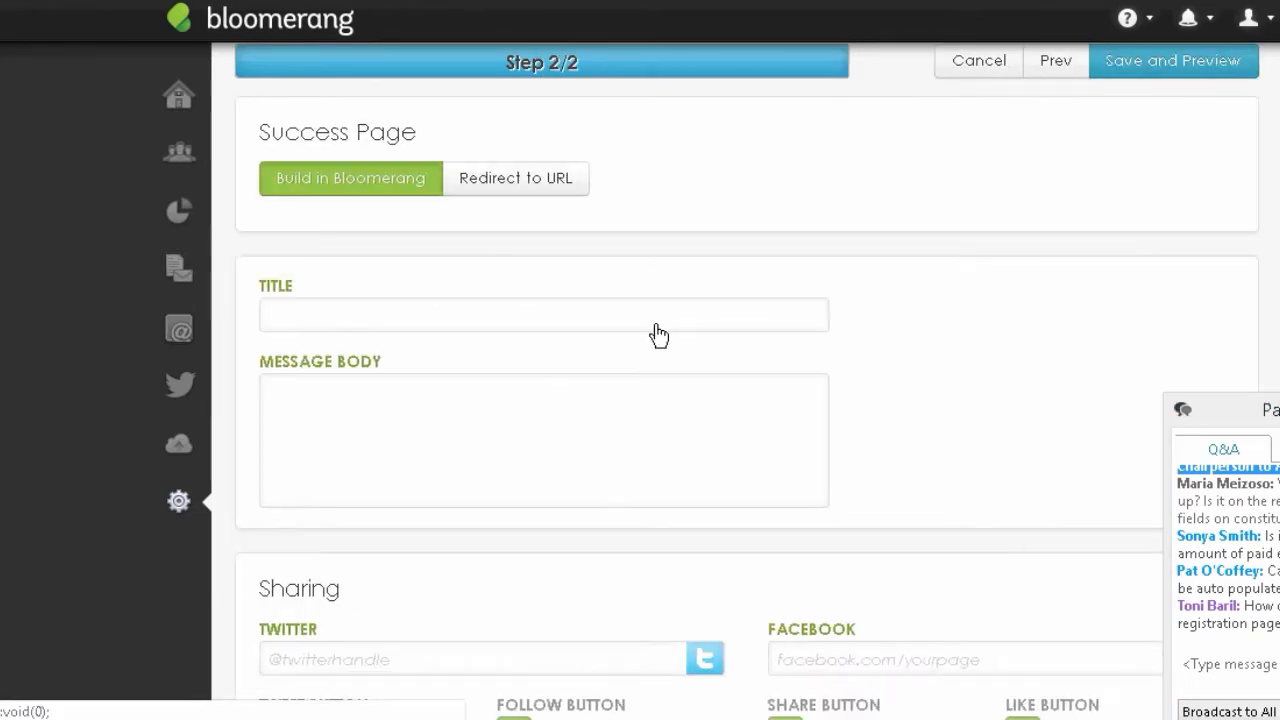
click(475, 318)
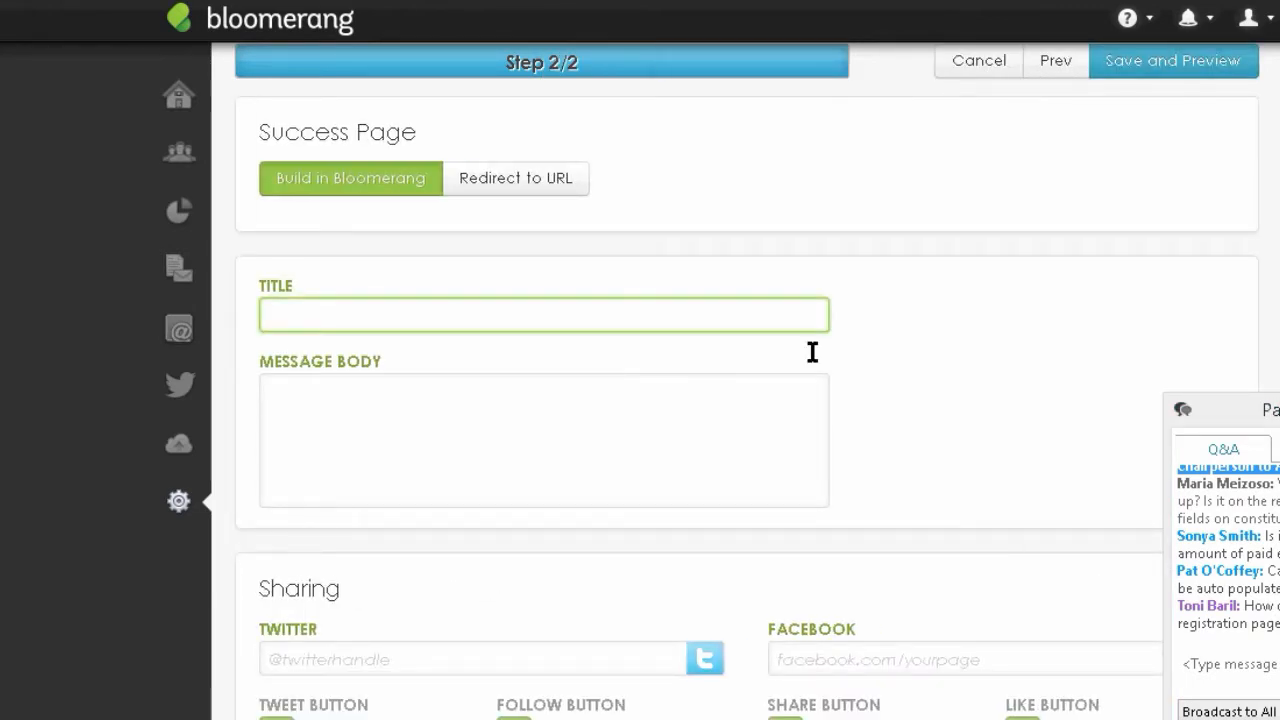
click(930, 488)
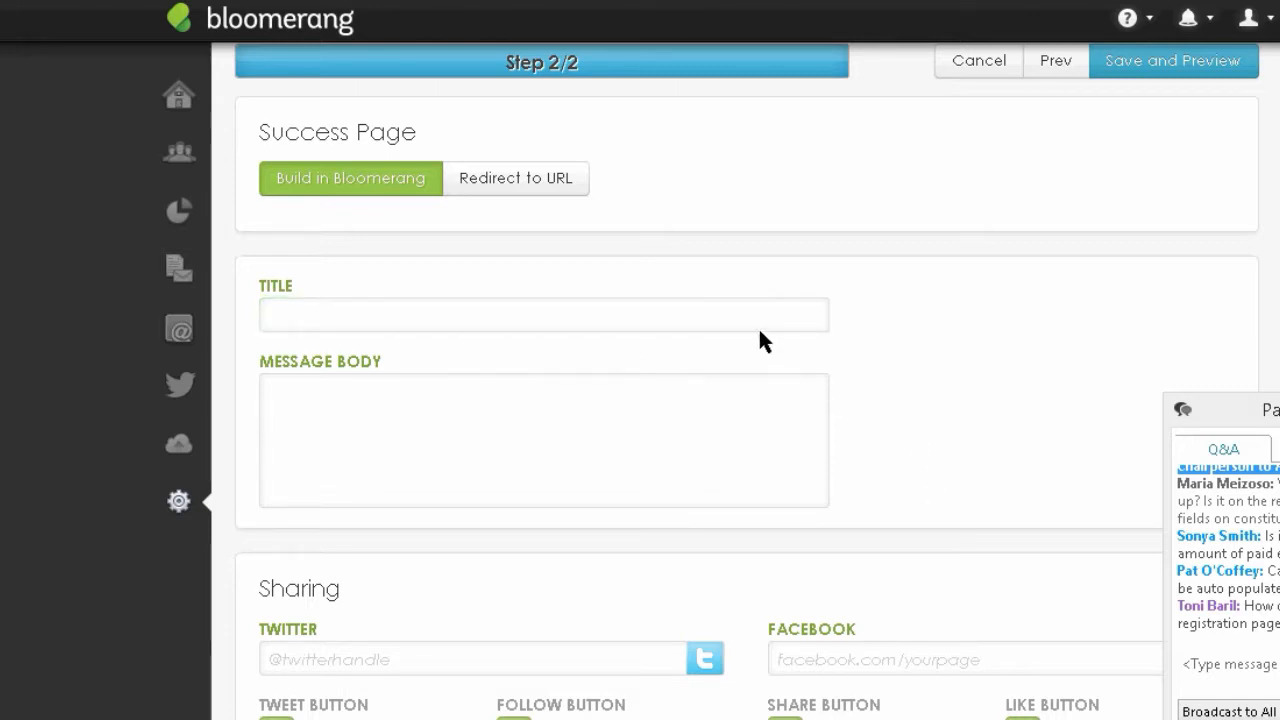
click(690, 315)
text(Thaml)
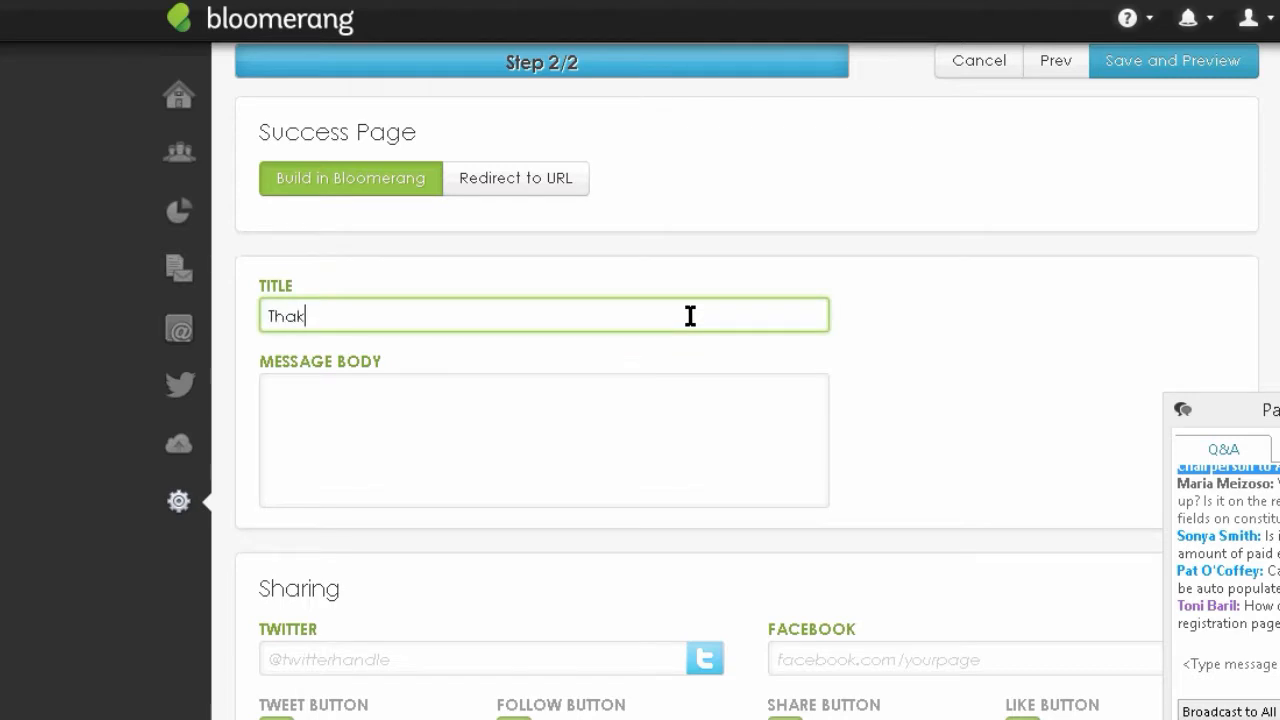
key(BackSpace)
key(BackSpace)
text(nk you for regsite)
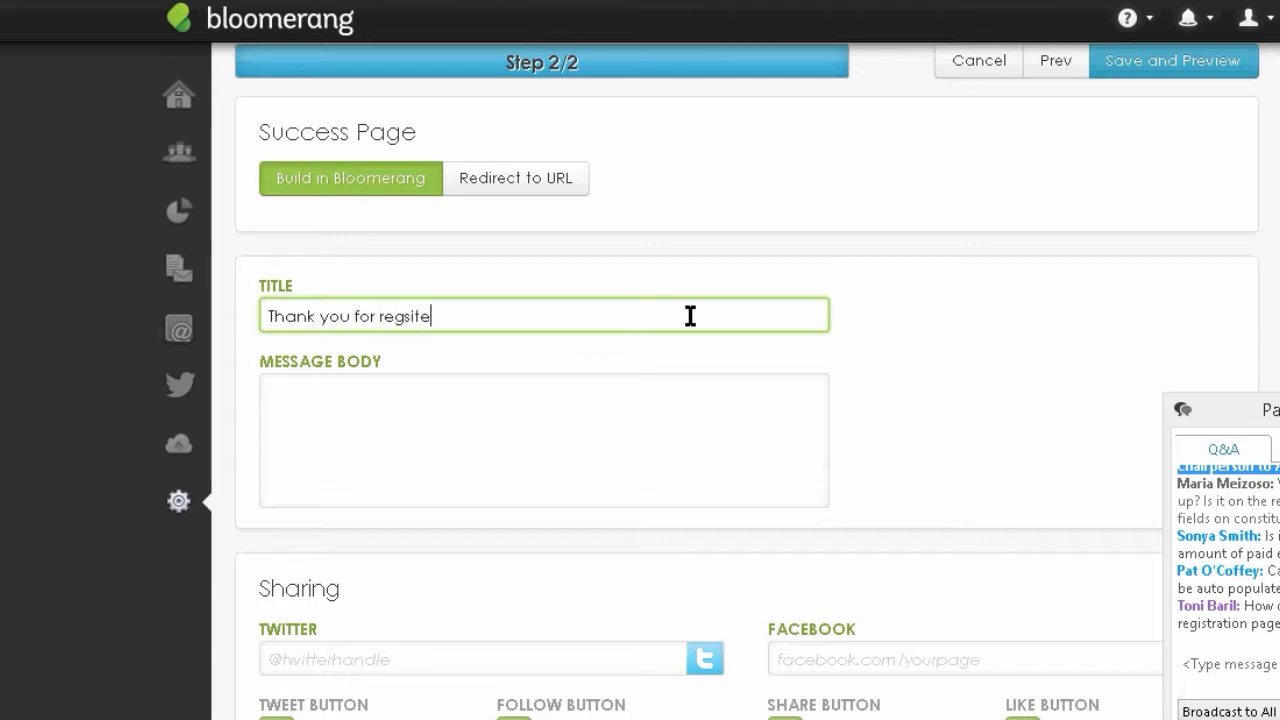
key(BackSpace)
text(tering for athe Ste)
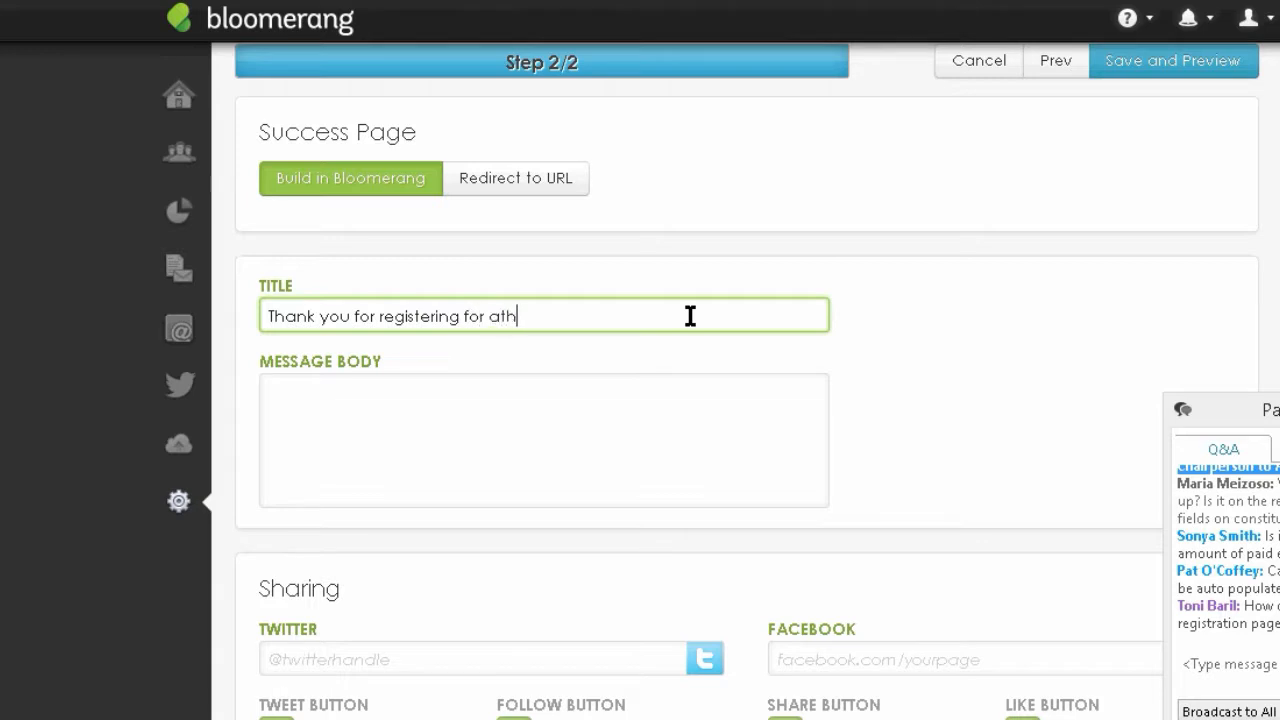
key(BackSpace)
key(BackSpace)
key(BackSpace)
key(BackSpace)
key(BackSpace)
key(BackSpace)
key(BackSpace)
key(BackSpace)
text(the Step)
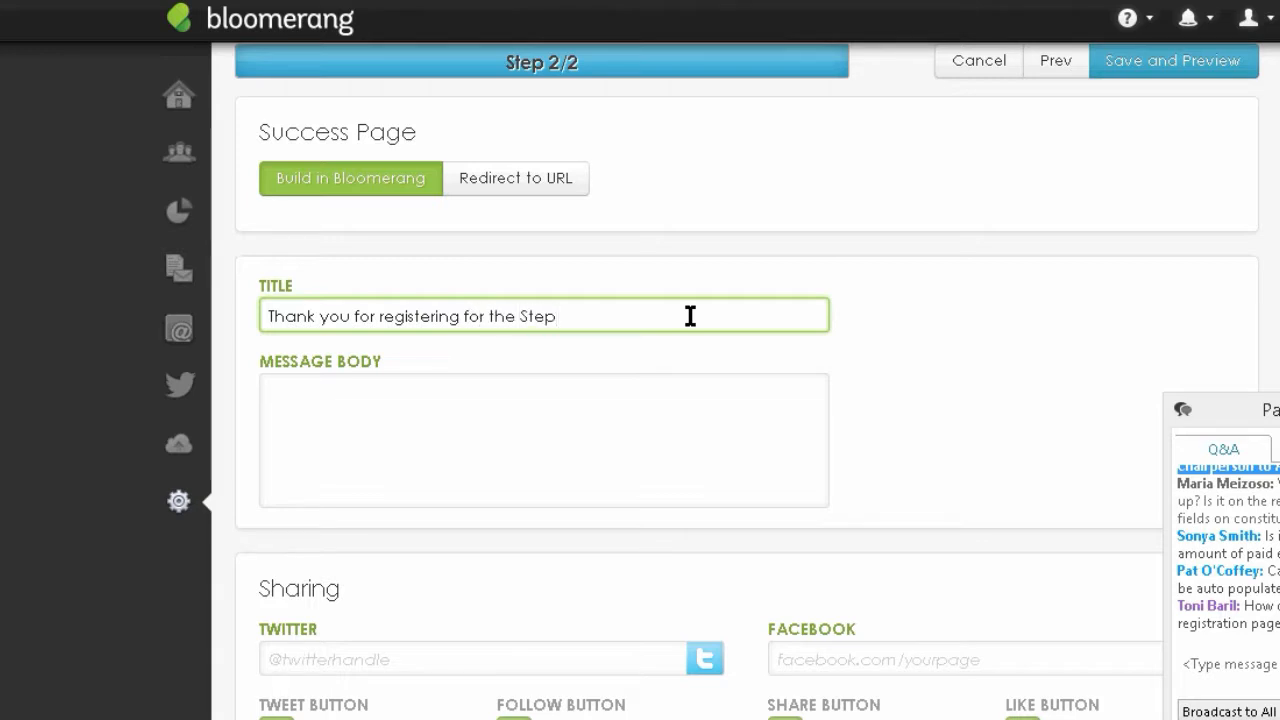
text(hen King Lecture)
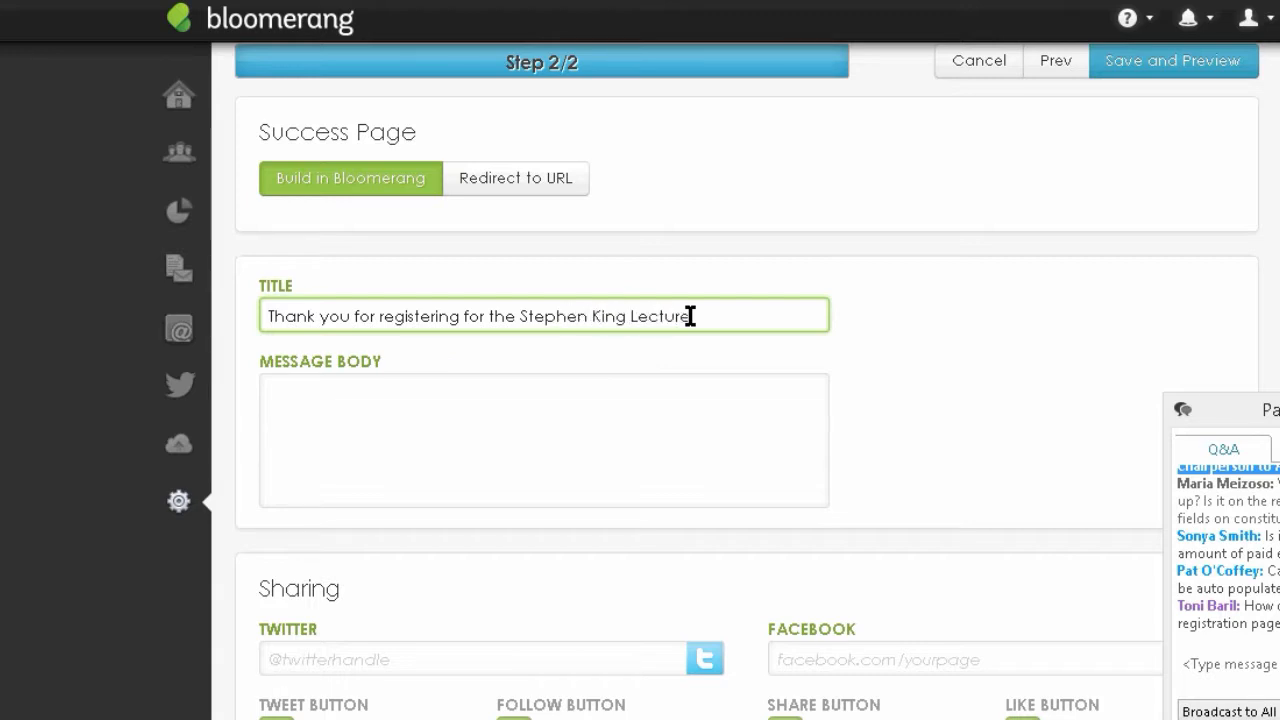
- Write the success message: see you on the 15th, park in the green lot; then save
click(343, 397)
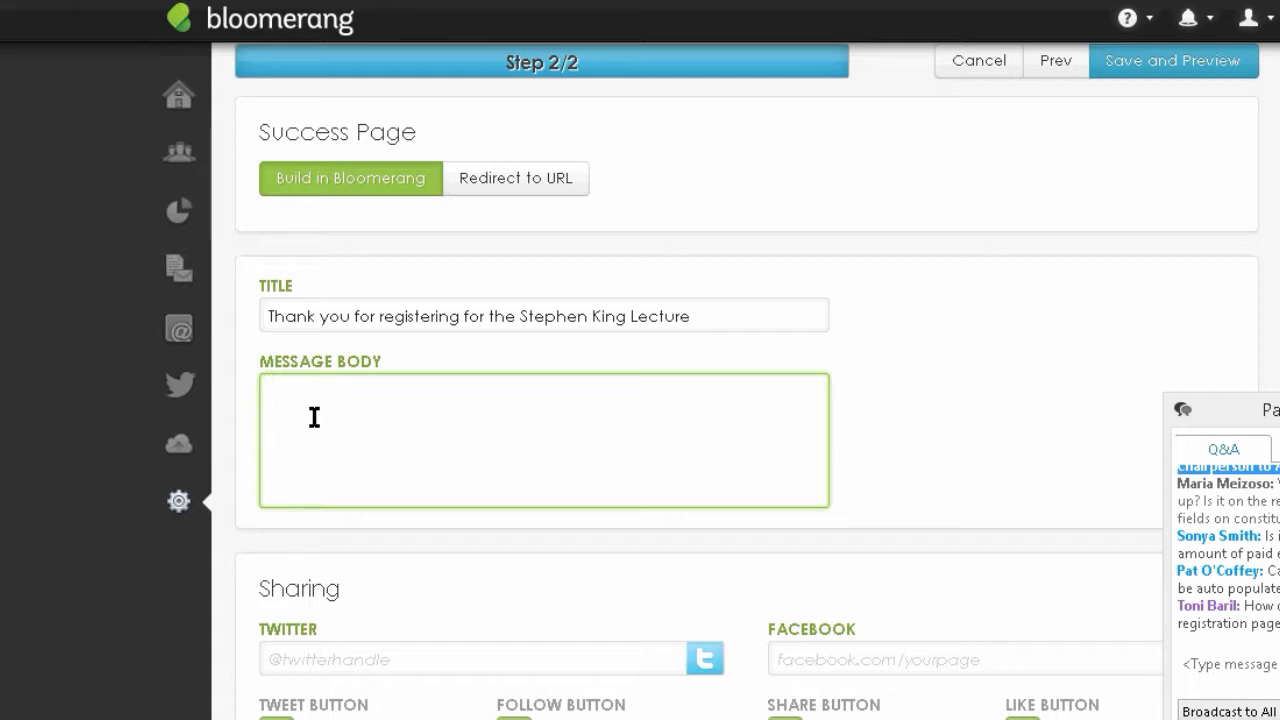
text(We'll see you on th)
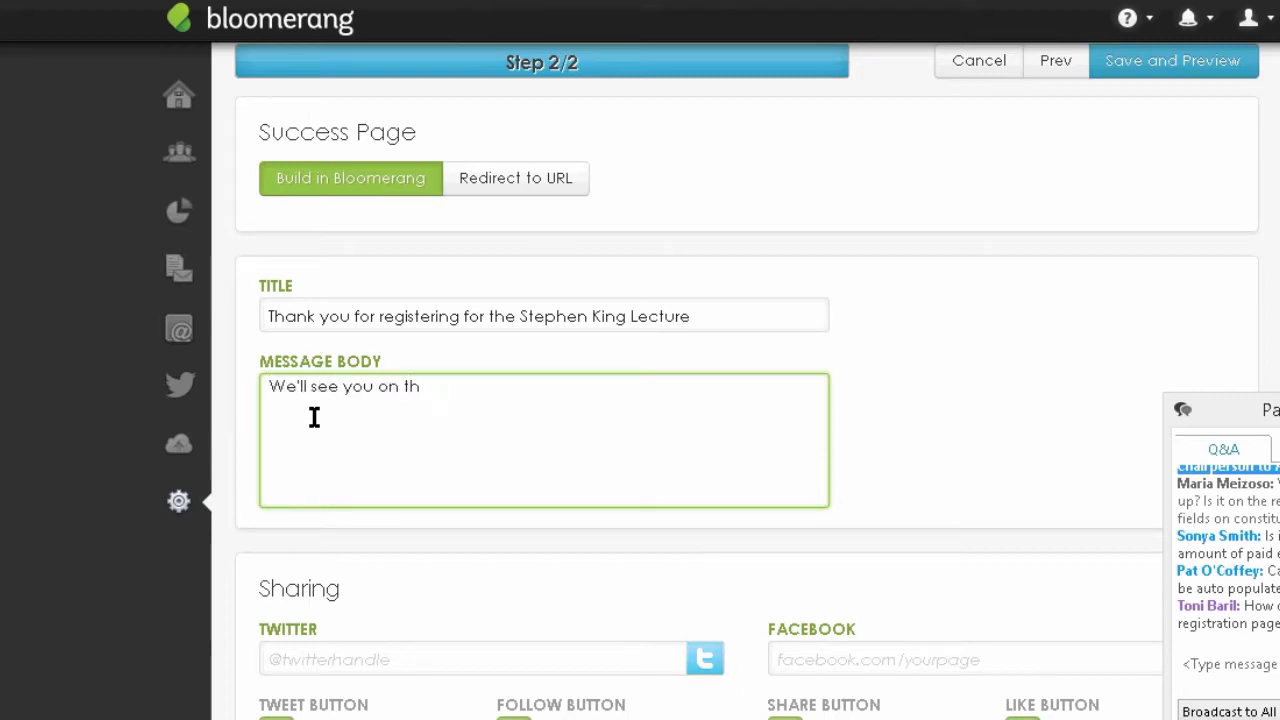
text(15th,)
key(BackSpace)
key(BackSpace)
key(BackSpace)
key(BackSpace)
key(BackSpace)
key(BackSpace)
text(e 15th. Make sure)
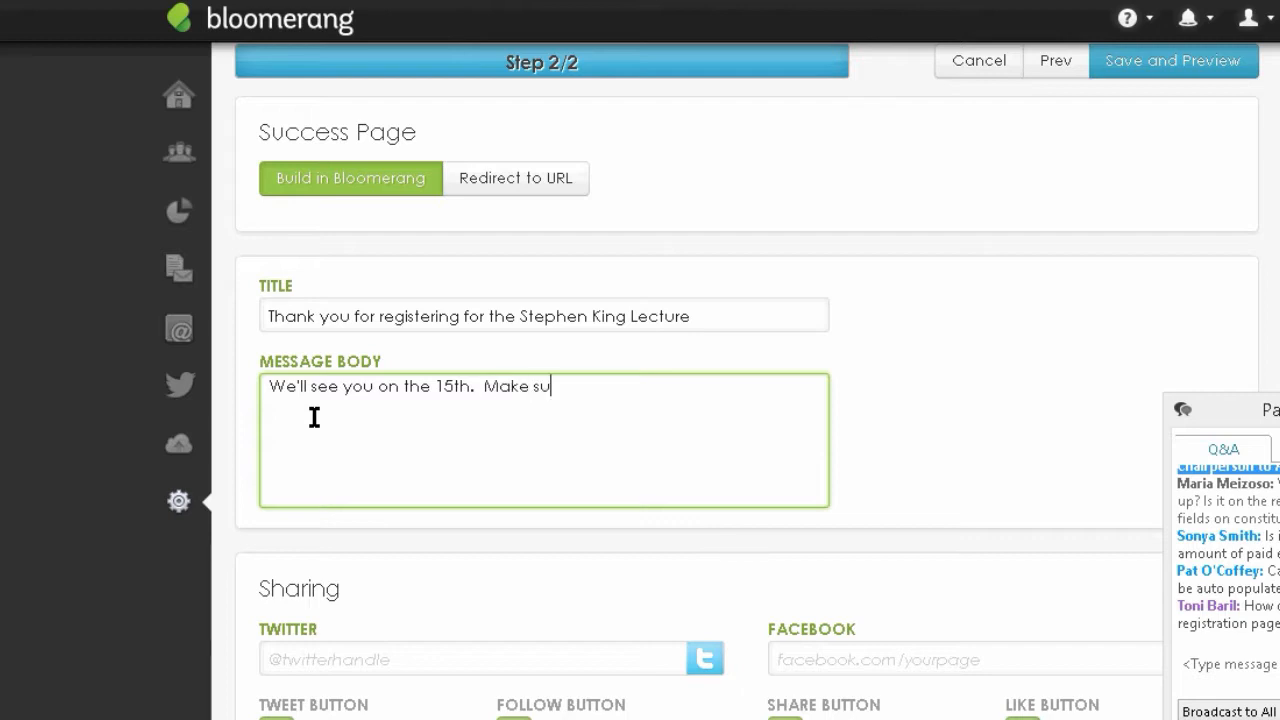
key(BackSpace)
text(e to park in the green l)
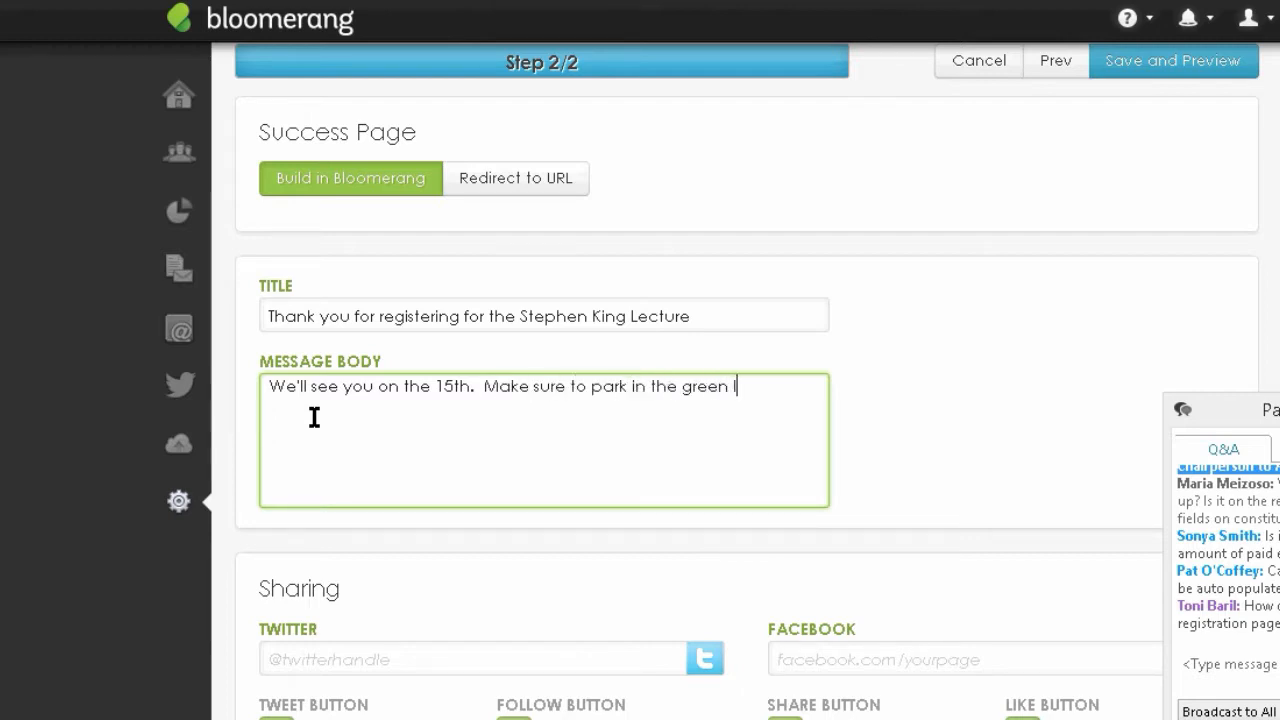
text(ot. Because the red lot)
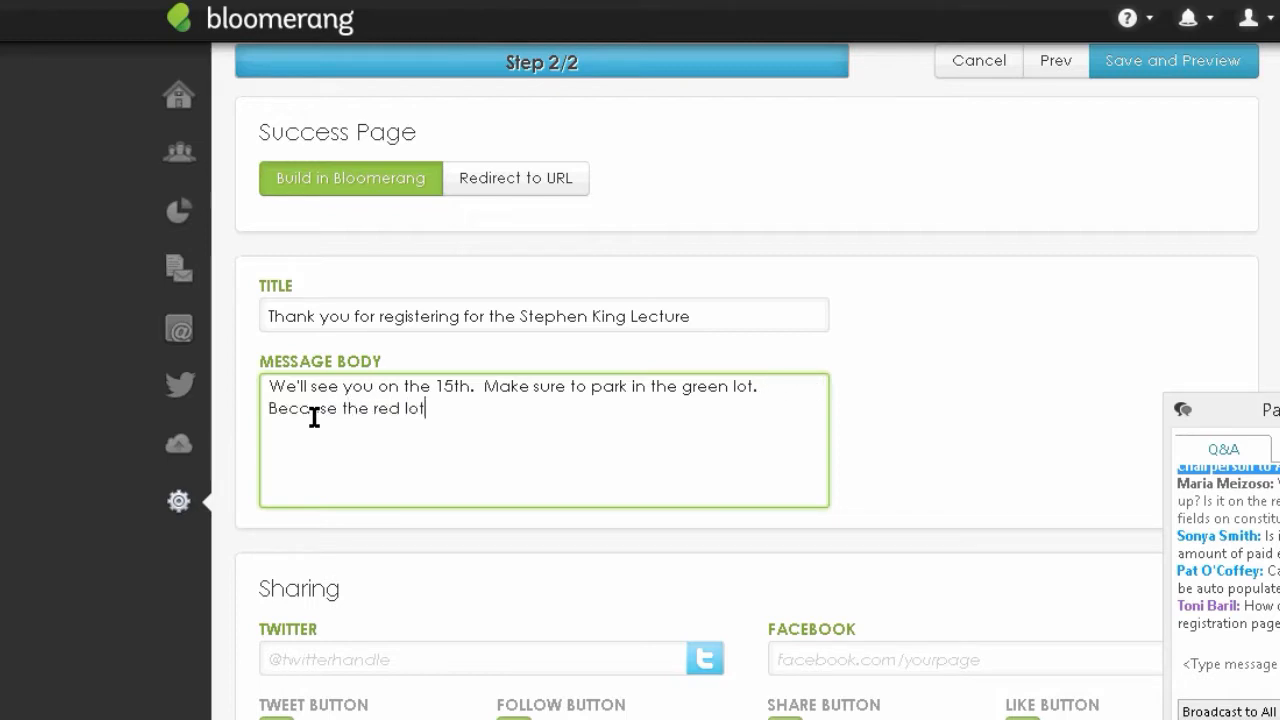
text( will be eat)
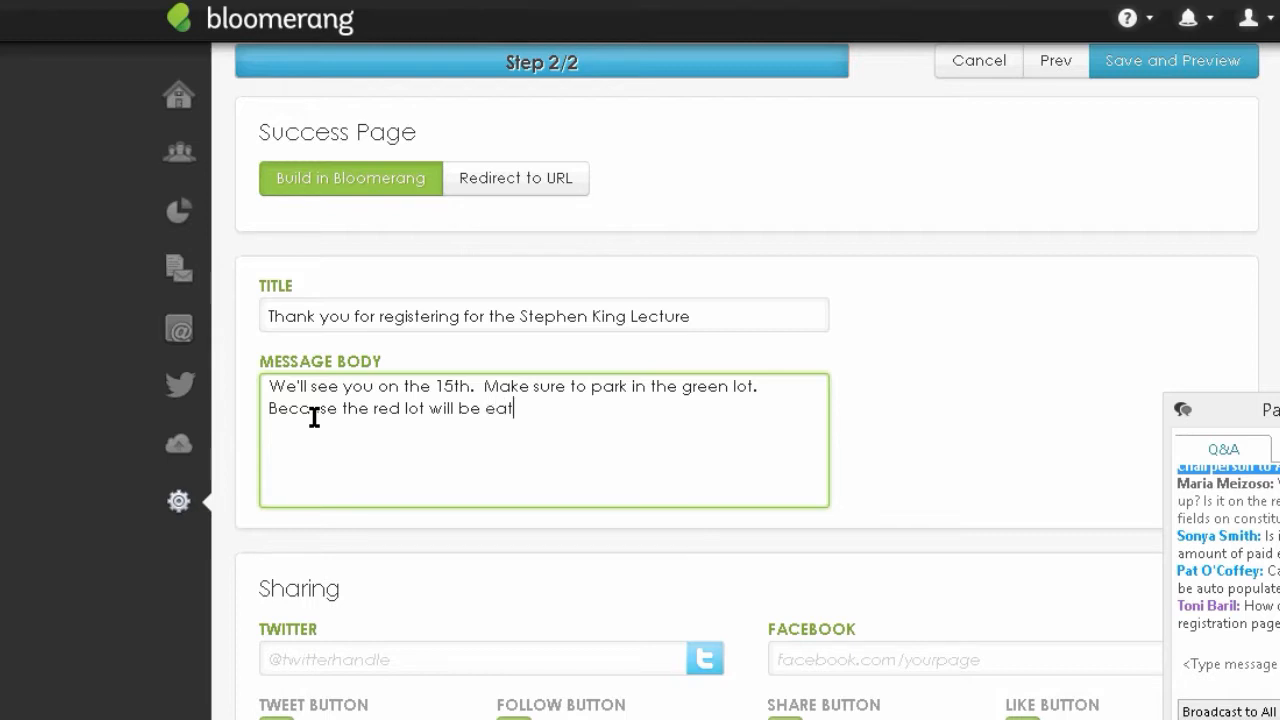
text(en by monster.)
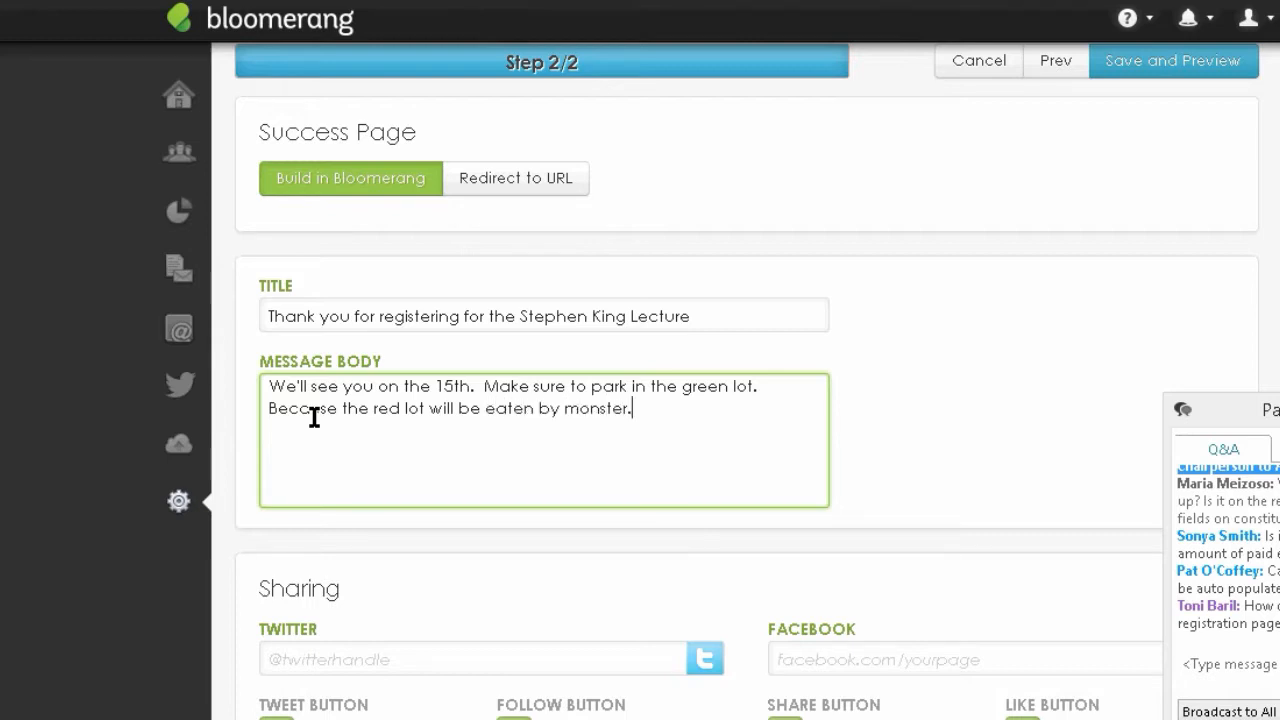
key(BackSpace)
text(s.)
click(1155, 60)
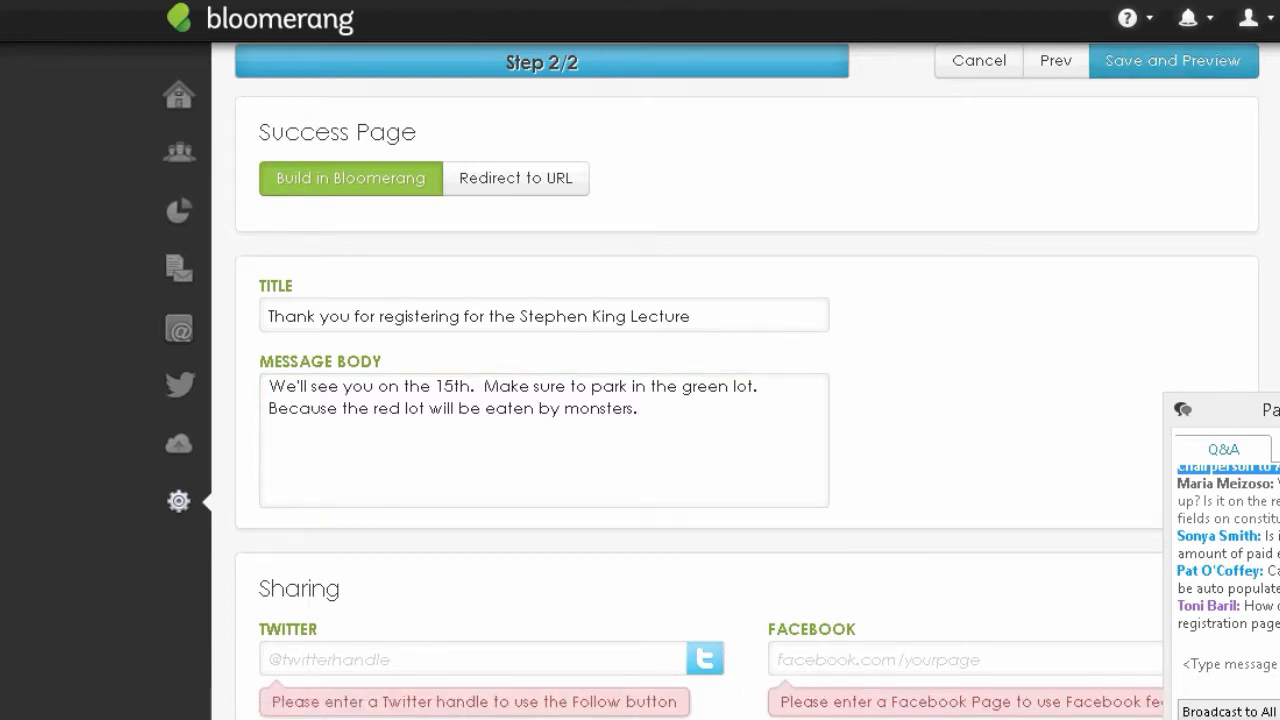
- Disable the Tweet, Follow, Share and Like buttons under Sharing, then Save and Preview the form
scroll(283, 343, down, 4)
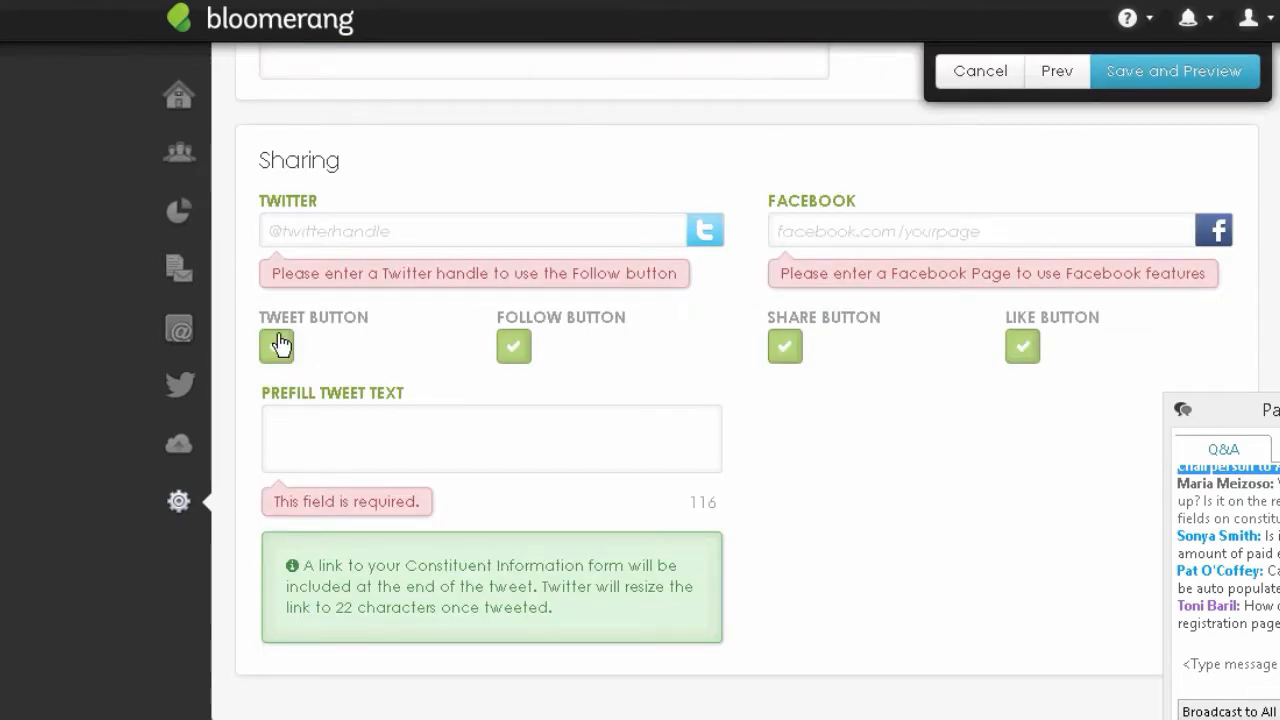
click(278, 345)
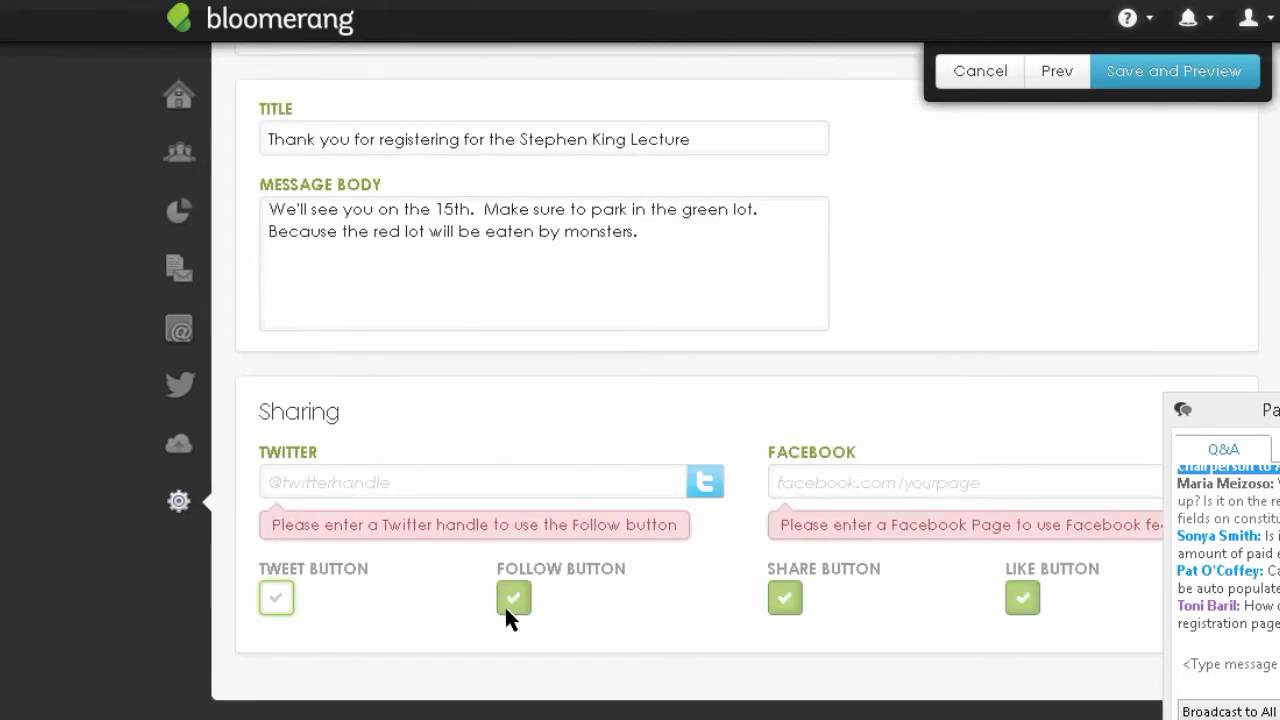
click(506, 600)
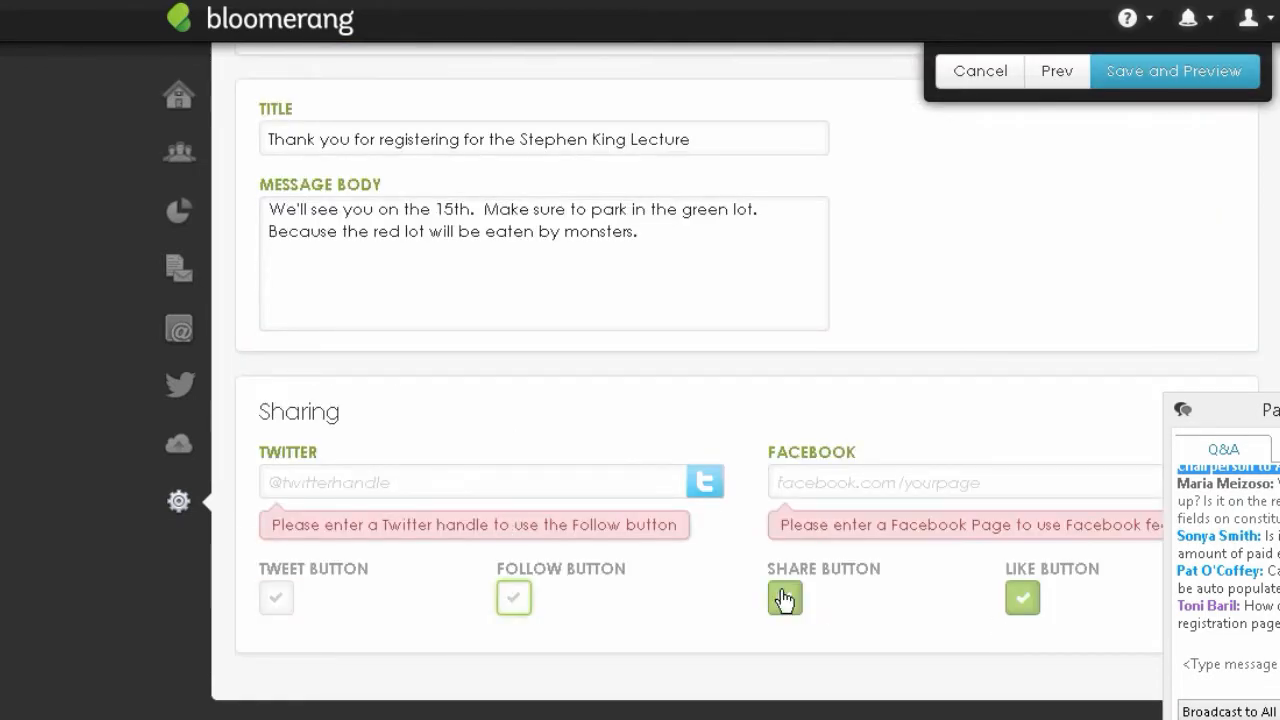
click(785, 600)
click(1020, 598)
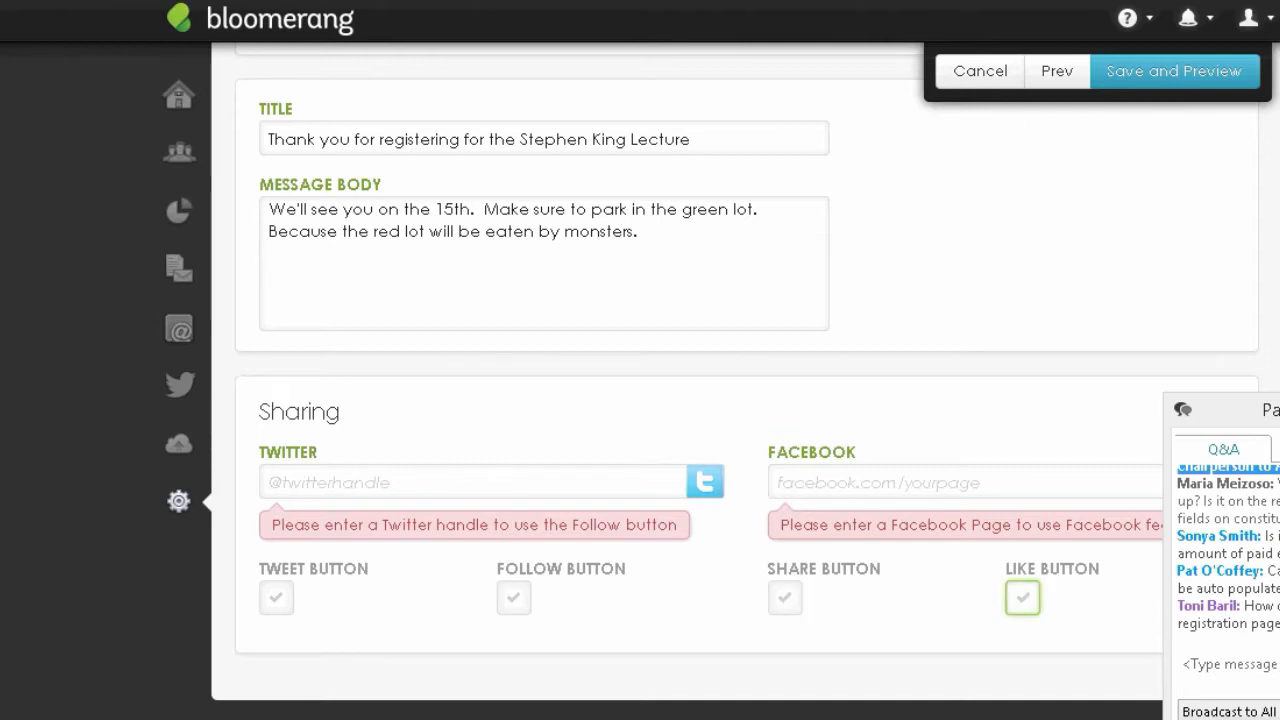
click(1213, 80)
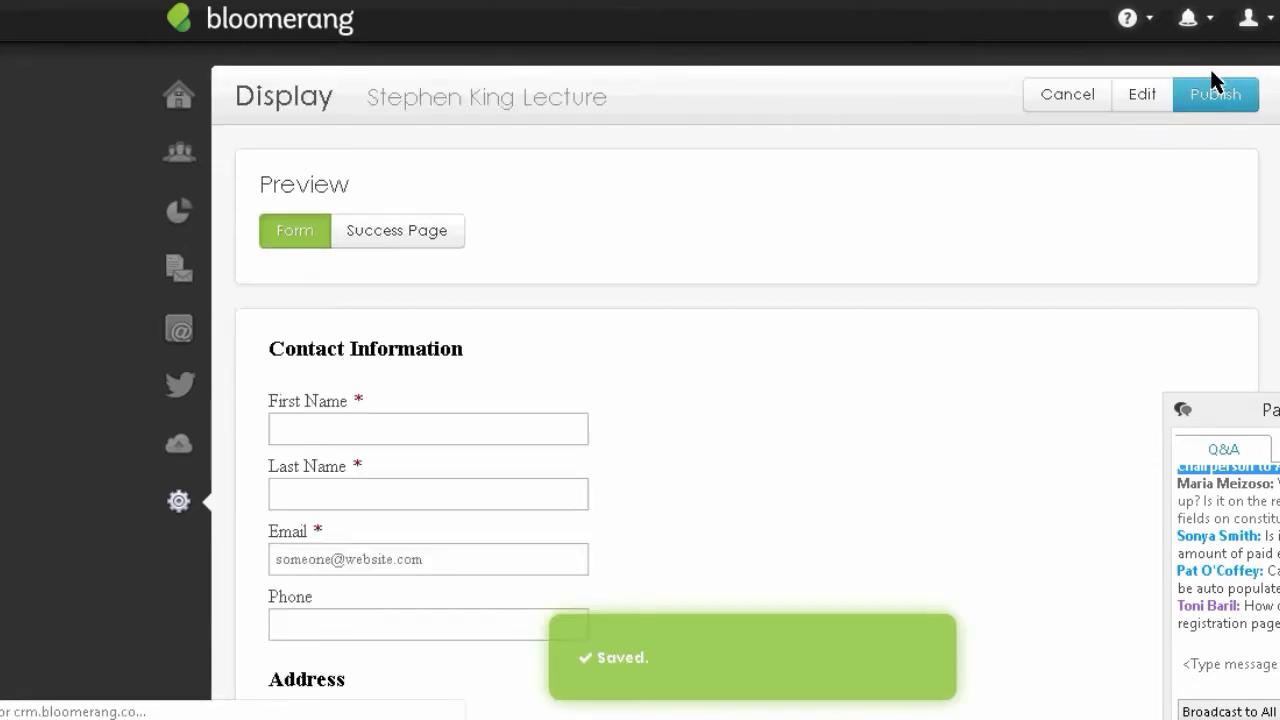
- In the form preview, try the Phone field and set Number of Tickets/Guests to 3
scroll(386, 93, down, 4)
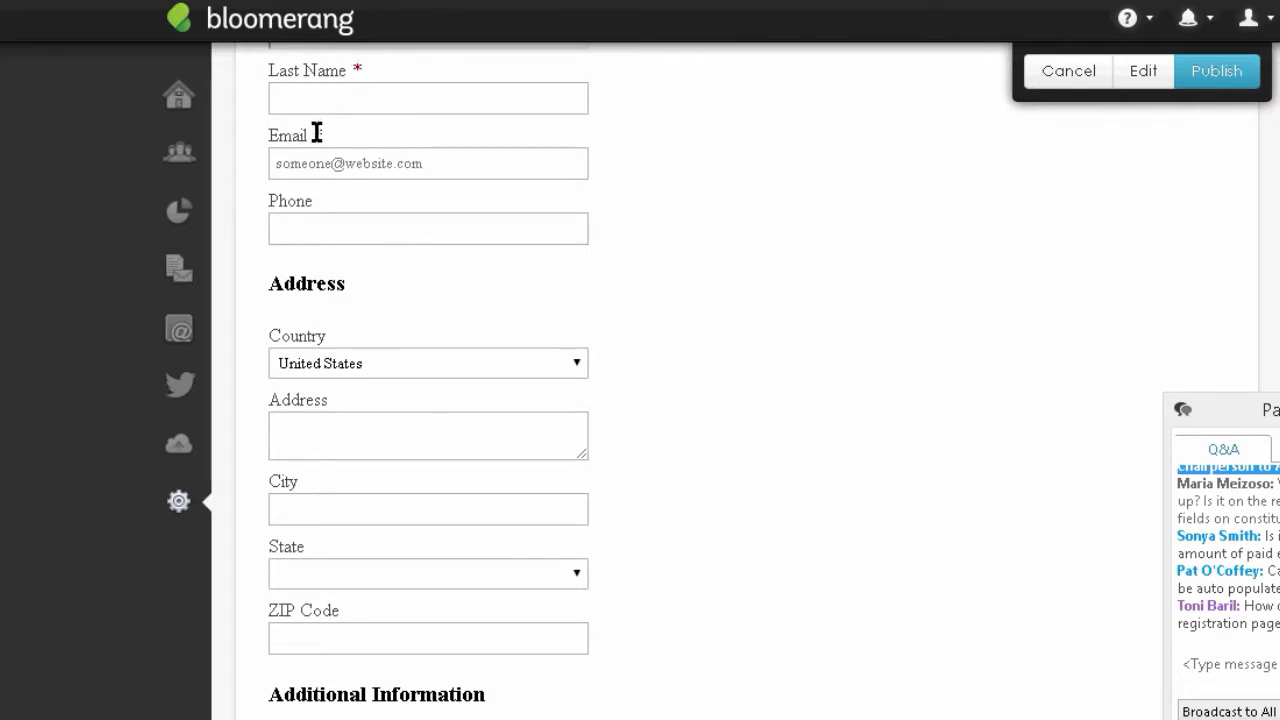
click(323, 198)
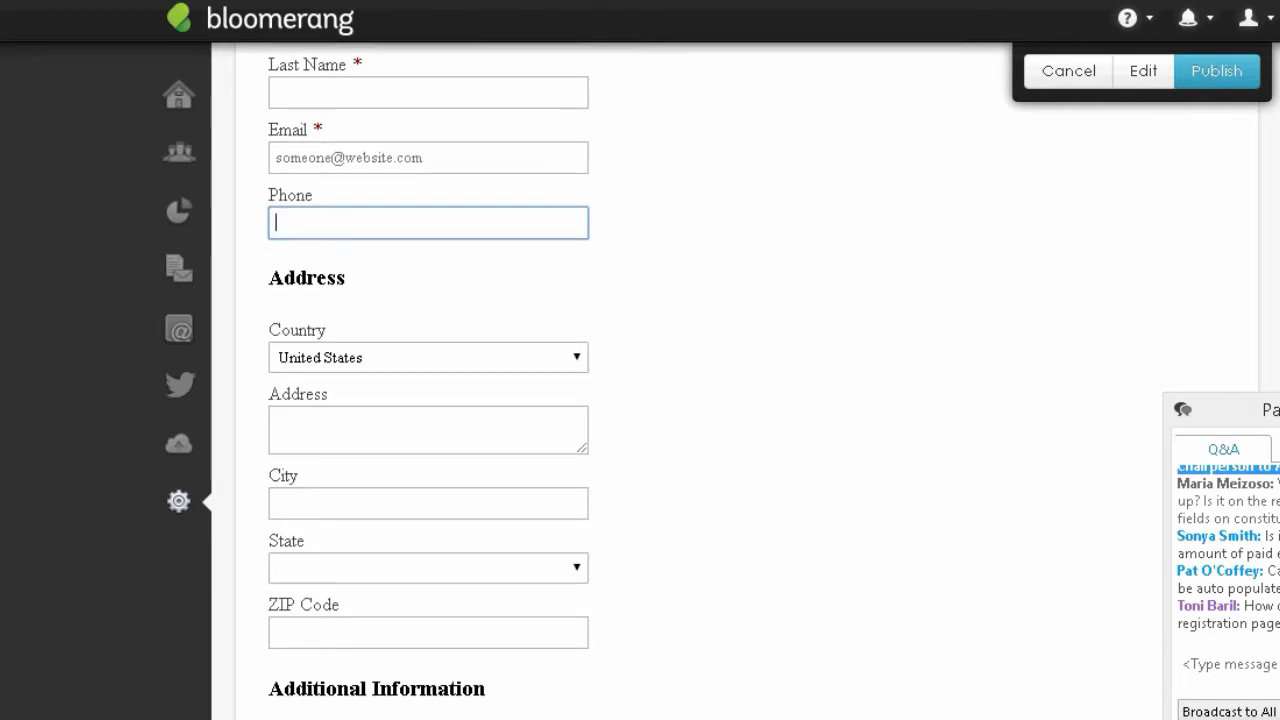
scroll(428, 400, down, 3)
scroll(428, 400, down, 3)
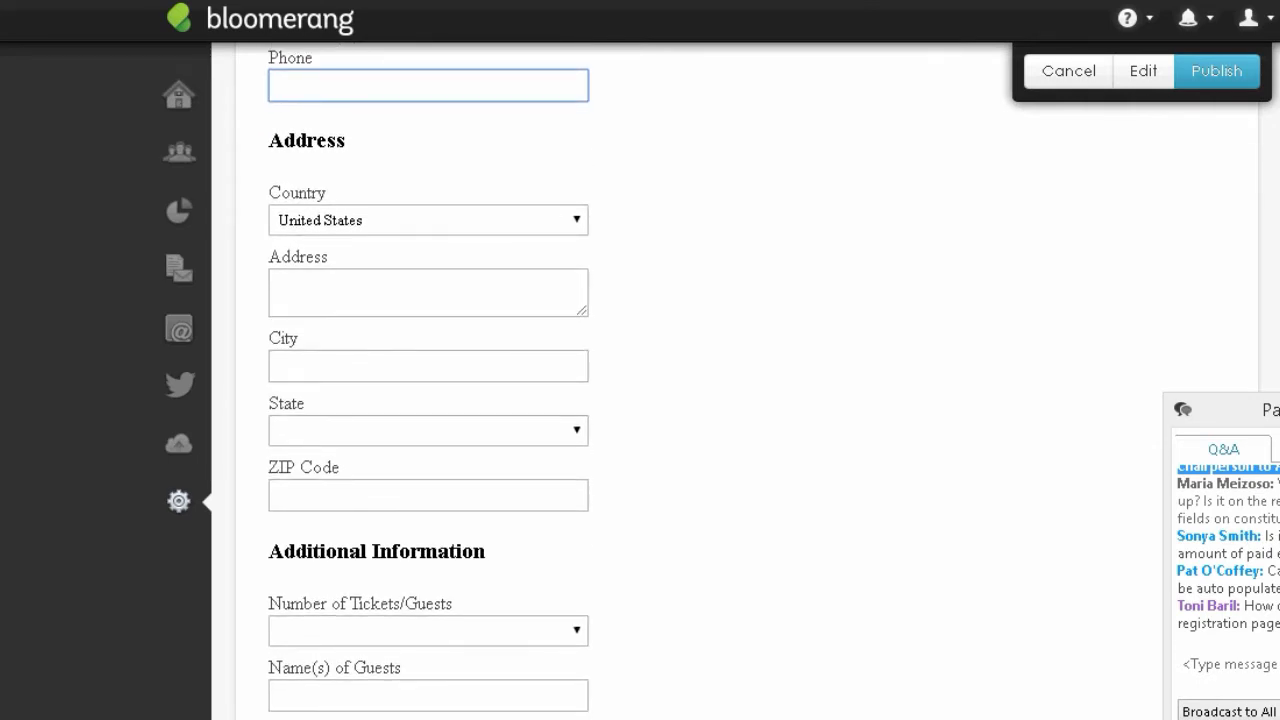
scroll(343, 320, up, 1)
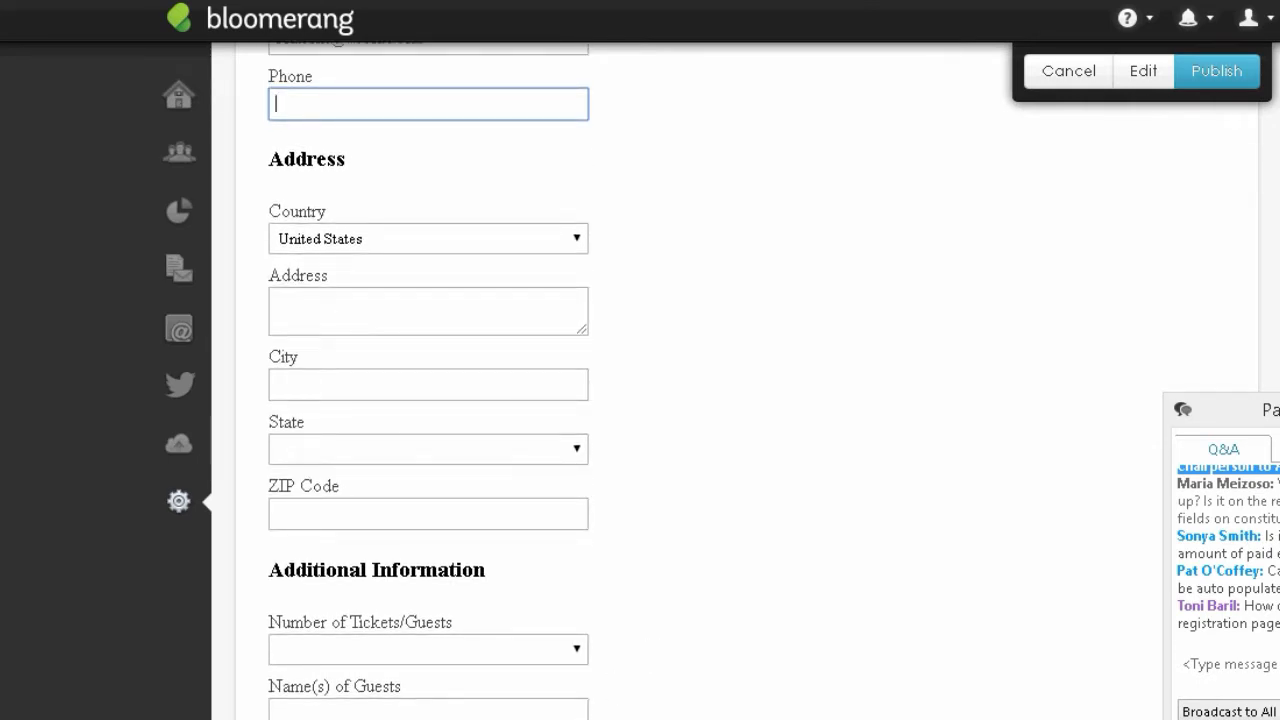
scroll(415, 522, down, 3)
click(411, 529)
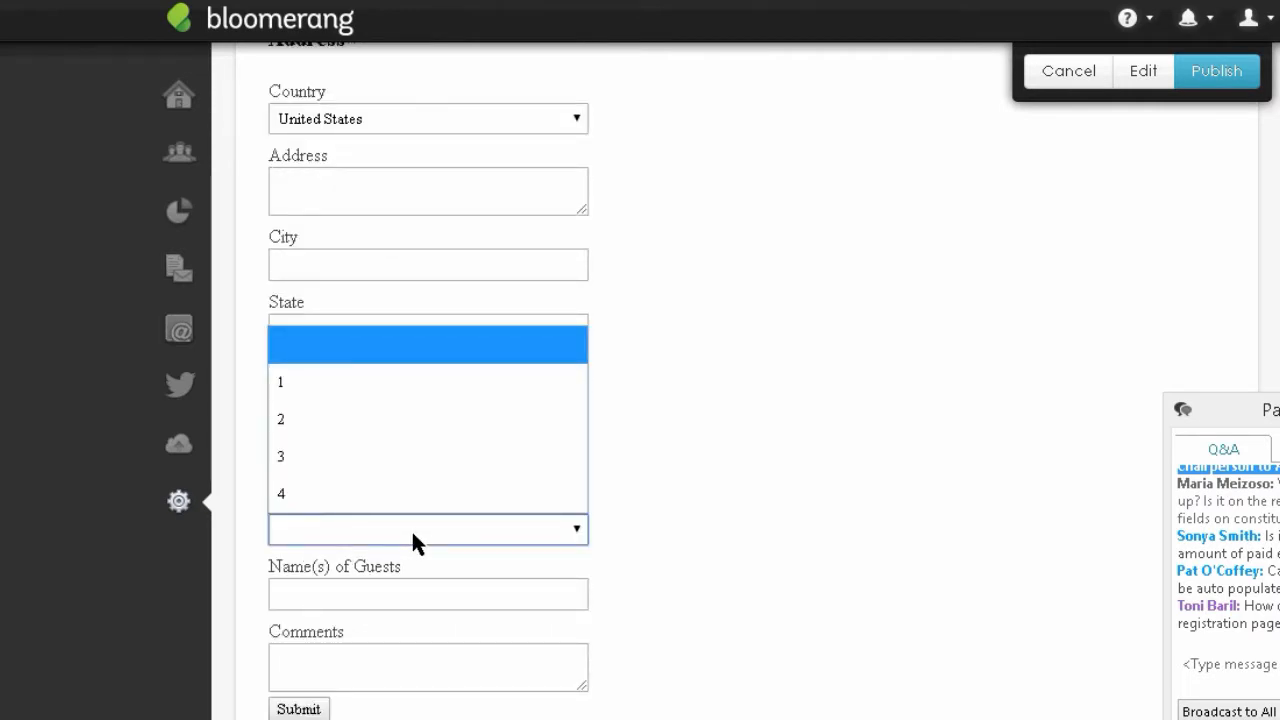
click(285, 460)
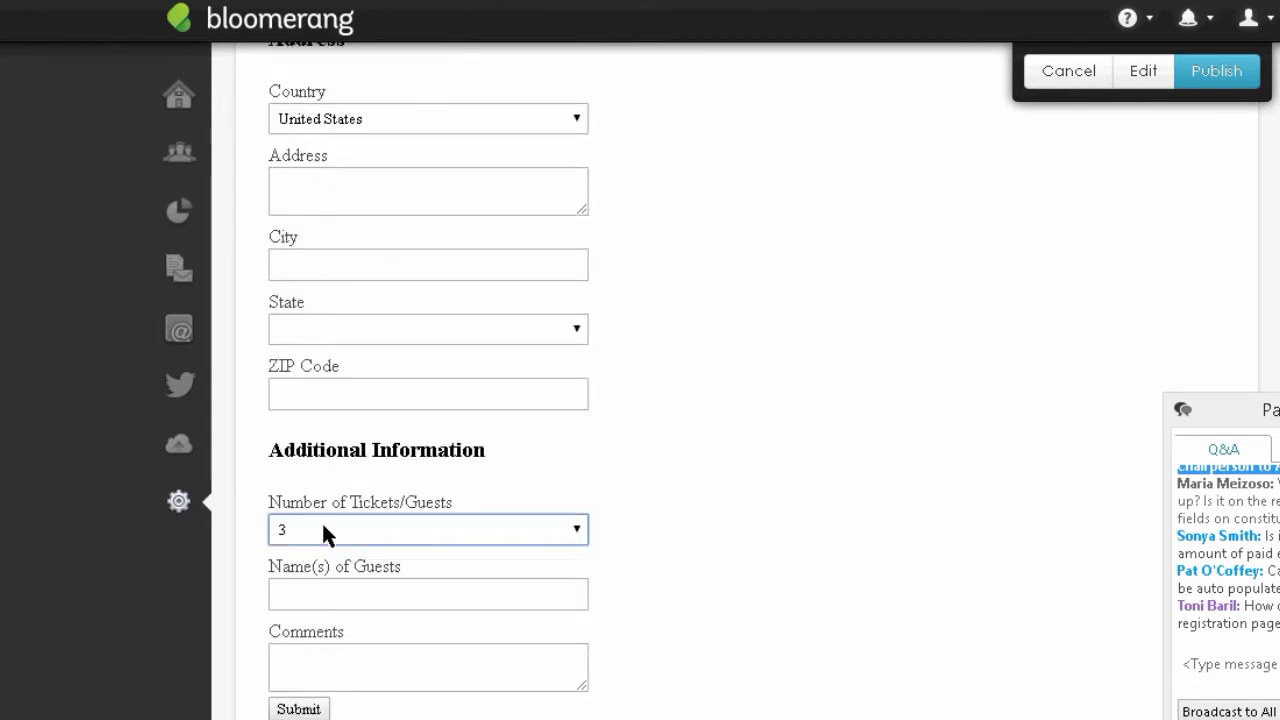
- Enter the two guests' names, correcting typos, then cancel out of the preview
click(346, 600)
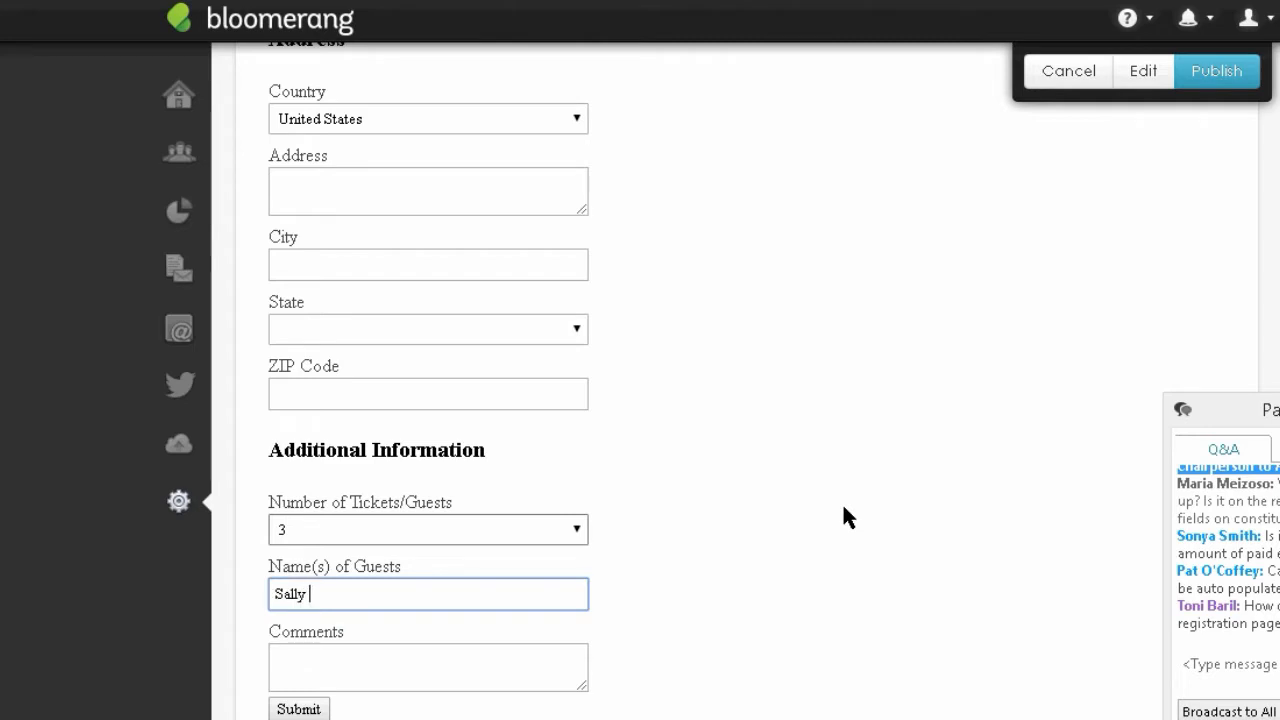
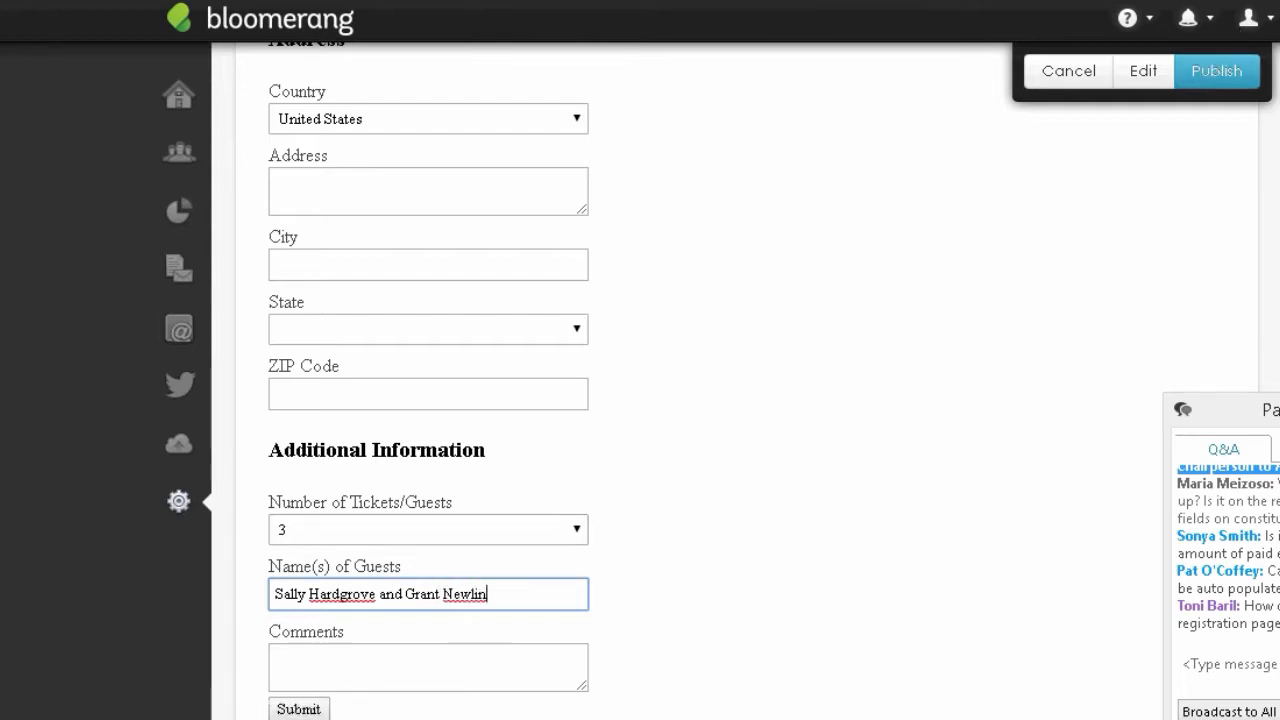
scroll(700, 380, down, 3)
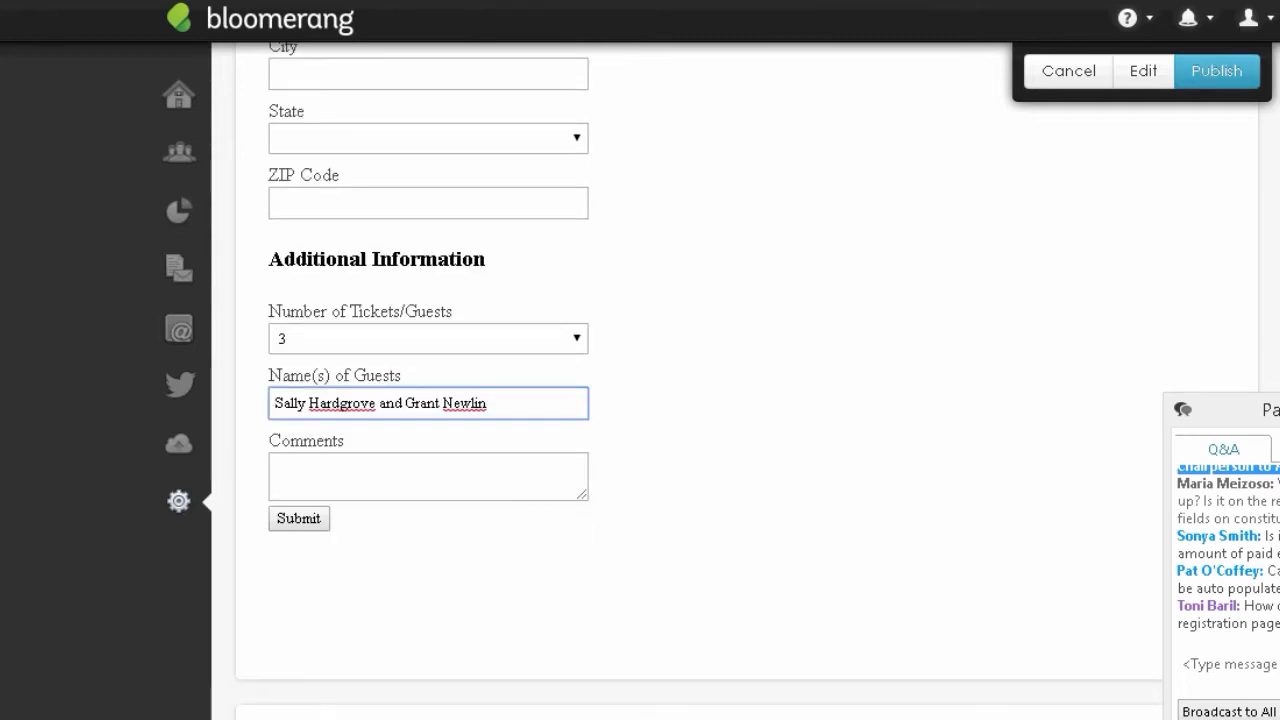
click(1058, 86)
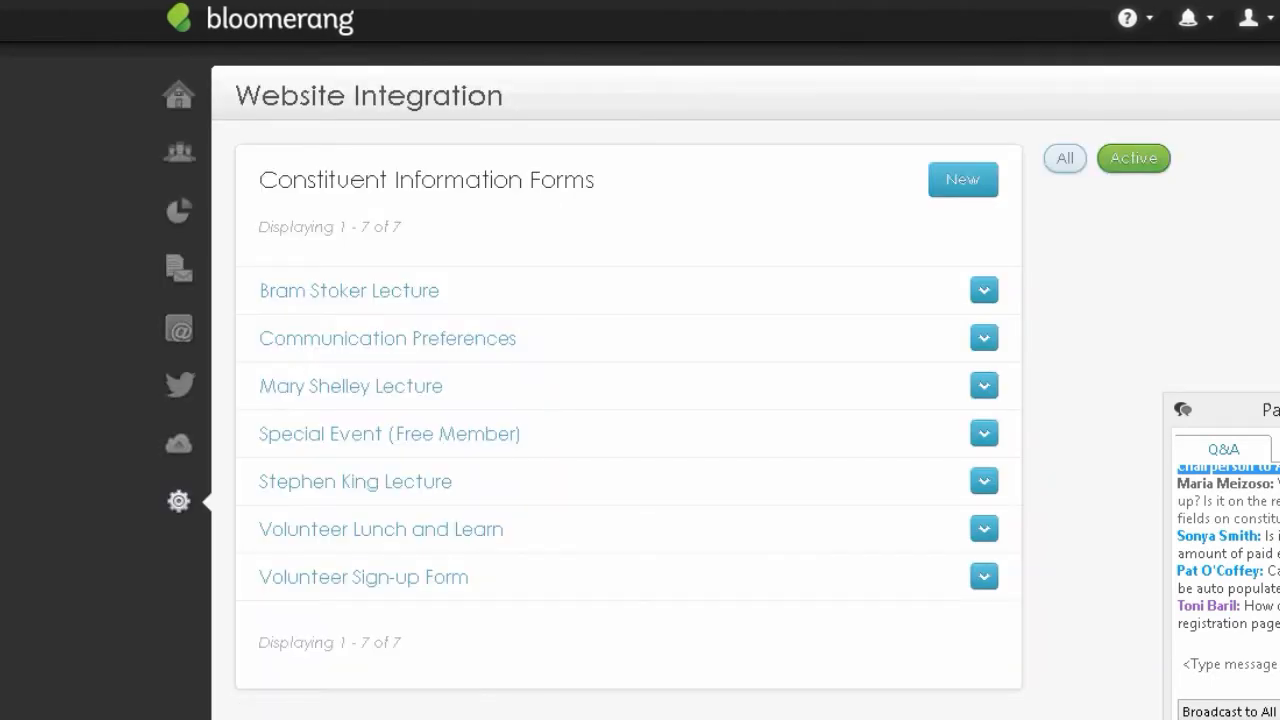
drag(1270, 410, 1272, 338)
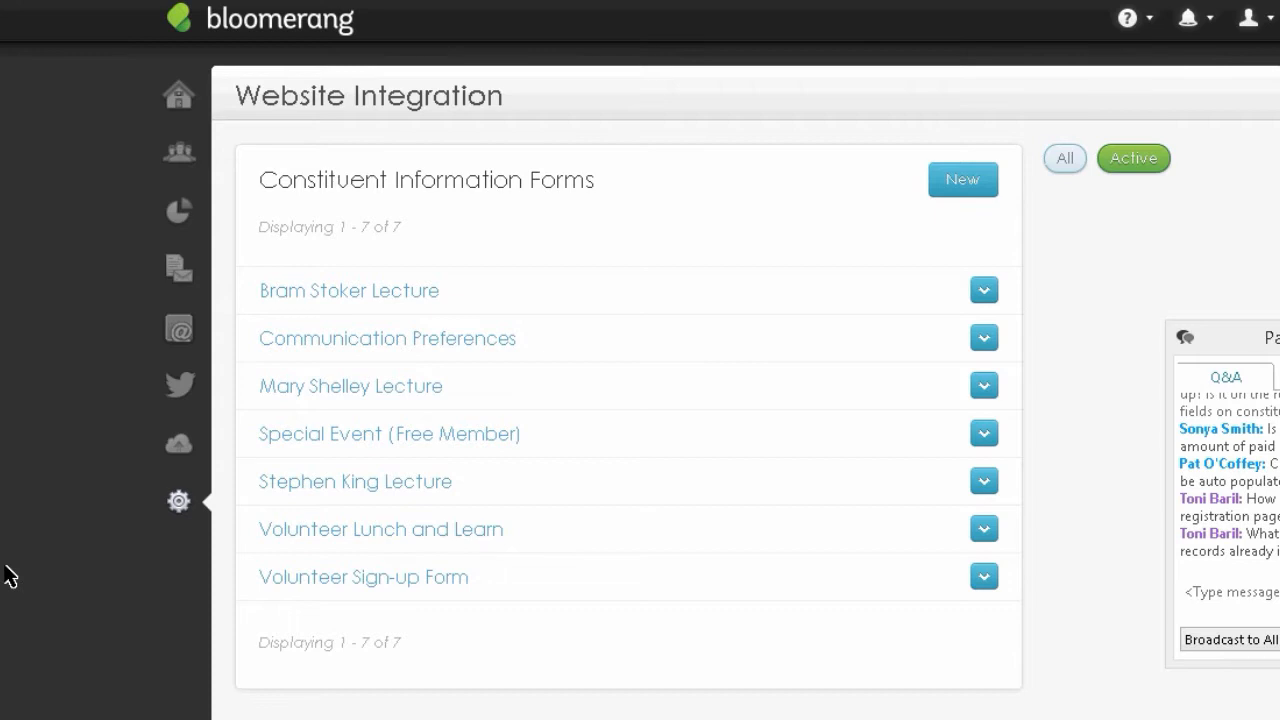
click(1234, 552)
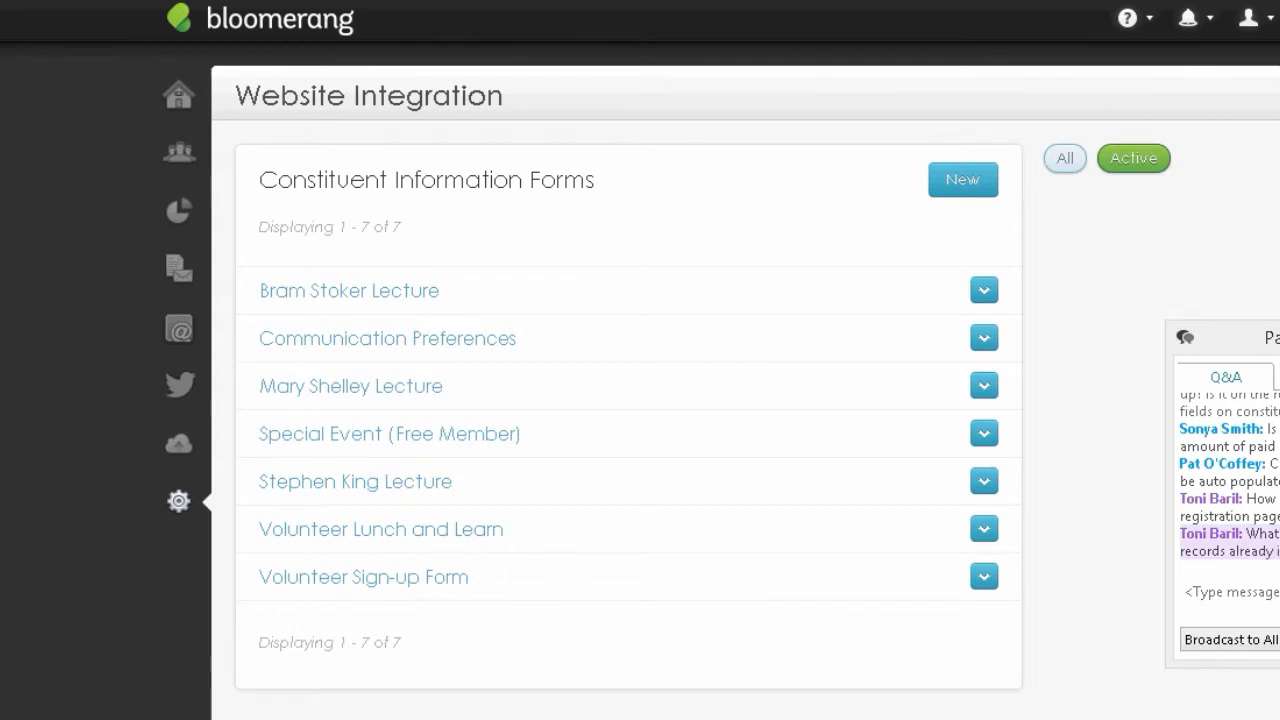
click(1278, 543)
drag(1257, 536, 1279, 551)
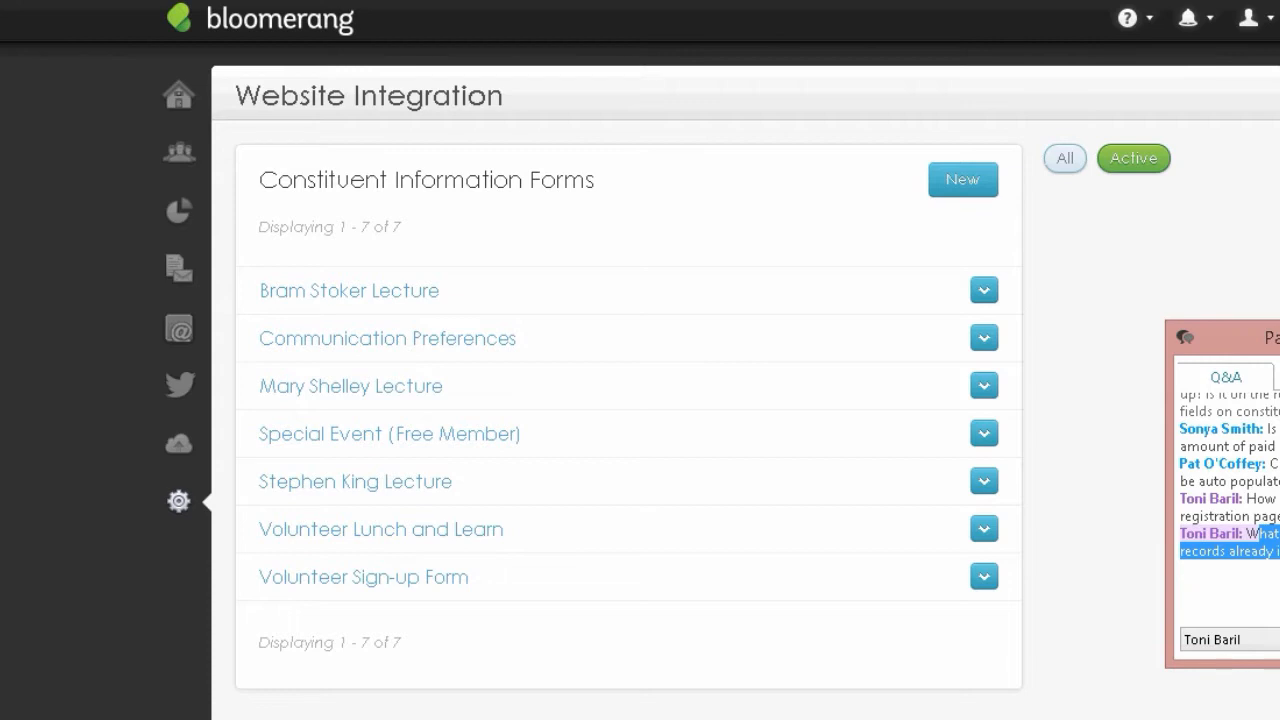
click(1259, 535)
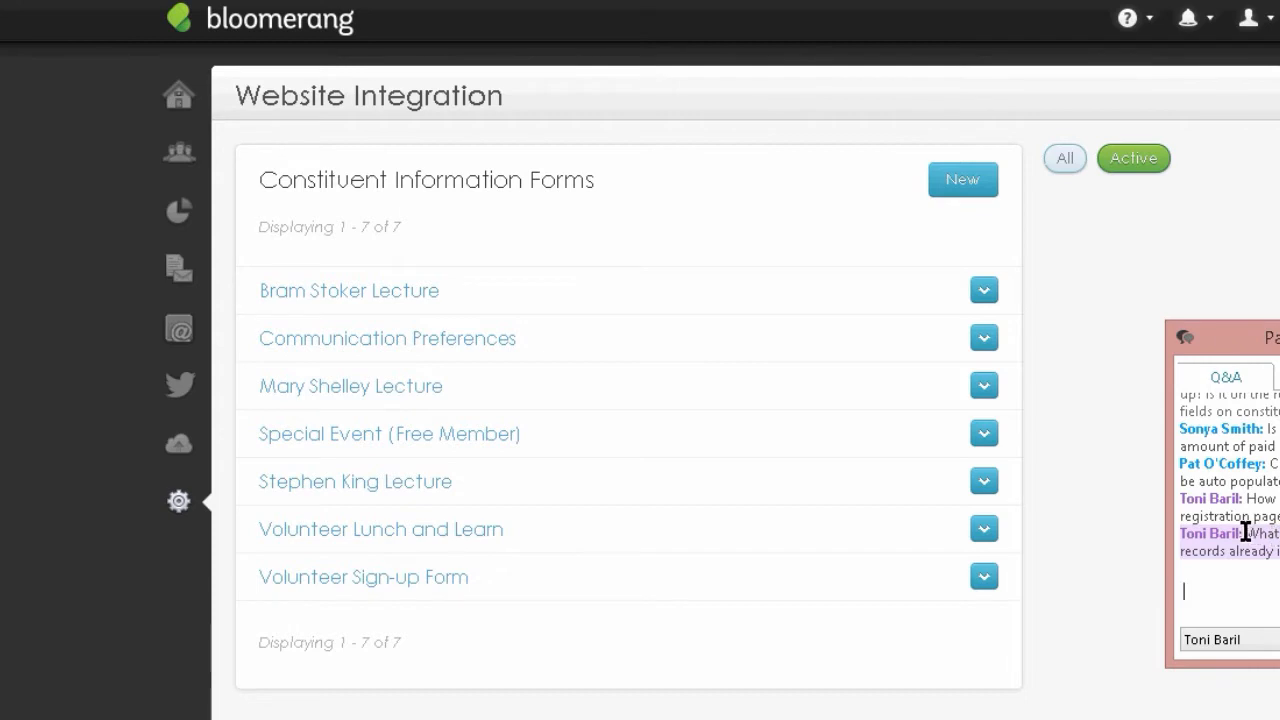
drag(1246, 533, 1279, 552)
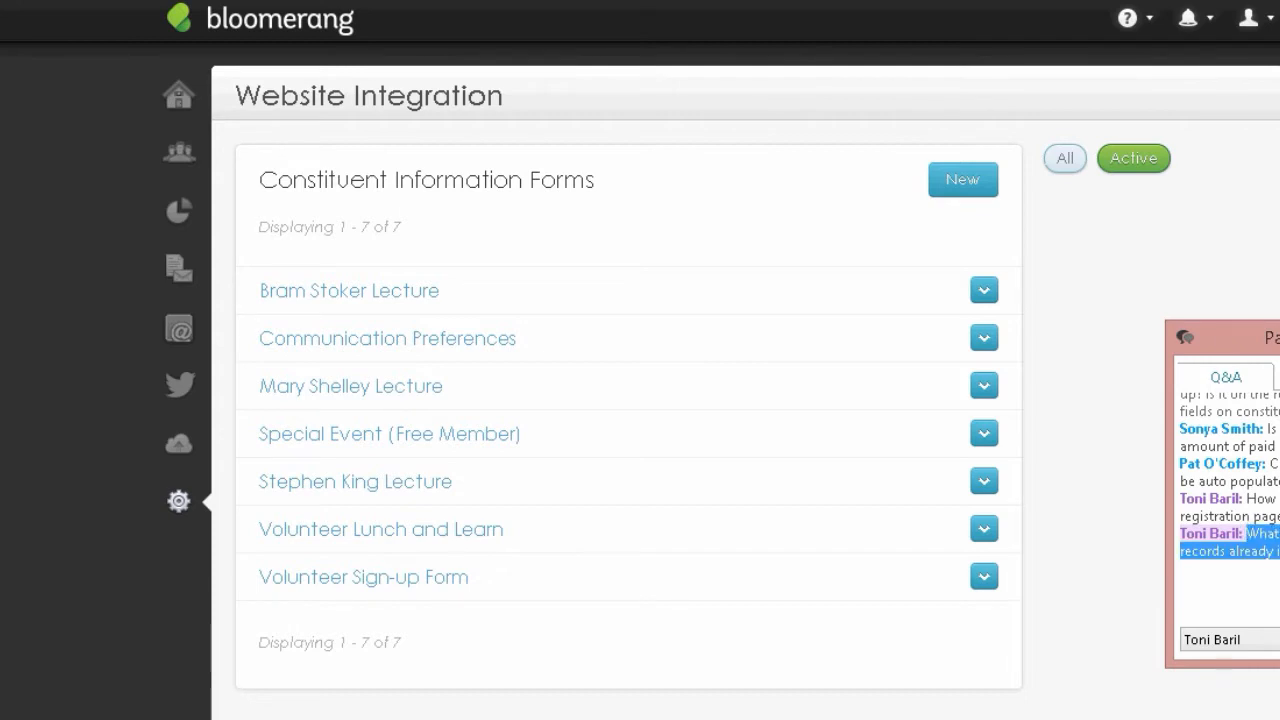
click(1184, 591)
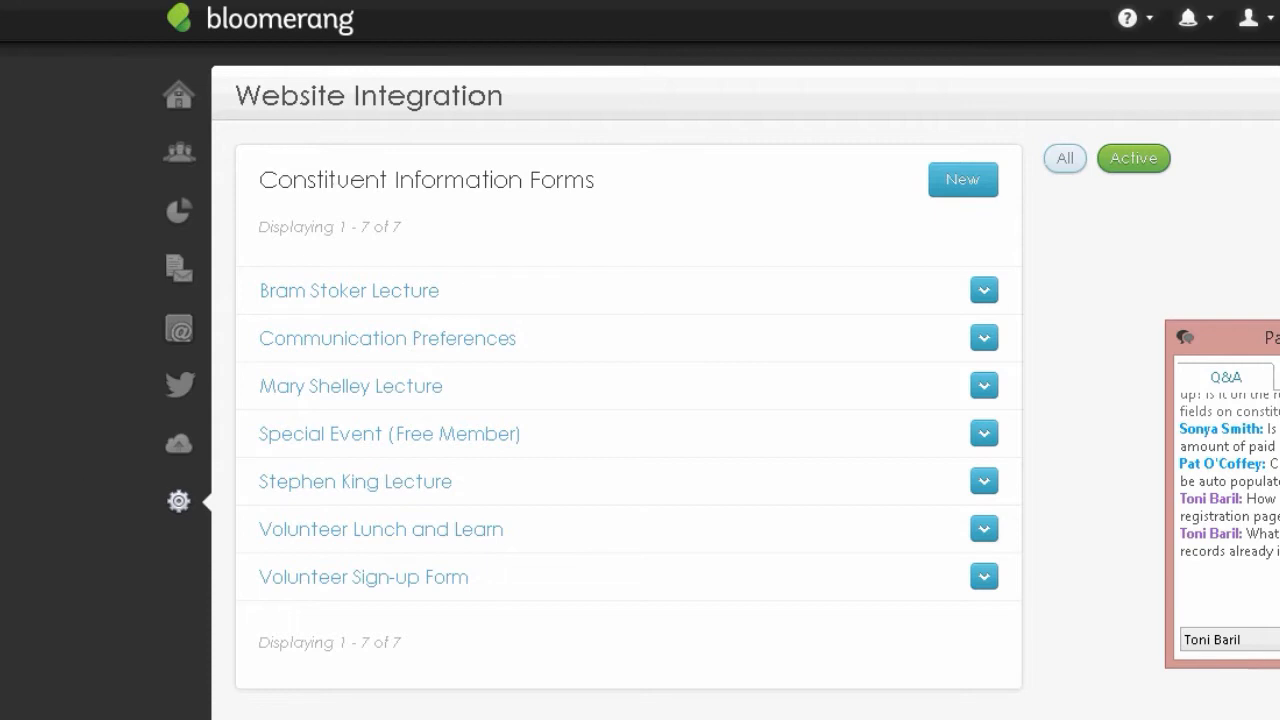
click(1, 571)
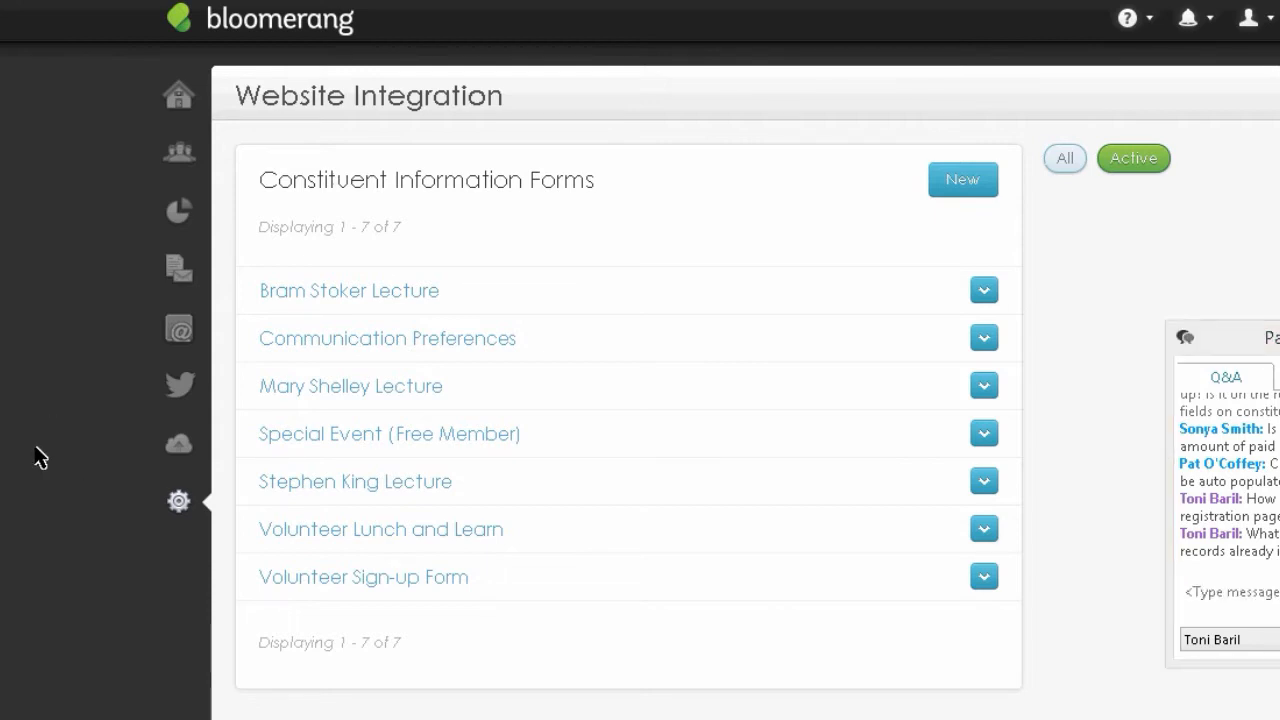
- From the Reports List, create a new report built from scratch on Constituents (468 found)
click(185, 230)
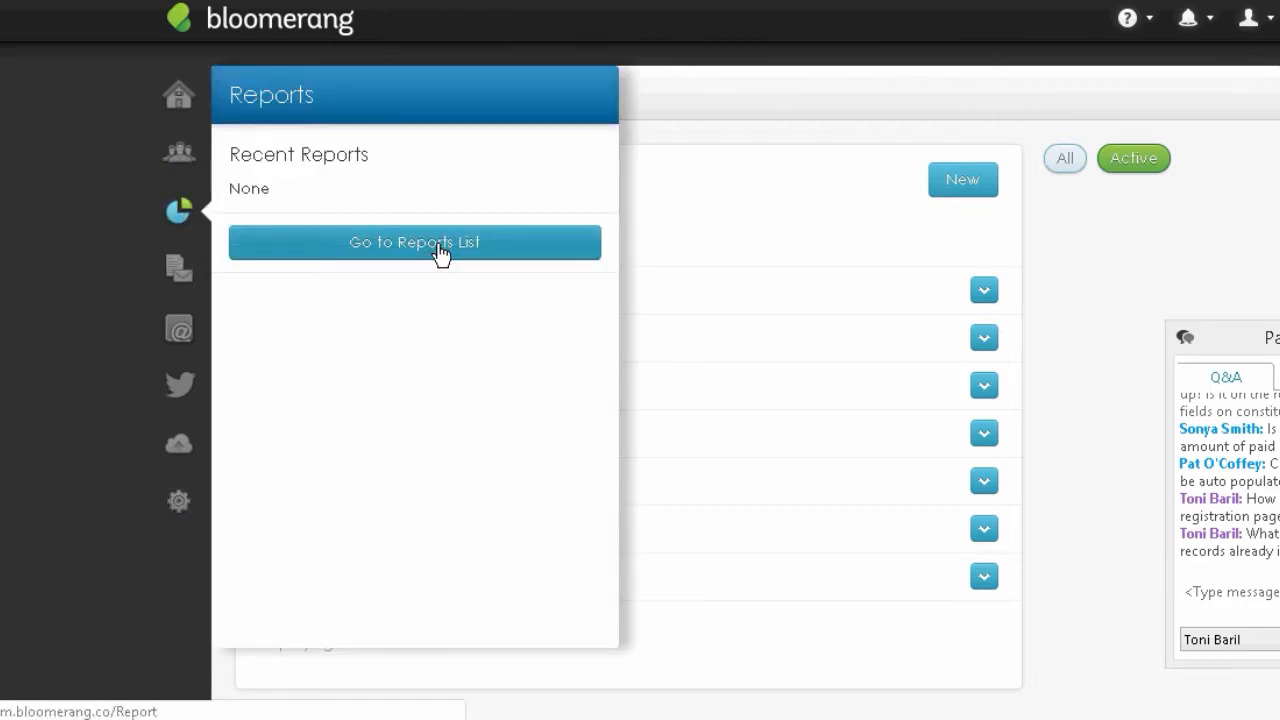
click(438, 254)
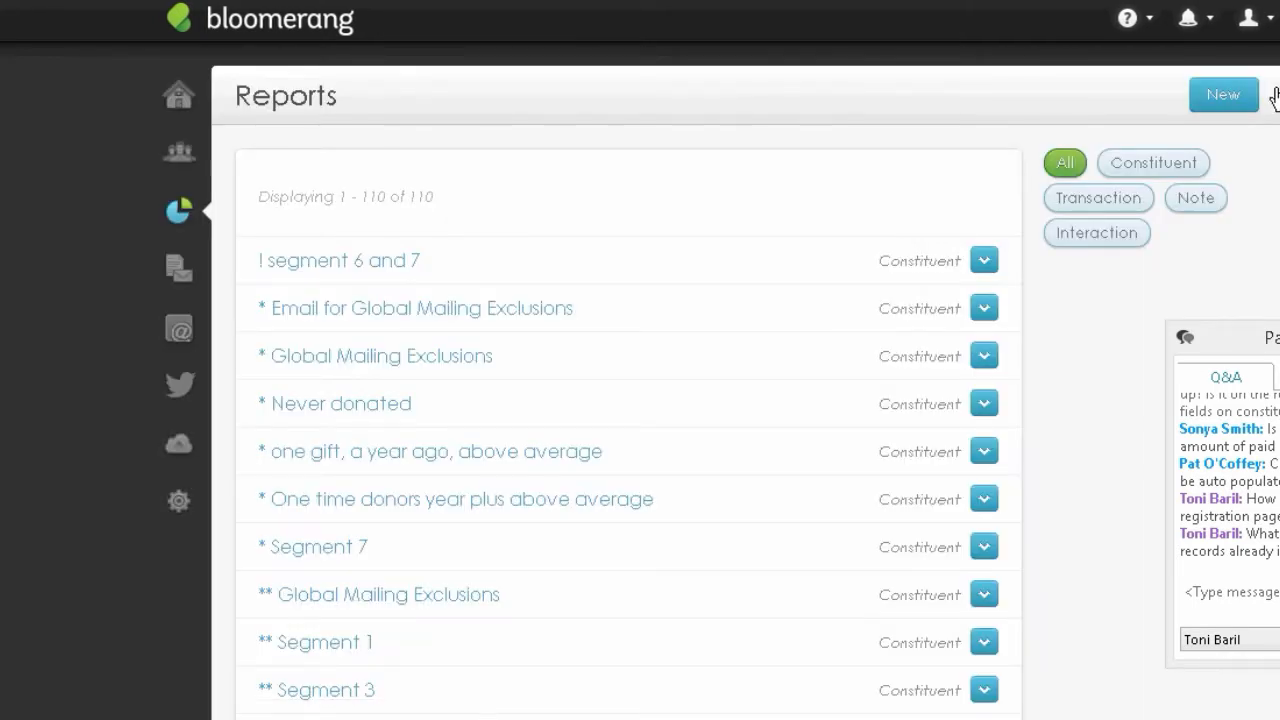
click(1217, 100)
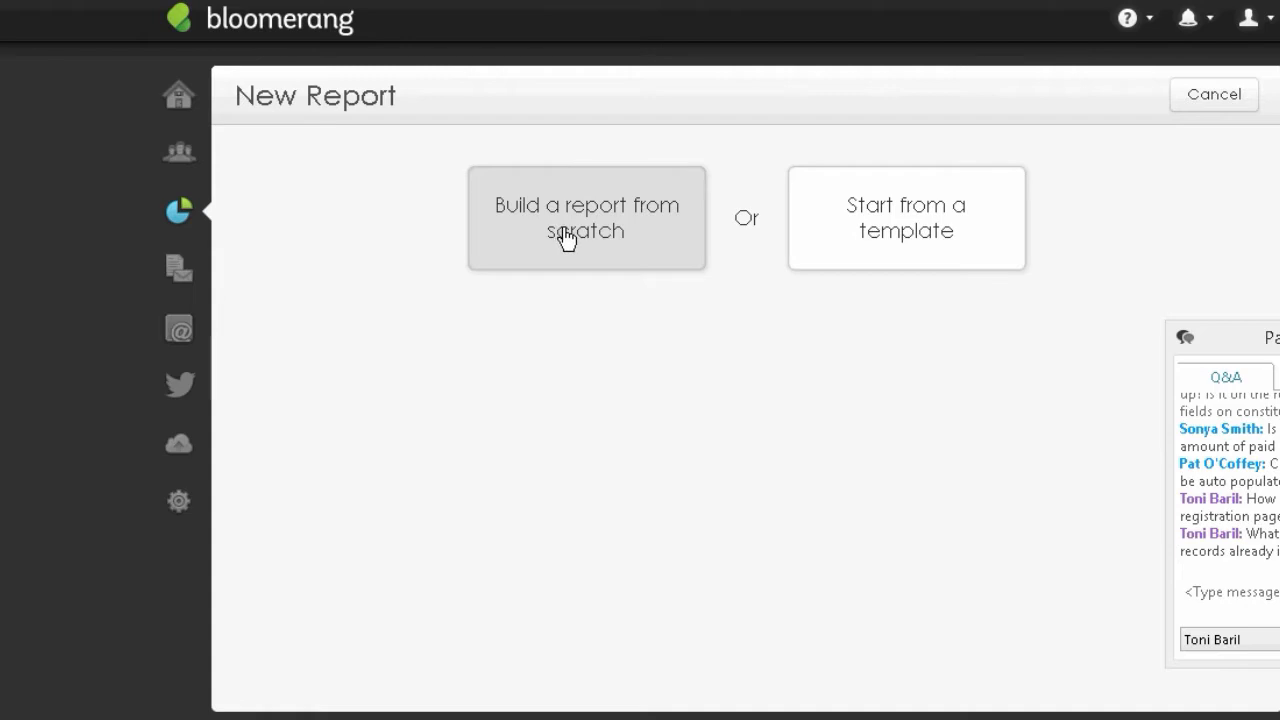
click(566, 238)
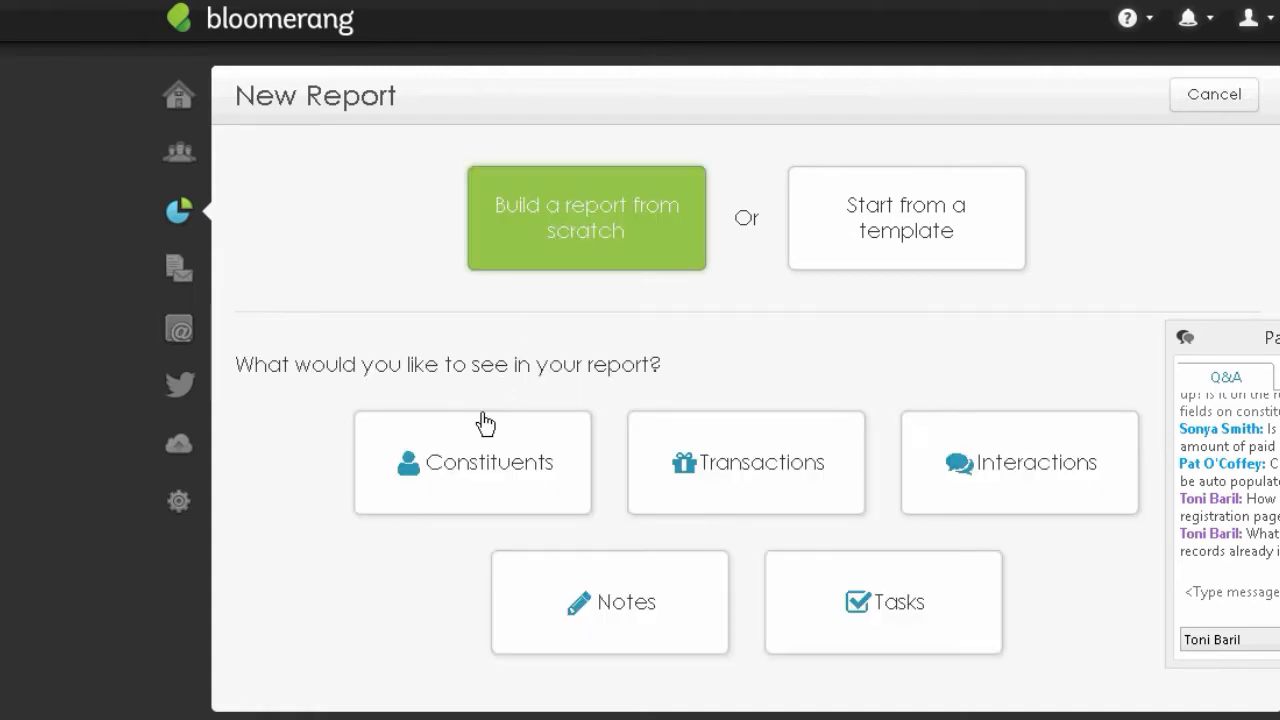
click(474, 471)
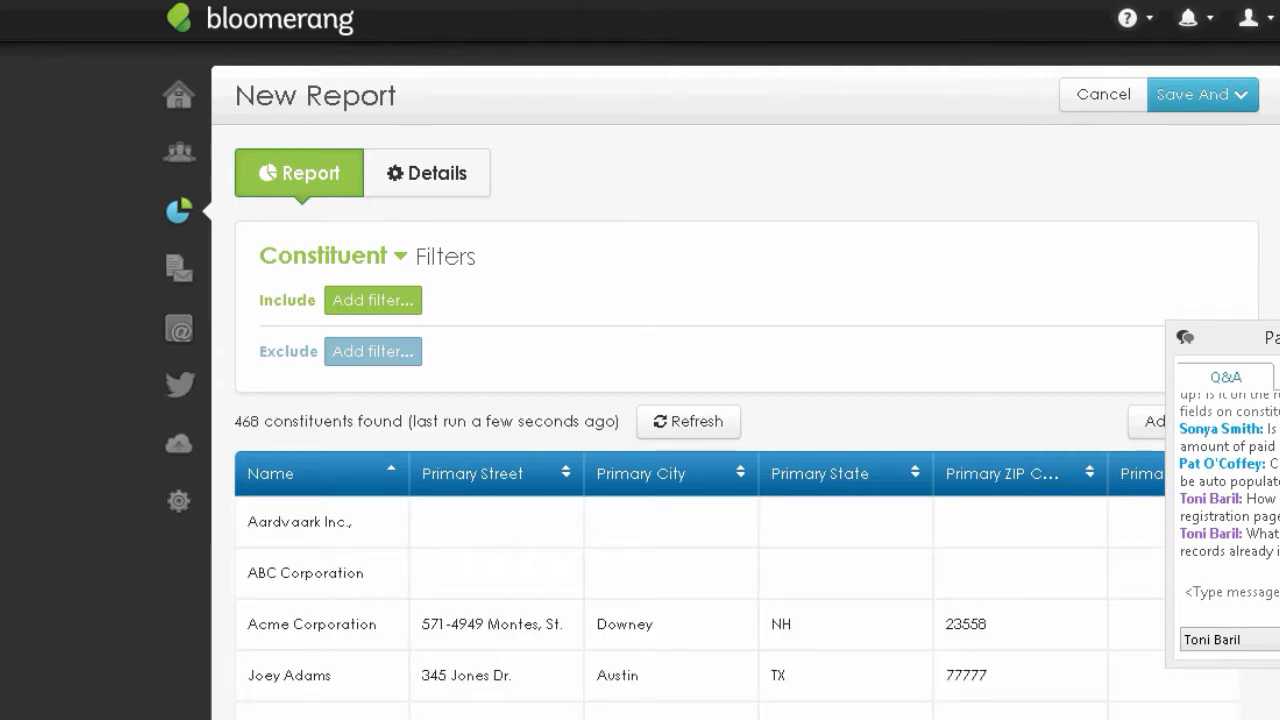
scroll(465, 218, down, 3)
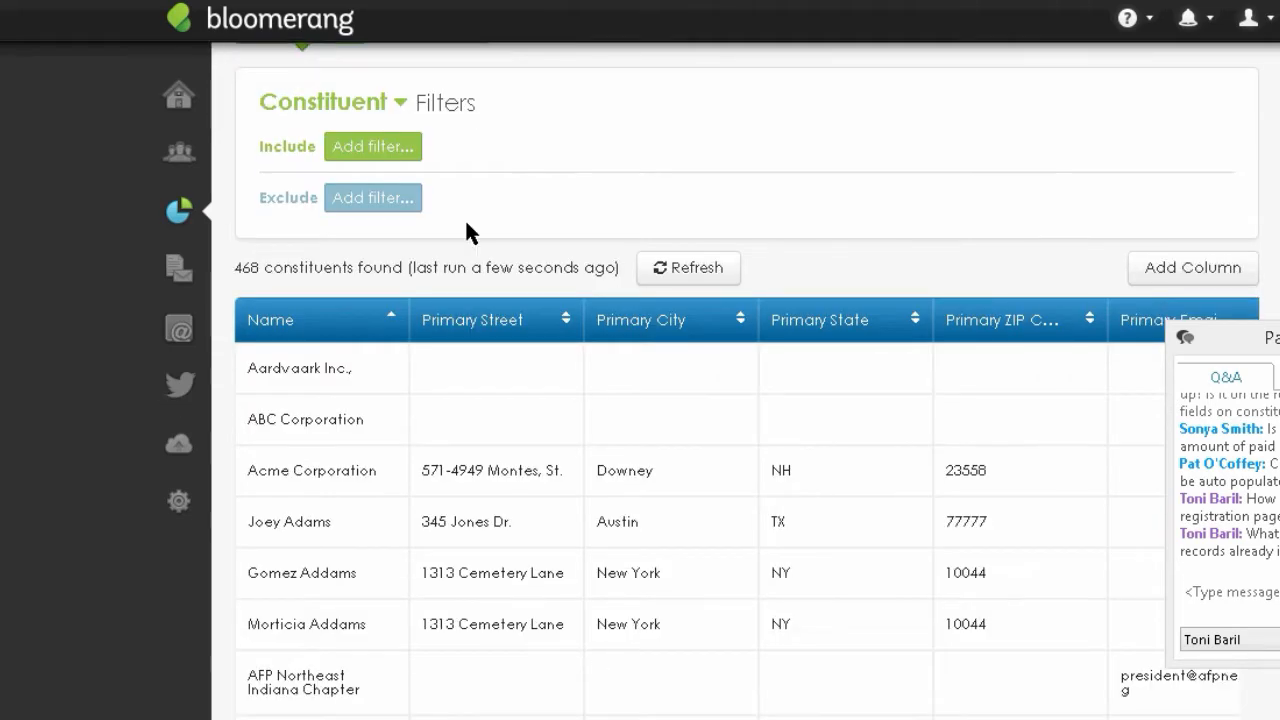
- Add an Exclude filter on constituent Type = Organization, leaving 351 constituents
click(364, 205)
text(ty)
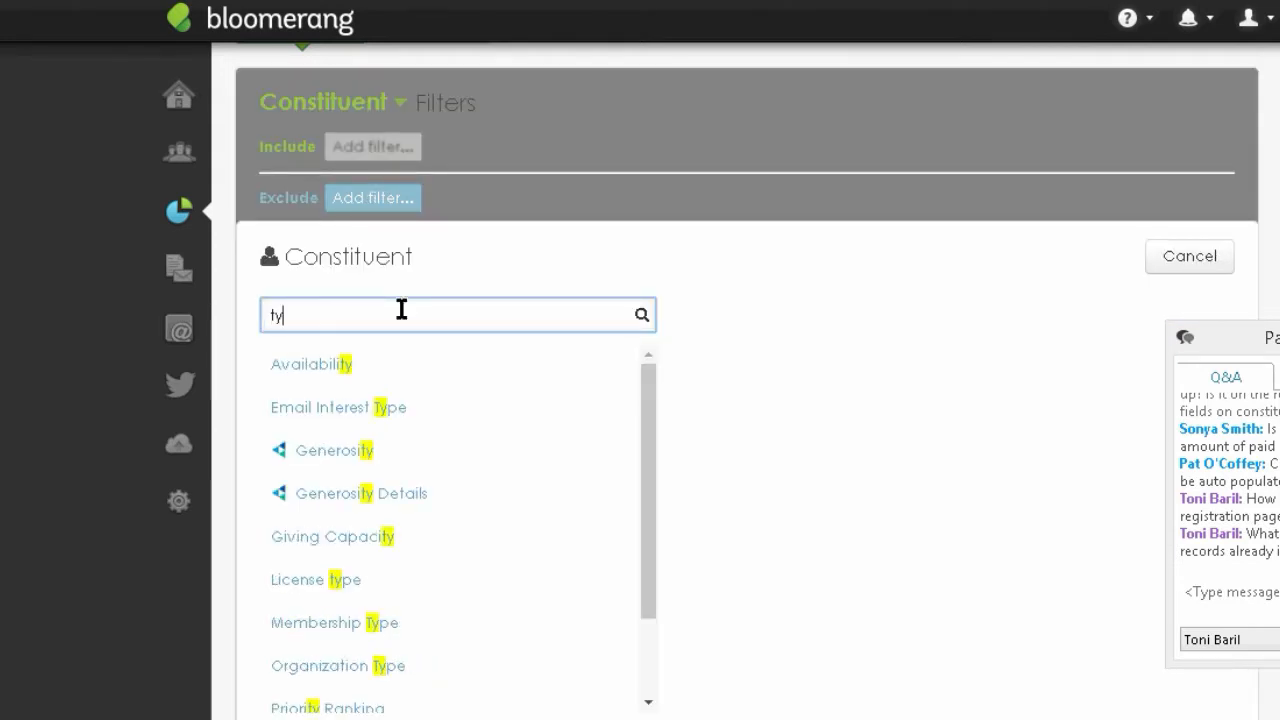
text(pe)
click(289, 574)
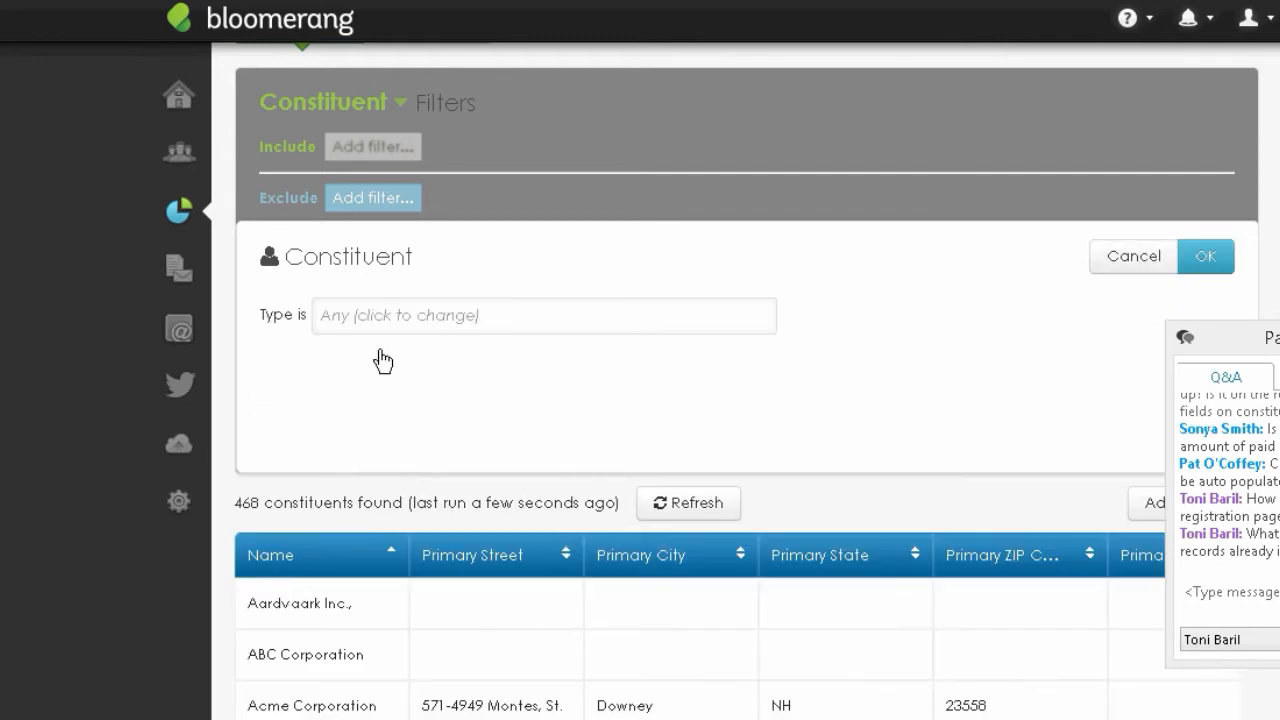
click(366, 320)
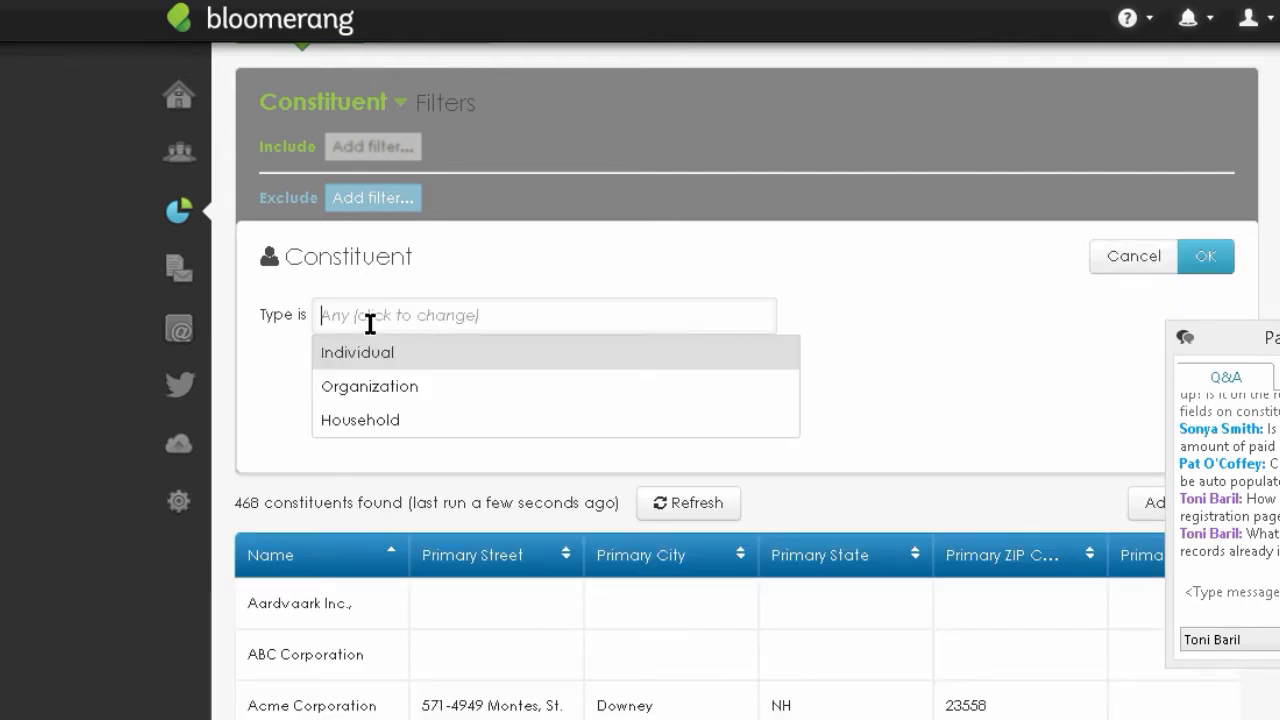
click(376, 400)
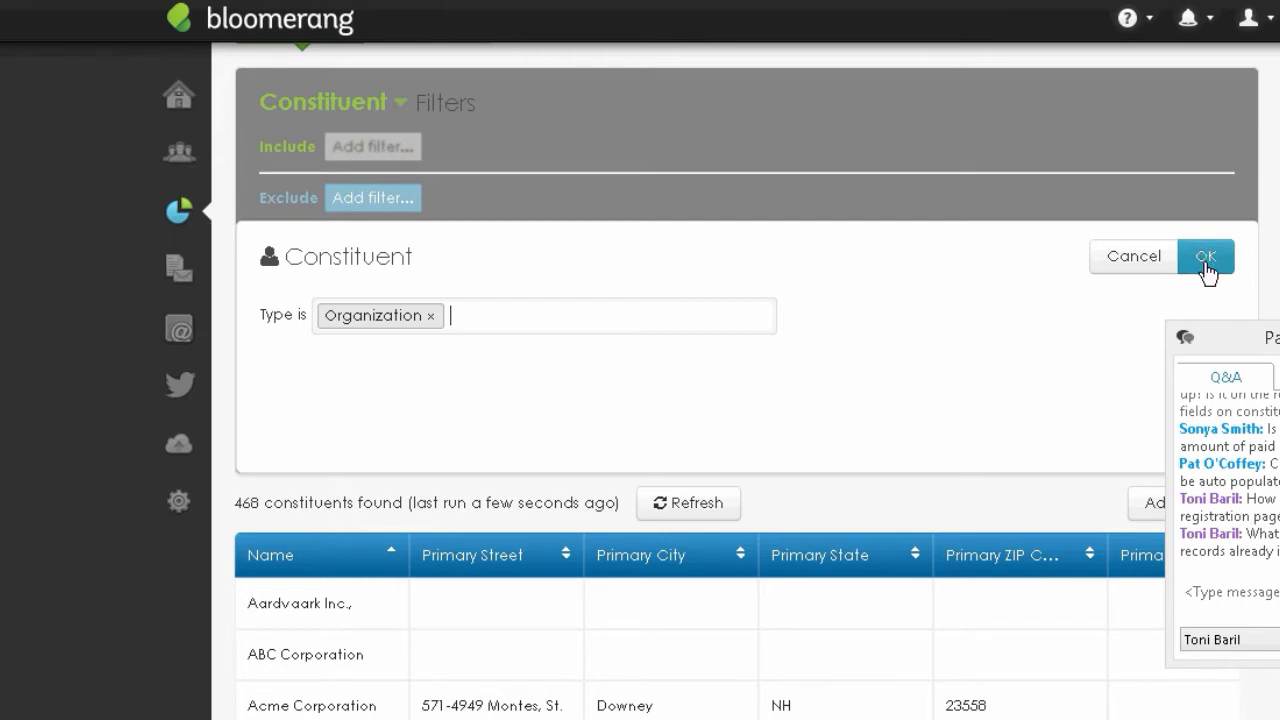
key(super+c)
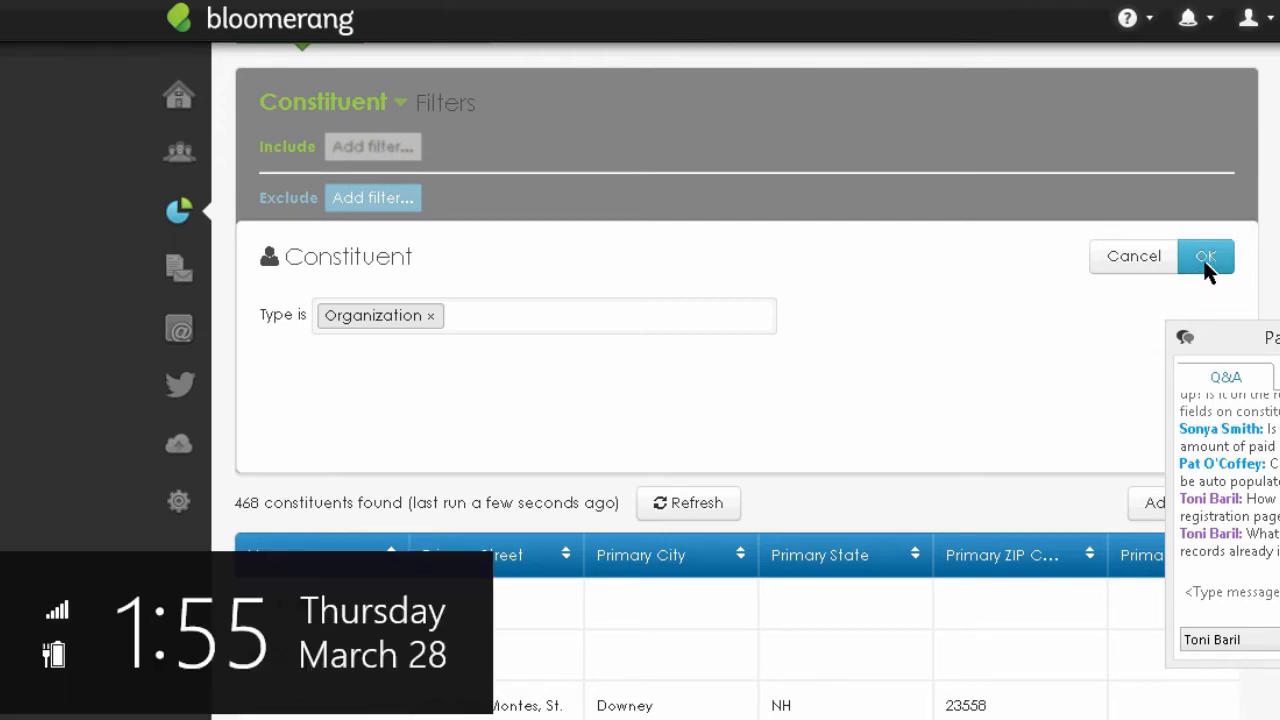
click(1041, 366)
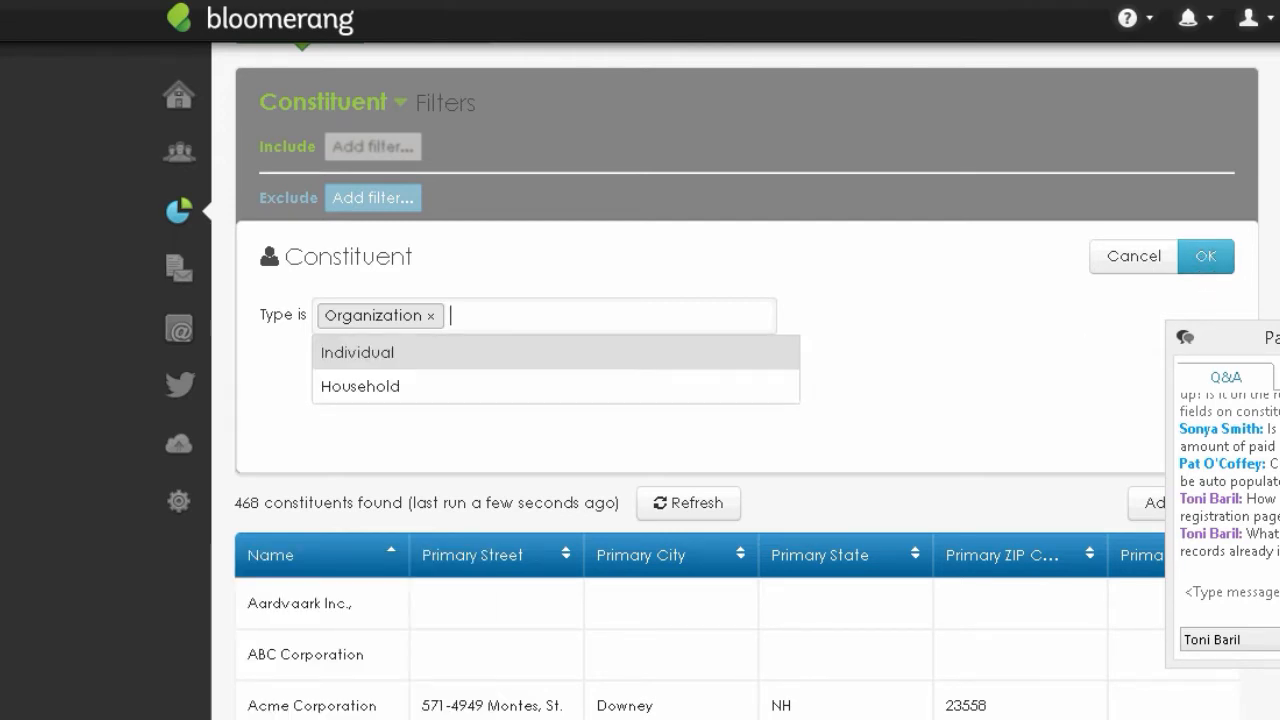
click(1200, 263)
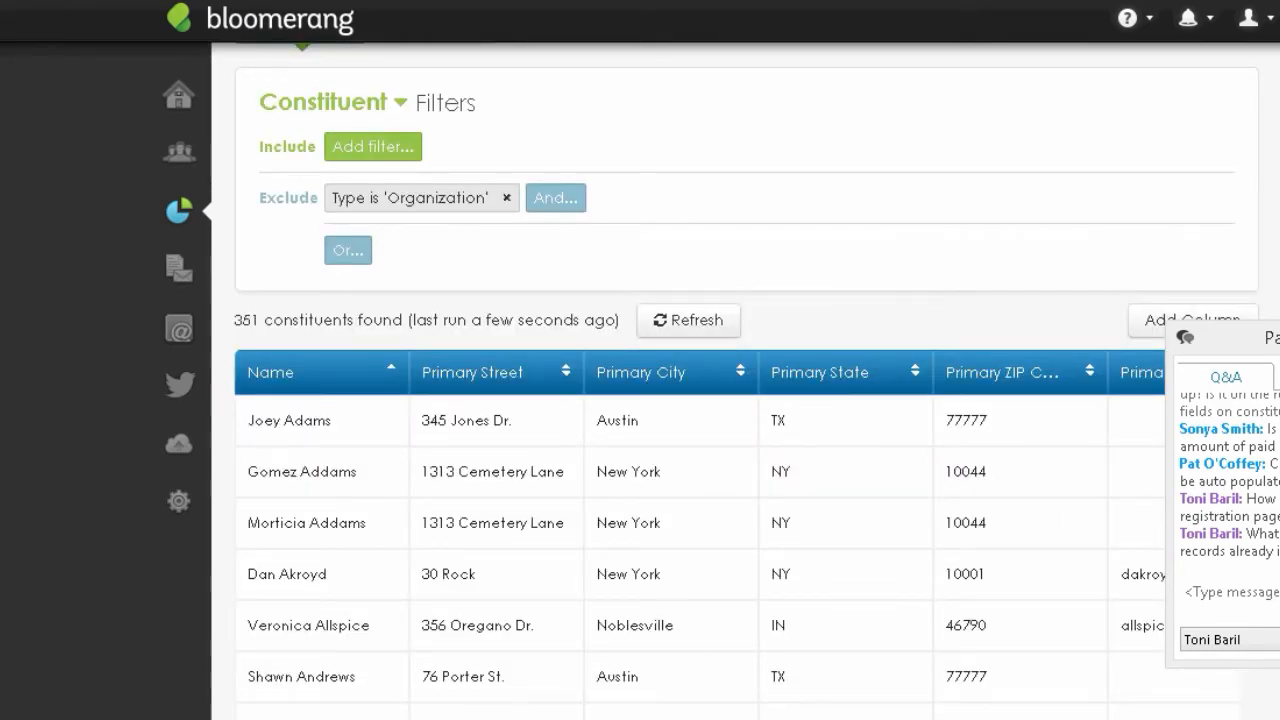
scroll(274, 374, down, 2)
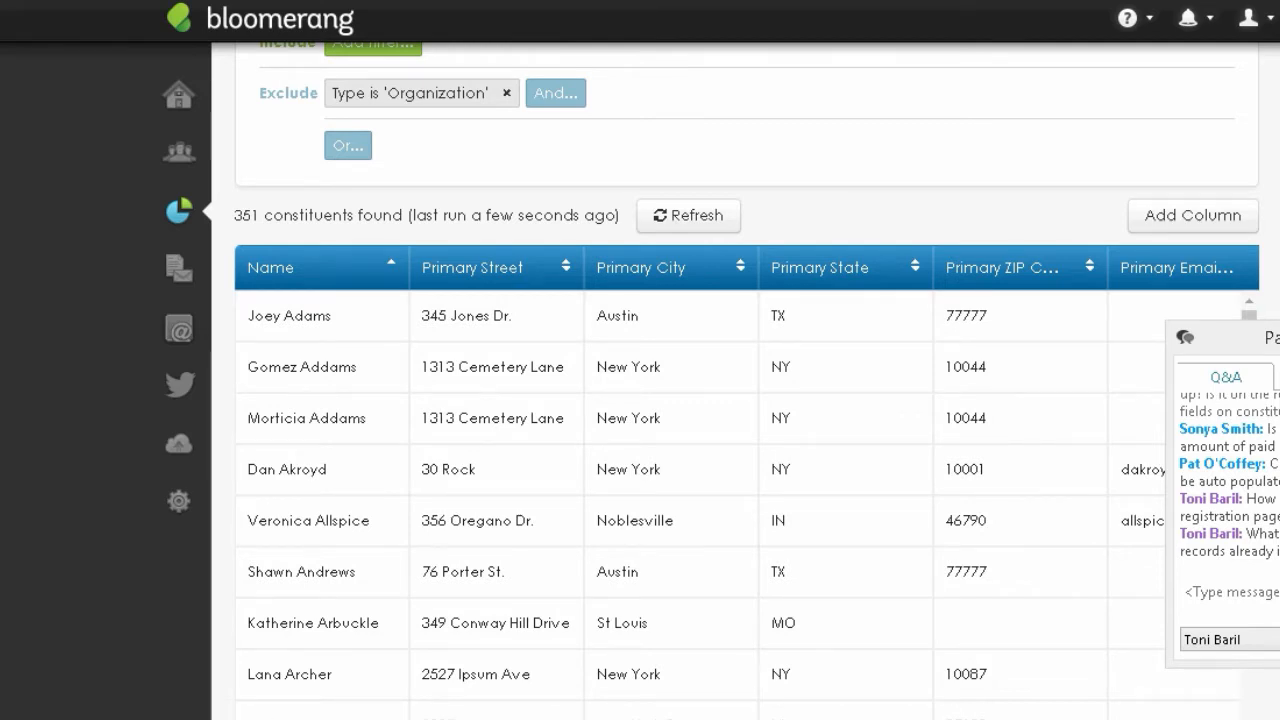
scroll(634, 390, up, 1)
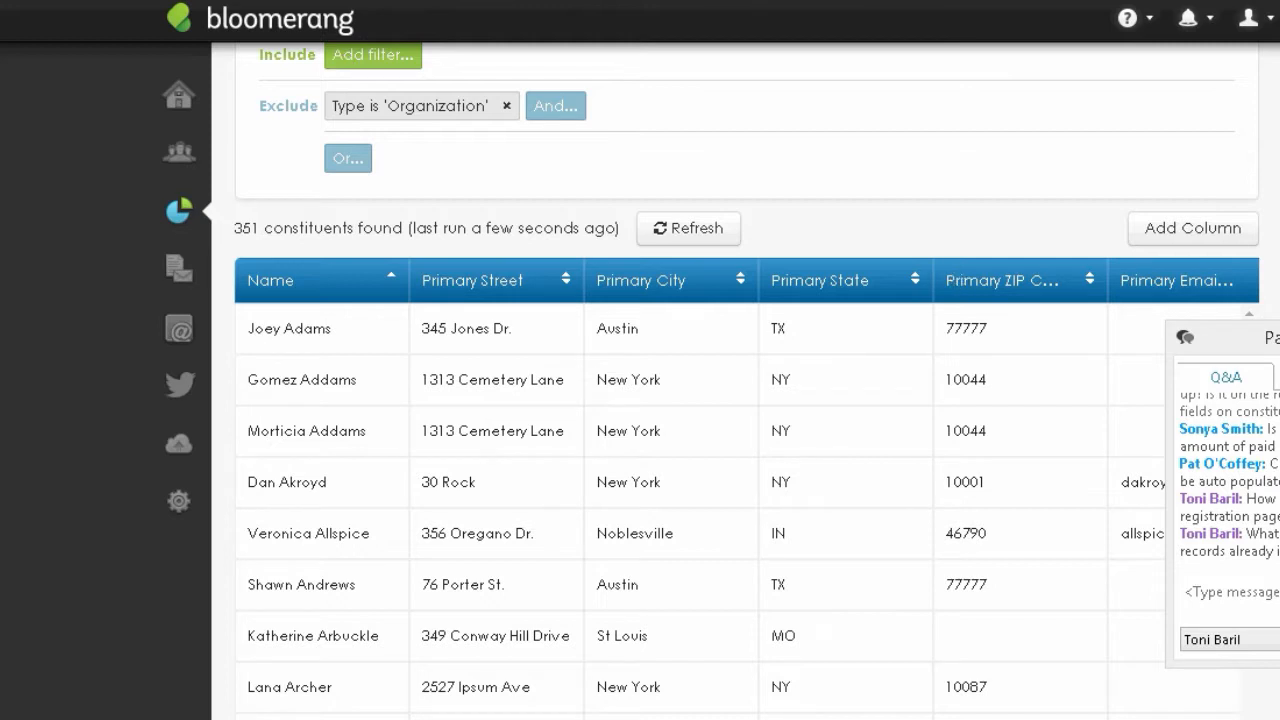
scroll(957, 279, up, 3)
scroll(747, 400, down, 3)
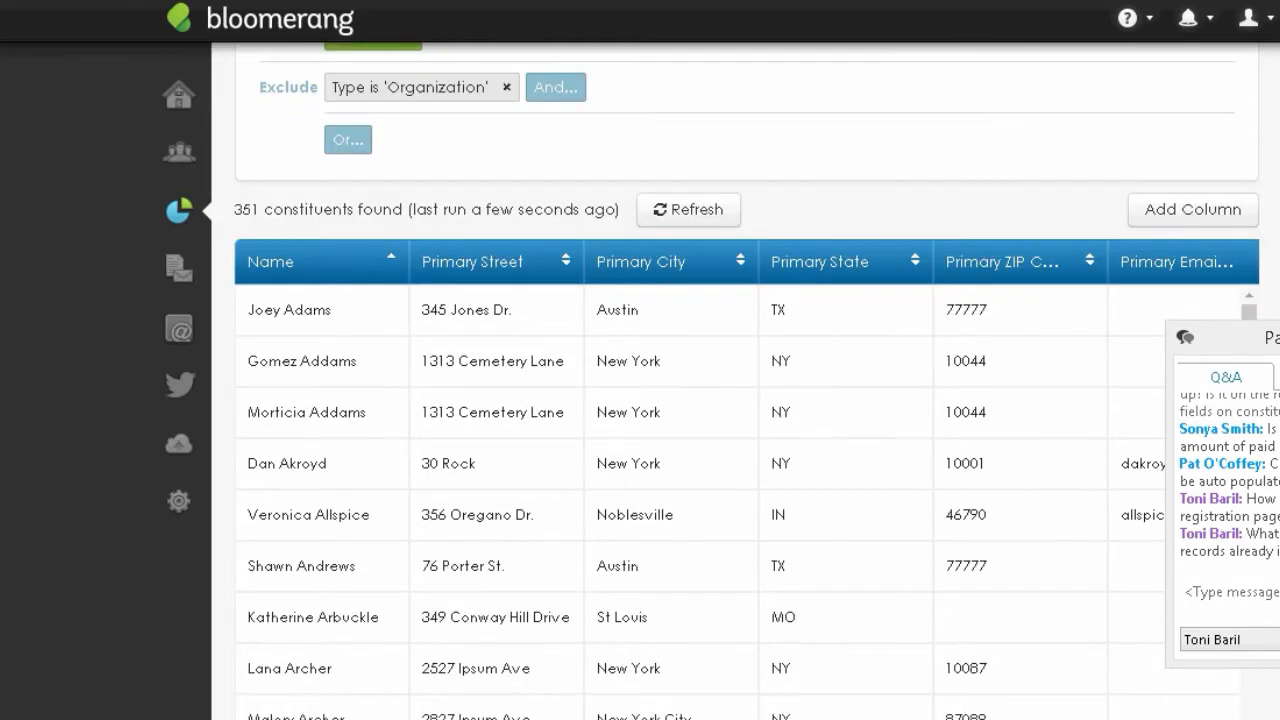
scroll(735, 400, down, 2)
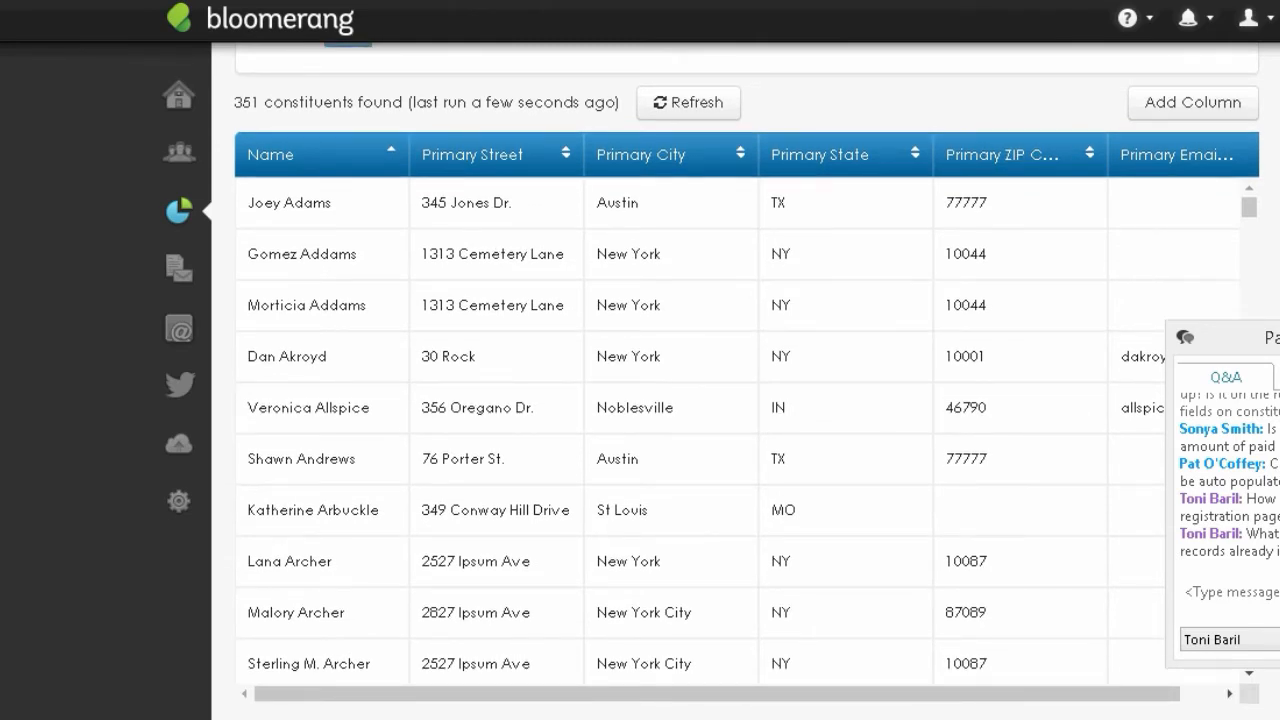
scroll(312, 239, down, 1)
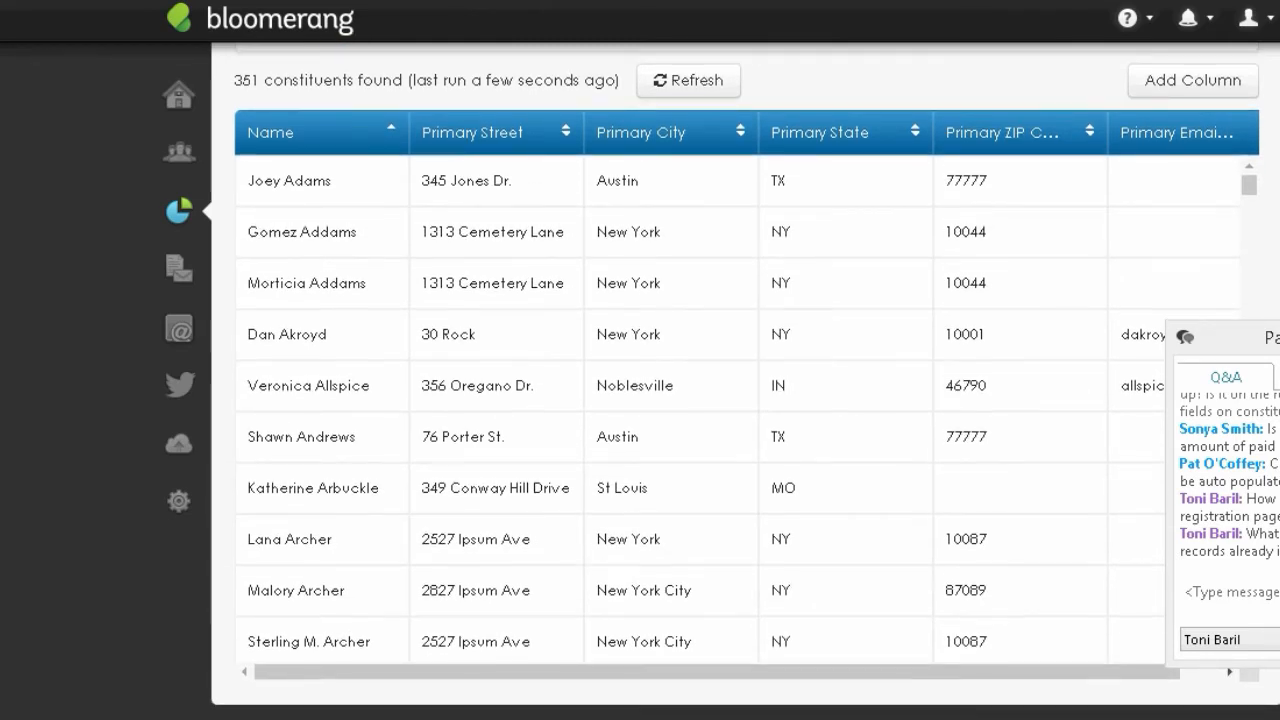
scroll(735, 400, up, 1)
scroll(735, 400, up, 4)
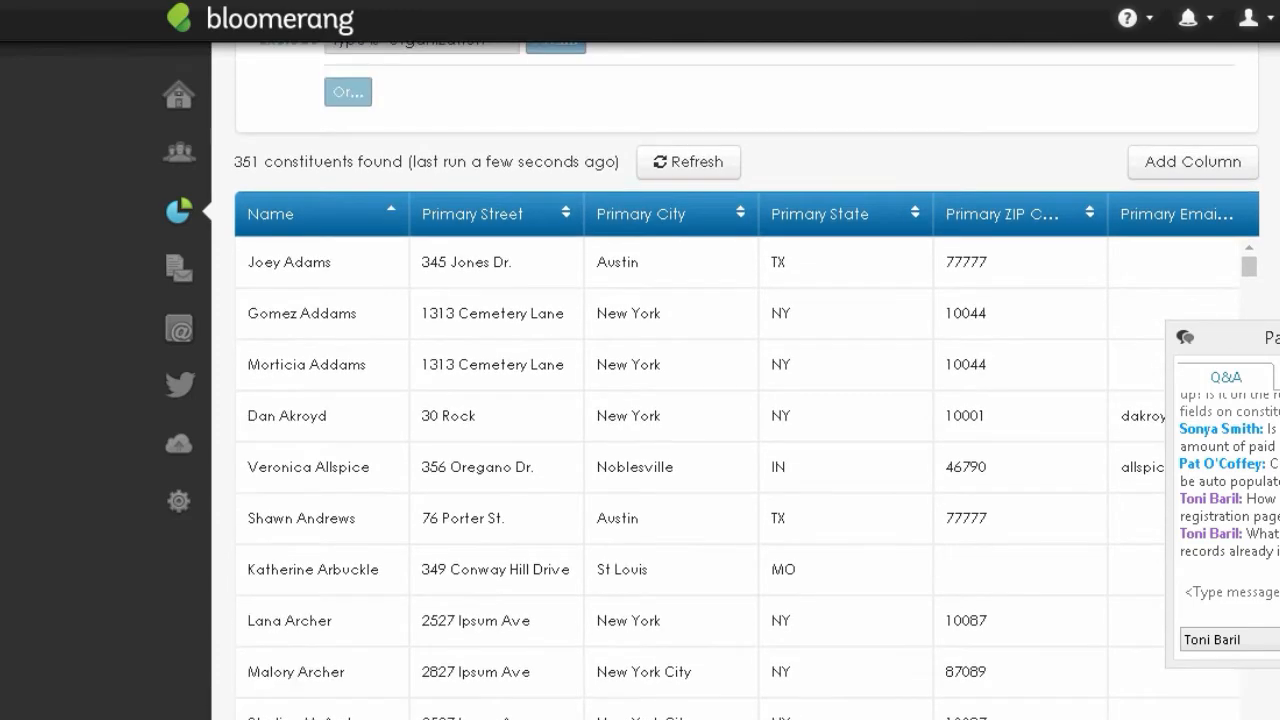
scroll(550, 210, up, 2)
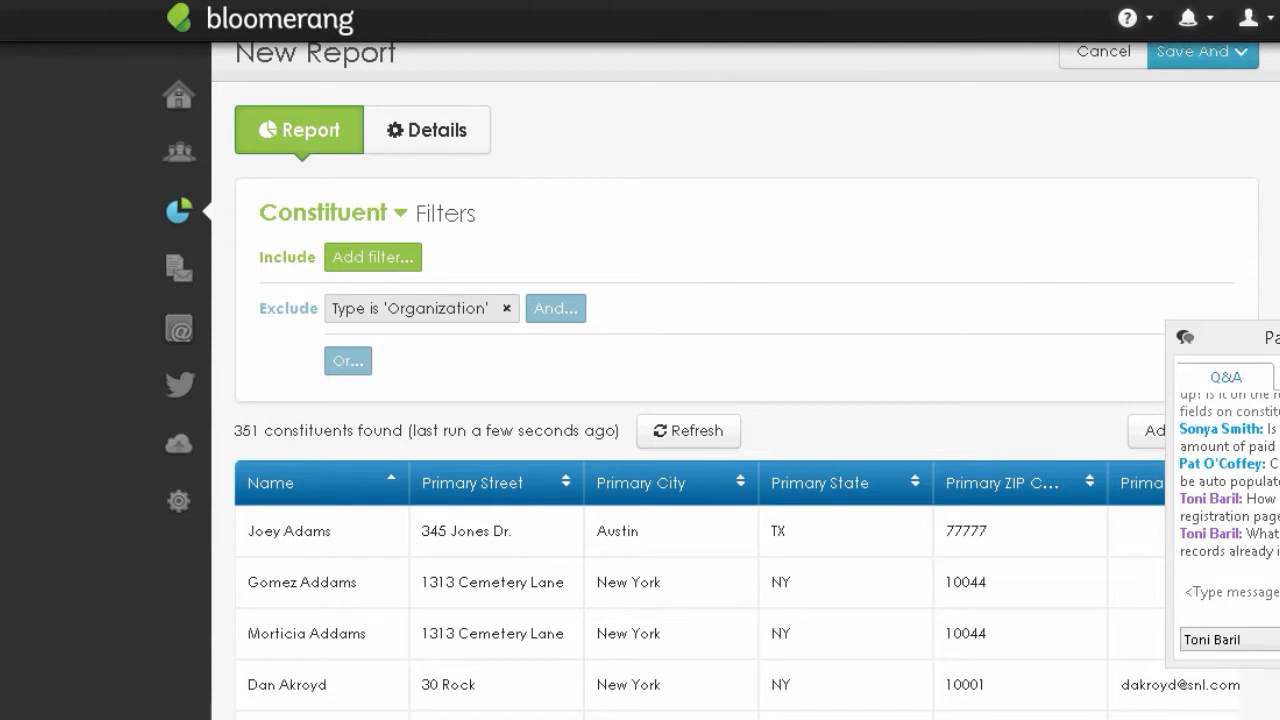
scroll(243, 100, up, 1)
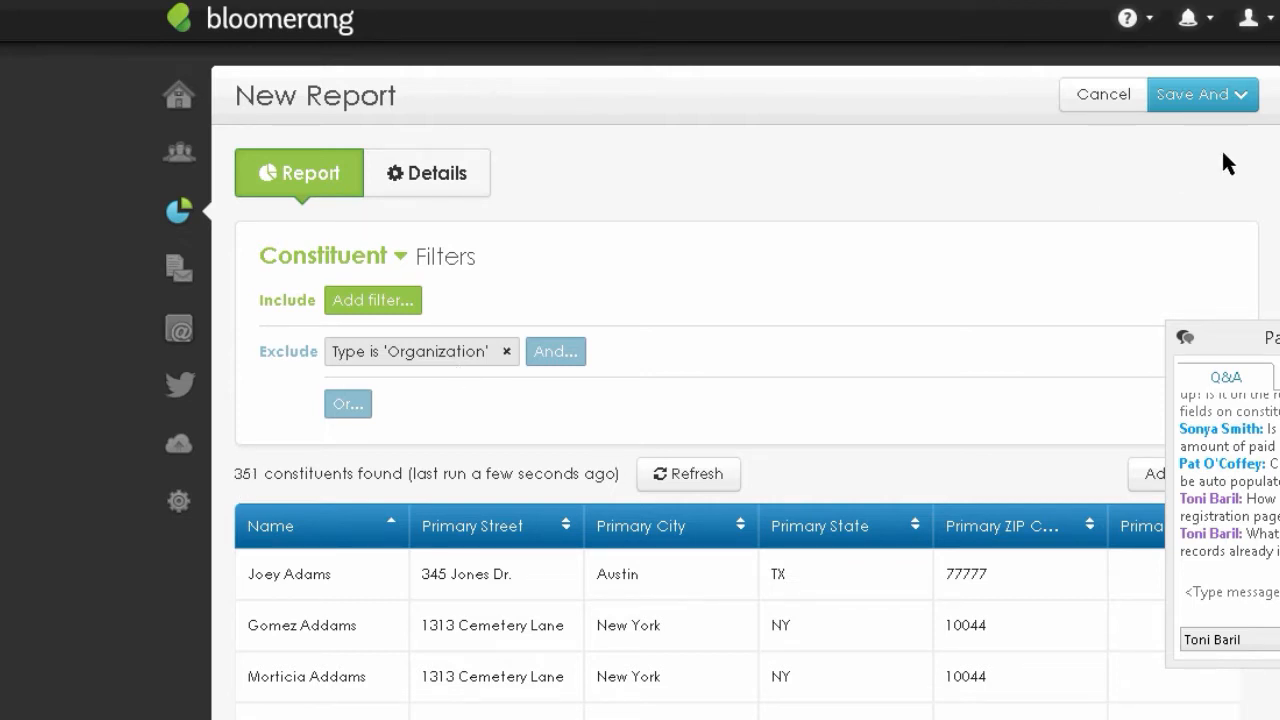
- Save the report as '2019 Monster Ball Invite List', download the Excel export and open the .xlsx
click(1206, 92)
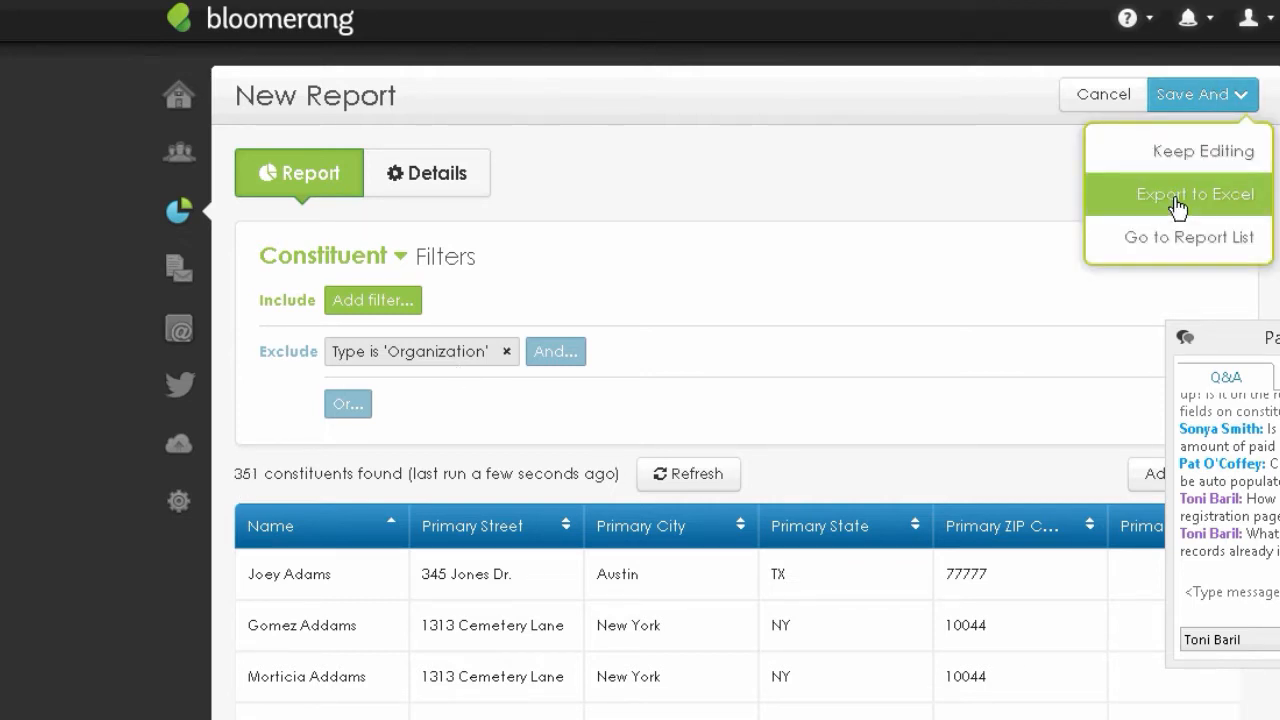
click(1178, 200)
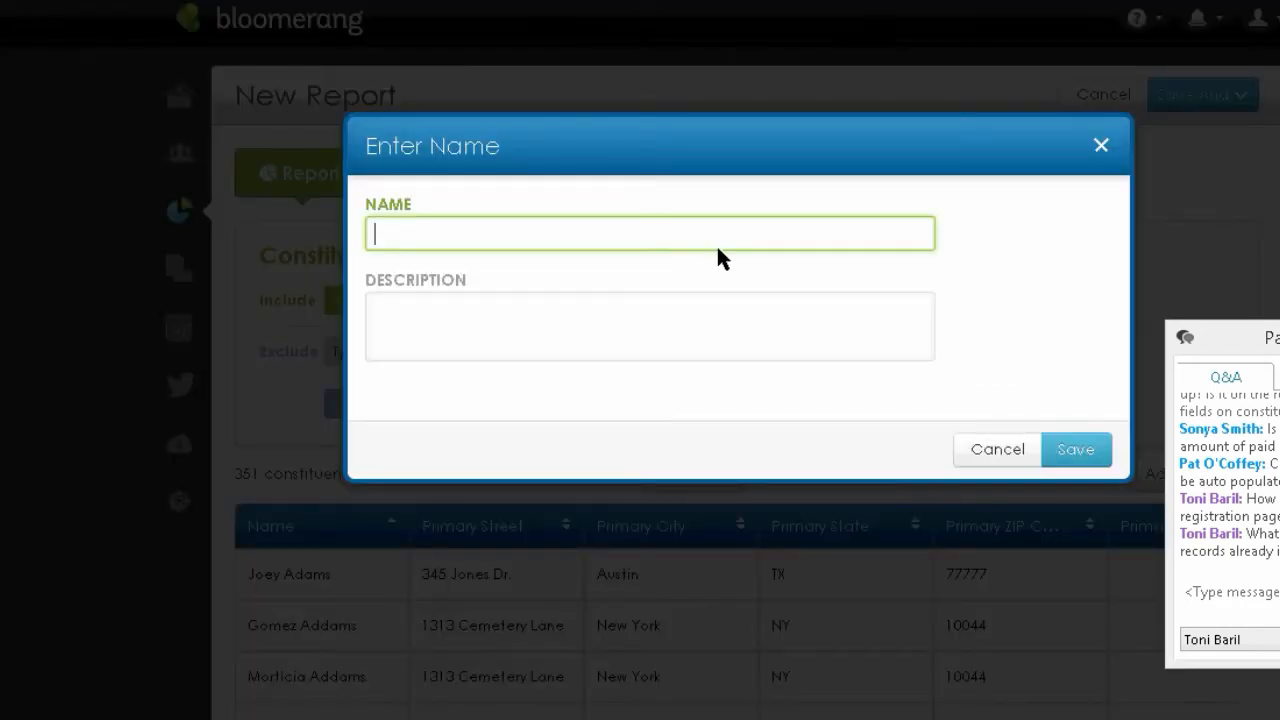
text(2019 Mon)
text(ster)
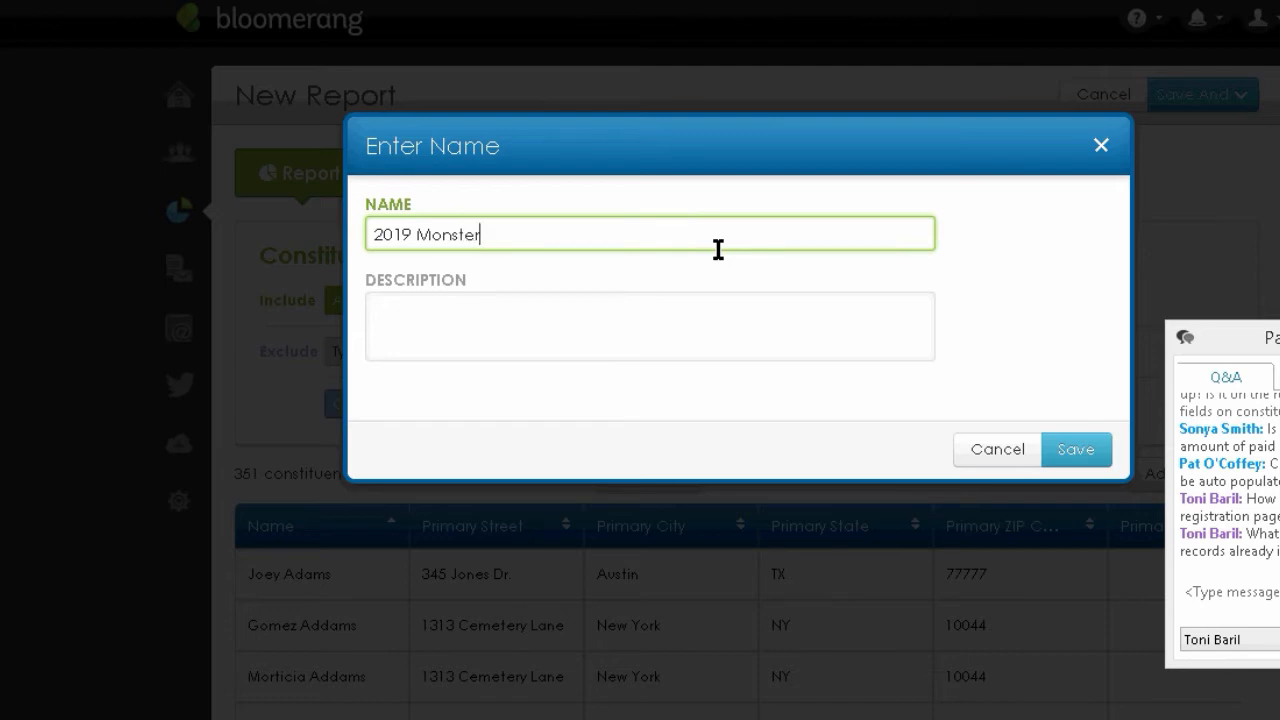
text( Ball Invite List)
click(1076, 449)
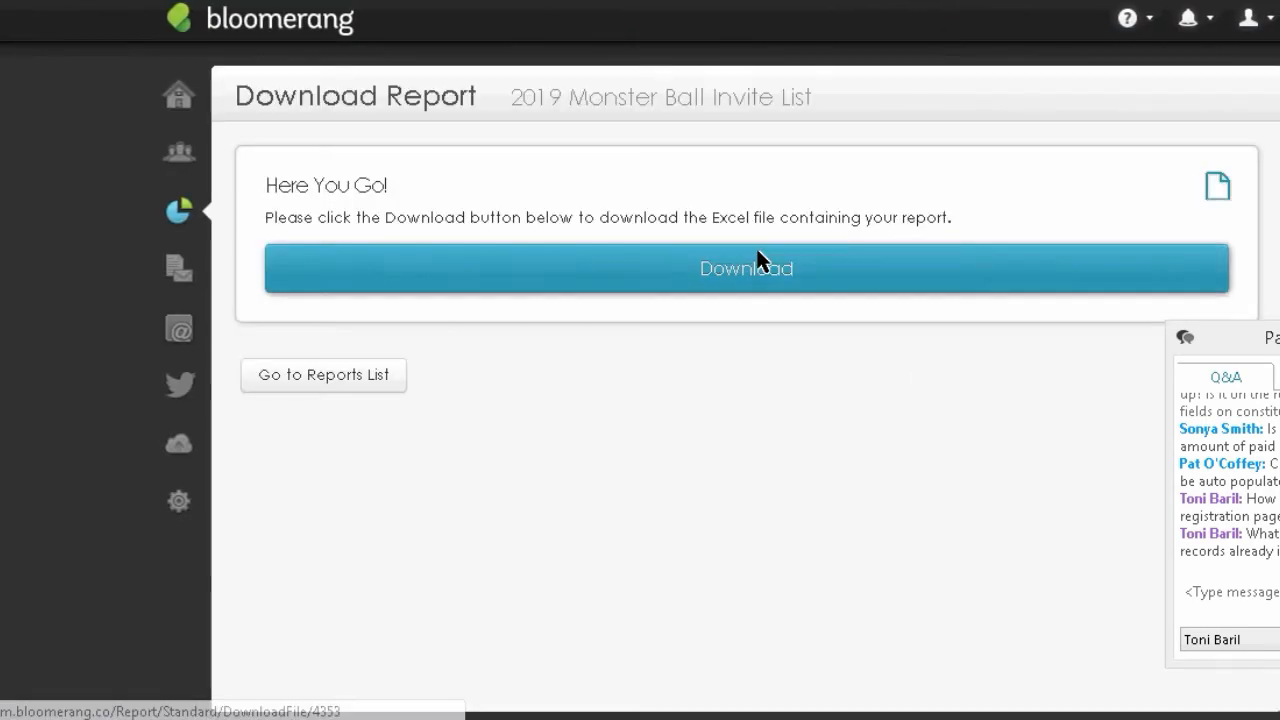
click(840, 263)
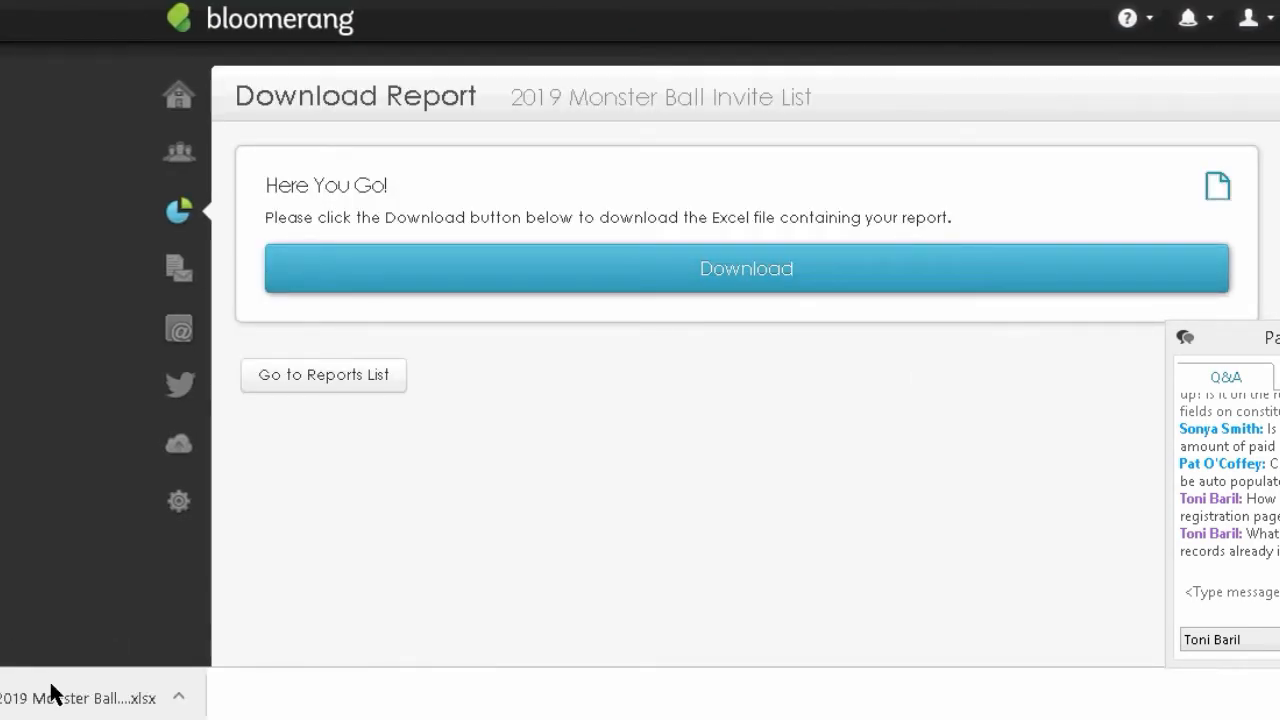
click(55, 695)
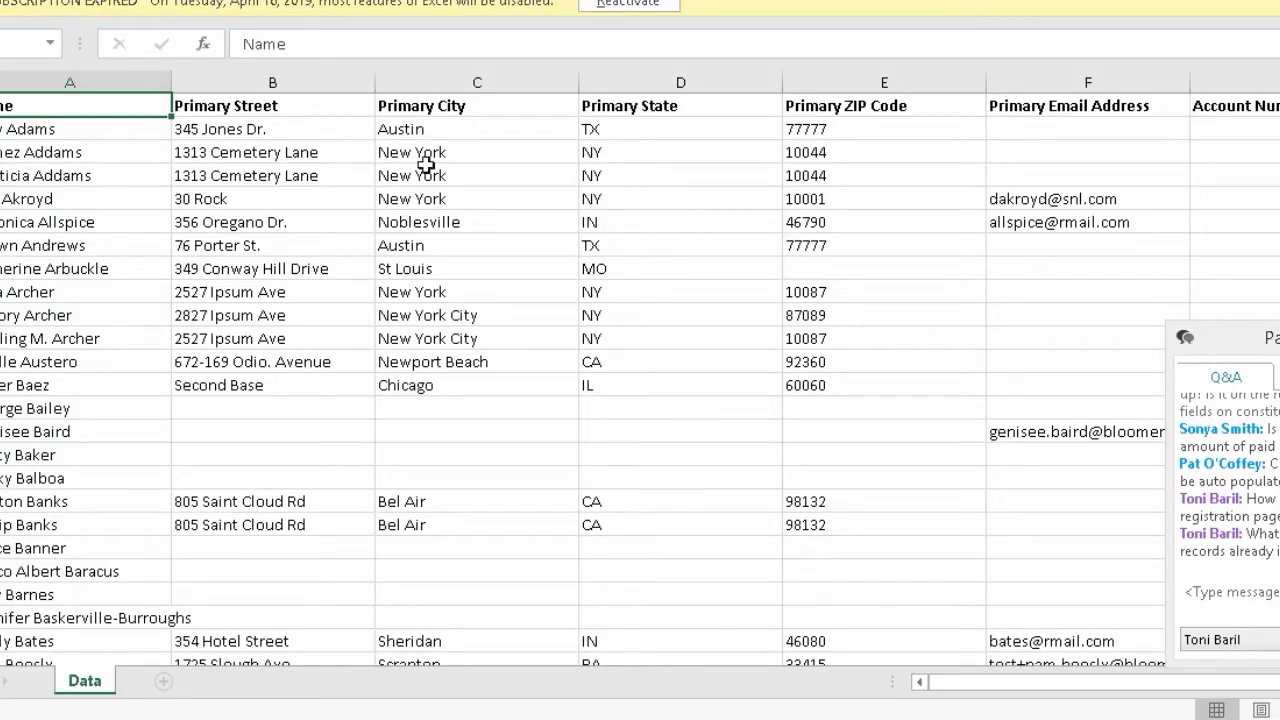
- Dismiss the subscription-expired notice, narrow the Name column and select the address columns
click(1279, 3)
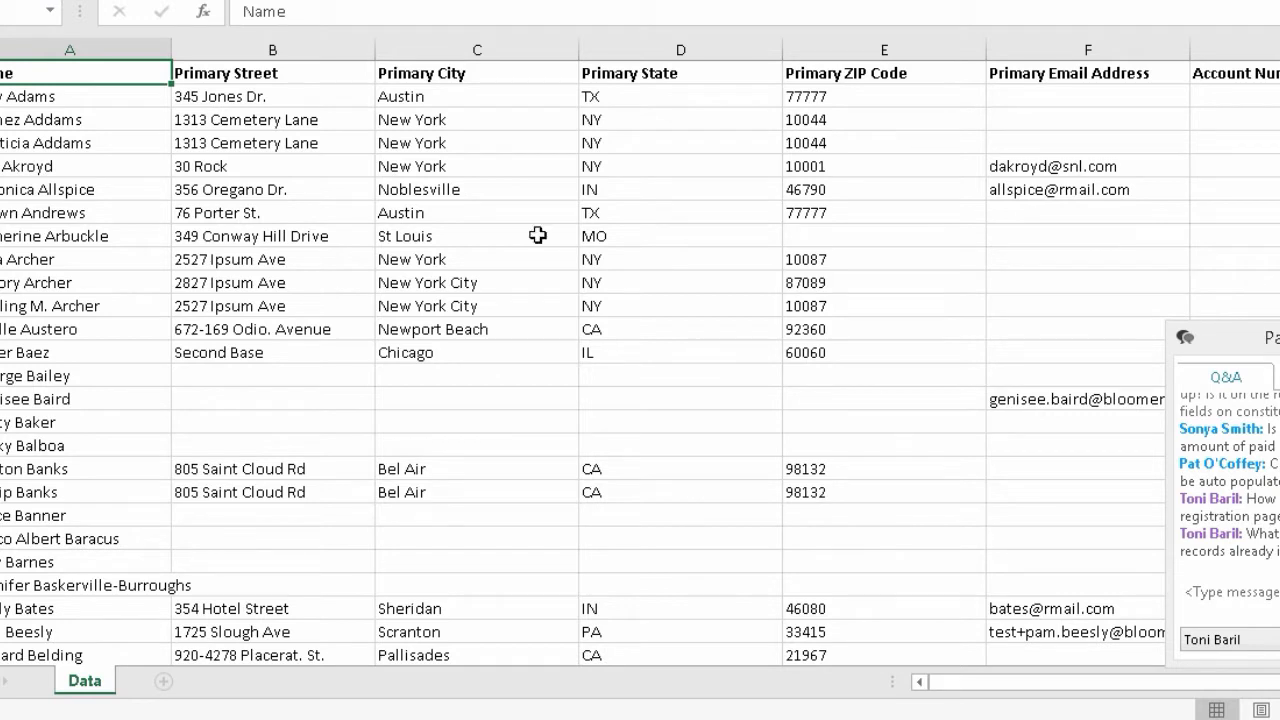
drag(172, 47, 124, 47)
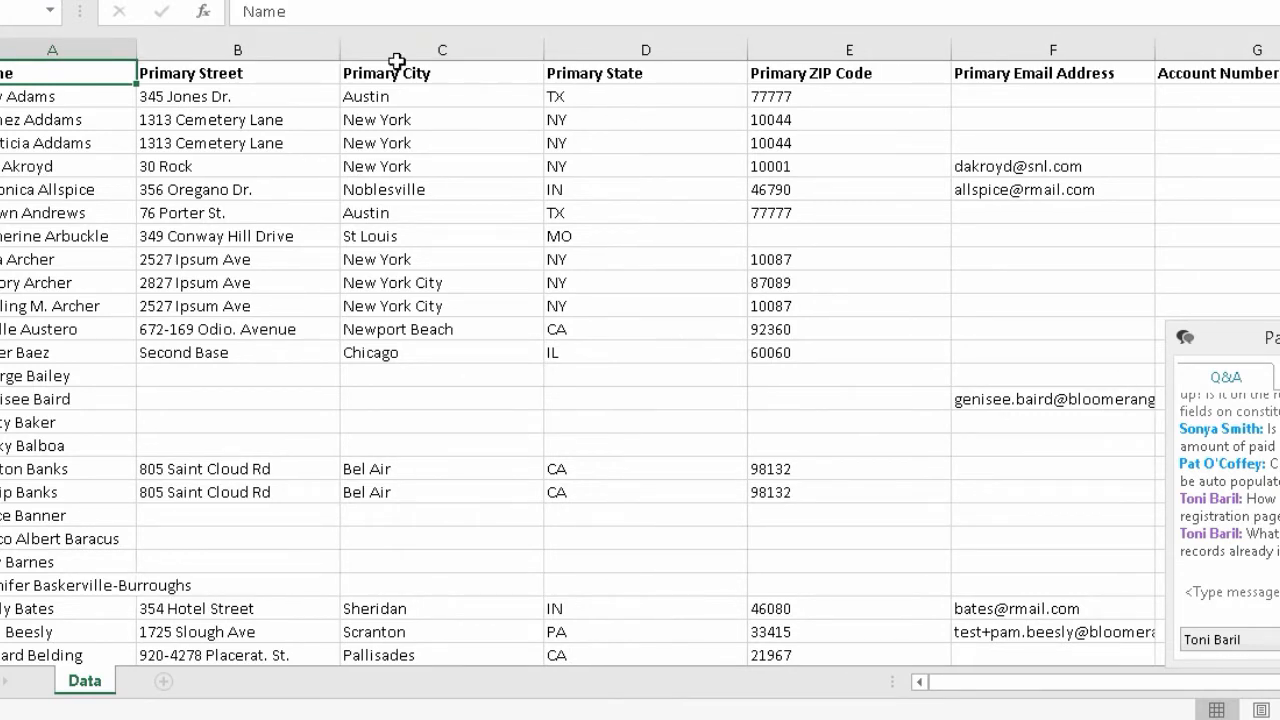
click(396, 63)
key(shift+Right)
key(shift+Right)
click(840, 2)
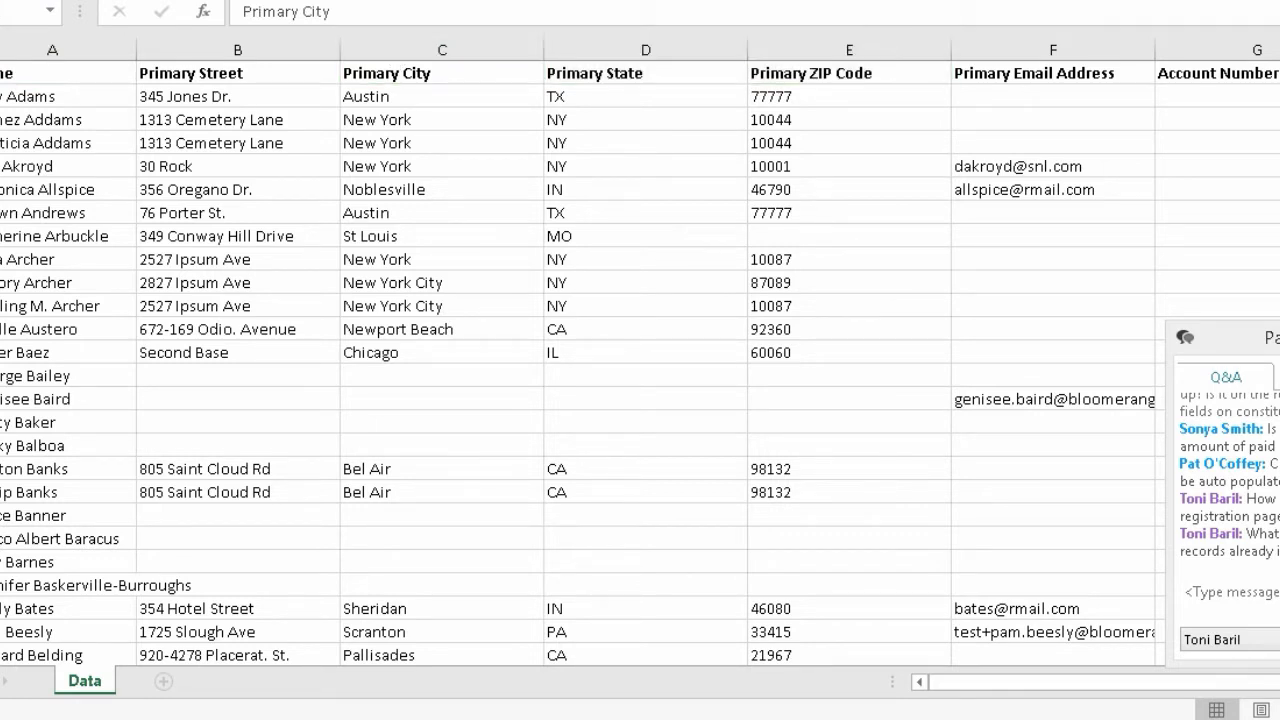
key(super+c)
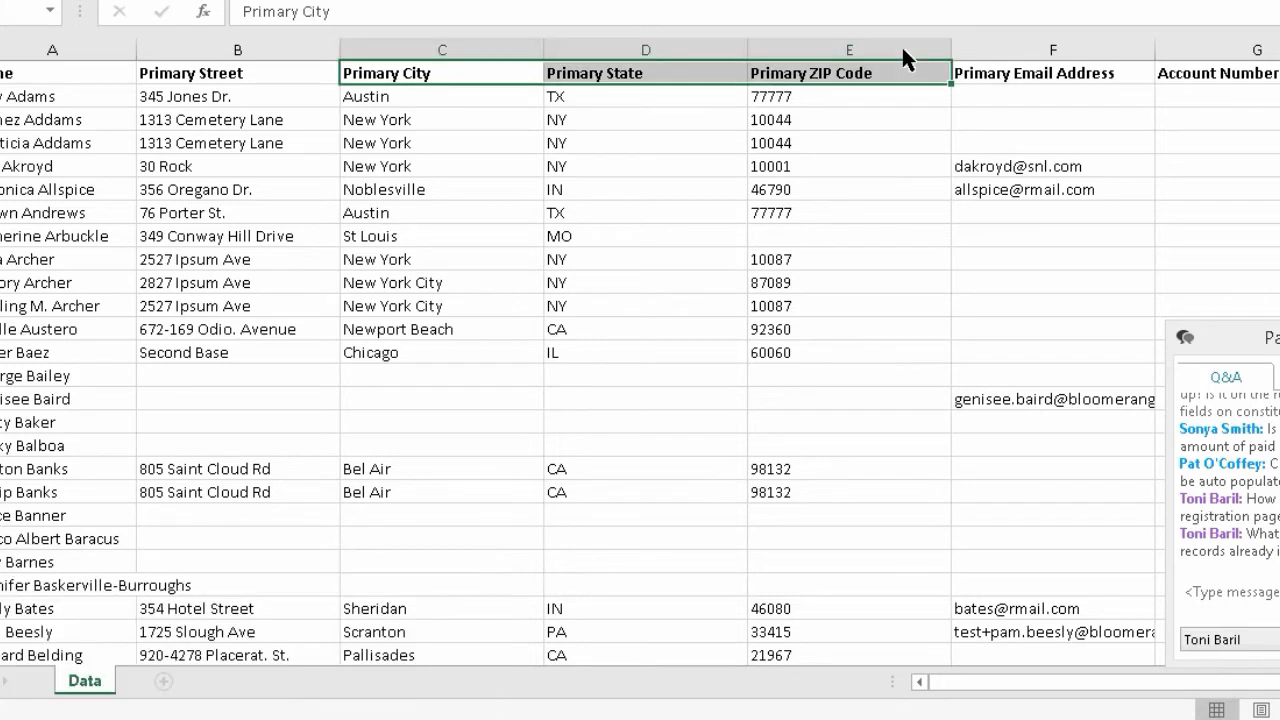
click(901, 44)
drag(442, 48, 801, 44)
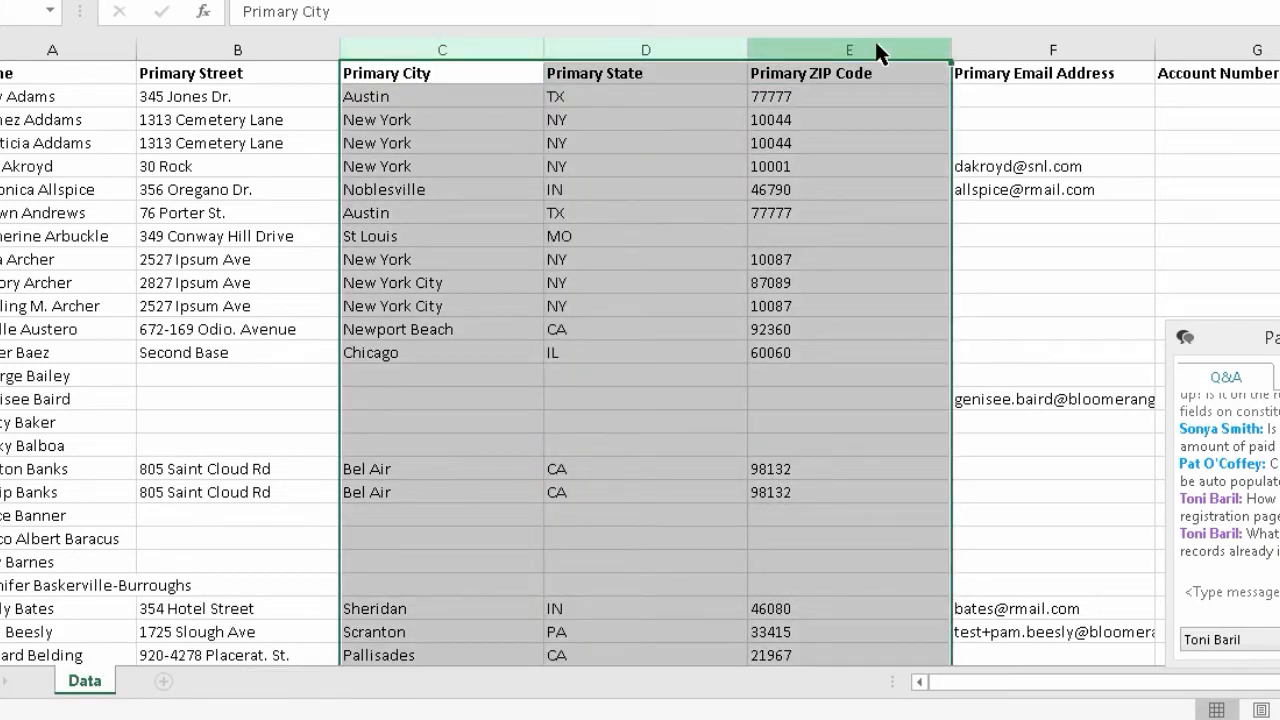
click(811, 56)
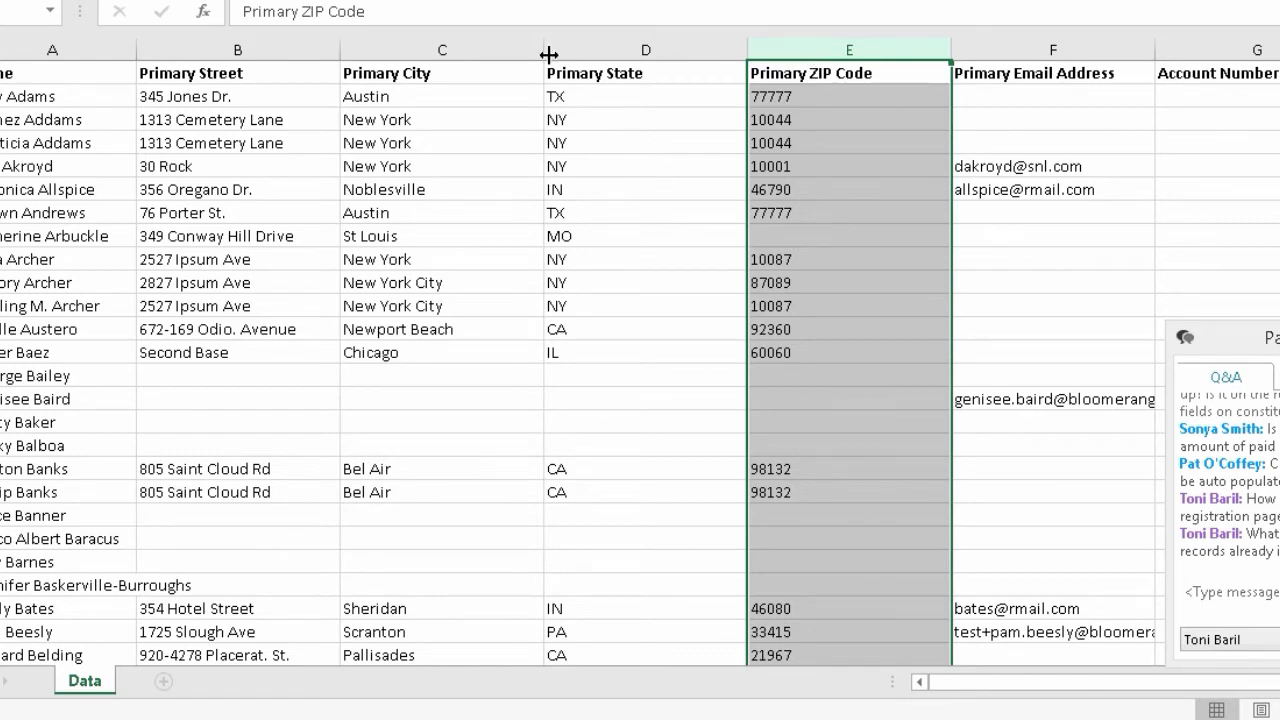
- Narrow the Primary City, State, ZIP Code, Email Address and Account Number columns
drag(545, 50, 246, 54)
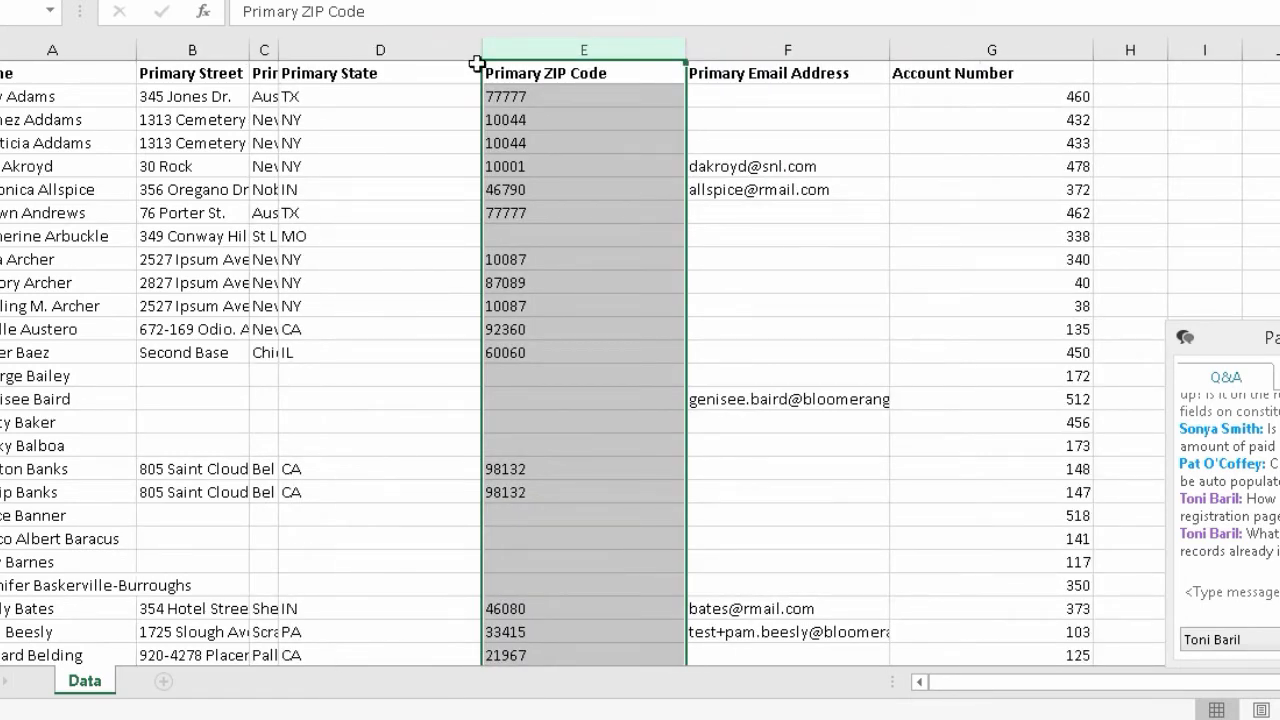
drag(481, 50, 306, 43)
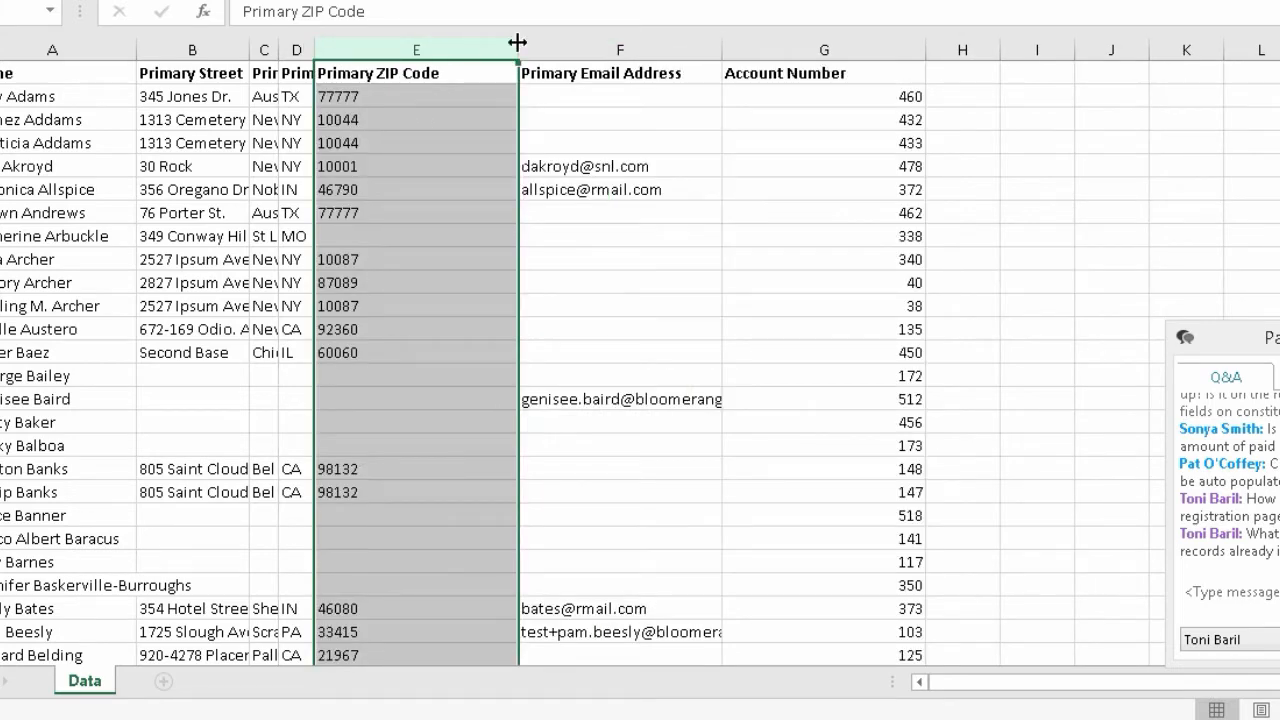
drag(517, 43, 338, 43)
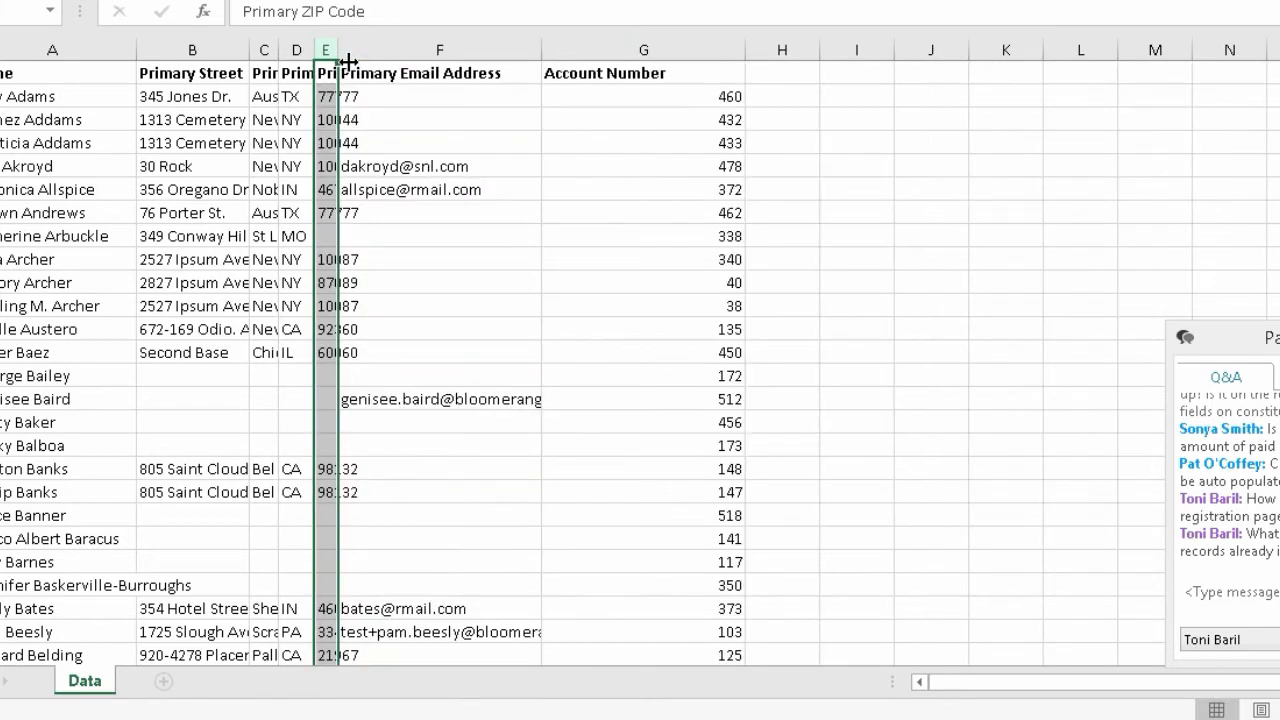
drag(541, 46, 455, 43)
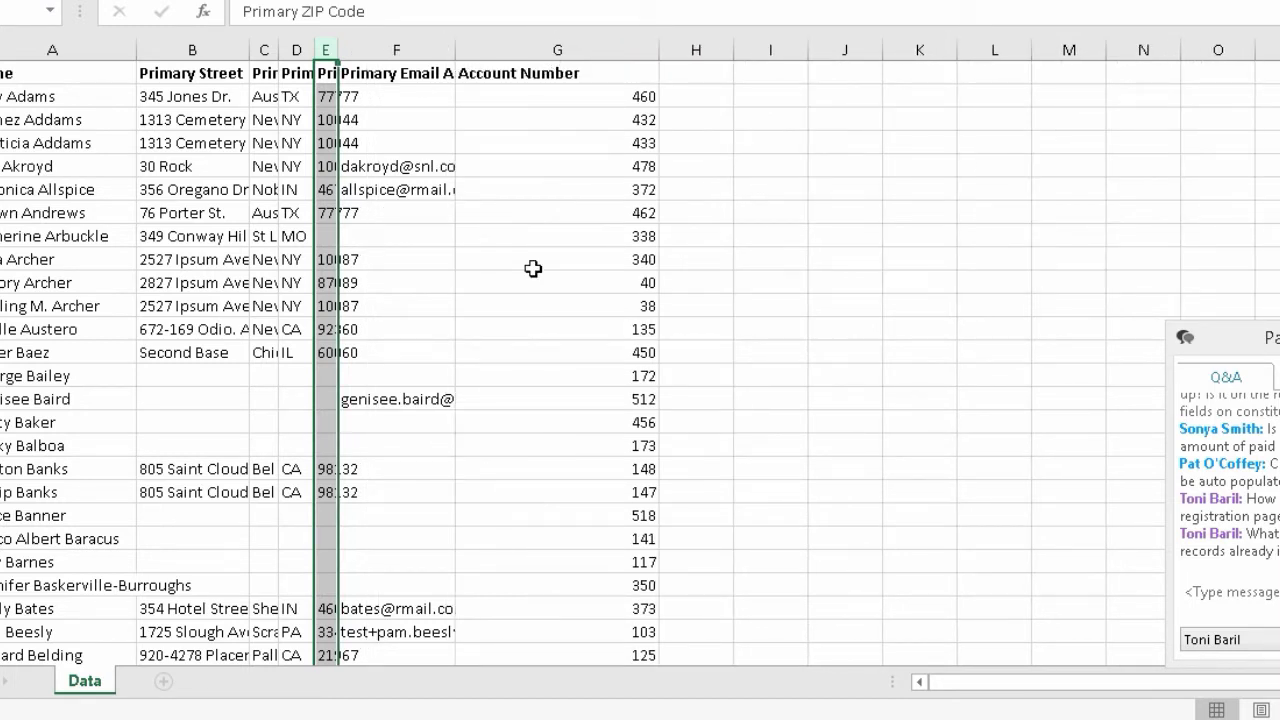
drag(659, 50, 533, 46)
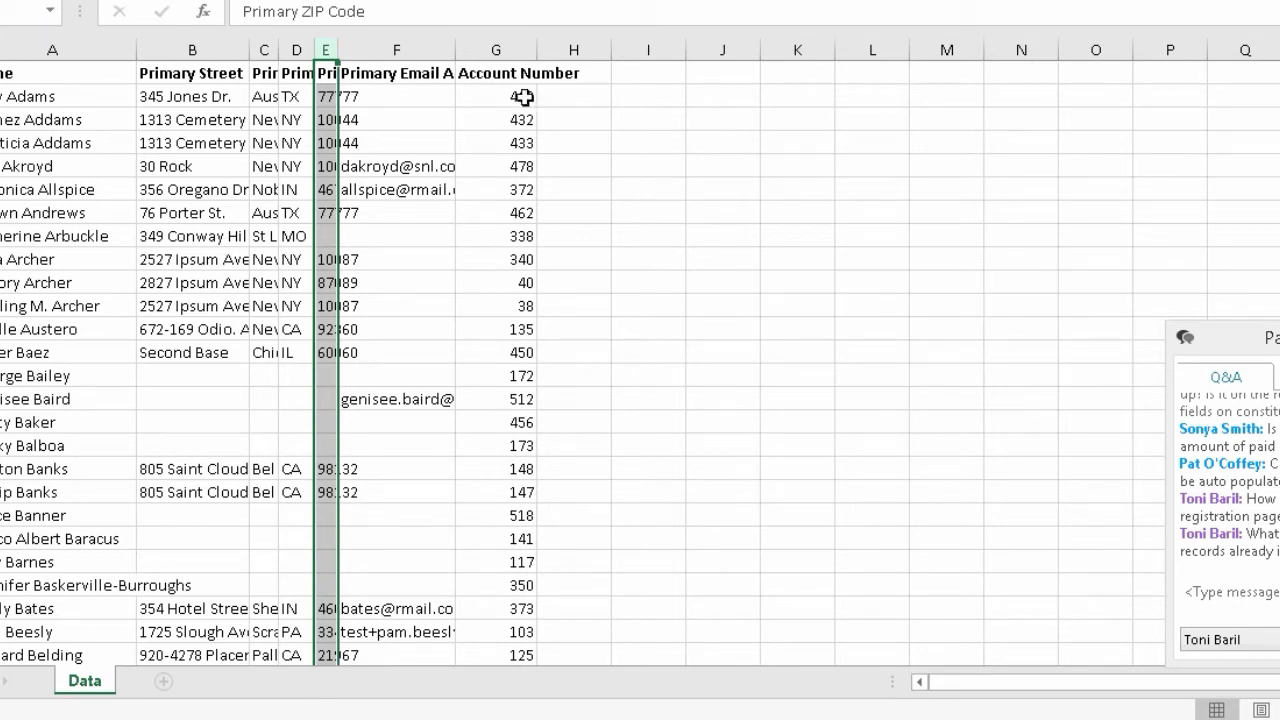
drag(536, 46, 527, 46)
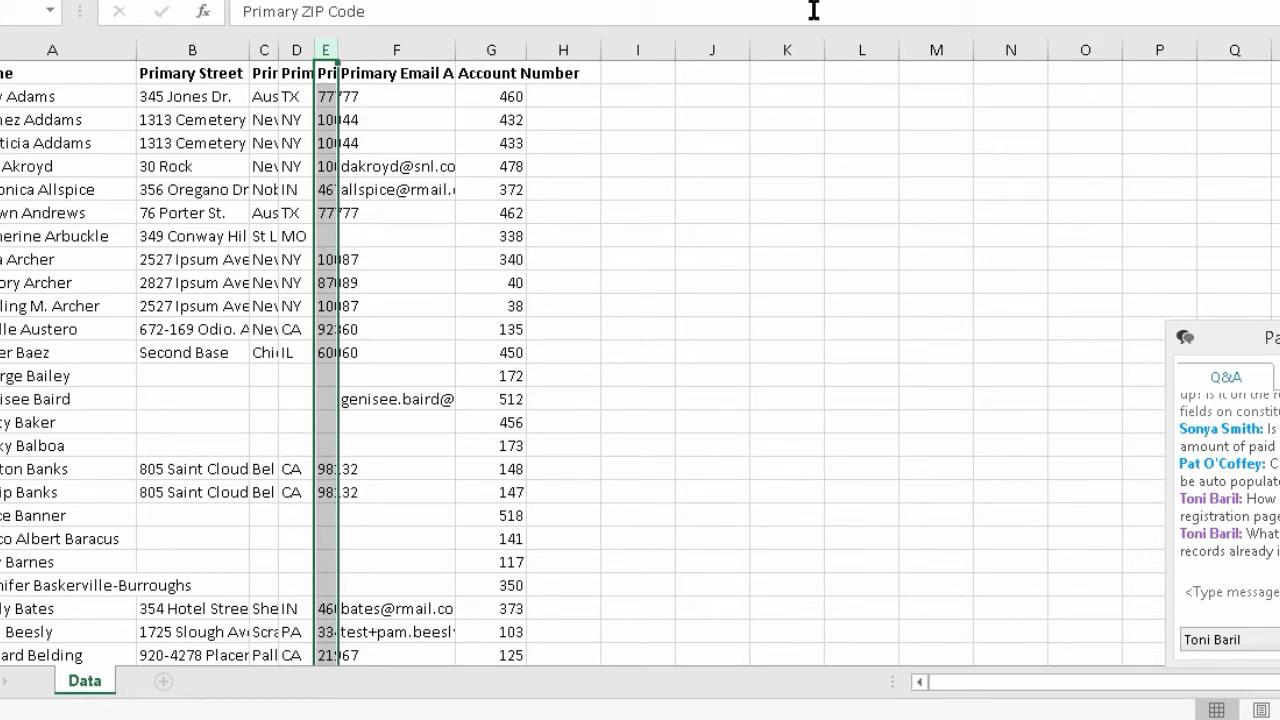
key(alt+Tab)
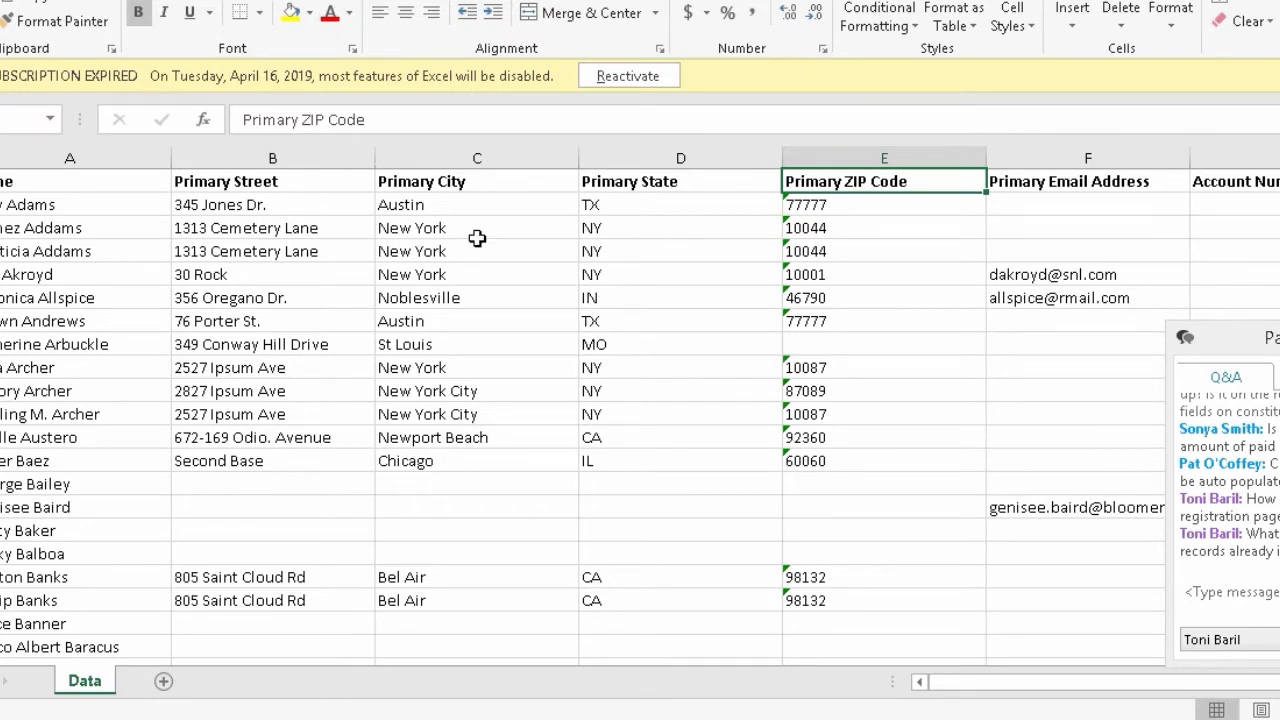
- Narrow columns B–G: Primary Street, City, State, ZIP Code, Email Address and Account Number
drag(374, 157, 194, 158)
drag(399, 158, 220, 155)
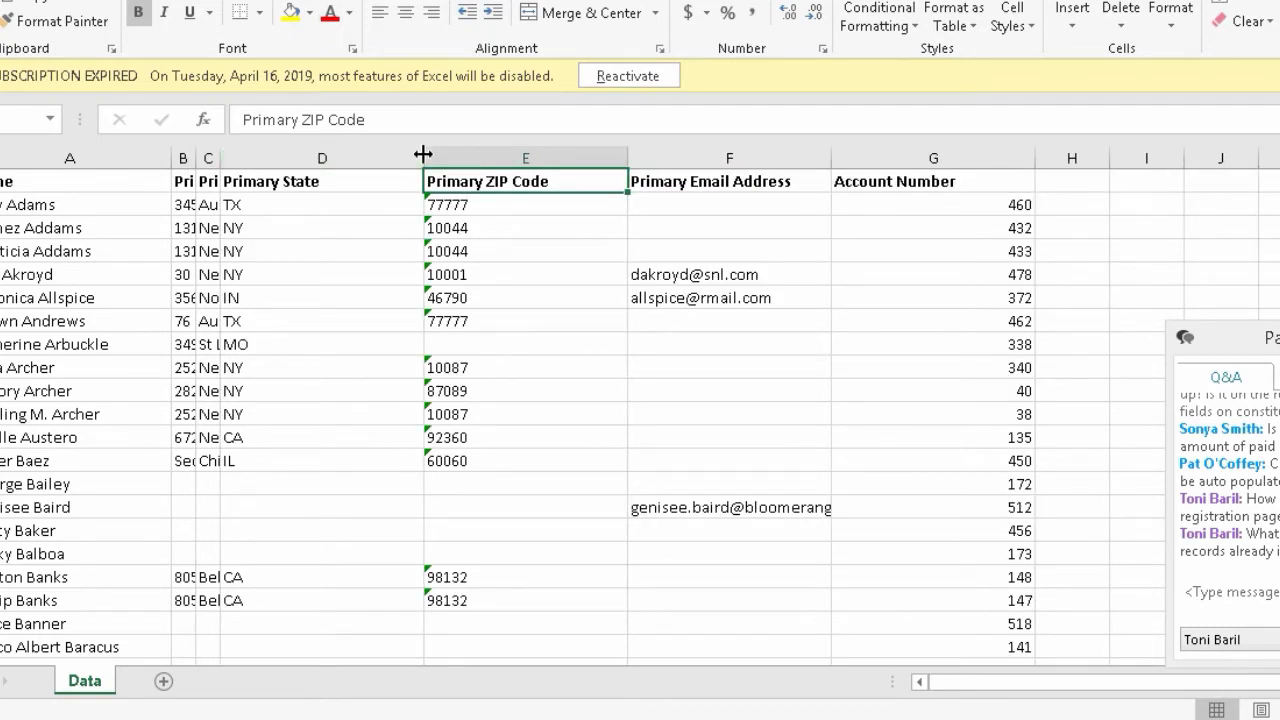
drag(423, 157, 240, 151)
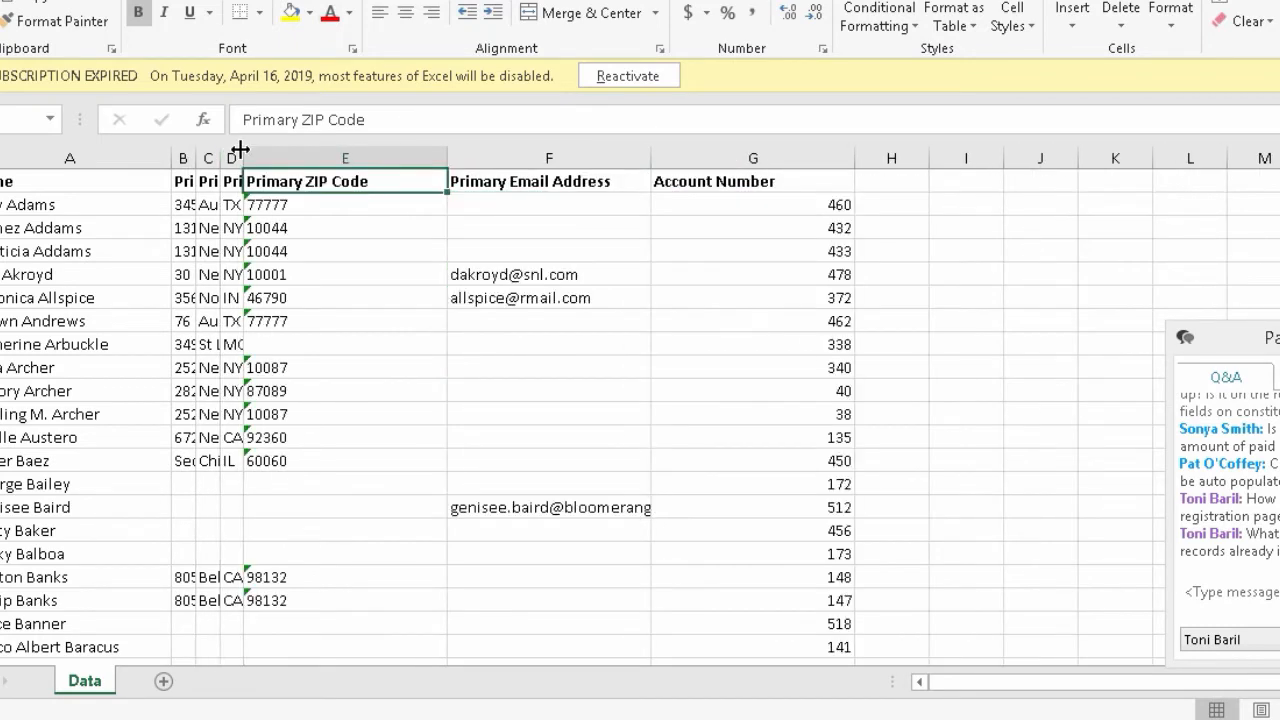
drag(447, 157, 273, 158)
drag(471, 157, 285, 160)
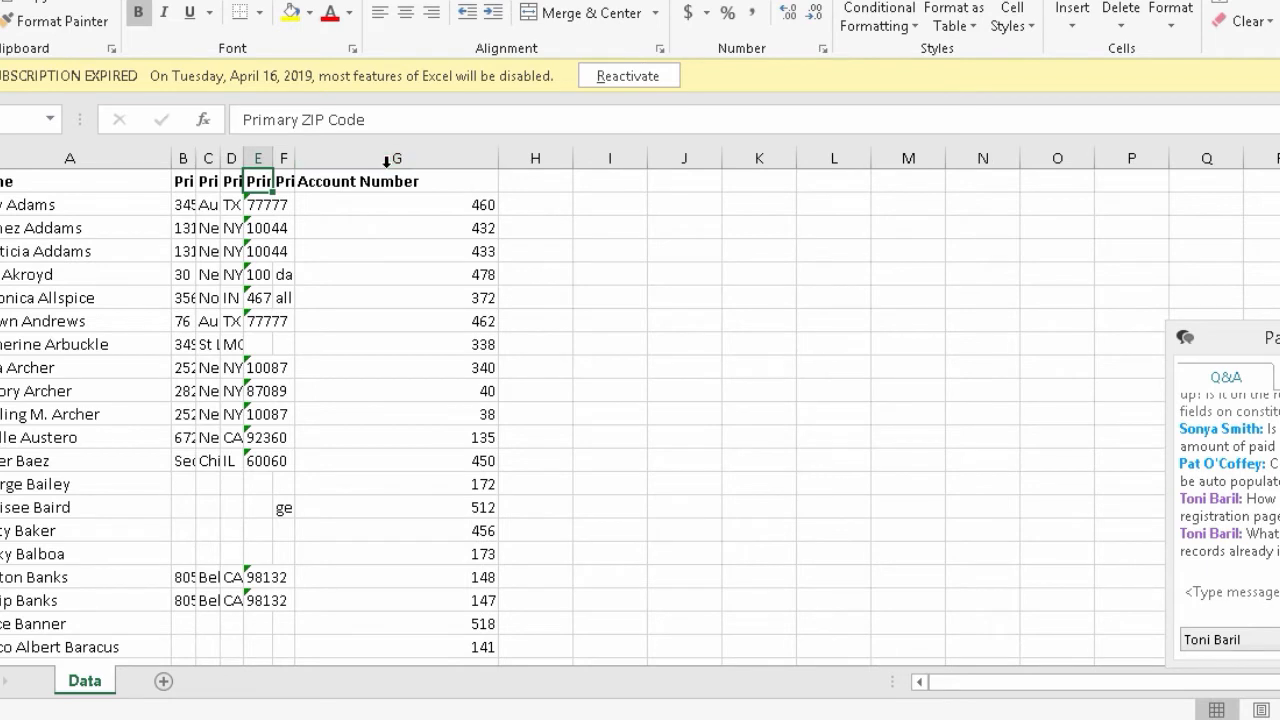
drag(498, 158, 335, 157)
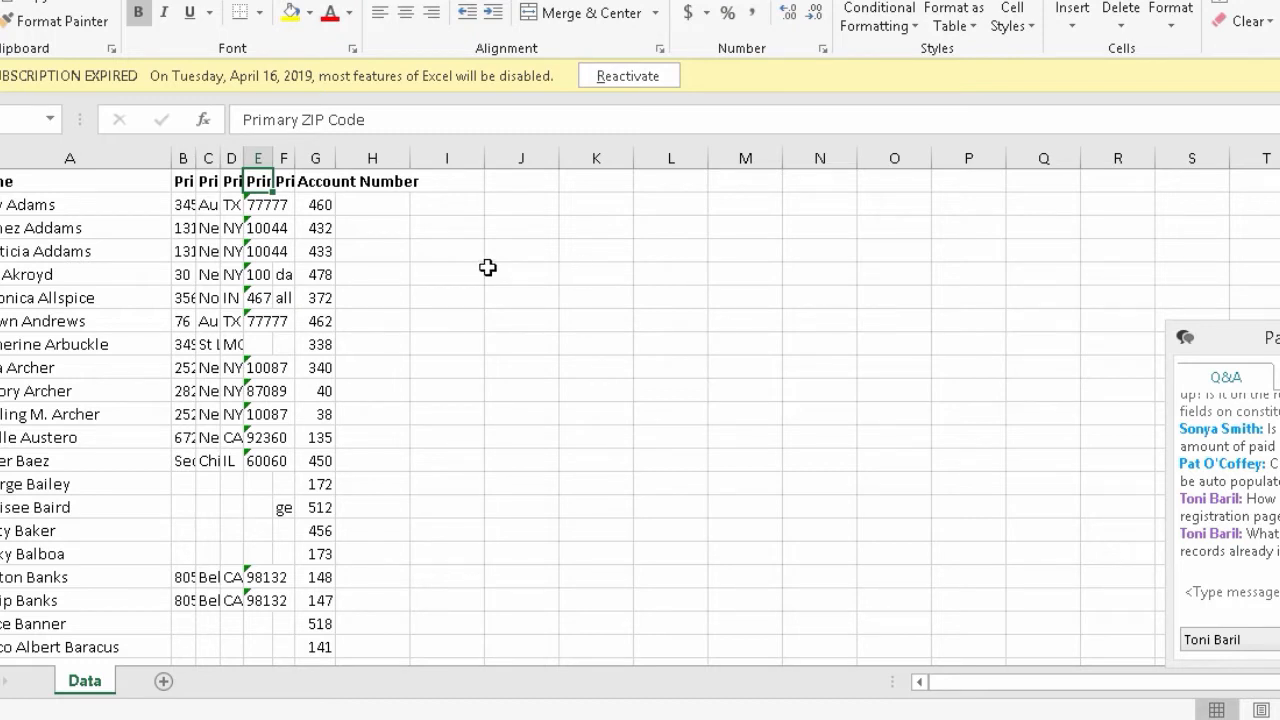
- Use Save As to store the workbook on the Desktop as '2019 Monster Ball Invite List.xlsx'
click(0, 0)
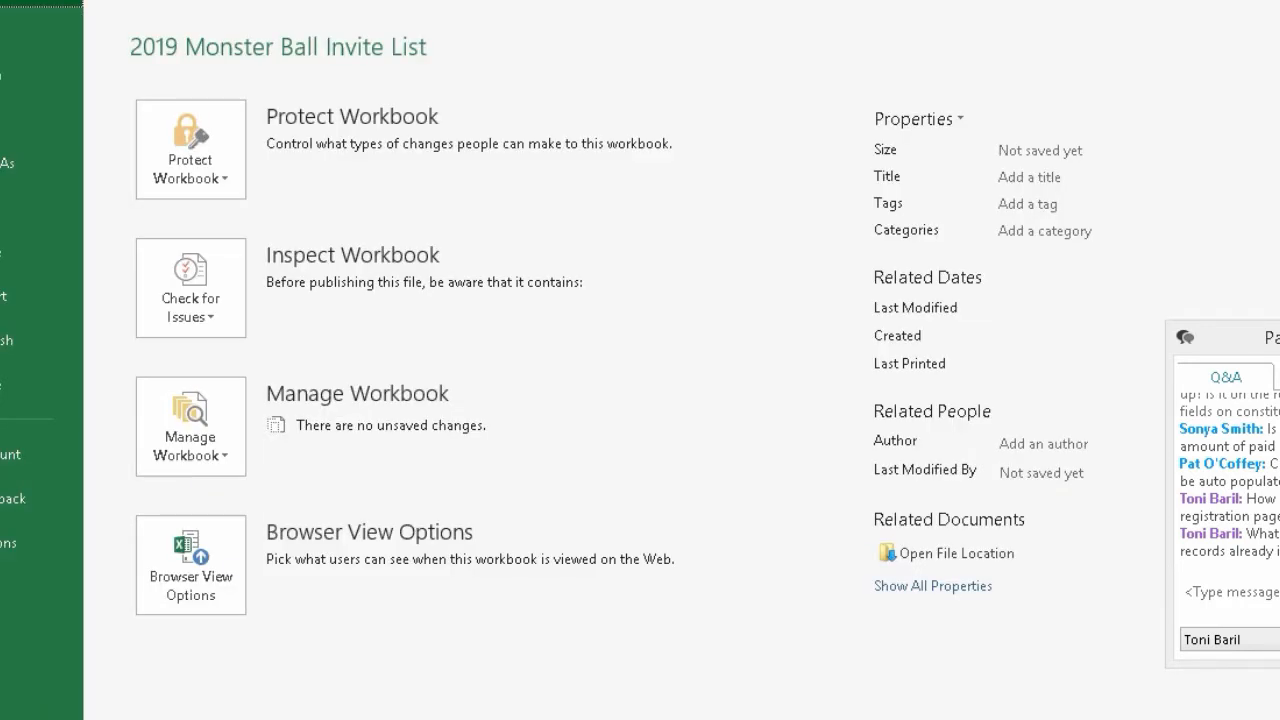
click(5, 172)
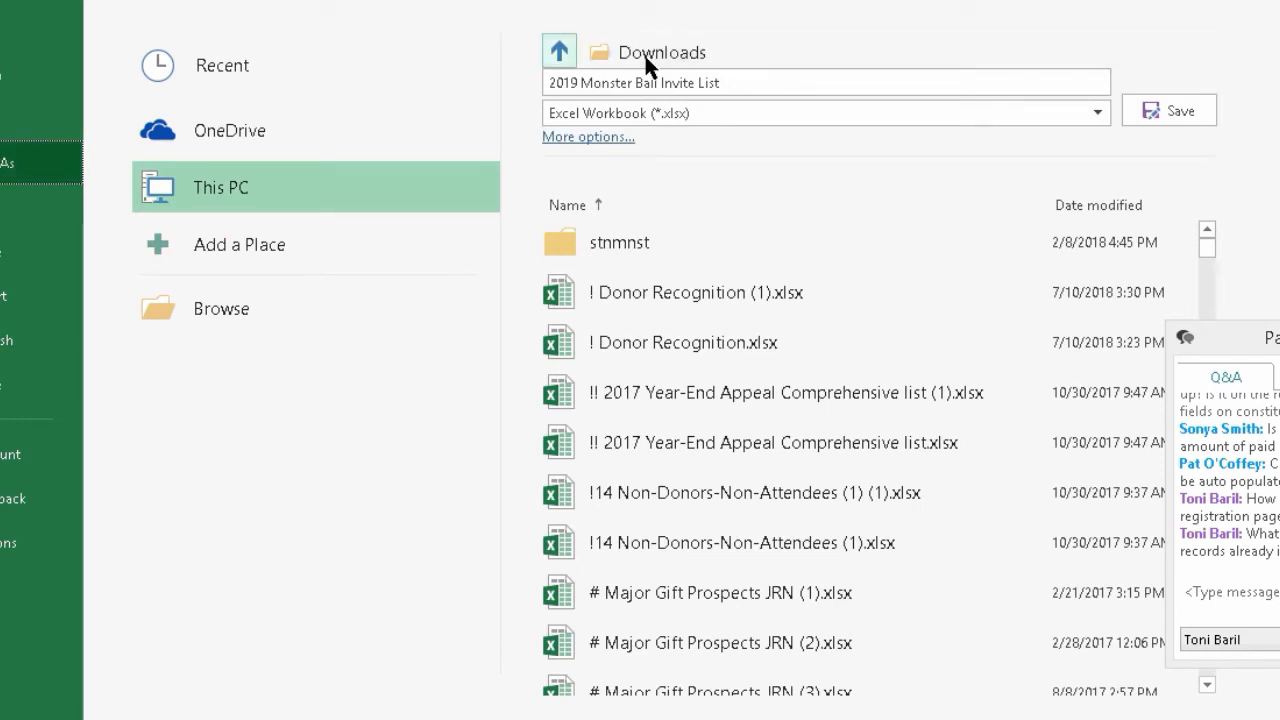
click(562, 50)
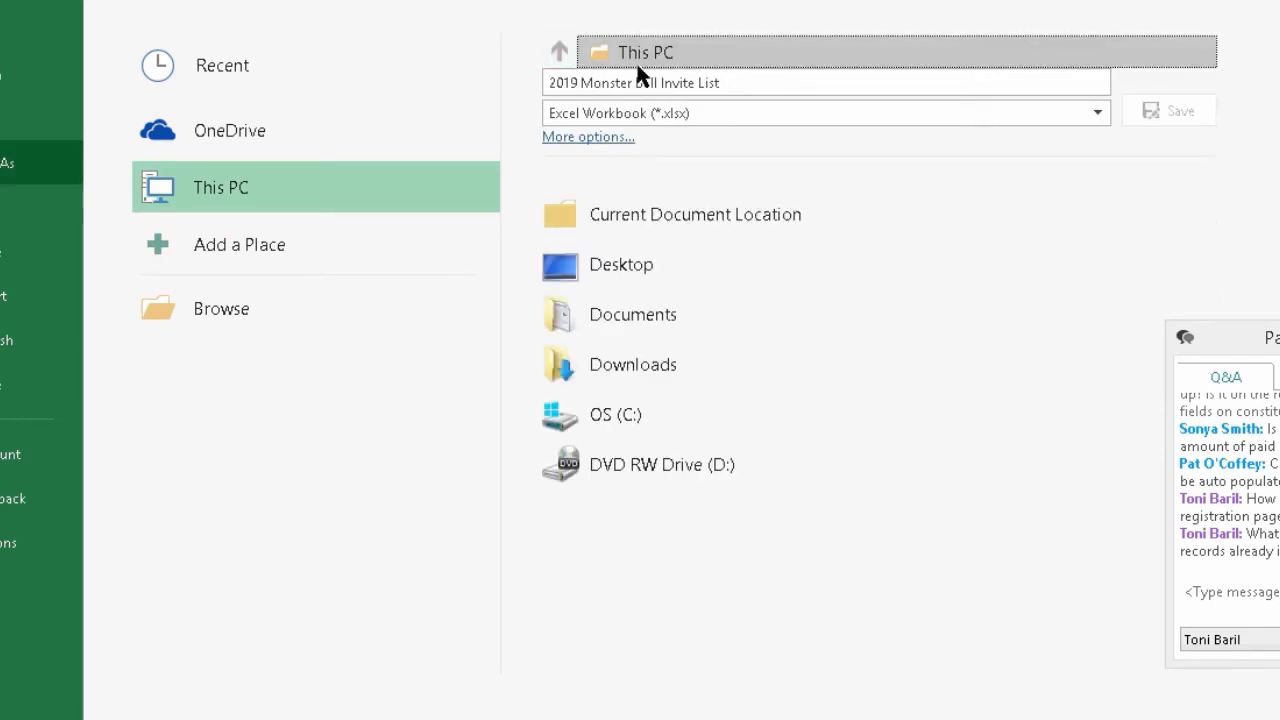
click(618, 269)
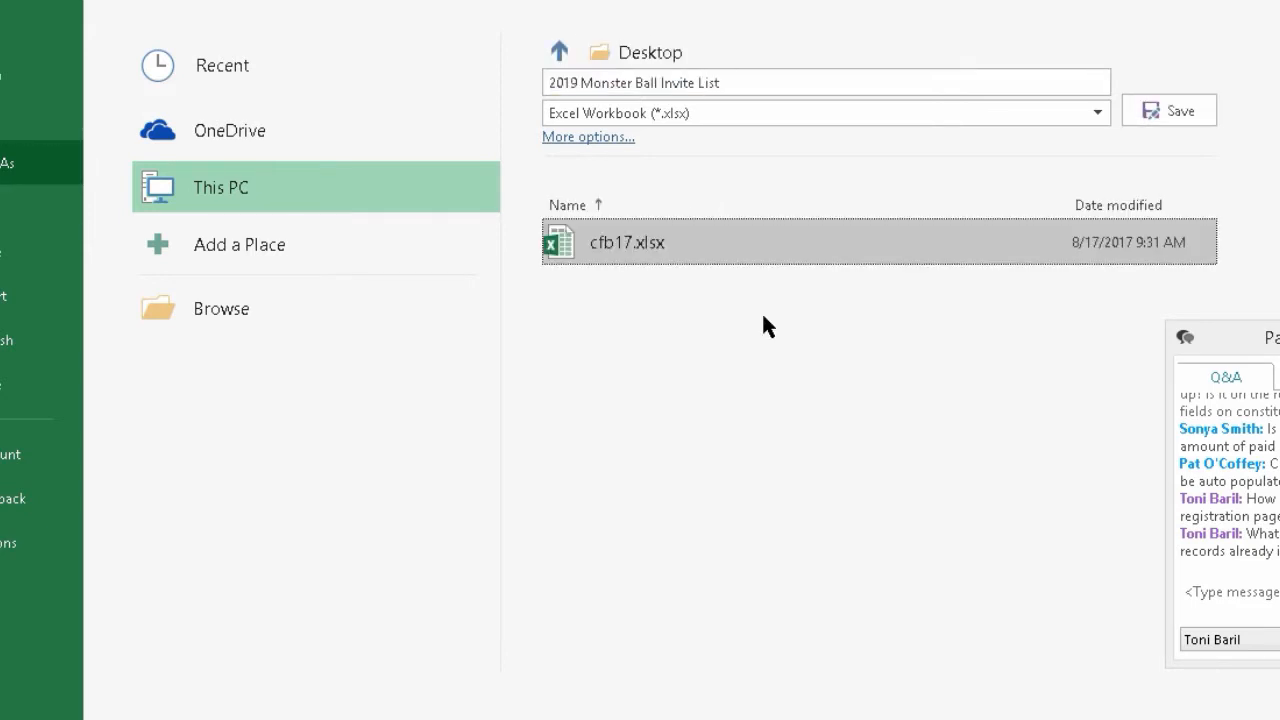
click(1186, 104)
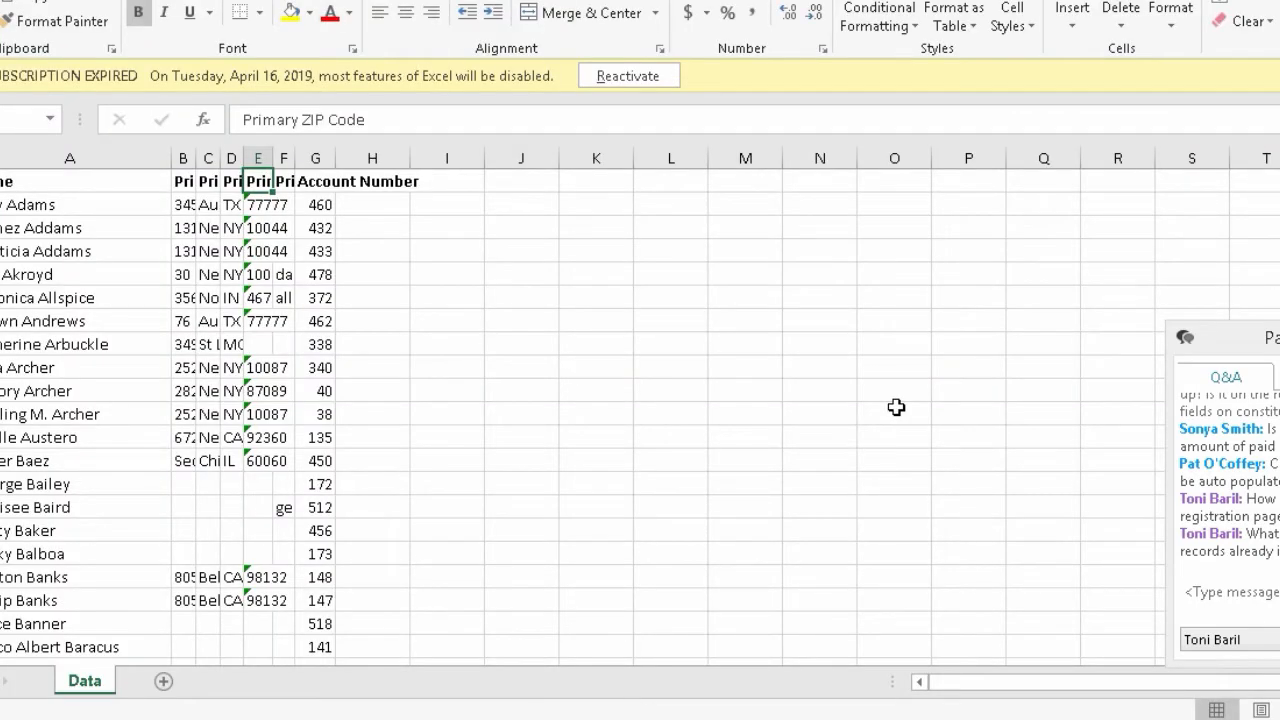
- Enter headers Subject, Date, Purpose and channel in cells H1 through K1
click(386, 181)
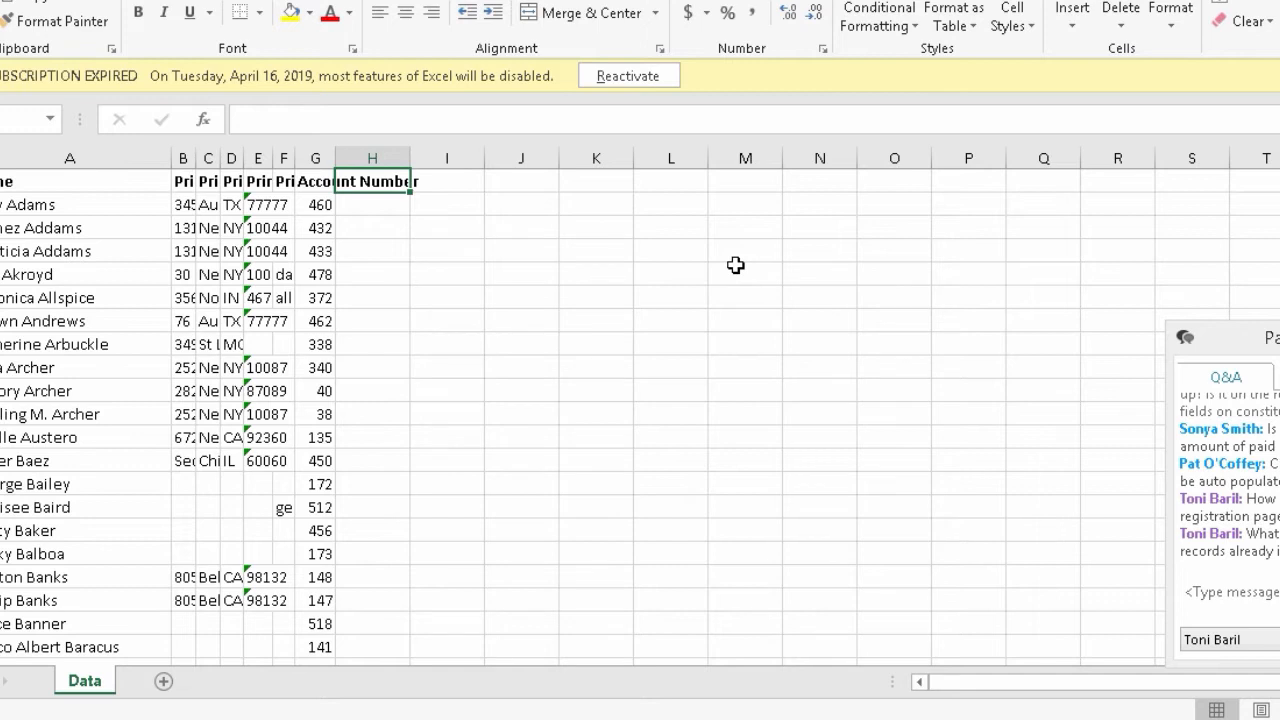
text(Subject)
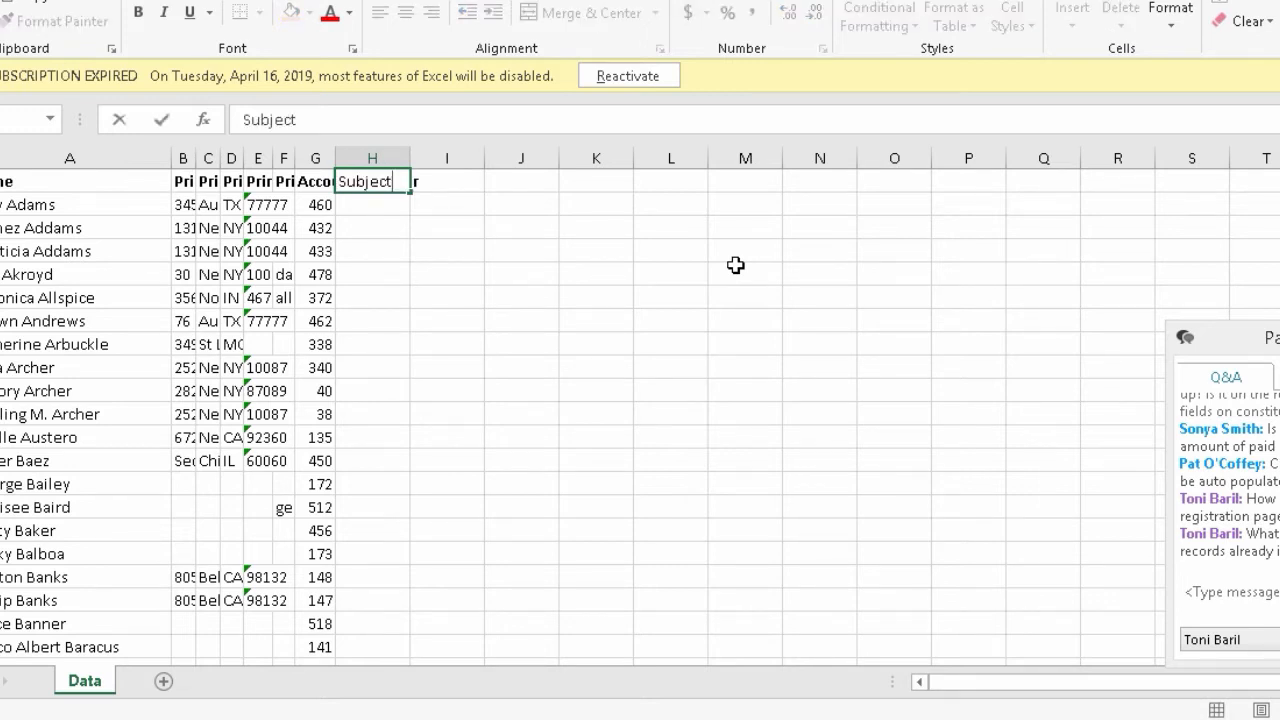
key(Tab)
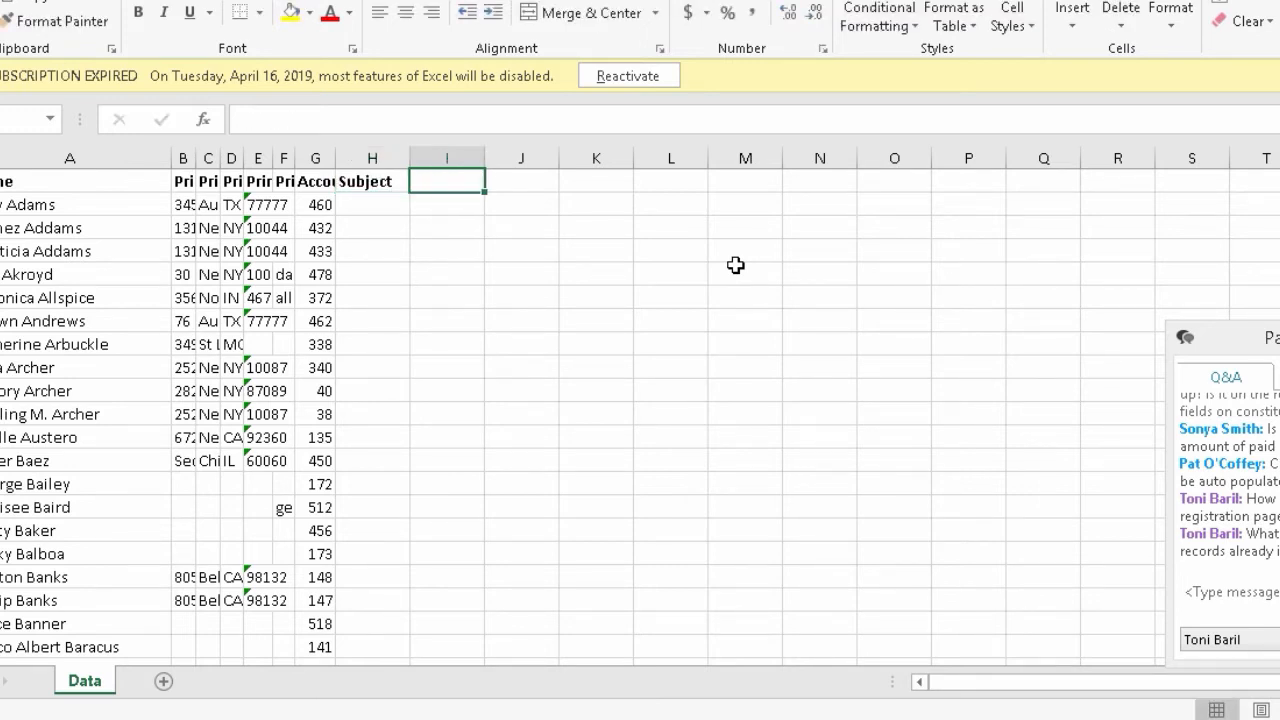
text(Date)
key(Tab)
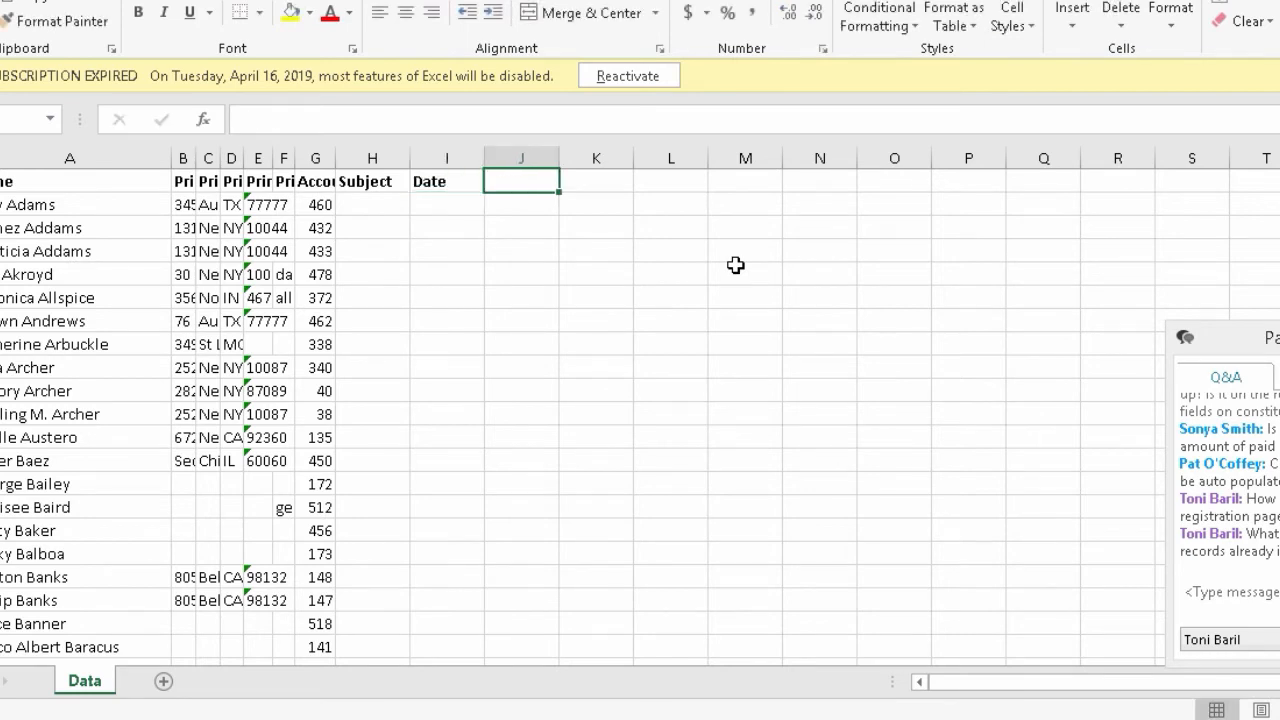
text(Purpose)
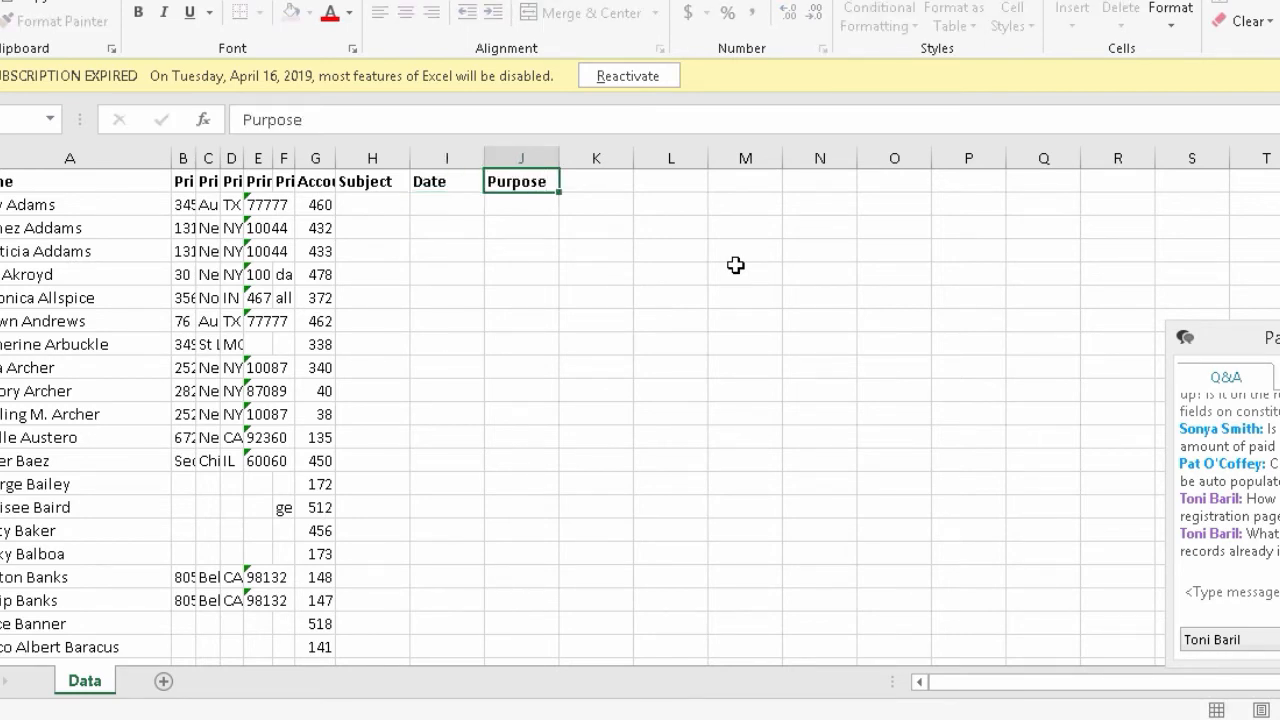
key(Tab)
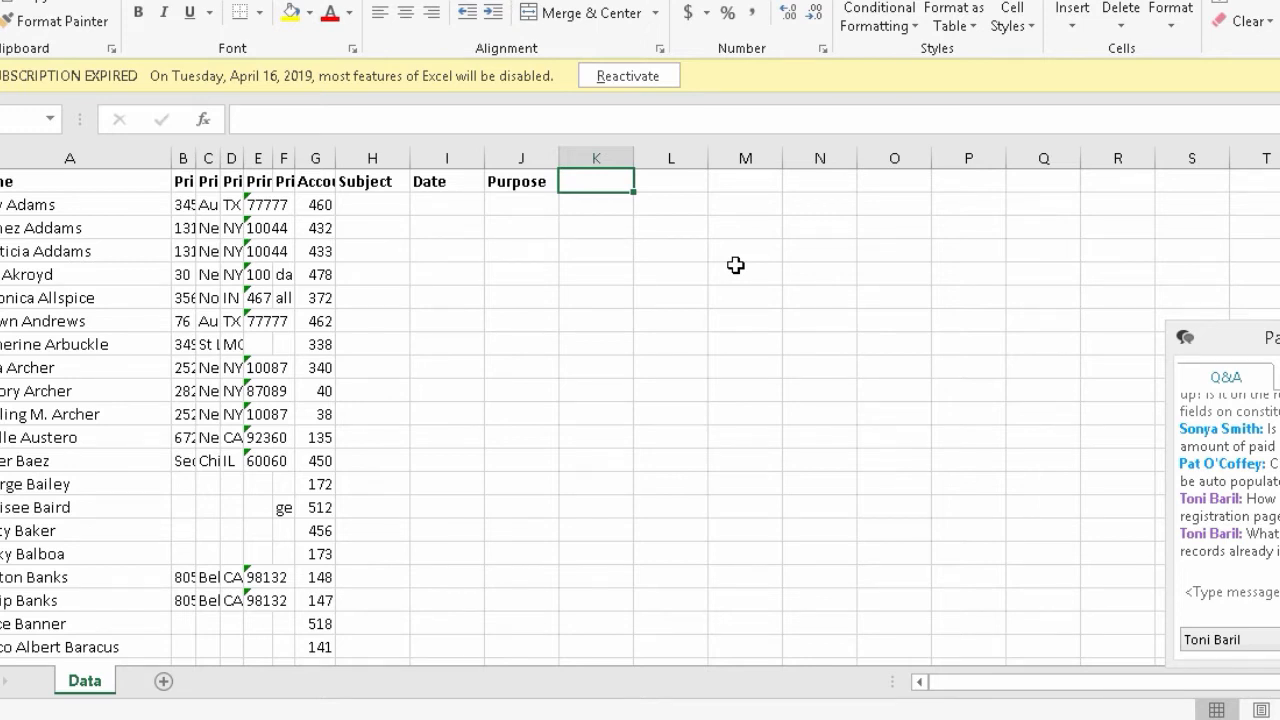
text(channel)
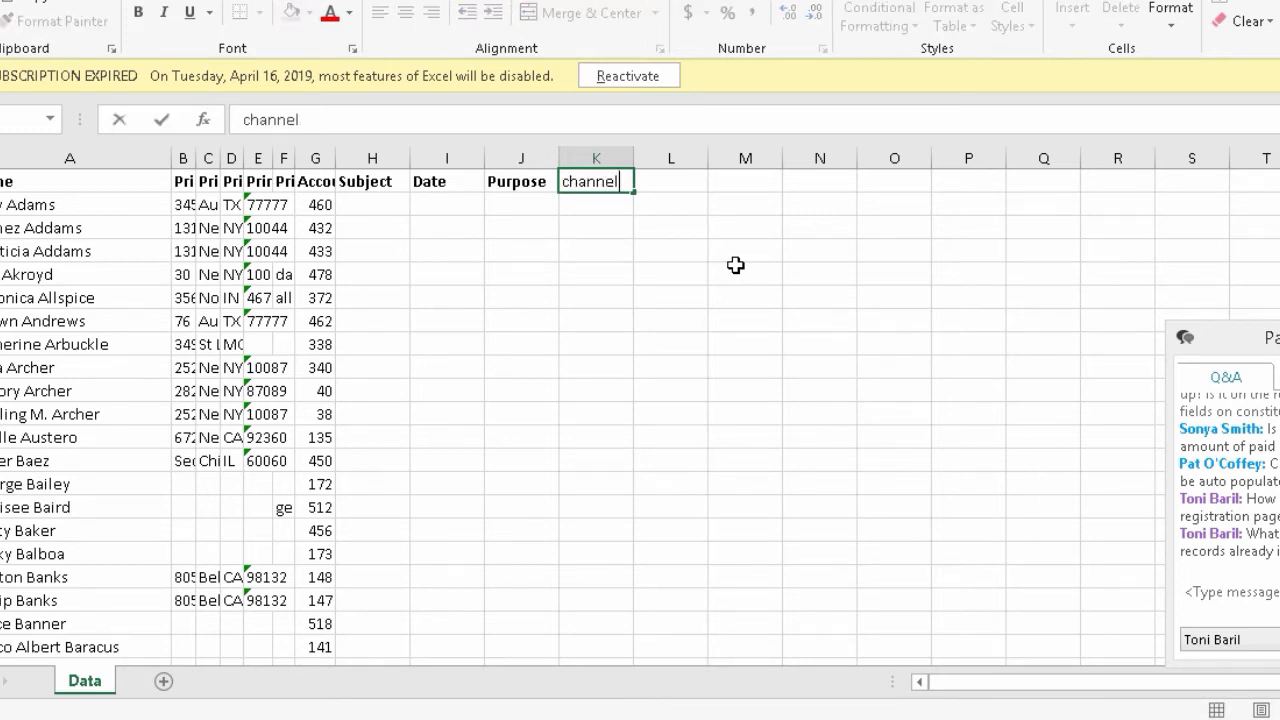
key(Tab)
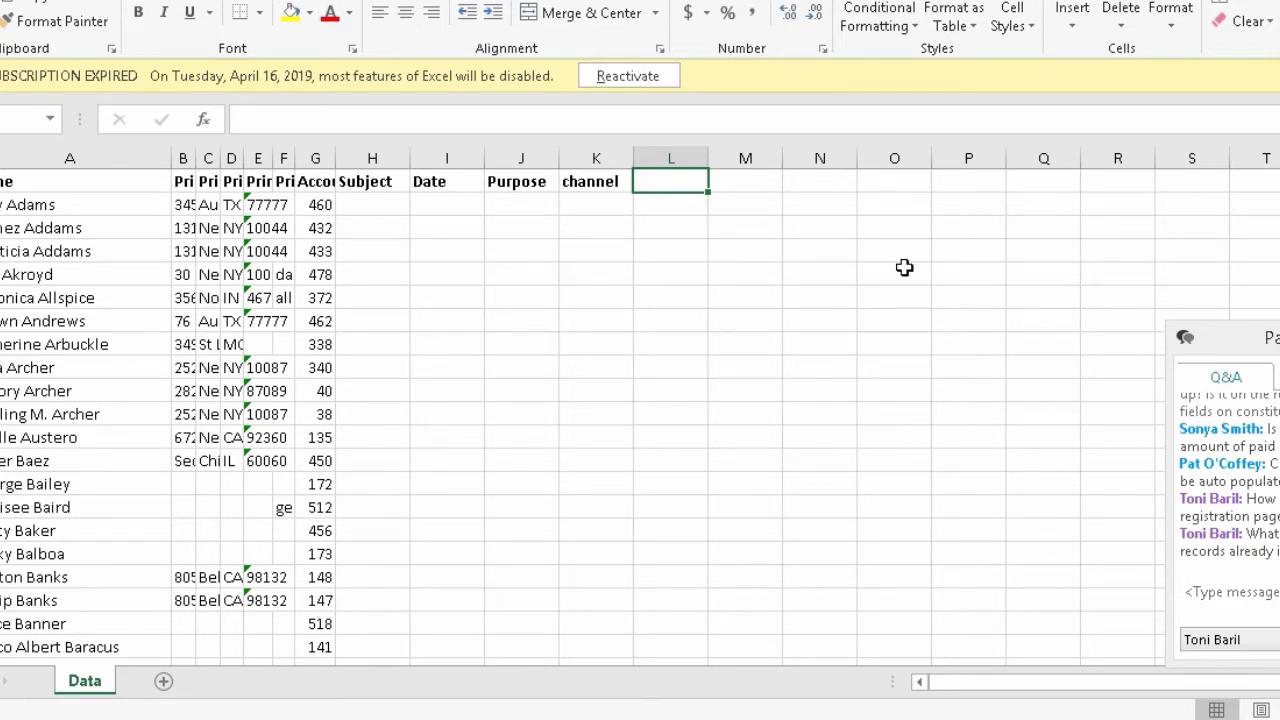
- Add Attendance in L1 and Note in M1, widening columns L and G
text(A)
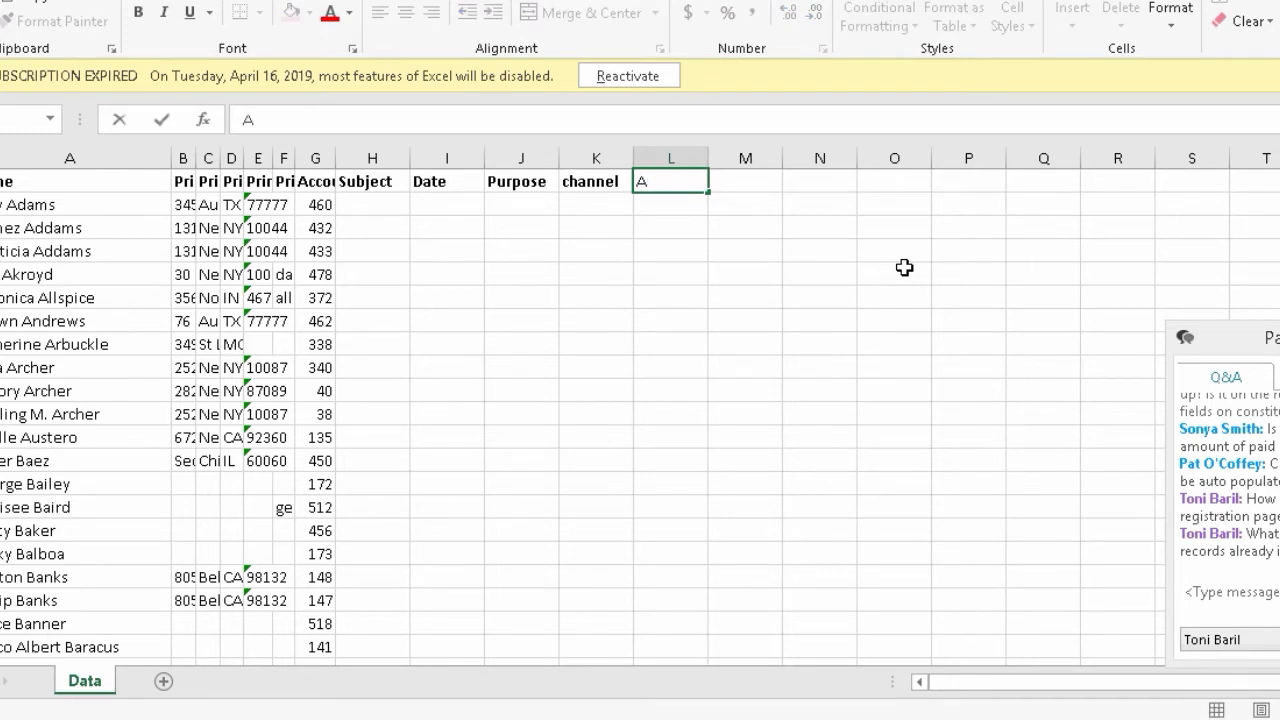
text(ttendance)
key(ctrl+Return)
key(ctrl+b)
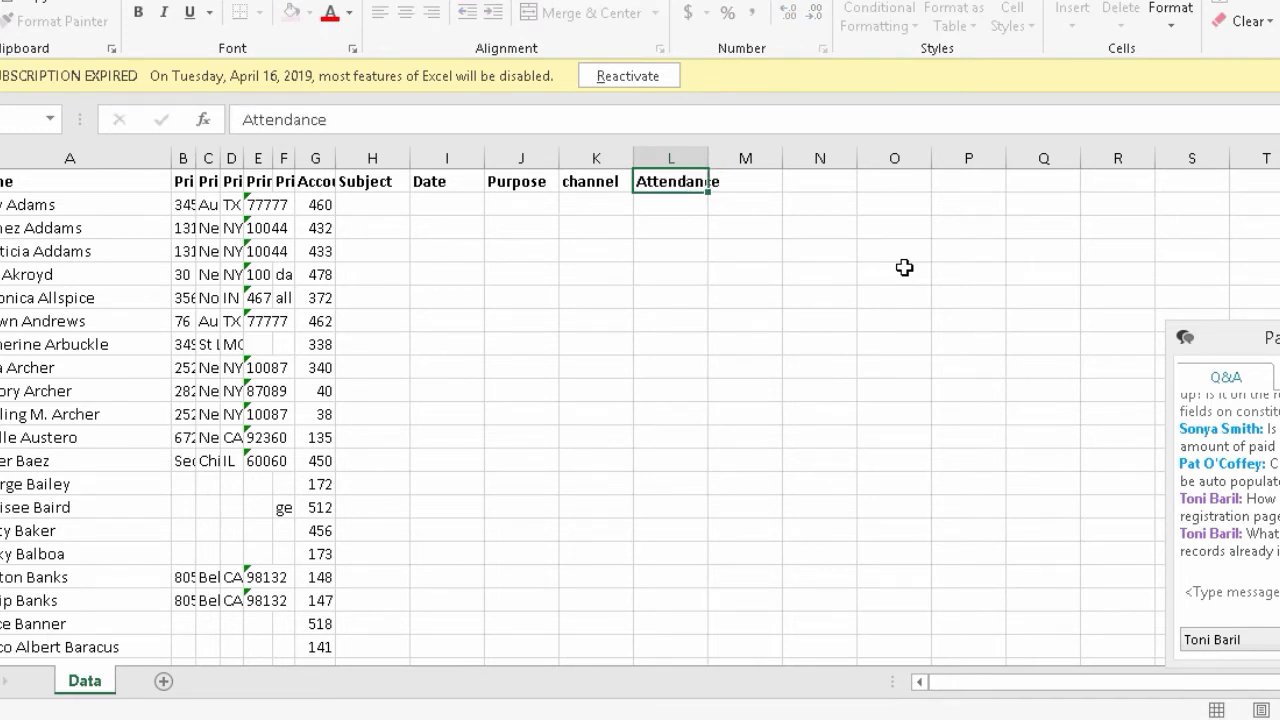
key(Return)
drag(710, 157, 733, 157)
key(Up)
key(Right)
text(NOtes)
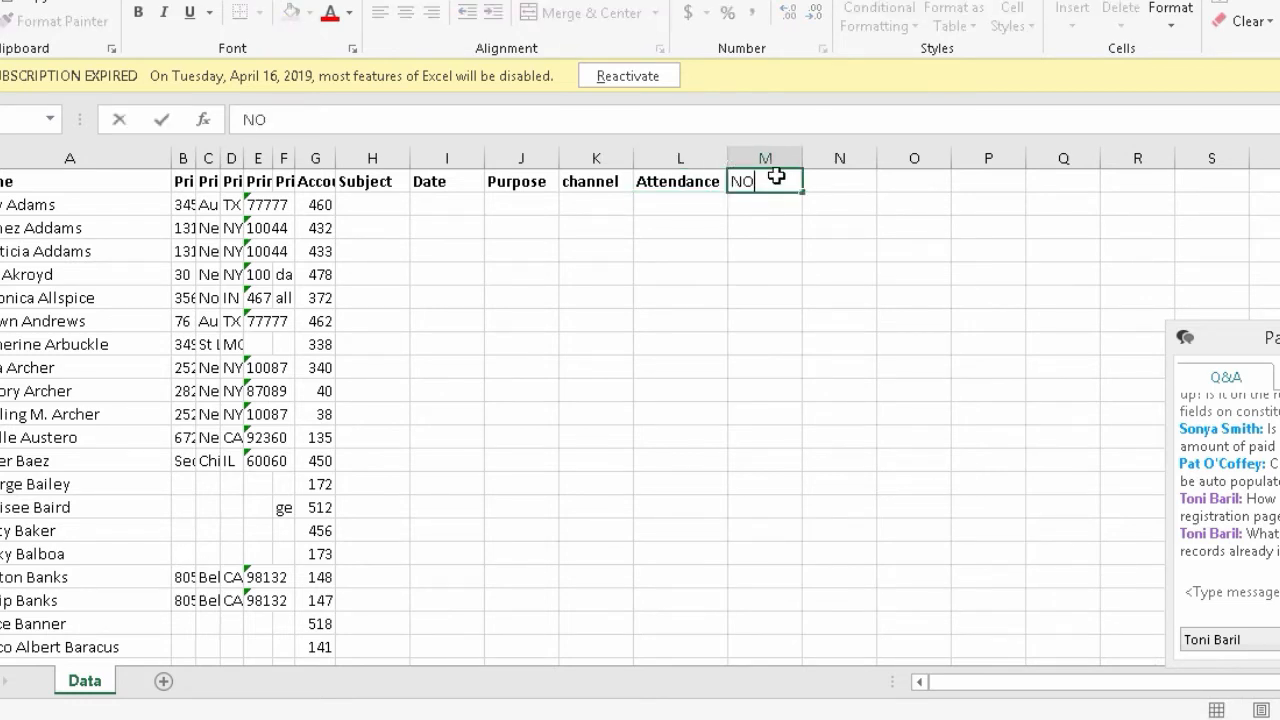
key(BackSpace)
key(BackSpace)
key(BackSpace)
key(BackSpace)
key(BackSpace)
text(Note)
key(Return)
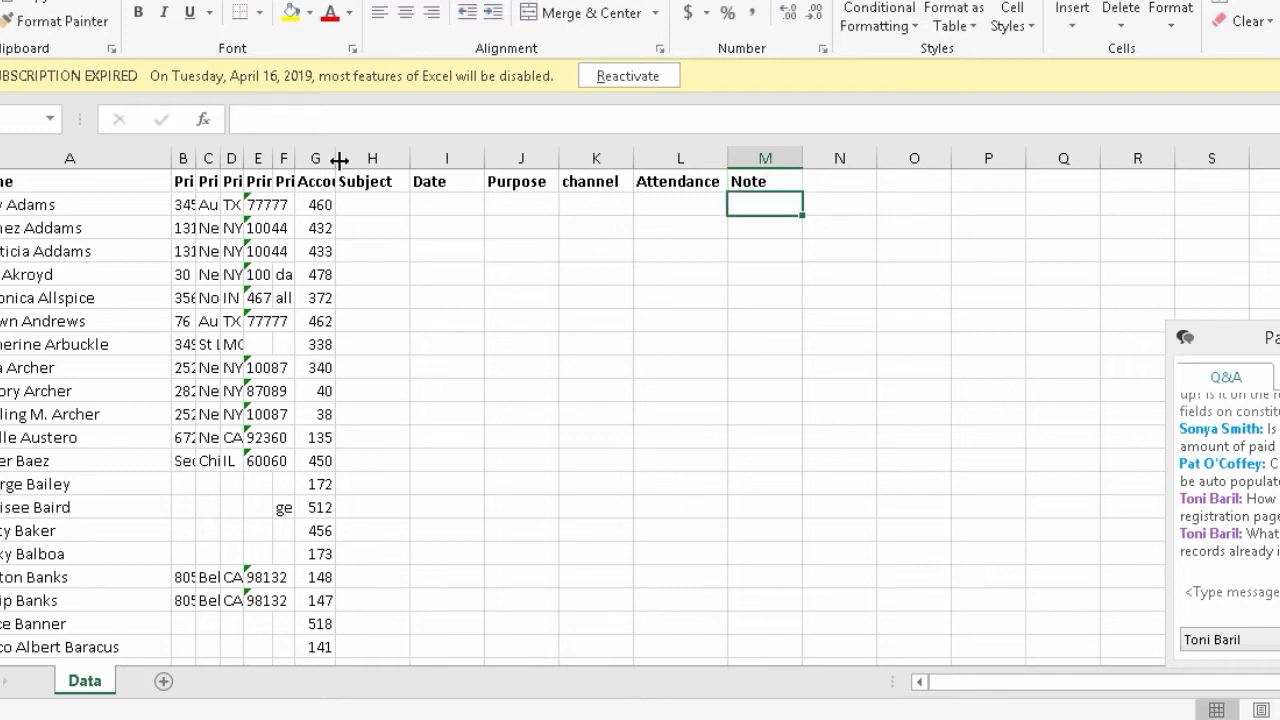
drag(340, 160, 348, 160)
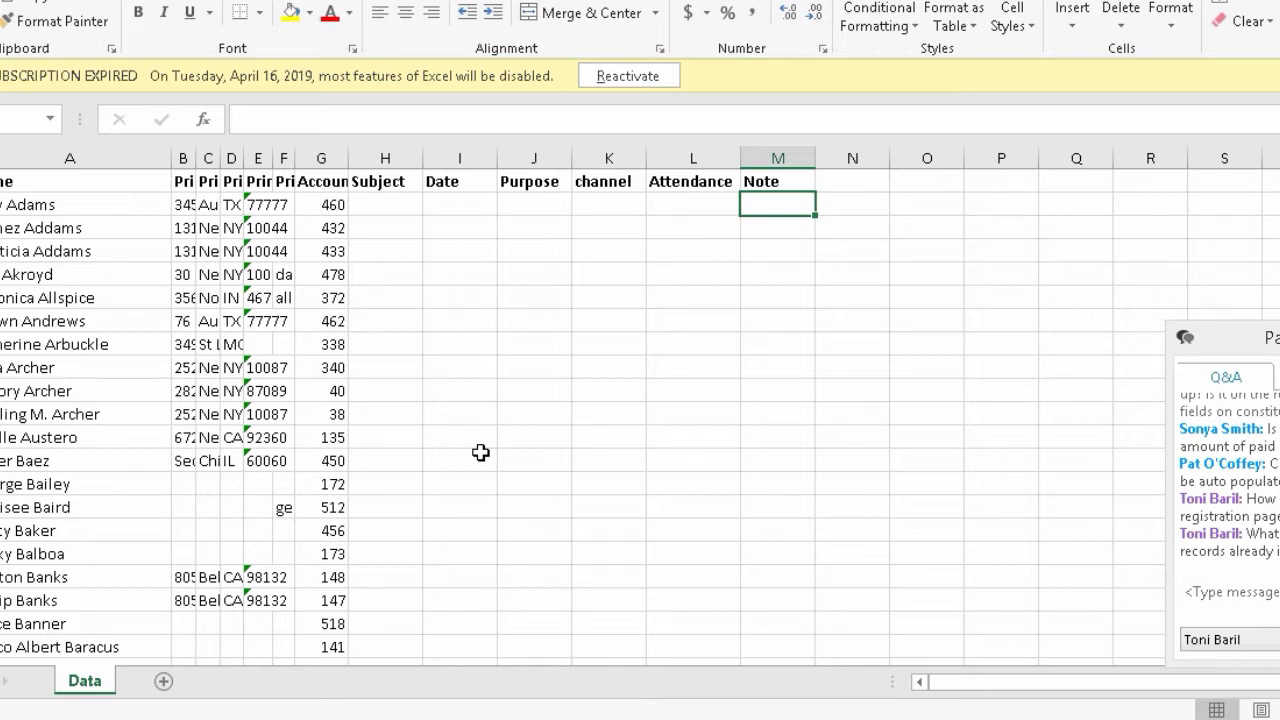
- Enter the subject '2019 Monsters Ball' in the invitee's row
click(92, 336)
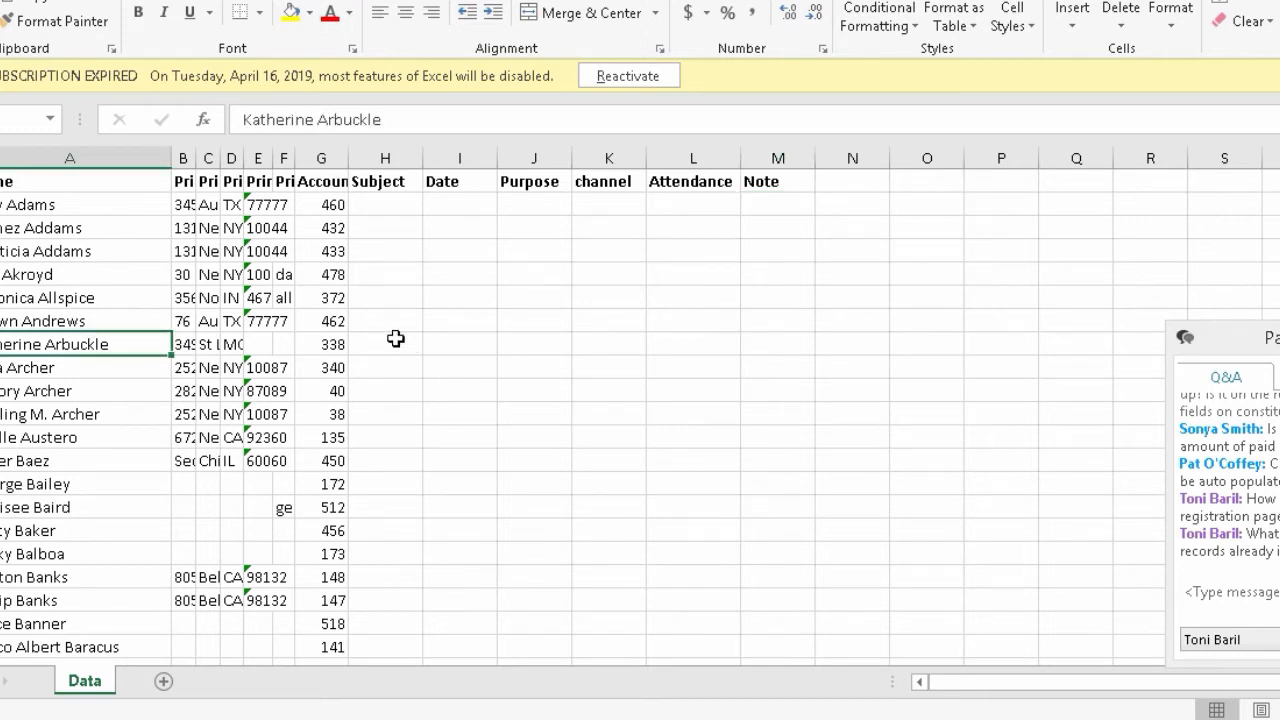
click(396, 339)
text(Monsters)
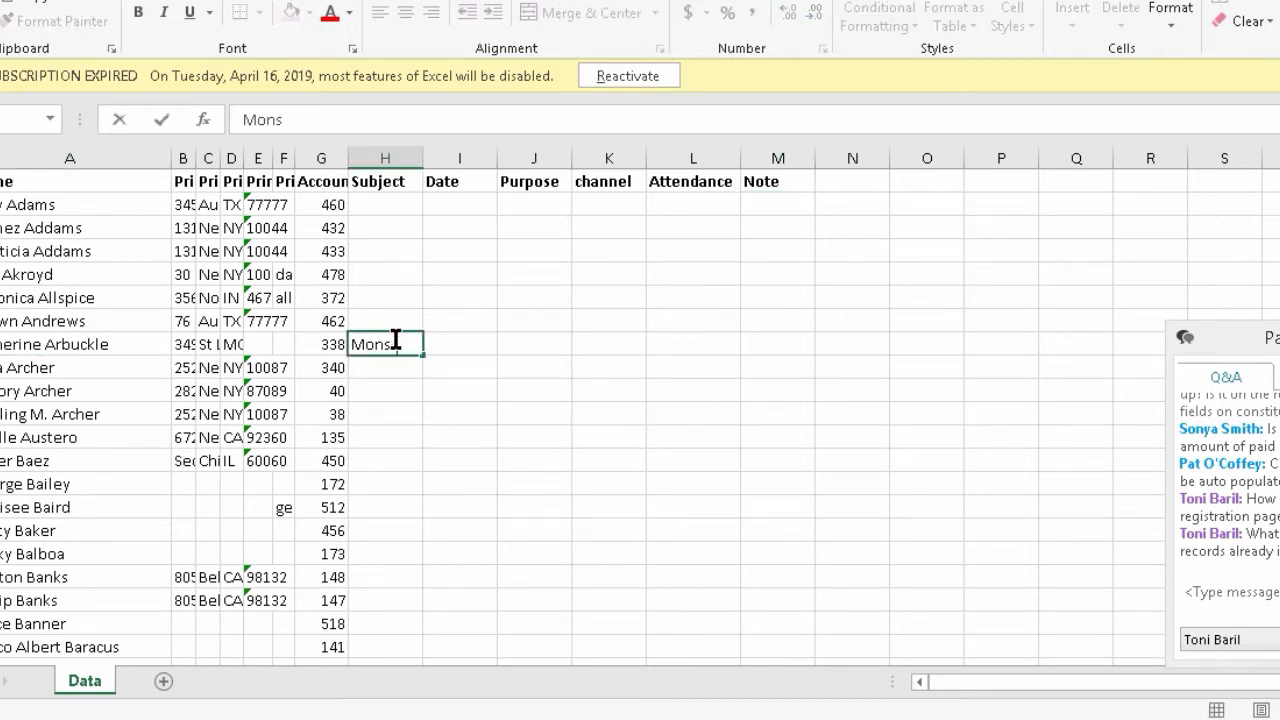
key(BackSpace)
key(BackSpace)
key(BackSpace)
key(BackSpace)
key(BackSpace)
key(BackSpace)
key(BackSpace)
key(BackSpace)
text(2019 B)
key(BackSpace)
text(Monster)
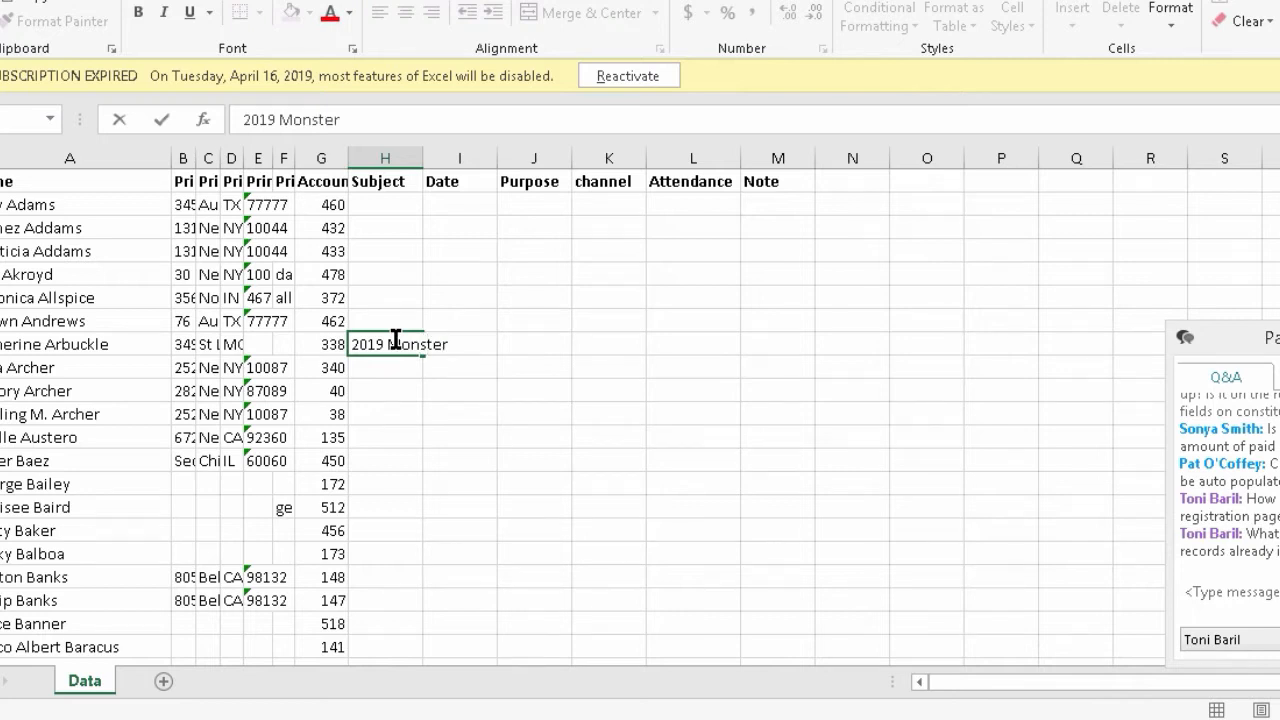
text(s BAll)
key(BackSpace)
key(BackSpace)
key(BackSpace)
text(all)
key(Return)
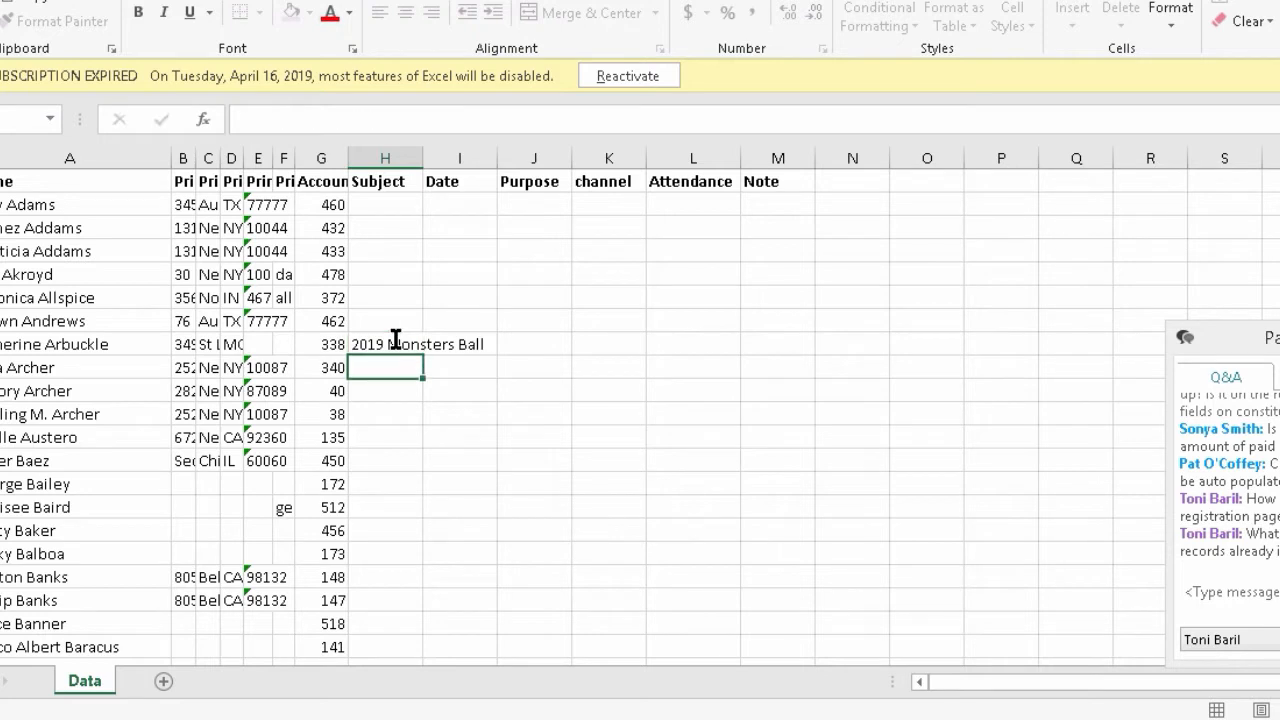
- Fill in date 4/29/2019, purpose Special event and channel In Person for that invitee
click(396, 340)
key(Tab)
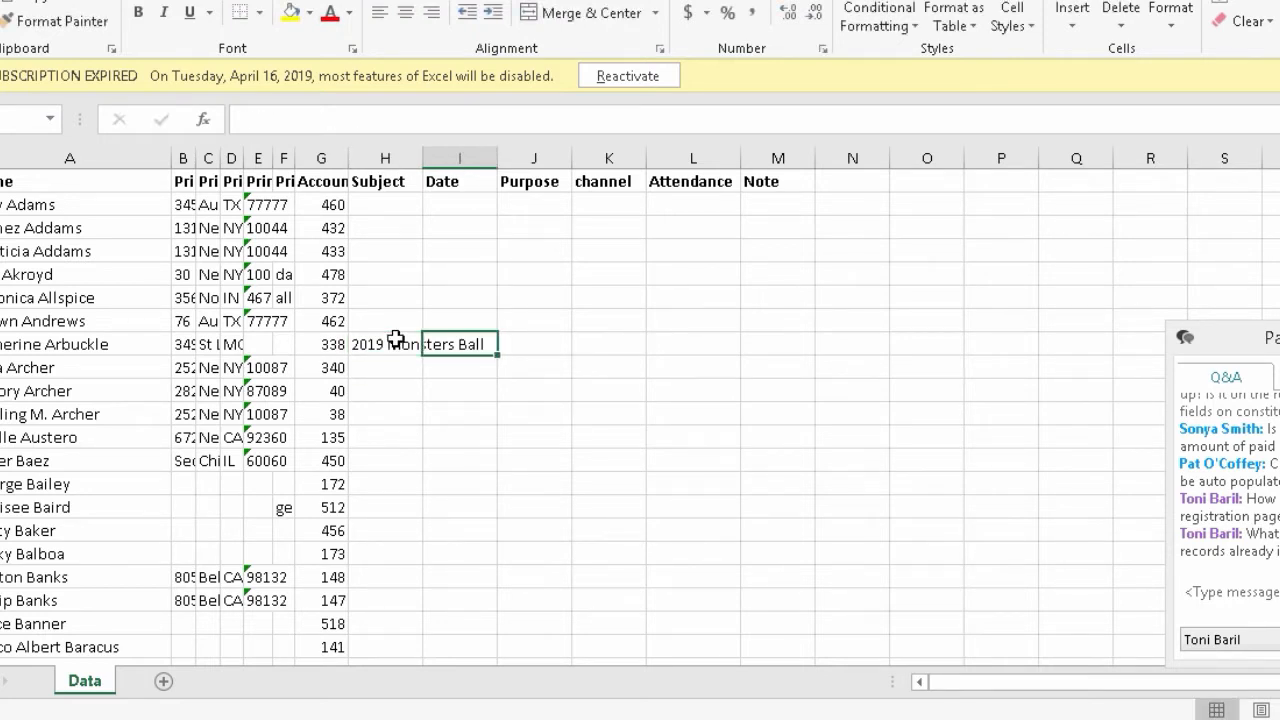
text(4/29/)
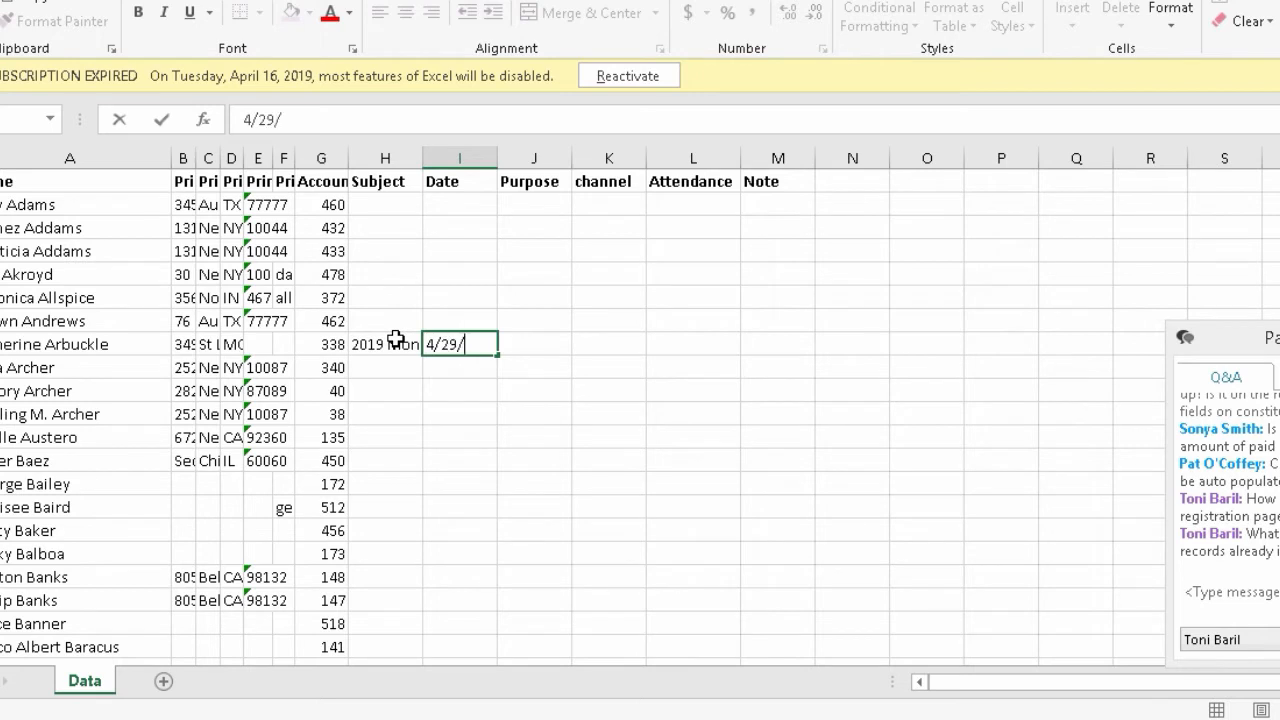
text(2019)
key(Tab)
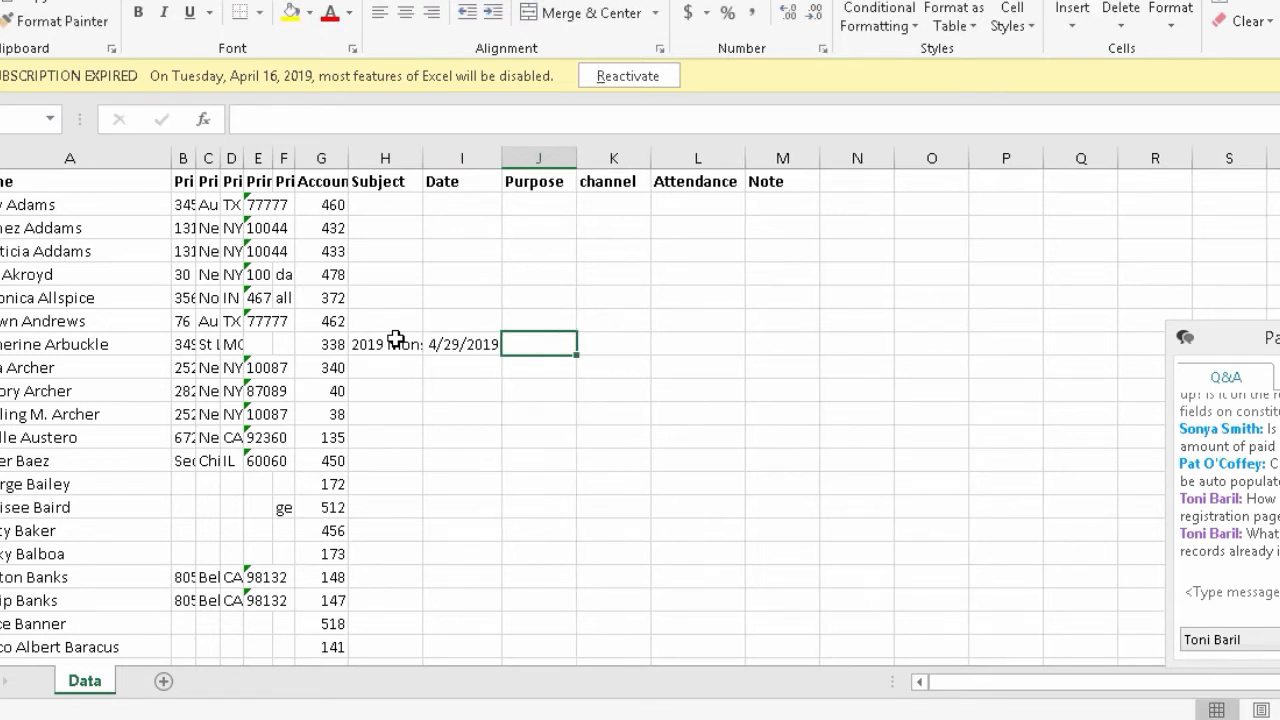
text(Special )
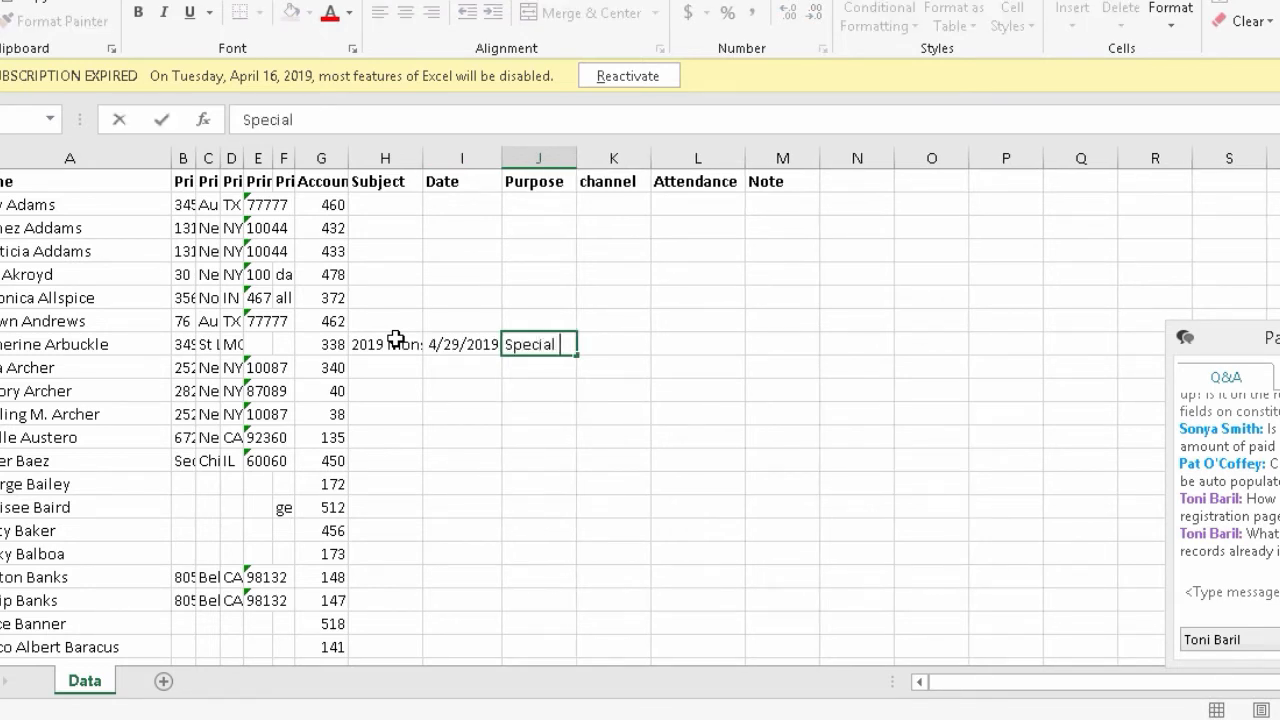
text(event)
key(Tab)
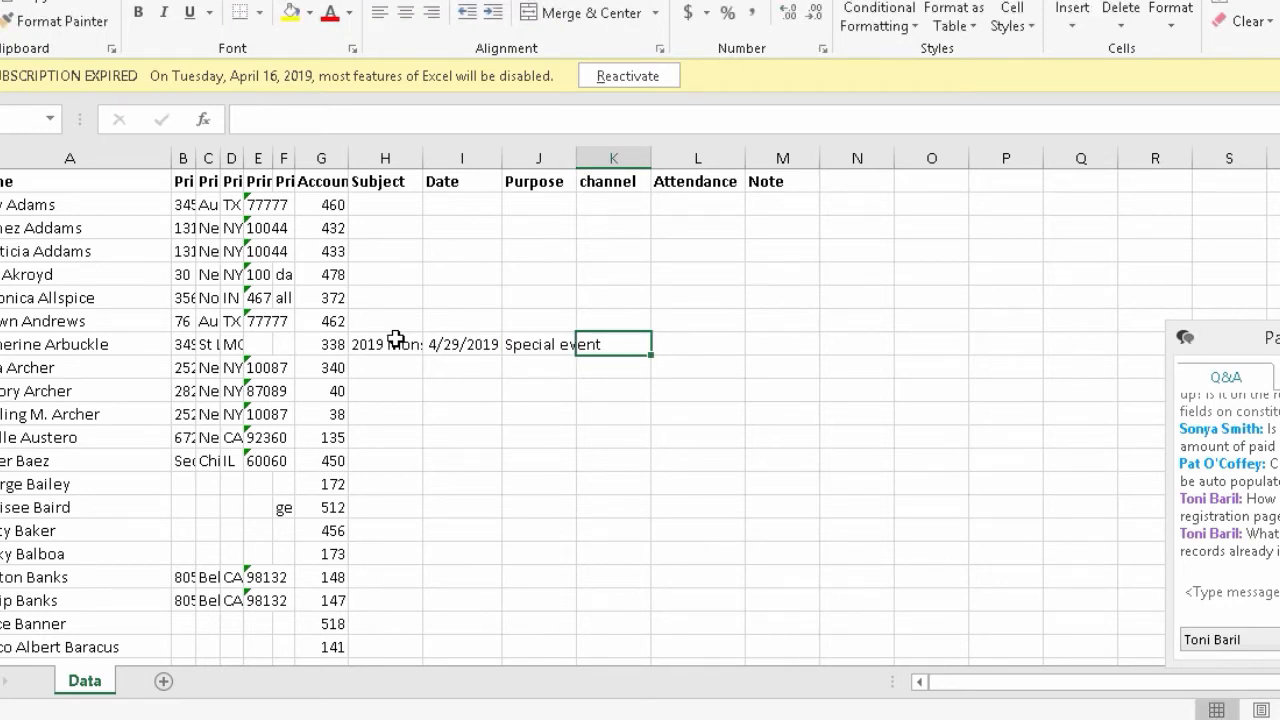
text(In Person)
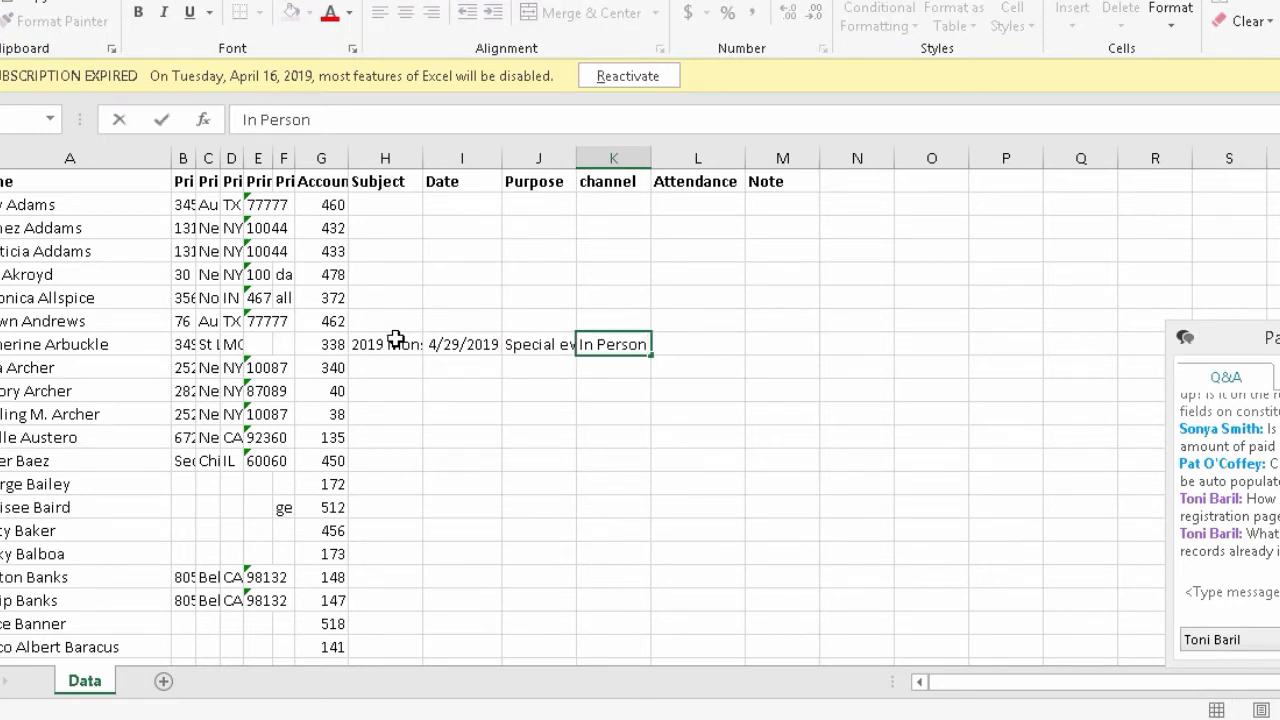
- Record the invitee's attendance as RSVP'd Yes
click(704, 346)
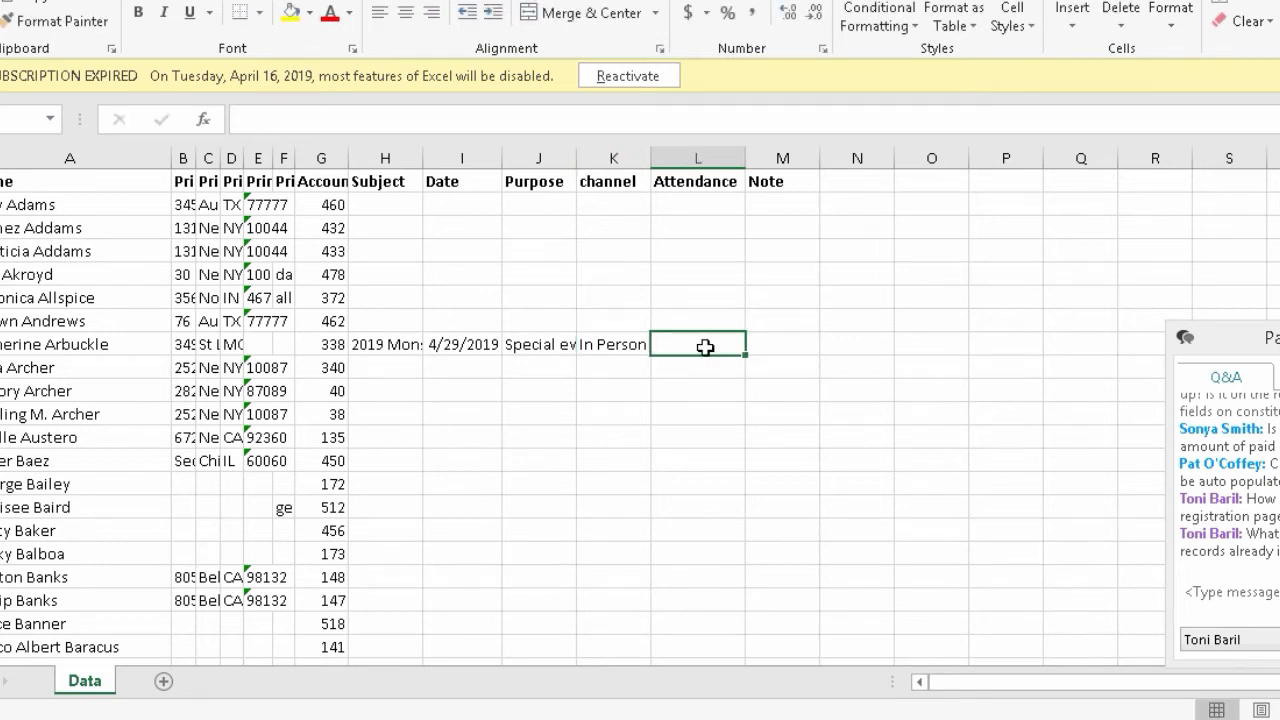
text(RS)
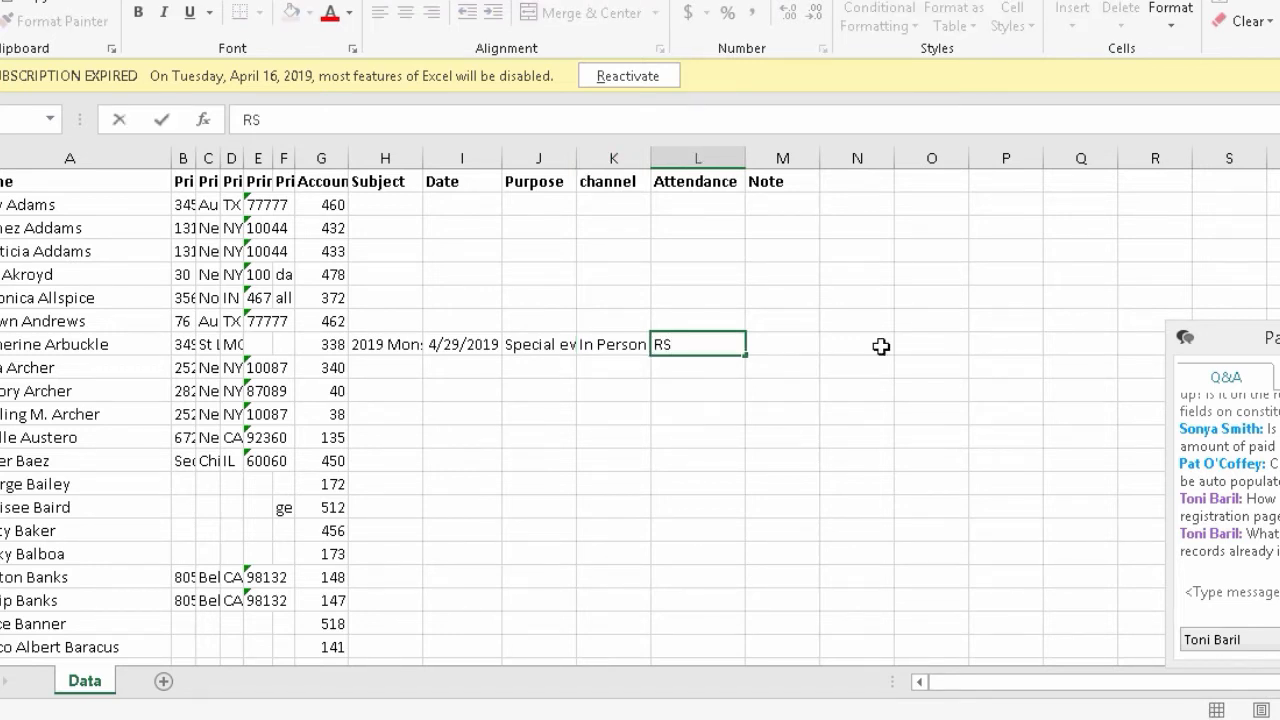
text(VP'd Yes)
click(815, 348)
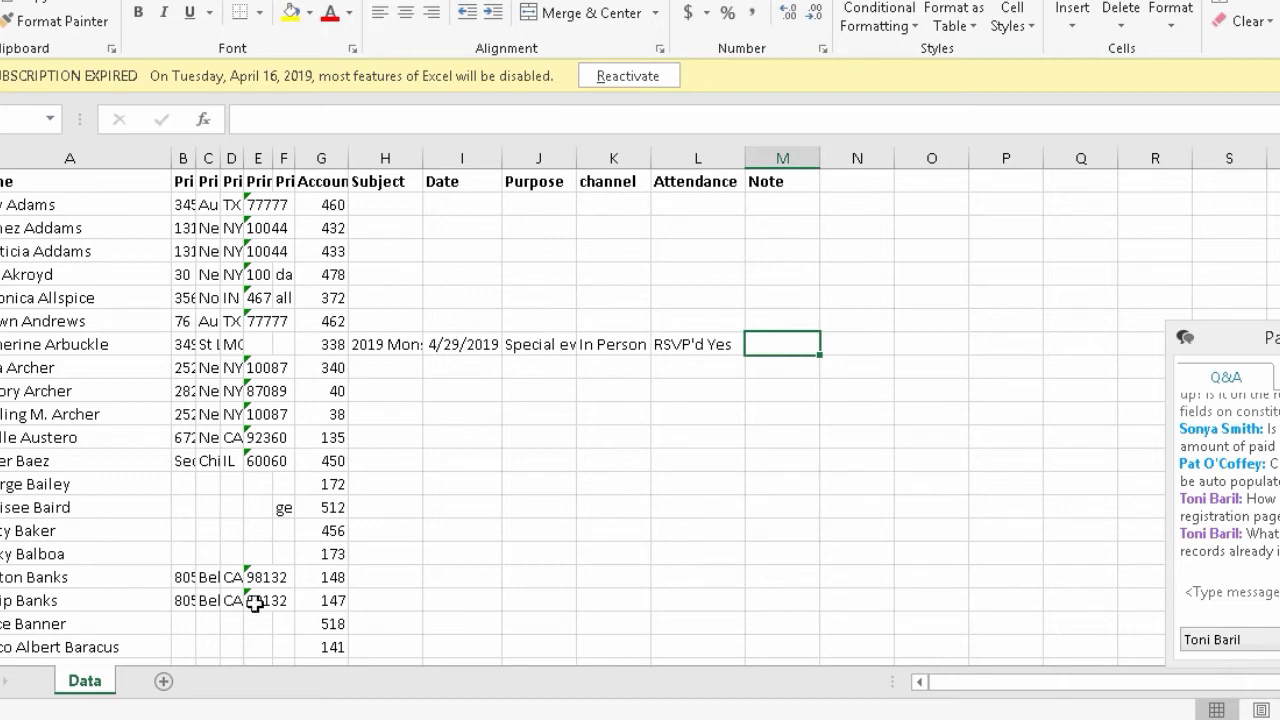
- Widen the Note column M to a width of 22
scroll(255, 603, down, 6)
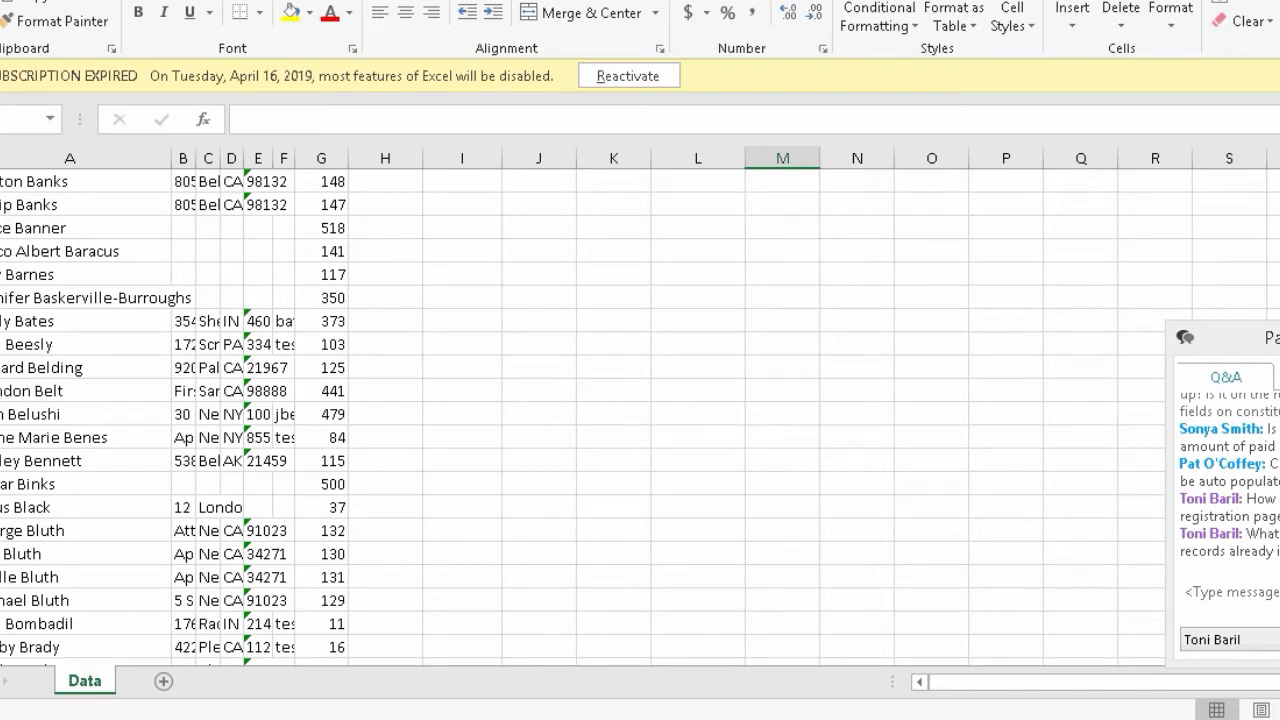
scroll(640, 416, up, 6)
key(super+c)
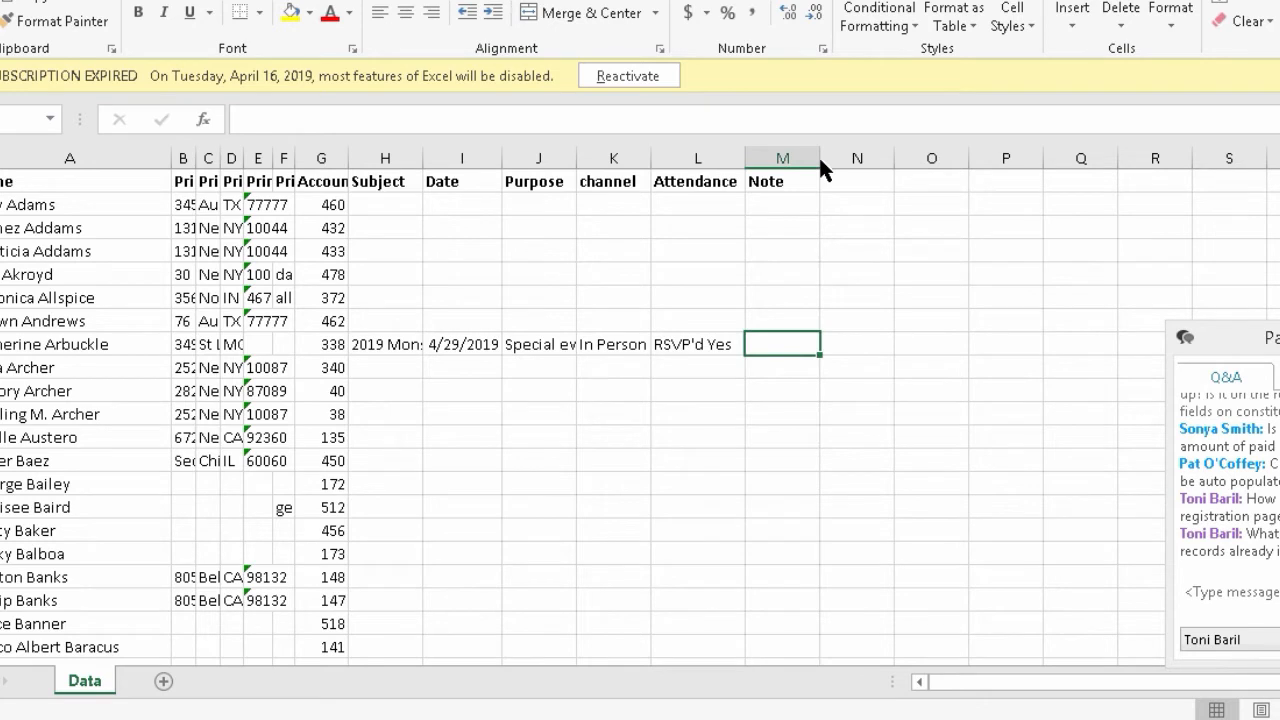
drag(820, 162, 1063, 147)
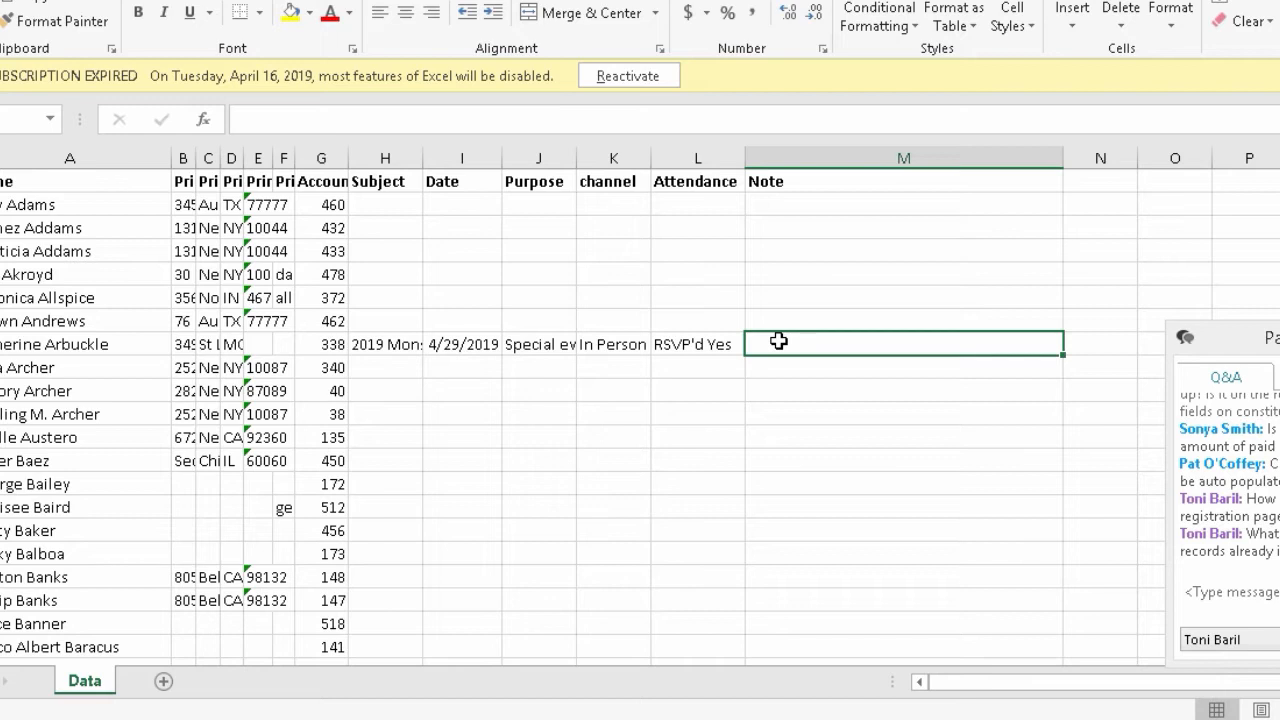
- Enter 'Daughter just graduated from Princeton' in the invitee's Note cell
text(Daught)
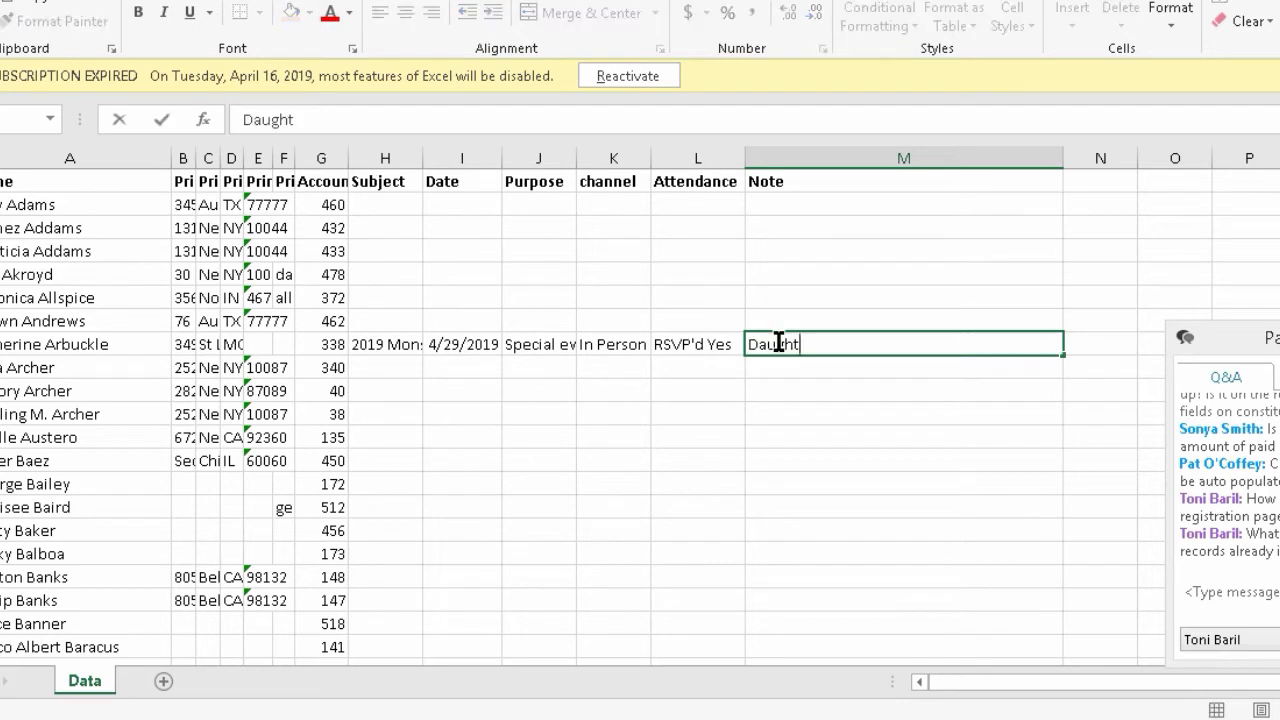
text(er just graduated from Pre)
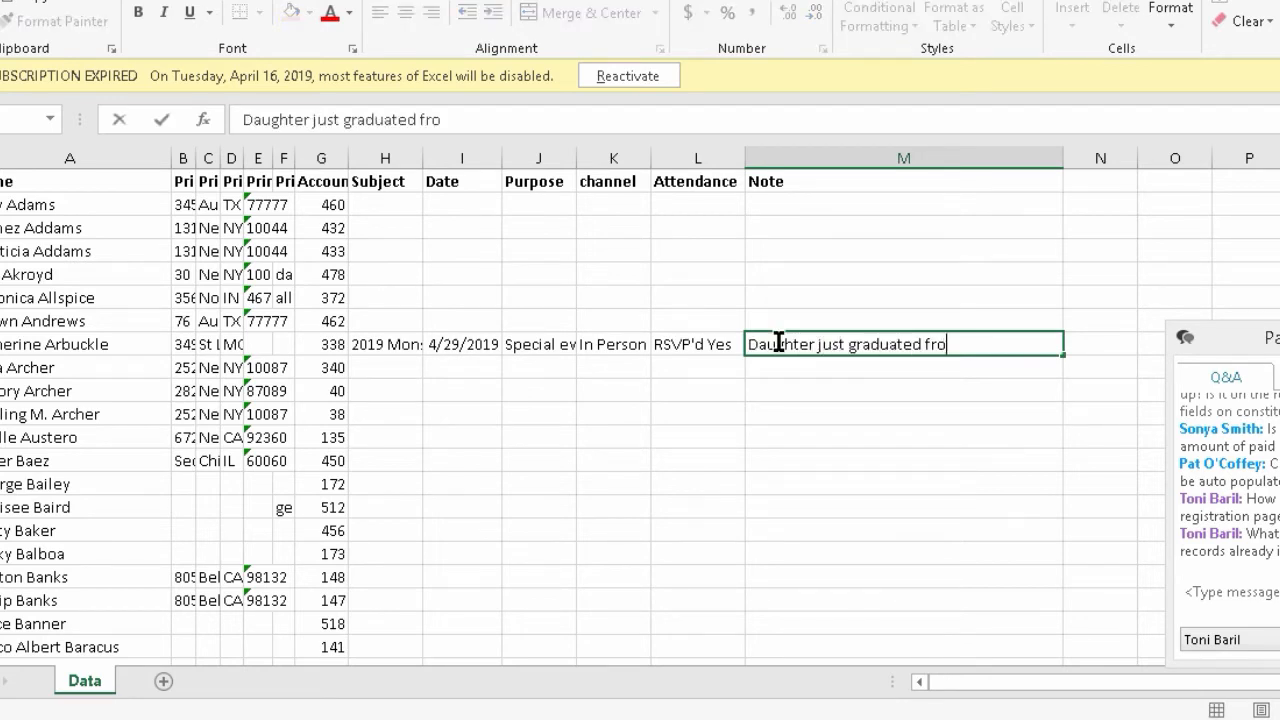
key(BackSpace)
text(inceton)
key(ctrl+Return)
key(Return)
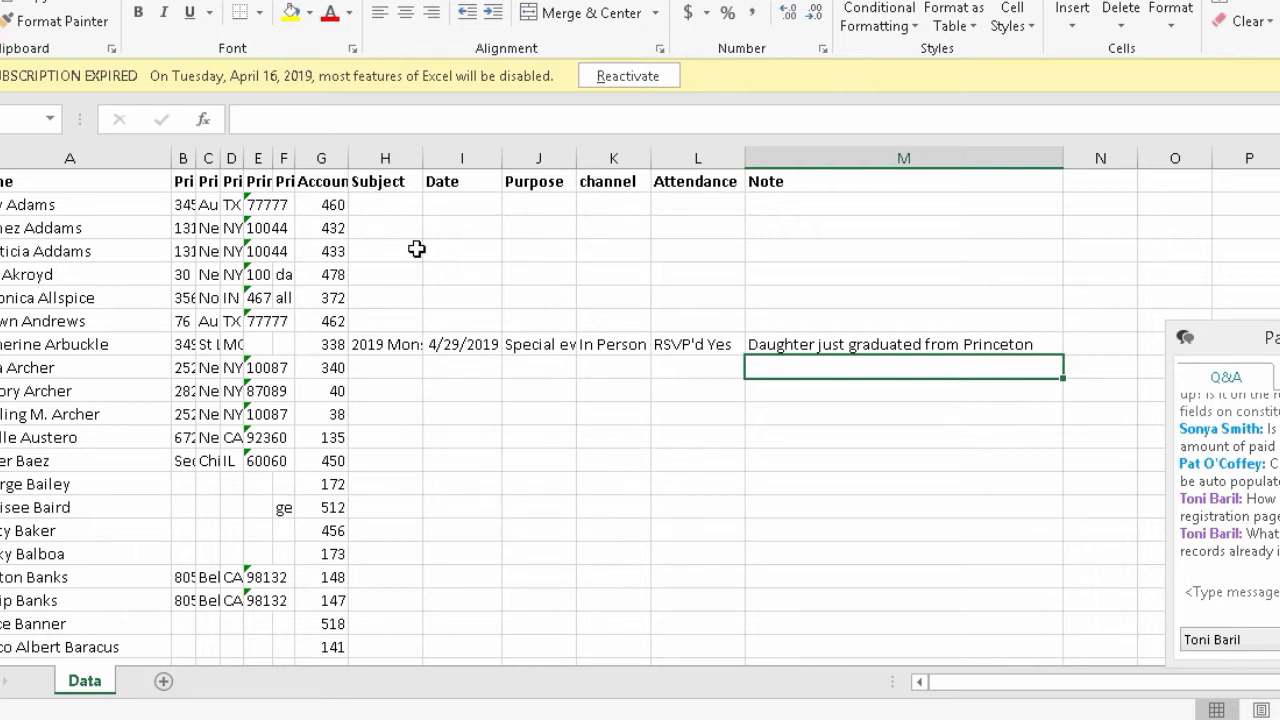
click(372, 248)
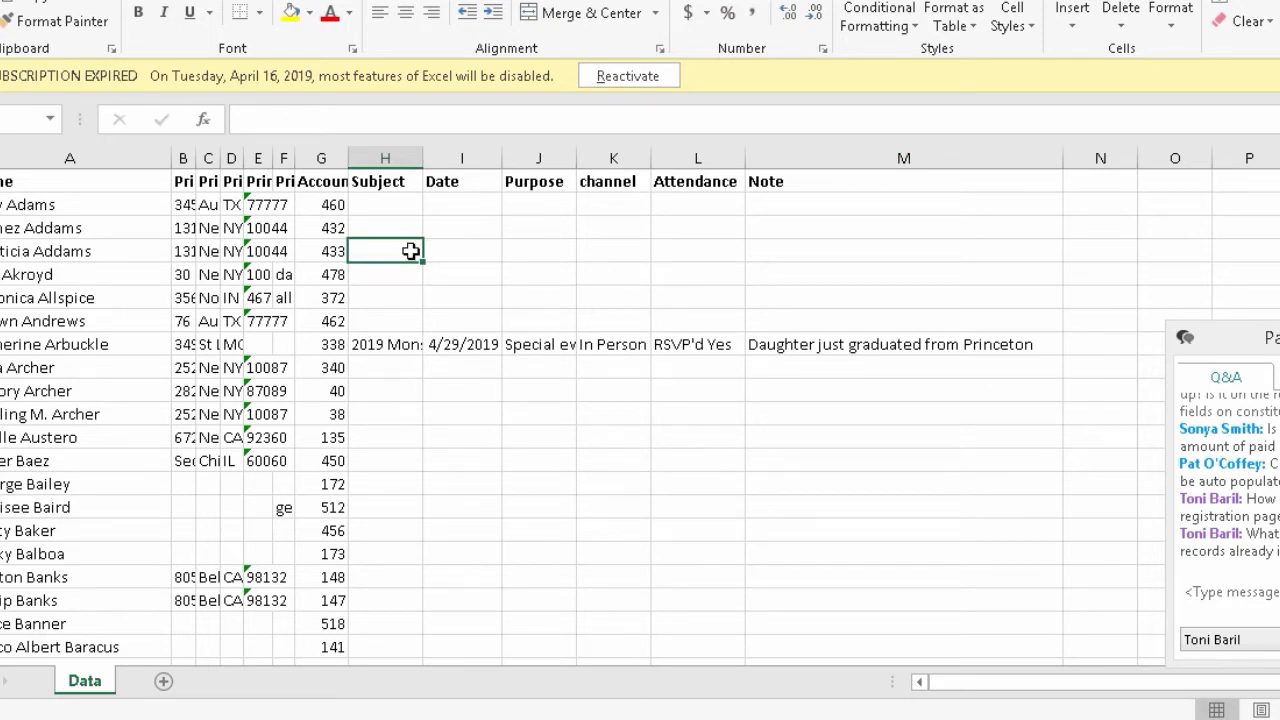
- Copy the subject, date, purpose and channel values into another invitee row and rows 16, 19 and 3
drag(371, 343, 631, 344)
key(ctrl+c)
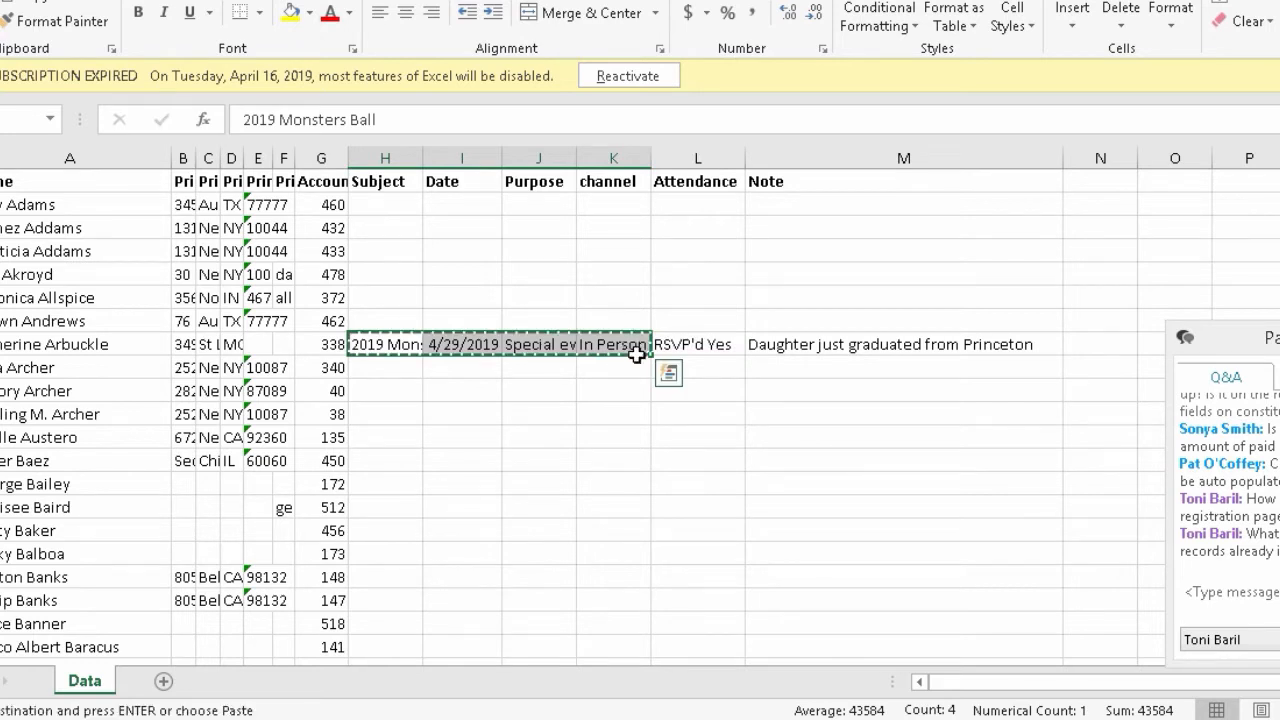
click(388, 455)
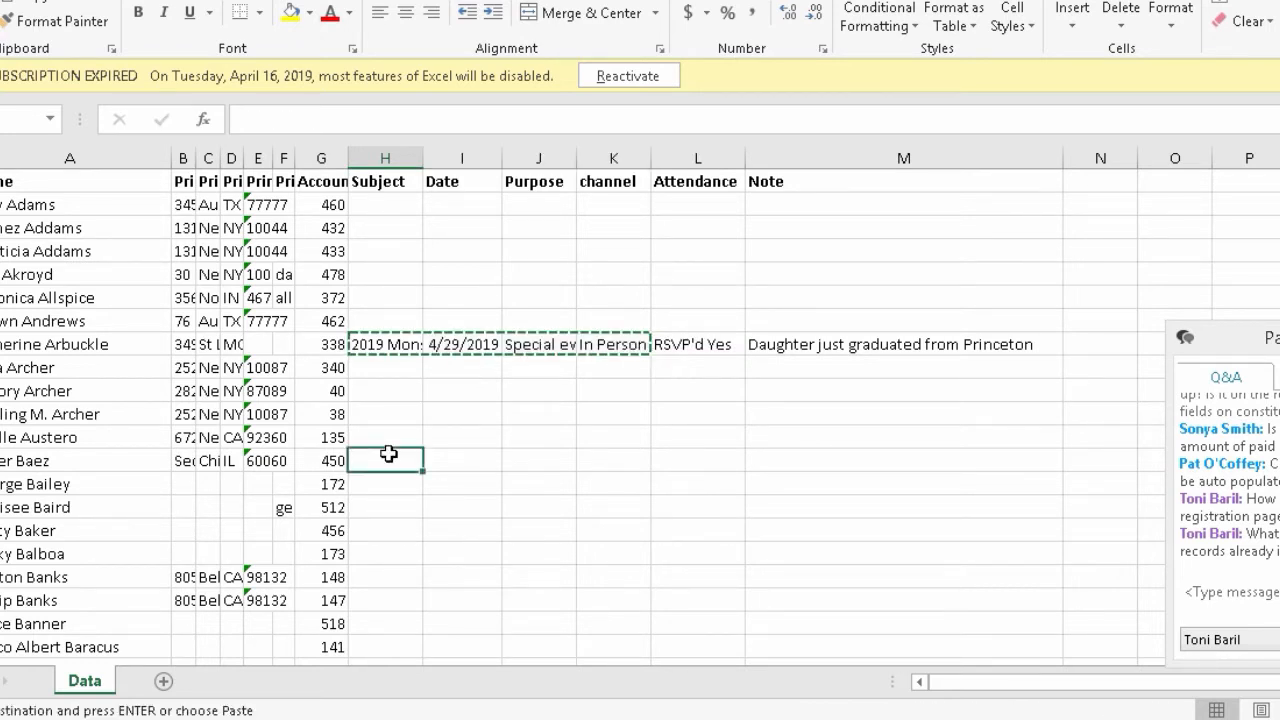
key(ctrl+v)
click(376, 554)
key(ctrl+v)
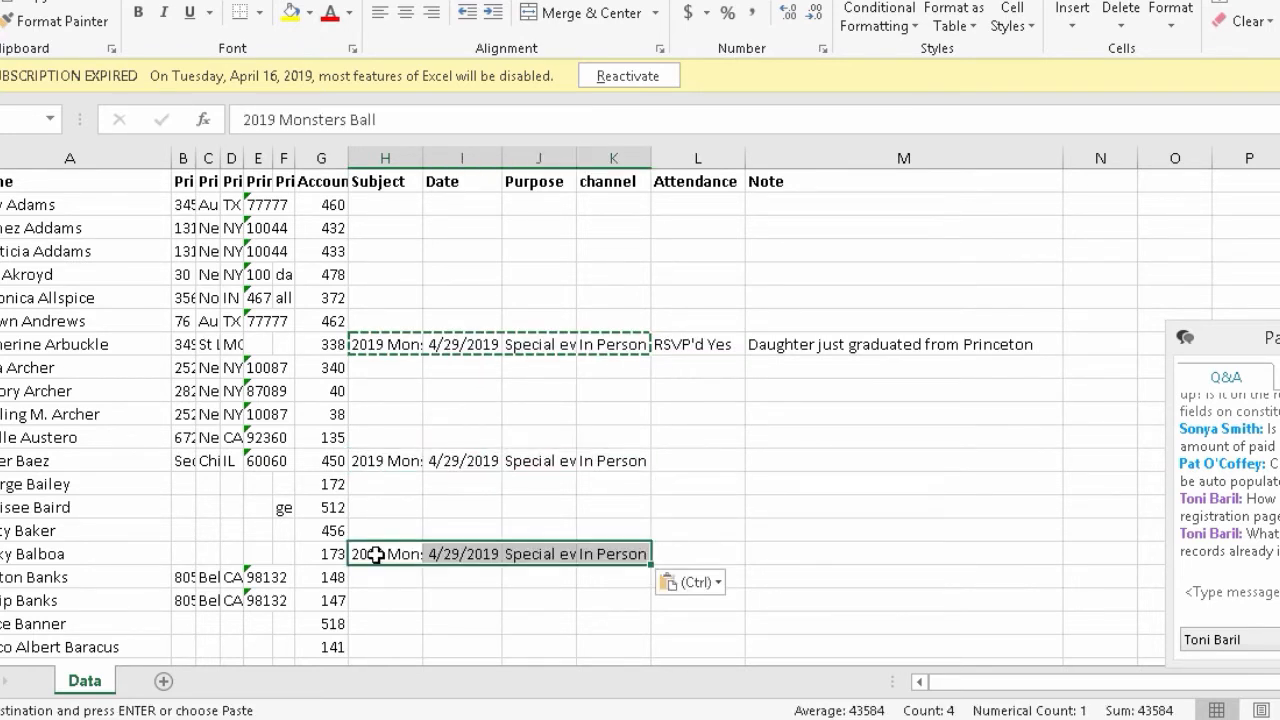
click(384, 627)
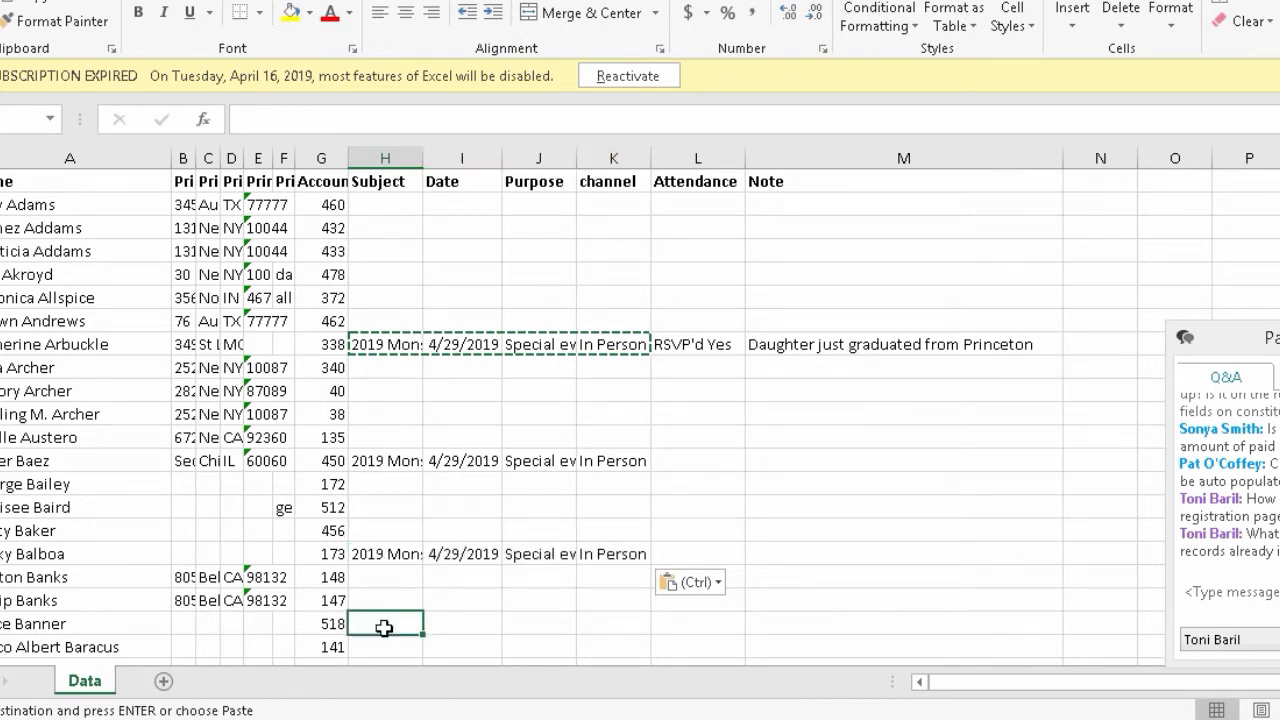
key(ctrl+v)
click(376, 230)
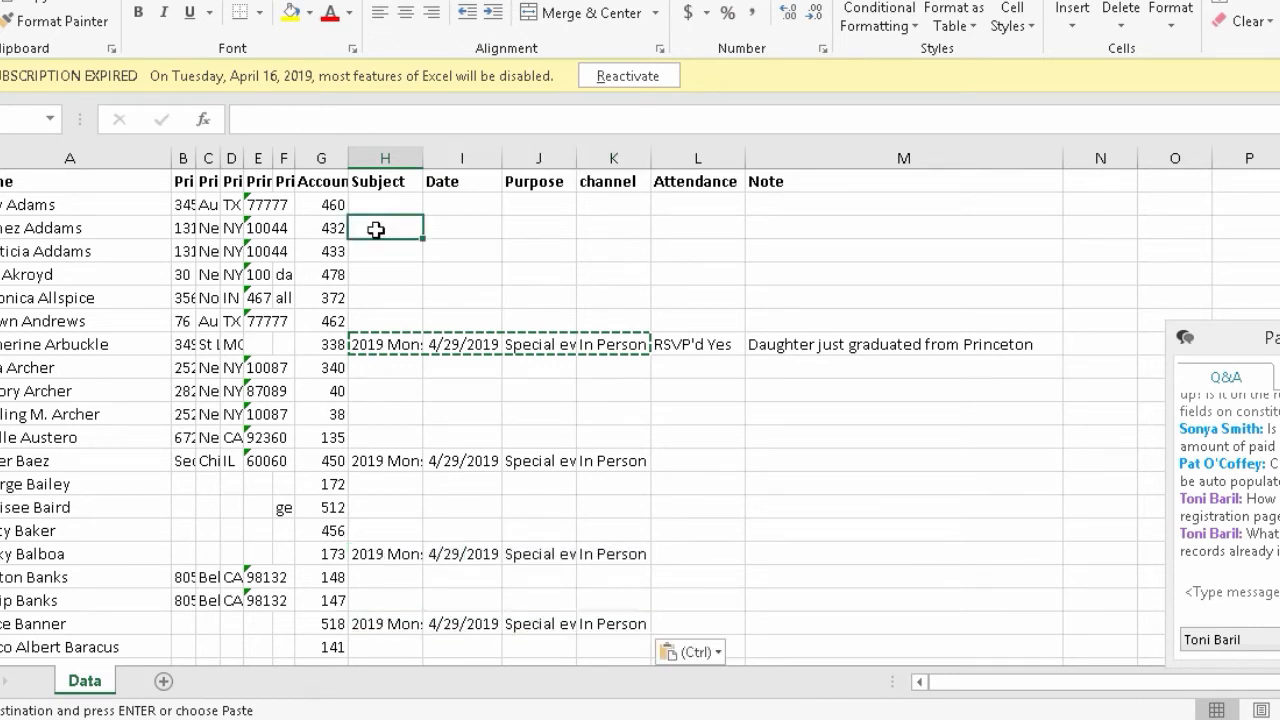
key(ctrl+v)
- Set attendance to Yes in two rows and No show in L12
click(768, 224)
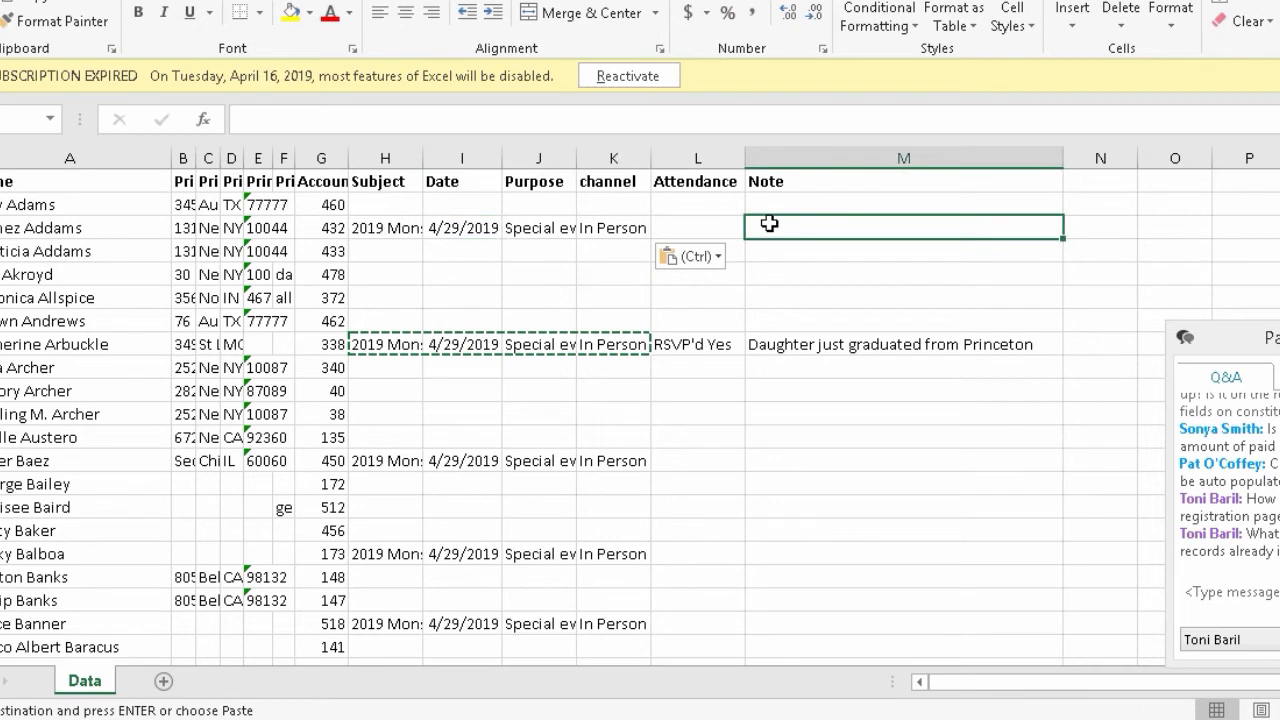
key(Left)
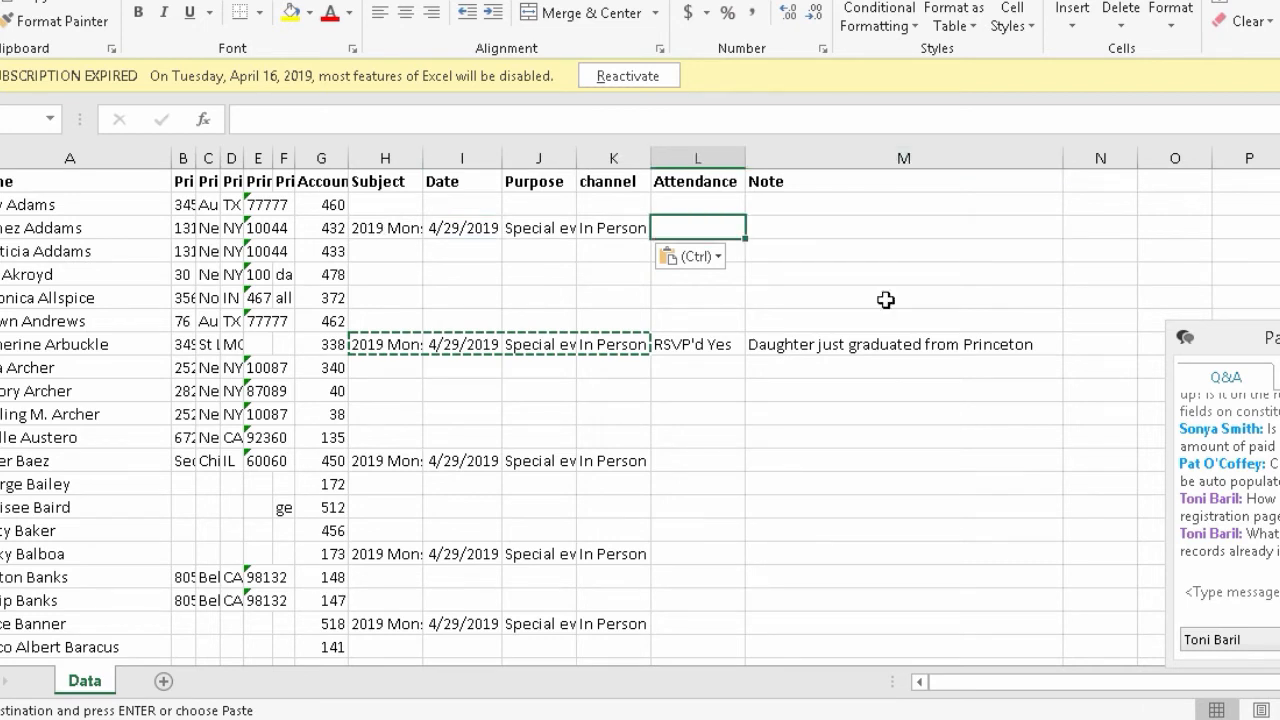
text(Yes)
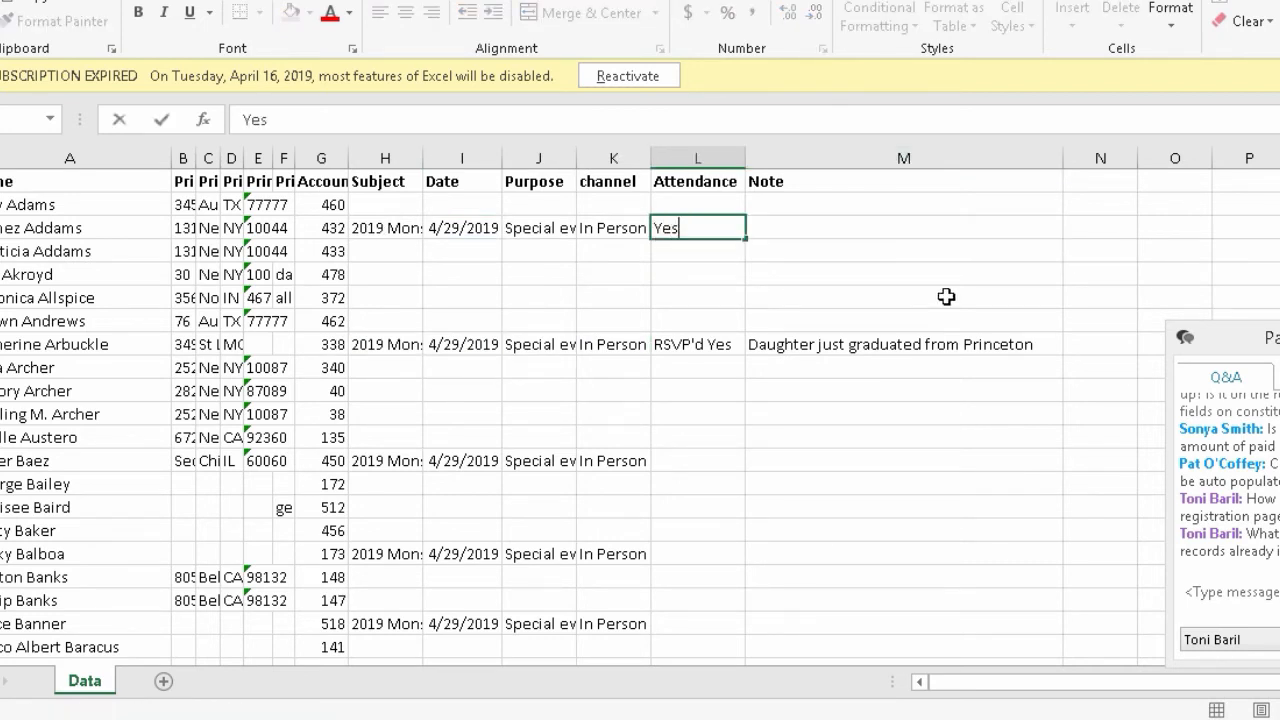
click(714, 346)
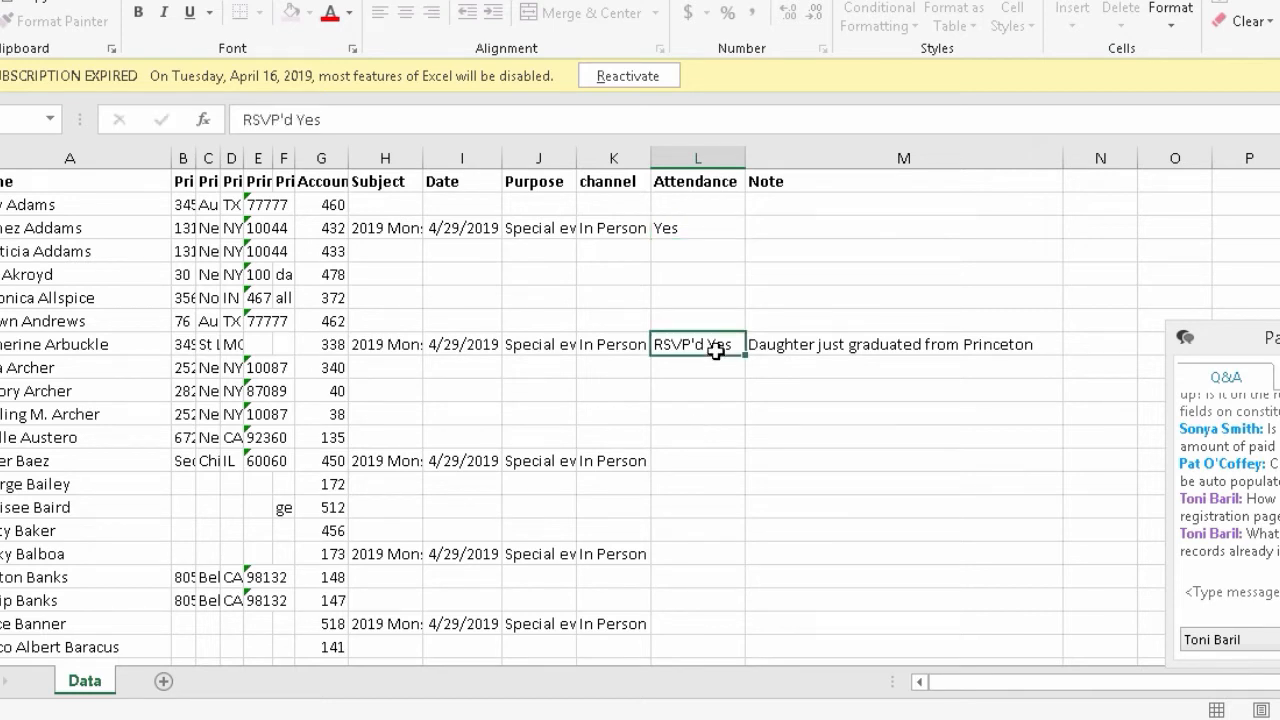
text(Yes)
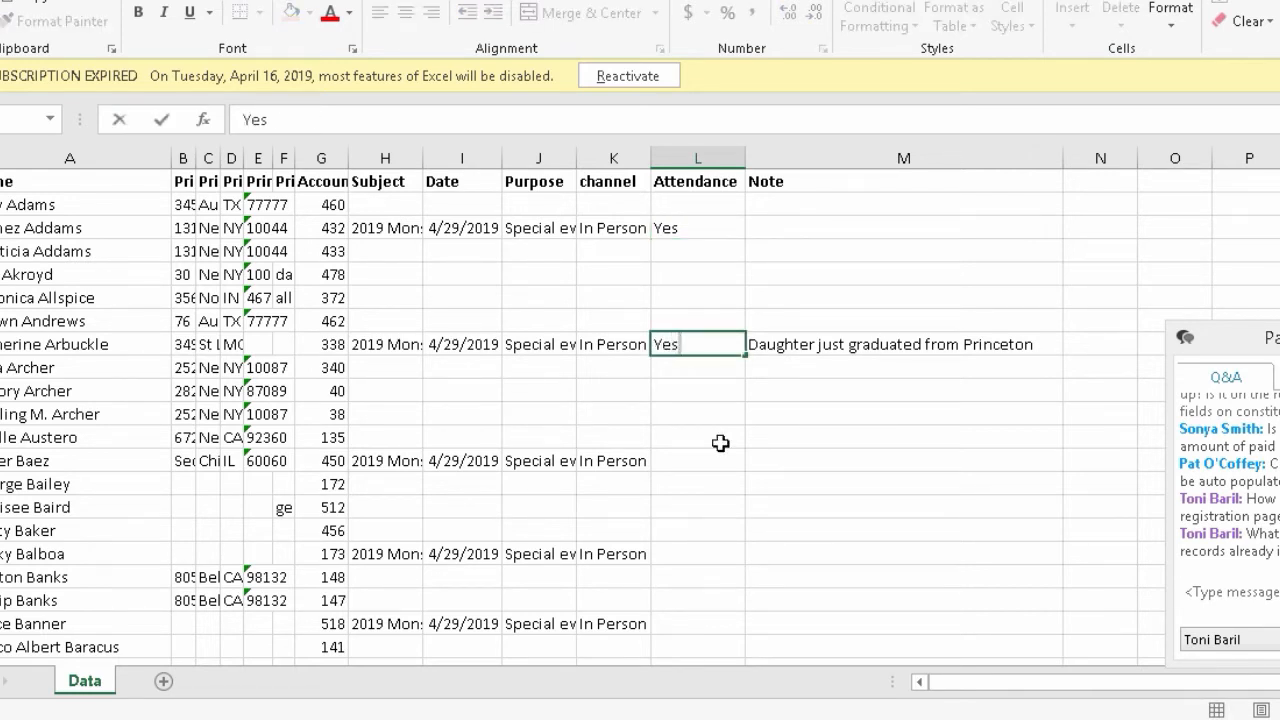
click(695, 461)
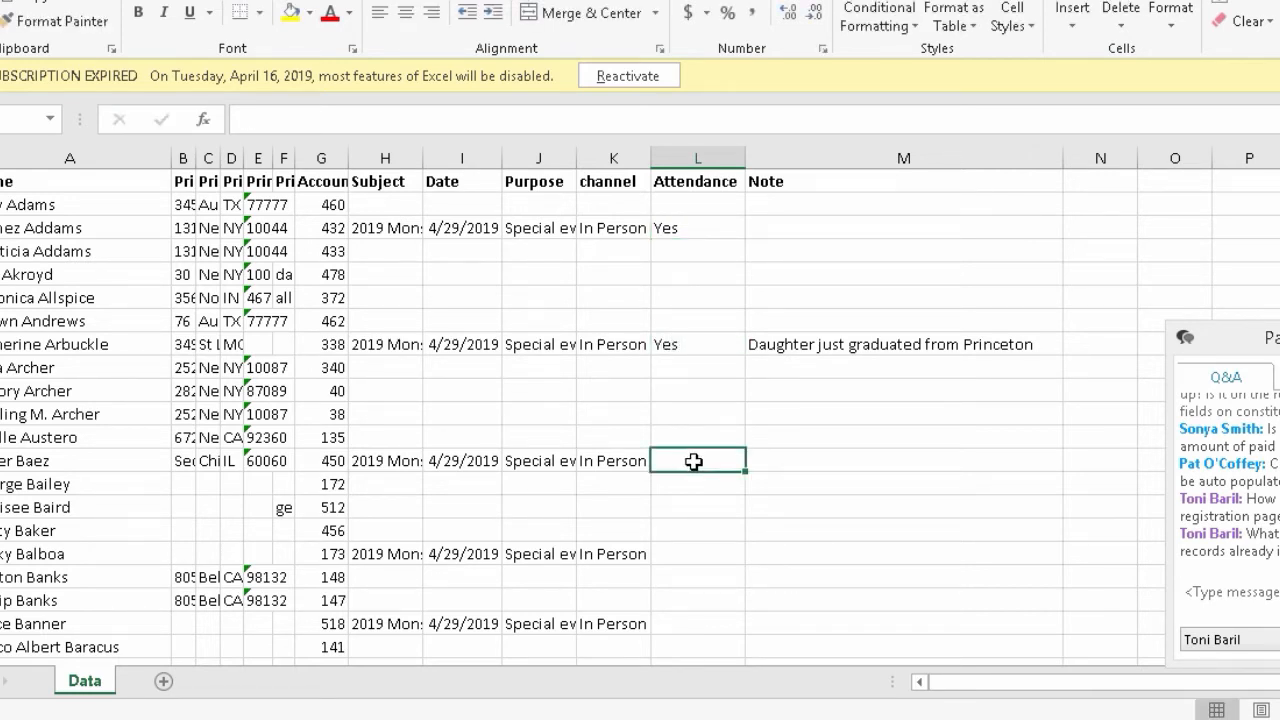
text(No show)
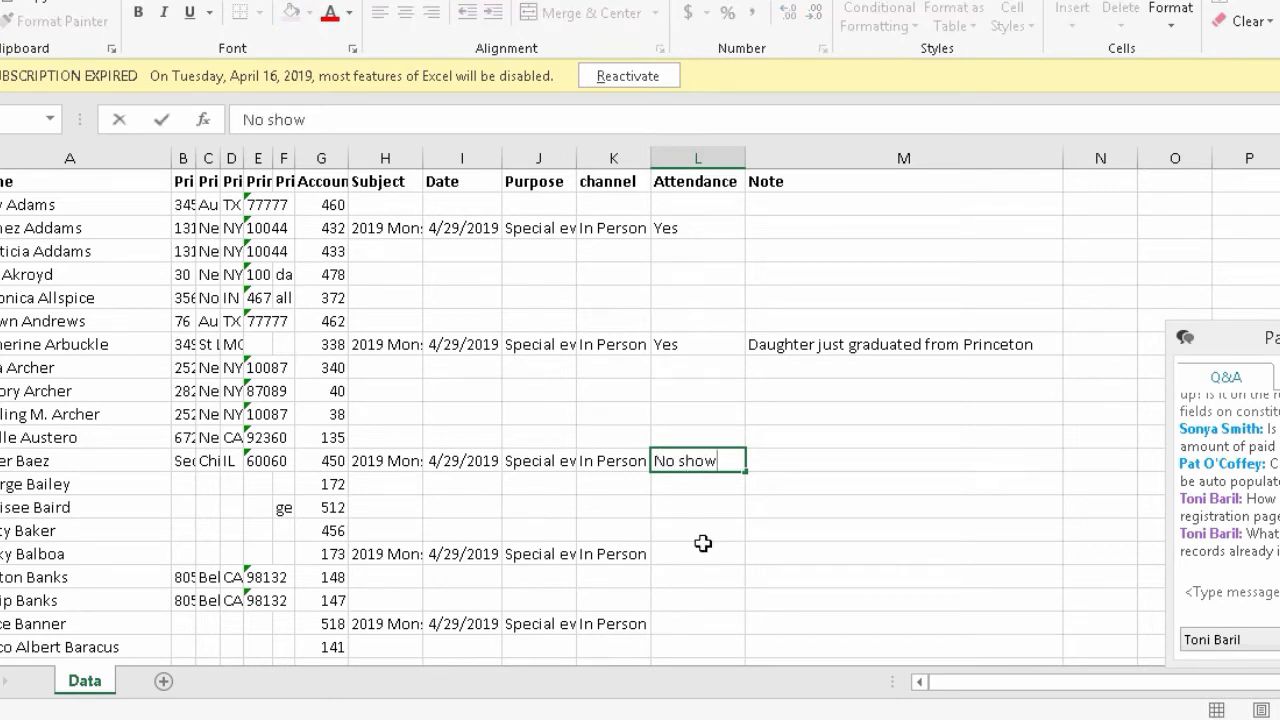
click(698, 577)
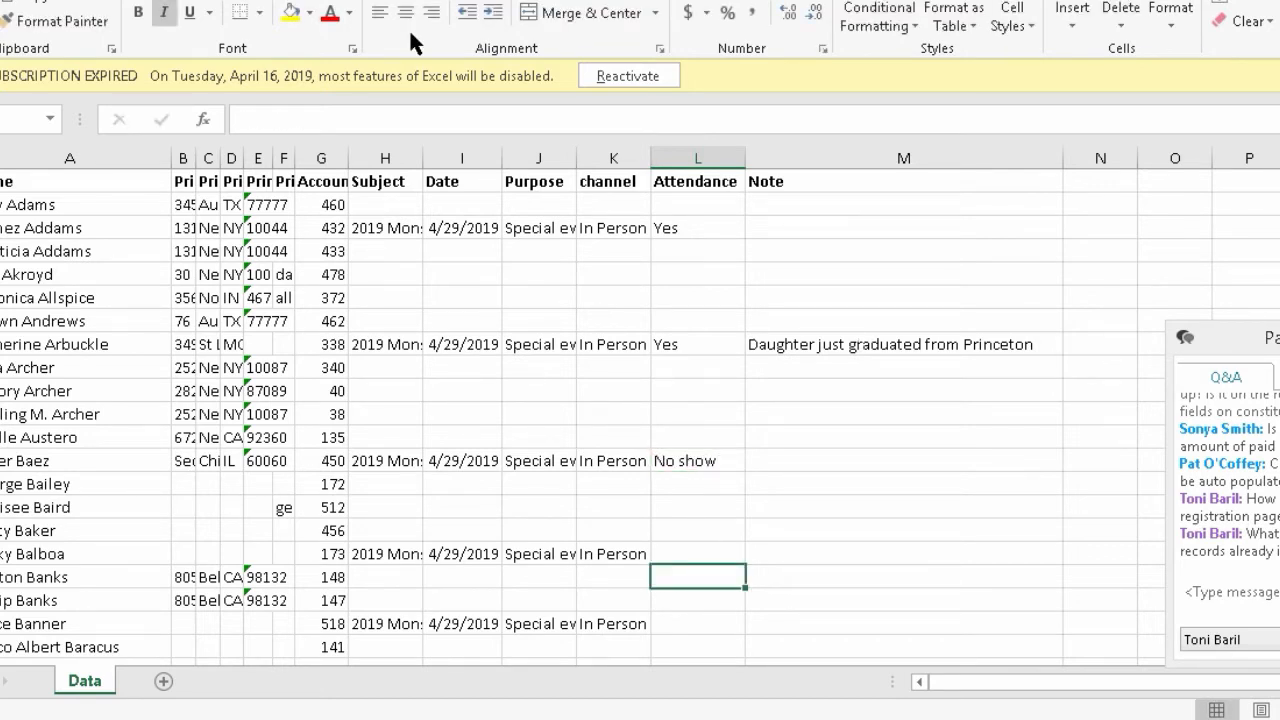
- Save '2019 Monster Ball Invite List' to the Desktop as CSV (Comma delimited) (*.csv)
key(alt+f)
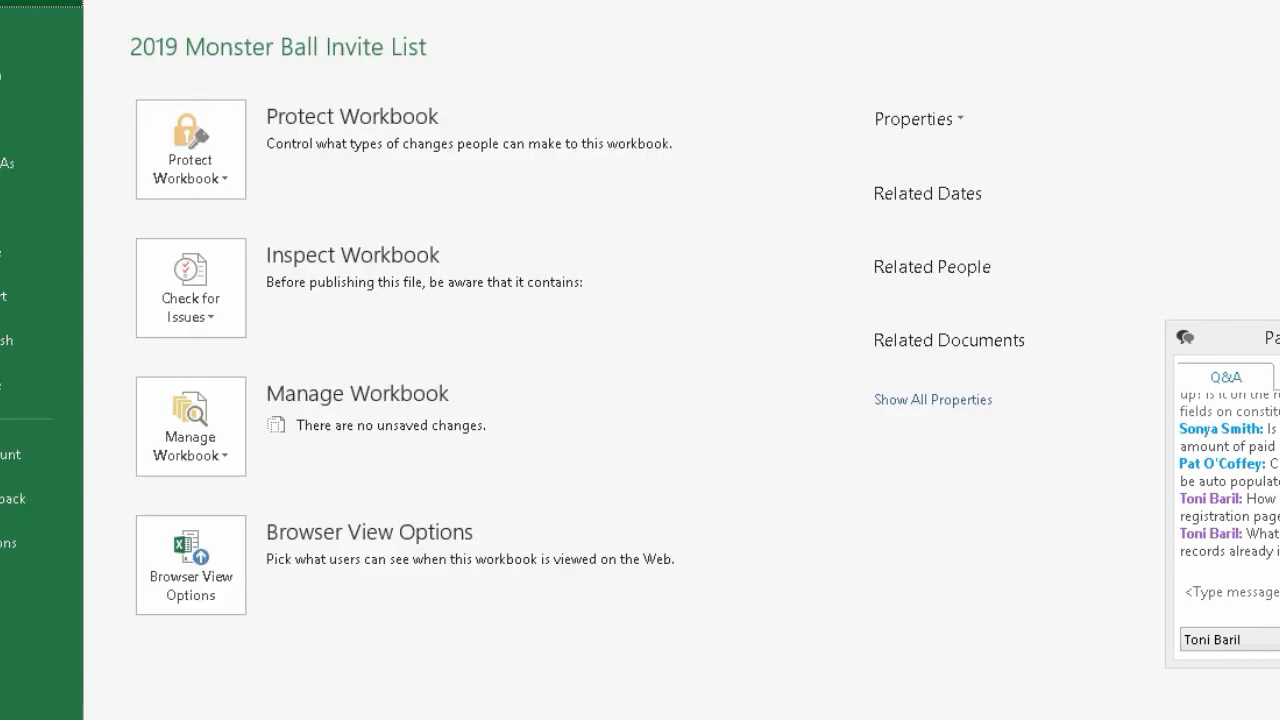
click(8, 163)
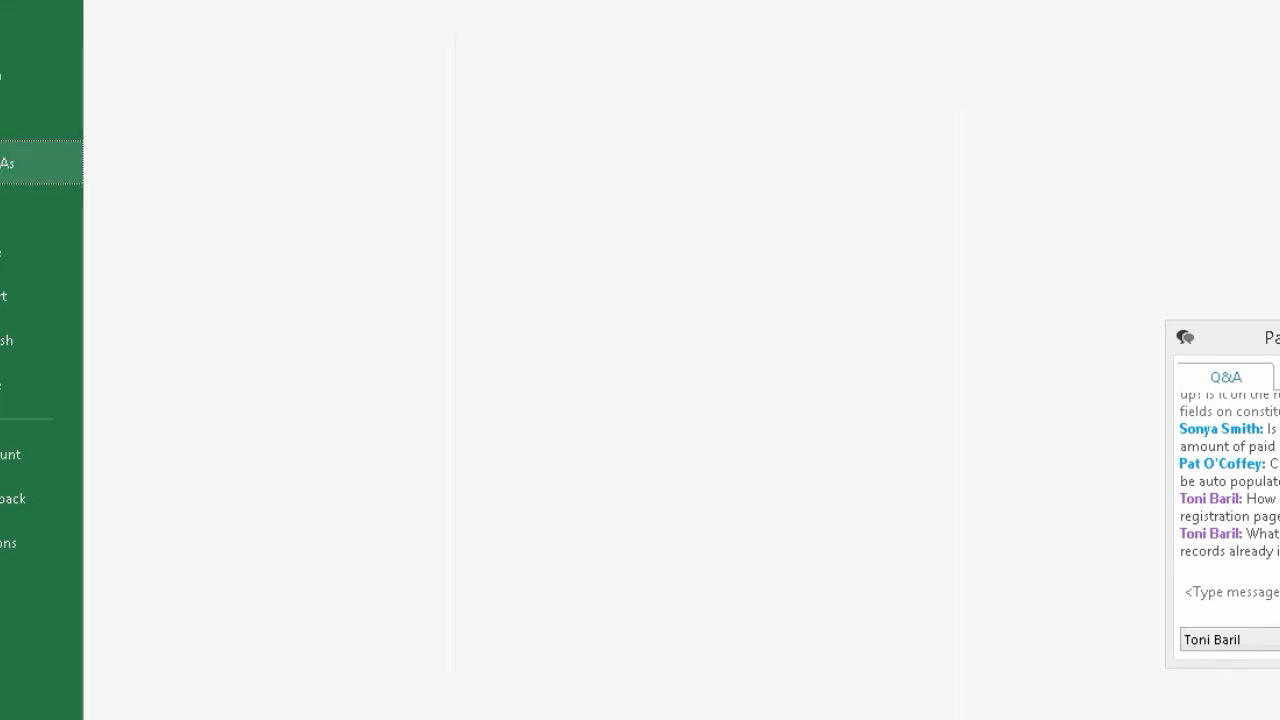
click(874, 117)
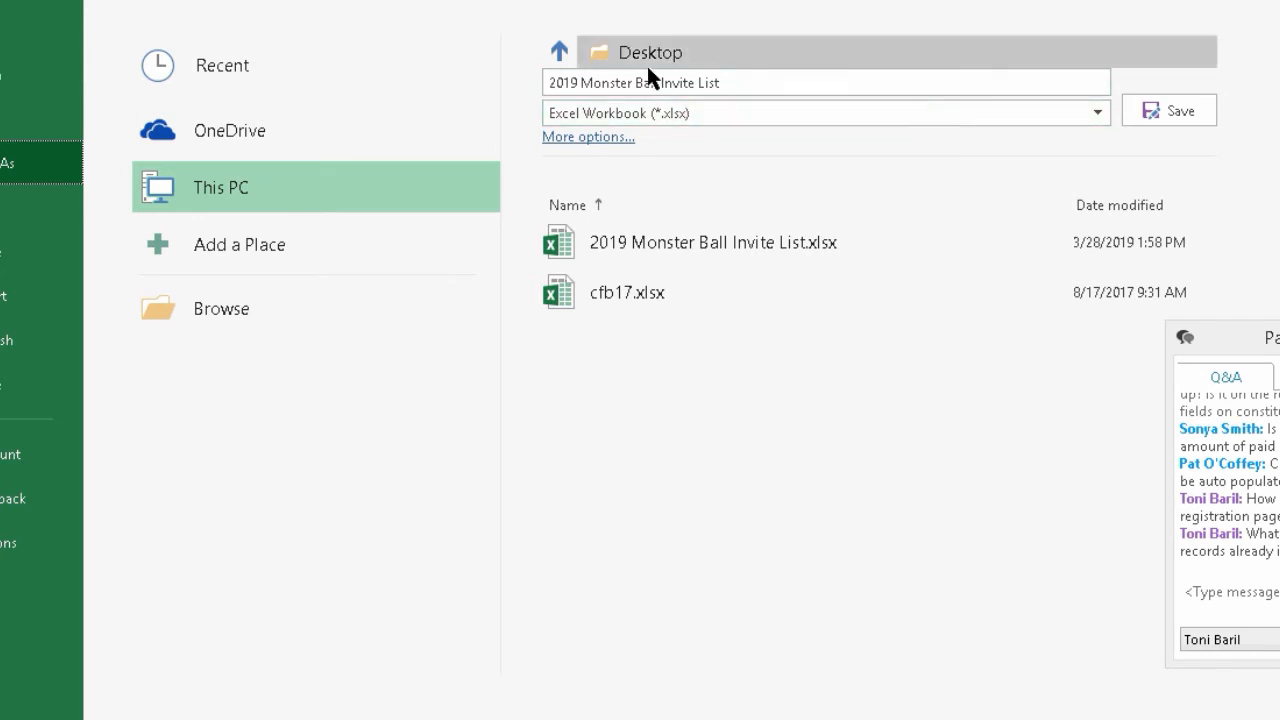
click(1097, 113)
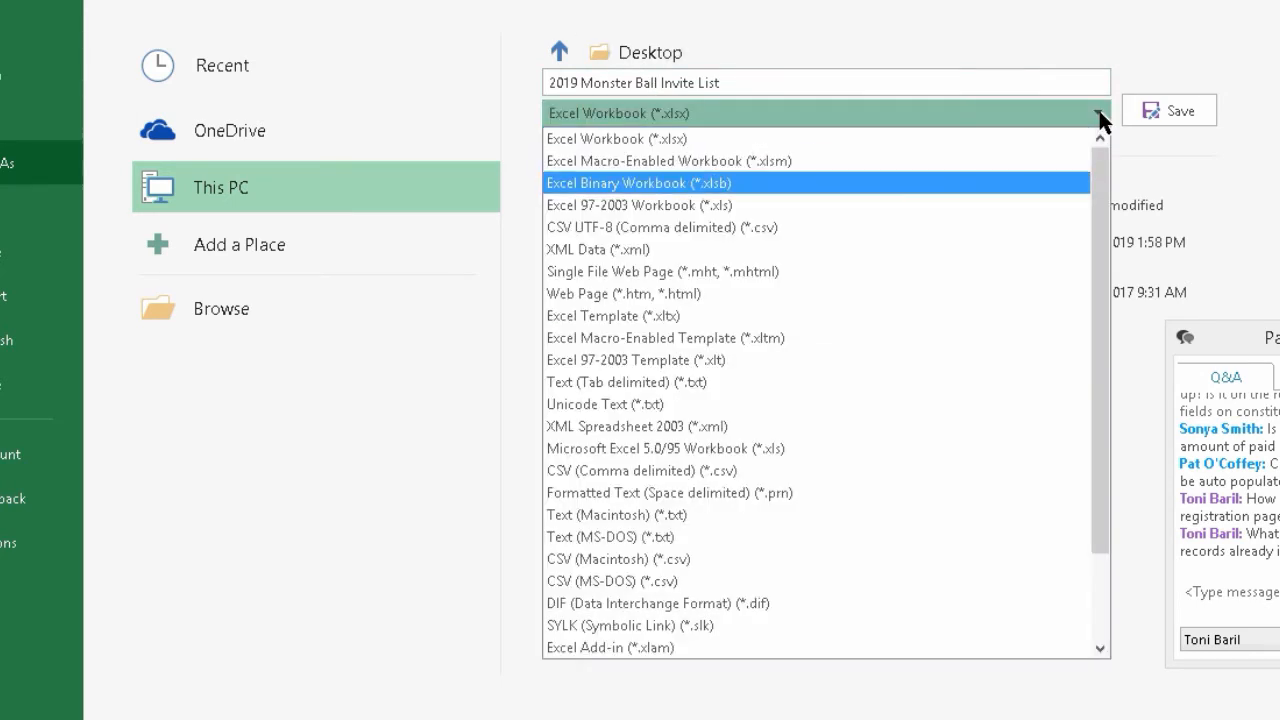
click(618, 469)
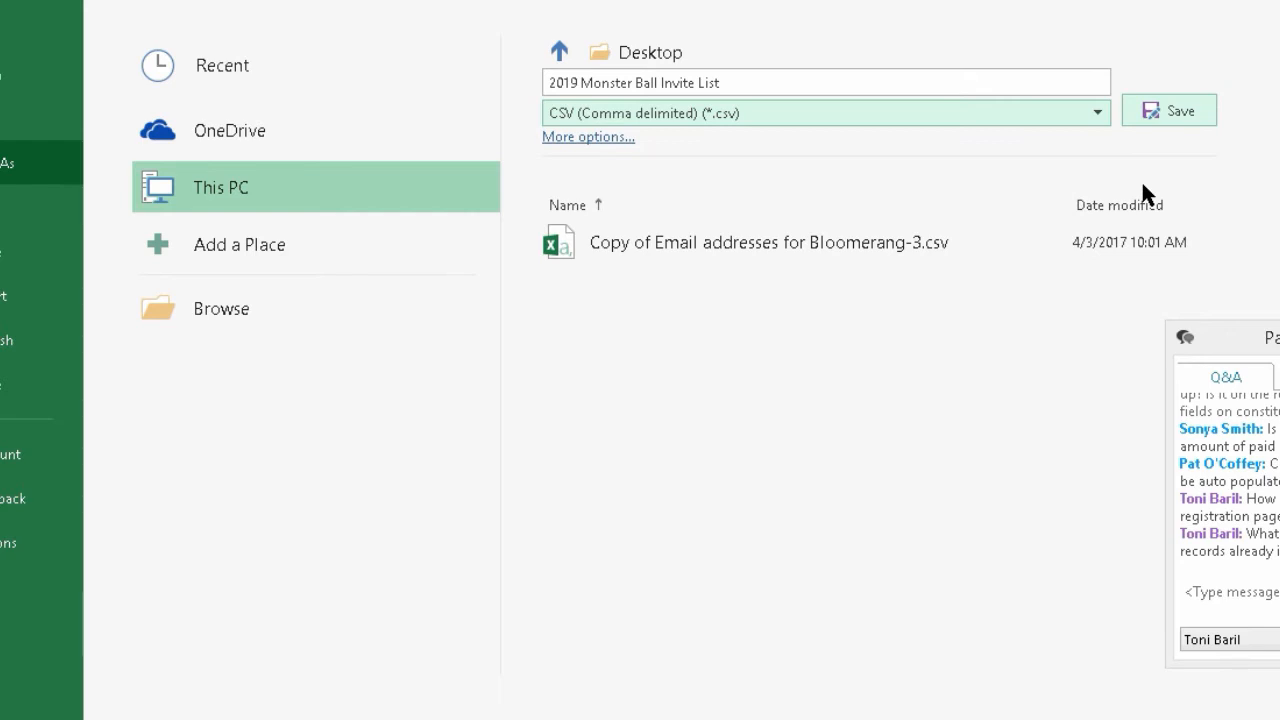
click(1161, 111)
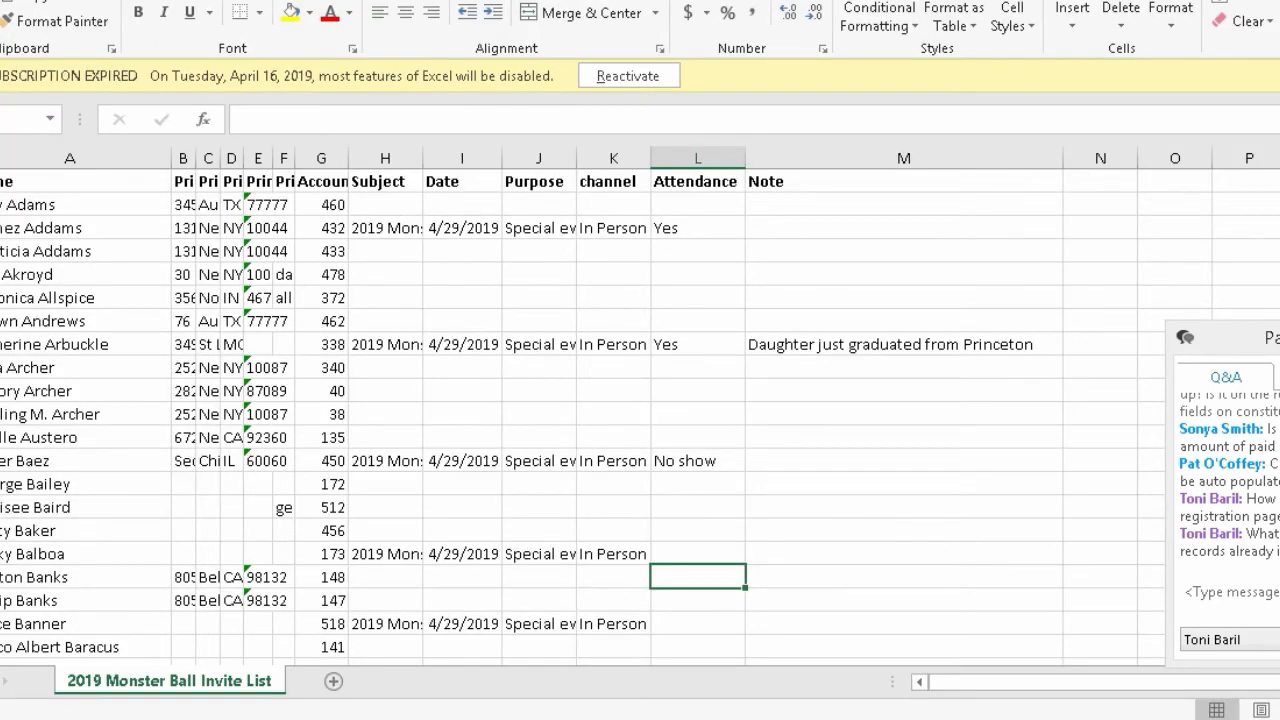
- Close the CSV workbook and go to Bloomerang's Imports page in the browser
key(alt+F4)
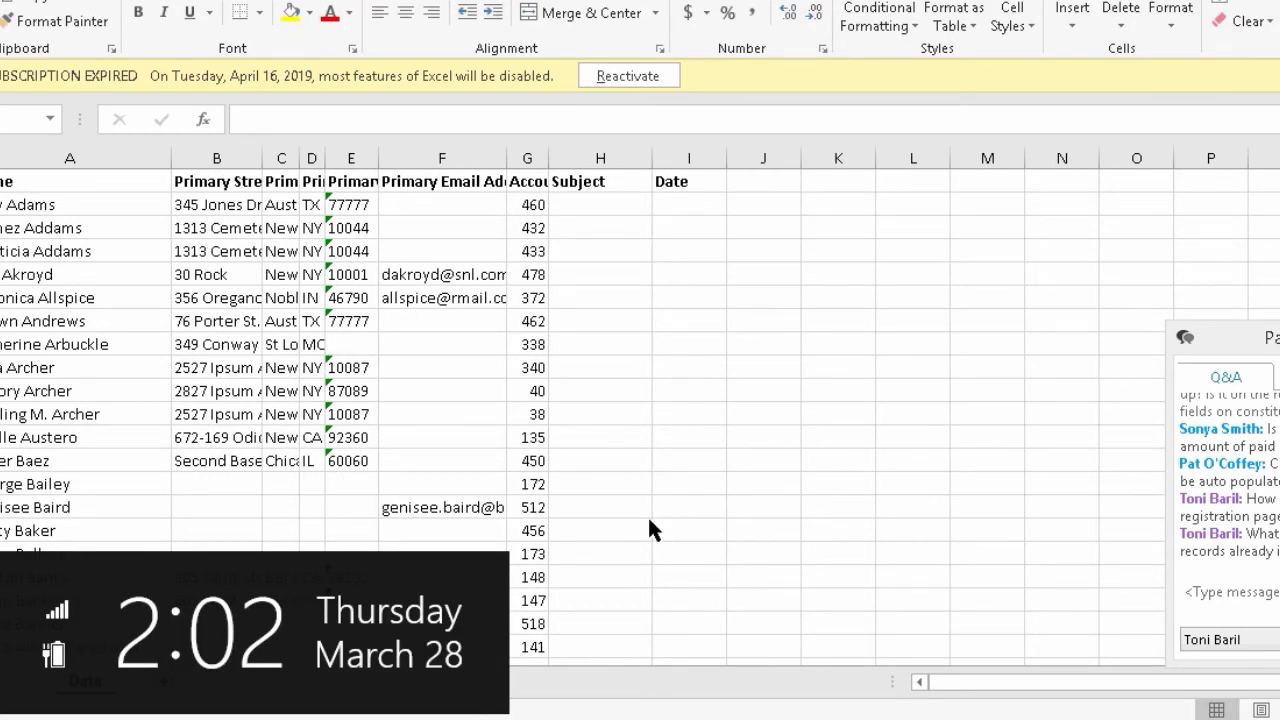
mouse_move(471, 634)
click(329, 643)
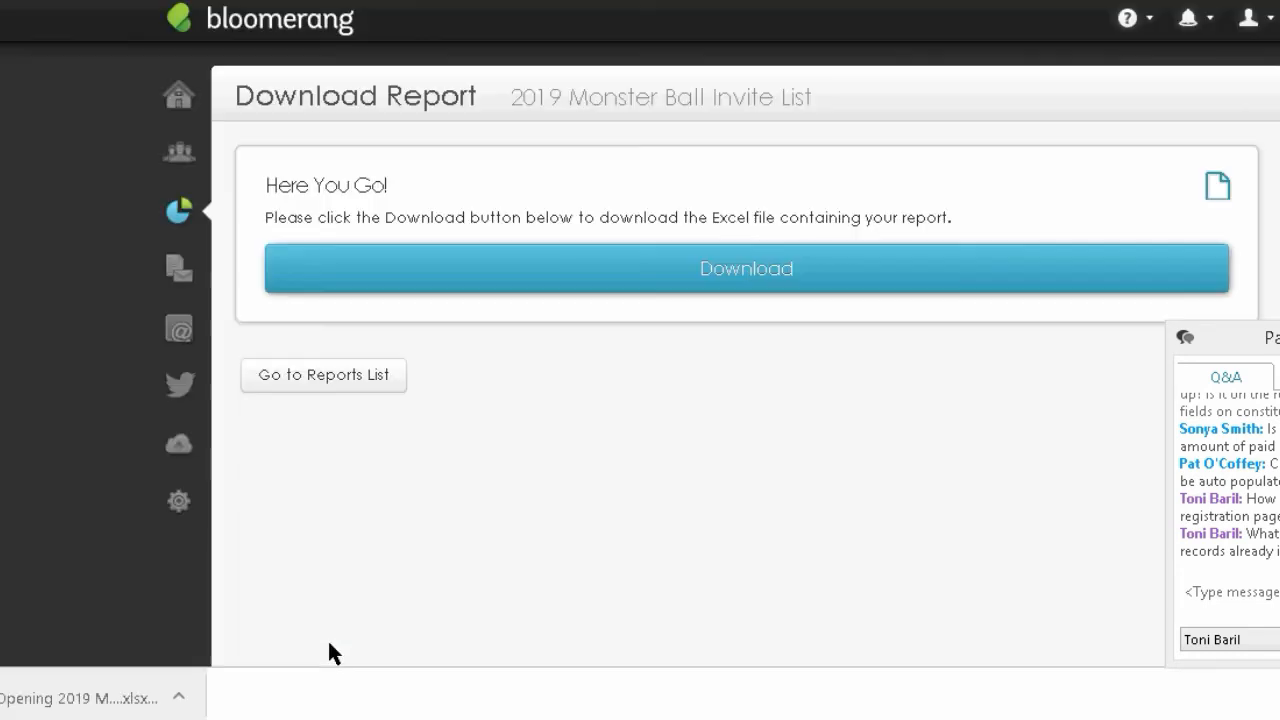
click(178, 445)
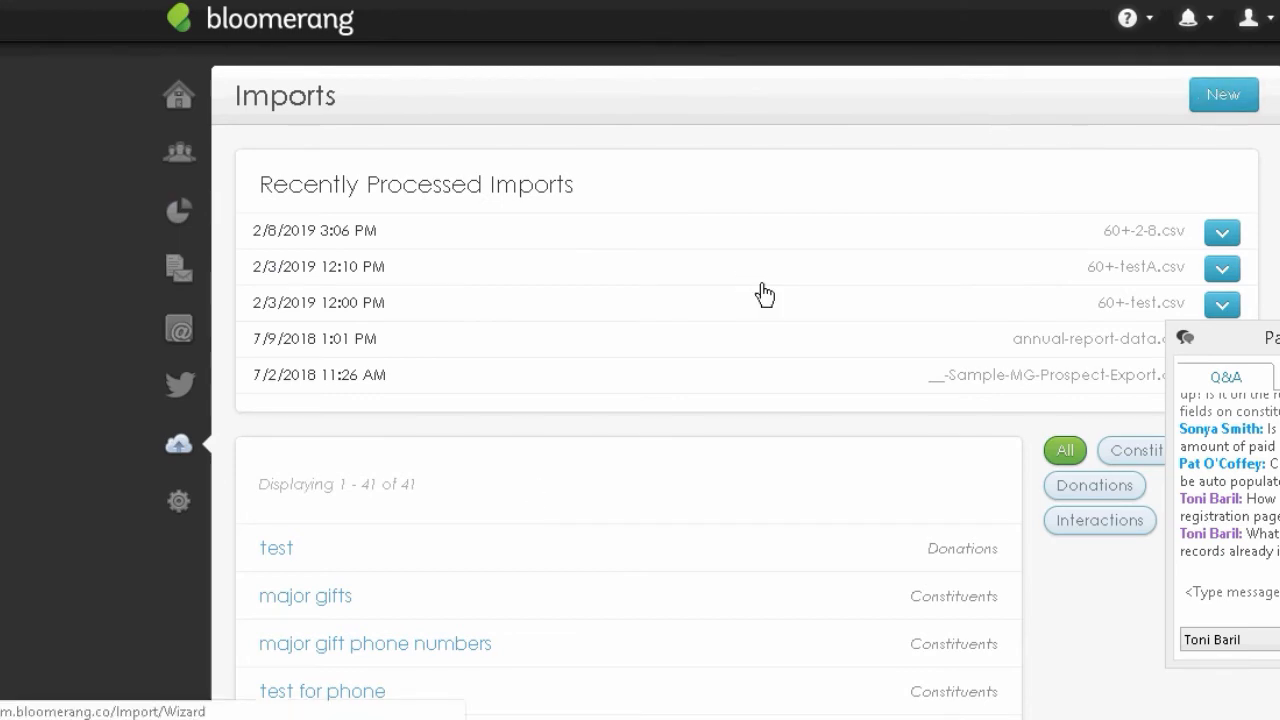
- Start a new import named '2019 Monster Ball event attendance' as Interactions for Organization constituents
click(1201, 106)
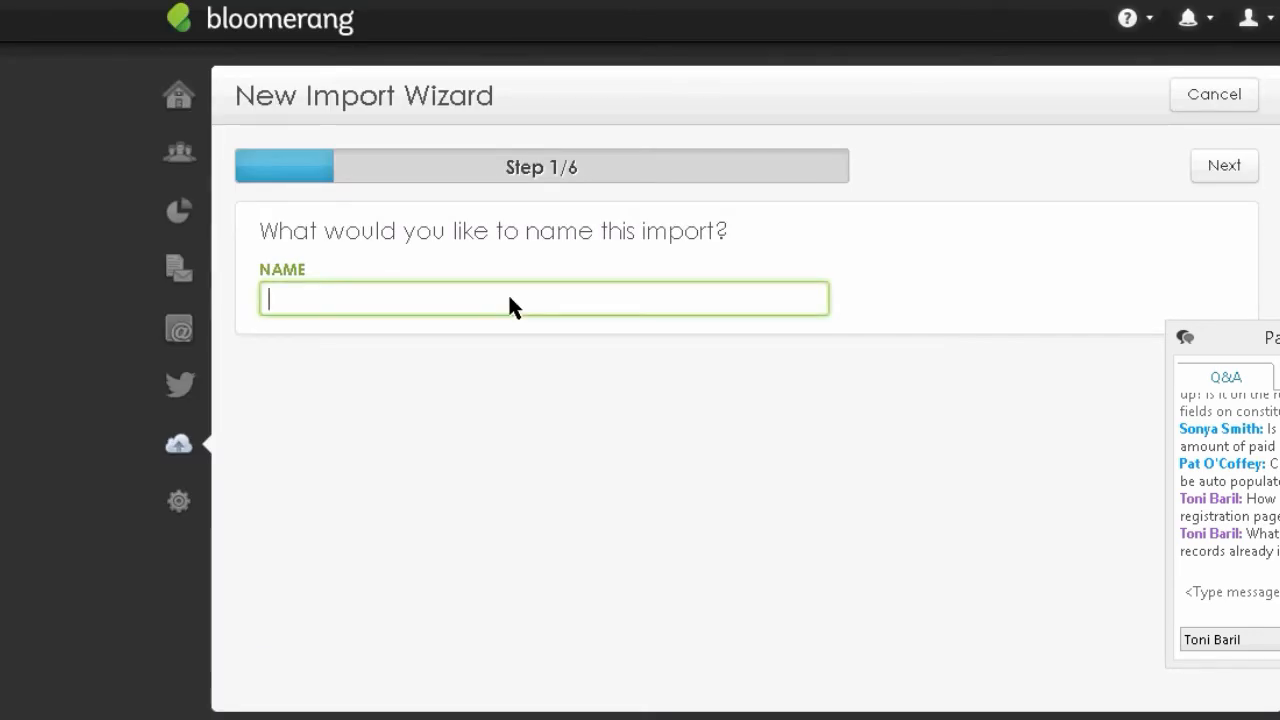
text(2019 Monste)
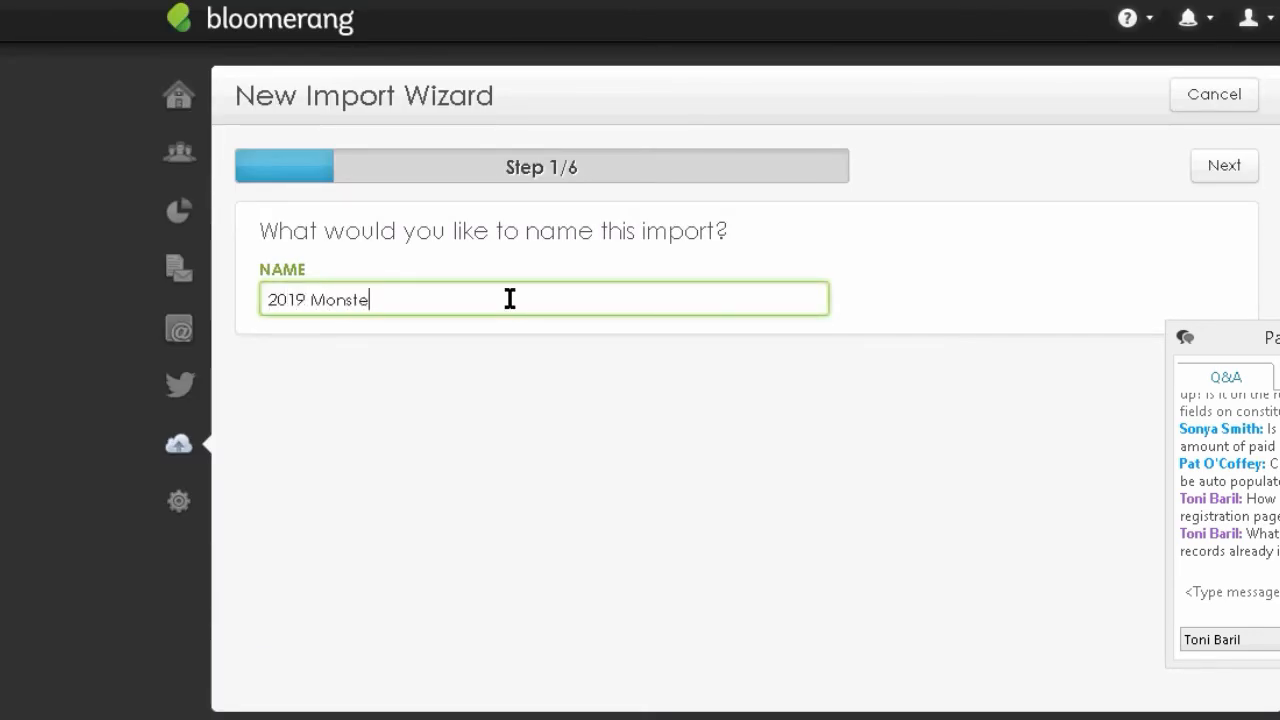
text(r Ball event attendance)
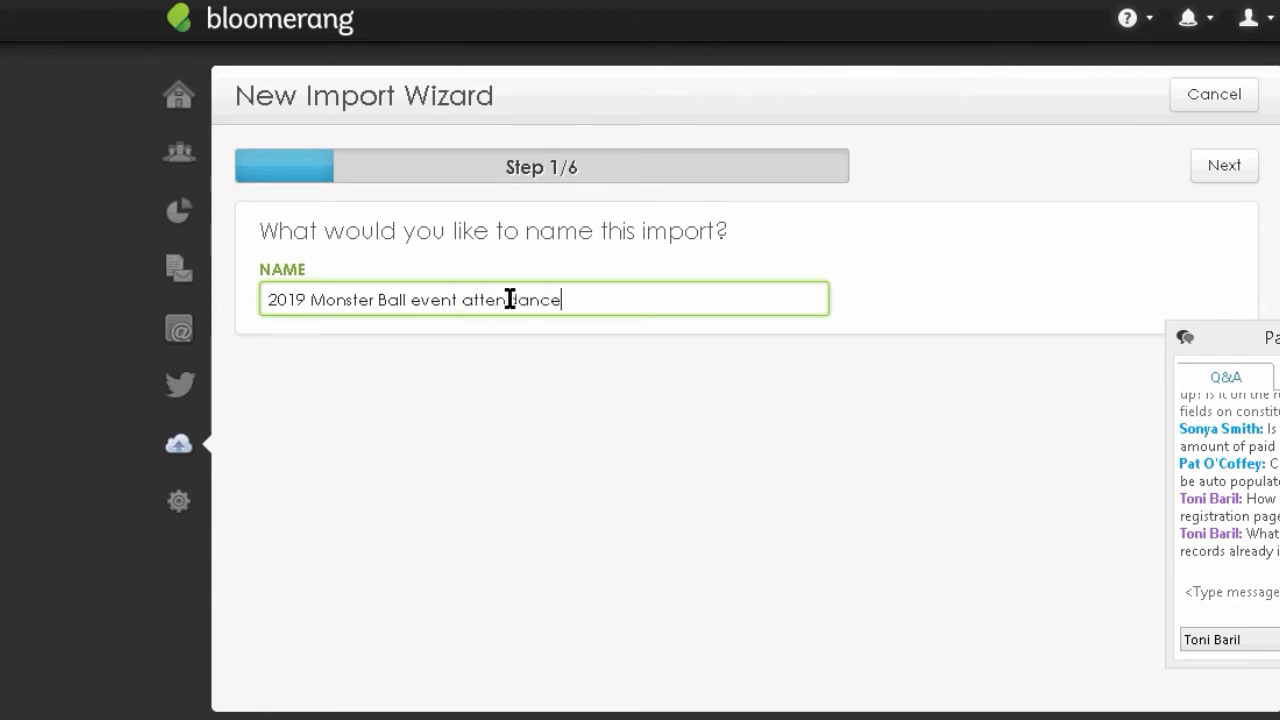
click(1201, 170)
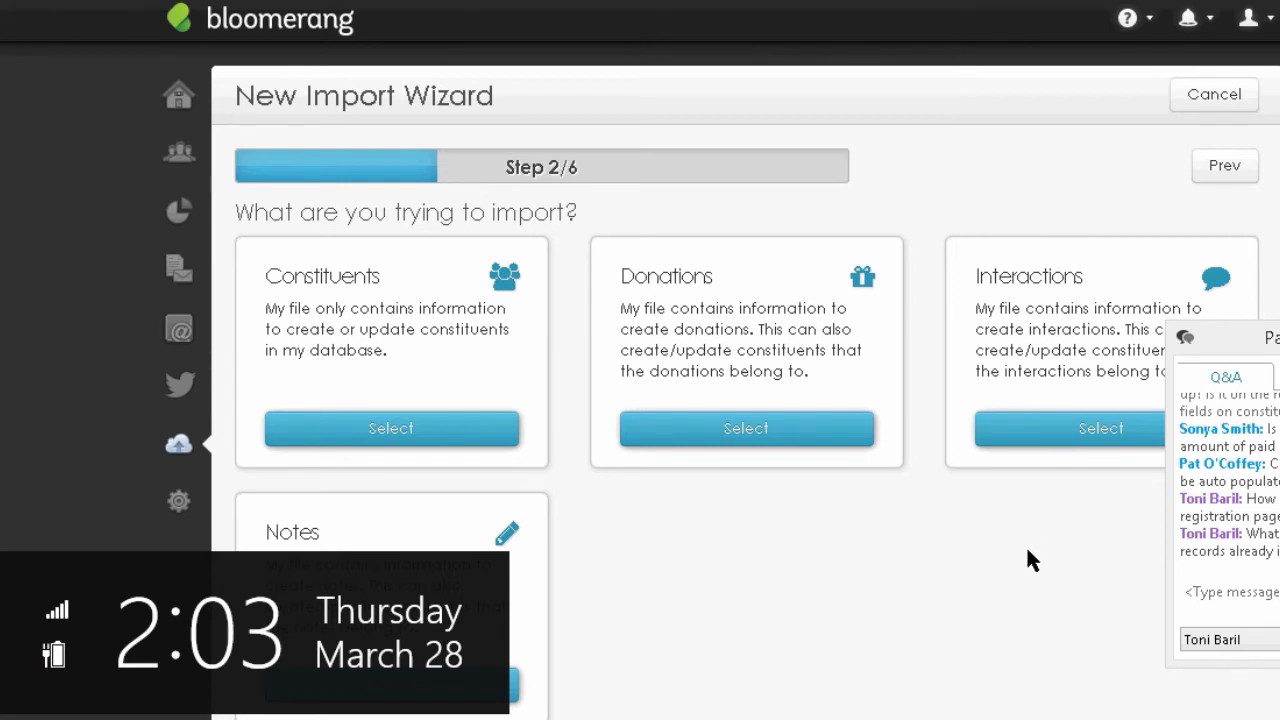
click(1040, 450)
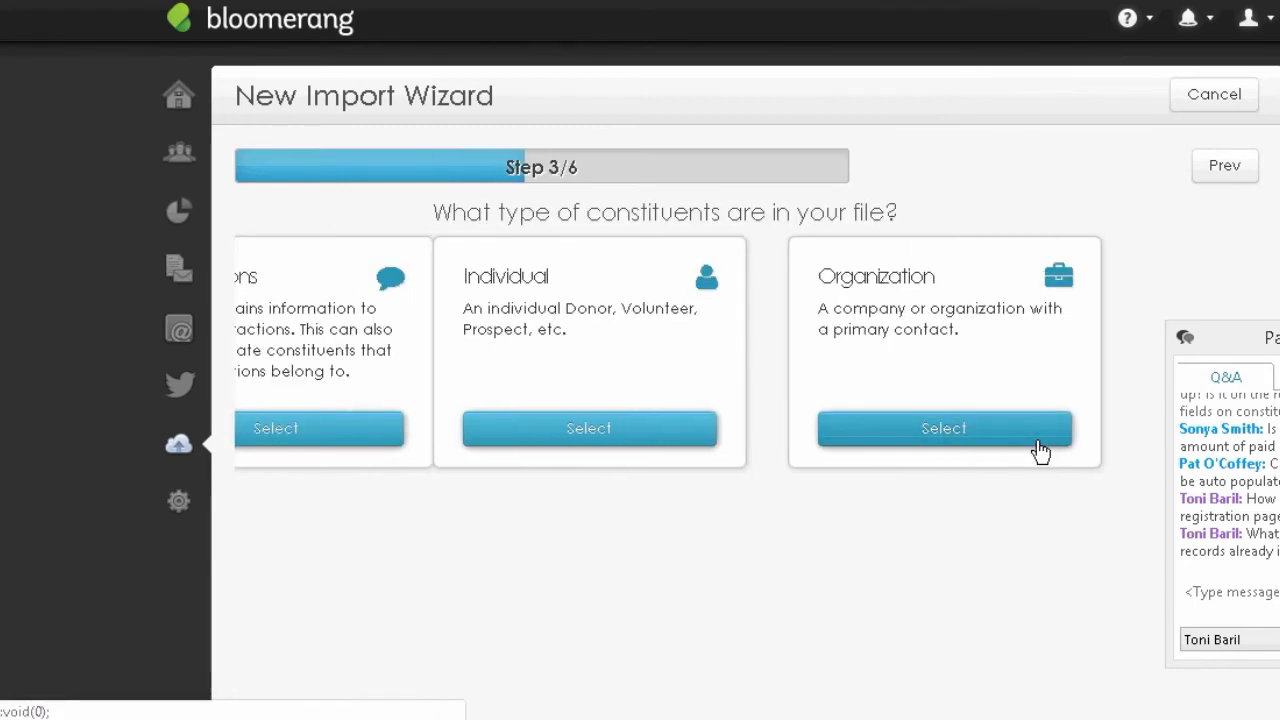
click(410, 443)
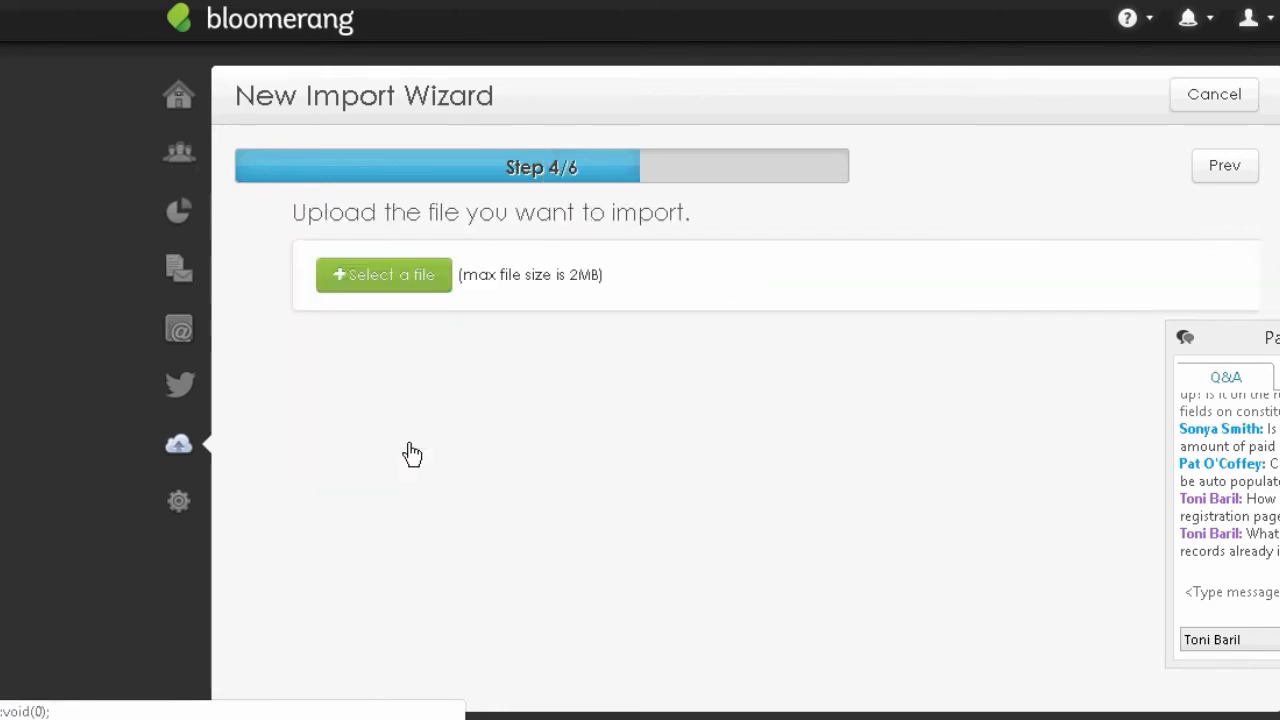
- Cancel the file picker without choosing a file and open the Constituents quick search
click(359, 270)
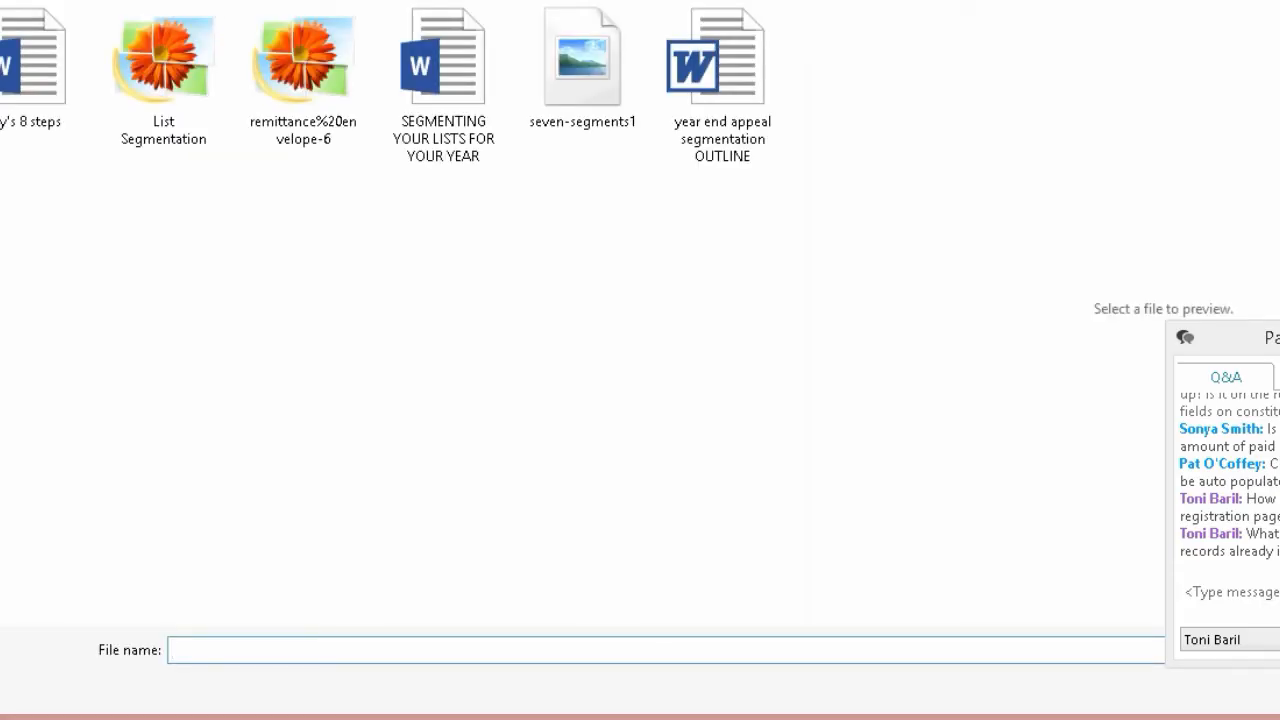
key(Escape)
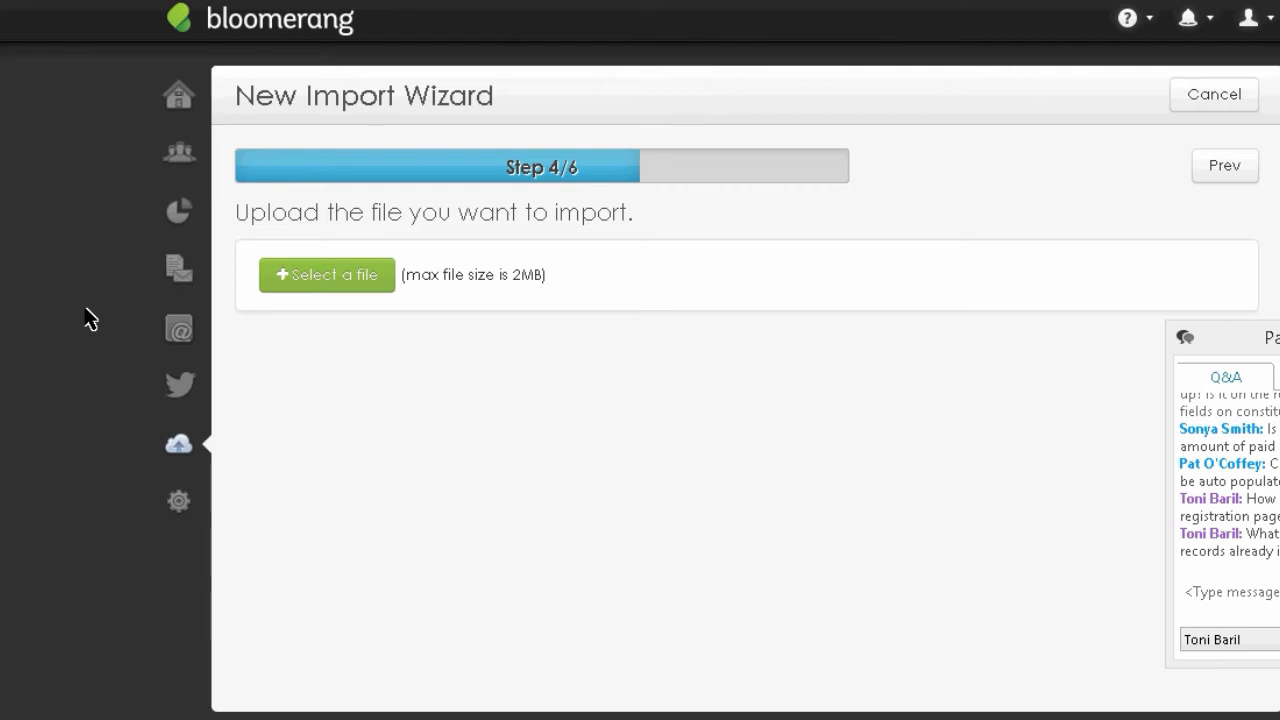
click(179, 162)
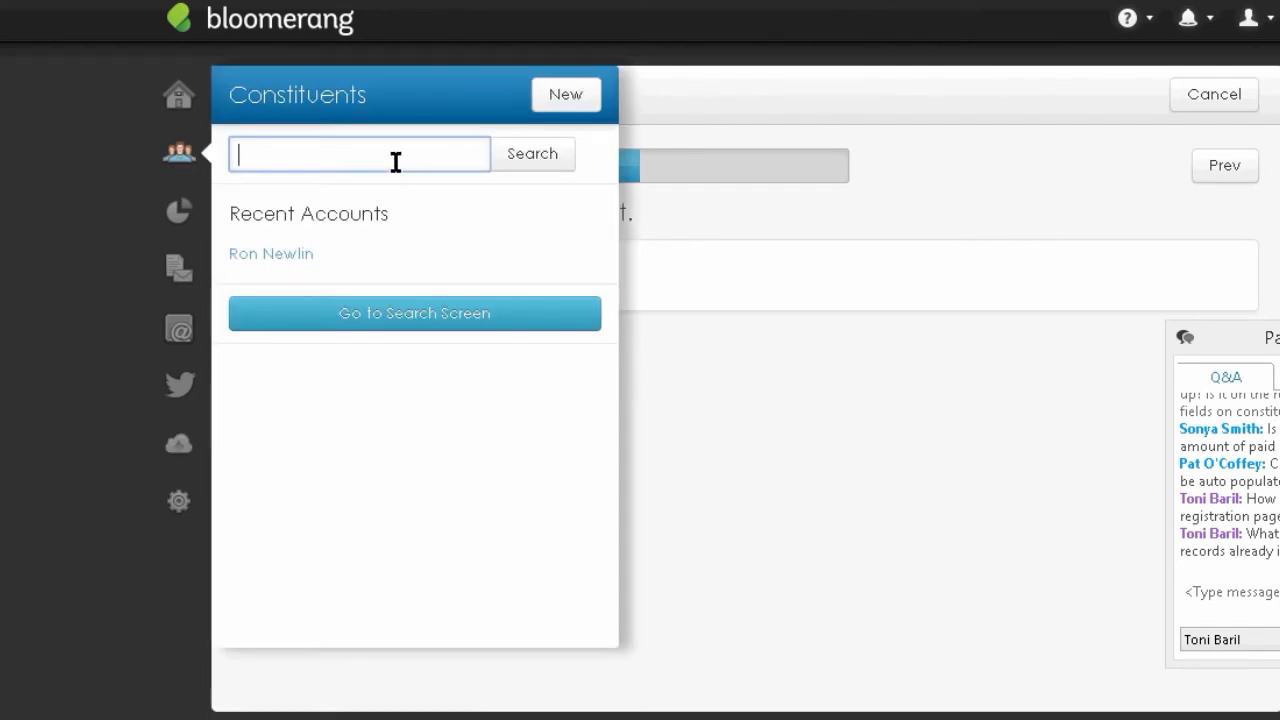
- Open the recent constituent's Summary page and review its giving chart and engagement level
click(297, 254)
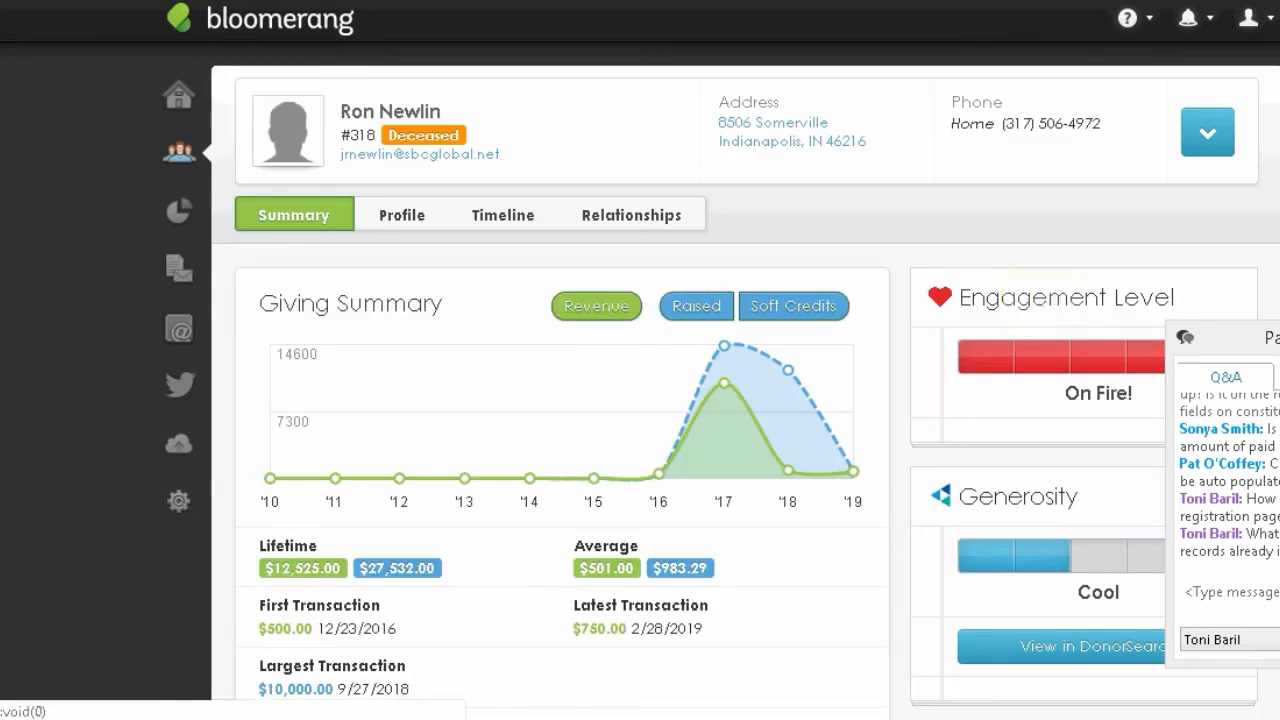
key(ctrl+a)
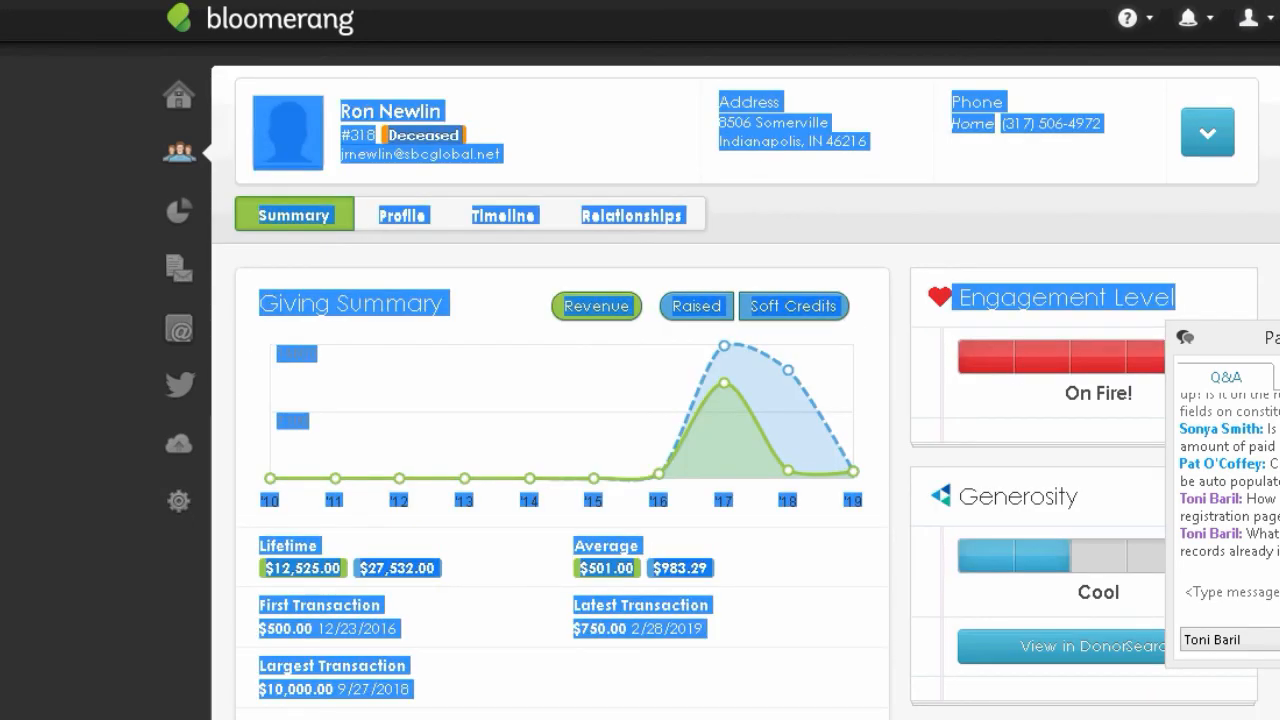
scroll(693, 390, down, 4)
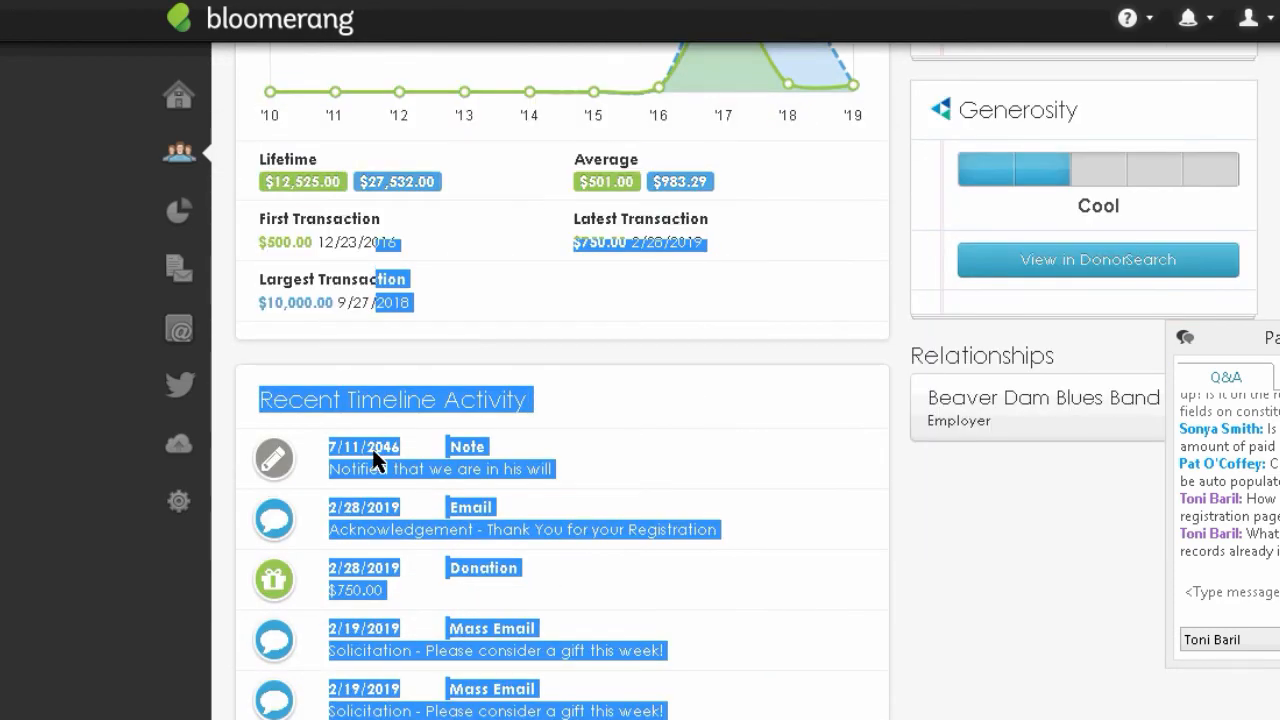
click(338, 452)
drag(458, 456, 390, 451)
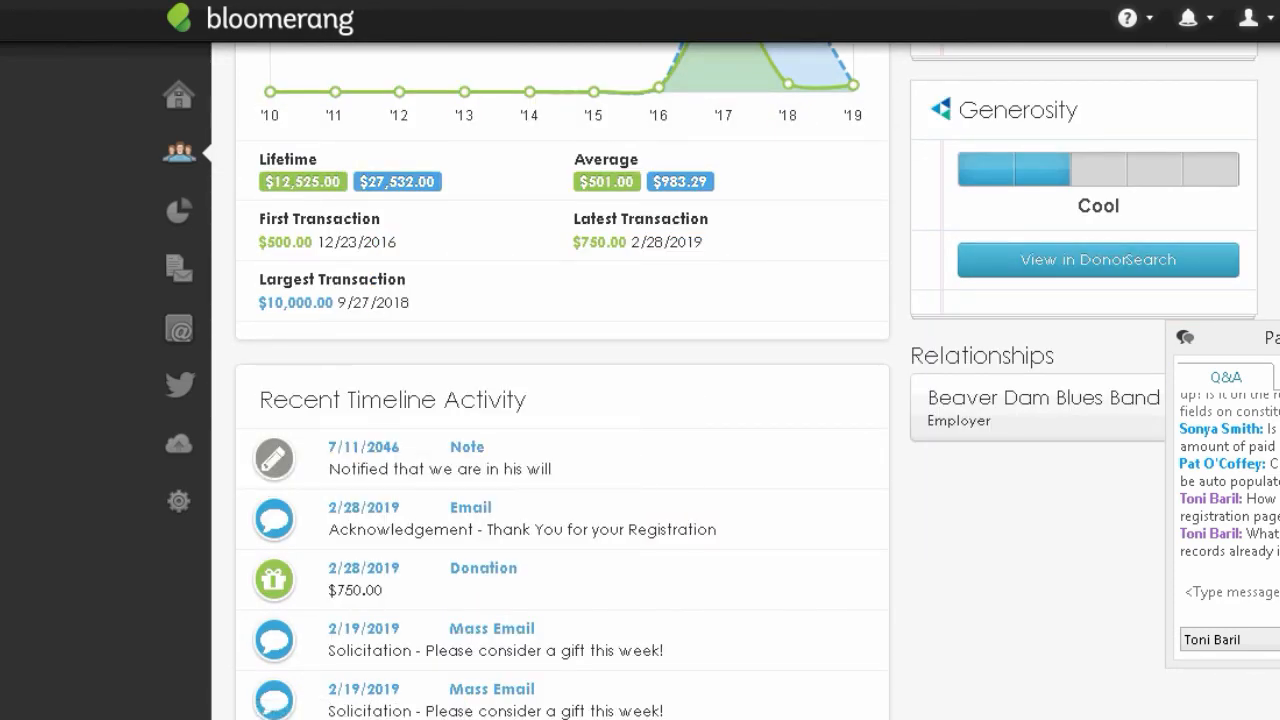
scroll(560, 400, up, 1)
scroll(1029, 363, up, 4)
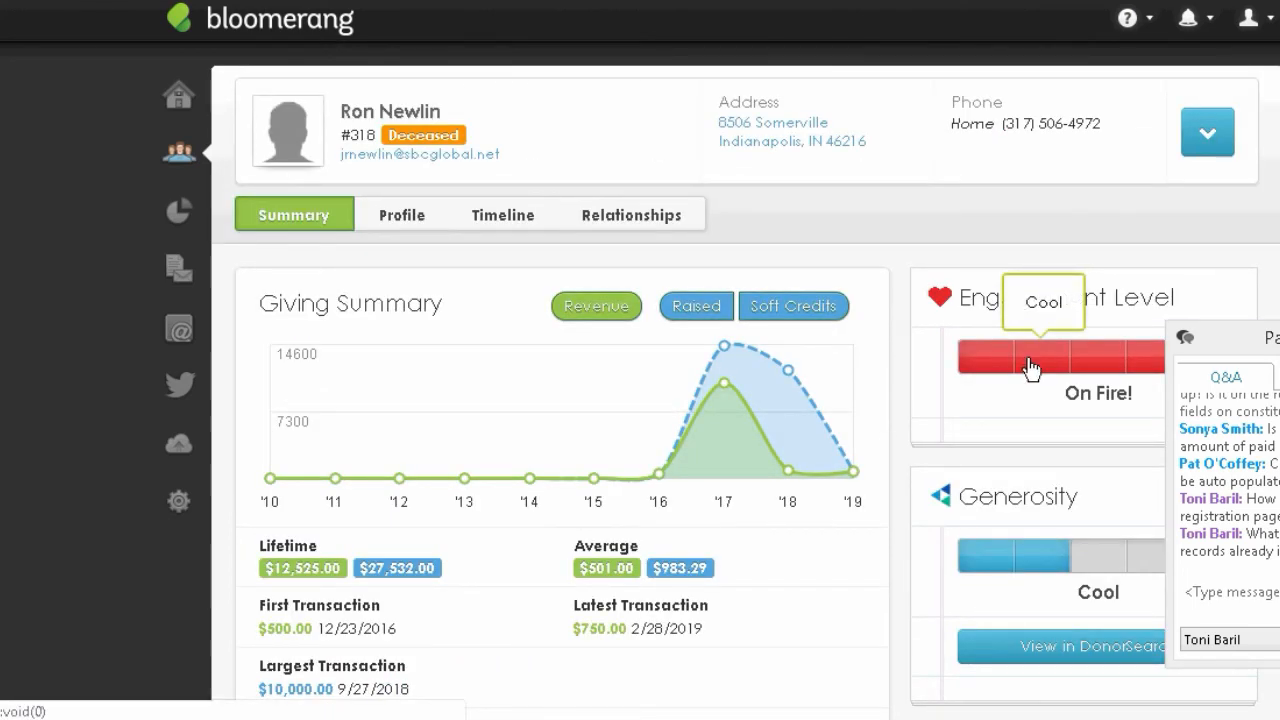
mouse_move(1087, 362)
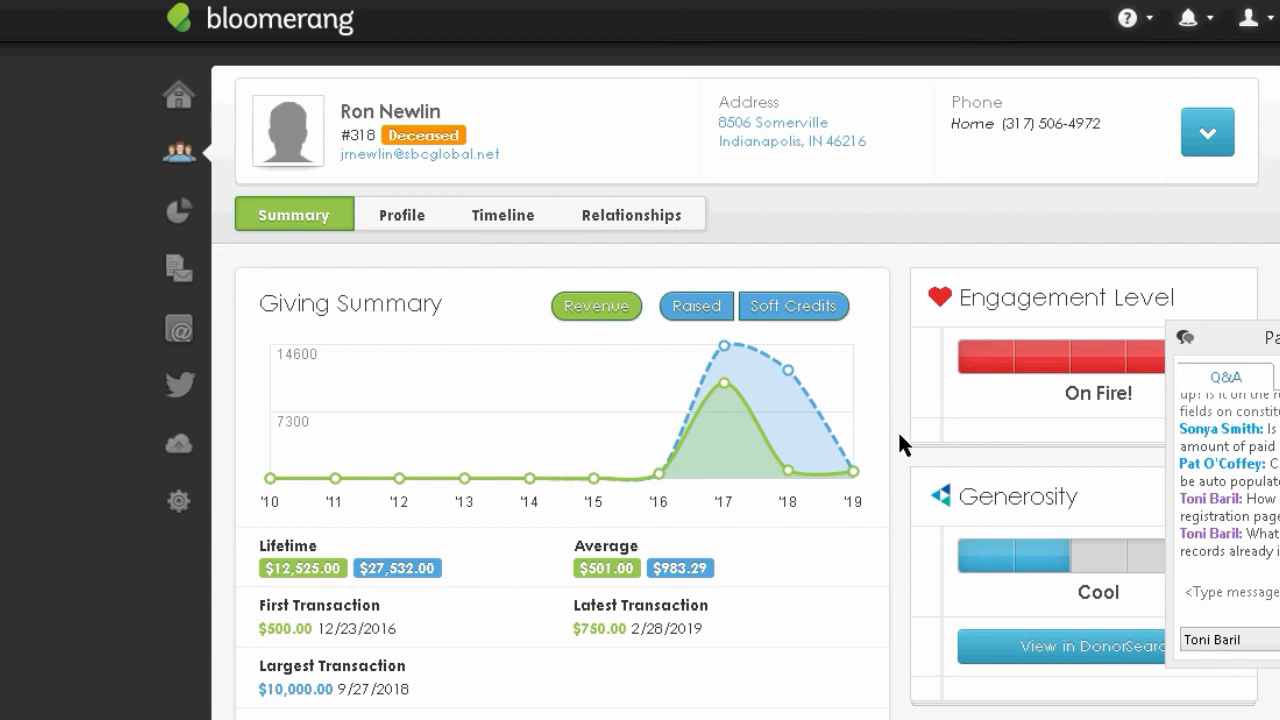
scroll(3, 541, down, 2)
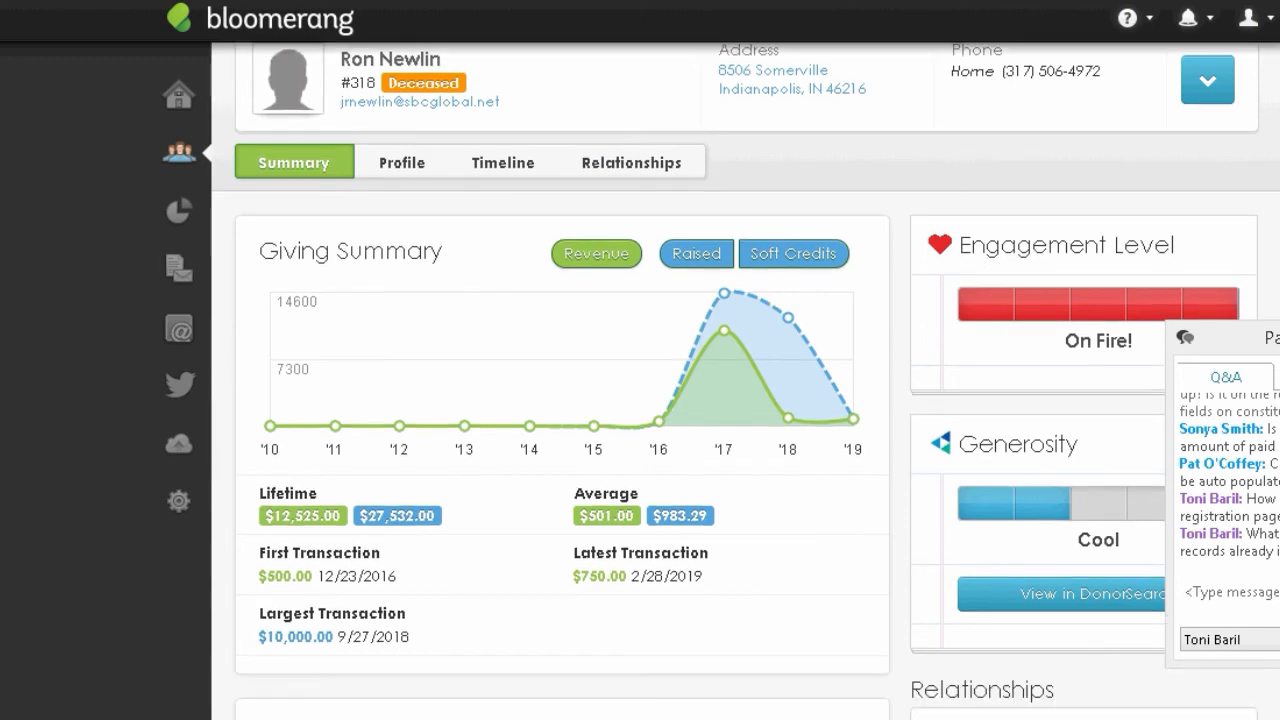
scroll(3, 541, up, 1)
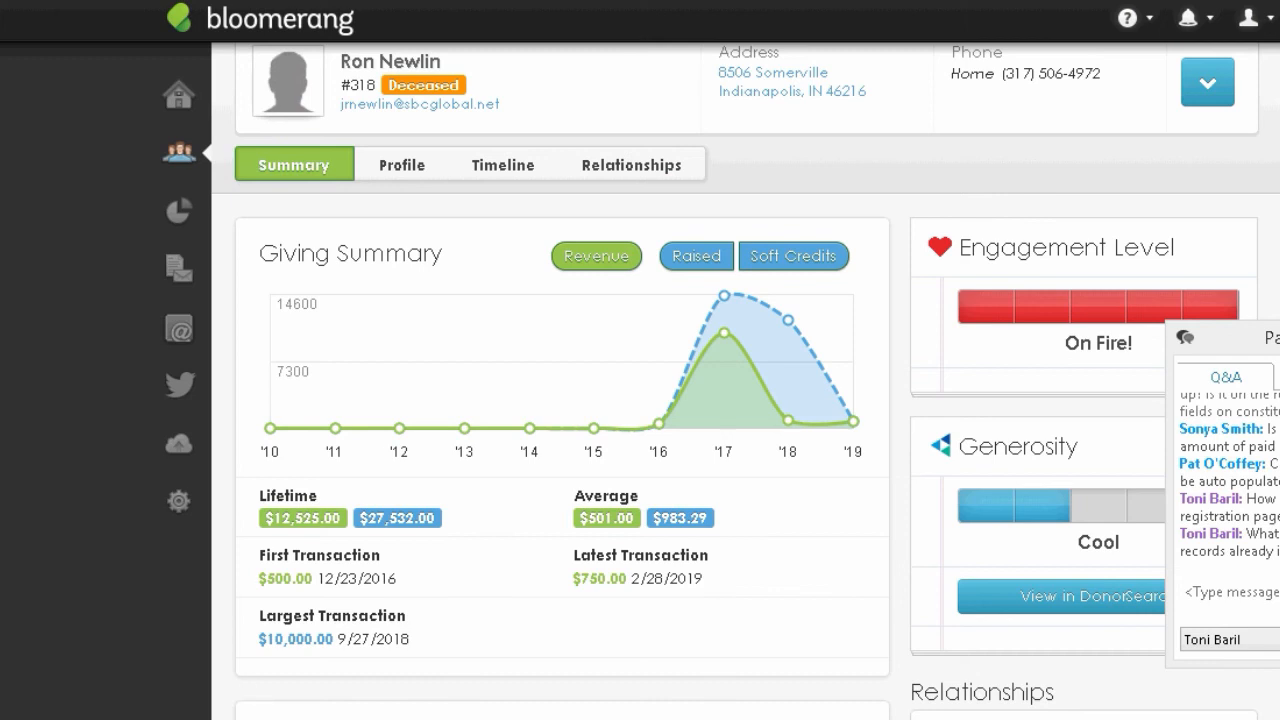
mouse_move(856, 607)
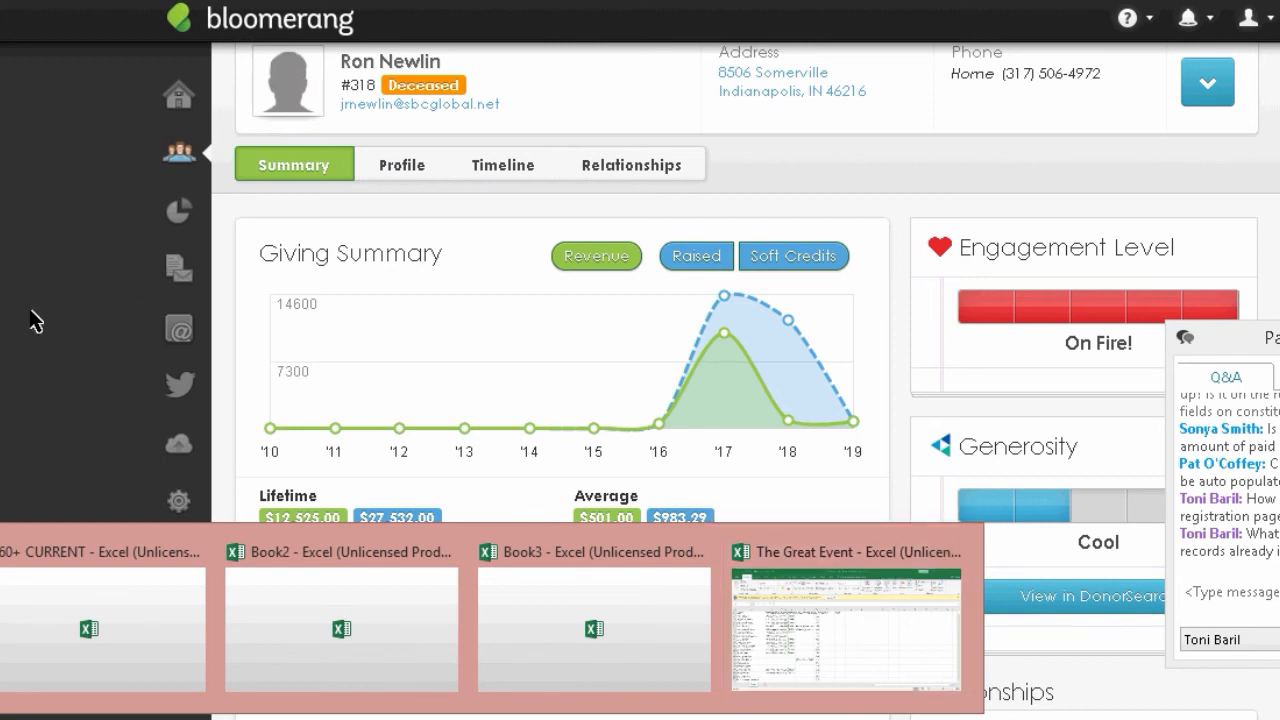
drag(1262, 338, 1249, 480)
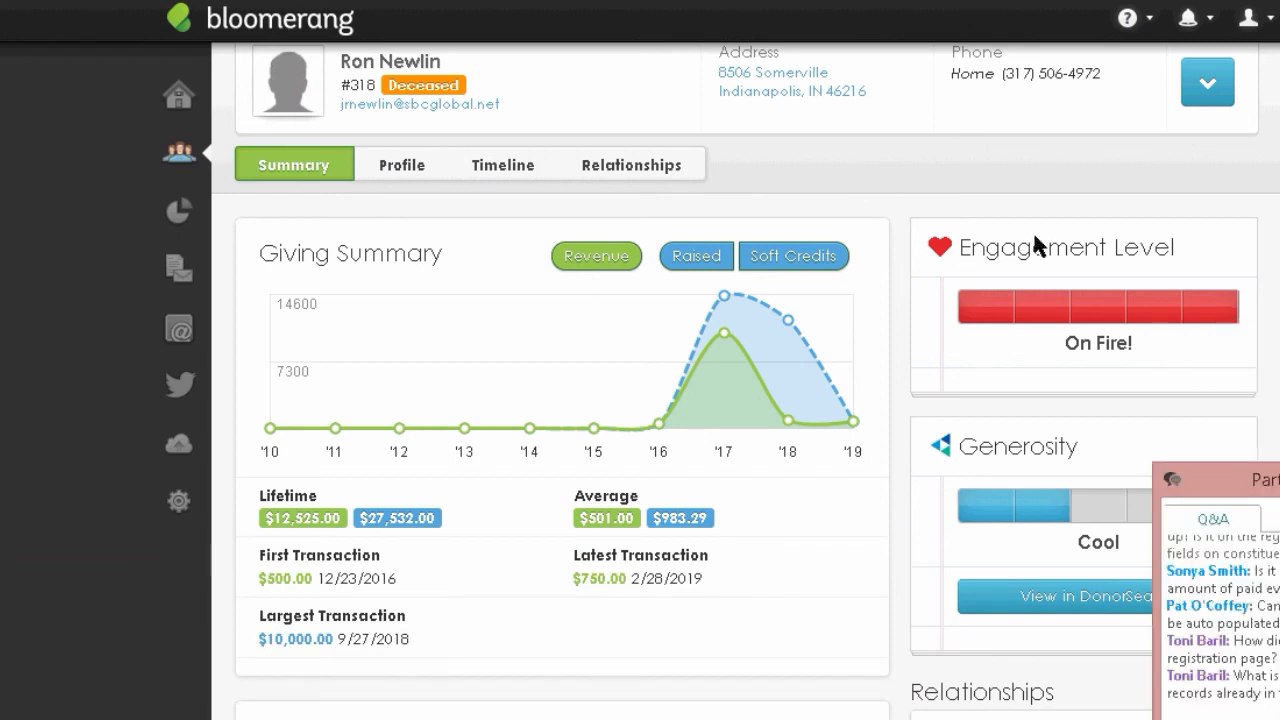
drag(960, 249, 1227, 252)
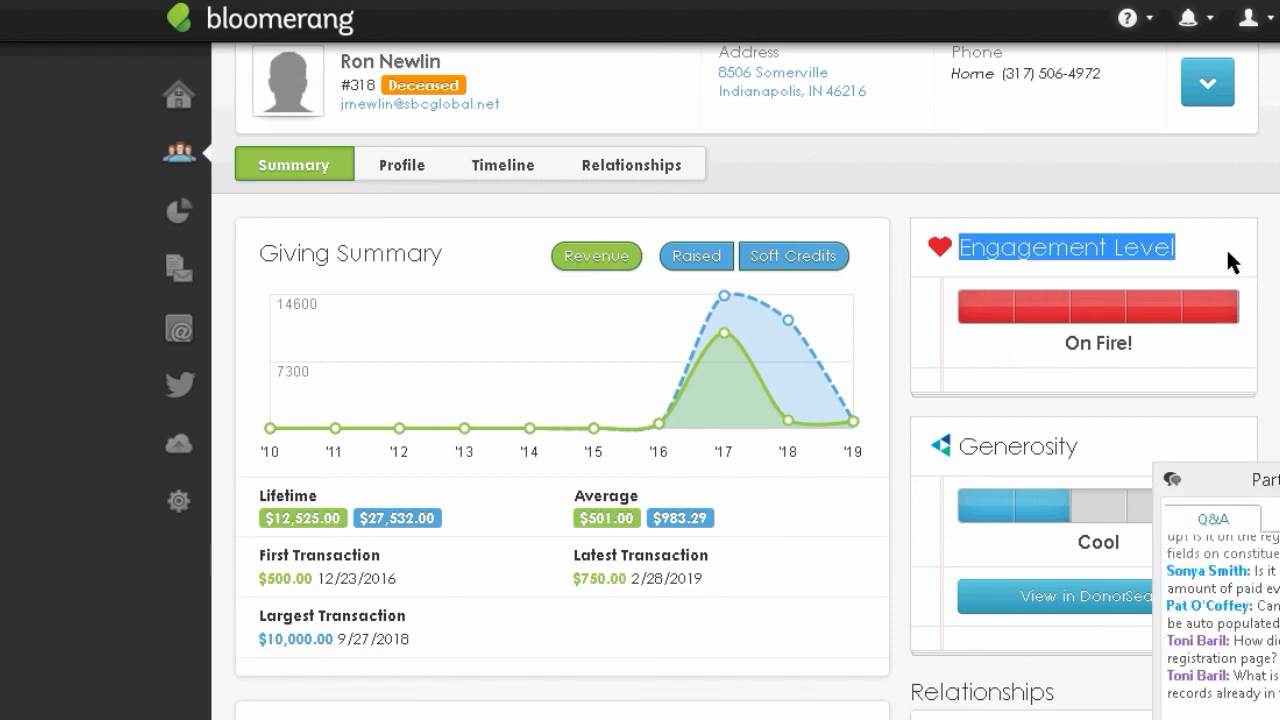
scroll(560, 400, down, 5)
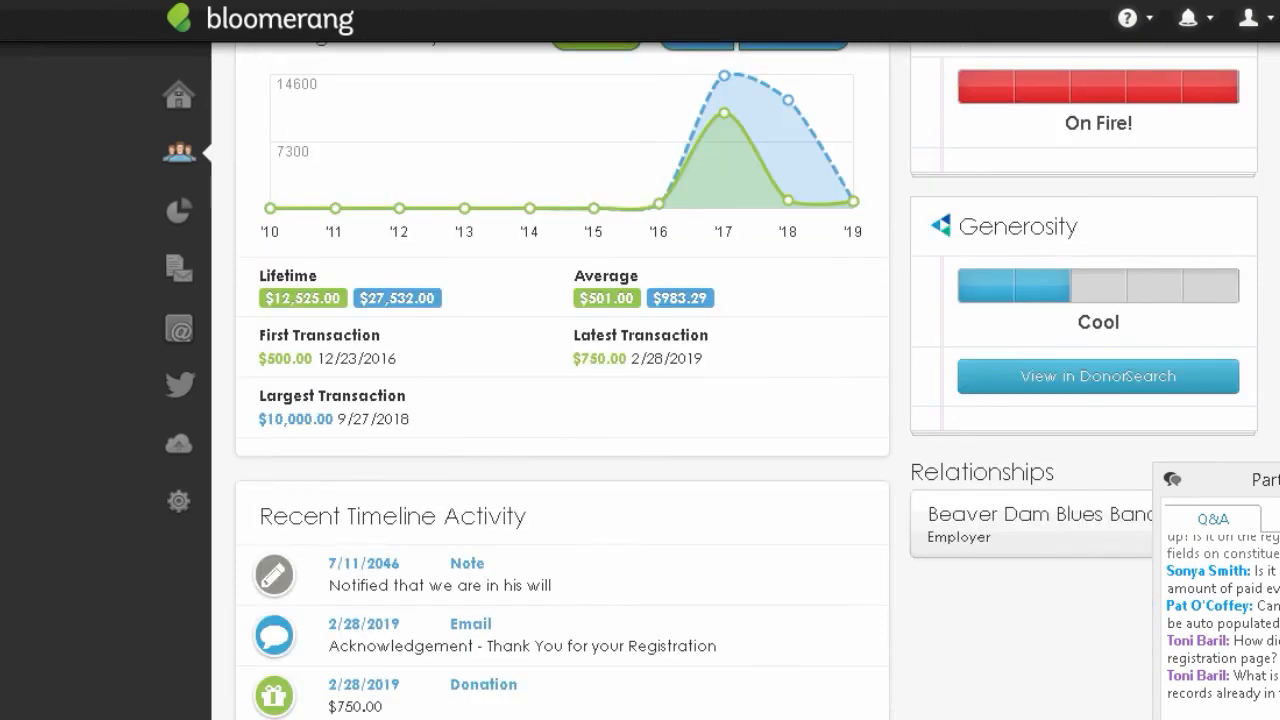
scroll(300, 374, down, 1)
drag(300, 374, 565, 378)
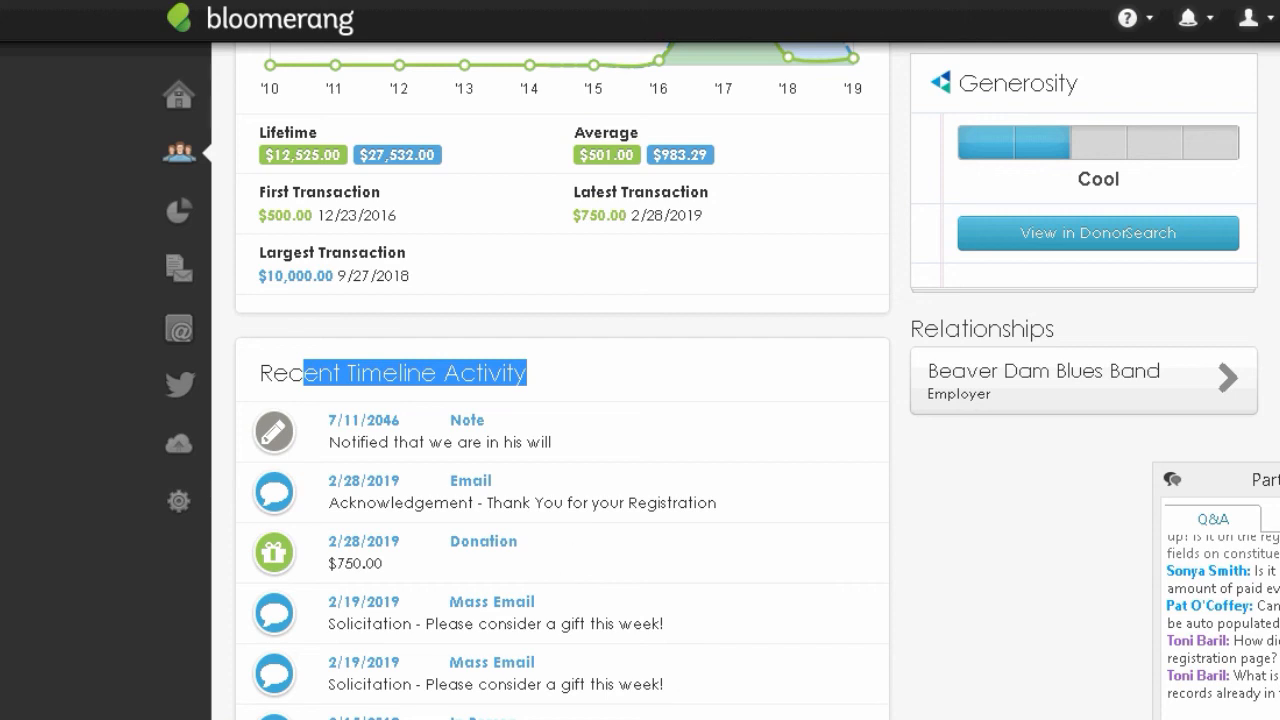
scroll(560, 400, up, 3)
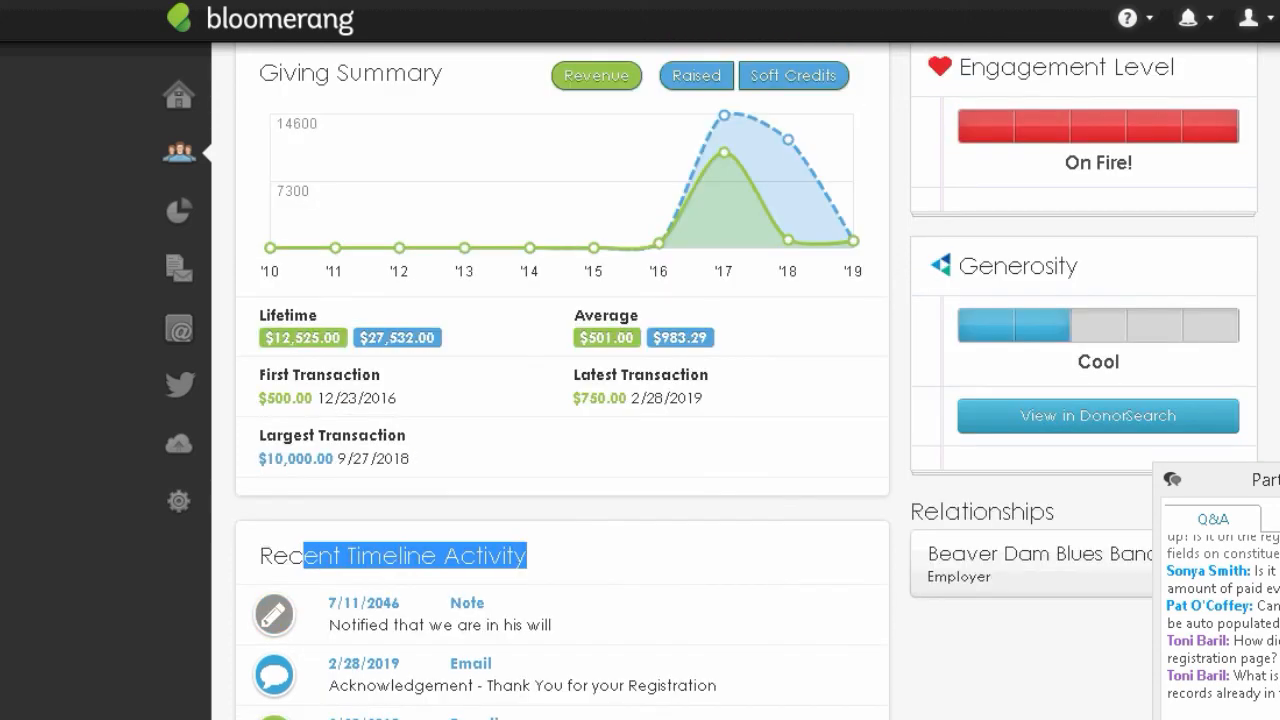
scroll(270, 562, down, 1)
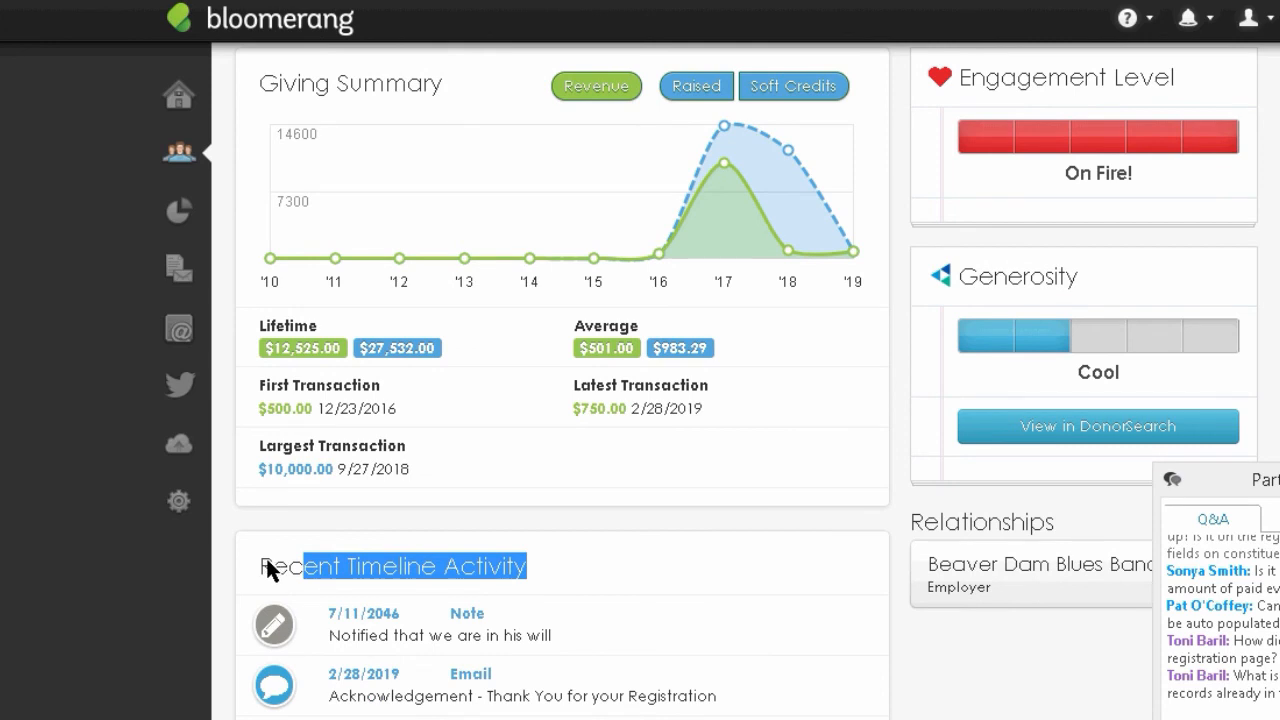
drag(262, 566, 526, 562)
click(240, 566)
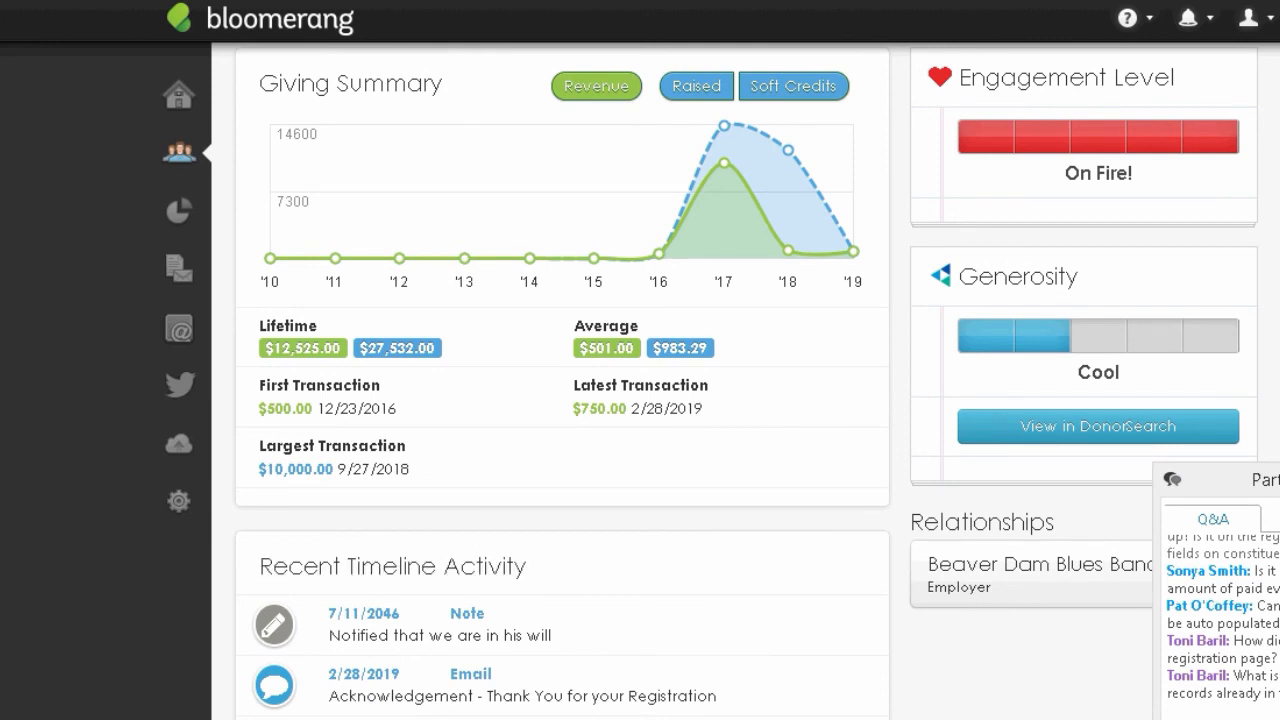